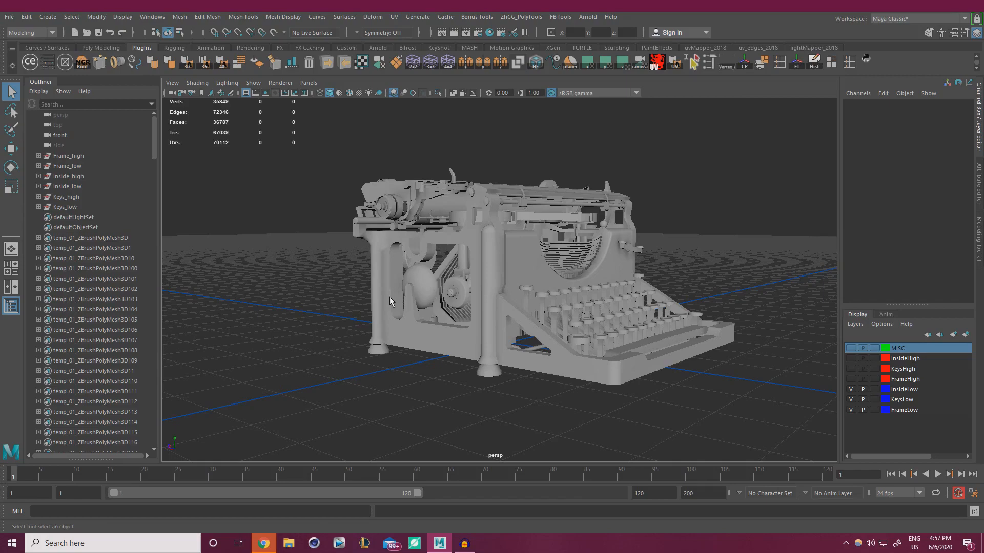
Save the typewriter scene under the new name Render_01.mb and confirm the save
{"action": "left_click_drag", "start_coordinate": [389, 297], "coordinate": [414, 324], "text": "alt"}
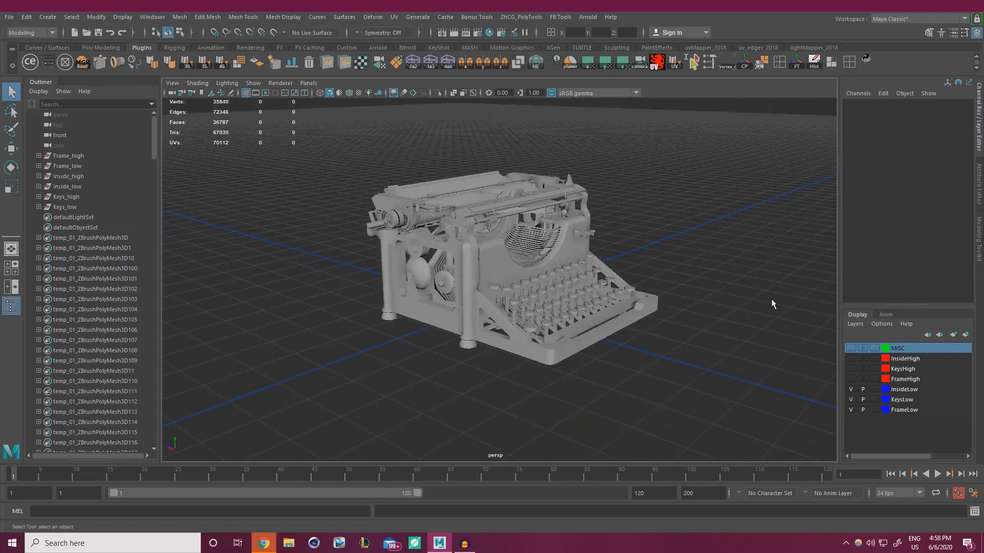
{"action": "left_click", "coordinate": [9, 17]}
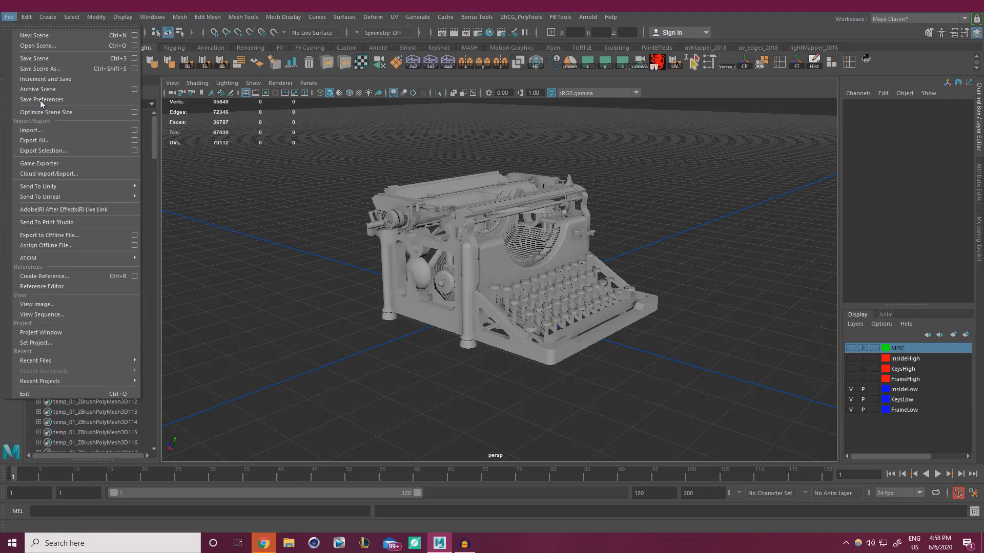
{"action": "left_click", "coordinate": [40, 69]}
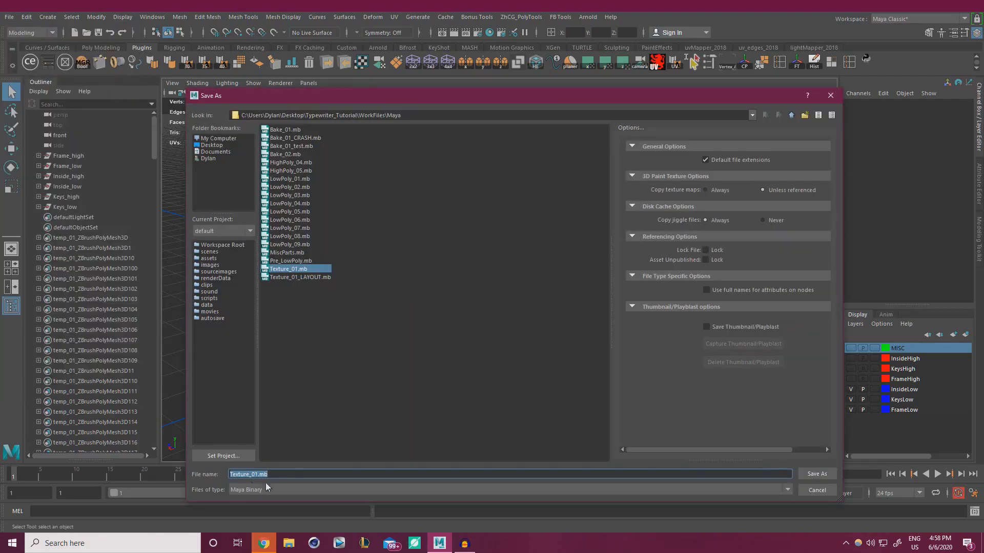
{"action": "left_click", "coordinate": [291, 476]}
{"action": "key", "text": "BackSpace"}
{"action": "key", "text": "BackSpace"}
{"action": "key", "text": "BackSpace"}
{"action": "key", "text": "BackSpace"}
{"action": "key", "text": "BackSpace"}
{"action": "key", "text": "BackSpace"}
{"action": "key", "text": "BackSpace"}
{"action": "key", "text": "BackSpace"}
{"action": "key", "text": "BackSpace"}
{"action": "key", "text": "BackSpace"}
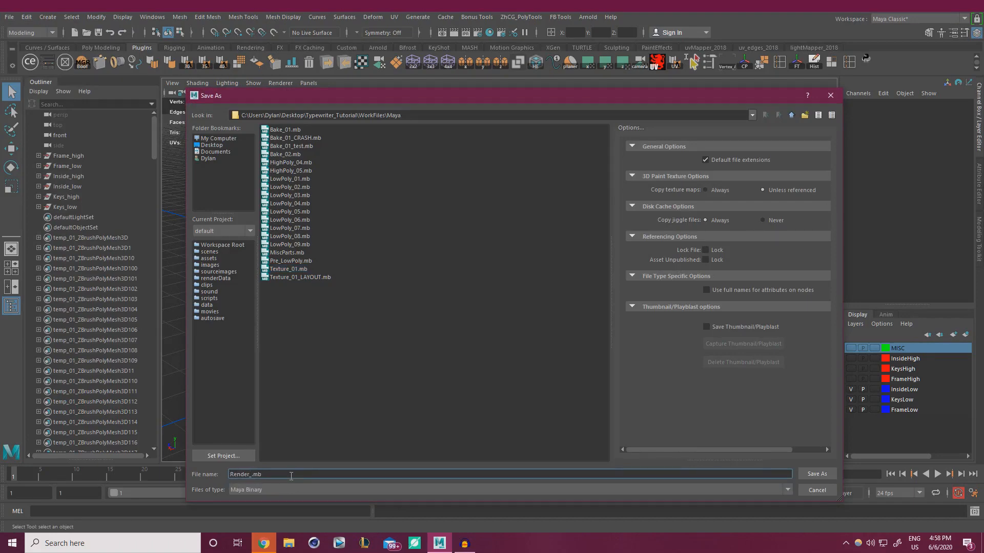
{"action": "left_click", "coordinate": [817, 474]}
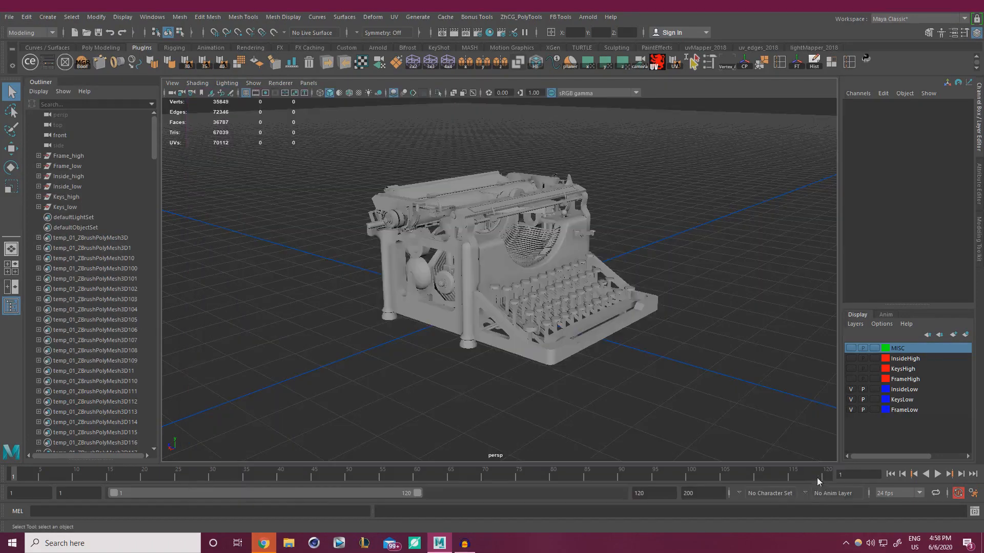
{"action": "left_click", "coordinate": [469, 282]}
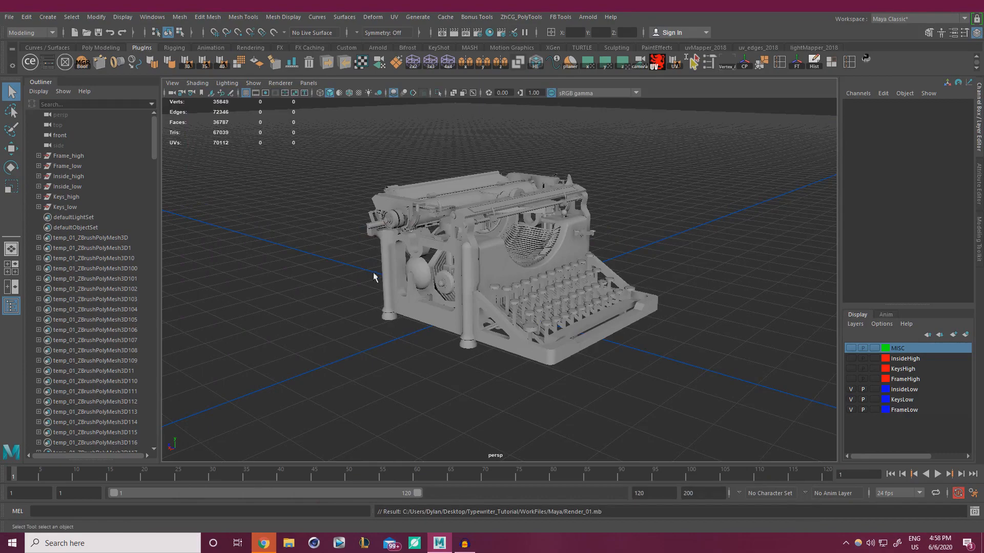
{"action": "left_click_drag", "start_coordinate": [619, 227], "coordinate": [549, 241], "text": "alt"}
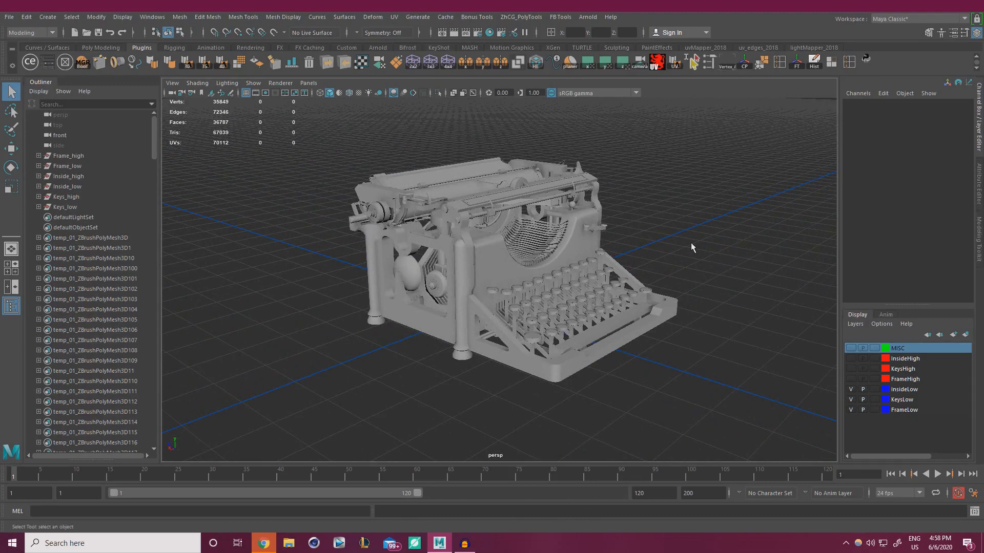
Turn on wireframe on shaded and combine the Keys_low parts into TipsInside_low, deleting history
{"action": "left_click", "coordinate": [349, 93]}
{"action": "mouse_move", "coordinate": [501, 222]}
{"action": "left_mouse_down", "text": "alt"}
{"action": "mouse_move", "coordinate": [434, 217]}
{"action": "mouse_move", "coordinate": [477, 214]}
{"action": "left_mouse_up", "text": "alt"}
{"action": "left_click_drag", "start_coordinate": [482, 265], "coordinate": [490, 277], "text": "alt"}
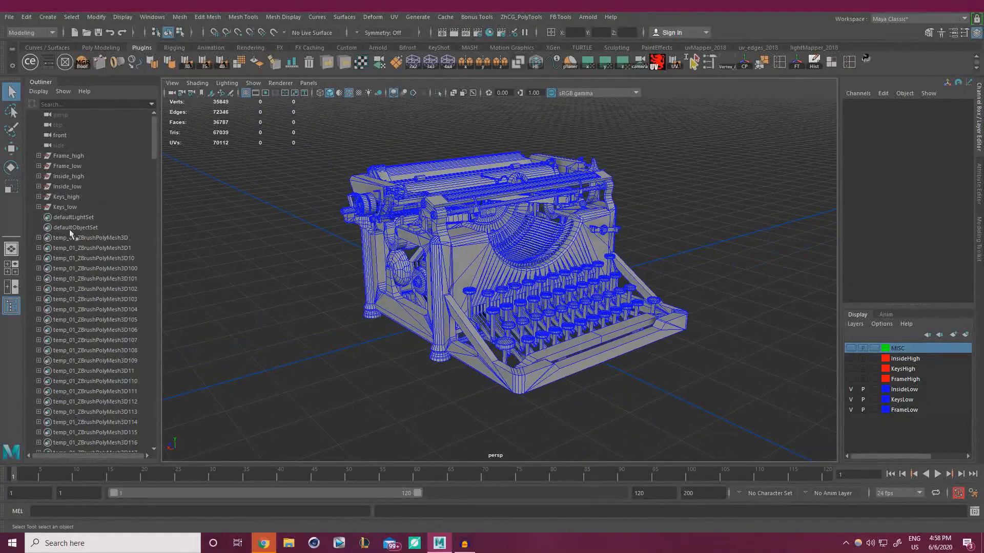
{"action": "left_click", "coordinate": [38, 206]}
{"action": "left_click", "coordinate": [82, 217]}
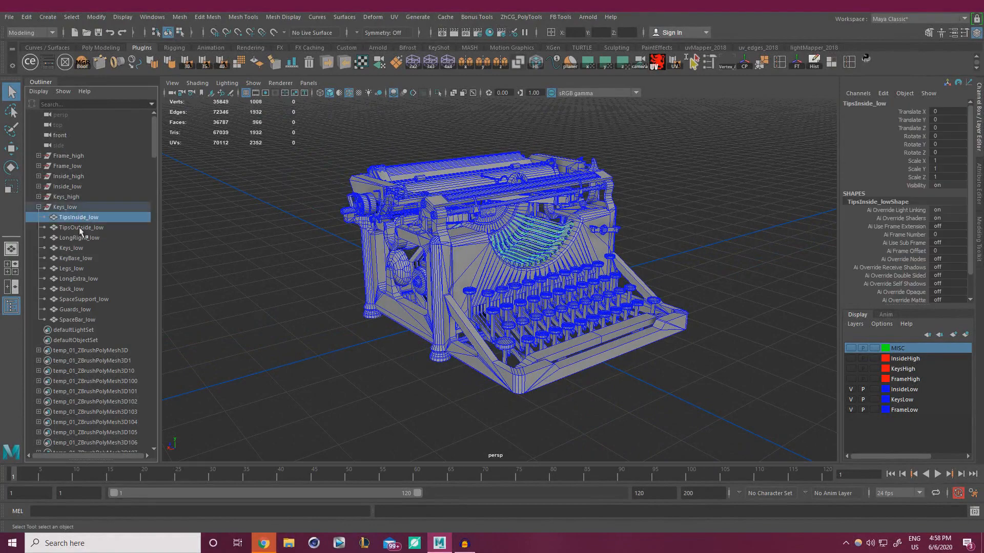
{"action": "left_click", "coordinate": [80, 322], "text": "shift"}
{"action": "key", "text": "f"}
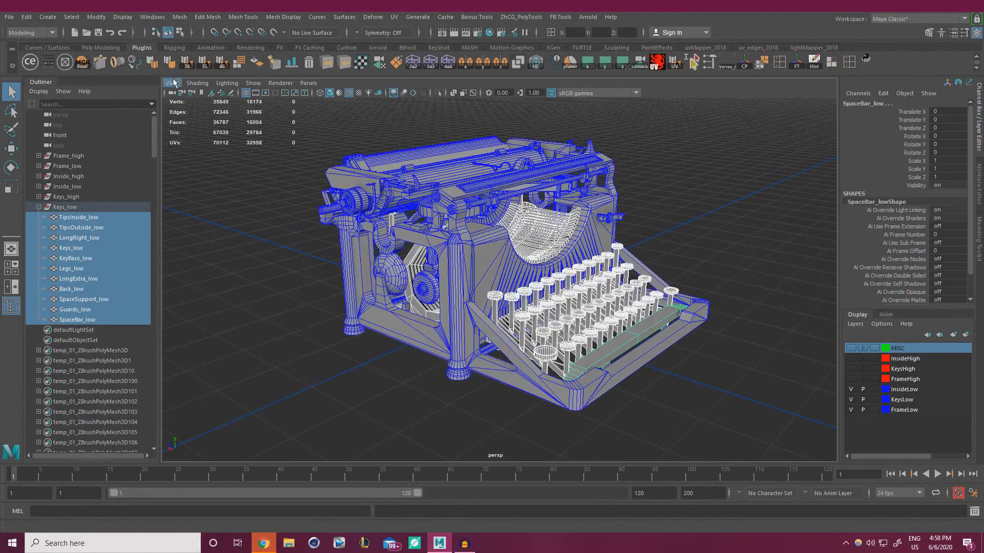
{"action": "left_click", "coordinate": [180, 16]}
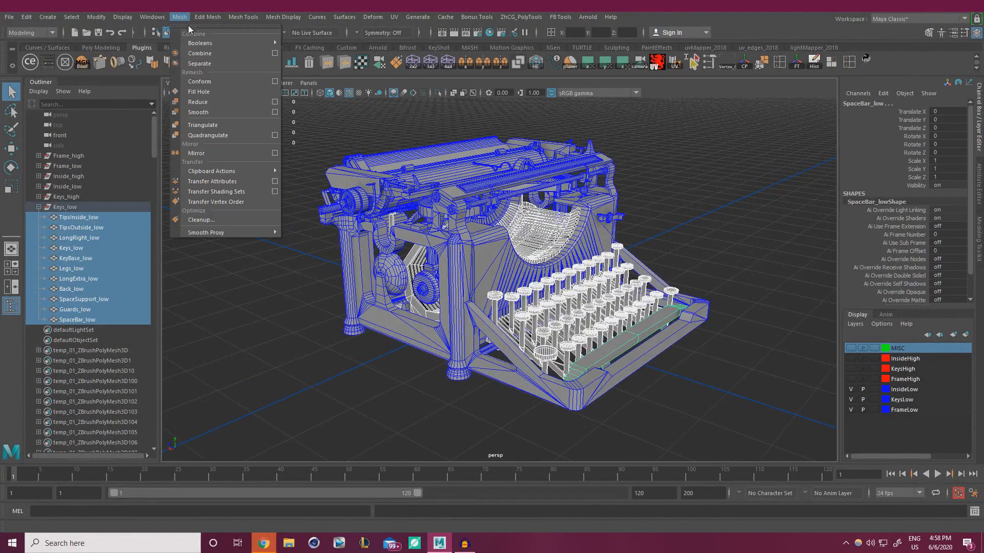
{"action": "left_click", "coordinate": [201, 58]}
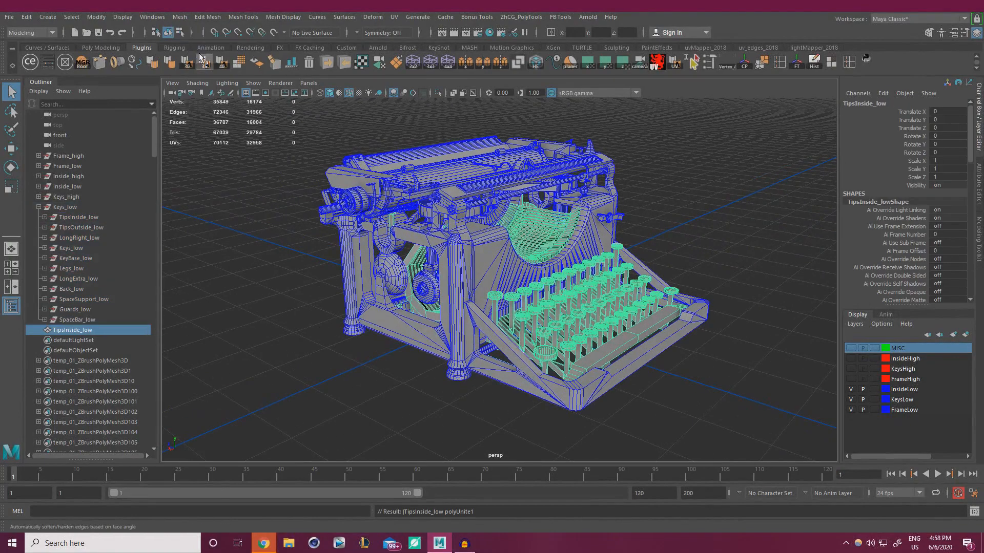
{"action": "left_click", "coordinate": [799, 68]}
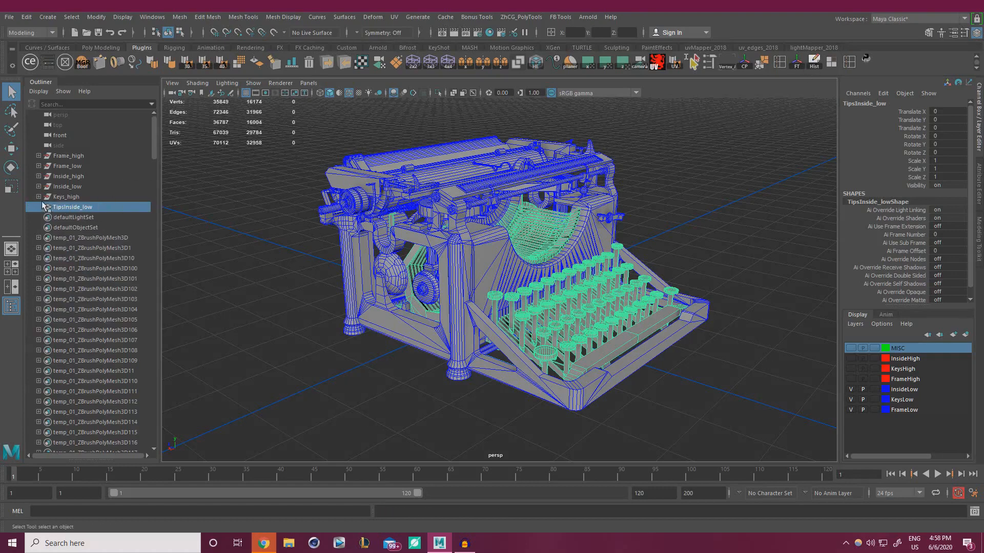
Combine the Inside_low parts, SmallBracket_low to Cone_low, into one mesh and delete its history
{"action": "left_click", "coordinate": [38, 187]}
{"action": "left_click", "coordinate": [38, 188]}
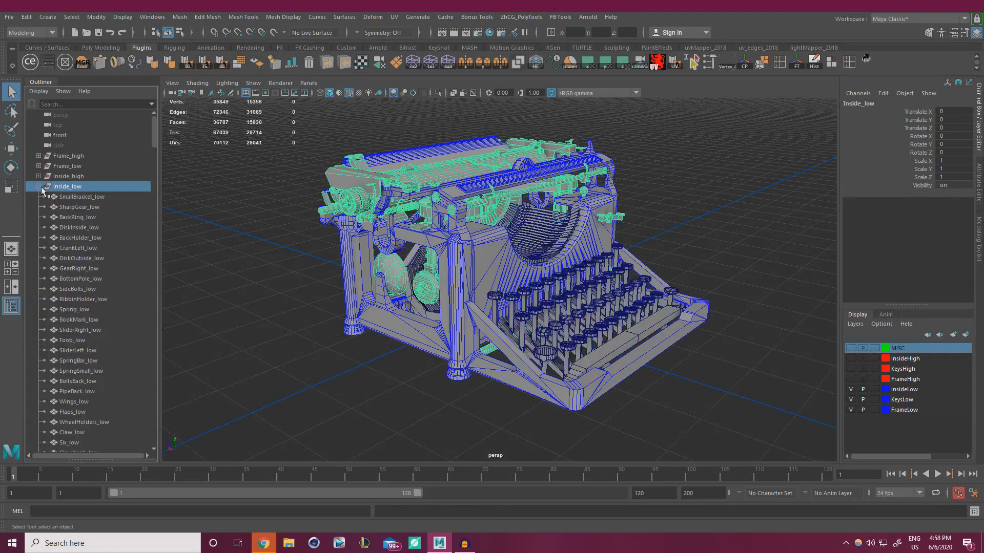
{"action": "left_click", "coordinate": [74, 199]}
{"action": "scroll", "coordinate": [90, 223], "scroll_direction": "down", "scroll_amount": 20}
{"action": "scroll", "coordinate": [91, 228], "scroll_direction": "up", "scroll_amount": 3}
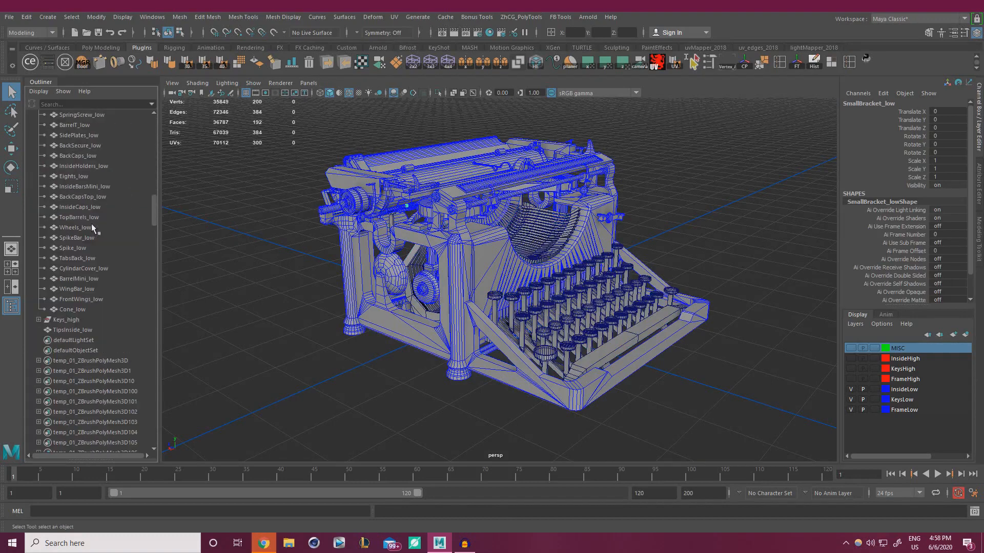
{"action": "left_click", "coordinate": [81, 311], "text": "shift"}
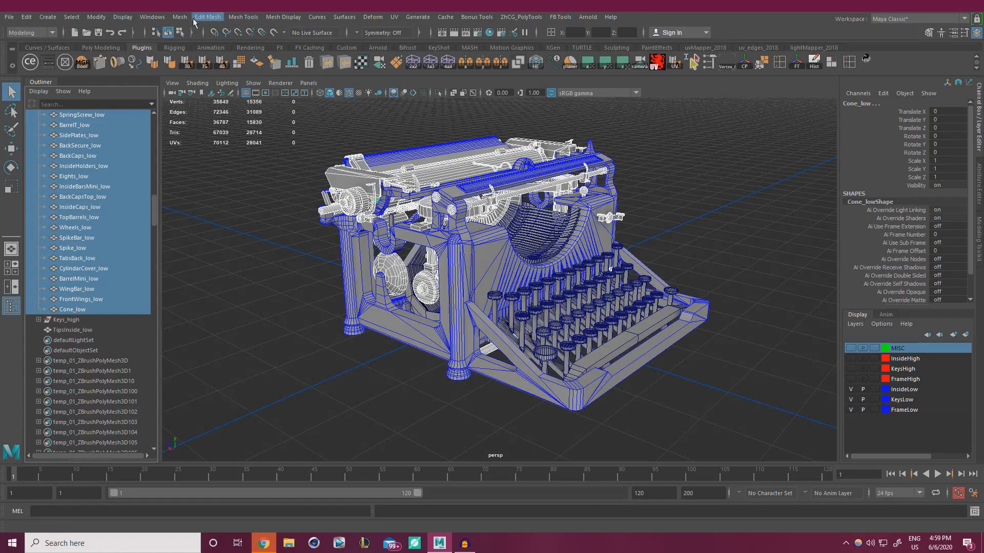
{"action": "left_click", "coordinate": [179, 17]}
{"action": "left_click", "coordinate": [195, 47]}
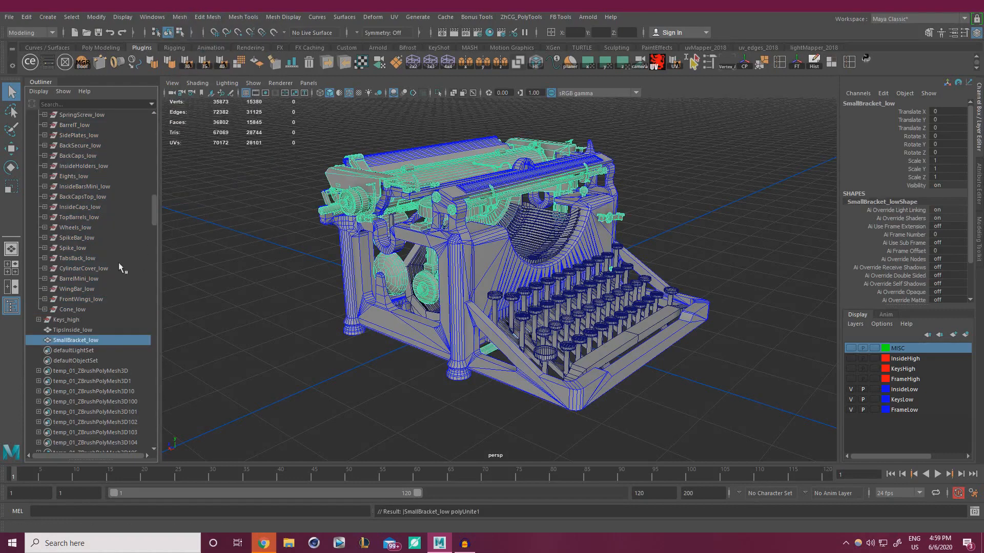
{"action": "left_click", "coordinate": [813, 63]}
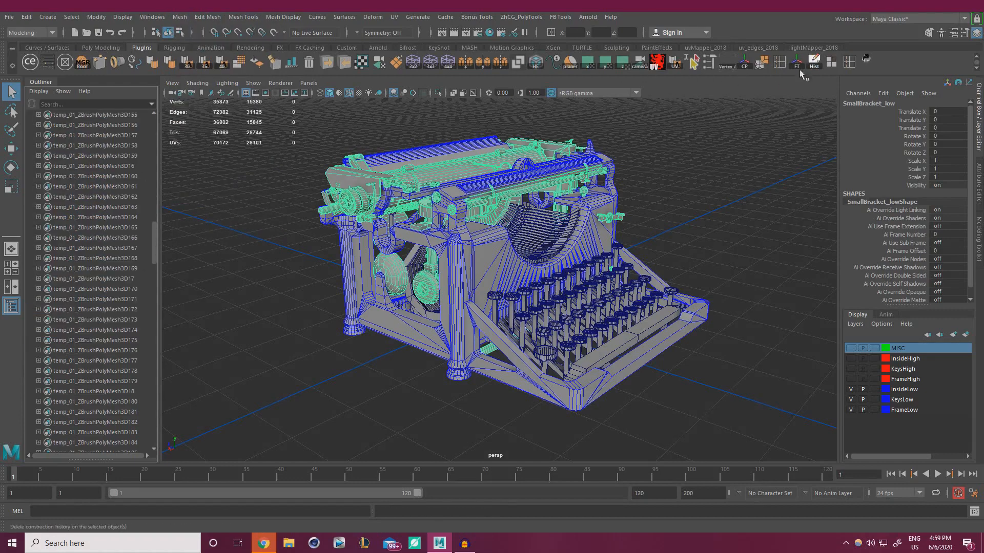
Check the MiddleToob_low and Ribbon_low parts, then try deleting the Inside_low group and undo
{"action": "scroll", "coordinate": [99, 256], "scroll_direction": "up", "scroll_amount": 5}
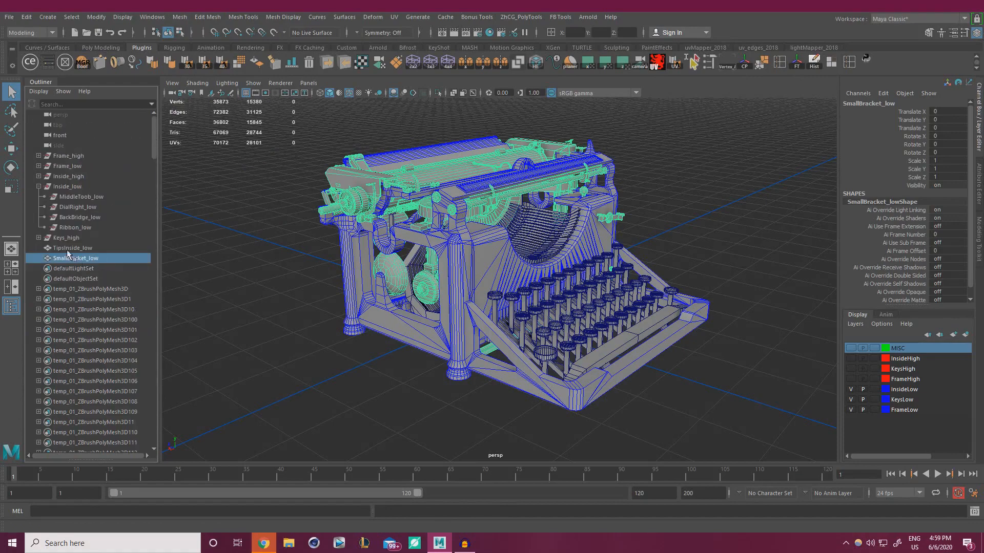
{"action": "left_click", "coordinate": [67, 228]}
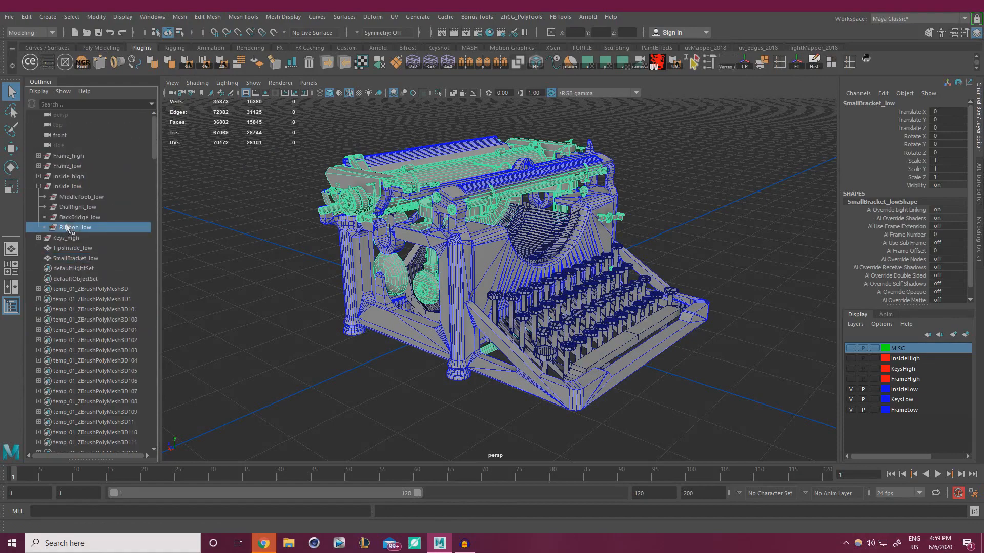
{"action": "left_click", "coordinate": [67, 197], "text": "shift"}
{"action": "mouse_move", "coordinate": [317, 277]}
{"action": "left_mouse_down", "text": "alt"}
{"action": "mouse_move", "coordinate": [365, 302]}
{"action": "mouse_move", "coordinate": [307, 286]}
{"action": "left_mouse_up", "text": "alt"}
{"action": "left_click", "coordinate": [201, 271]}
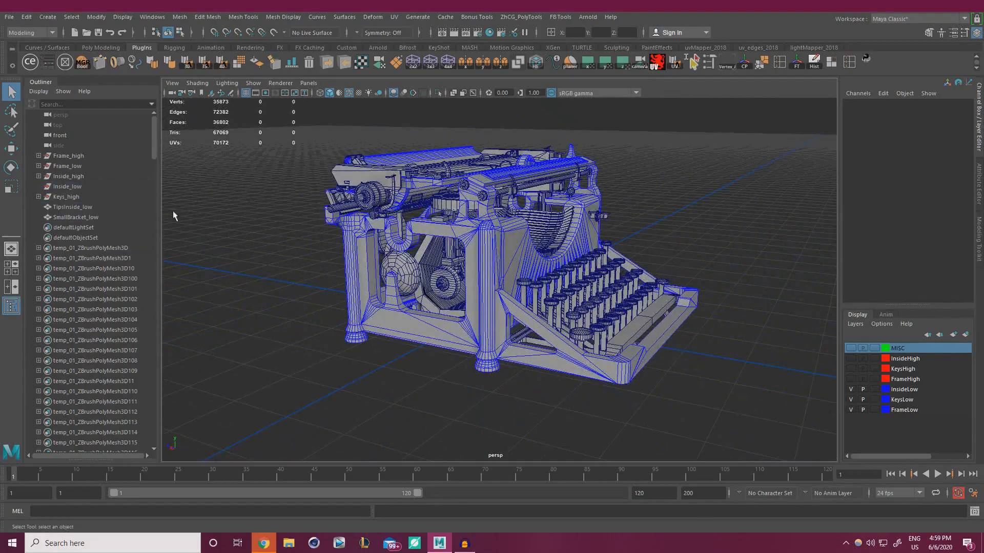
{"action": "left_click", "coordinate": [79, 186]}
{"action": "key", "text": "Delete"}
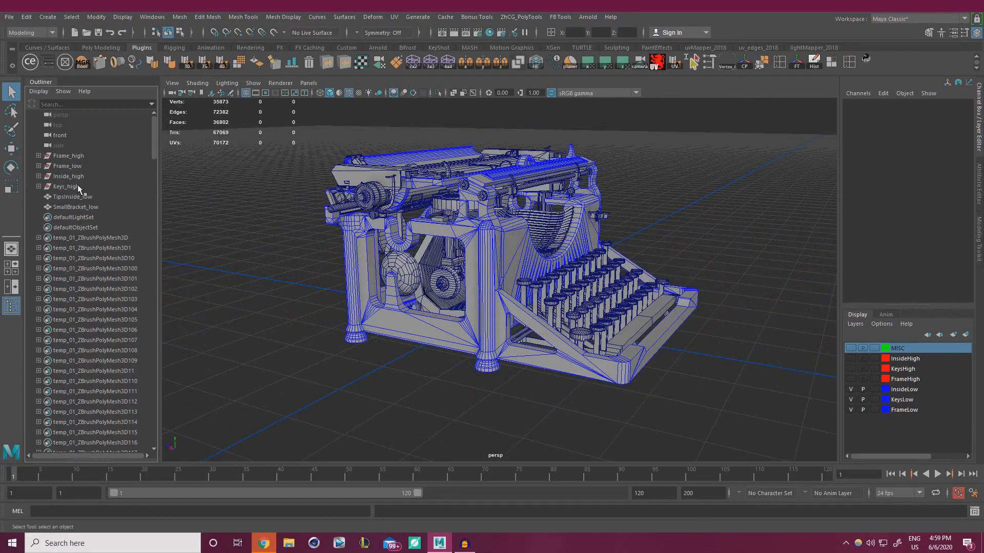
{"action": "key", "text": "ctrl+z"}
Delete the leftover Inside_low group, keeping the merged SmallBracket_low mesh under its name
{"action": "left_click_drag", "start_coordinate": [349, 232], "coordinate": [463, 210], "text": "alt"}
{"action": "key", "text": "4"}
{"action": "mouse_move", "coordinate": [411, 260]}
{"action": "left_mouse_down", "text": "alt"}
{"action": "mouse_move", "coordinate": [457, 256]}
{"action": "mouse_move", "coordinate": [368, 273]}
{"action": "mouse_move", "coordinate": [256, 271]}
{"action": "left_mouse_up", "text": "alt"}
{"action": "key", "text": "5"}
{"action": "key", "text": "Delete"}
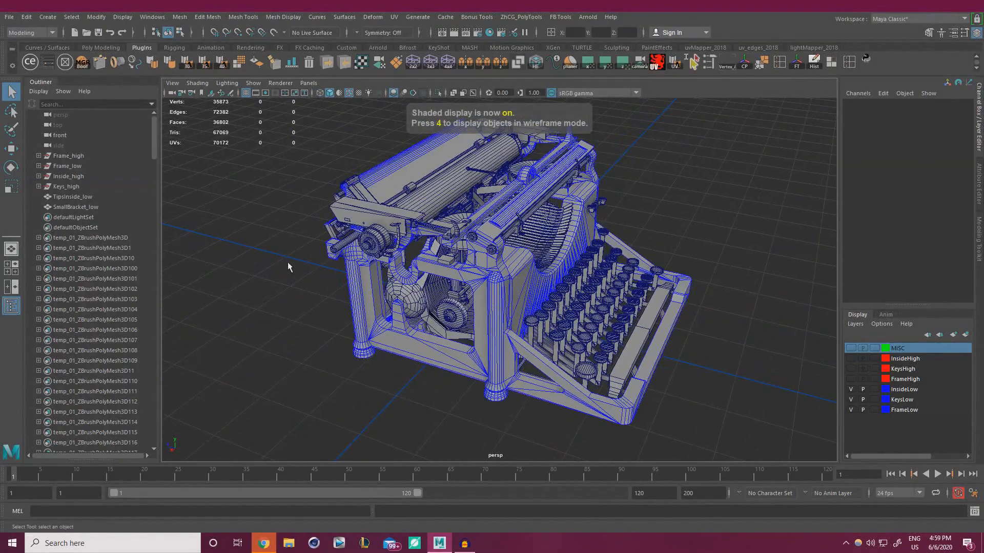
{"action": "left_click", "coordinate": [78, 206]}
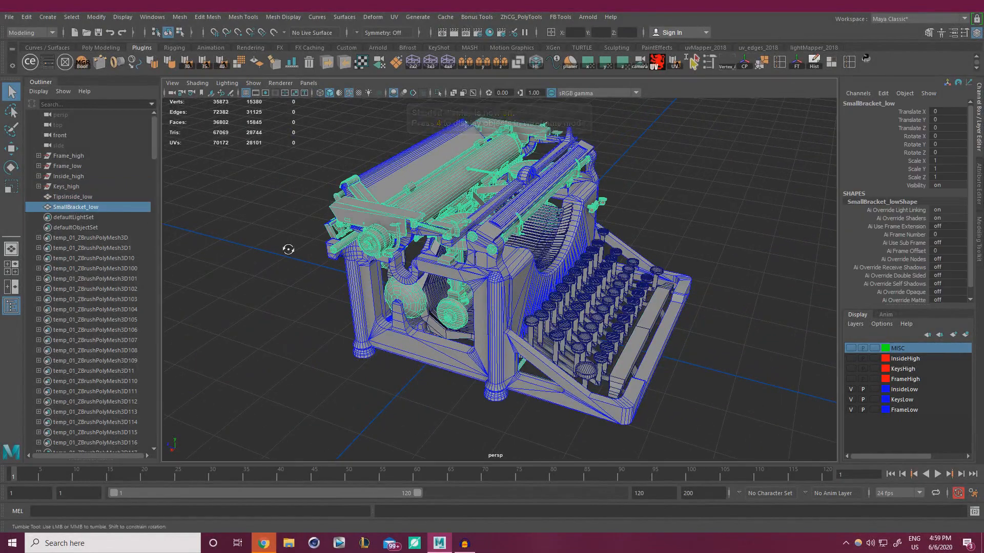
{"action": "left_click_drag", "start_coordinate": [288, 249], "coordinate": [250, 251], "text": "alt"}
{"action": "double_click", "coordinate": [78, 207]}
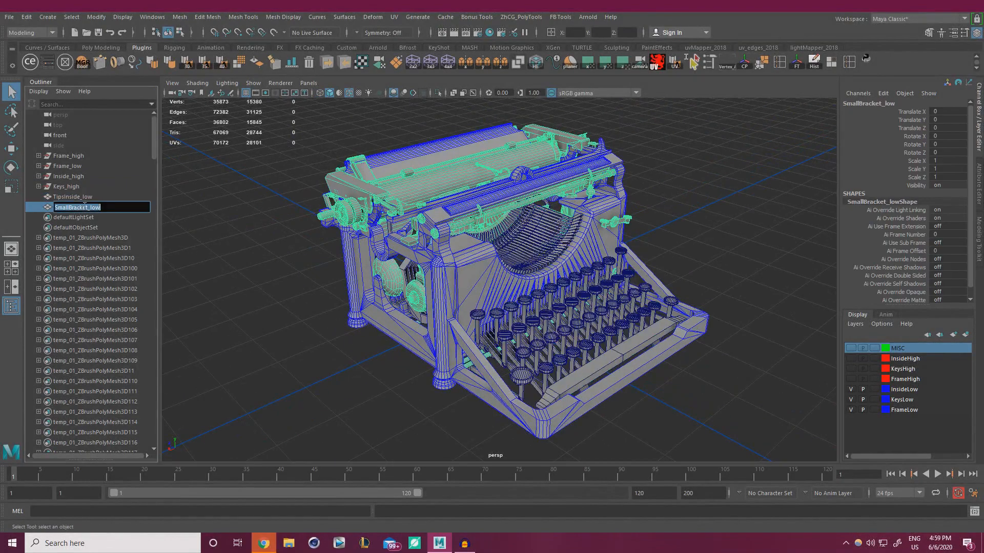
{"action": "left_click", "coordinate": [194, 189]}
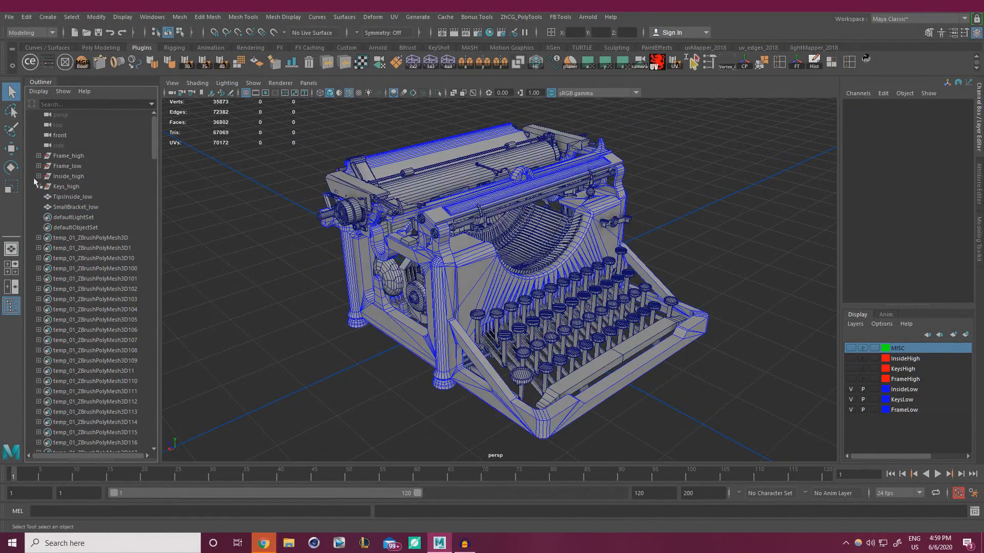
Combine the Frame_low parts, Cover_low to Feet_low, into Cover_low and delete its history
{"action": "left_click", "coordinate": [39, 166]}
{"action": "left_click", "coordinate": [77, 179]}
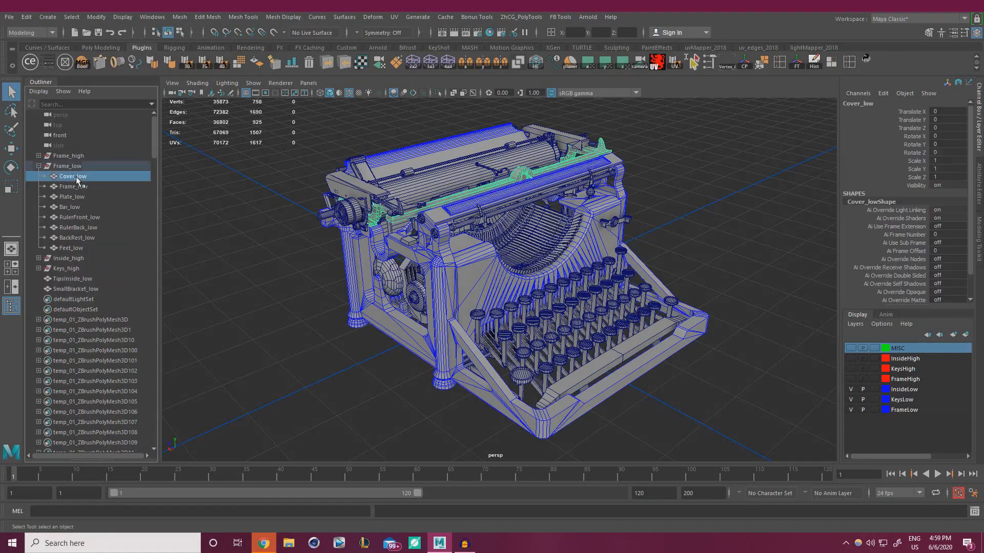
{"action": "left_click", "coordinate": [72, 248], "text": "shift"}
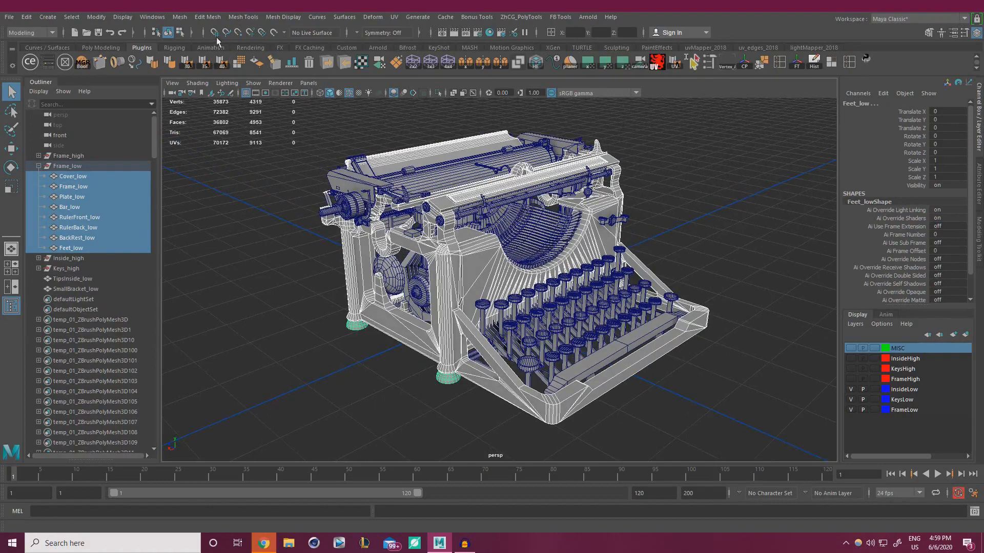
{"action": "left_click", "coordinate": [179, 17]}
{"action": "left_click", "coordinate": [205, 48]}
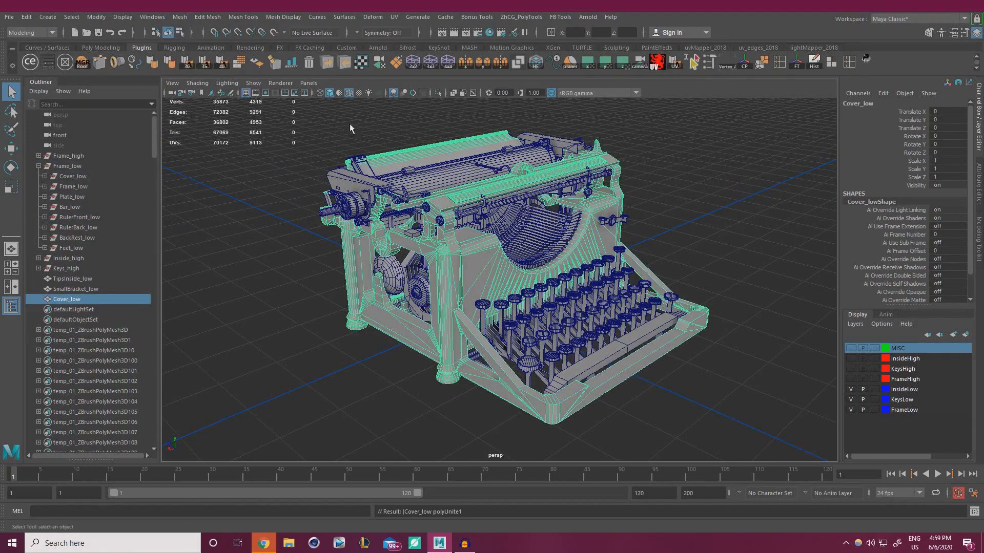
{"action": "left_click", "coordinate": [814, 62]}
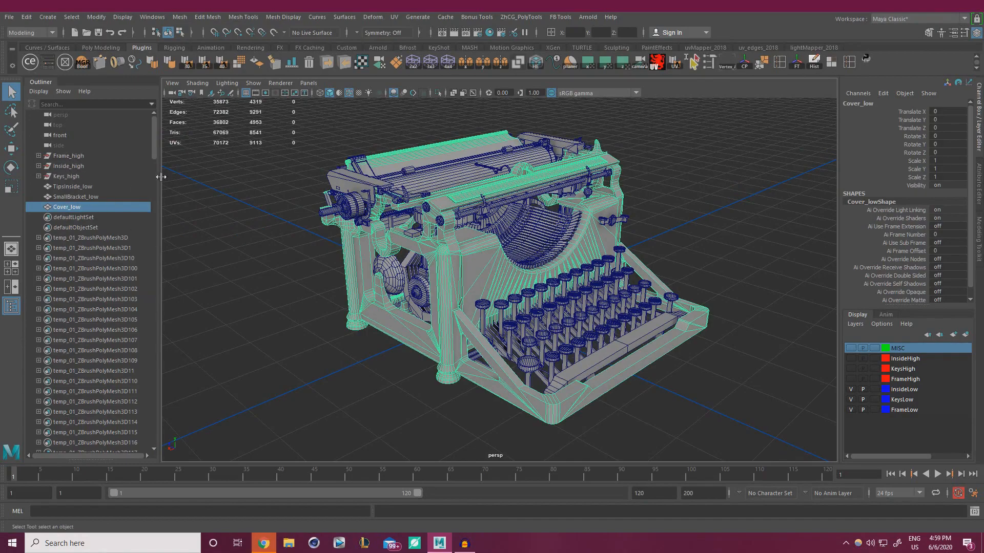
{"action": "right_click_drag", "start_coordinate": [294, 273], "coordinate": [321, 299], "text": "alt"}
{"action": "mouse_move", "coordinate": [320, 298]}
{"action": "left_mouse_down", "text": "alt"}
{"action": "mouse_move", "coordinate": [359, 272]}
{"action": "mouse_move", "coordinate": [331, 295]}
{"action": "left_mouse_up", "text": "alt"}
{"action": "left_click", "coordinate": [332, 342]}
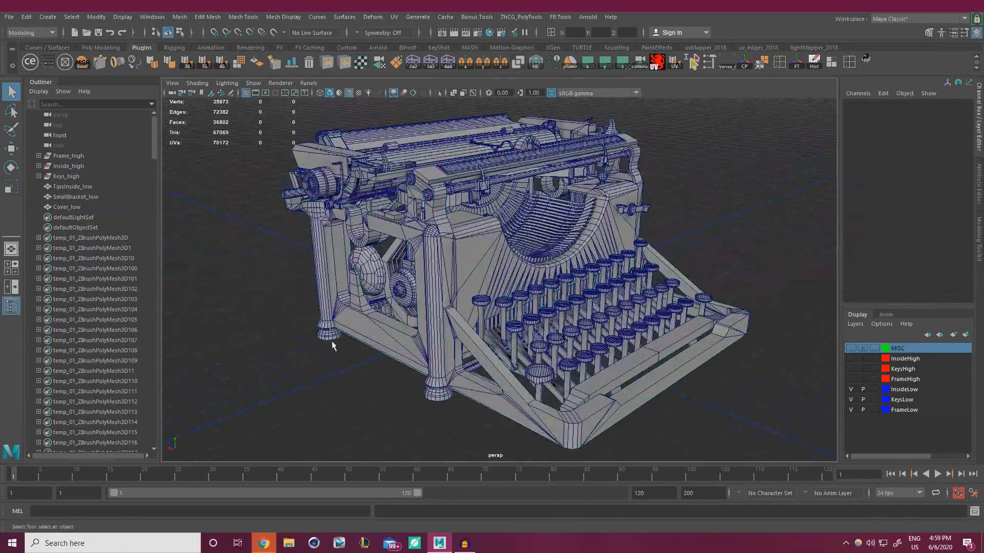
Rename Cover_low to Frame and SmallBracket_low to Inside1
{"action": "left_click", "coordinate": [82, 207]}
{"action": "double_click", "coordinate": [84, 207]}
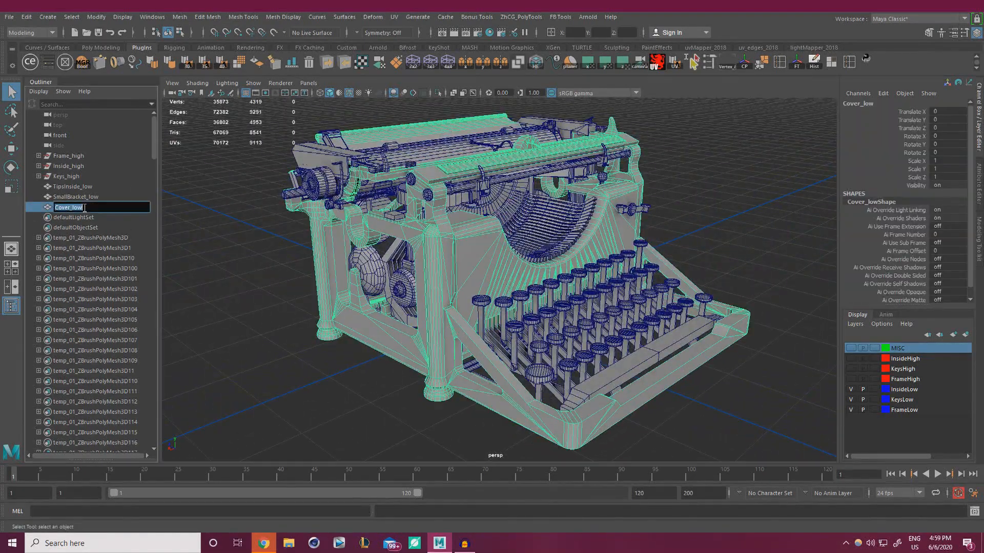
{"action": "type", "text": "Frame"}
{"action": "key", "text": "Return"}
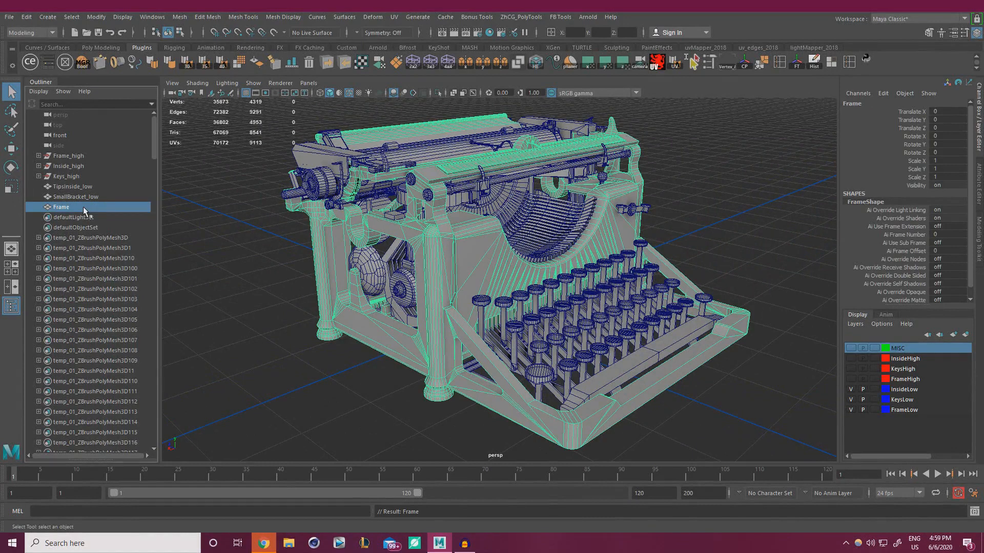
{"action": "left_click", "coordinate": [92, 195]}
{"action": "double_click", "coordinate": [86, 198]}
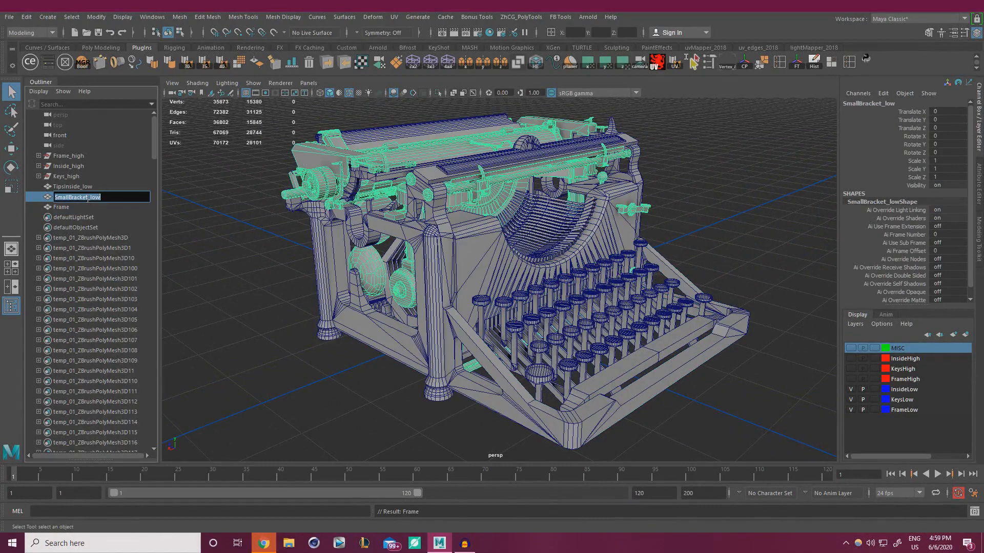
{"action": "type", "text": "Inside1"}
{"action": "key", "text": "Return"}
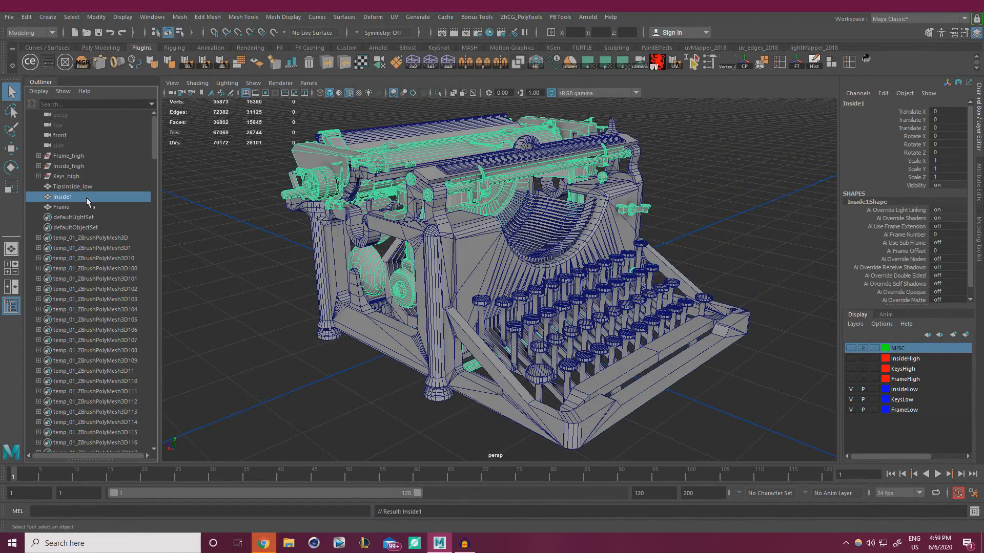
Rename TipsInside_low to Keys1, then change it to Keyboard
{"action": "left_click", "coordinate": [77, 185]}
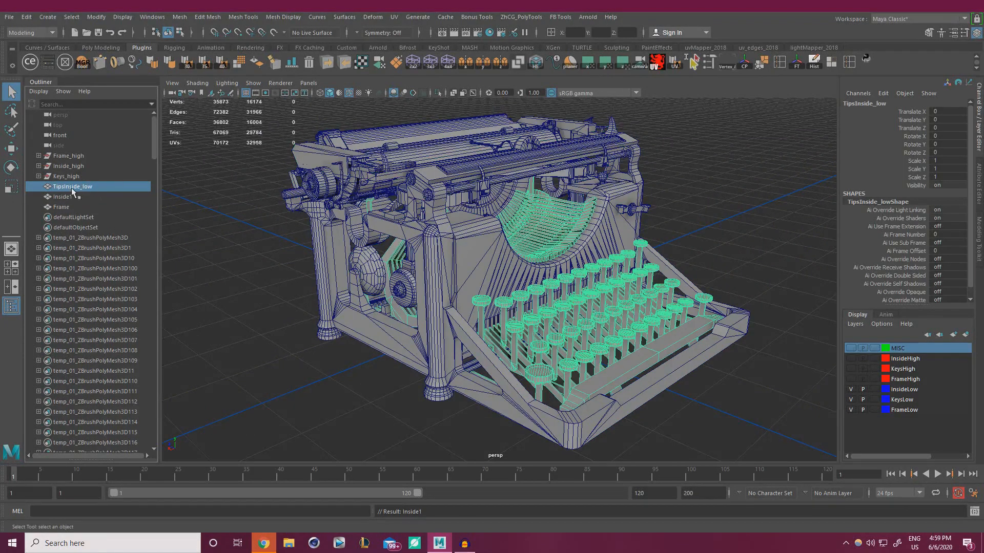
{"action": "double_click", "coordinate": [72, 188]}
{"action": "type", "text": "Key"}
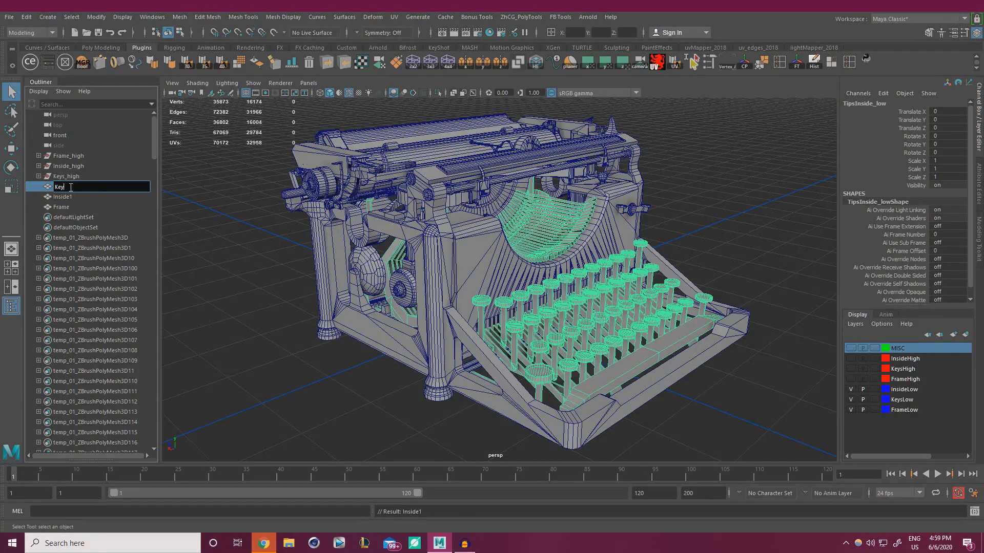
{"action": "type", "text": "s1"}
{"action": "key", "text": "Return"}
{"action": "double_click", "coordinate": [78, 186]}
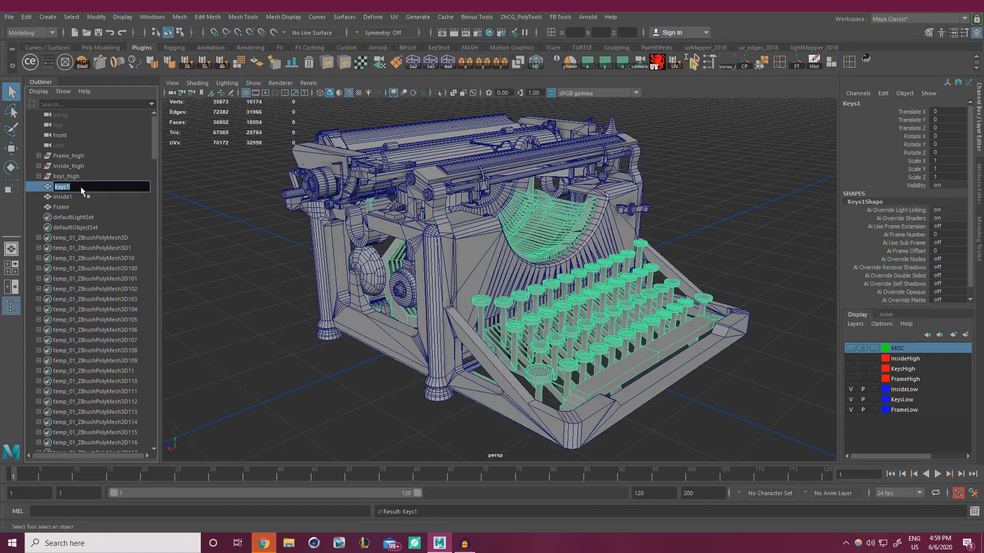
{"action": "left_click", "coordinate": [84, 187]}
{"action": "type", "text": "board"}
{"action": "key", "text": "Return"}
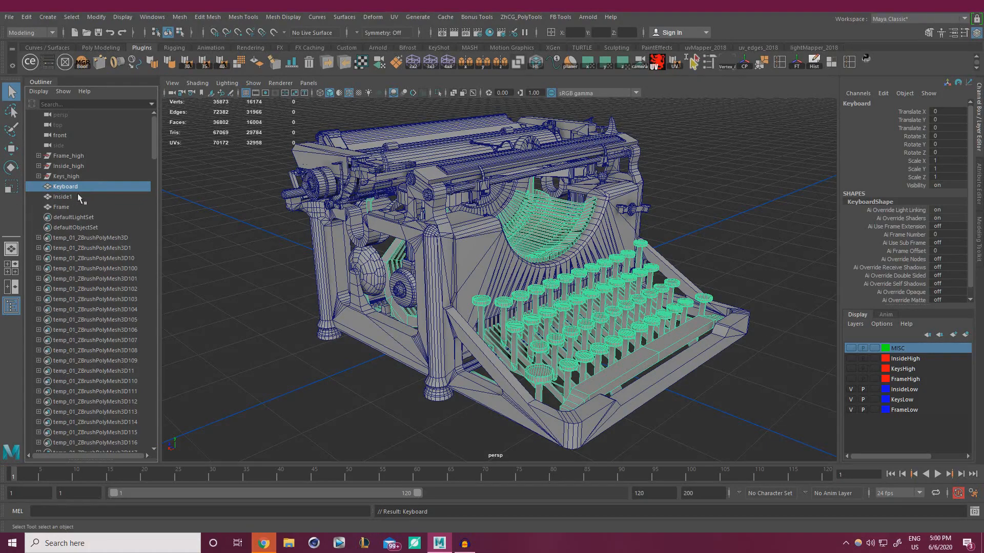
Rename Inside1 to inner and reselect the Keyboard and inner meshes to check them
{"action": "double_click", "coordinate": [78, 197]}
{"action": "left_click", "coordinate": [79, 197]}
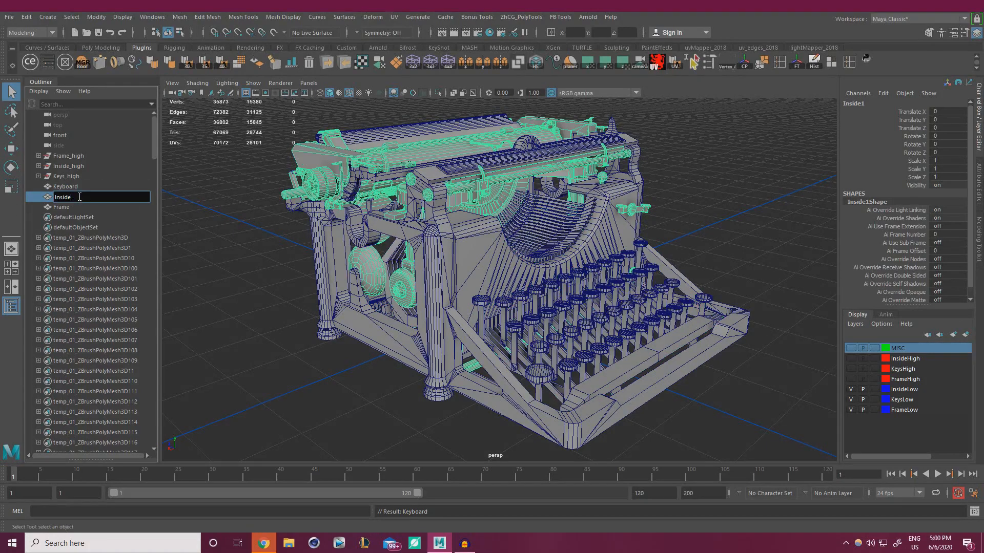
{"action": "key", "text": "BackSpace"}
{"action": "key", "text": "BackSpace"}
{"action": "key", "text": "BackSpace"}
{"action": "key", "text": "BackSpace"}
{"action": "key", "text": "BackSpace"}
{"action": "key", "text": "BackSpace"}
{"action": "key", "text": "Return"}
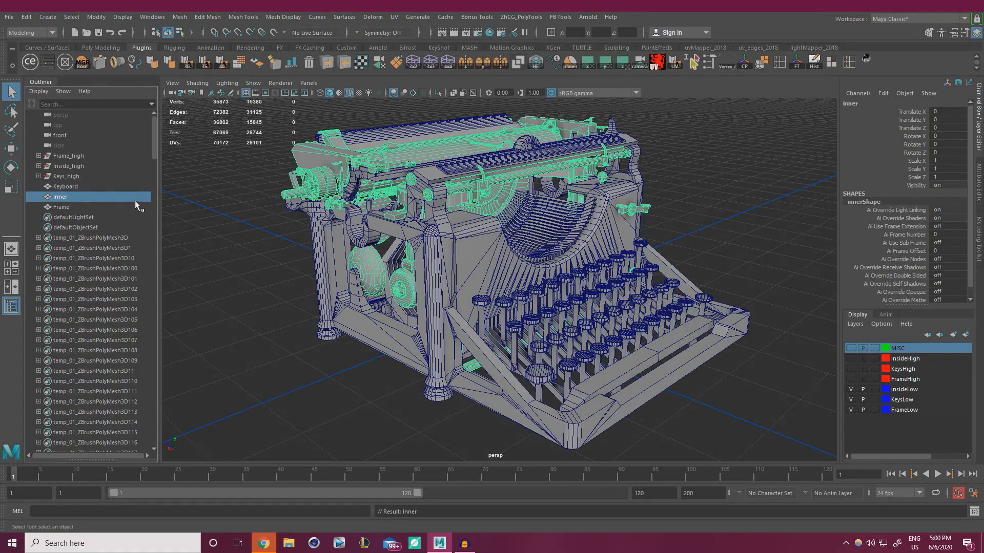
{"action": "left_click", "coordinate": [79, 188]}
{"action": "left_click", "coordinate": [73, 196]}
Select the Frame mesh and all three meshes, orbiting around the typewriter to inspect them
{"action": "left_click", "coordinate": [72, 208]}
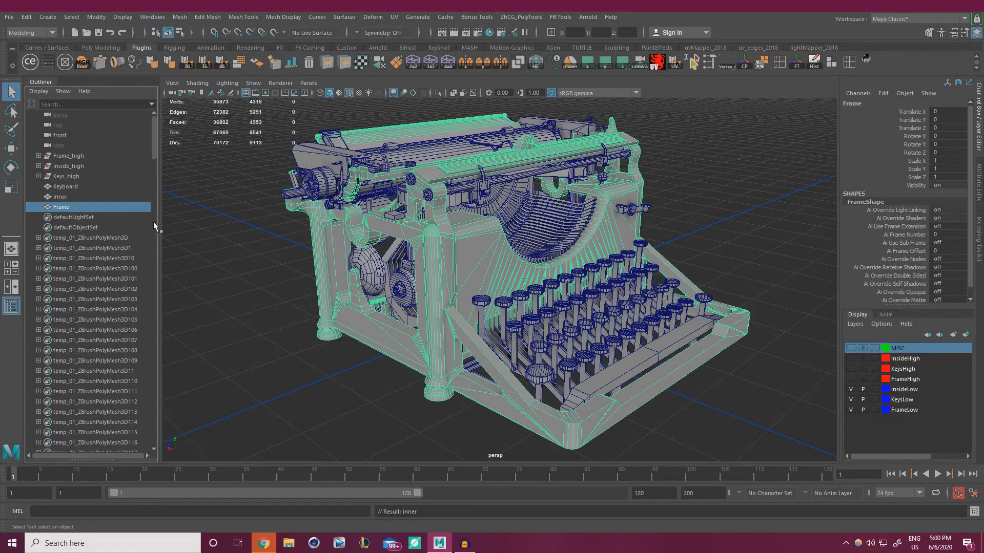
{"action": "left_click", "coordinate": [275, 273]}
{"action": "left_click_drag", "start_coordinate": [279, 274], "coordinate": [403, 289], "text": "alt"}
{"action": "left_click_drag", "start_coordinate": [318, 274], "coordinate": [647, 392]}
{"action": "scroll", "coordinate": [647, 392], "scroll_direction": "up", "scroll_amount": 5}
{"action": "left_click_drag", "start_coordinate": [568, 272], "coordinate": [512, 307], "text": "alt"}
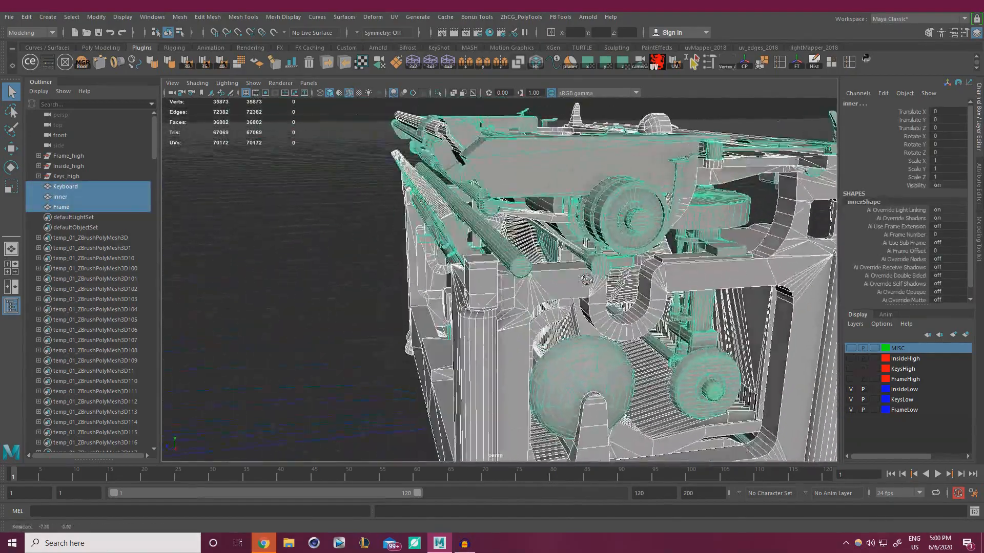
{"action": "right_click_drag", "start_coordinate": [513, 308], "coordinate": [410, 353], "text": "alt"}
{"action": "left_click_drag", "start_coordinate": [409, 353], "coordinate": [345, 389], "text": "alt"}
{"action": "left_click", "coordinate": [344, 390]}
{"action": "left_click", "coordinate": [518, 262]}
{"action": "left_click_drag", "start_coordinate": [518, 262], "coordinate": [512, 249], "text": "alt"}
{"action": "key", "text": "w"}
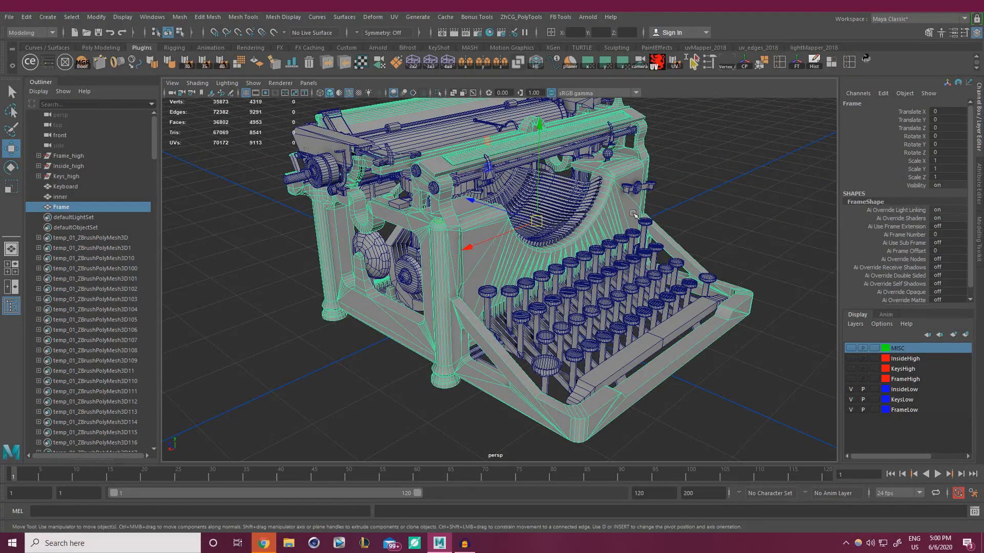
Select the Keyboard and inner meshes to see which typewriter parts each includes
{"action": "left_click", "coordinate": [579, 223]}
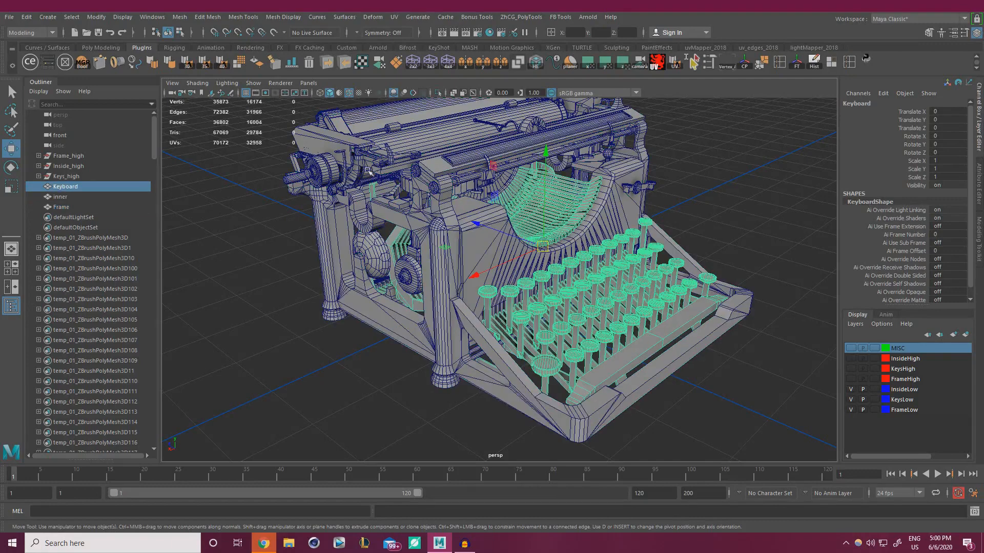
{"action": "left_click", "coordinate": [378, 125]}
{"action": "left_click", "coordinate": [394, 142]}
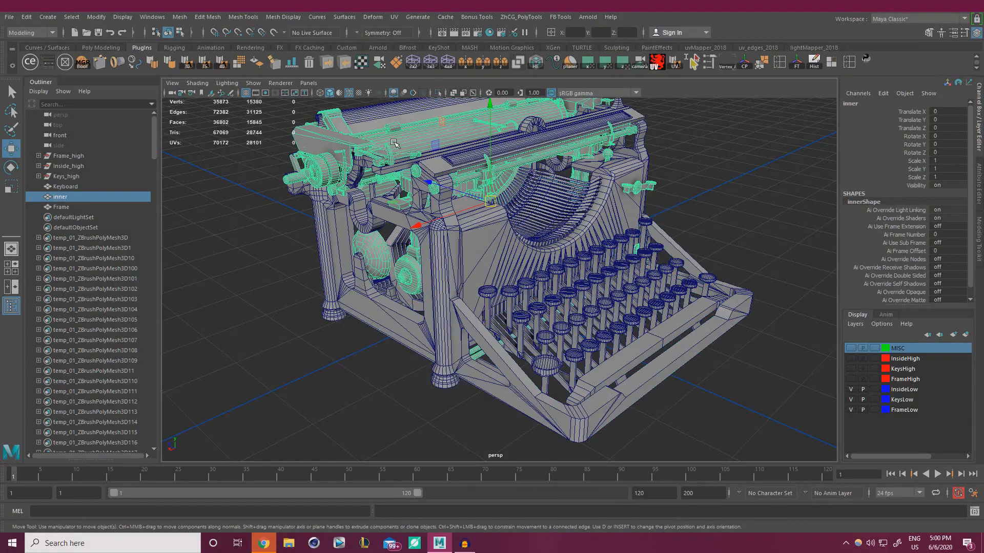
{"action": "left_click", "coordinate": [702, 200]}
{"action": "left_click_drag", "start_coordinate": [565, 233], "coordinate": [481, 280], "text": "alt"}
Toggle Frame between face and object mode, then bring up its Assign Existing Material options
{"action": "left_click", "coordinate": [481, 280]}
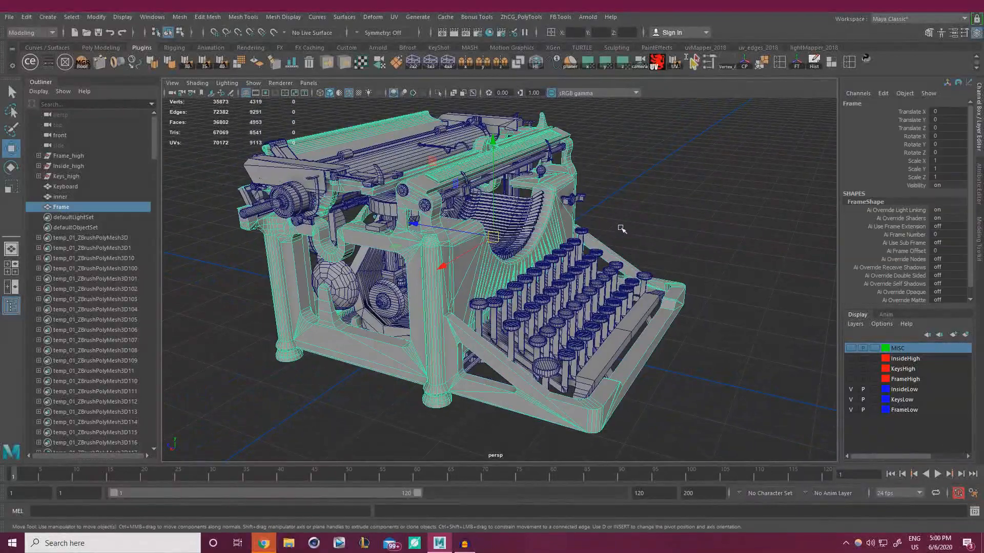
{"action": "right_click_drag", "start_coordinate": [643, 213], "coordinate": [665, 475]}
{"action": "mouse_move", "coordinate": [665, 247]}
{"action": "right_mouse_down"}
{"action": "mouse_move", "coordinate": [660, 389]}
{"action": "mouse_move", "coordinate": [665, 256]}
{"action": "right_mouse_up"}
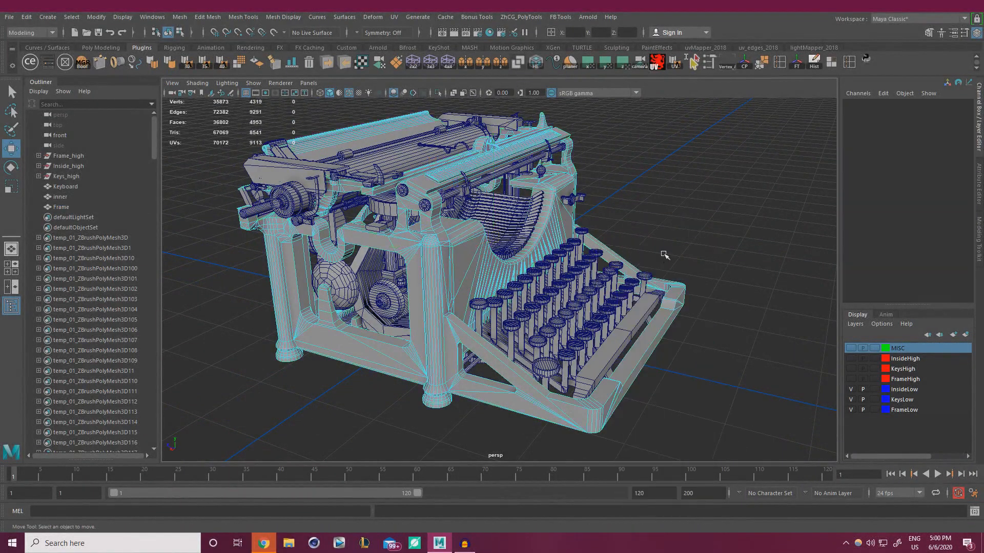
{"action": "right_click_drag", "start_coordinate": [434, 273], "coordinate": [516, 228]}
{"action": "left_click", "coordinate": [670, 165]}
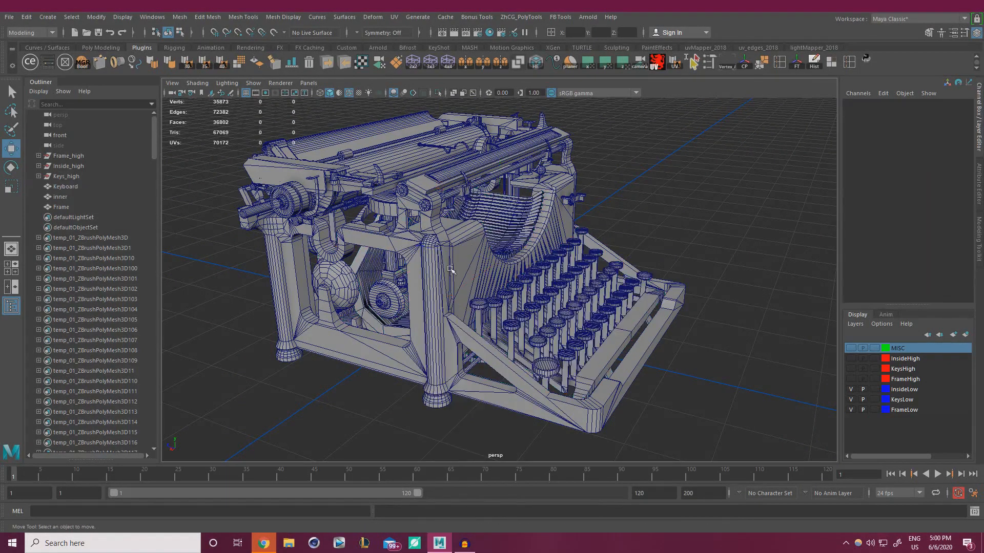
{"action": "left_click", "coordinate": [492, 261]}
{"action": "right_click_drag", "start_coordinate": [687, 176], "coordinate": [762, 502]}
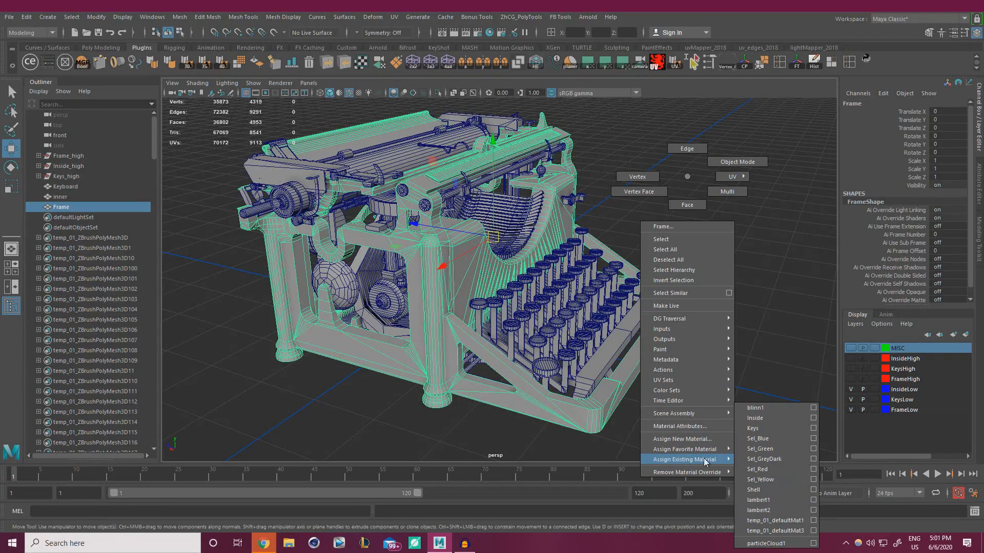
Give the Frame mesh a new Lambert material and name it for the frame
{"action": "mouse_move", "coordinate": [717, 450]}
{"action": "left_click", "coordinate": [776, 461]}
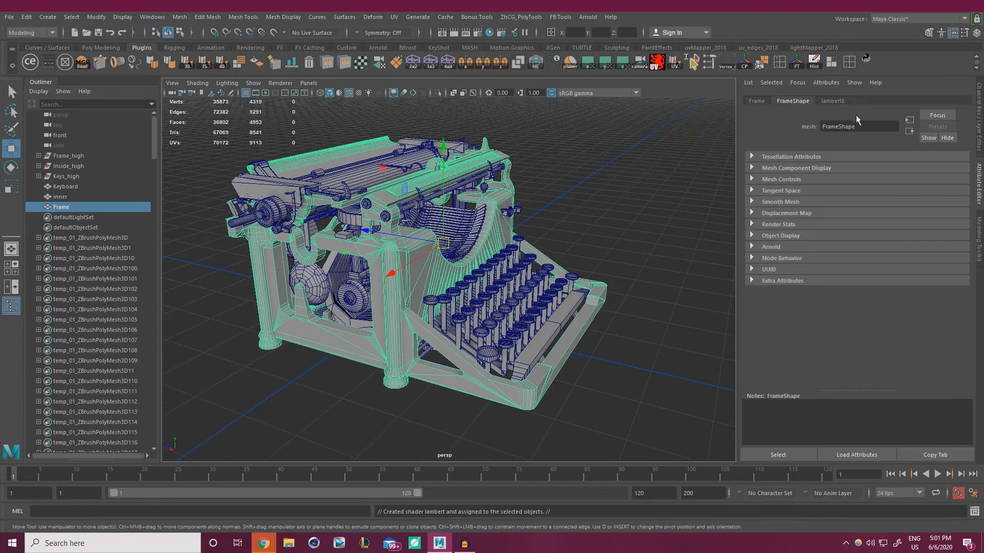
{"action": "left_click", "coordinate": [838, 101]}
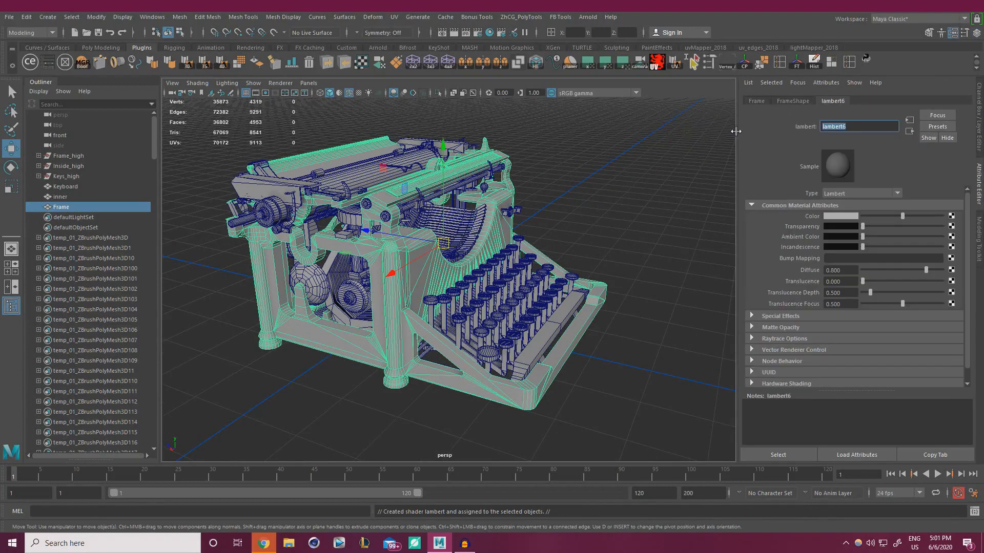
{"action": "type", "text": "Frame"}
{"action": "key", "text": "Return"}
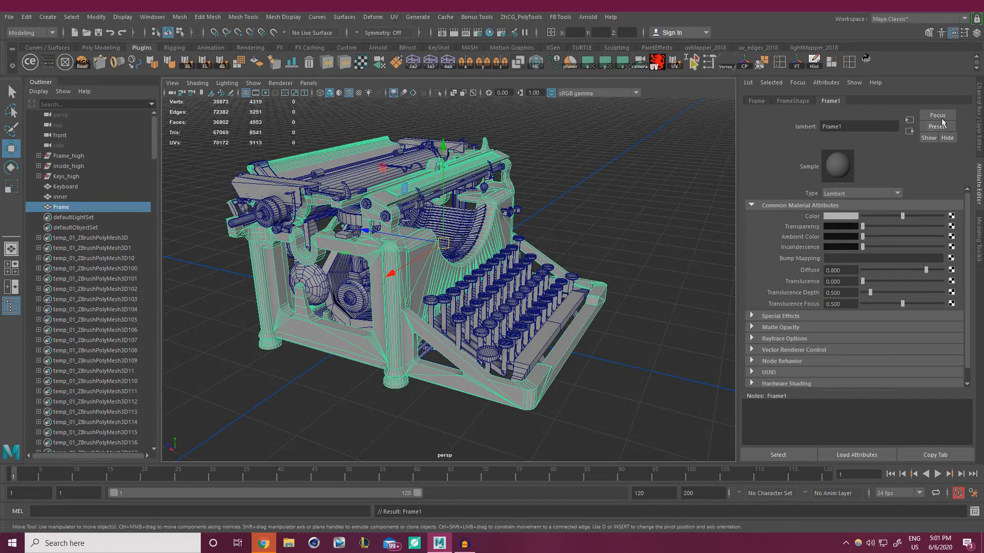
Assign the Keyboard mesh a new Lambert material named Keys1
{"action": "left_click", "coordinate": [574, 235]}
{"action": "left_click", "coordinate": [467, 316]}
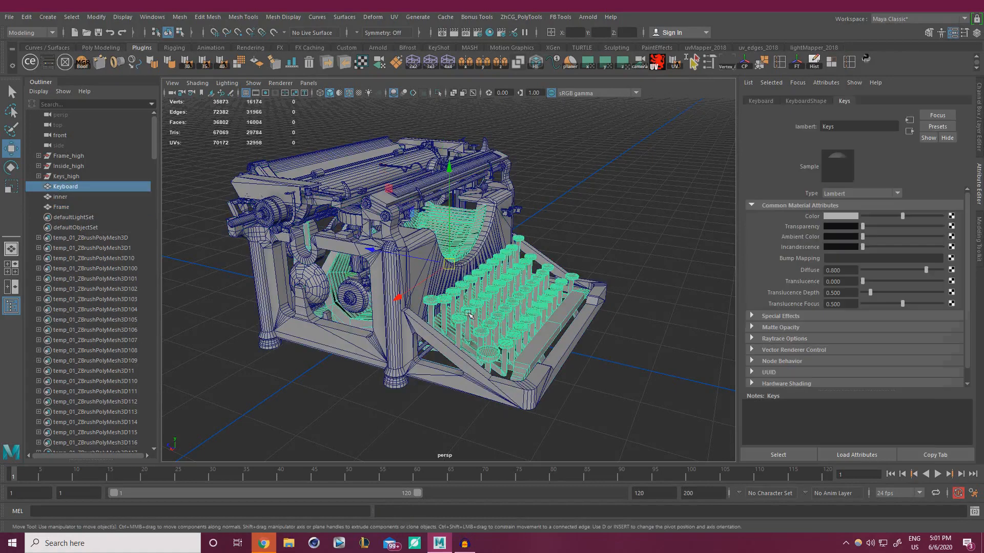
{"action": "right_click_drag", "start_coordinate": [587, 228], "coordinate": [678, 469]}
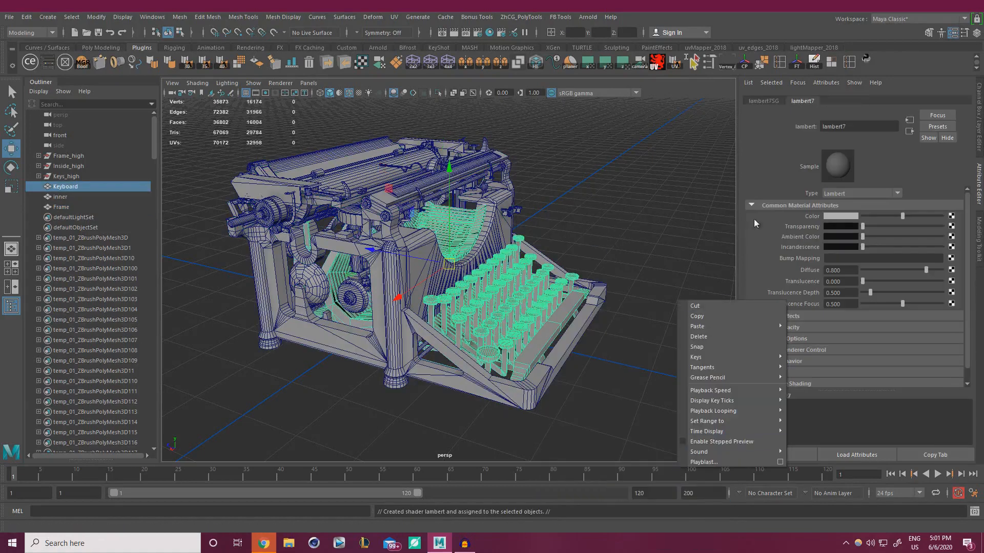
{"action": "left_click_drag", "start_coordinate": [854, 127], "coordinate": [793, 119]}
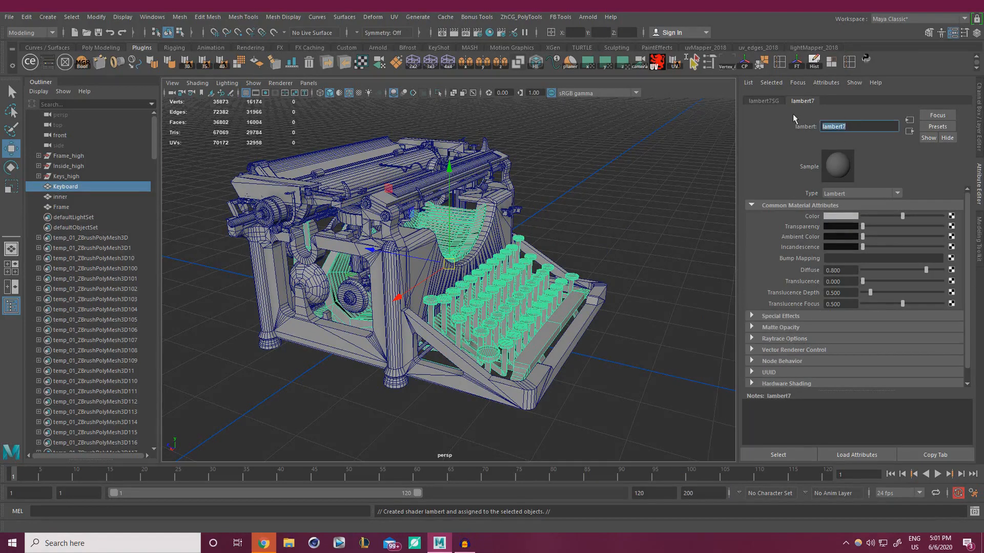
{"action": "type", "text": "Keys1"}
{"action": "key", "text": "Return"}
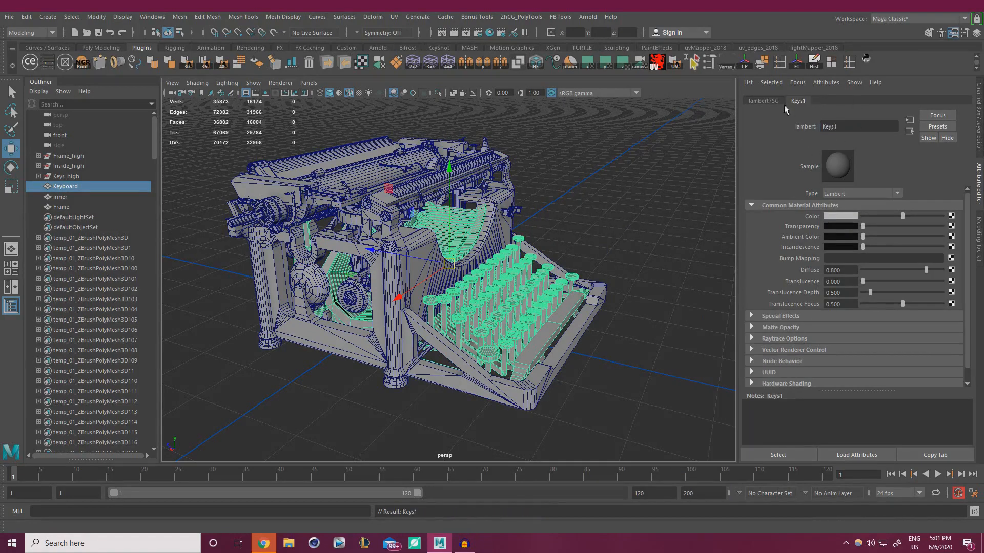
Assign the inner mesh a new Lambert material named Inside1, then orbit around the typewriter
{"action": "left_click", "coordinate": [592, 188]}
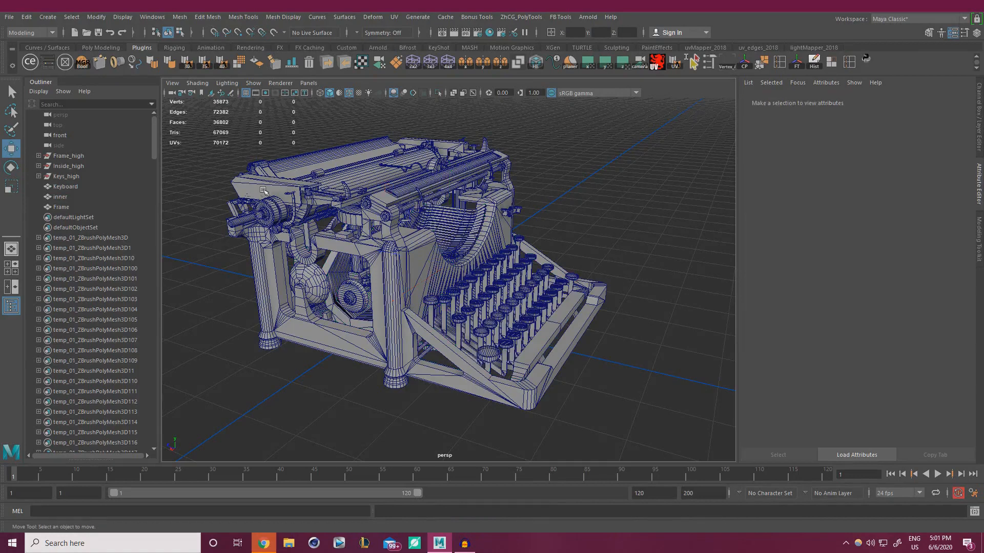
{"action": "left_click", "coordinate": [337, 177]}
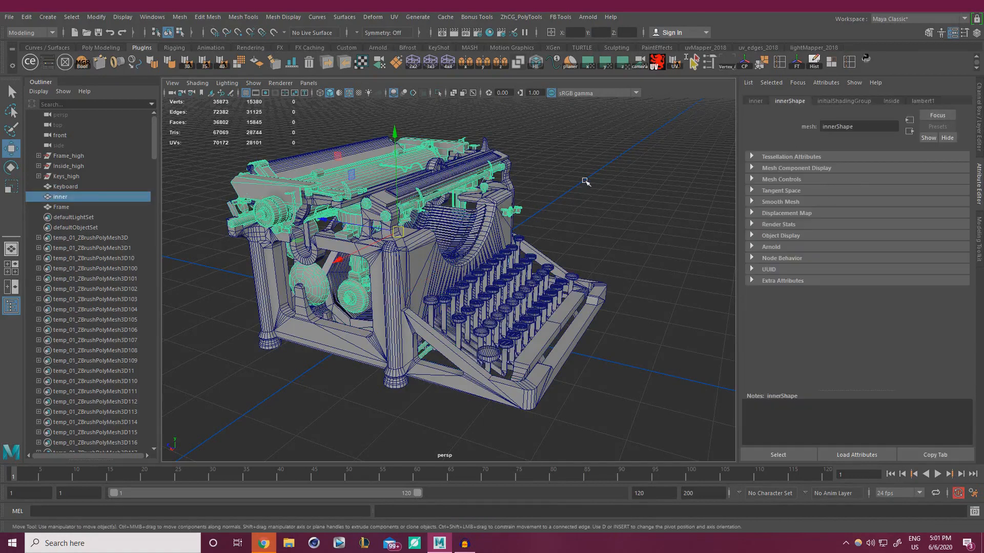
{"action": "right_click_drag", "start_coordinate": [586, 182], "coordinate": [678, 463]}
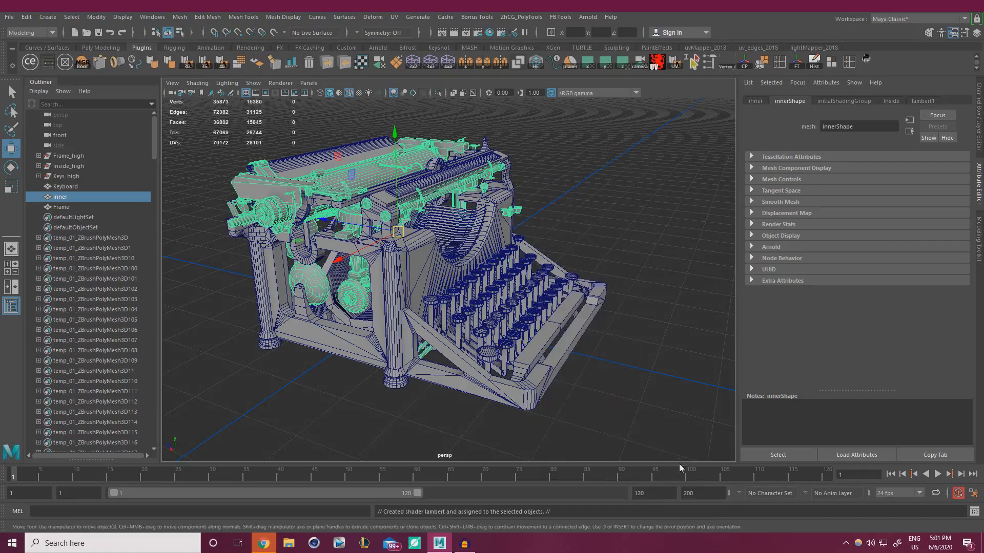
{"action": "double_click", "coordinate": [849, 126]}
{"action": "type", "text": "Inside1"}
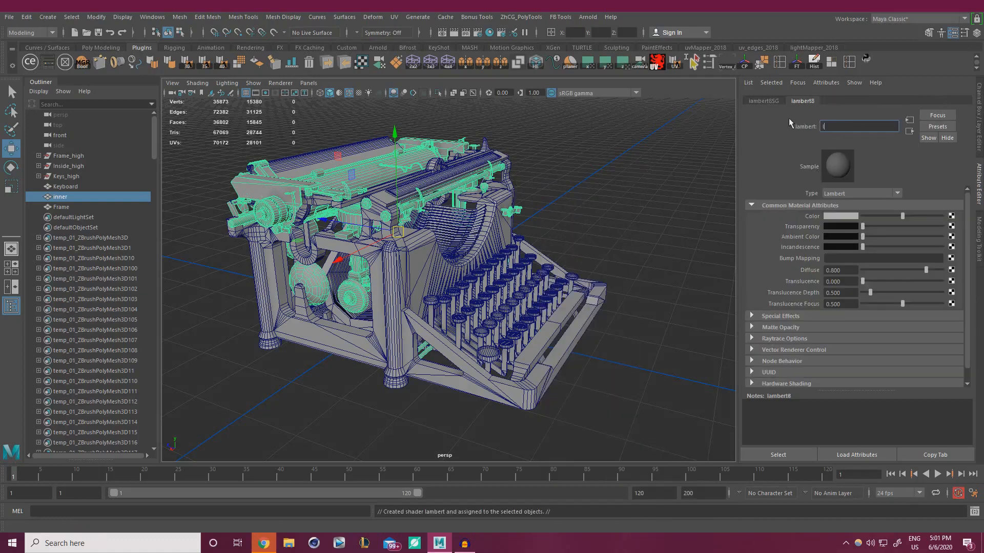
{"action": "key", "text": "Return"}
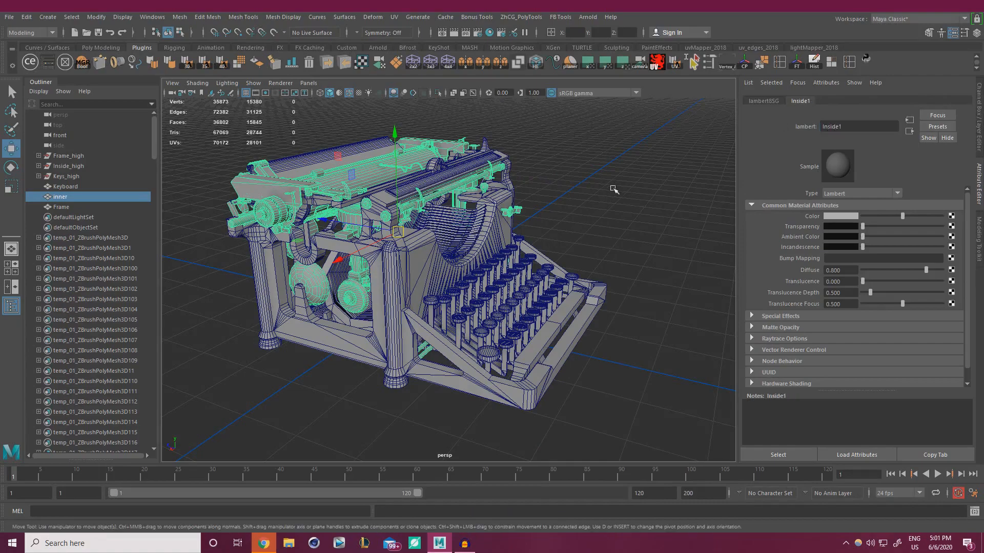
{"action": "left_click", "coordinate": [614, 188]}
{"action": "right_click_drag", "start_coordinate": [450, 226], "coordinate": [308, 251], "text": "alt"}
{"action": "left_click_drag", "start_coordinate": [308, 251], "coordinate": [251, 228], "text": "alt"}
{"action": "right_click_drag", "start_coordinate": [358, 266], "coordinate": [492, 300], "text": "alt"}
{"action": "left_click_drag", "start_coordinate": [491, 302], "coordinate": [234, 290], "text": "alt"}
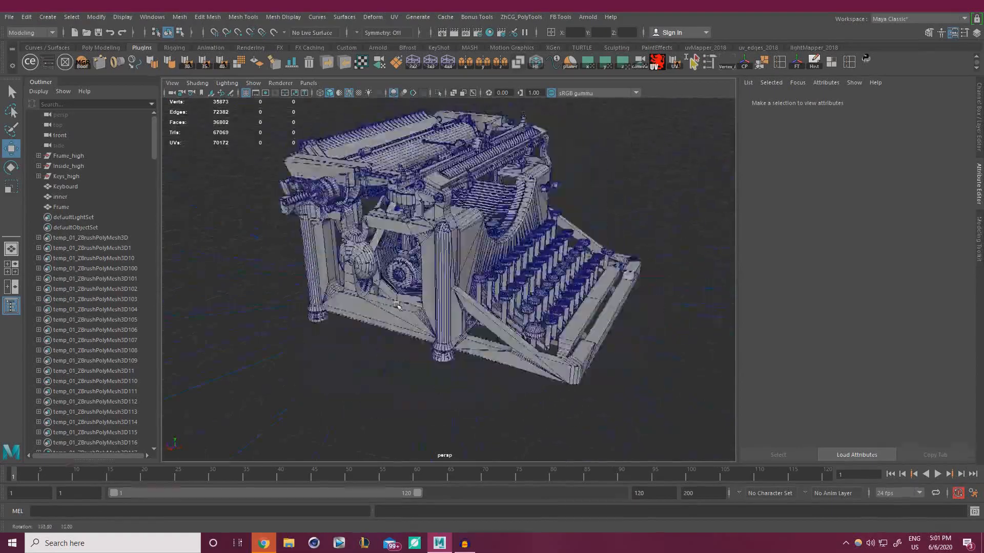
Zoom out and marquee-select the typewriter's Keyboard, inner and Frame meshes
{"action": "right_click_drag", "start_coordinate": [409, 274], "coordinate": [318, 284], "text": "alt"}
{"action": "left_click_drag", "start_coordinate": [281, 360], "coordinate": [625, 127]}
{"action": "right_click_drag", "start_coordinate": [436, 221], "coordinate": [574, 241], "text": "alt"}
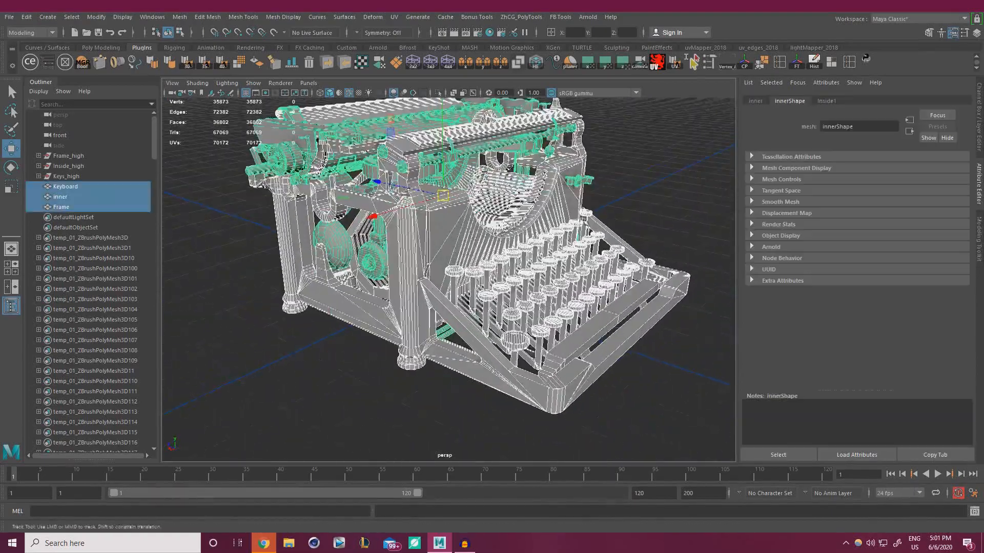
Zoom in to inspect the drum, the rod beneath it and the type bars
{"action": "left_click_drag", "start_coordinate": [431, 256], "coordinate": [528, 233], "text": "alt"}
{"action": "middle_click_drag", "start_coordinate": [461, 220], "coordinate": [487, 287], "text": "alt"}
{"action": "right_click_drag", "start_coordinate": [389, 266], "coordinate": [517, 287], "text": "alt"}
{"action": "middle_click_drag", "start_coordinate": [358, 240], "coordinate": [494, 292], "text": "alt"}
{"action": "left_click_drag", "start_coordinate": [495, 291], "coordinate": [562, 296], "text": "alt"}
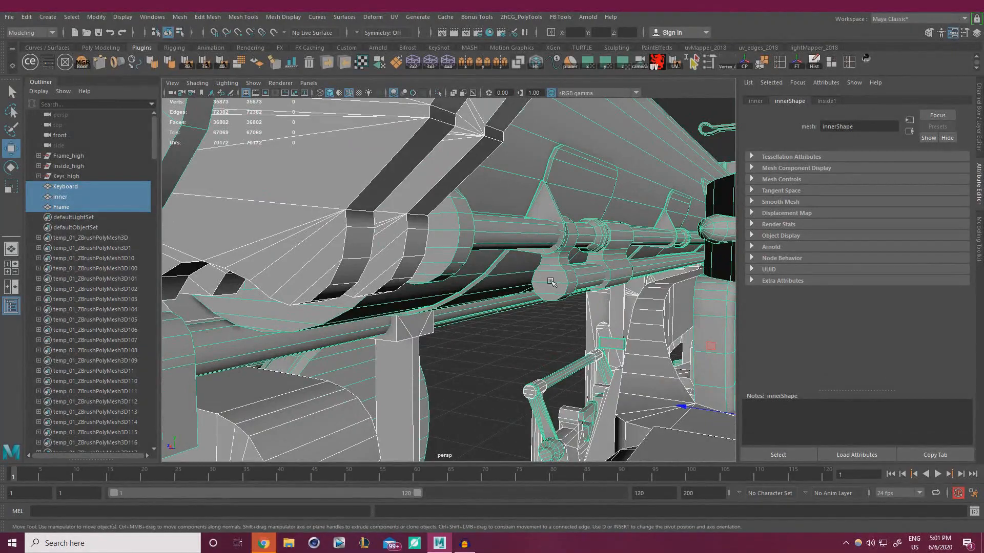
{"action": "right_click_drag", "start_coordinate": [566, 287], "coordinate": [379, 279], "text": "alt"}
{"action": "left_click_drag", "start_coordinate": [492, 277], "coordinate": [328, 277], "text": "alt"}
{"action": "middle_click_drag", "start_coordinate": [395, 256], "coordinate": [515, 263], "text": "alt"}
Inspect the typewriter's left side up close, then pull back to its front
{"action": "left_click_drag", "start_coordinate": [516, 264], "coordinate": [568, 269], "text": "alt"}
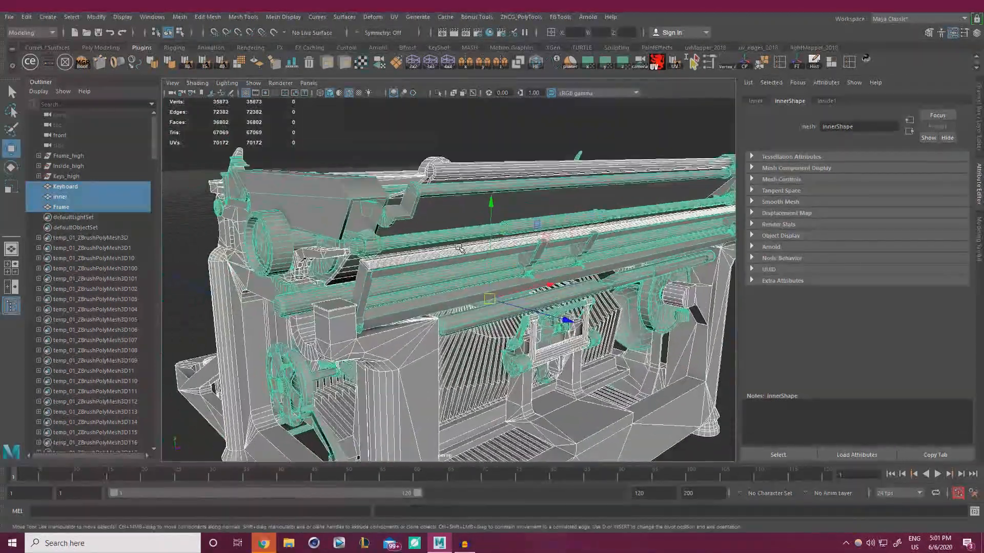
{"action": "right_click_drag", "start_coordinate": [471, 266], "coordinate": [543, 281], "text": "alt"}
{"action": "left_click_drag", "start_coordinate": [492, 275], "coordinate": [528, 277], "text": "alt"}
{"action": "right_click_drag", "start_coordinate": [528, 277], "coordinate": [487, 276], "text": "alt"}
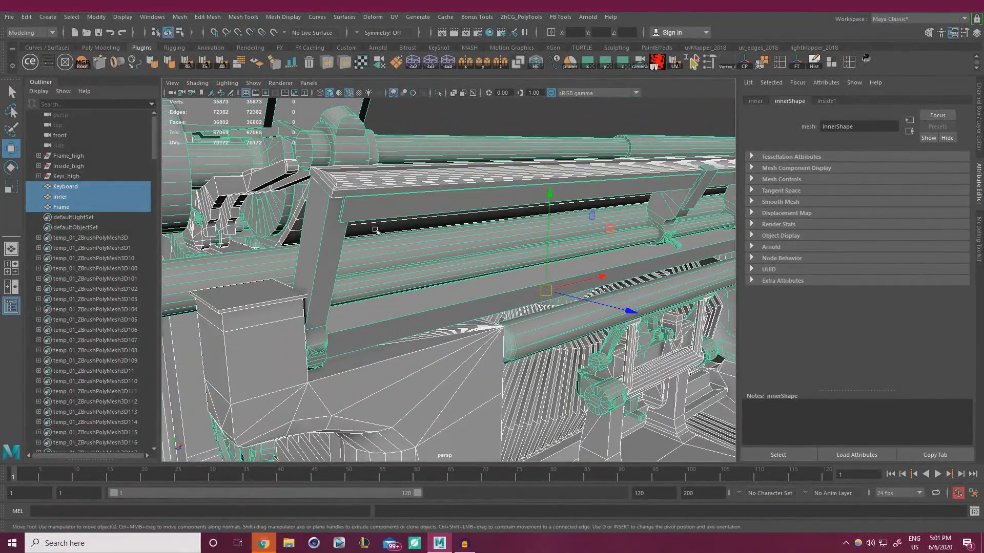
{"action": "right_click_drag", "start_coordinate": [375, 229], "coordinate": [259, 235], "text": "alt"}
{"action": "left_click_drag", "start_coordinate": [259, 236], "coordinate": [461, 210], "text": "alt"}
{"action": "right_click_drag", "start_coordinate": [461, 210], "coordinate": [348, 199], "text": "alt"}
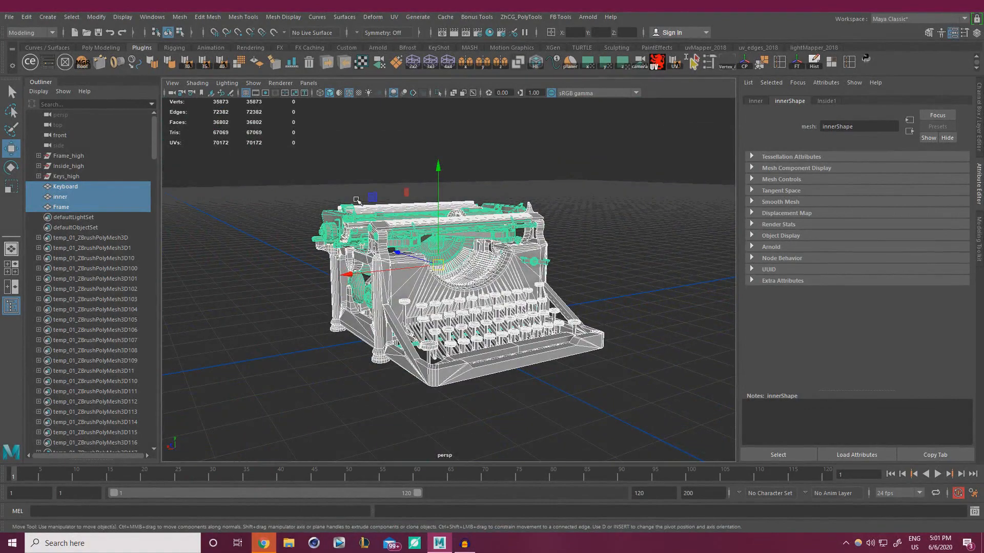
Deselect, pull back to the whole typewriter, and reselect the Keyboard, inner and Frame meshes
{"action": "left_click", "coordinate": [237, 354]}
{"action": "right_click_drag", "start_coordinate": [397, 390], "coordinate": [413, 349], "text": "alt"}
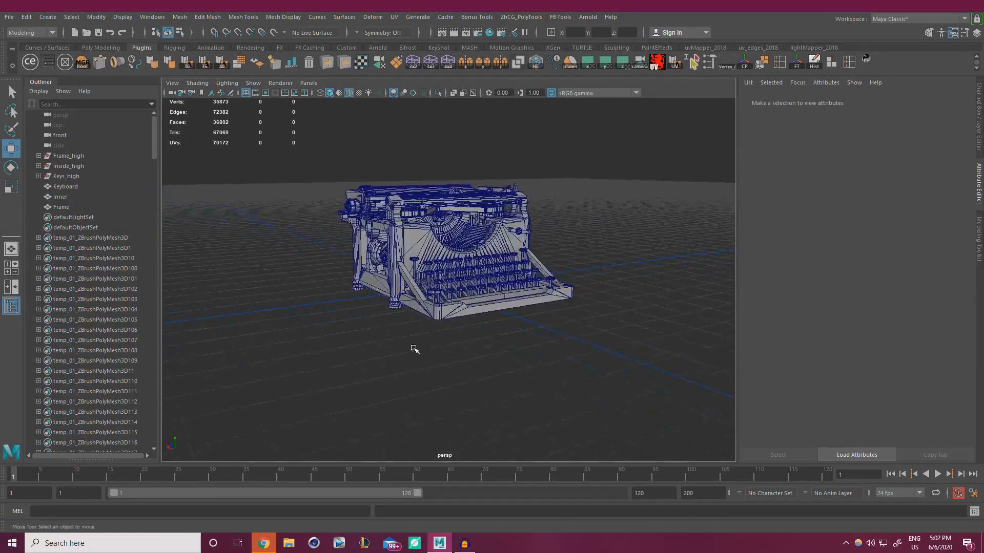
{"action": "left_click_drag", "start_coordinate": [413, 349], "coordinate": [390, 374], "text": "alt"}
{"action": "left_click_drag", "start_coordinate": [247, 406], "coordinate": [453, 281]}
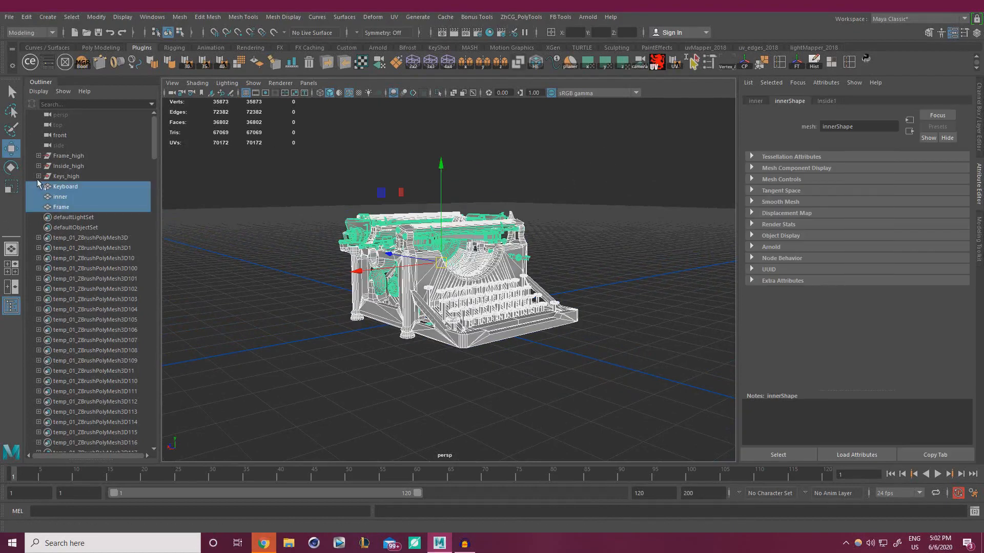
{"action": "left_click", "coordinate": [307, 395]}
{"action": "left_click_drag", "start_coordinate": [301, 402], "coordinate": [589, 168]}
Start Export Selection and browse to Desktop/Typewriter_Tutorial/WorkFiles
{"action": "left_click", "coordinate": [10, 18]}
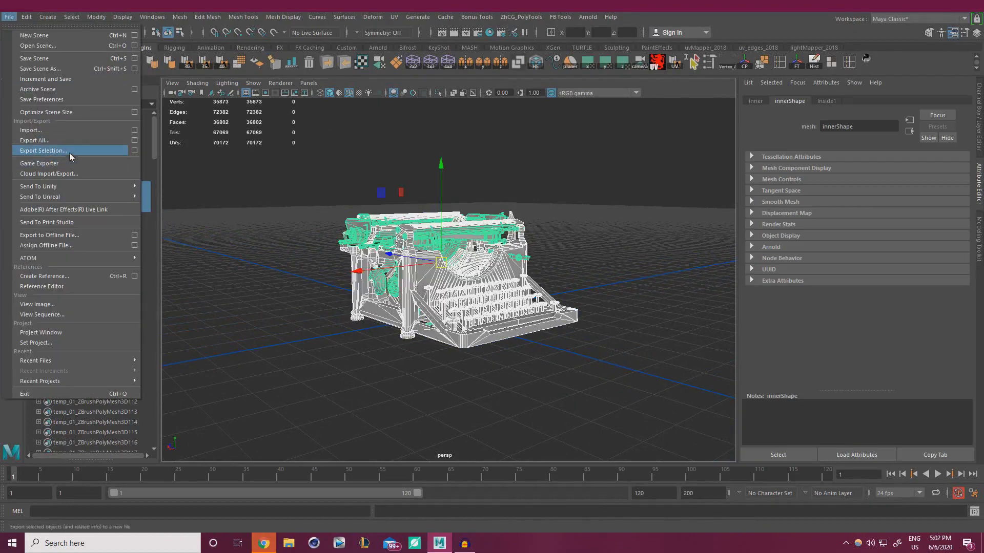
{"action": "left_click", "coordinate": [125, 151]}
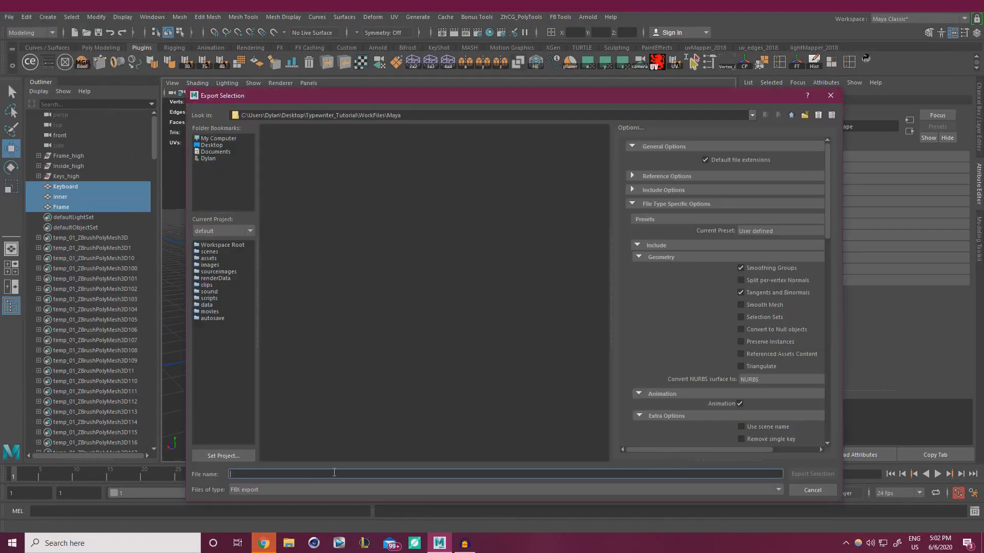
{"action": "left_click", "coordinate": [219, 144]}
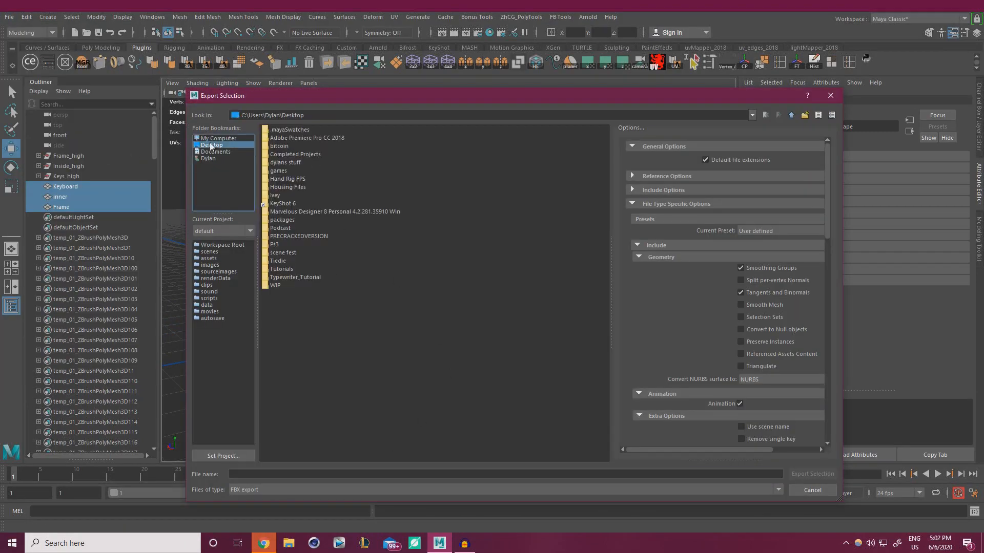
{"action": "double_click", "coordinate": [298, 280]}
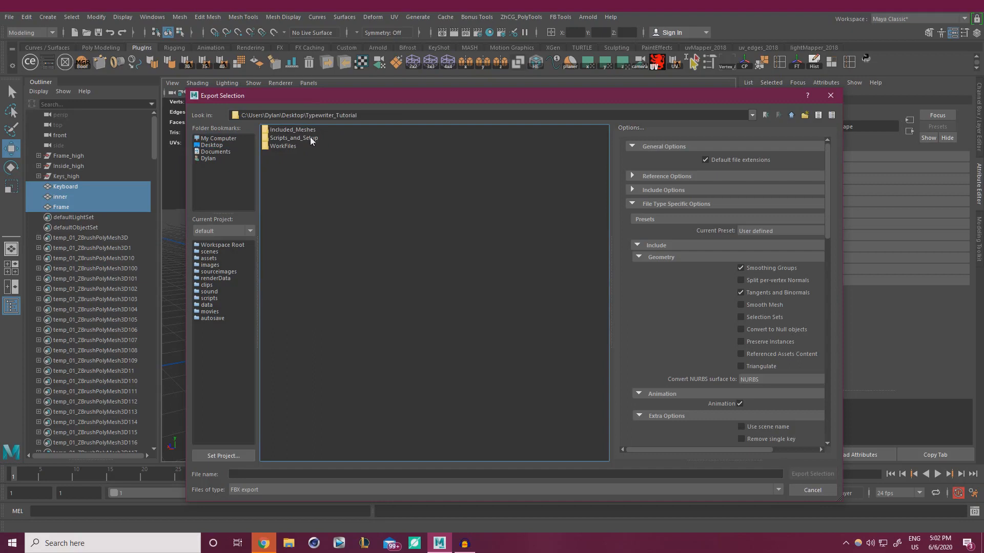
{"action": "double_click", "coordinate": [283, 146]}
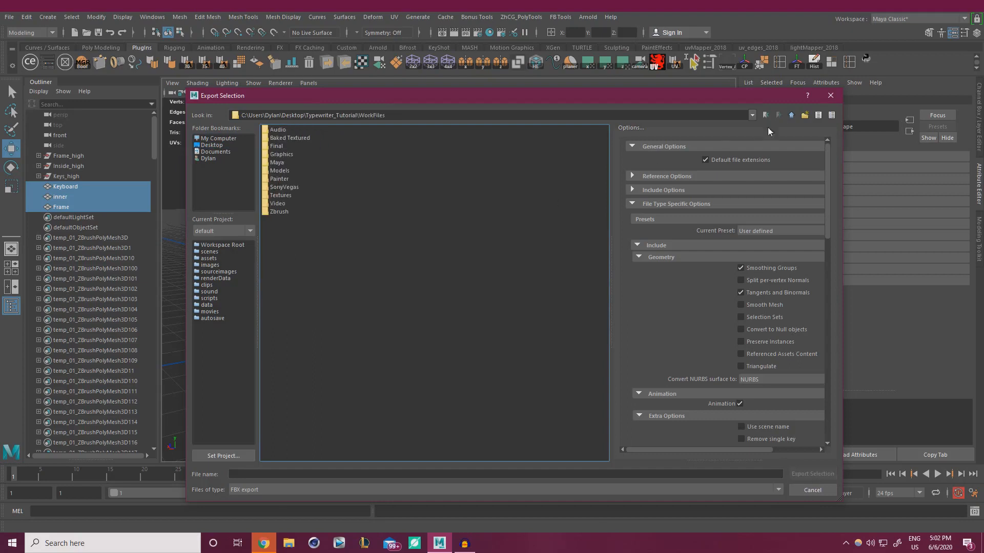
Create a Render folder in WorkFiles and export the selection there as SM_Typewriter_01
{"action": "left_click", "coordinate": [804, 116]}
{"action": "type", "text": "Render"}
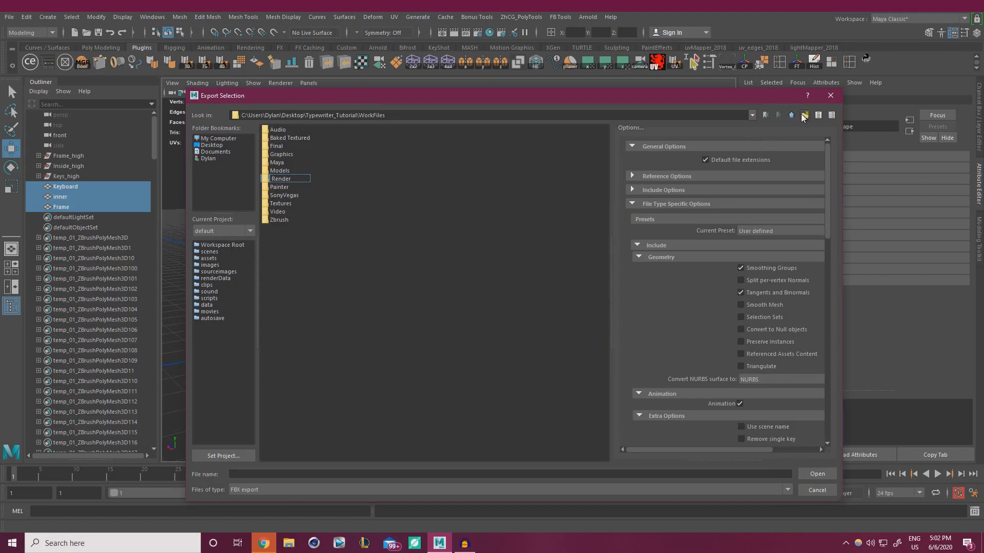
{"action": "key", "text": "Return"}
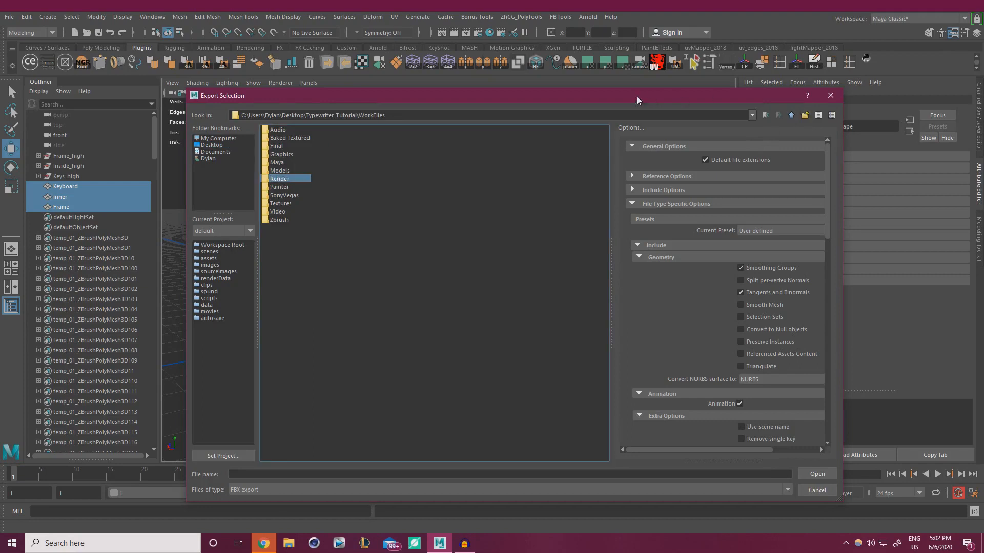
{"action": "double_click", "coordinate": [291, 182]}
{"action": "left_click", "coordinate": [279, 472]}
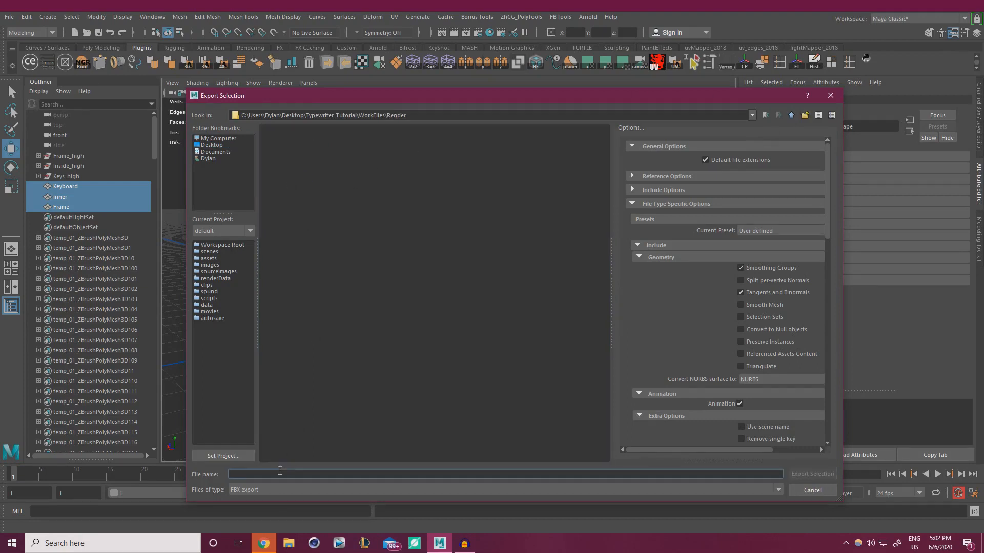
{"action": "type", "text": "SM"}
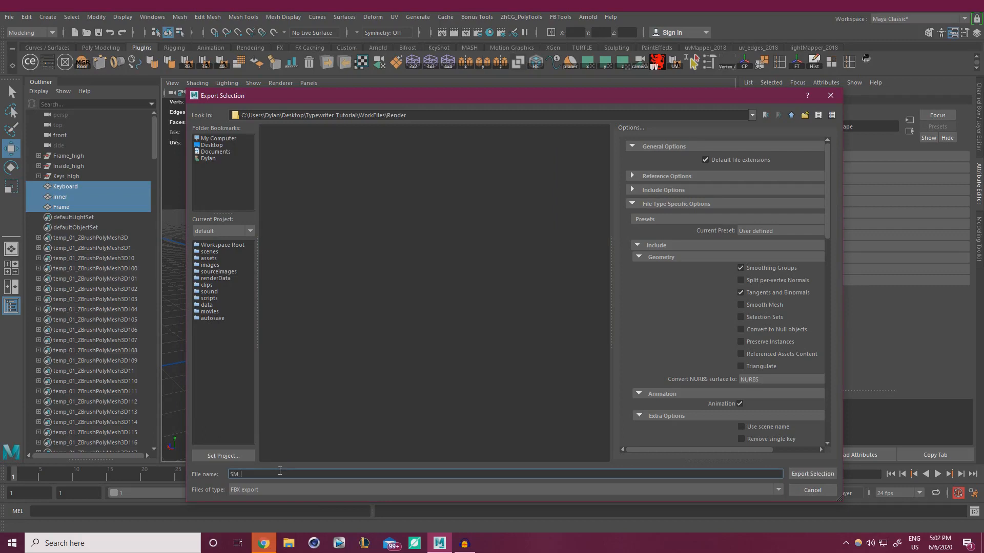
{"action": "type", "text": "_Typewriter_01"}
{"action": "left_click", "coordinate": [813, 473]}
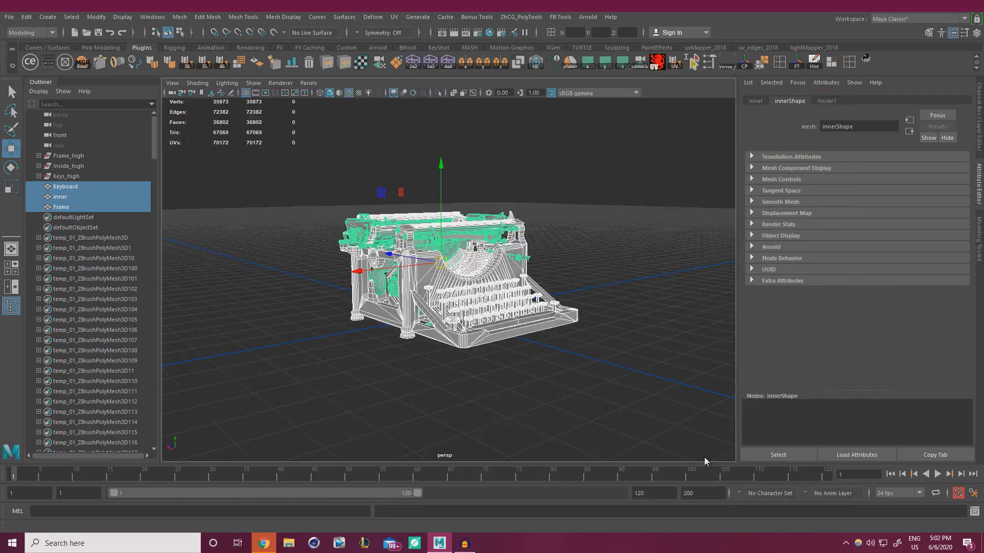
Clear Maya's selection, minimize Maya, and launch Marmoset Toolbag 3 from its desktop shortcut
{"action": "left_click", "coordinate": [619, 247]}
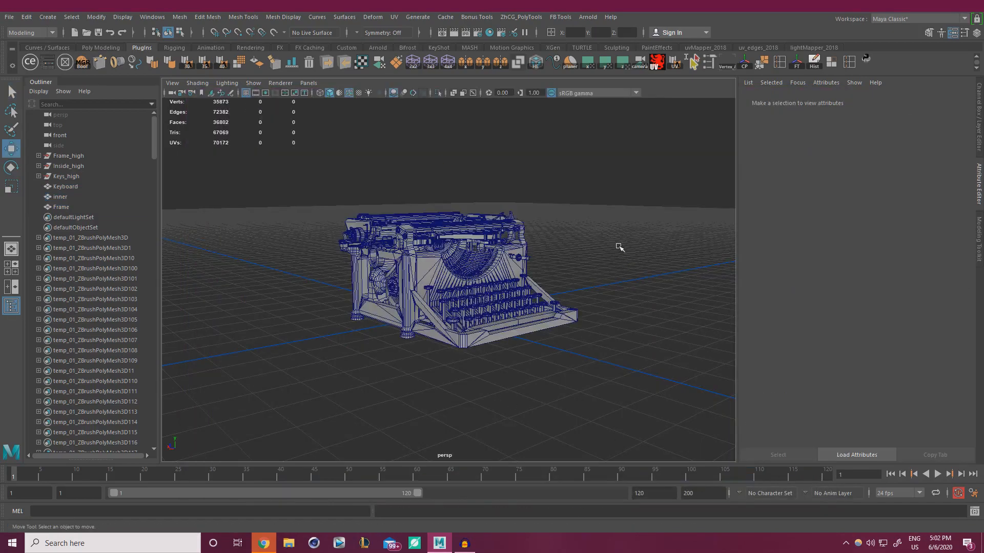
{"action": "right_click_drag", "start_coordinate": [554, 267], "coordinate": [656, 249], "text": "alt"}
{"action": "left_click", "coordinate": [923, 6]}
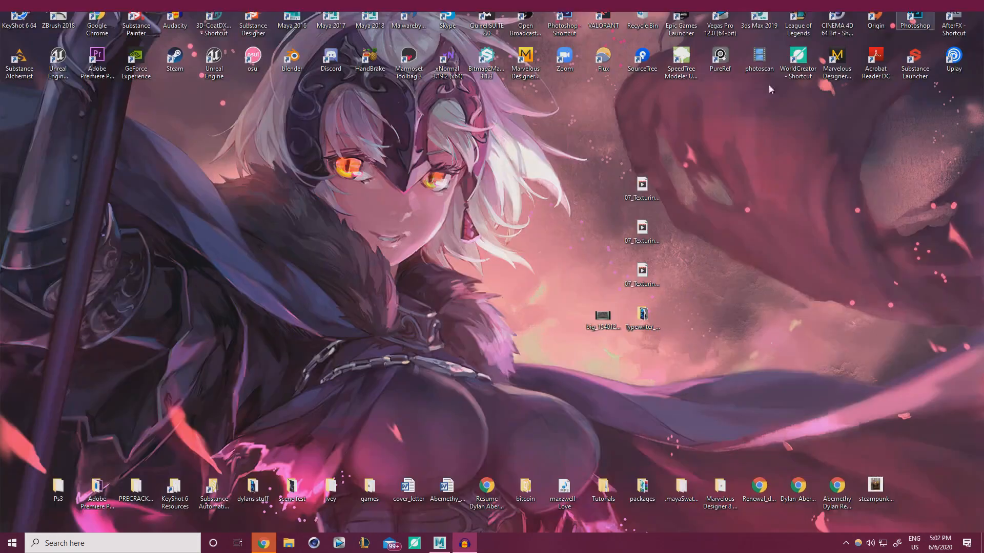
{"action": "left_click", "coordinate": [415, 57]}
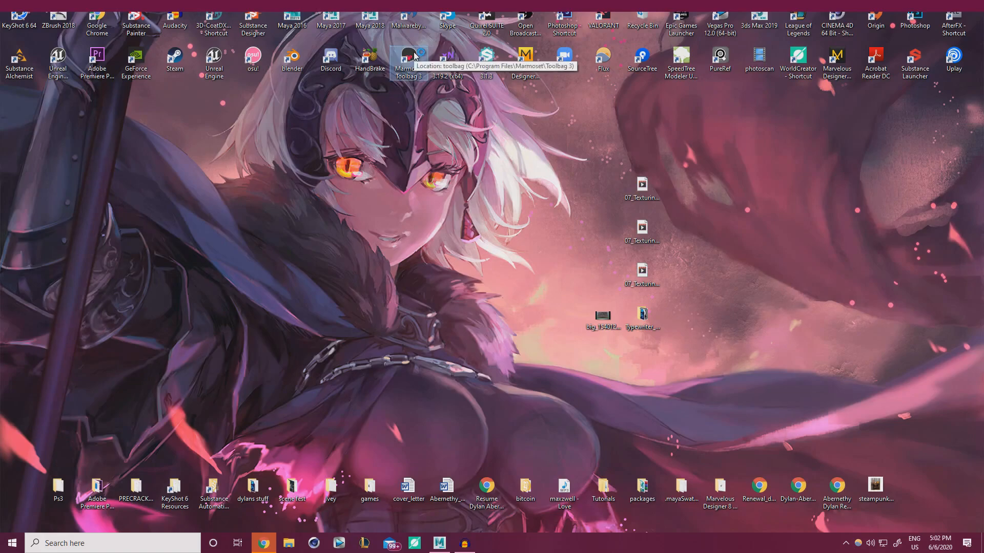
{"action": "double_click", "coordinate": [414, 57]}
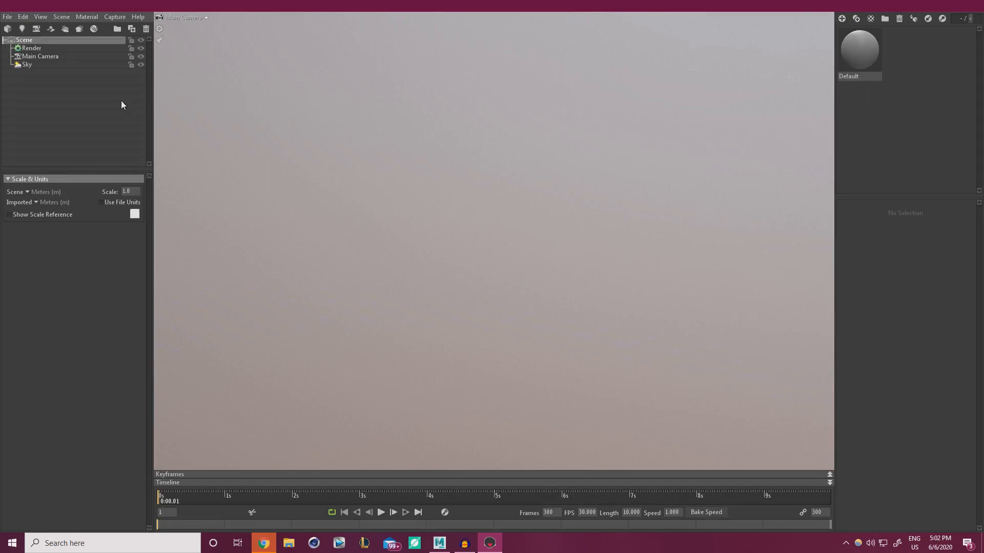
Import SM_Typewriter_01.fbx from Typewriter_Tutorial/WorkFiles/Render into the scene
{"action": "left_click", "coordinate": [9, 17]}
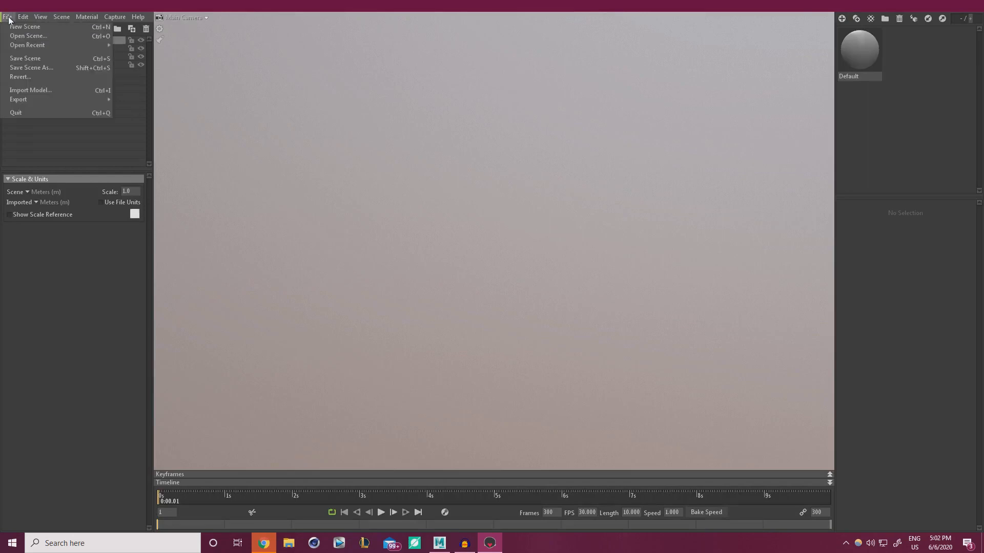
{"action": "left_click", "coordinate": [68, 93]}
{"action": "scroll", "coordinate": [138, 183], "scroll_direction": "down", "scroll_amount": 2}
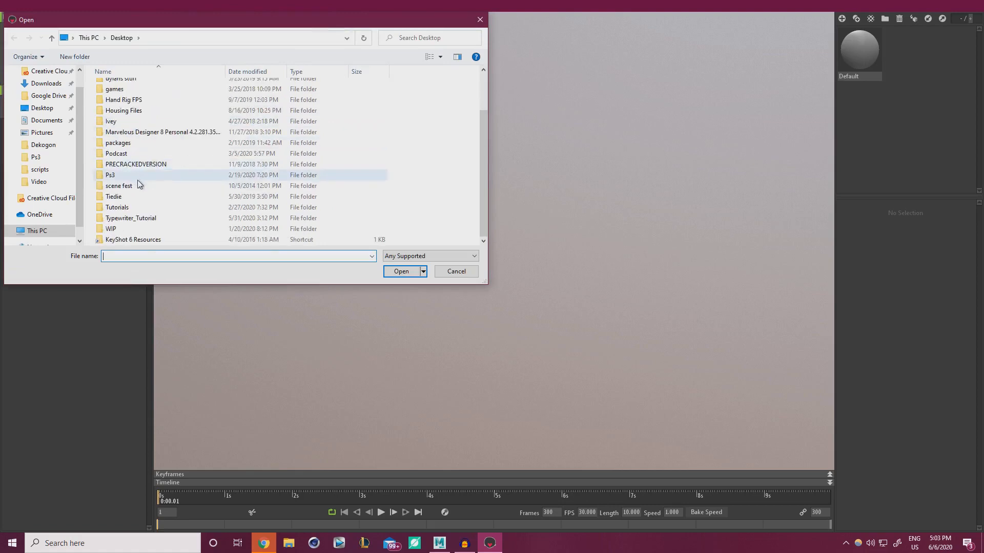
{"action": "double_click", "coordinate": [134, 218]}
{"action": "double_click", "coordinate": [131, 107]}
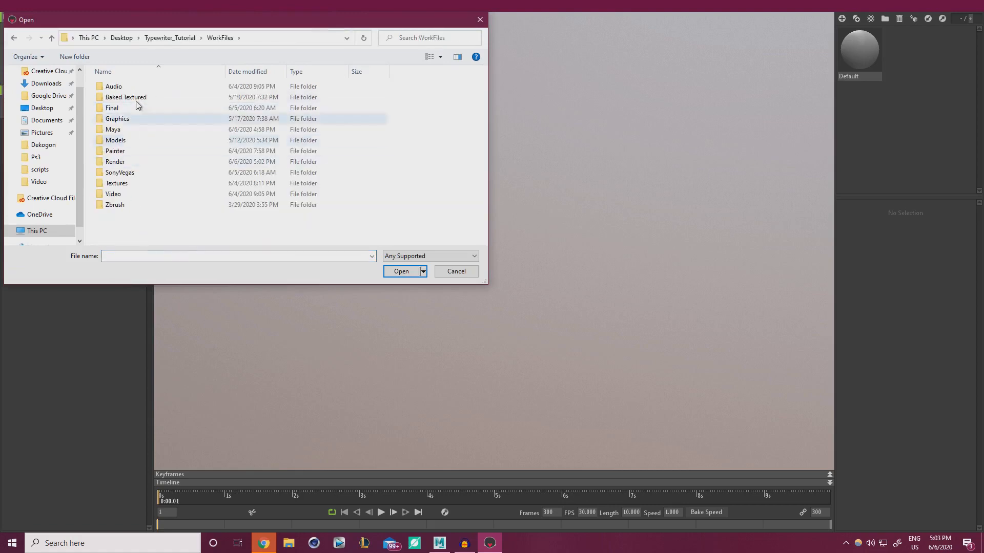
{"action": "double_click", "coordinate": [125, 163]}
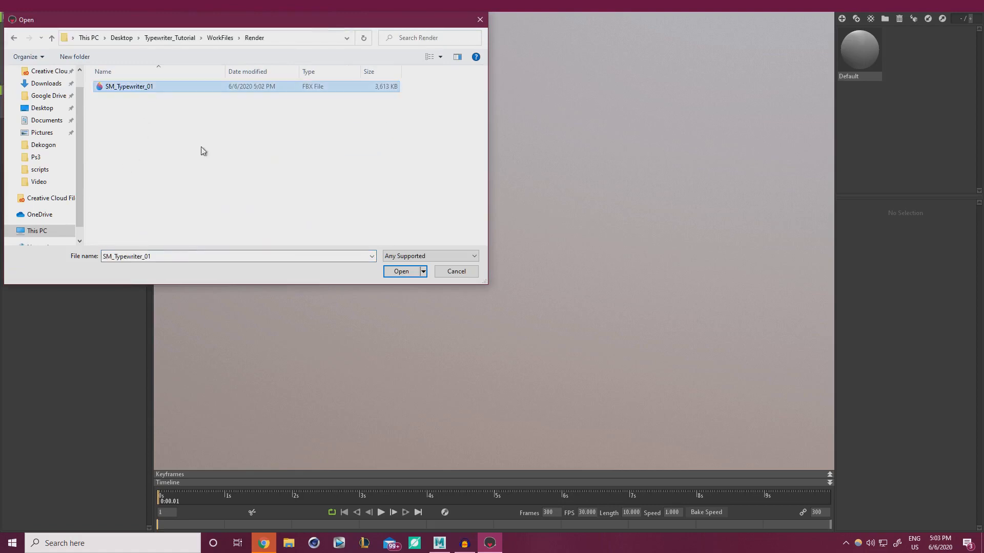
{"action": "left_click", "coordinate": [399, 271]}
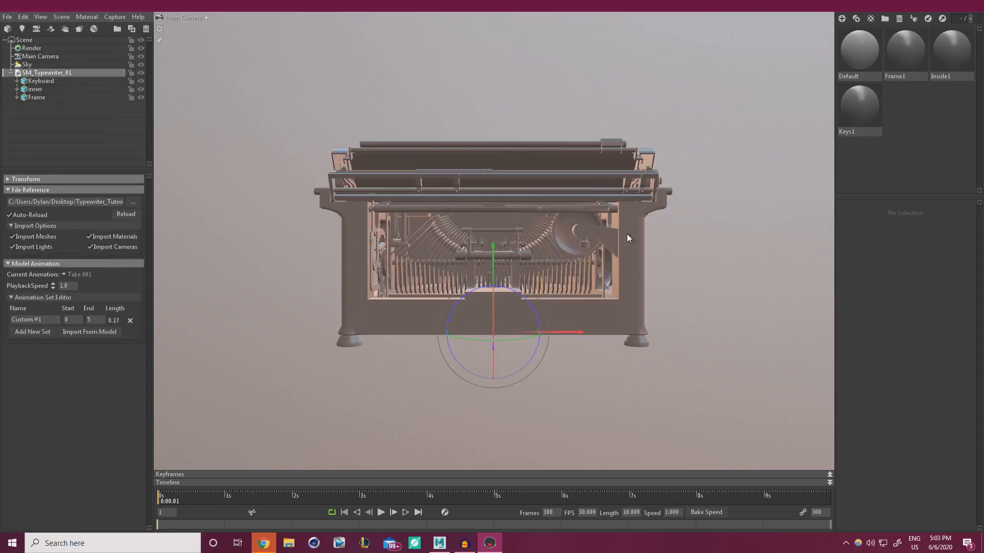
Orbit to a frontal view of the typewriter, clear the selection, and select the Sky
{"action": "left_click_drag", "start_coordinate": [626, 234], "coordinate": [518, 246]}
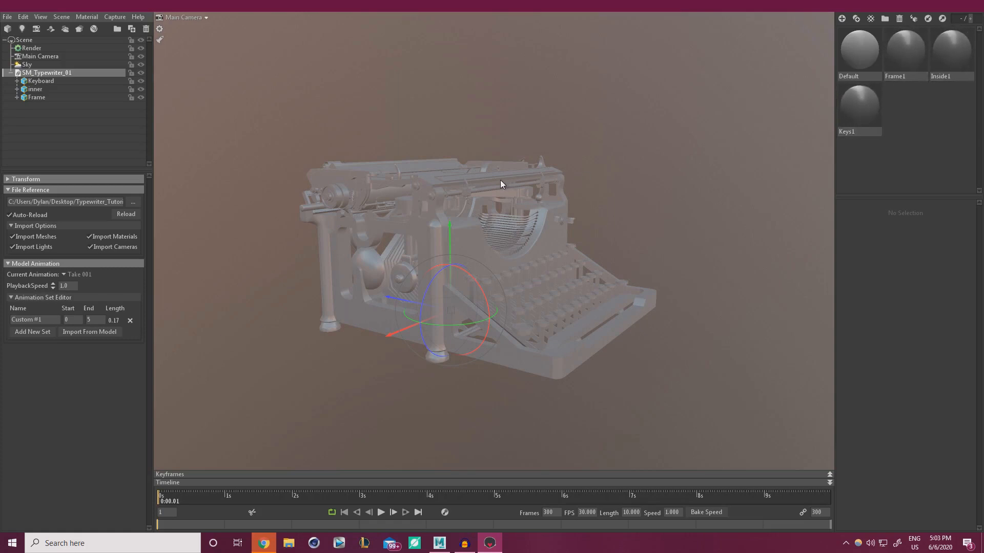
{"action": "left_click_drag", "start_coordinate": [628, 183], "coordinate": [654, 340]}
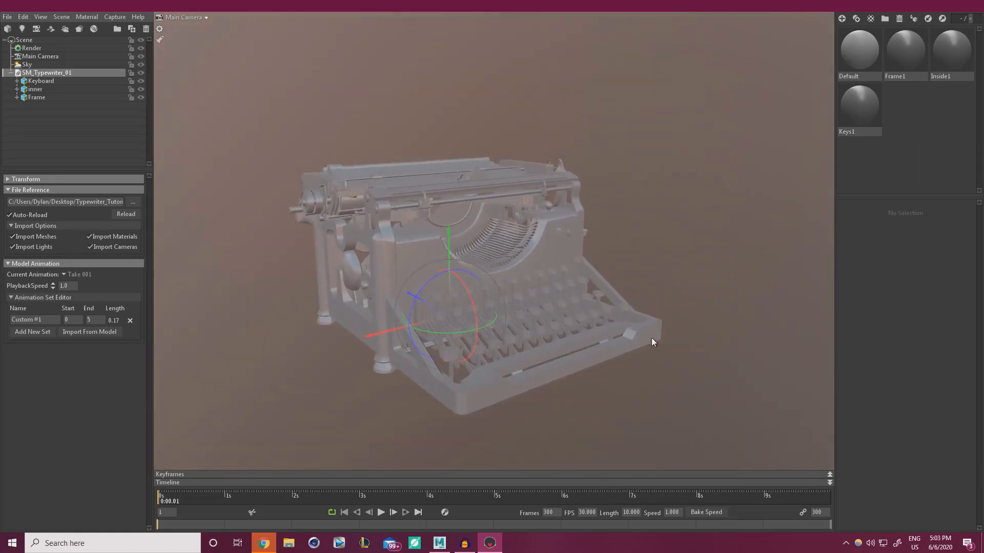
{"action": "left_click", "coordinate": [625, 214]}
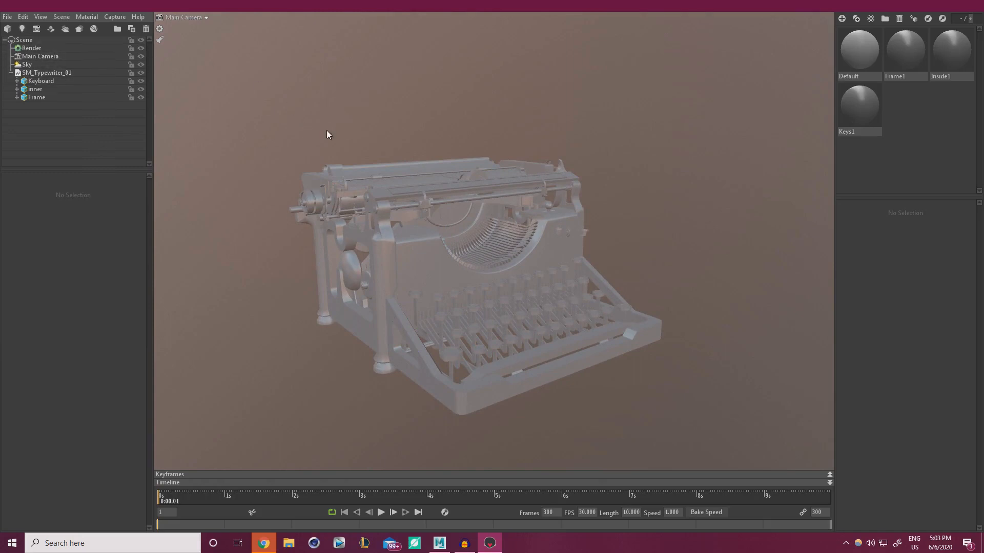
{"action": "left_click", "coordinate": [26, 65]}
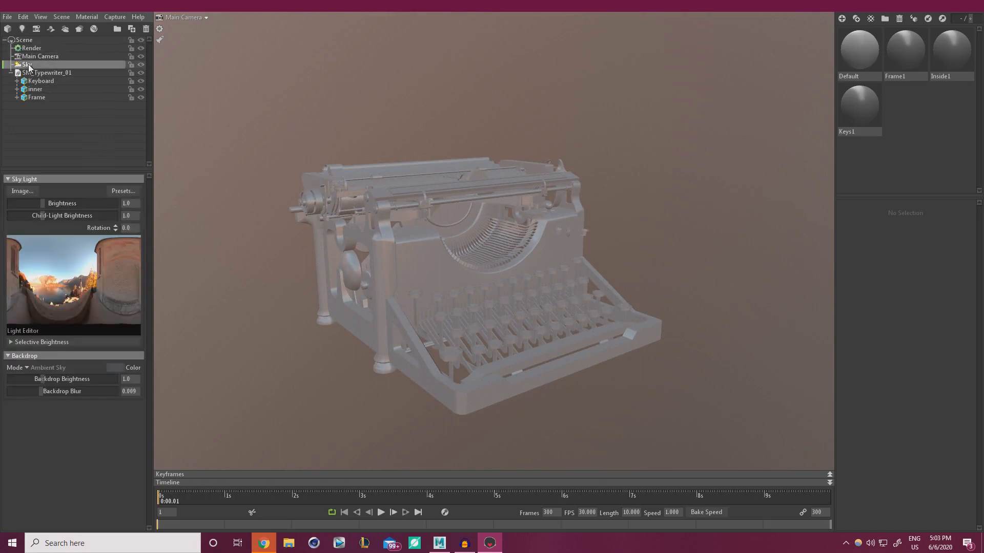
Apply the Museum sky preset from the Sky Browser, then bring up Chrome's 'hdri' search results
{"action": "left_click", "coordinate": [124, 191]}
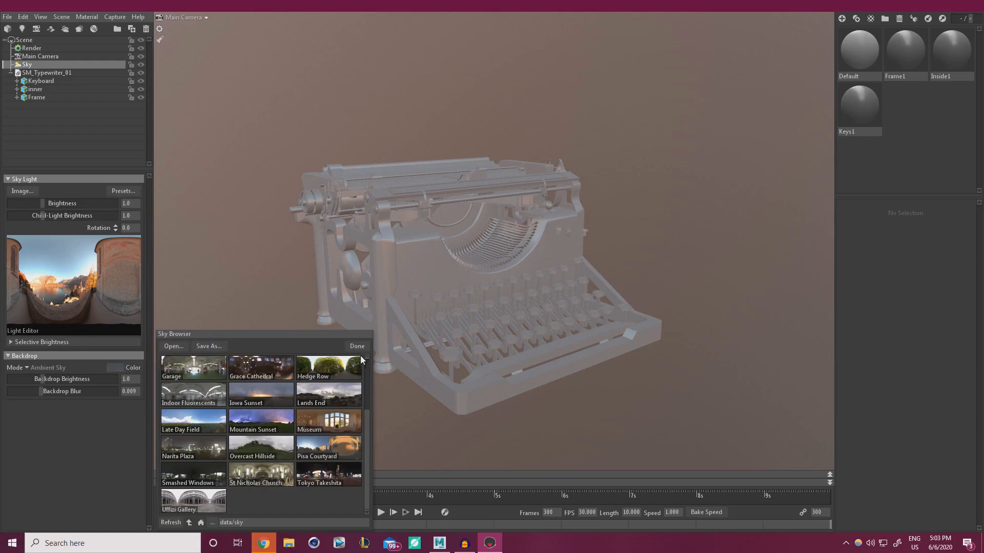
{"action": "left_click", "coordinate": [348, 420]}
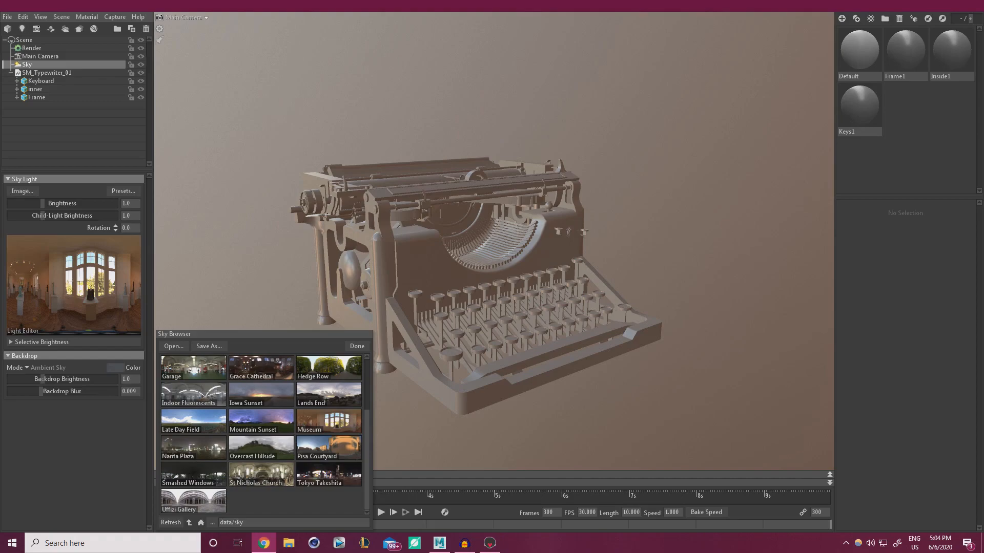
{"action": "left_click_drag", "start_coordinate": [983, 287], "coordinate": [942, 2]}
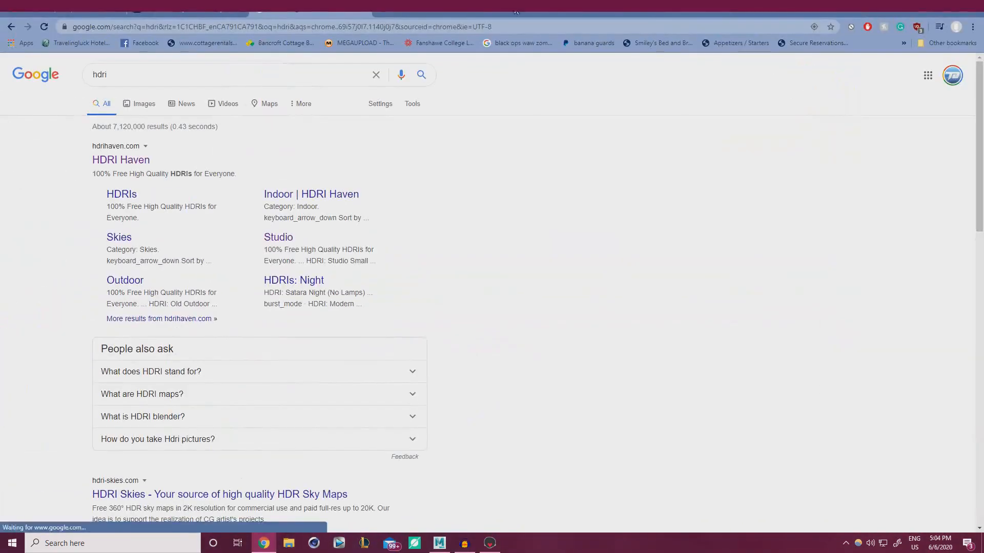
Open the HDRI Haven website from the search results and scroll its home page
{"action": "left_click", "coordinate": [128, 161]}
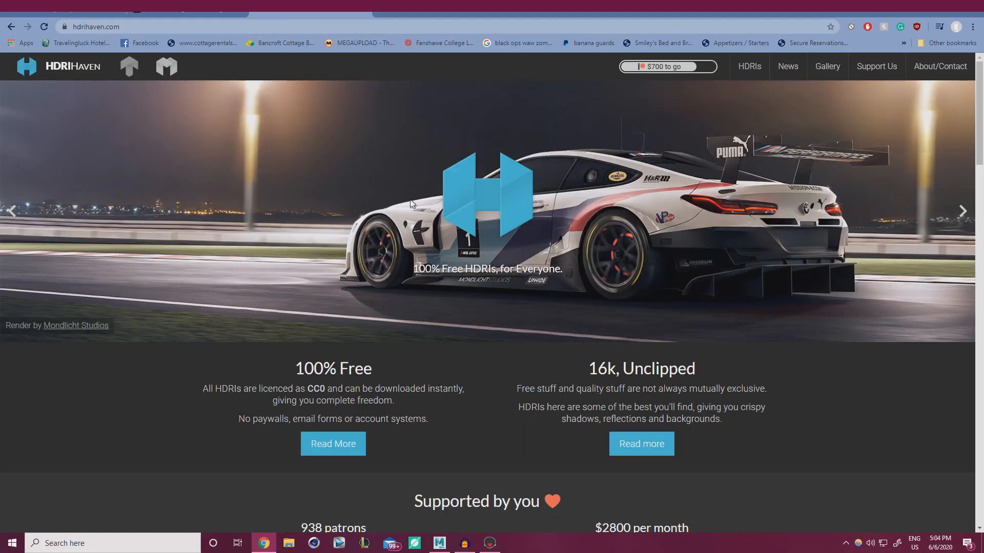
{"action": "scroll", "coordinate": [452, 239], "scroll_direction": "down", "scroll_amount": 8}
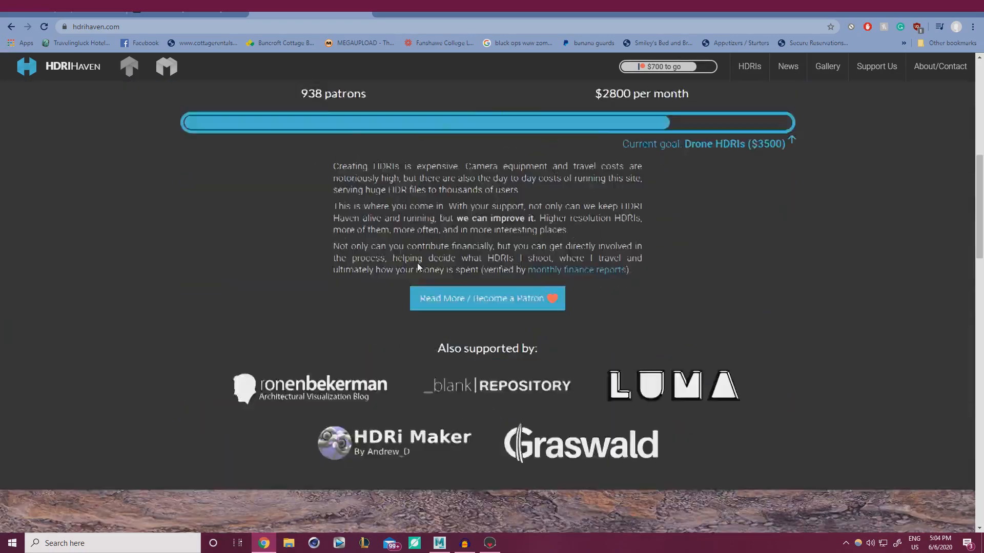
{"action": "scroll", "coordinate": [417, 263], "scroll_direction": "down", "scroll_amount": 6}
{"action": "scroll", "coordinate": [435, 270], "scroll_direction": "up", "scroll_amount": 10}
Open the HDRIs gallery and scroll through the thumbnail grid
{"action": "left_click", "coordinate": [750, 68]}
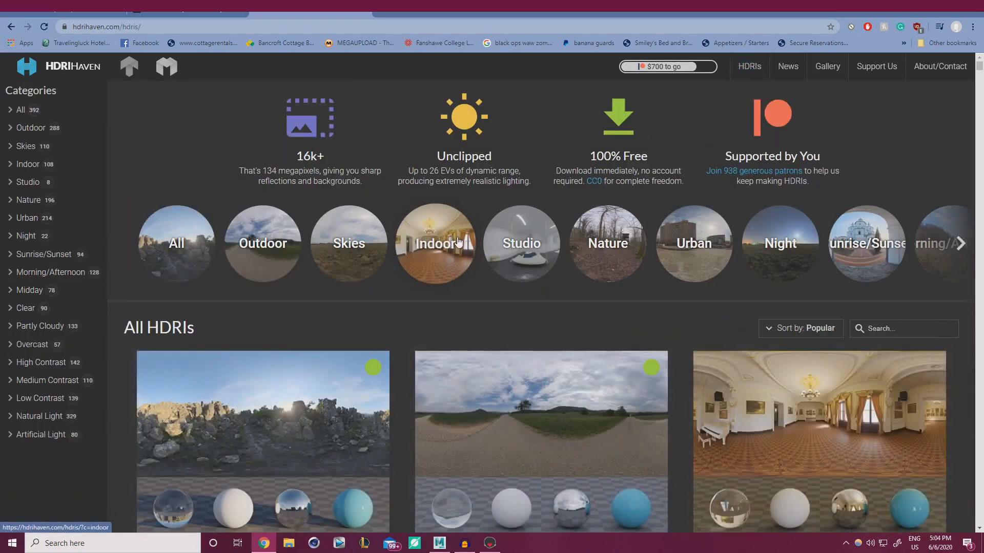
{"action": "scroll", "coordinate": [435, 358], "scroll_direction": "down", "scroll_amount": 10}
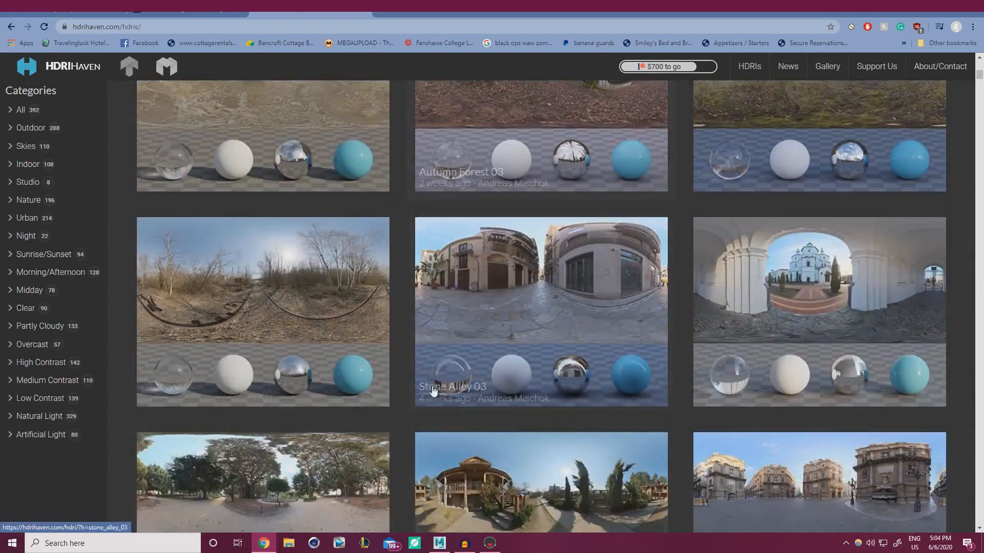
{"action": "scroll", "coordinate": [551, 301], "scroll_direction": "down", "scroll_amount": 10}
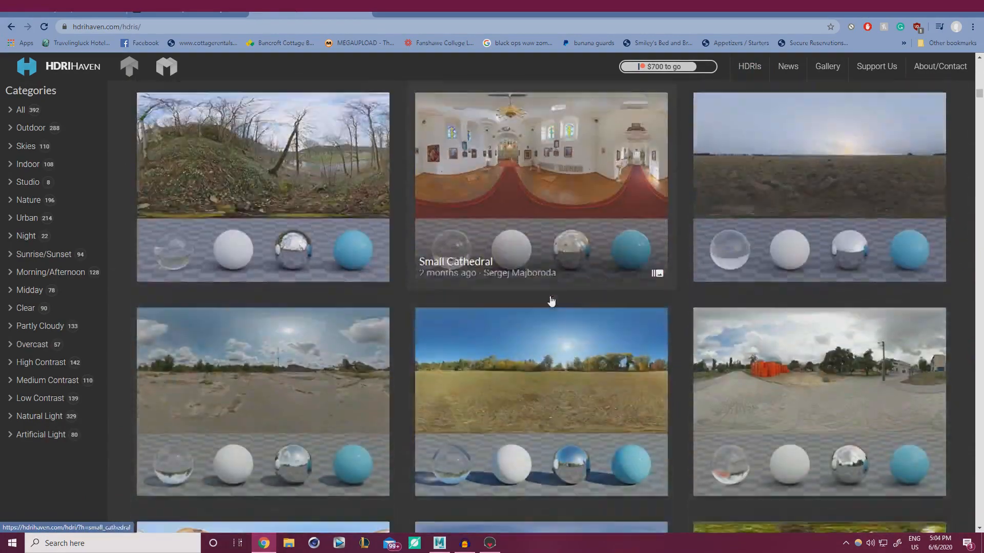
{"action": "scroll", "coordinate": [552, 301], "scroll_direction": "down", "scroll_amount": 4}
{"action": "scroll", "coordinate": [296, 307], "scroll_direction": "down", "scroll_amount": 20}
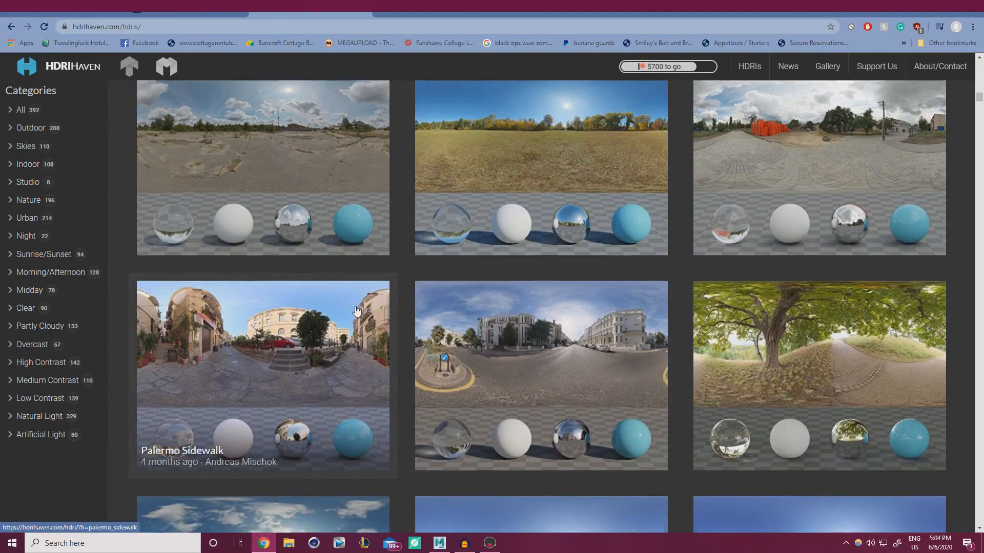
{"action": "scroll", "coordinate": [357, 311], "scroll_direction": "down", "scroll_amount": 6}
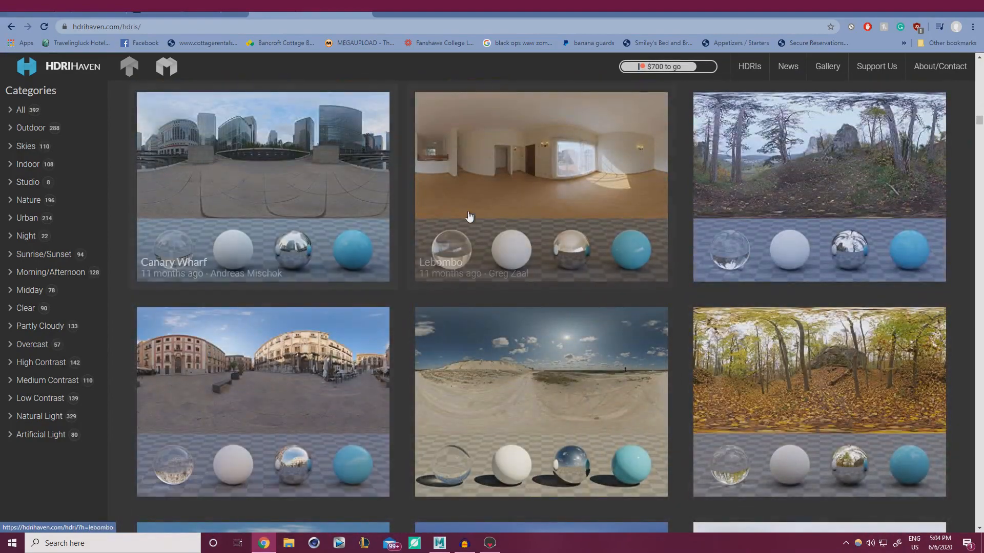
{"action": "scroll", "coordinate": [446, 230], "scroll_direction": "down", "scroll_amount": 10}
{"action": "scroll", "coordinate": [448, 233], "scroll_direction": "down", "scroll_amount": 5}
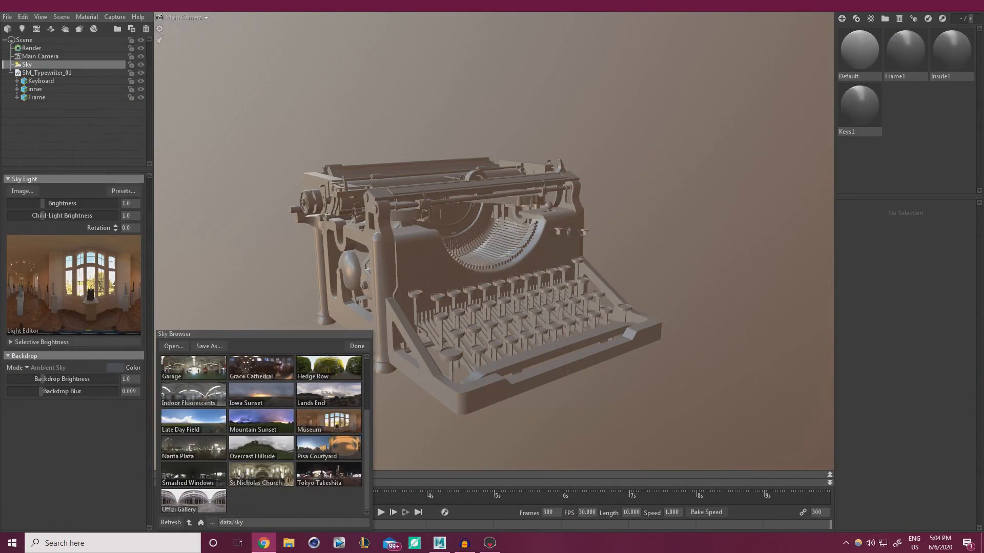
Apply the Museum sky, close the Sky Browser, and keep the backdrop mode on Ambient Sky
{"action": "left_click", "coordinate": [315, 423]}
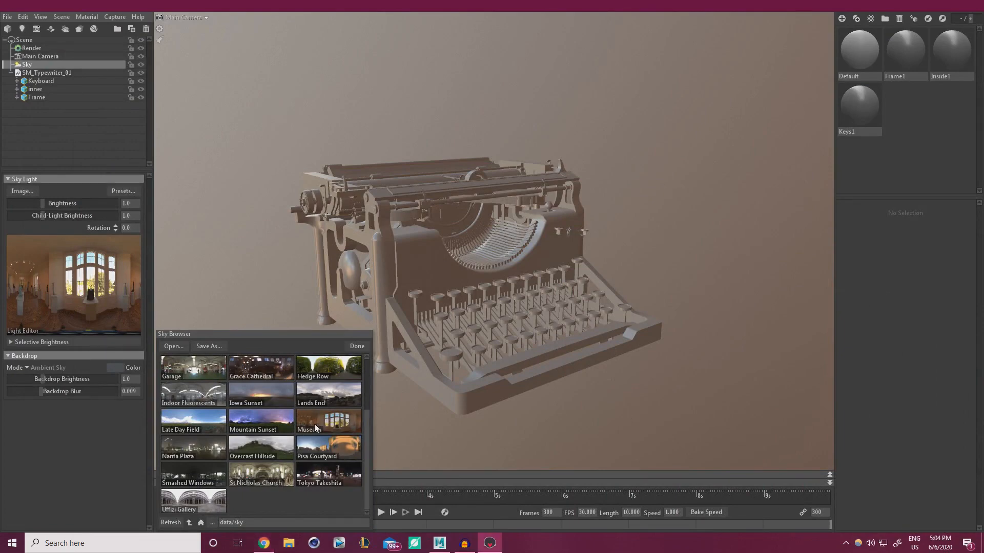
{"action": "left_click", "coordinate": [356, 346]}
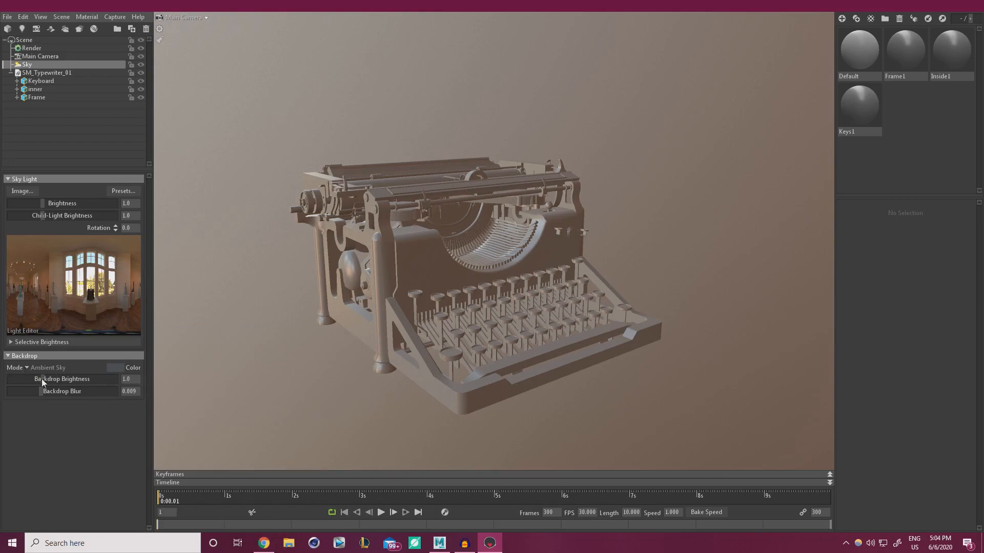
{"action": "mouse_move", "coordinate": [43, 379]}
{"action": "left_mouse_down"}
{"action": "mouse_move", "coordinate": [95, 379]}
{"action": "mouse_move", "coordinate": [66, 379]}
{"action": "mouse_move", "coordinate": [80, 373]}
{"action": "mouse_move", "coordinate": [44, 375]}
{"action": "mouse_move", "coordinate": [101, 387]}
{"action": "mouse_move", "coordinate": [11, 391]}
{"action": "mouse_move", "coordinate": [95, 391]}
{"action": "mouse_move", "coordinate": [50, 391]}
{"action": "left_mouse_up"}
{"action": "left_click", "coordinate": [26, 367]}
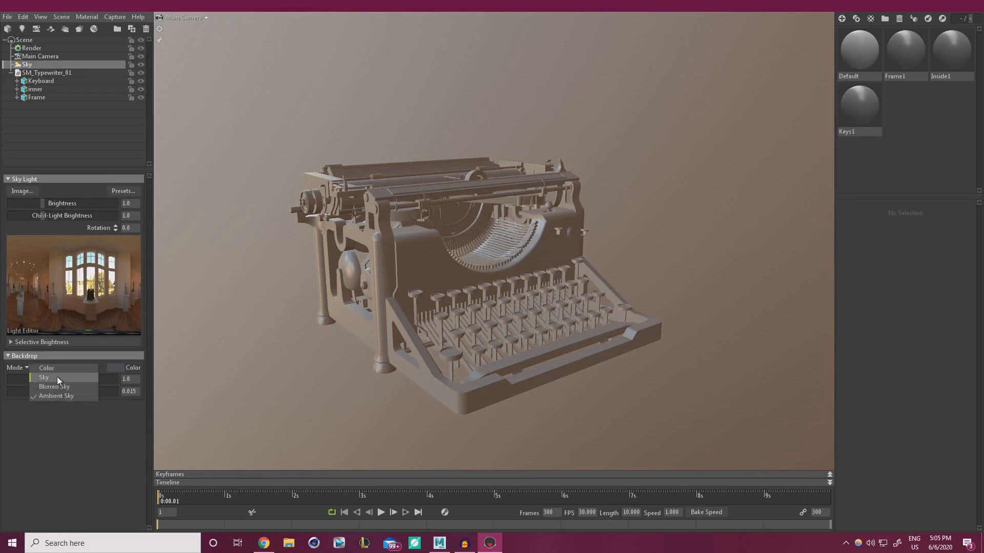
{"action": "left_click", "coordinate": [60, 468]}
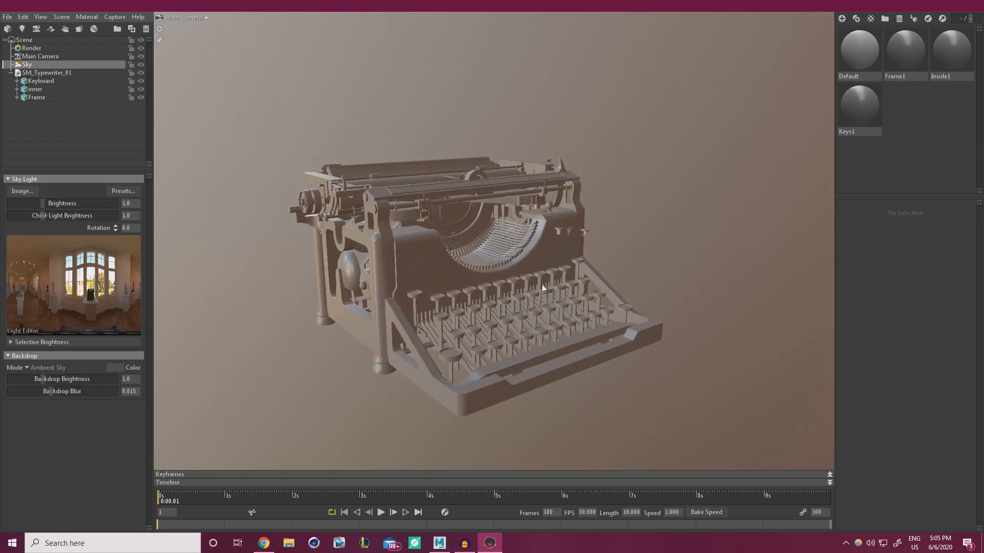
Rotate the sky to -124.5 and lower the backdrop blur to 0.004
{"action": "left_click_drag", "start_coordinate": [543, 283], "coordinate": [348, 317], "text": "shift"}
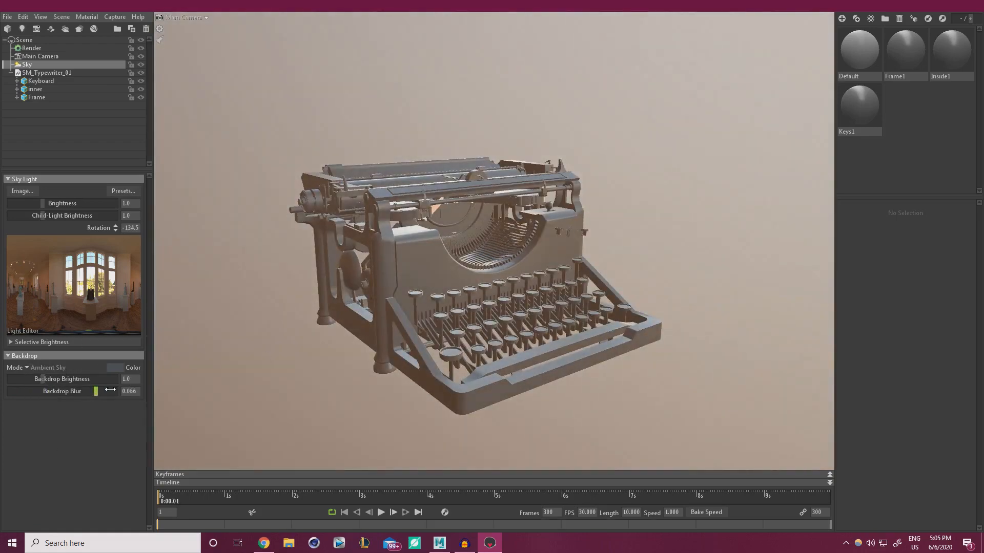
{"action": "left_click_drag", "start_coordinate": [99, 390], "coordinate": [31, 392]}
{"action": "left_click_drag", "start_coordinate": [647, 153], "coordinate": [614, 148], "text": "shift"}
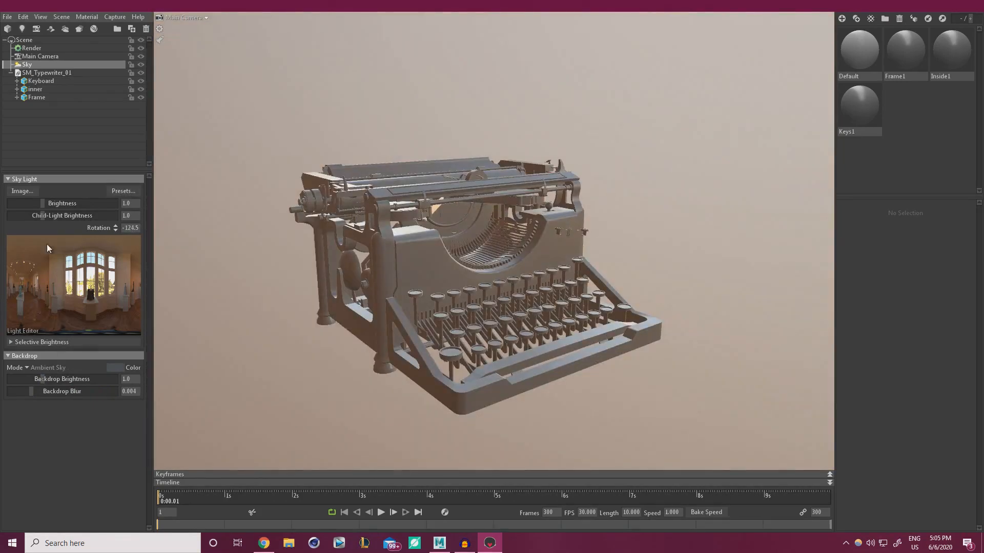
{"action": "left_click", "coordinate": [26, 367]}
Switch the backdrop mode to Color and rotate the sky lighting to -218.5
{"action": "left_click", "coordinate": [57, 378]}
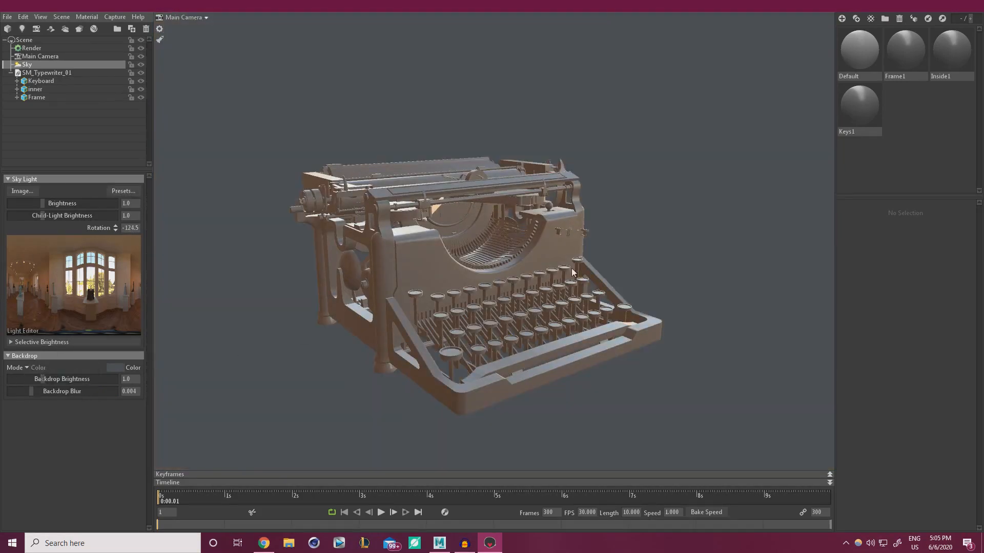
{"action": "mouse_move", "coordinate": [572, 272]}
{"action": "left_mouse_down", "text": "shift"}
{"action": "mouse_move", "coordinate": [553, 225]}
{"action": "mouse_move", "coordinate": [703, 205]}
{"action": "mouse_move", "coordinate": [569, 200]}
{"action": "mouse_move", "coordinate": [628, 202]}
{"action": "mouse_move", "coordinate": [608, 204]}
{"action": "left_mouse_up", "text": "shift"}
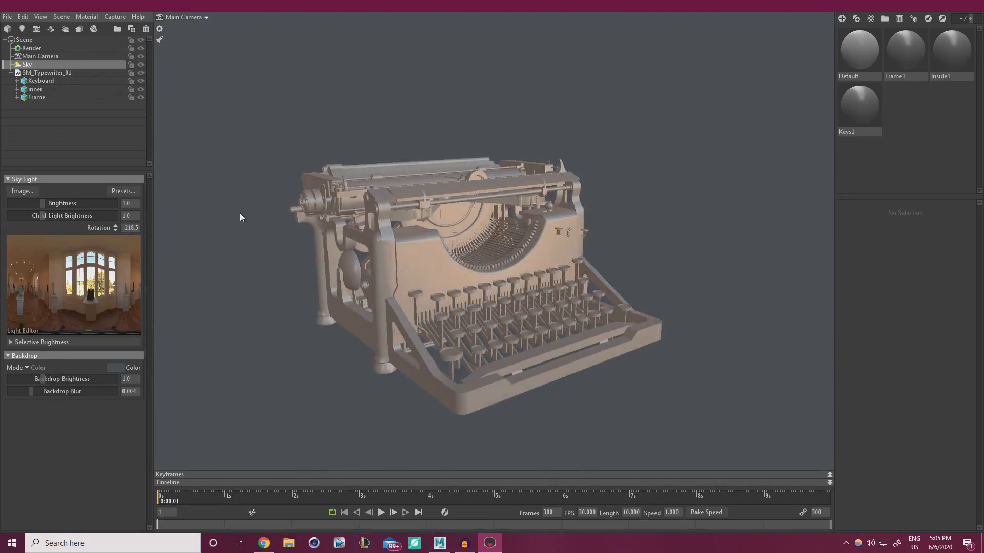
{"action": "left_click", "coordinate": [114, 367]}
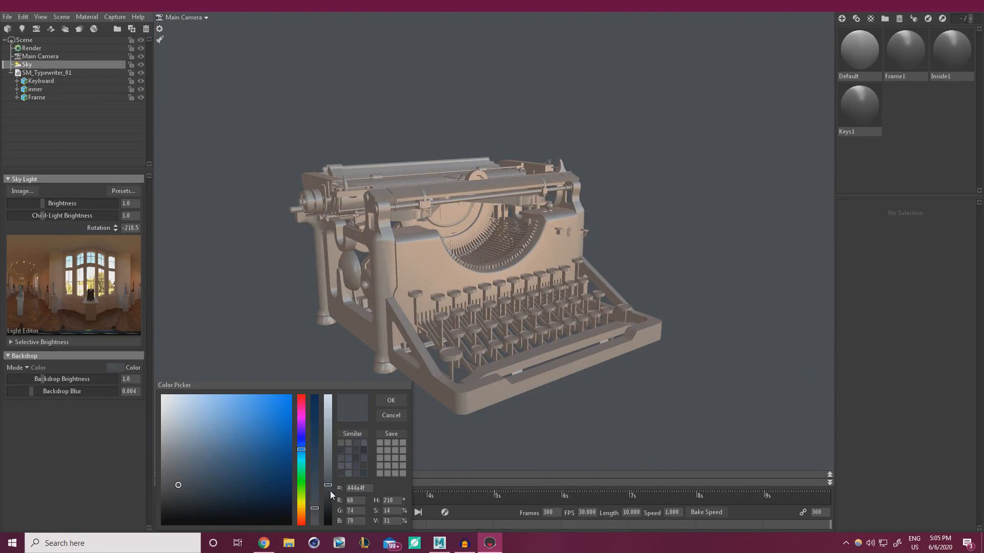
Pick a near-black backdrop colour in the colour picker and confirm it
{"action": "left_click_drag", "start_coordinate": [330, 491], "coordinate": [331, 511]}
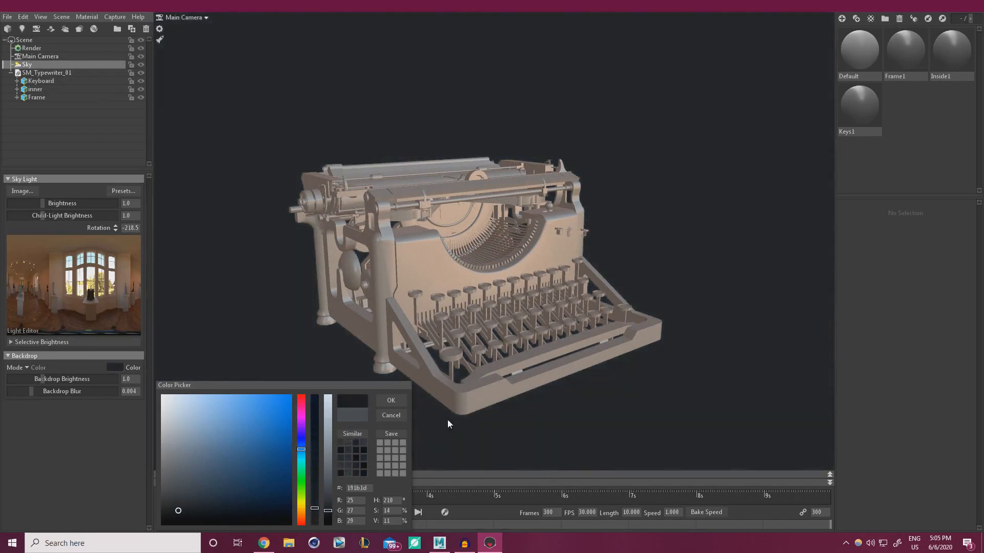
{"action": "left_click", "coordinate": [329, 508]}
{"action": "left_click_drag", "start_coordinate": [325, 407], "coordinate": [328, 402]}
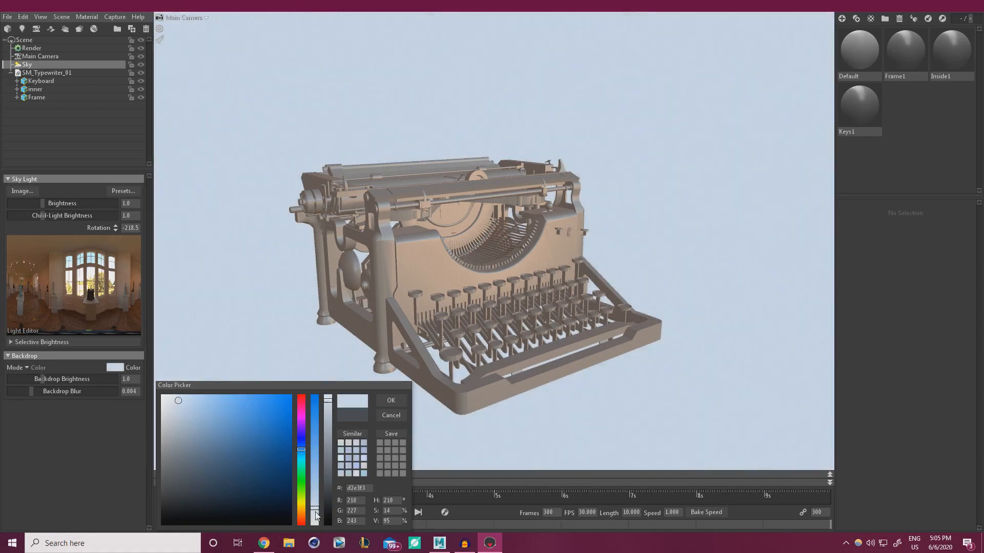
{"action": "left_click", "coordinate": [316, 522]}
{"action": "left_click", "coordinate": [301, 515]}
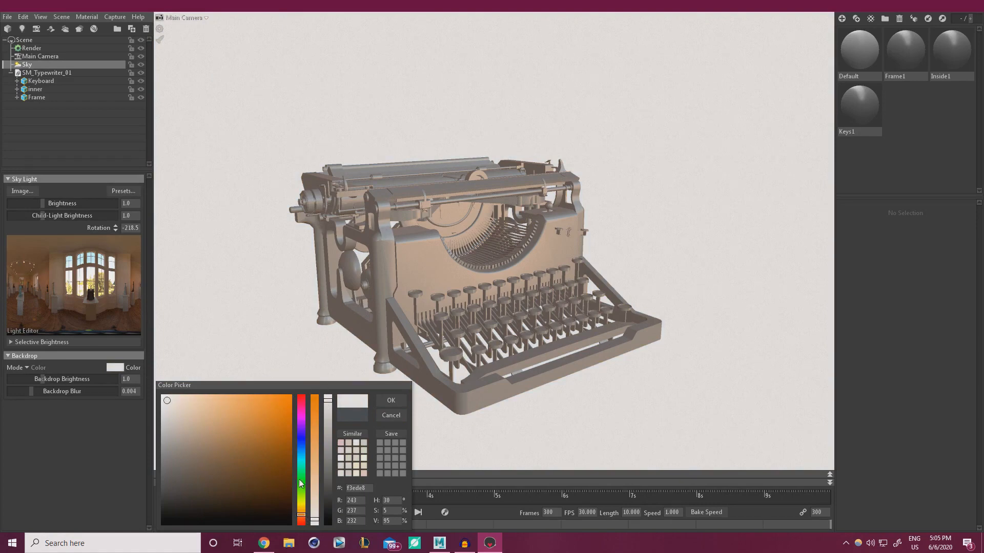
{"action": "left_click", "coordinate": [301, 440]}
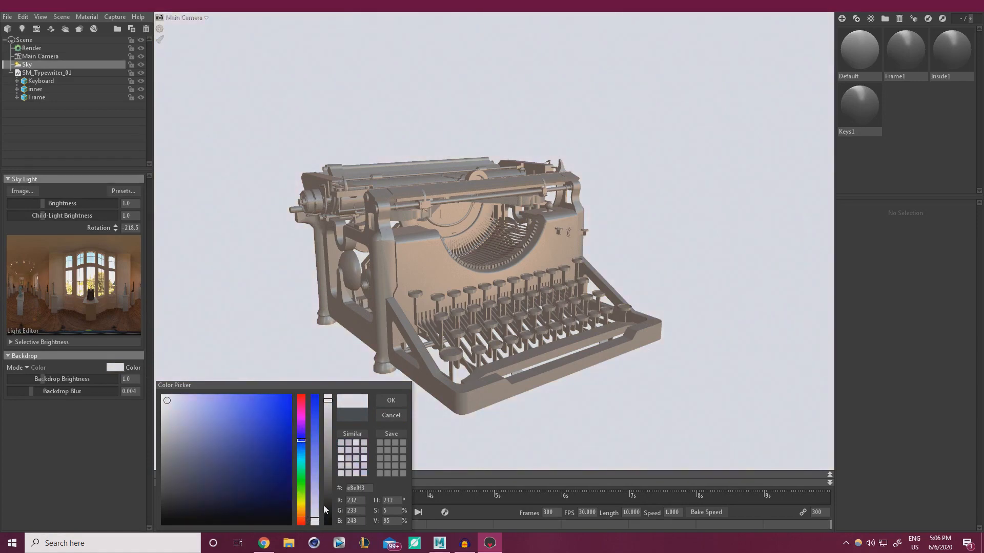
{"action": "left_click", "coordinate": [327, 503]}
{"action": "left_click", "coordinate": [328, 511]}
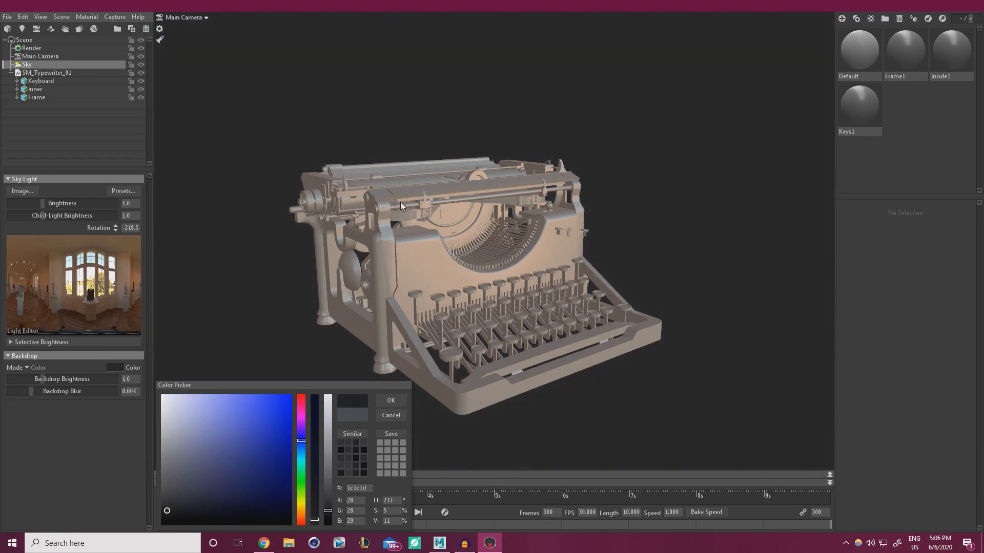
{"action": "left_click", "coordinate": [386, 401]}
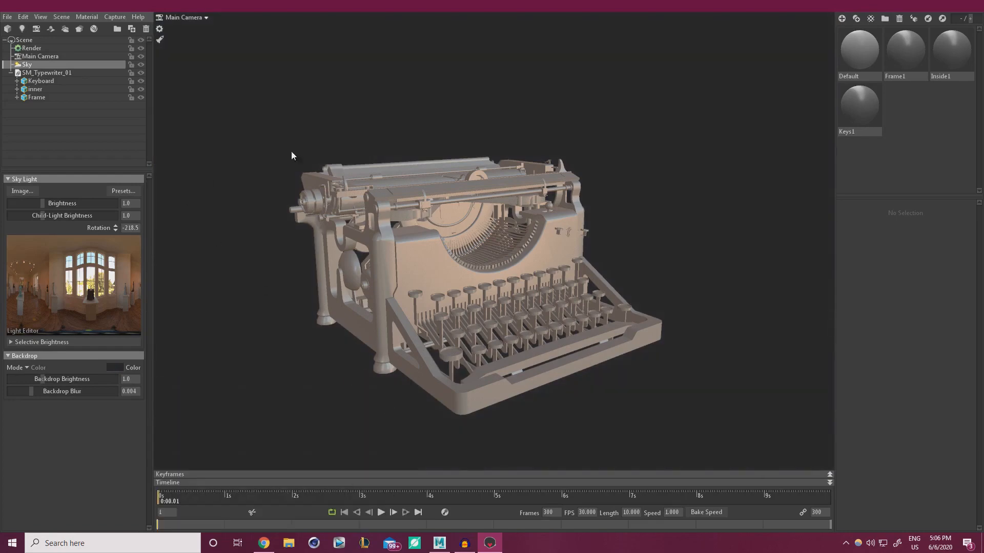
{"action": "left_click_drag", "start_coordinate": [381, 332], "coordinate": [418, 369]}
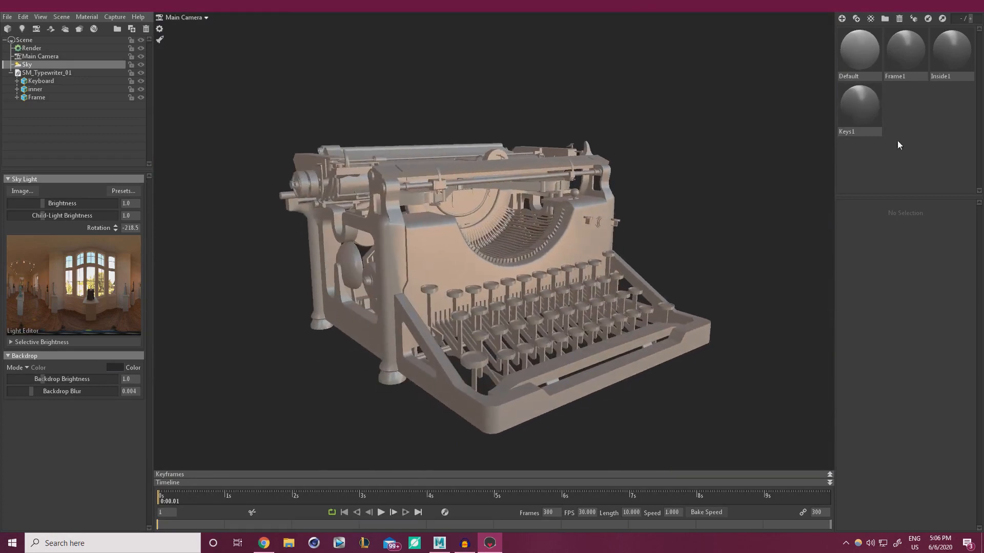
Select the Frame1 material, then open Desktop > Typewriter_Tutorial > WorkFiles > Textures in File Explorer
{"action": "left_click", "coordinate": [912, 54]}
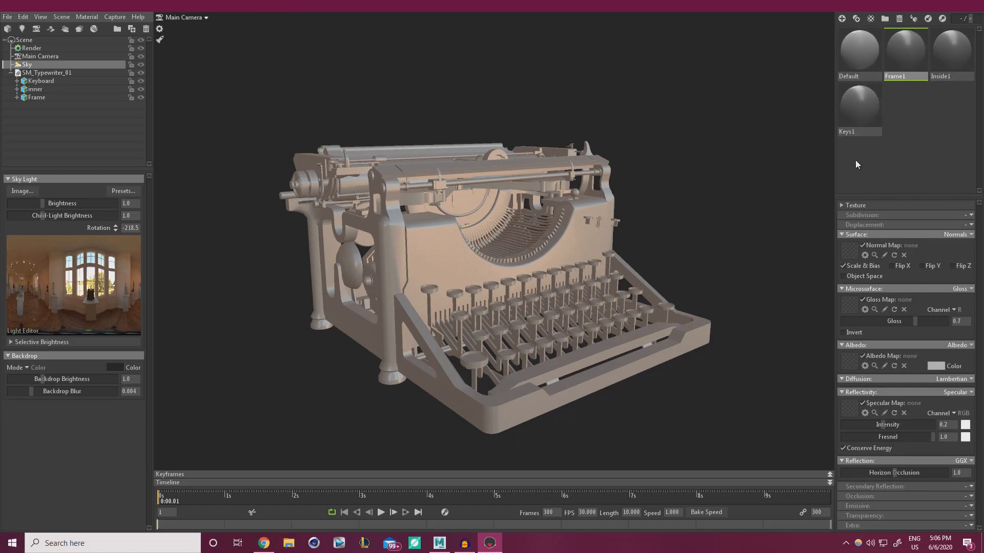
{"action": "left_click", "coordinate": [294, 546]}
{"action": "left_click_drag", "start_coordinate": [755, 137], "coordinate": [489, 94]}
{"action": "double_click", "coordinate": [373, 256]}
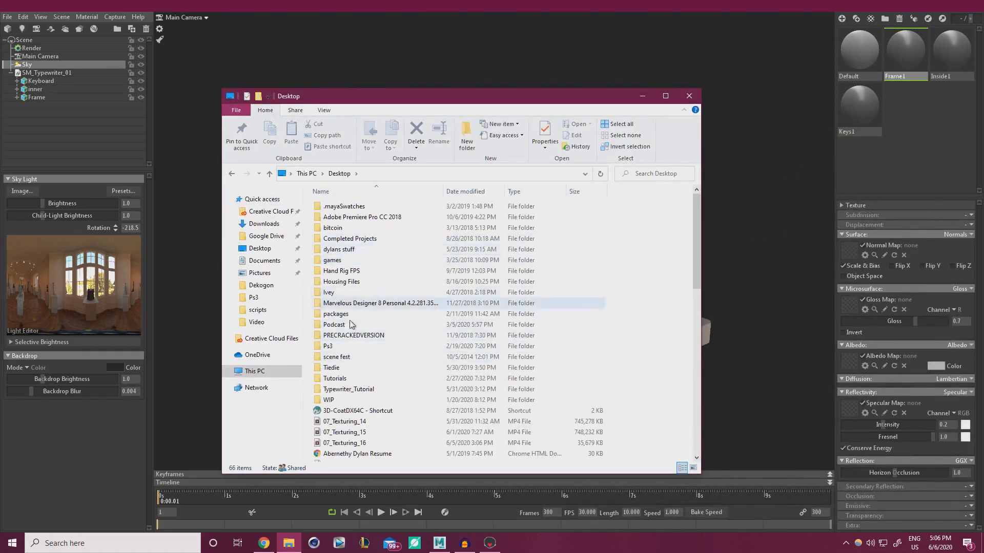
{"action": "double_click", "coordinate": [347, 391]}
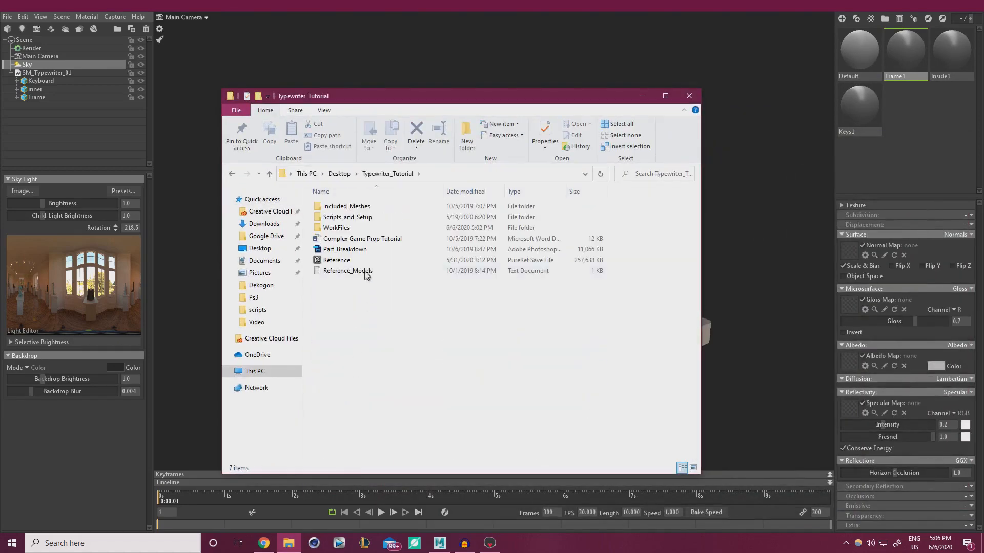
{"action": "double_click", "coordinate": [338, 227]}
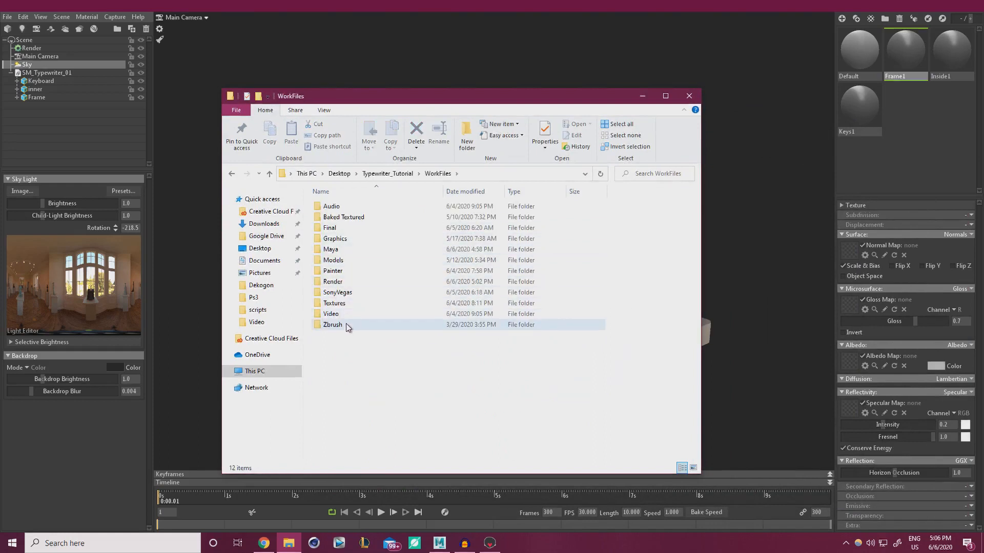
{"action": "left_click", "coordinate": [345, 305]}
{"action": "double_click", "coordinate": [345, 305]}
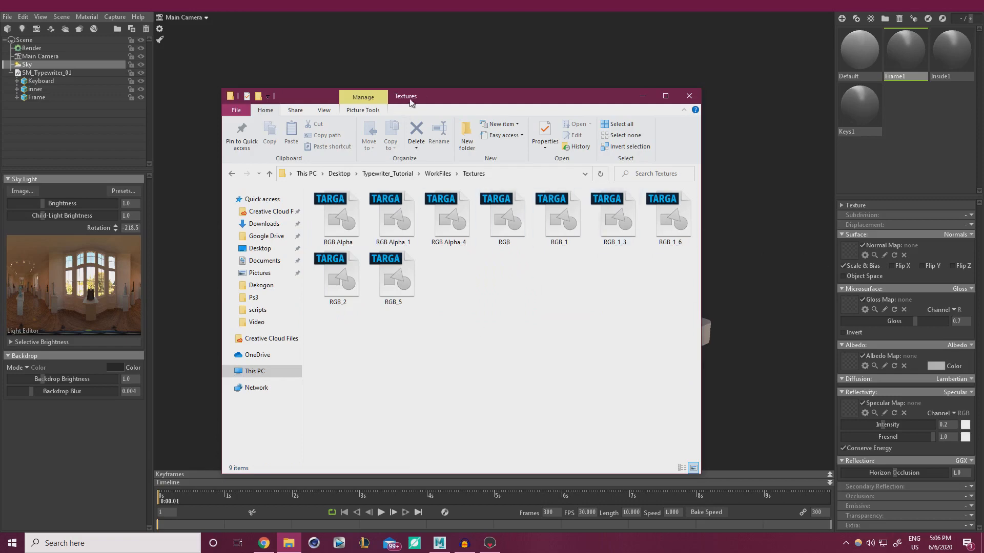
Select the RGB Alpha texture and move the Explorer window aside to reveal the typewriter
{"action": "left_click_drag", "start_coordinate": [420, 94], "coordinate": [983, 225]}
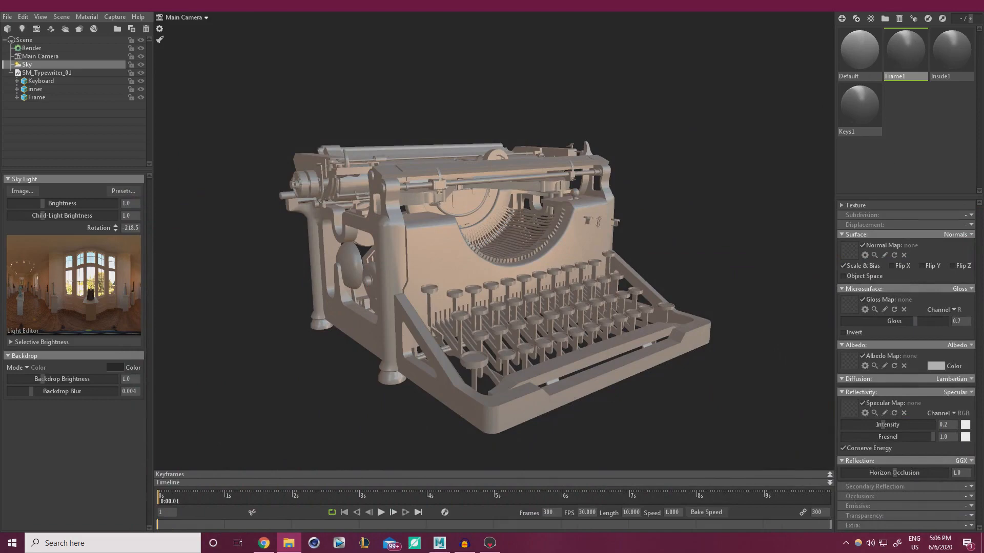
{"action": "left_click_drag", "start_coordinate": [983, 138], "coordinate": [627, 135]}
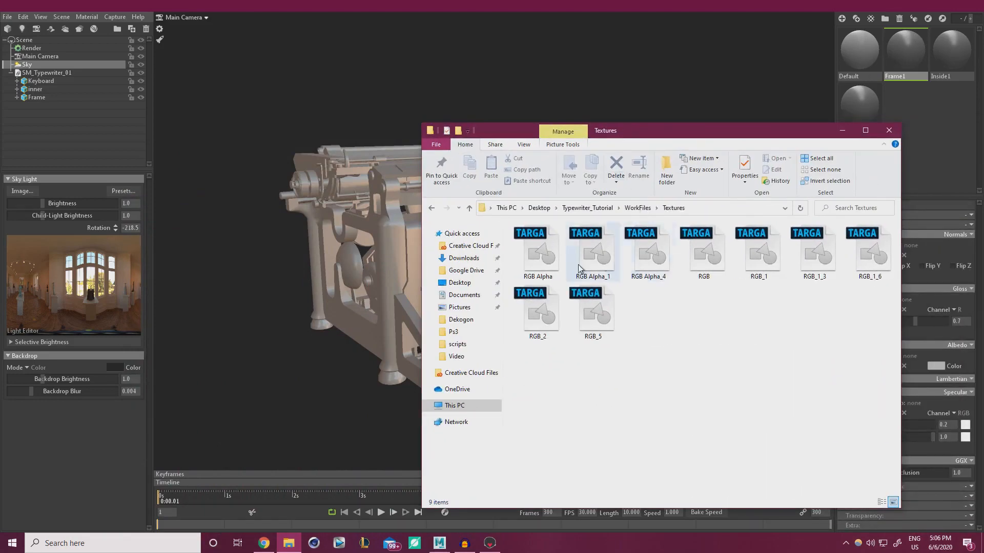
{"action": "left_click", "coordinate": [545, 262]}
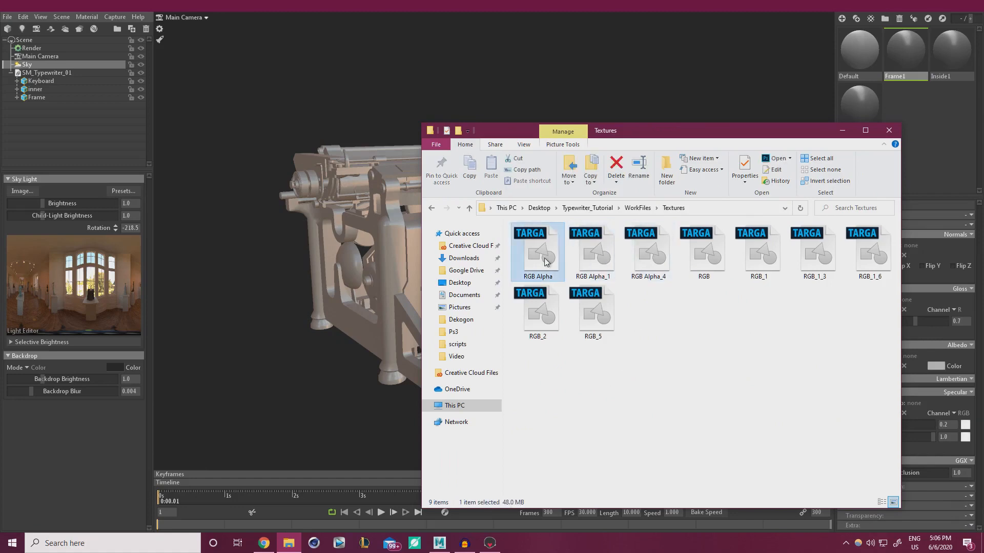
{"action": "left_click_drag", "start_coordinate": [694, 137], "coordinate": [983, 137]}
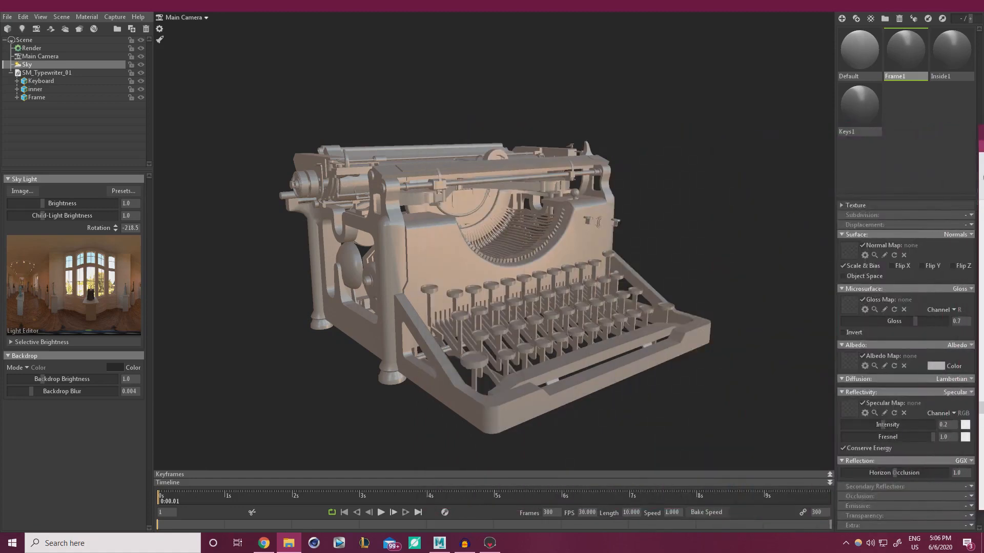
Drag RGB Alpha.tga onto Frame1's Albedo Map slot
{"action": "left_click_drag", "start_coordinate": [982, 177], "coordinate": [847, 362]}
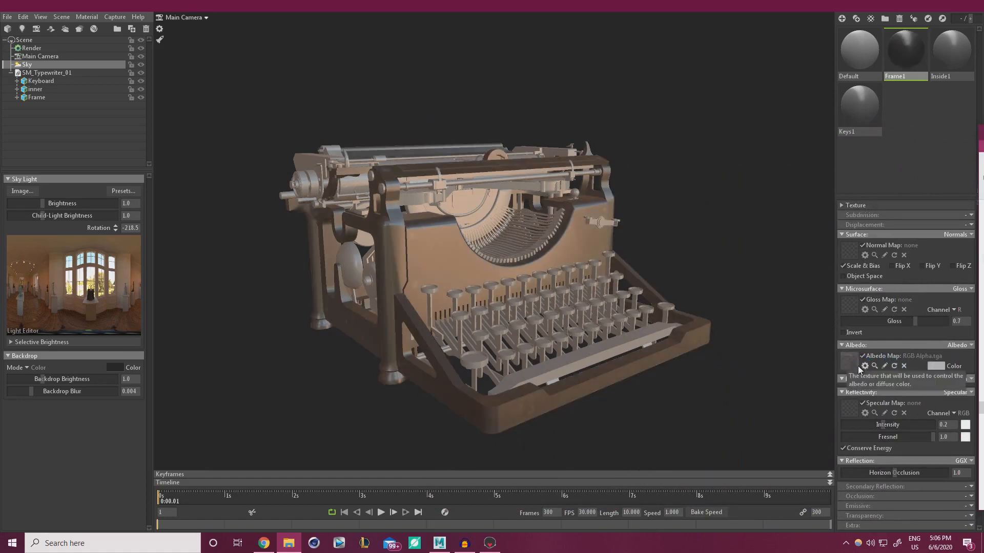
{"action": "left_click", "coordinate": [674, 250]}
{"action": "left_click_drag", "start_coordinate": [678, 241], "coordinate": [726, 236]}
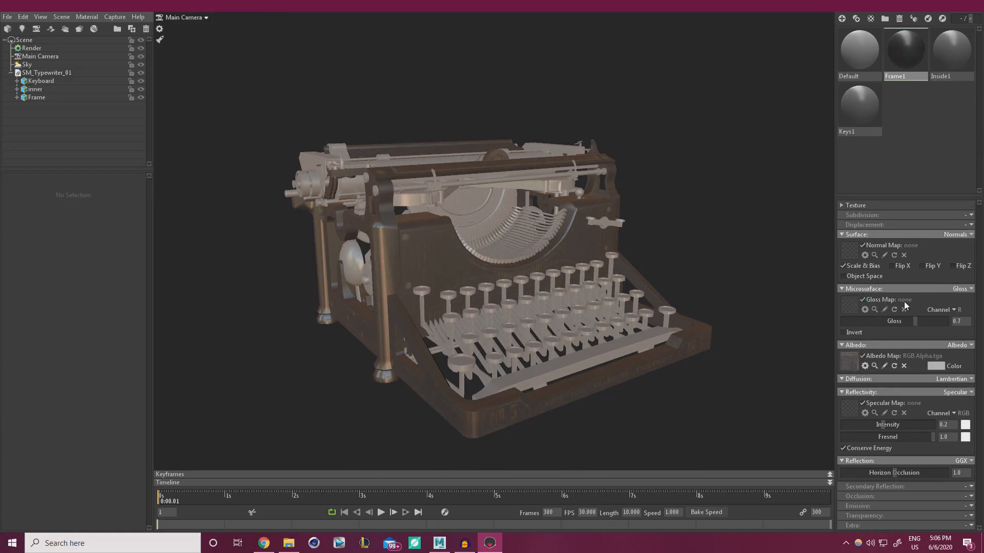
Switch Frame1's microsurface to Roughness and load RGB.tga as the roughness map
{"action": "left_click", "coordinate": [971, 289]}
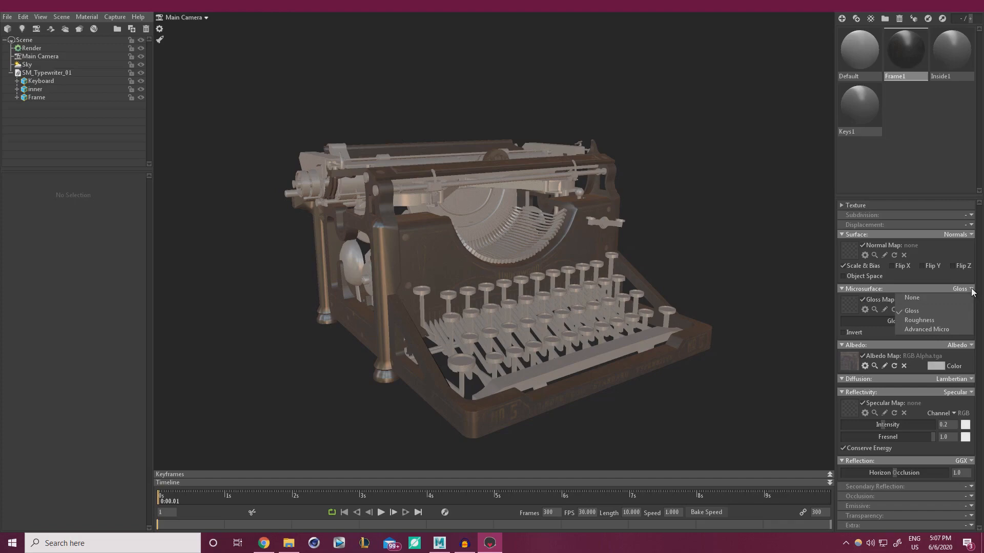
{"action": "left_click", "coordinate": [921, 320]}
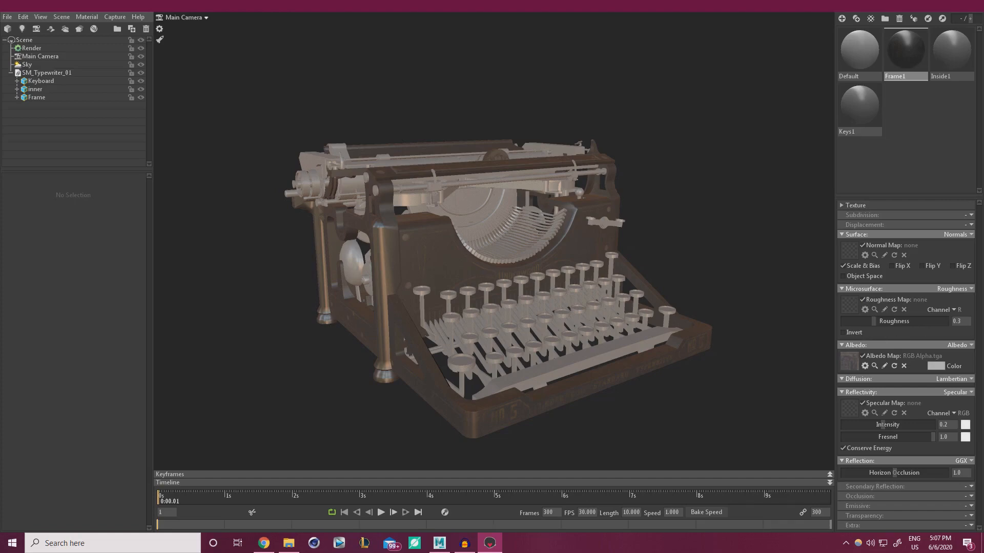
{"action": "left_click", "coordinate": [847, 303]}
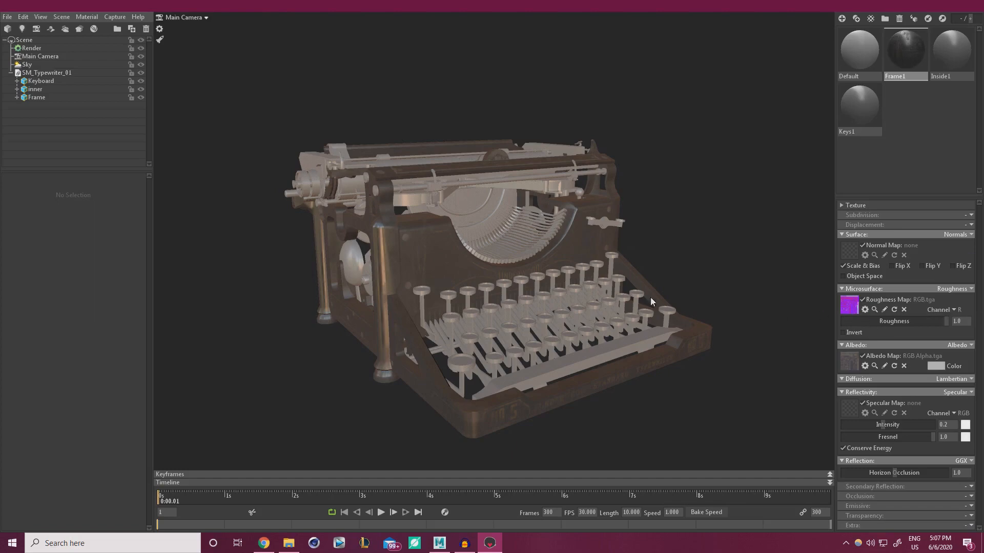
Orbit, pan and zoom around the typewriter to inspect the textured frame
{"action": "left_click_drag", "start_coordinate": [650, 297], "coordinate": [641, 244]}
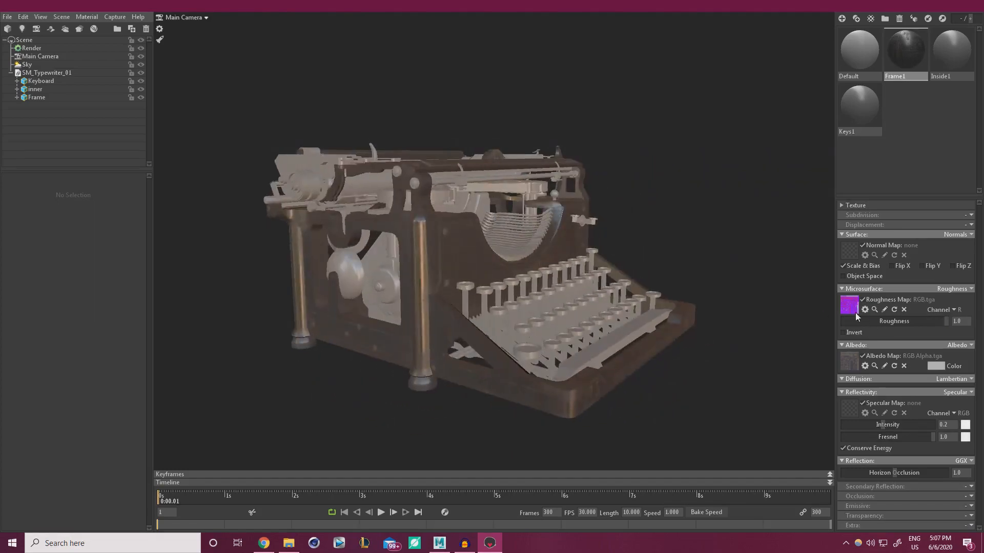
{"action": "left_click_drag", "start_coordinate": [775, 297], "coordinate": [469, 272]}
{"action": "scroll", "coordinate": [604, 336], "scroll_direction": "up", "scroll_amount": 5}
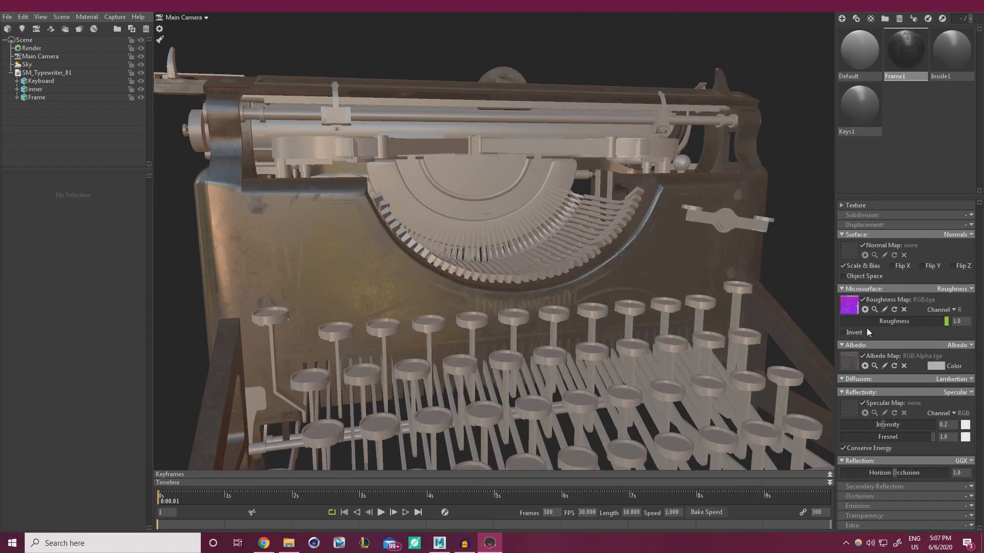
{"action": "mouse_move", "coordinate": [640, 269]}
{"action": "left_mouse_down"}
{"action": "mouse_move", "coordinate": [573, 251]}
{"action": "mouse_move", "coordinate": [605, 284]}
{"action": "mouse_move", "coordinate": [633, 264]}
{"action": "left_mouse_up"}
{"action": "scroll", "coordinate": [476, 273], "scroll_direction": "up", "scroll_amount": 4}
{"action": "middle_click_drag", "start_coordinate": [477, 272], "coordinate": [617, 295]}
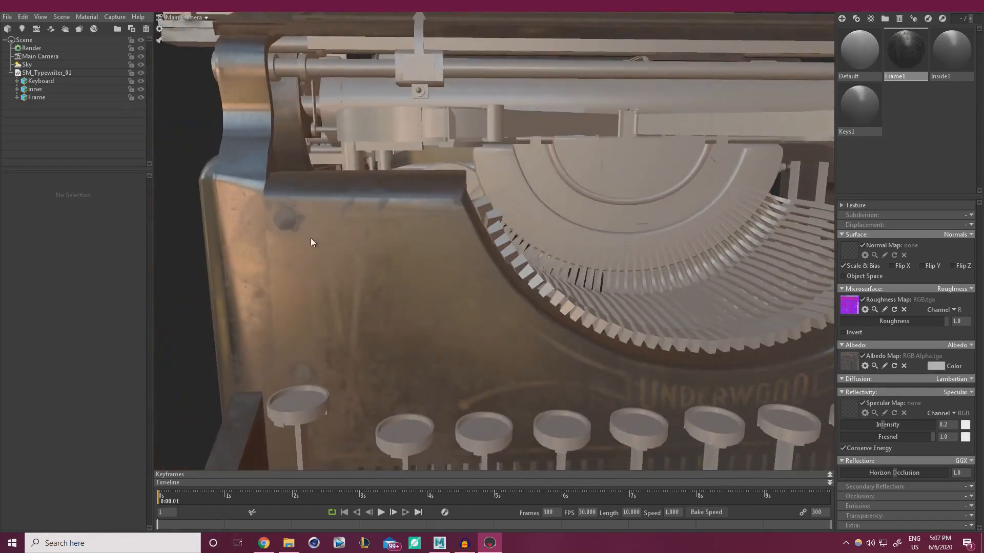
{"action": "left_click_drag", "start_coordinate": [311, 238], "coordinate": [303, 217]}
{"action": "left_click_drag", "start_coordinate": [436, 323], "coordinate": [430, 279]}
{"action": "scroll", "coordinate": [430, 279], "scroll_direction": "down", "scroll_amount": 5}
{"action": "middle_click_drag", "start_coordinate": [431, 279], "coordinate": [366, 231]}
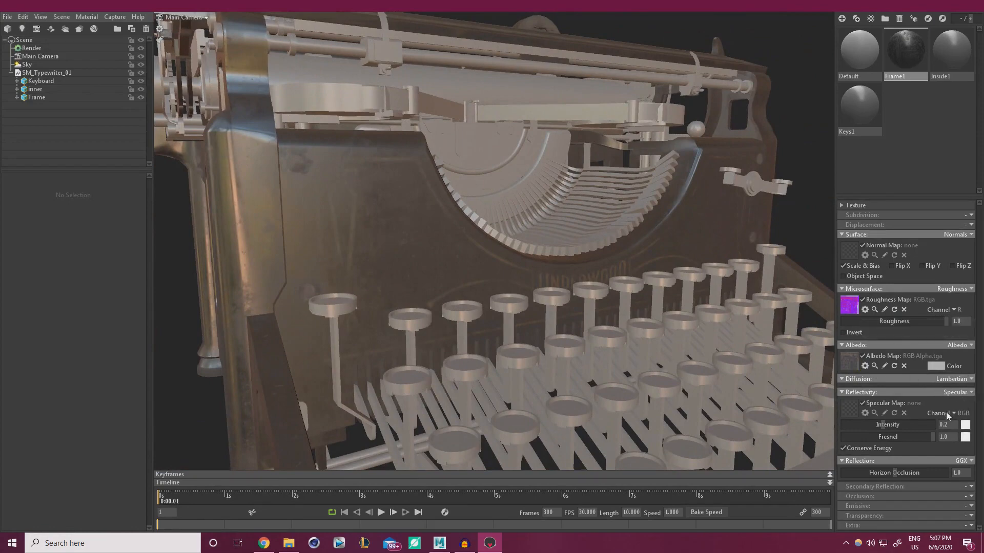
Switch Frame1's reflectivity to Metalness, using RGB.tga's G channel as the metalness map
{"action": "left_click", "coordinate": [969, 394]}
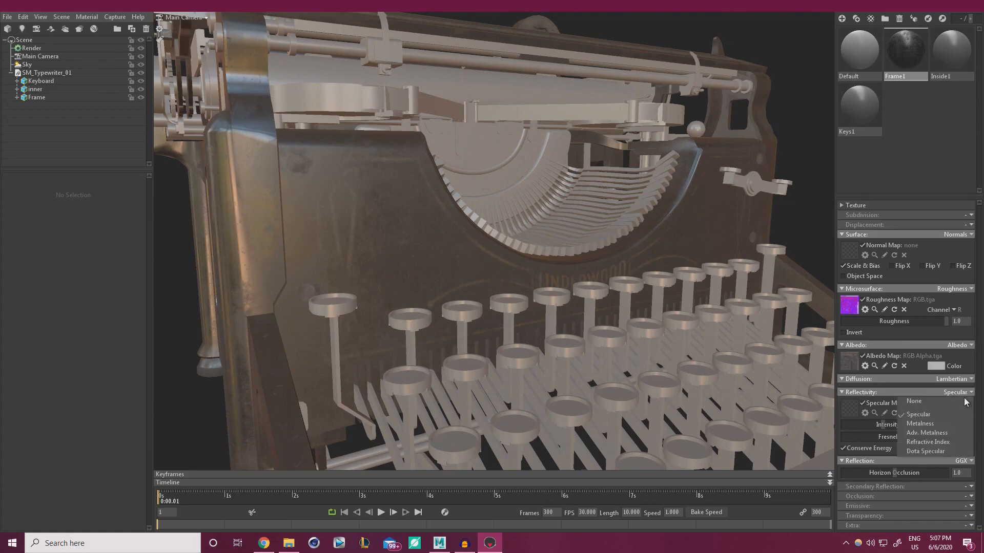
{"action": "left_click", "coordinate": [919, 424]}
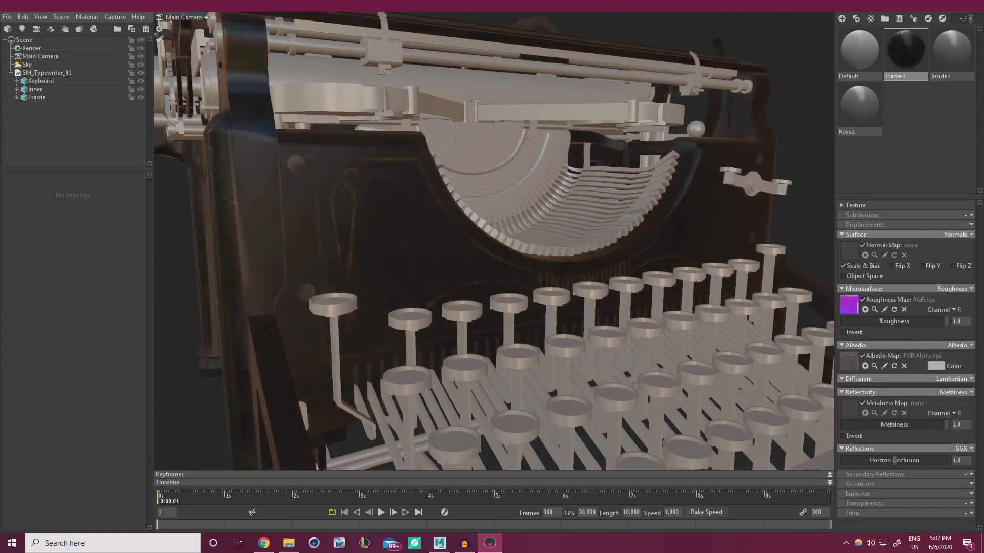
{"action": "left_click_drag", "start_coordinate": [983, 388], "coordinate": [847, 405]}
{"action": "left_click", "coordinate": [955, 414]}
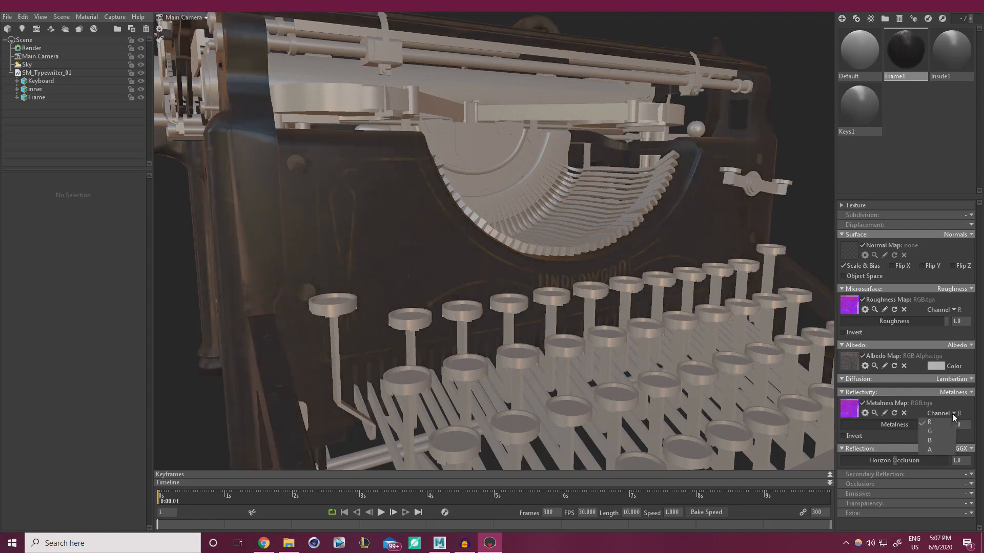
{"action": "left_click", "coordinate": [930, 432]}
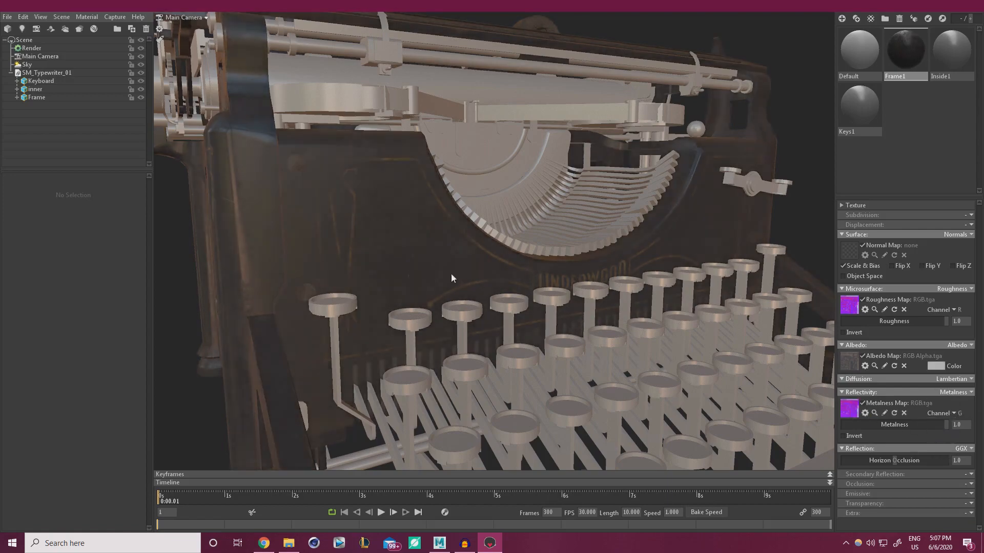
{"action": "left_click_drag", "start_coordinate": [451, 272], "coordinate": [492, 269]}
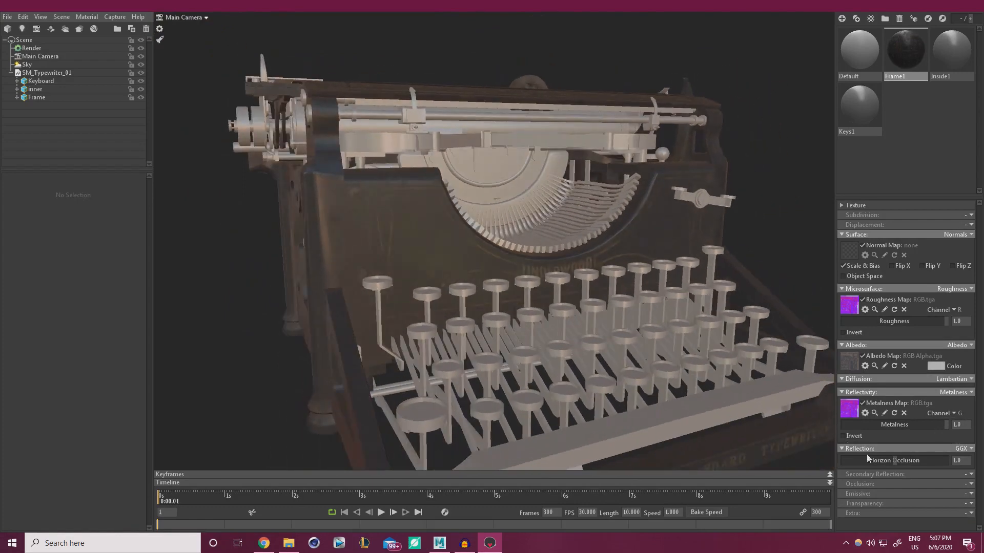
Enable occlusion on Frame1 with RGB.tga's B channel as the occlusion map
{"action": "left_click", "coordinate": [971, 484]}
{"action": "left_click", "coordinate": [946, 502]}
{"action": "scroll", "coordinate": [925, 497], "scroll_direction": "down", "scroll_amount": 1}
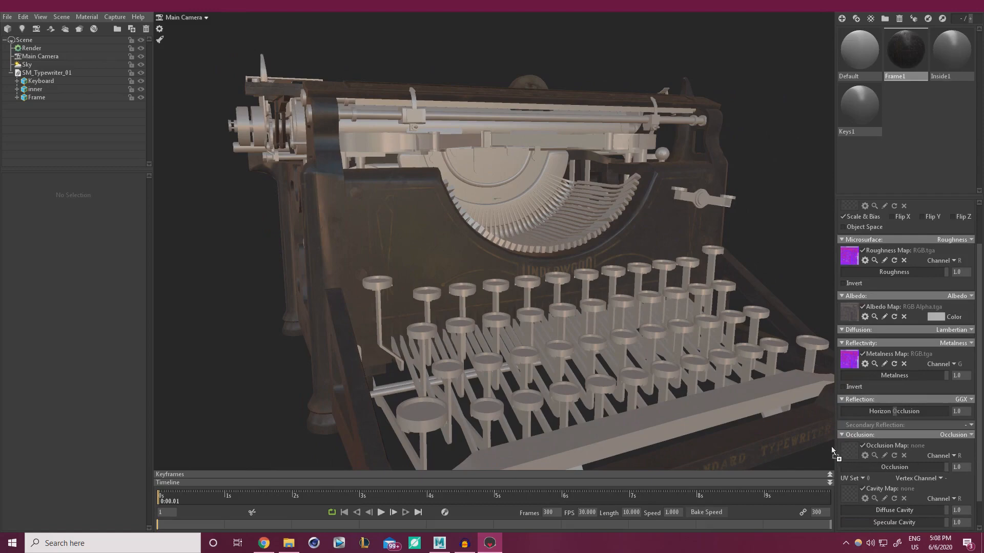
{"action": "left_click_drag", "start_coordinate": [846, 449], "coordinate": [848, 450]}
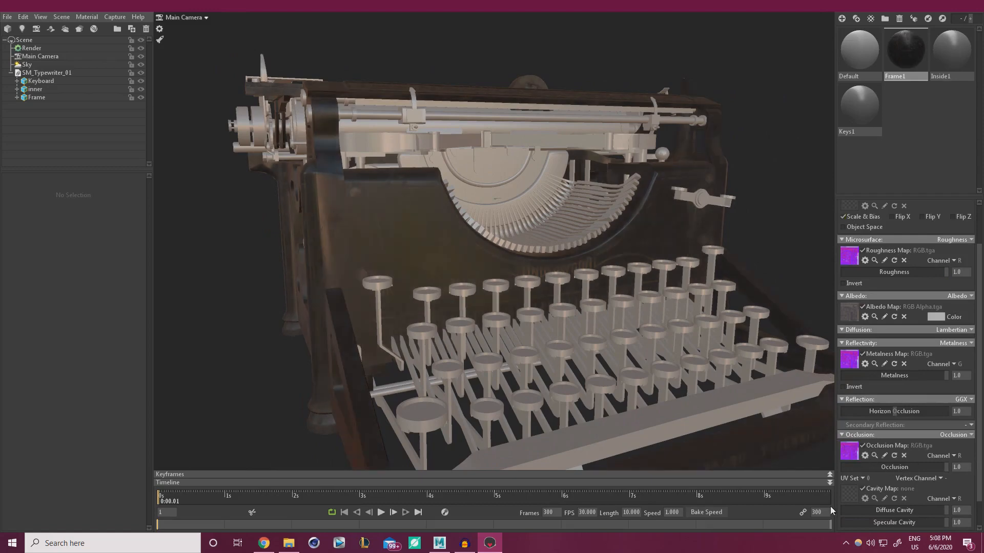
{"action": "left_click", "coordinate": [954, 455]}
{"action": "left_click", "coordinate": [947, 484]}
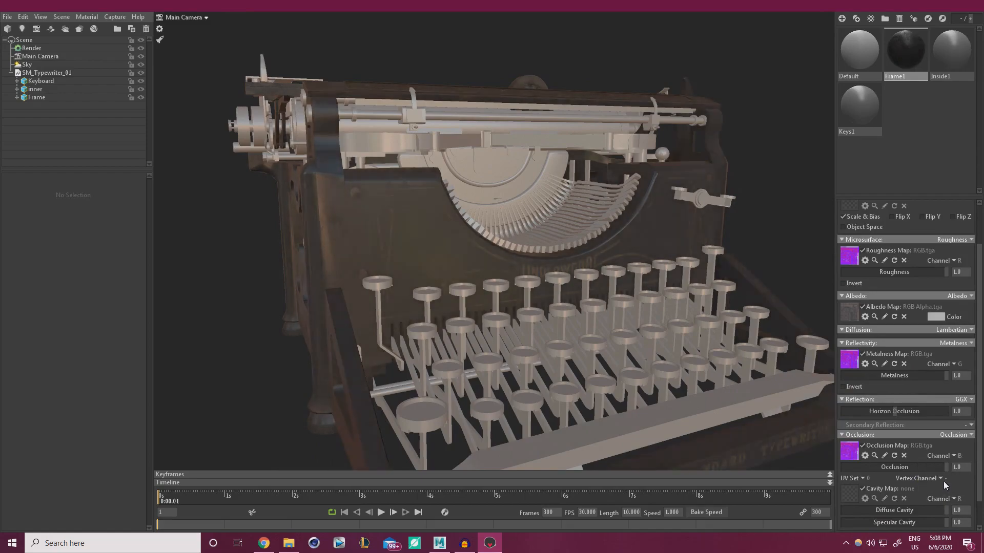
{"action": "left_click_drag", "start_coordinate": [594, 320], "coordinate": [573, 310]}
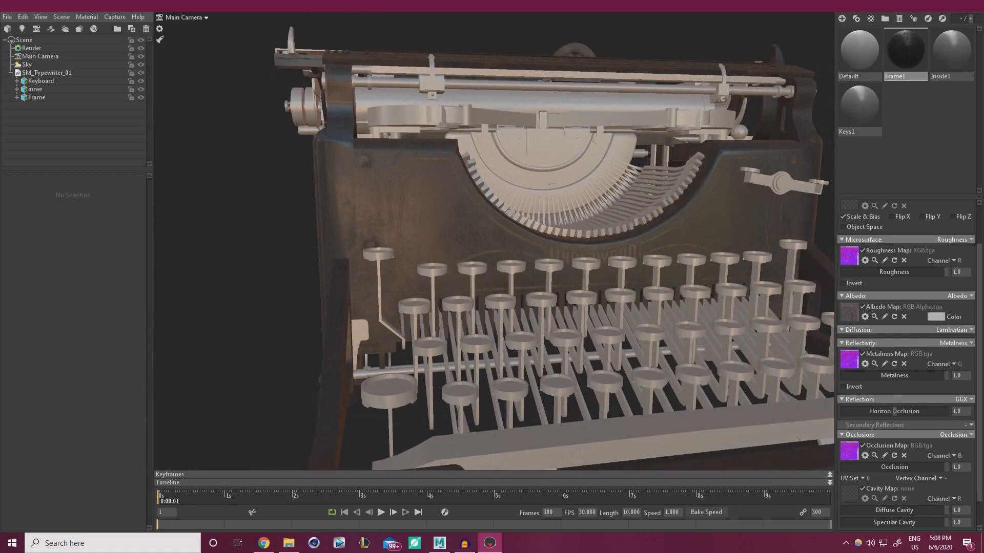
{"action": "left_click_drag", "start_coordinate": [653, 317], "coordinate": [670, 316]}
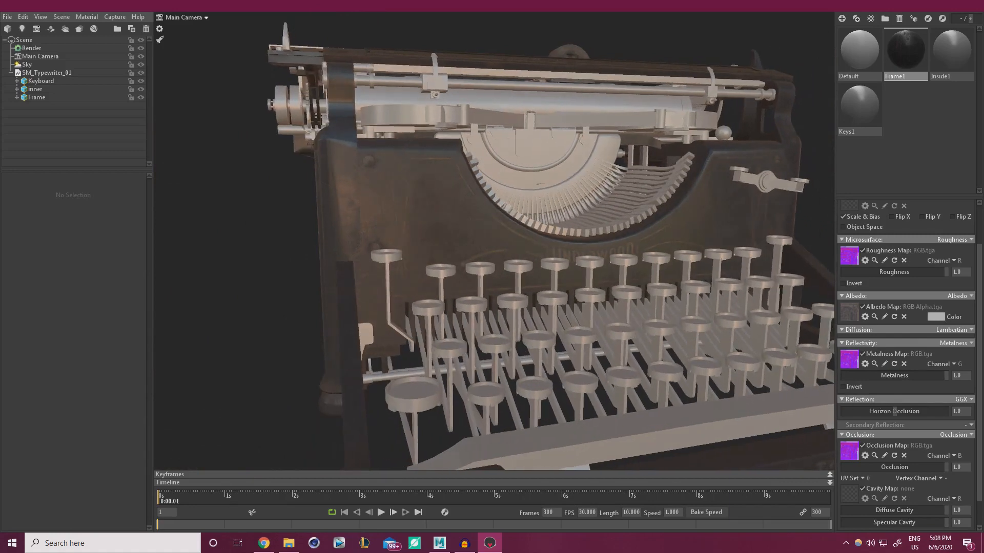
{"action": "scroll", "coordinate": [853, 279], "scroll_direction": "up", "scroll_amount": 2}
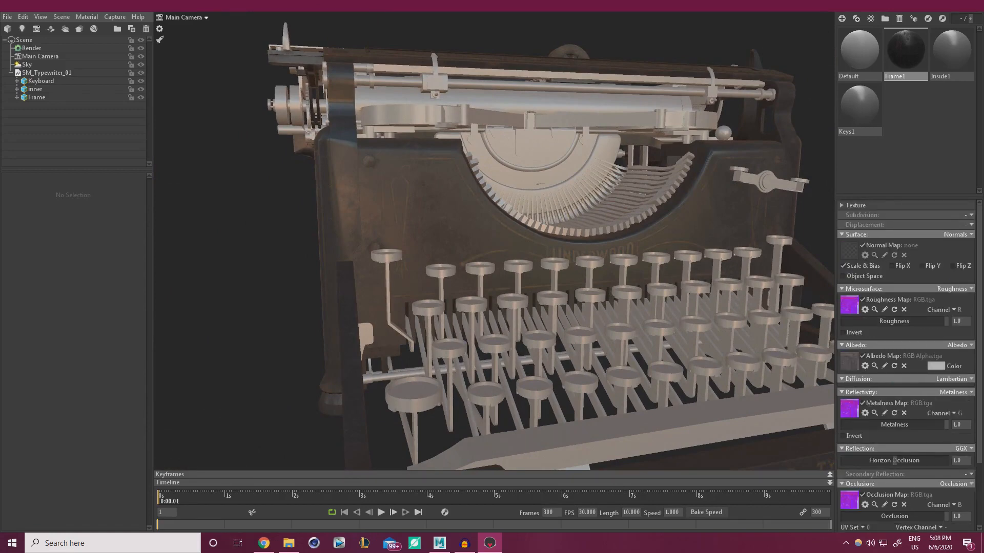
Load RGB_1.tga into Frame1's Normal Map slot and check the textured frame from the left
{"action": "left_click", "coordinate": [850, 248]}
{"action": "left_click_drag", "start_coordinate": [549, 275], "coordinate": [495, 276]}
{"action": "right_click_drag", "start_coordinate": [494, 273], "coordinate": [524, 343]}
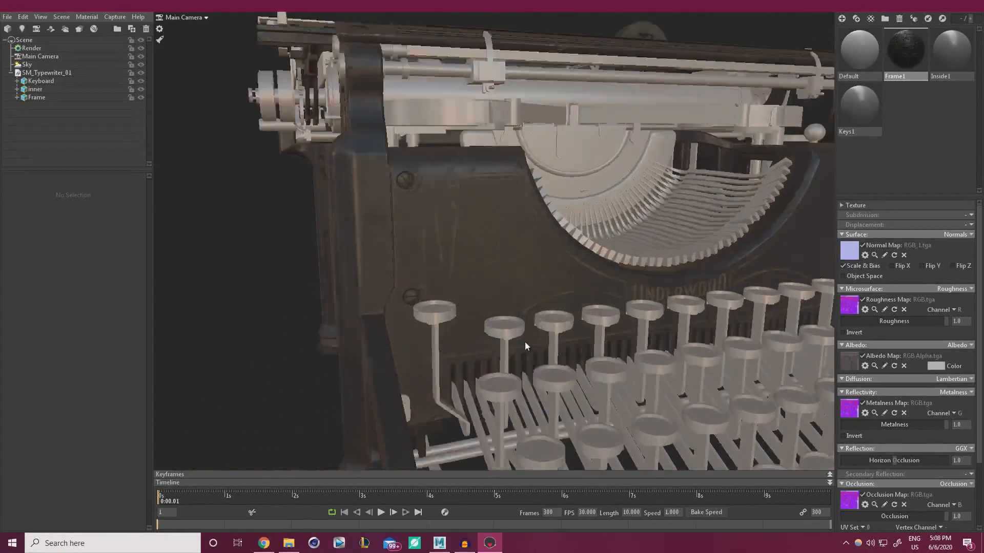
{"action": "left_click_drag", "start_coordinate": [525, 343], "coordinate": [448, 224]}
{"action": "scroll", "coordinate": [448, 225], "scroll_direction": "down", "scroll_amount": 10}
{"action": "left_click_drag", "start_coordinate": [472, 260], "coordinate": [639, 296]}
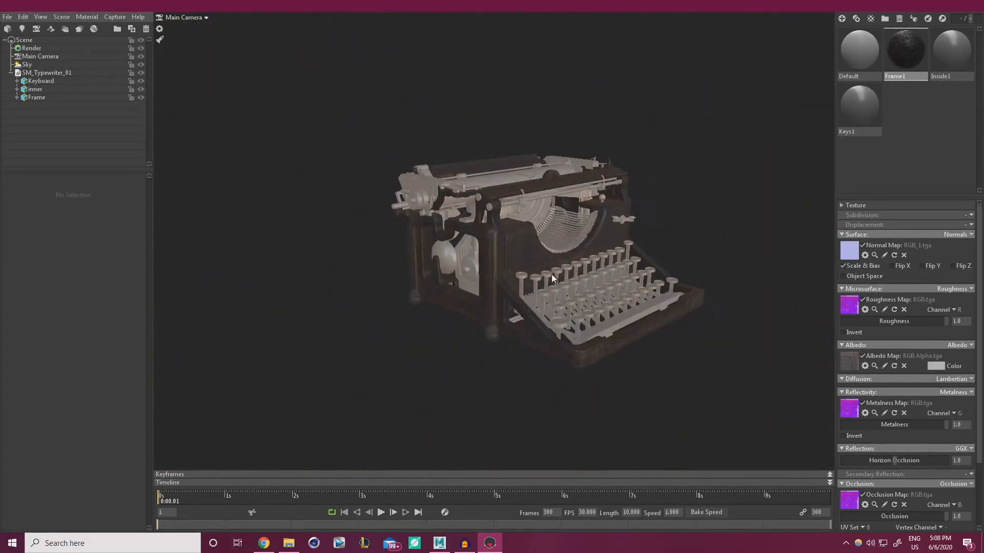
{"action": "scroll", "coordinate": [927, 392], "scroll_direction": "down", "scroll_amount": 2}
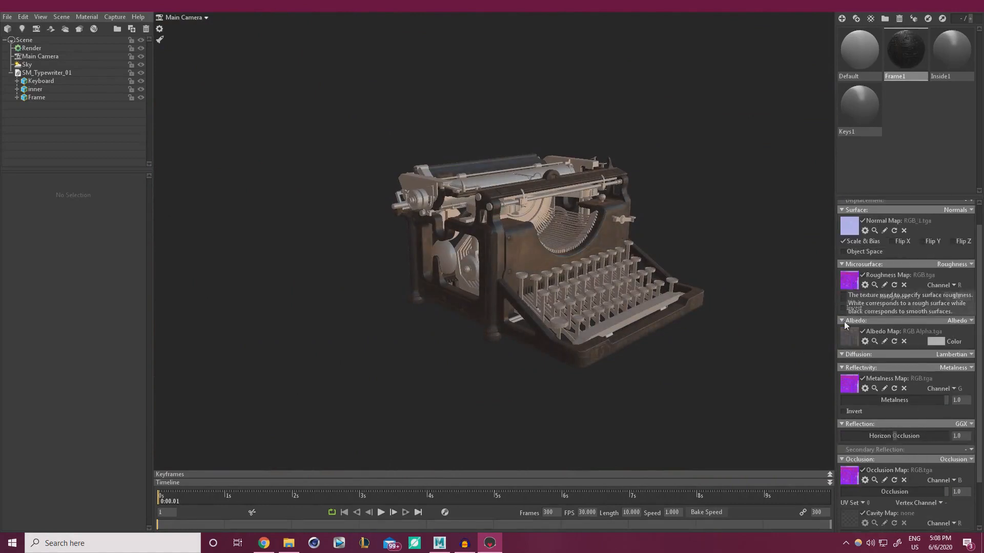
{"action": "left_click", "coordinate": [843, 411]}
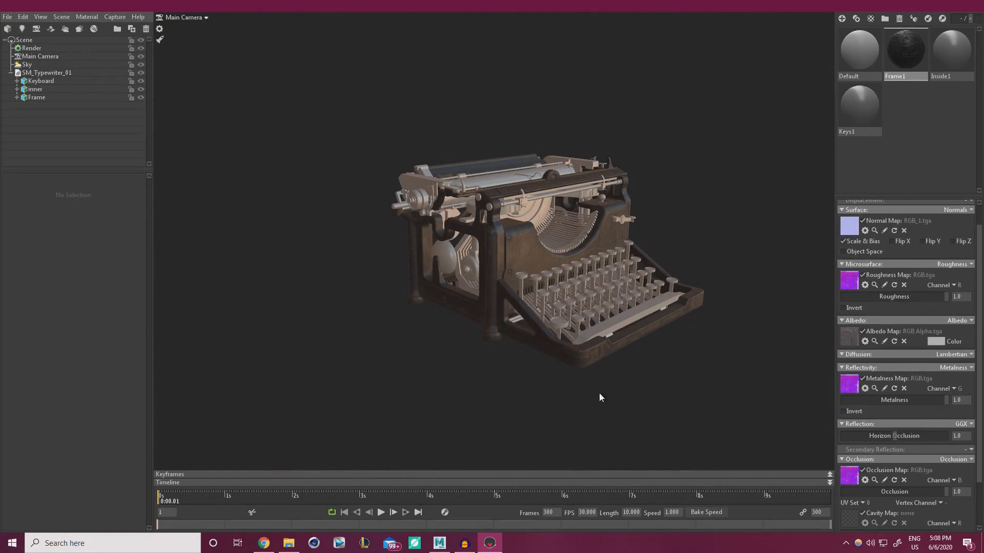
{"action": "scroll", "coordinate": [549, 328], "scroll_direction": "up", "scroll_amount": 3}
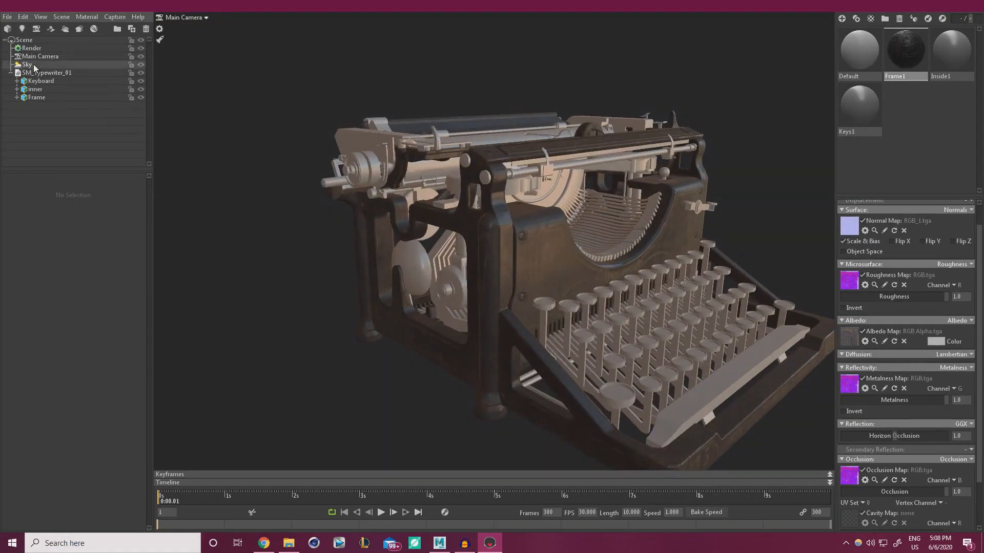
Raise the Sky brightness to 2.188 and rotate the sky light to about -309
{"action": "left_click", "coordinate": [27, 65]}
{"action": "left_click_drag", "start_coordinate": [42, 202], "coordinate": [50, 202]}
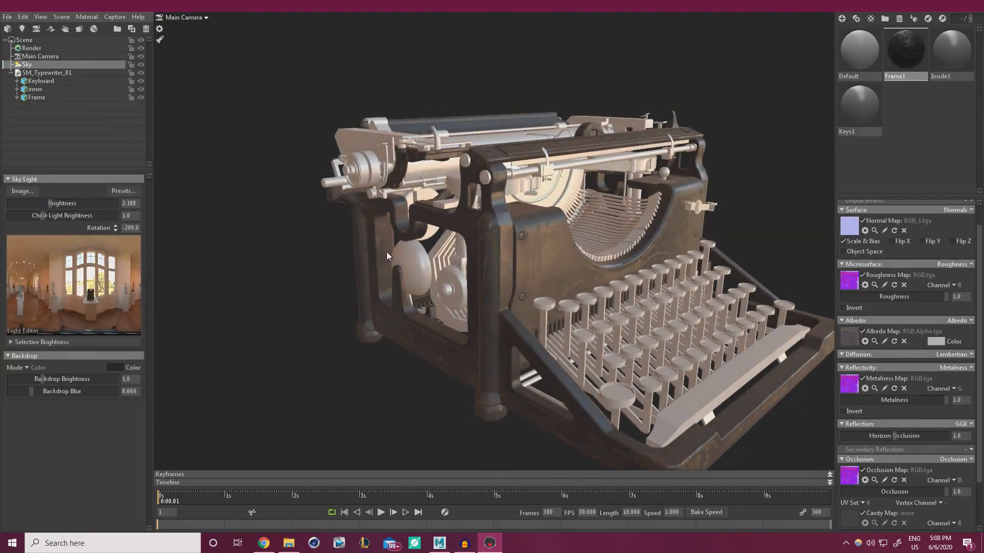
{"action": "left_click_drag", "start_coordinate": [386, 251], "coordinate": [355, 256], "text": "shift"}
{"action": "scroll", "coordinate": [592, 251], "scroll_direction": "up", "scroll_amount": 6}
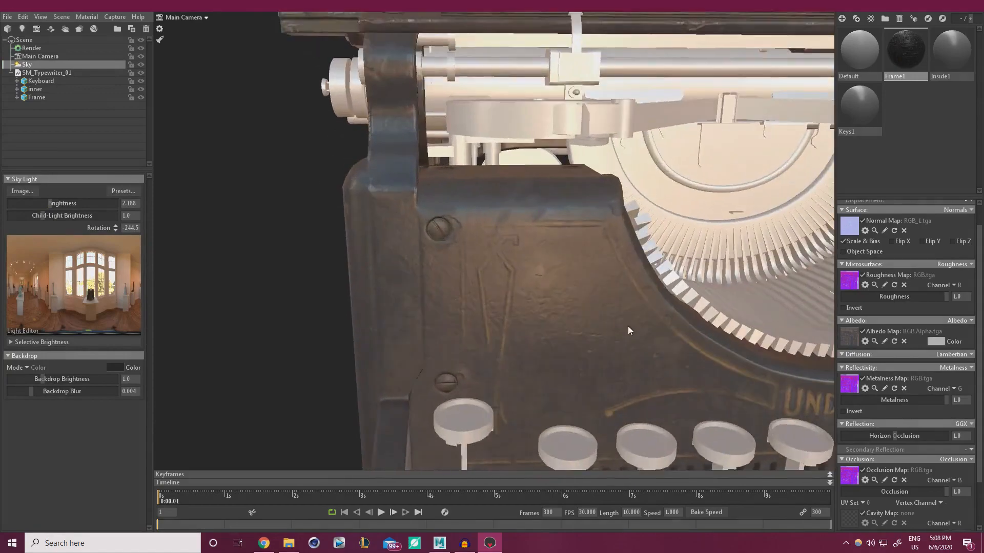
{"action": "left_click_drag", "start_coordinate": [628, 326], "coordinate": [529, 301]}
{"action": "left_click_drag", "start_coordinate": [536, 201], "coordinate": [709, 237]}
{"action": "scroll", "coordinate": [477, 251], "scroll_direction": "down", "scroll_amount": 5}
On the Inside1 material, load RGB Alpha_1.tga as the albedo map
{"action": "left_click", "coordinate": [948, 49]}
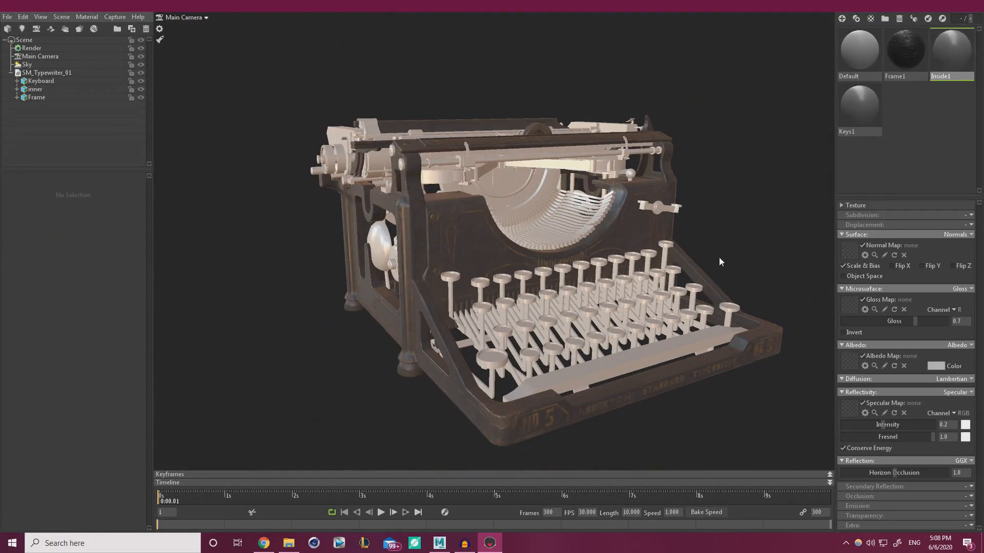
{"action": "left_click_drag", "start_coordinate": [575, 274], "coordinate": [554, 282]}
{"action": "scroll", "coordinate": [545, 248], "scroll_direction": "up", "scroll_amount": 4}
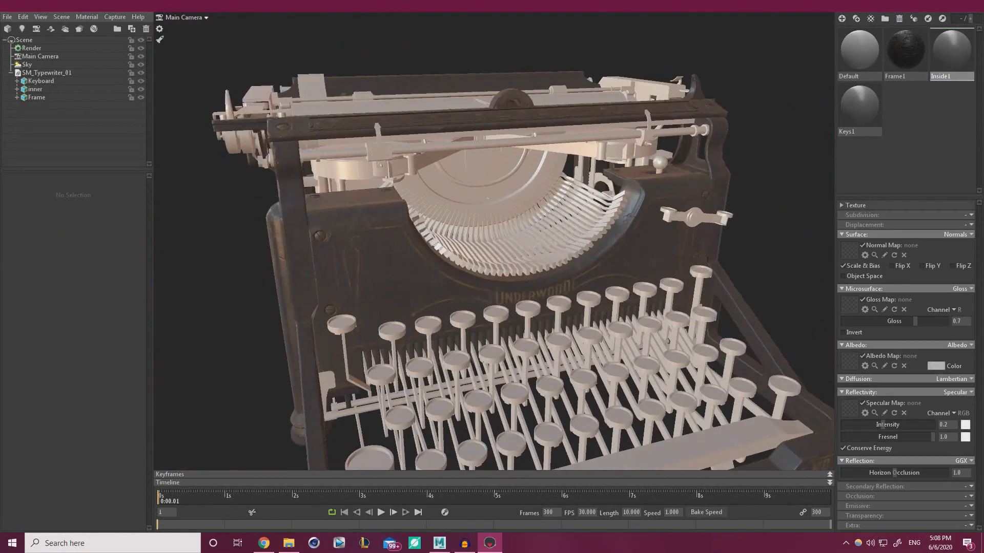
{"action": "left_click", "coordinate": [846, 356]}
{"action": "scroll", "coordinate": [560, 260], "scroll_direction": "up", "scroll_amount": 4}
{"action": "left_click_drag", "start_coordinate": [560, 260], "coordinate": [506, 226]}
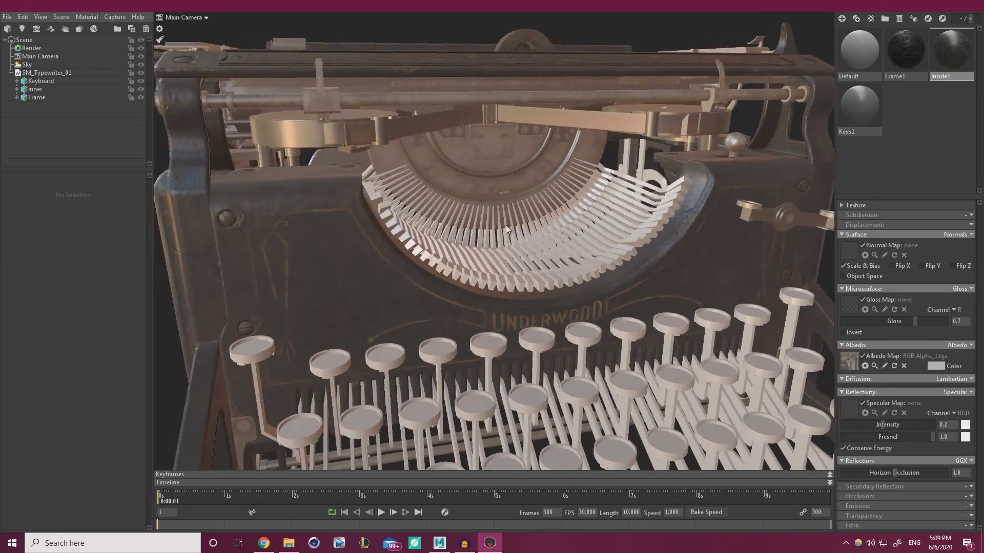
{"action": "middle_click_drag", "start_coordinate": [505, 226], "coordinate": [505, 250]}
{"action": "left_click_drag", "start_coordinate": [506, 250], "coordinate": [515, 254]}
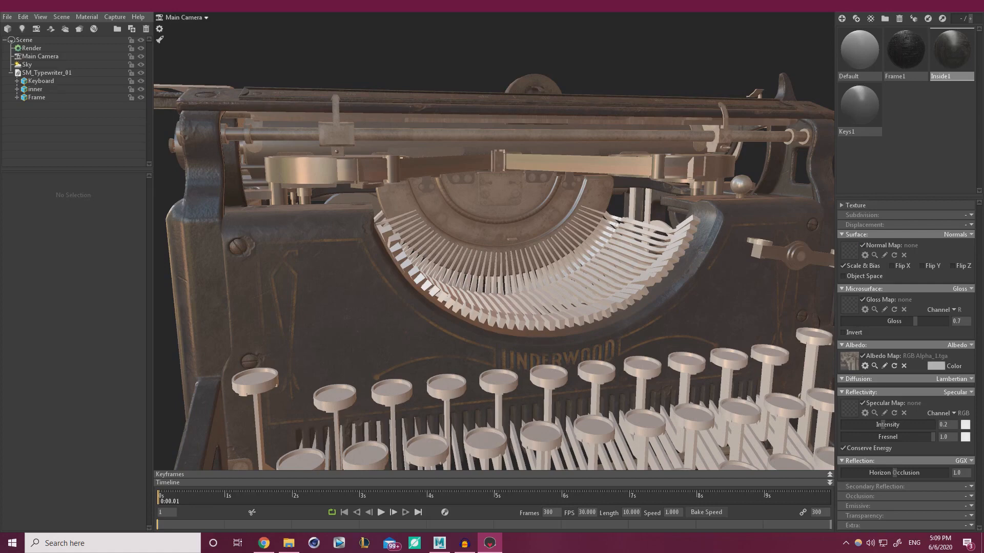
Clear Inside1's old gloss map, set RGB_1_3.tga as normal map and RGB_2.tga as gloss map
{"action": "left_click", "coordinate": [848, 304]}
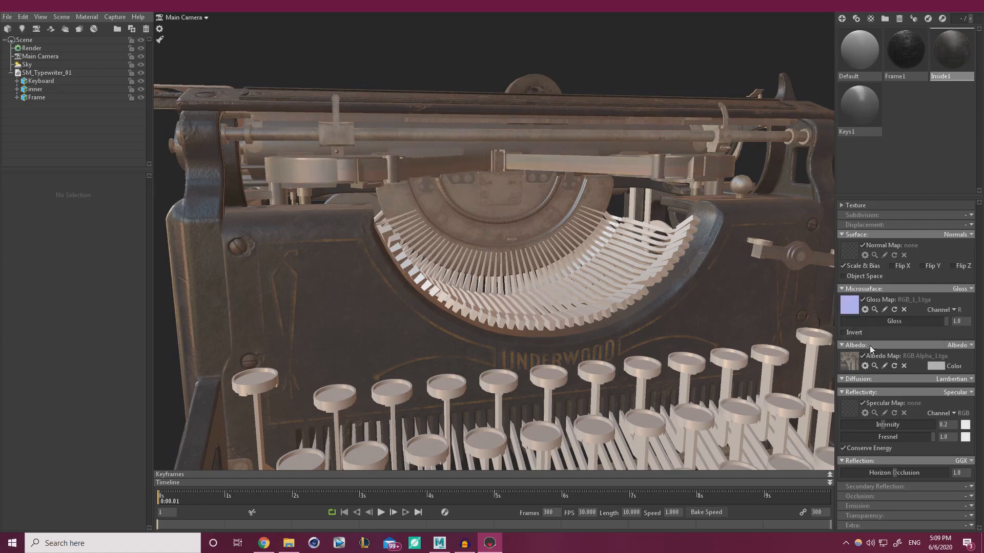
{"action": "left_click", "coordinate": [903, 309]}
{"action": "left_click_drag", "start_coordinate": [852, 283], "coordinate": [850, 251]}
{"action": "left_click_drag", "start_coordinate": [623, 246], "coordinate": [343, 198]}
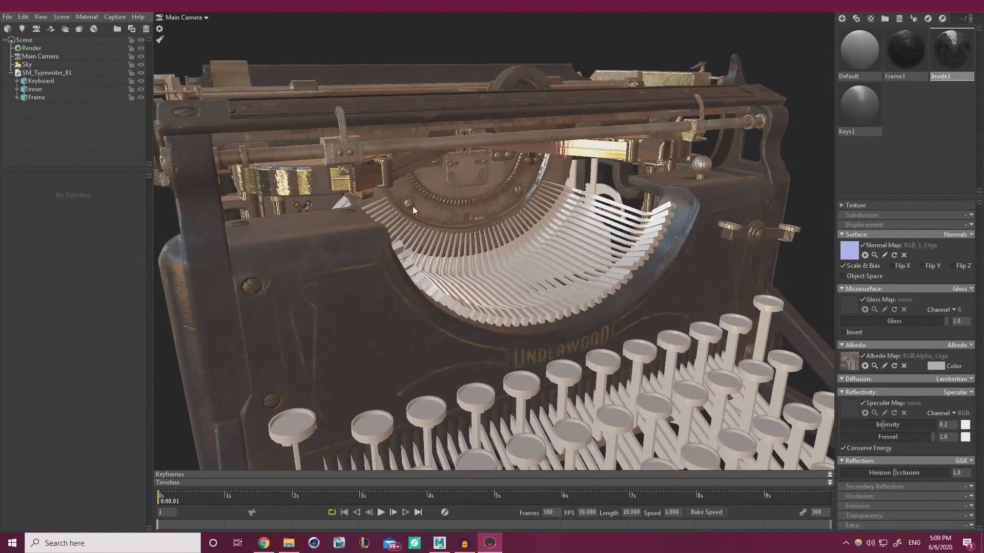
{"action": "left_click_drag", "start_coordinate": [413, 206], "coordinate": [460, 226]}
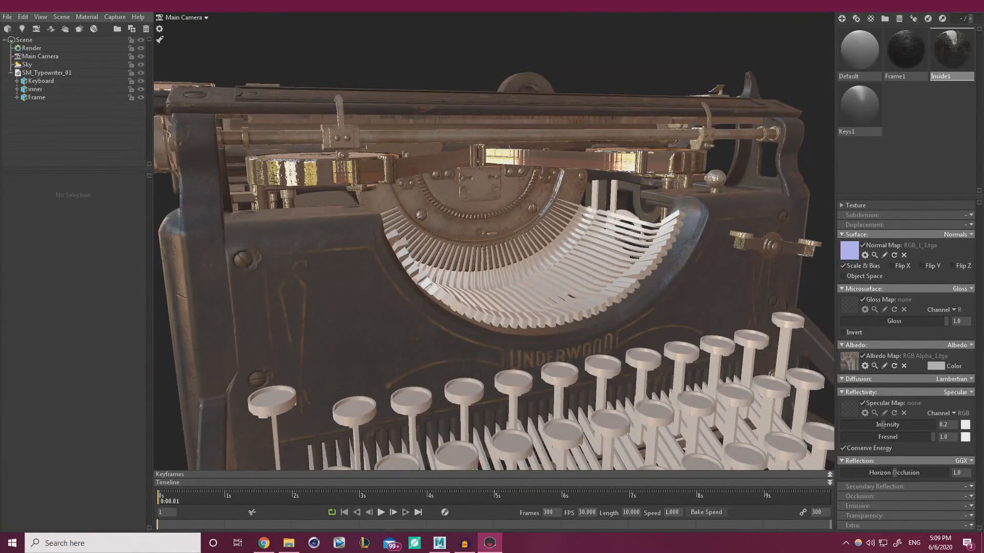
{"action": "left_click", "coordinate": [849, 304]}
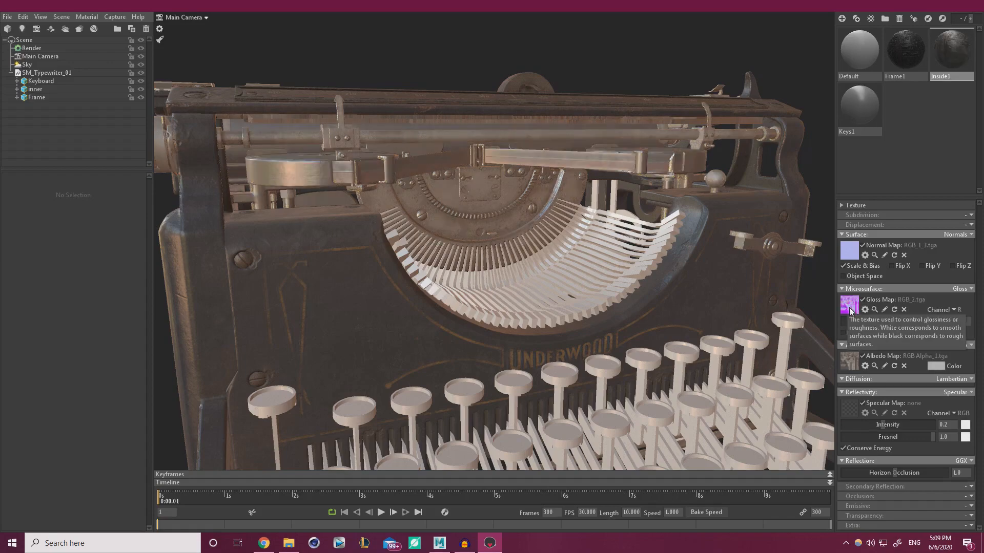
{"action": "left_click_drag", "start_coordinate": [466, 277], "coordinate": [505, 277]}
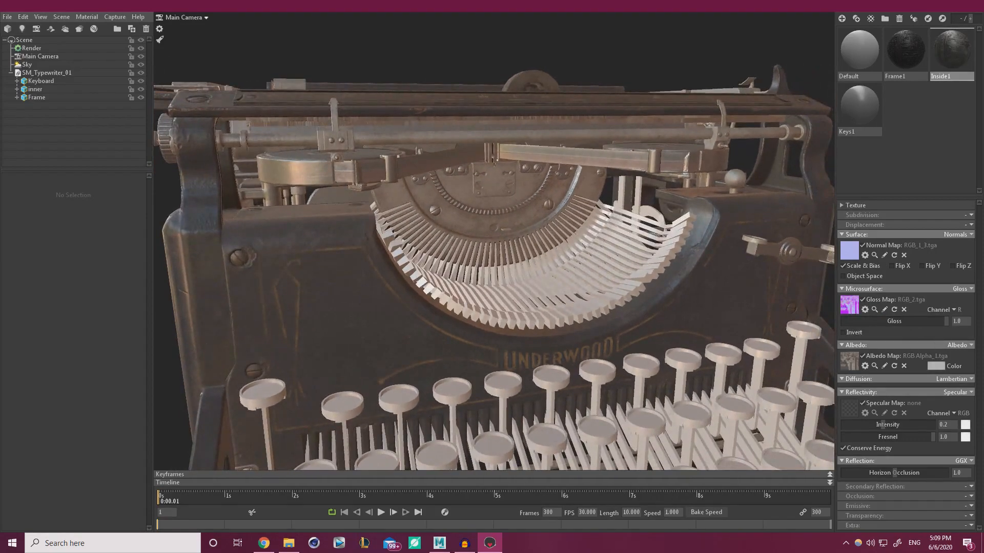
{"action": "left_click_drag", "start_coordinate": [983, 148], "coordinate": [983, 175]}
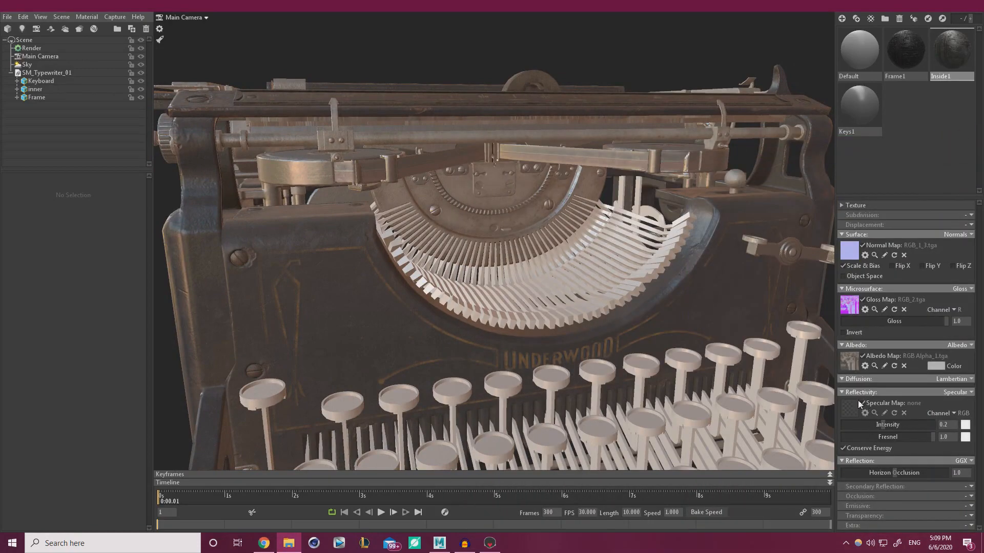
Switch Inside1 to Roughness and Metalness, with RGB_2.tga's G channel as the metalness map
{"action": "left_click", "coordinate": [933, 290]}
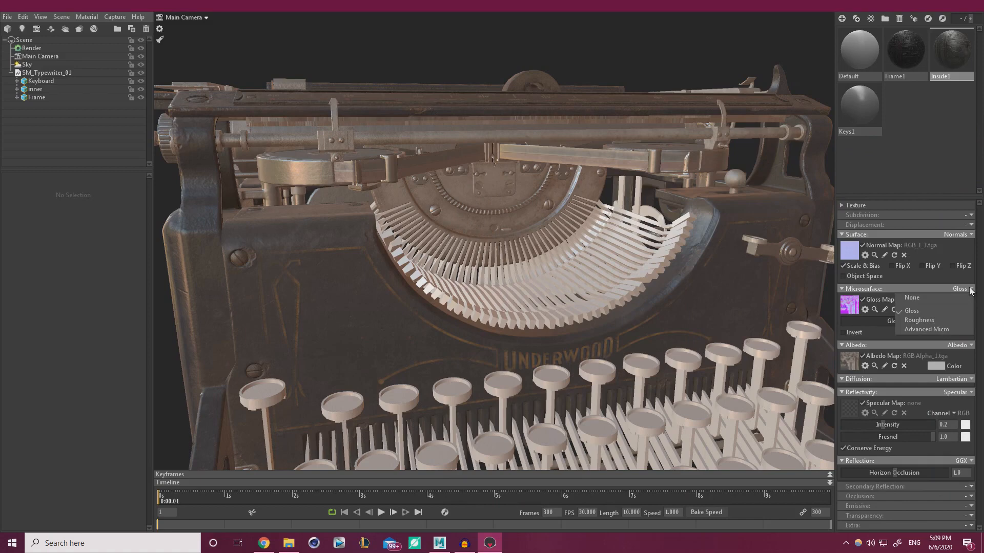
{"action": "left_click", "coordinate": [939, 318]}
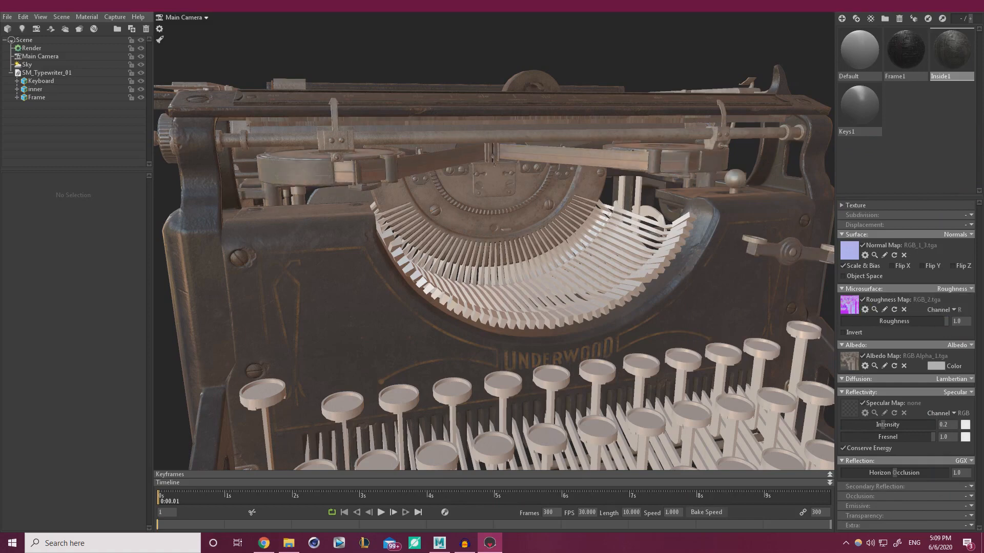
{"action": "left_click_drag", "start_coordinate": [983, 410], "coordinate": [849, 412]}
{"action": "left_click", "coordinate": [969, 393]}
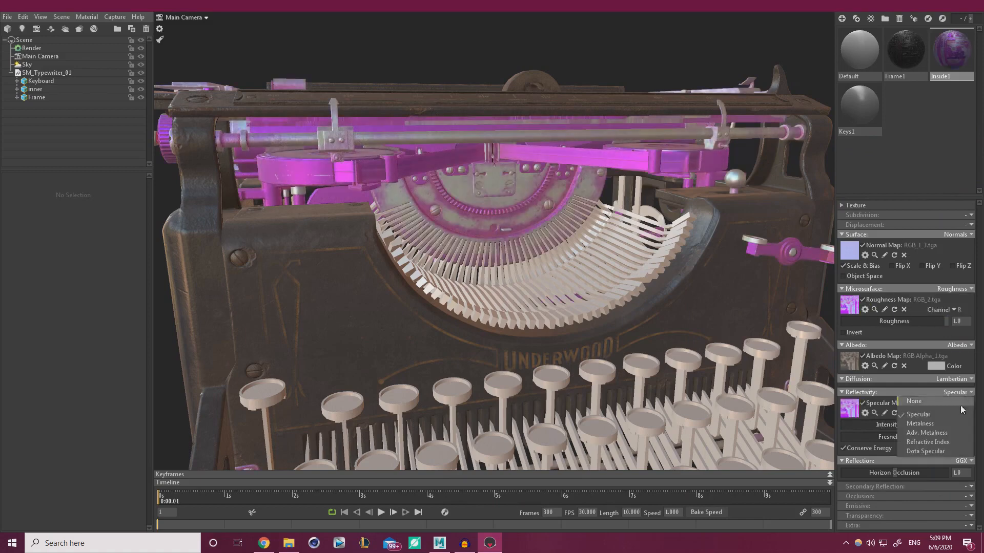
{"action": "left_click", "coordinate": [944, 423]}
{"action": "left_click", "coordinate": [949, 413]}
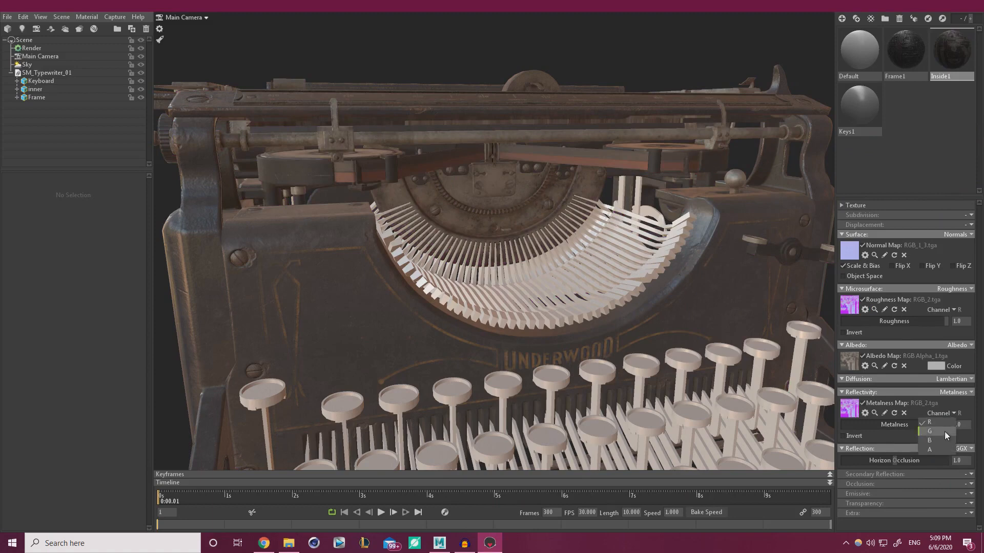
{"action": "left_click", "coordinate": [946, 431]}
Enable occlusion on Inside1 using RGB_2.tga's B channel as the occlusion map
{"action": "left_click", "coordinate": [966, 484]}
{"action": "left_click", "coordinate": [946, 504]}
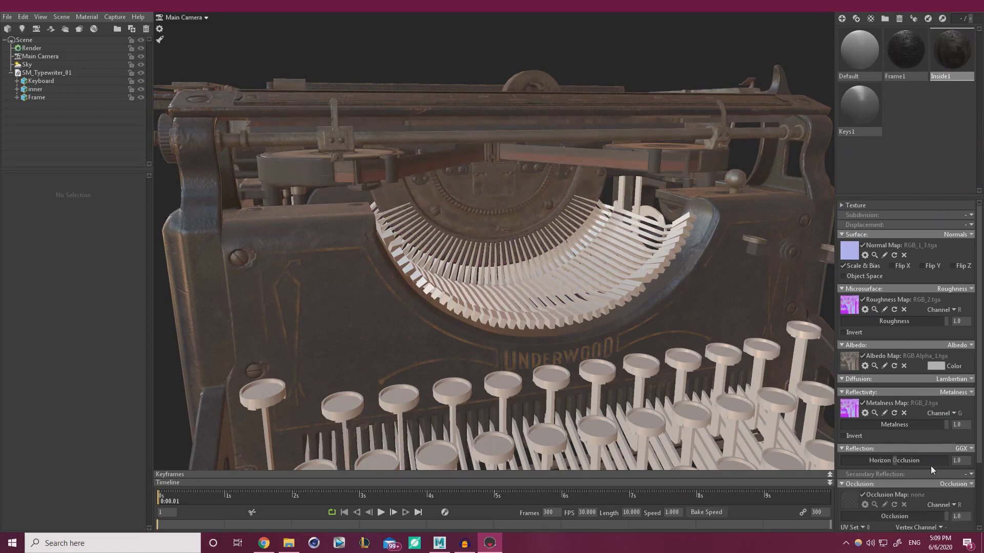
{"action": "scroll", "coordinate": [948, 464], "scroll_direction": "down", "scroll_amount": 2}
{"action": "left_click_drag", "start_coordinate": [869, 455], "coordinate": [869, 455]}
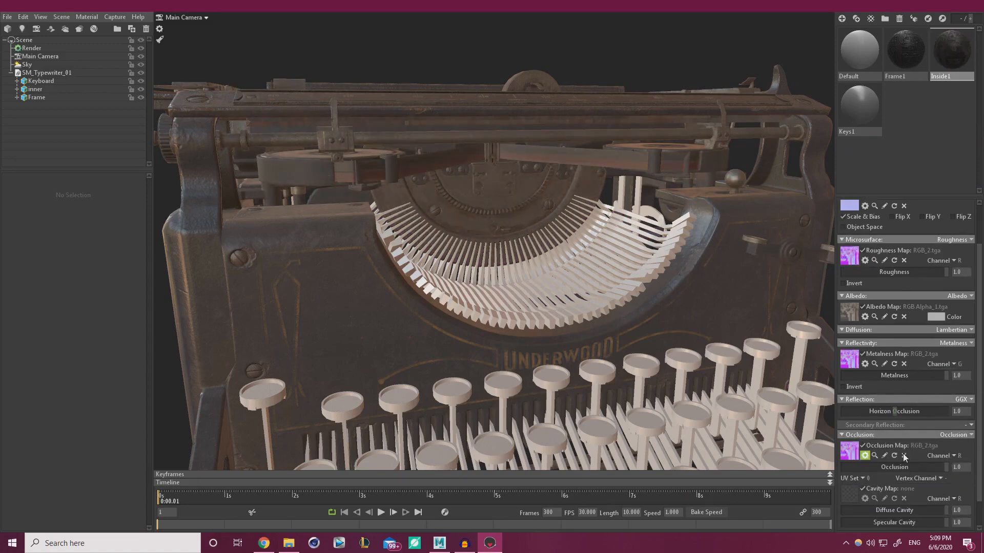
{"action": "left_click", "coordinate": [953, 455]}
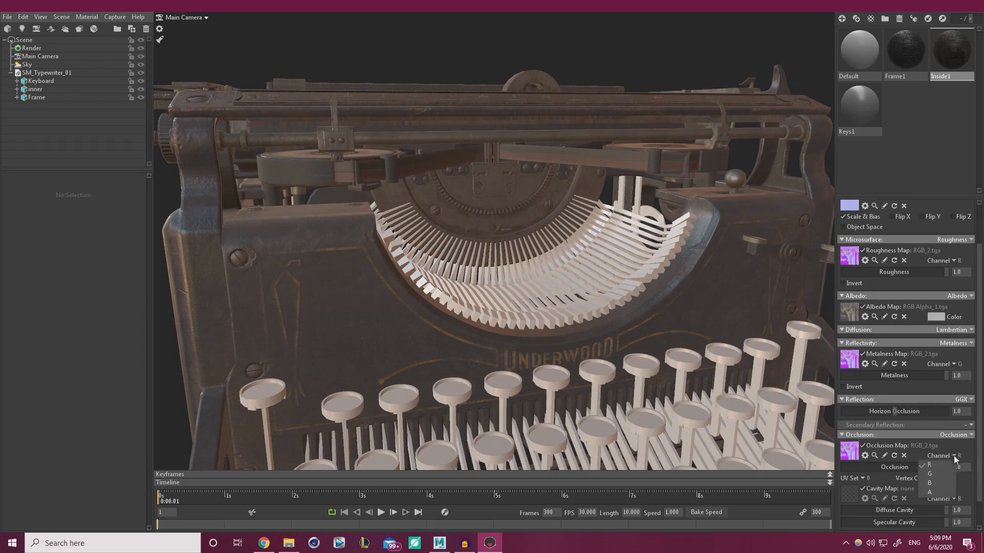
{"action": "left_click", "coordinate": [937, 484]}
{"action": "mouse_move", "coordinate": [518, 290]}
{"action": "left_mouse_down"}
{"action": "mouse_move", "coordinate": [458, 291]}
{"action": "mouse_move", "coordinate": [515, 284]}
{"action": "left_mouse_up"}
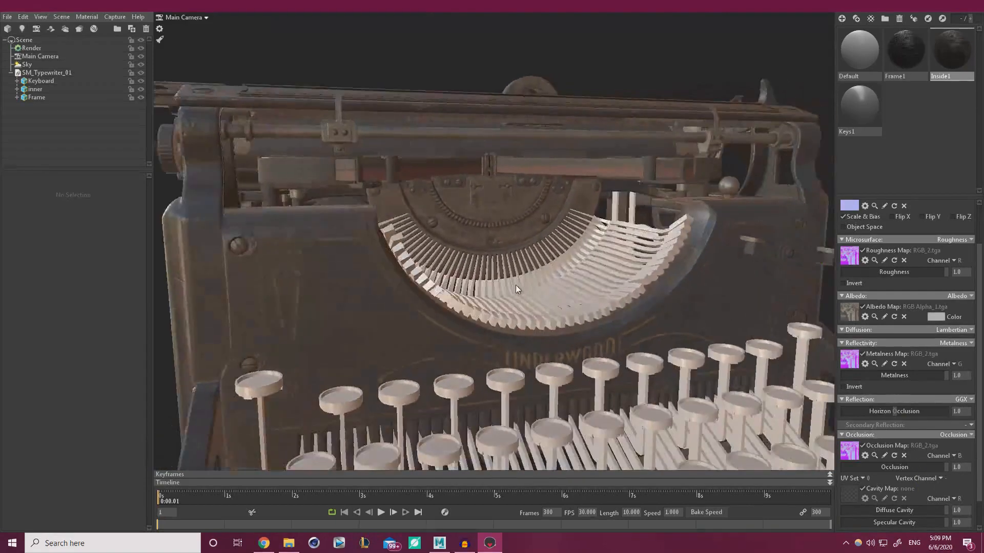
{"action": "scroll", "coordinate": [516, 285], "scroll_direction": "down", "scroll_amount": 5}
{"action": "left_click_drag", "start_coordinate": [440, 265], "coordinate": [461, 265]}
{"action": "scroll", "coordinate": [512, 307], "scroll_direction": "up", "scroll_amount": 5}
{"action": "left_click_drag", "start_coordinate": [528, 337], "coordinate": [500, 293]}
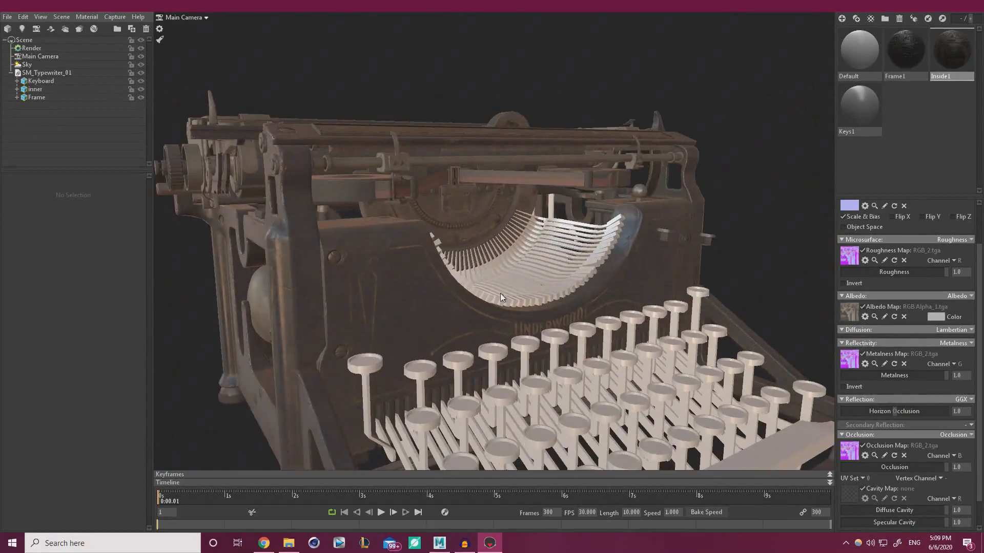
{"action": "left_click", "coordinate": [847, 121]}
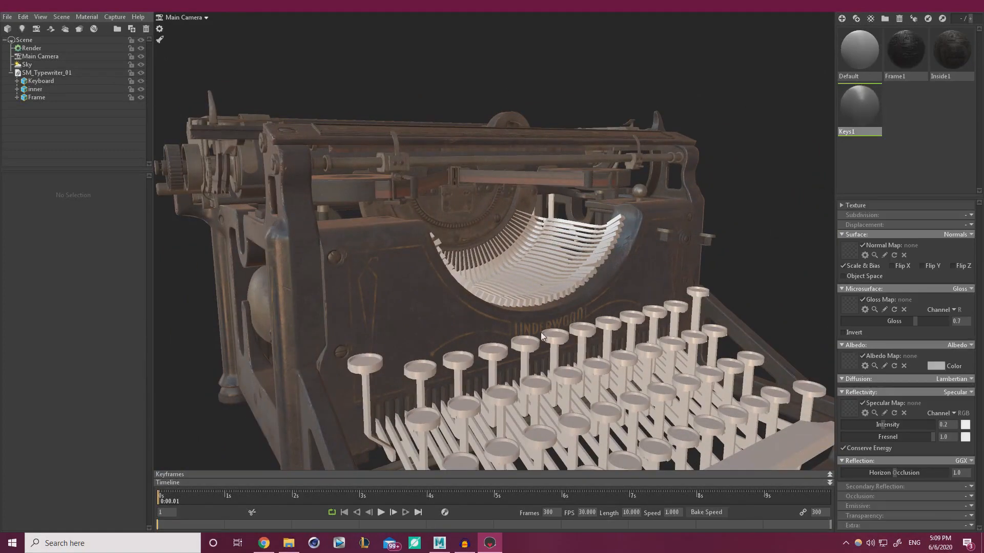
Give Keys1 the RGB Alpha_4.tga albedo and switch it to Roughness and Metalness modes
{"action": "left_click_drag", "start_coordinate": [540, 332], "coordinate": [589, 275]}
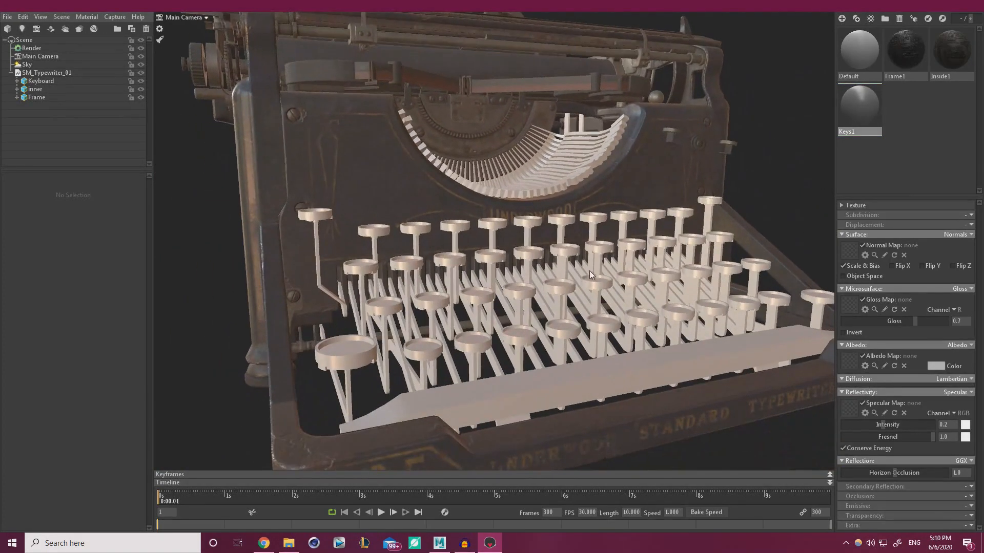
{"action": "left_click", "coordinate": [849, 358]}
{"action": "left_click_drag", "start_coordinate": [822, 360], "coordinate": [574, 379]}
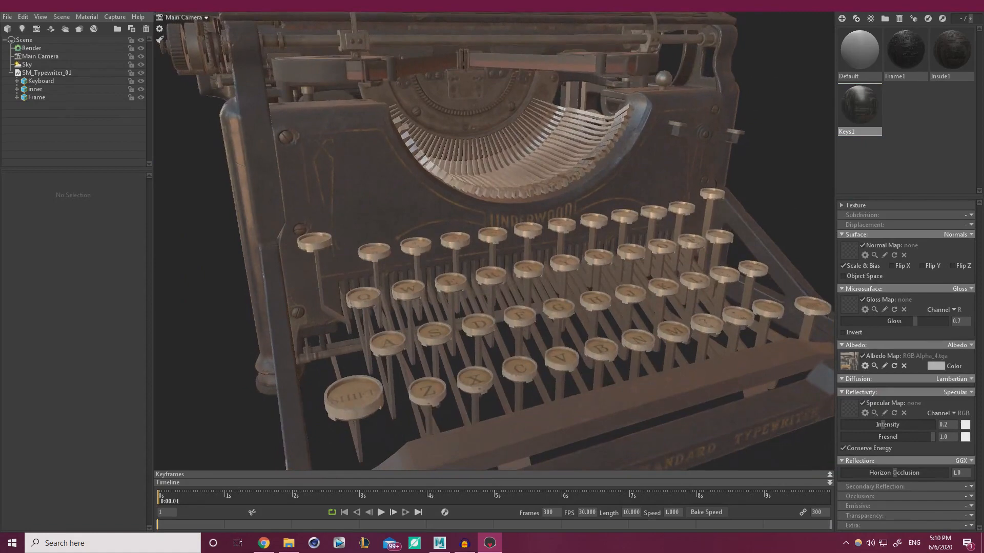
{"action": "left_click", "coordinate": [946, 290]}
{"action": "left_click", "coordinate": [942, 319]}
{"action": "left_click", "coordinate": [957, 392]}
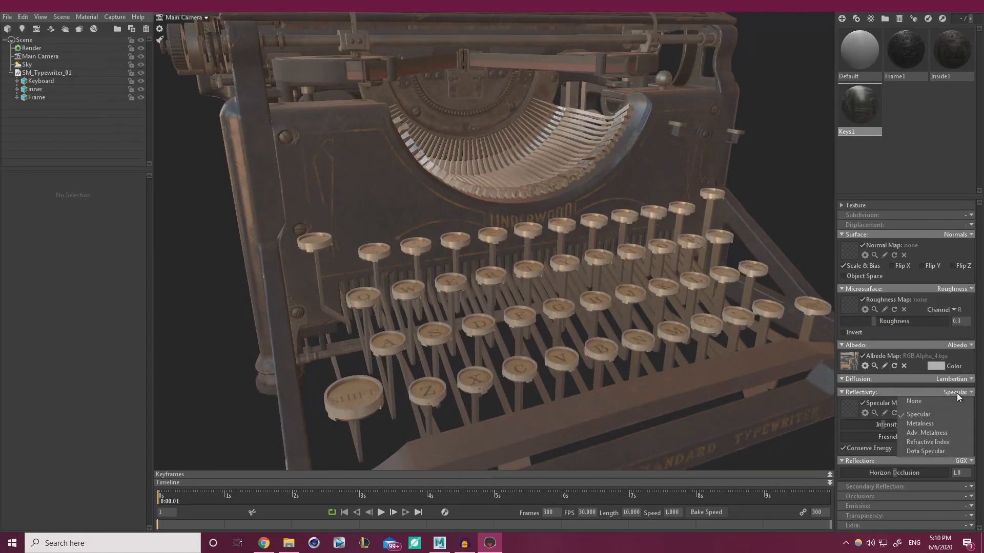
{"action": "left_click", "coordinate": [946, 423]}
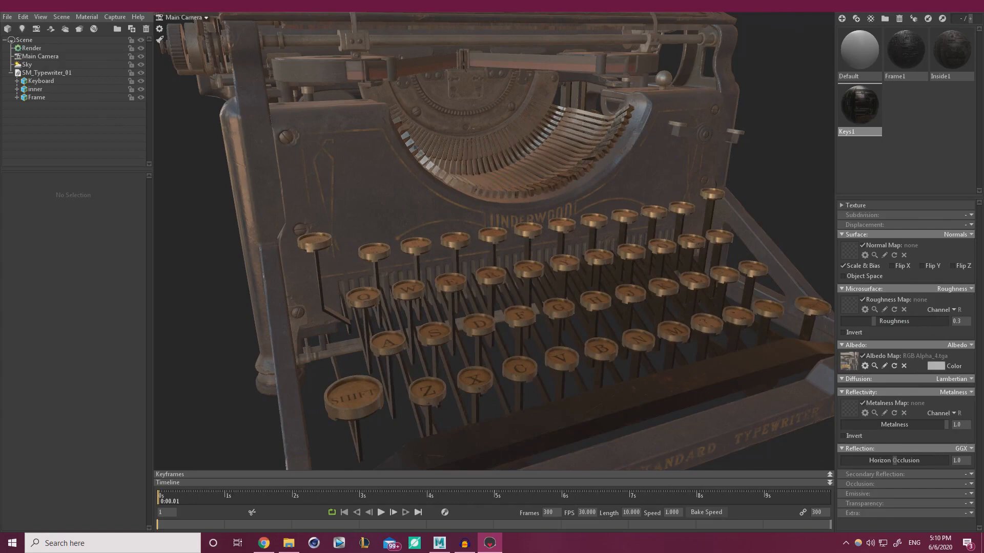
Assign RGB_5.tga as Keys1's roughness map and as its metalness map on the G channel
{"action": "left_click", "coordinate": [848, 251]}
{"action": "left_click_drag", "start_coordinate": [744, 280], "coordinate": [728, 305]}
{"action": "key", "text": "ctrl+z"}
{"action": "key", "text": "ctrl+z"}
{"action": "left_click", "coordinate": [848, 306]}
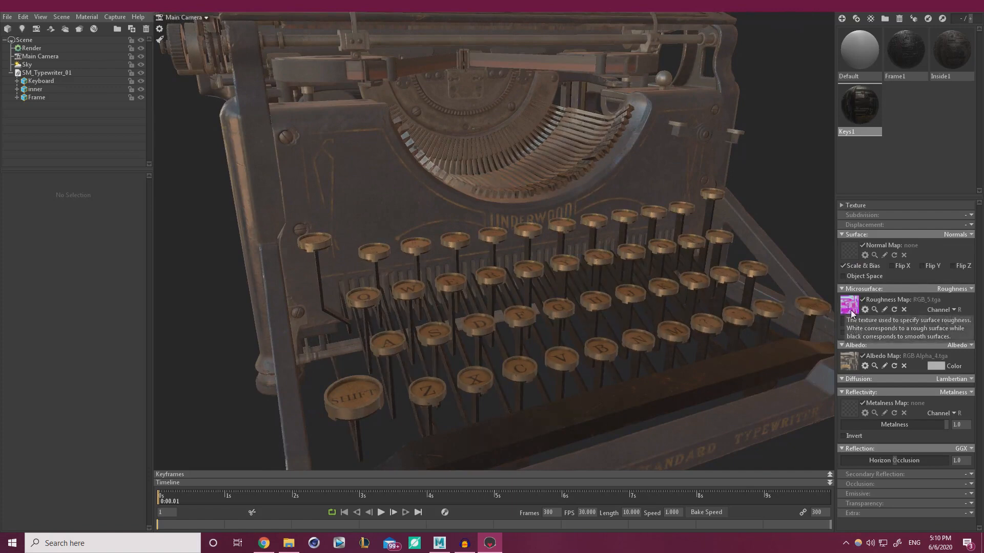
{"action": "left_click_drag", "start_coordinate": [847, 410], "coordinate": [848, 408]}
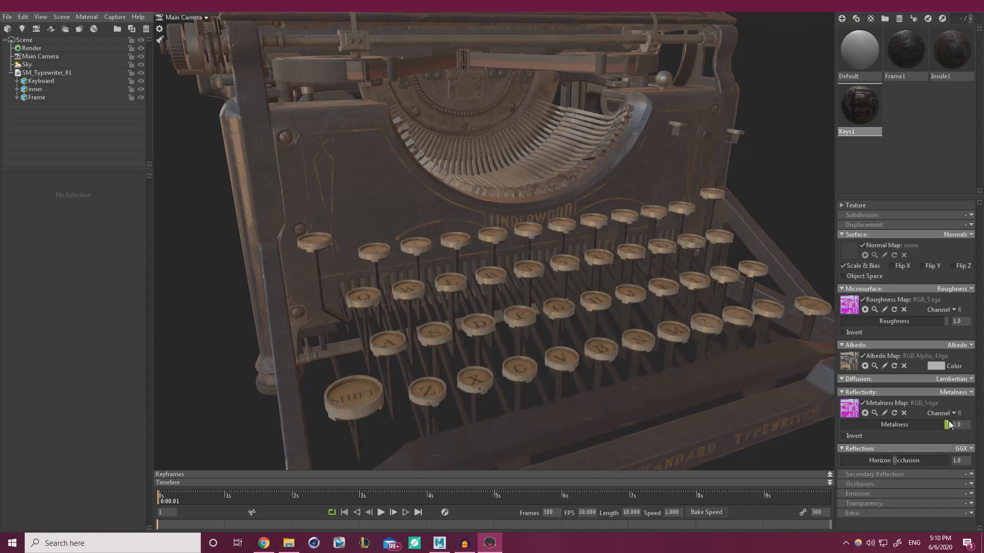
{"action": "left_click", "coordinate": [952, 413]}
{"action": "left_click", "coordinate": [944, 431]}
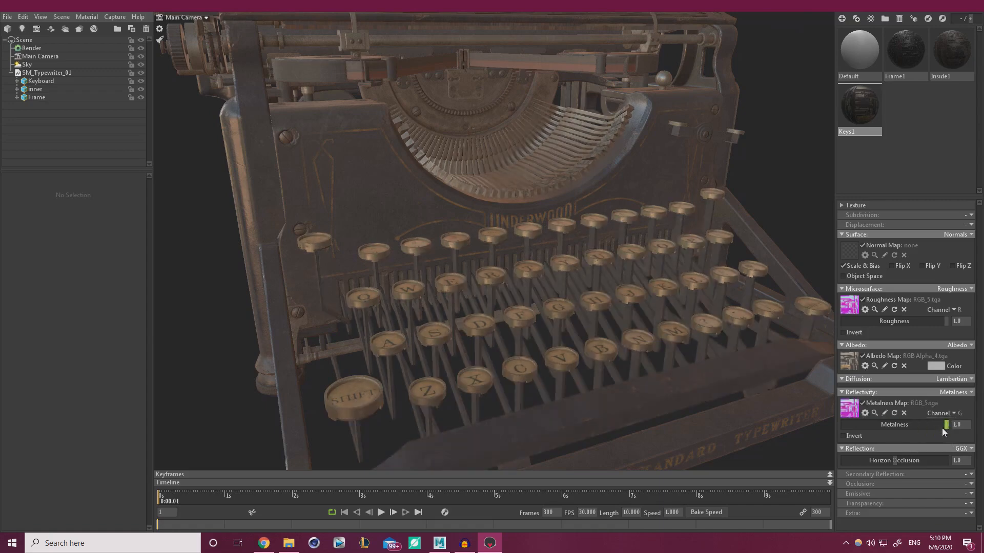
{"action": "left_click_drag", "start_coordinate": [766, 383], "coordinate": [786, 388]}
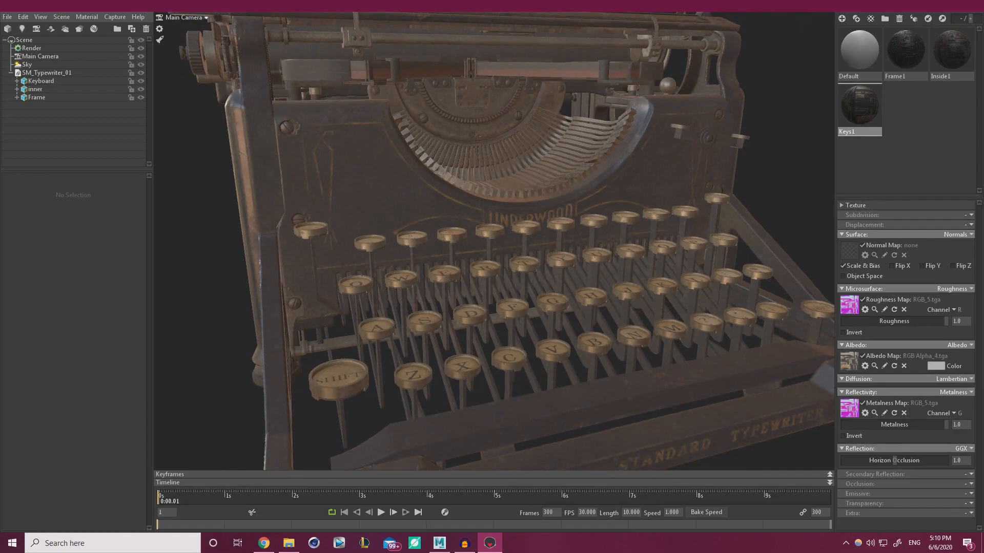
Enable occlusion on Keys1 using RGB_5.tga's B channel
{"action": "left_click", "coordinate": [971, 484]}
{"action": "left_click", "coordinate": [940, 505]}
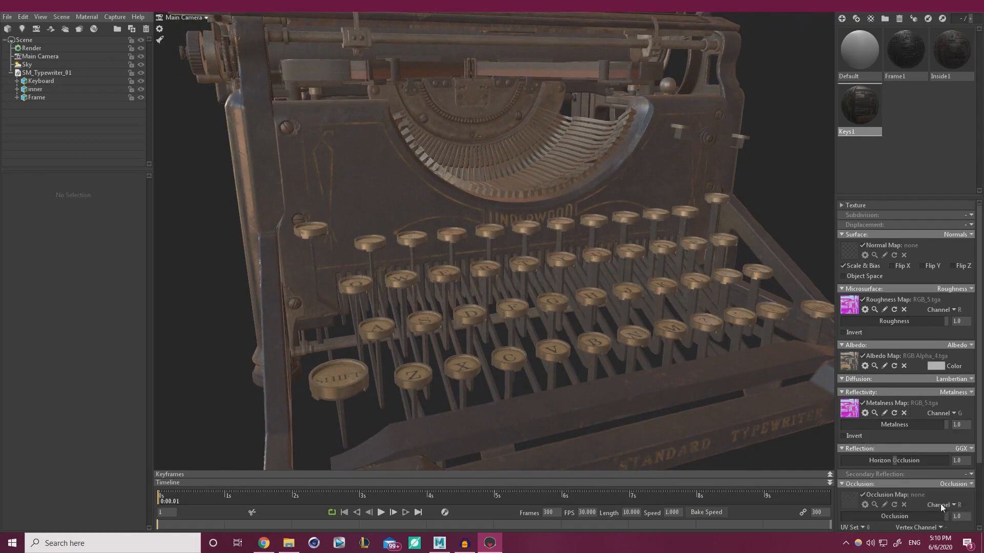
{"action": "left_click_drag", "start_coordinate": [982, 464], "coordinate": [852, 502]}
{"action": "left_click", "coordinate": [955, 506]}
{"action": "left_click", "coordinate": [943, 486]}
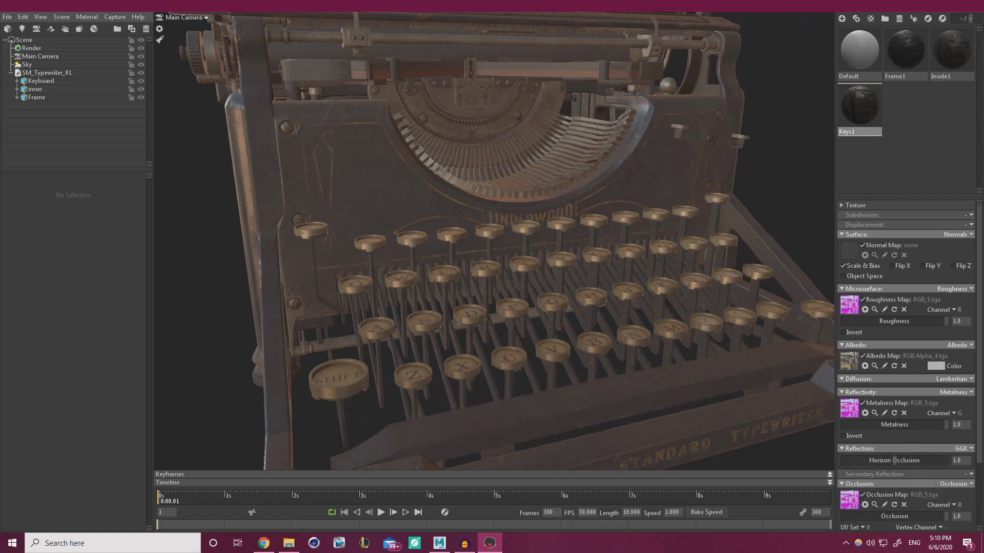
Set RGB_1_6.tga as the Keys1 normal map and zoom out to view the whole typewriter
{"action": "left_click_drag", "start_coordinate": [983, 291], "coordinate": [856, 259]}
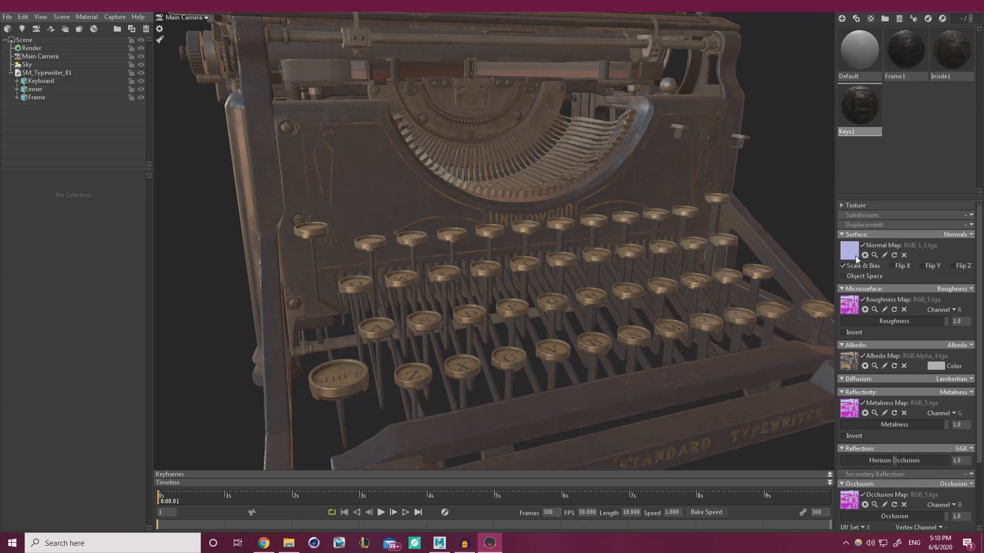
{"action": "left_click_drag", "start_coordinate": [664, 242], "coordinate": [546, 241]}
{"action": "right_click_drag", "start_coordinate": [546, 240], "coordinate": [438, 180]}
{"action": "left_click_drag", "start_coordinate": [437, 180], "coordinate": [524, 199]}
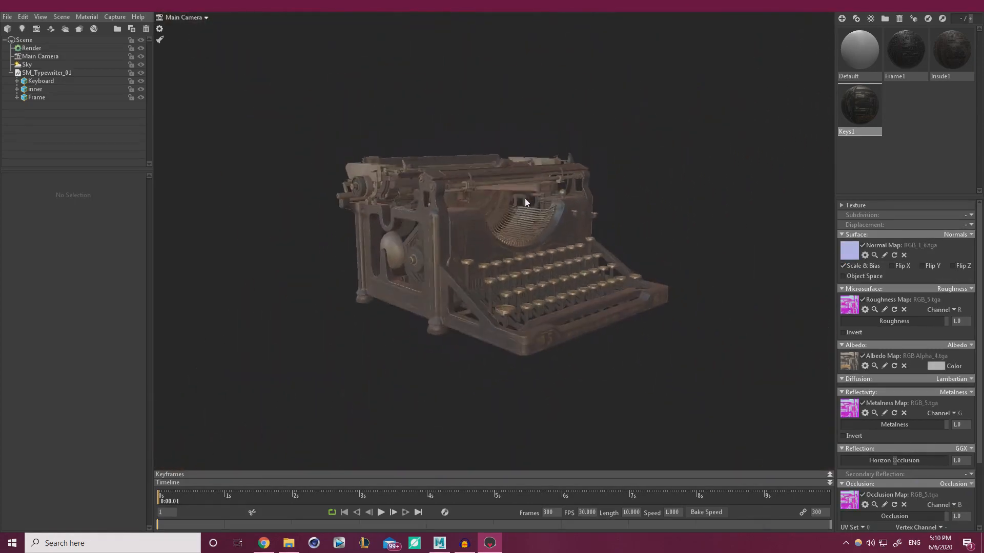
{"action": "right_click_drag", "start_coordinate": [524, 199], "coordinate": [577, 297]}
{"action": "left_click_drag", "start_coordinate": [576, 297], "coordinate": [507, 250]}
{"action": "right_click_drag", "start_coordinate": [507, 250], "coordinate": [446, 205]}
{"action": "left_click_drag", "start_coordinate": [446, 205], "coordinate": [521, 244]}
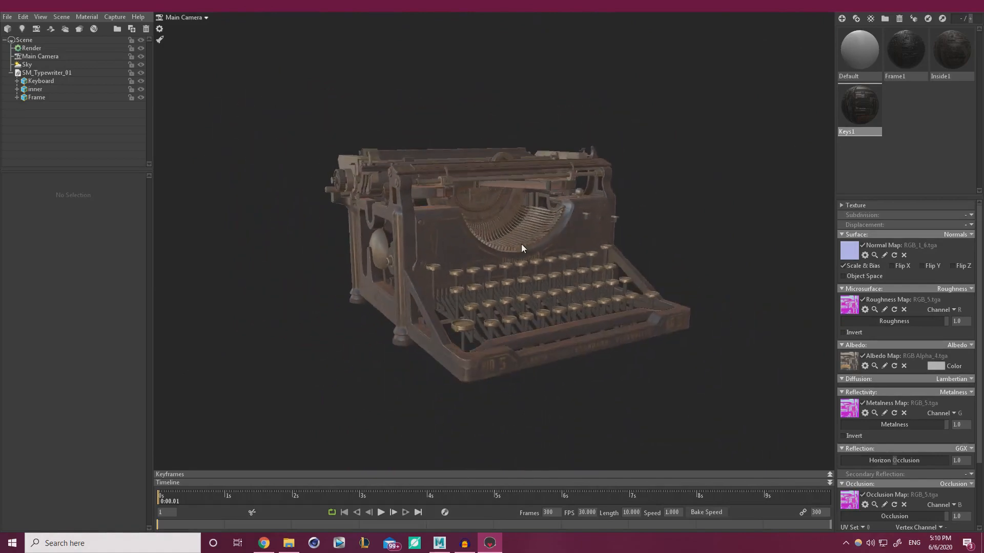
Save the scene under the name Typewriter
{"action": "left_click", "coordinate": [7, 16]}
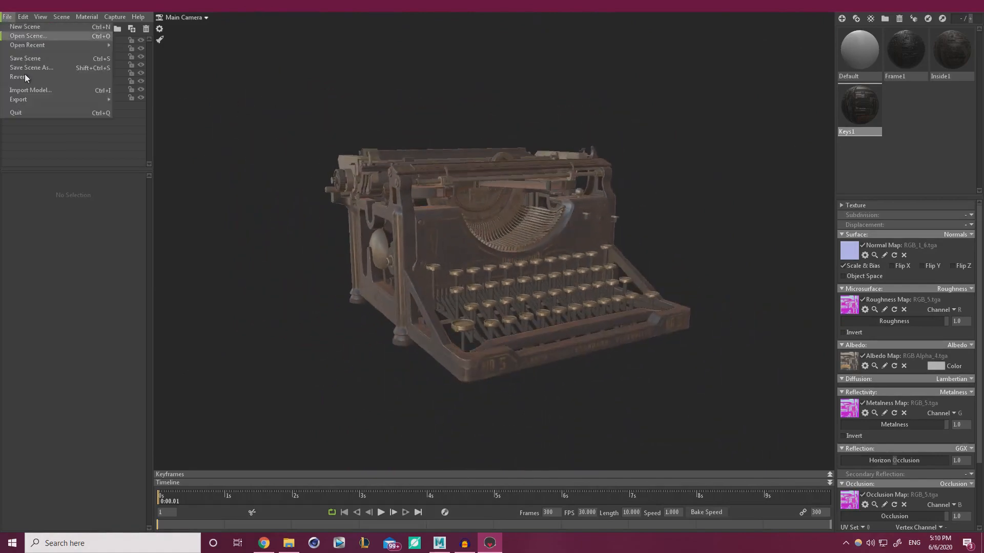
{"action": "left_click", "coordinate": [48, 67]}
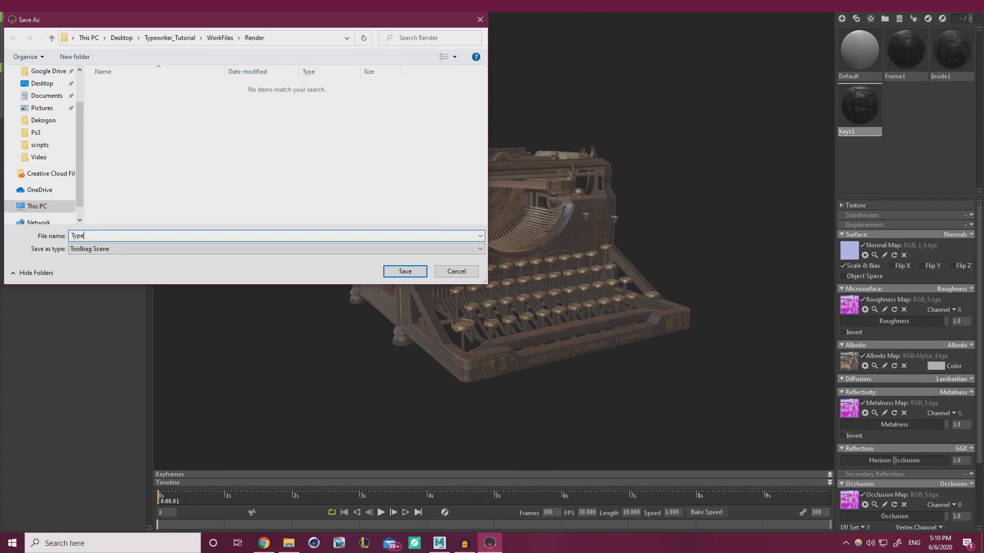
{"action": "type", "text": "rite"}
{"action": "key", "text": "Return"}
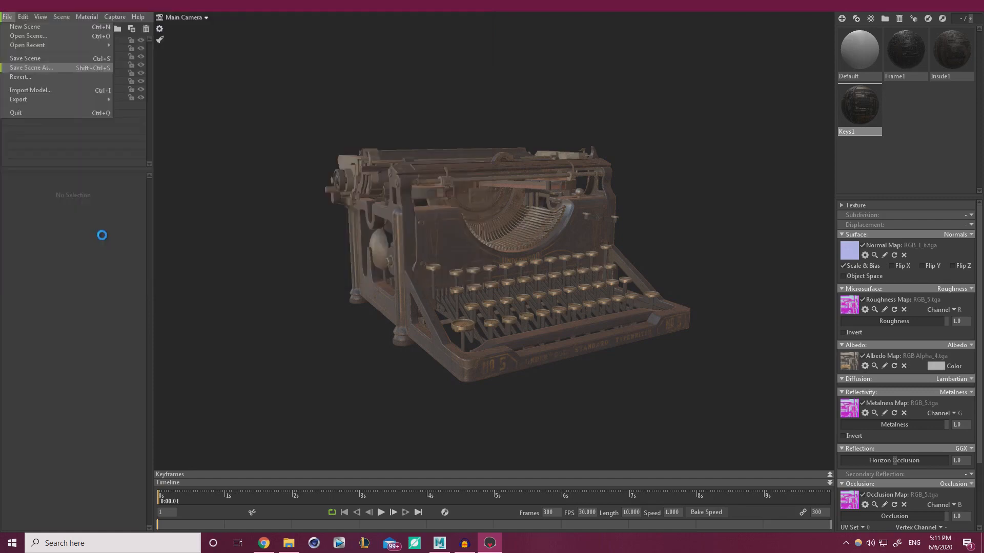
Reopen the recent Typewriter.tbscene and inspect the textured type bars up close
{"action": "left_click", "coordinate": [6, 18]}
{"action": "mouse_move", "coordinate": [31, 45]}
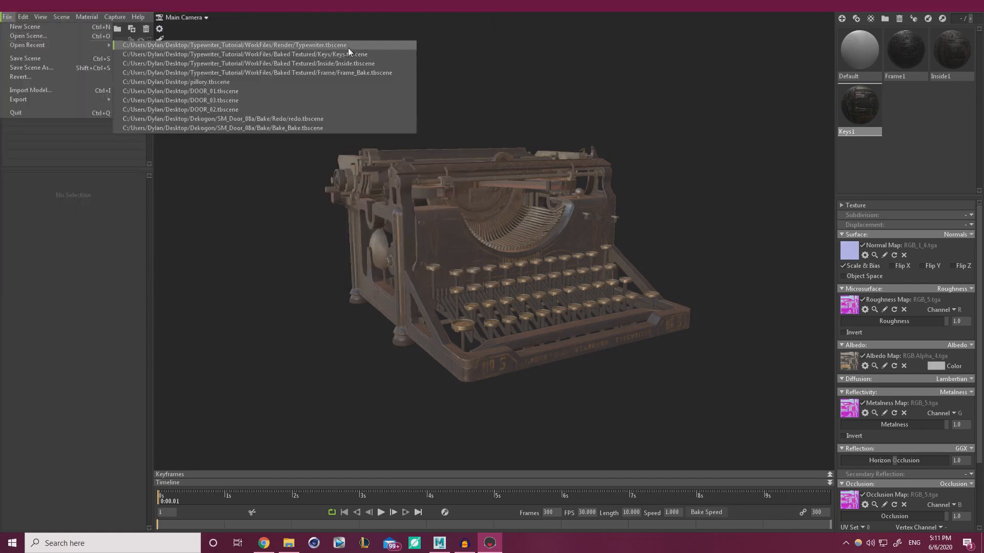
{"action": "left_click", "coordinate": [306, 45]}
{"action": "mouse_move", "coordinate": [480, 289]}
{"action": "left_mouse_down"}
{"action": "mouse_move", "coordinate": [518, 320]}
{"action": "mouse_move", "coordinate": [719, 303]}
{"action": "mouse_move", "coordinate": [537, 312]}
{"action": "mouse_move", "coordinate": [482, 285]}
{"action": "left_mouse_up"}
{"action": "scroll", "coordinate": [485, 284], "scroll_direction": "up", "scroll_amount": 6}
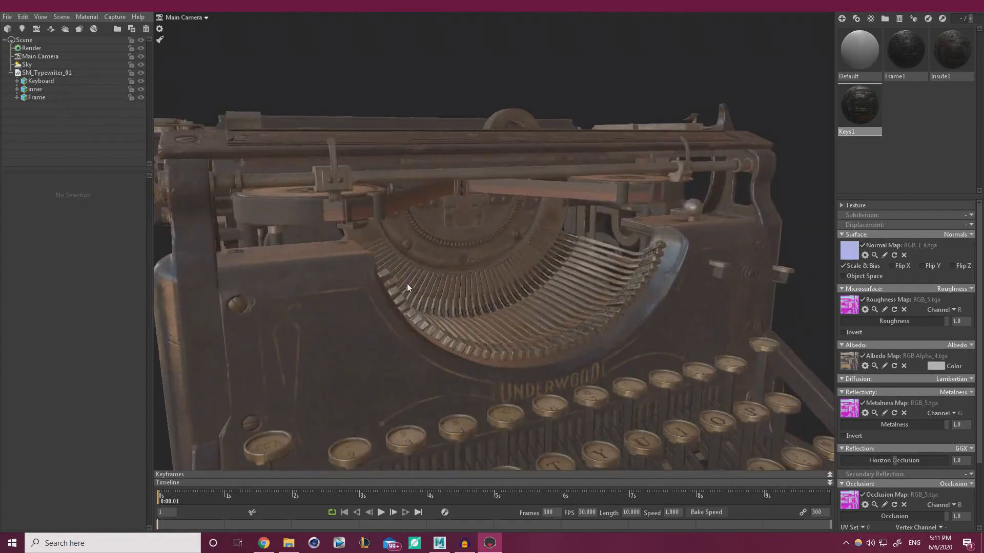
{"action": "left_click_drag", "start_coordinate": [407, 283], "coordinate": [449, 291]}
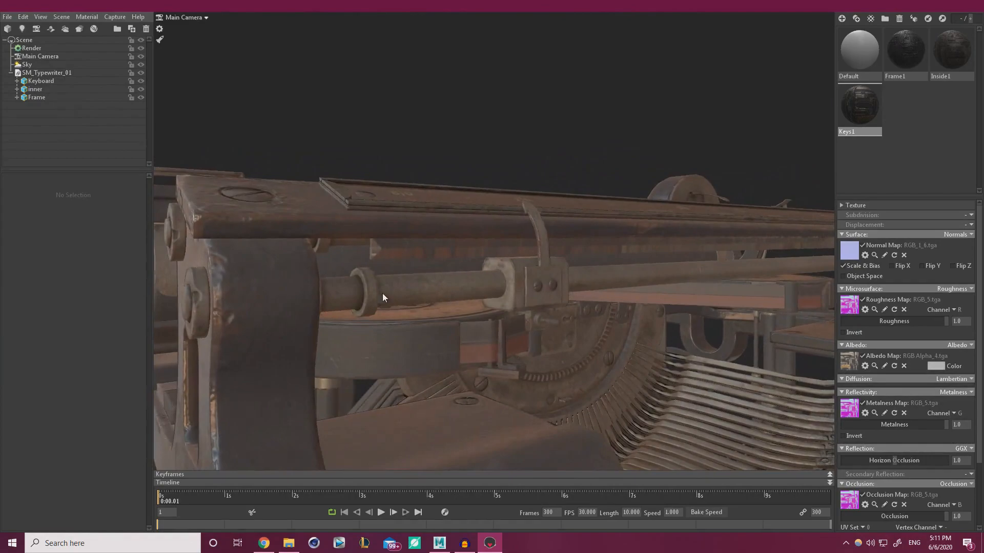
{"action": "scroll", "coordinate": [382, 297], "scroll_direction": "down", "scroll_amount": 5}
{"action": "left_click", "coordinate": [439, 543]}
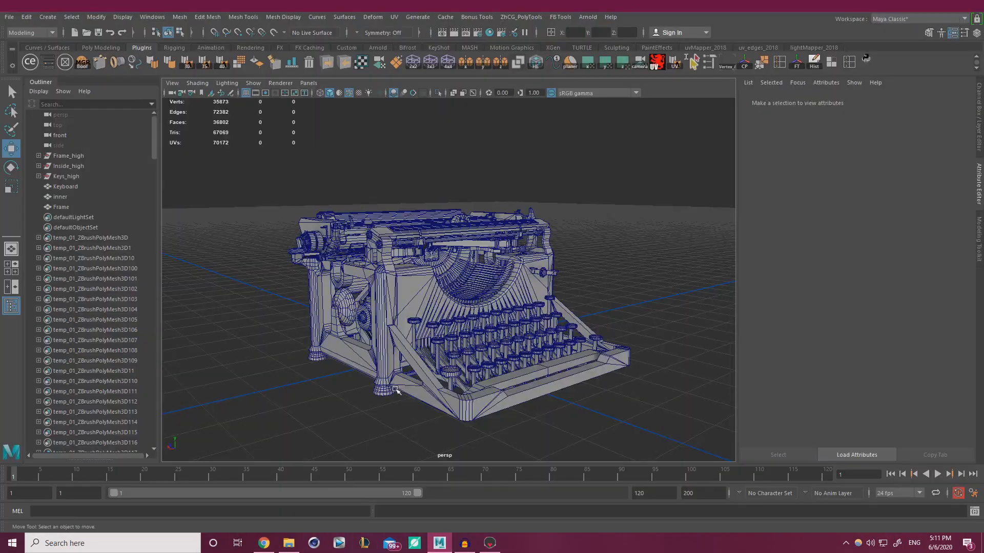
Zoom in on the carriage and select the inner mesh in face mode
{"action": "right_click_drag", "start_coordinate": [335, 246], "coordinate": [507, 298], "text": "alt"}
{"action": "middle_click_drag", "start_coordinate": [507, 298], "coordinate": [492, 369], "text": "alt"}
{"action": "right_click_drag", "start_coordinate": [349, 266], "coordinate": [436, 292], "text": "alt"}
{"action": "left_click_drag", "start_coordinate": [333, 277], "coordinate": [378, 233], "text": "alt"}
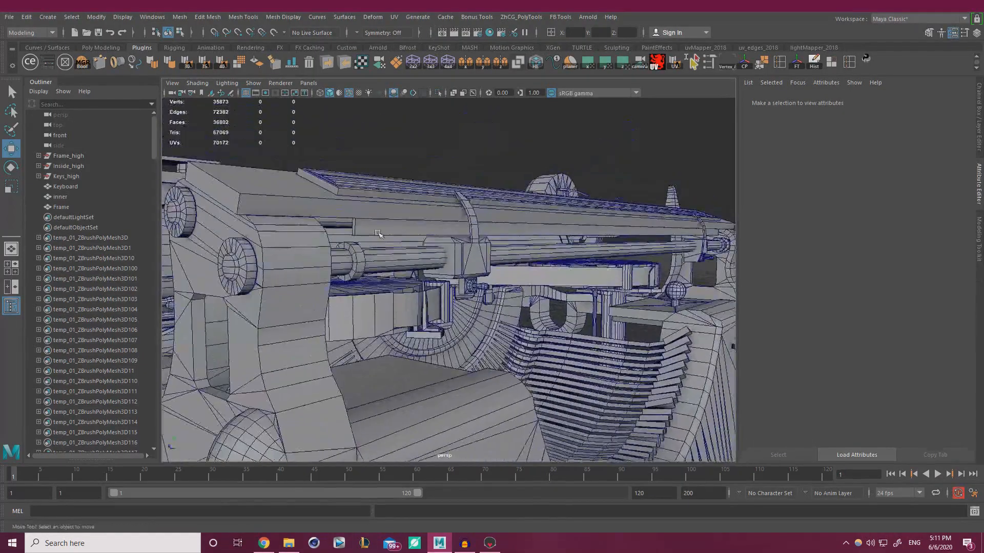
{"action": "left_click", "coordinate": [378, 233]}
{"action": "right_click_drag", "start_coordinate": [620, 138], "coordinate": [624, 162]}
Select three five-face strips on the carriage and delete the 15 faces
{"action": "double_click", "coordinate": [374, 231]}
{"action": "key", "text": "f"}
{"action": "left_click_drag", "start_coordinate": [345, 300], "coordinate": [451, 290], "text": "alt"}
{"action": "right_click_drag", "start_coordinate": [451, 290], "coordinate": [482, 293], "text": "alt"}
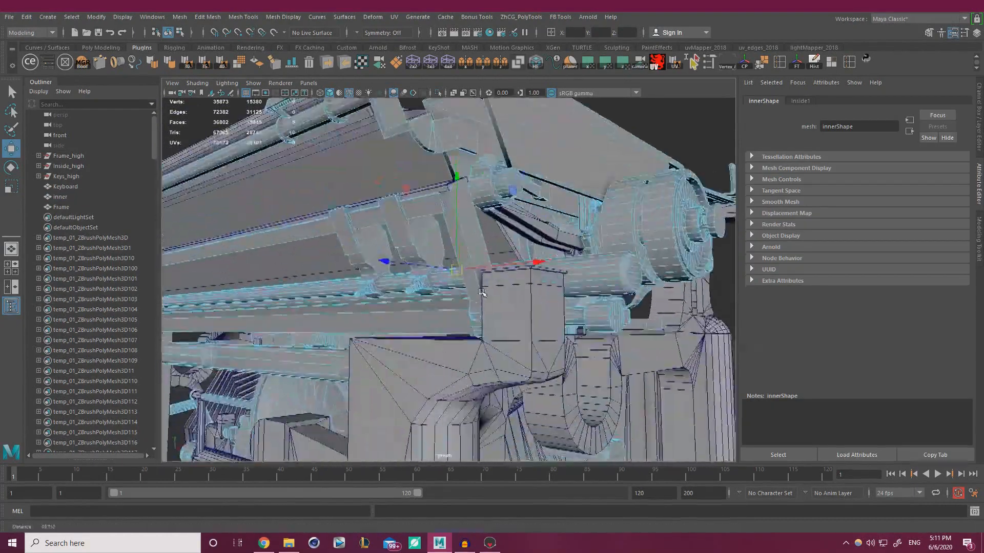
{"action": "left_click_drag", "start_coordinate": [482, 292], "coordinate": [479, 328], "text": "alt"}
{"action": "left_click", "coordinate": [696, 319], "text": "shift"}
{"action": "double_click", "coordinate": [539, 301], "text": "shift"}
{"action": "key", "text": "Delete"}
Zoom out to the whole typewriter, return to Object Mode and clear the selection
{"action": "scroll", "coordinate": [539, 302], "scroll_direction": "down", "scroll_amount": 6}
{"action": "scroll", "coordinate": [479, 328], "scroll_direction": "down", "scroll_amount": 2}
{"action": "right_click_drag", "start_coordinate": [441, 185], "coordinate": [491, 169]}
{"action": "left_click", "coordinate": [605, 226]}
{"action": "key", "text": "ctrl+a"}
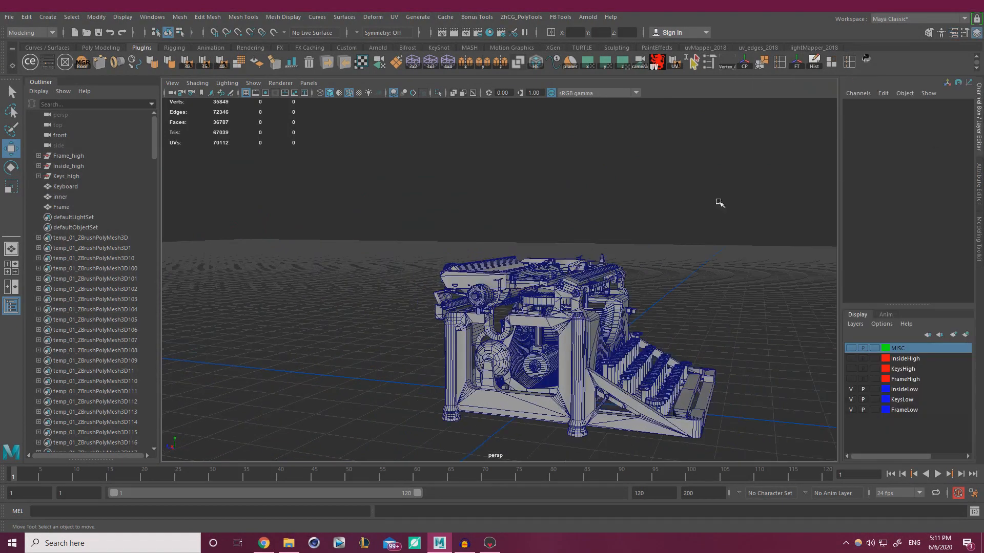
Export the selected Keyboard, inner and Frame meshes over SM_Typewriter_01.fbx, replacing it
{"action": "left_click_drag", "start_coordinate": [534, 233], "coordinate": [499, 244], "text": "alt"}
{"action": "scroll", "coordinate": [499, 243], "scroll_direction": "down", "scroll_amount": 3}
{"action": "left_click_drag", "start_coordinate": [356, 408], "coordinate": [720, 153]}
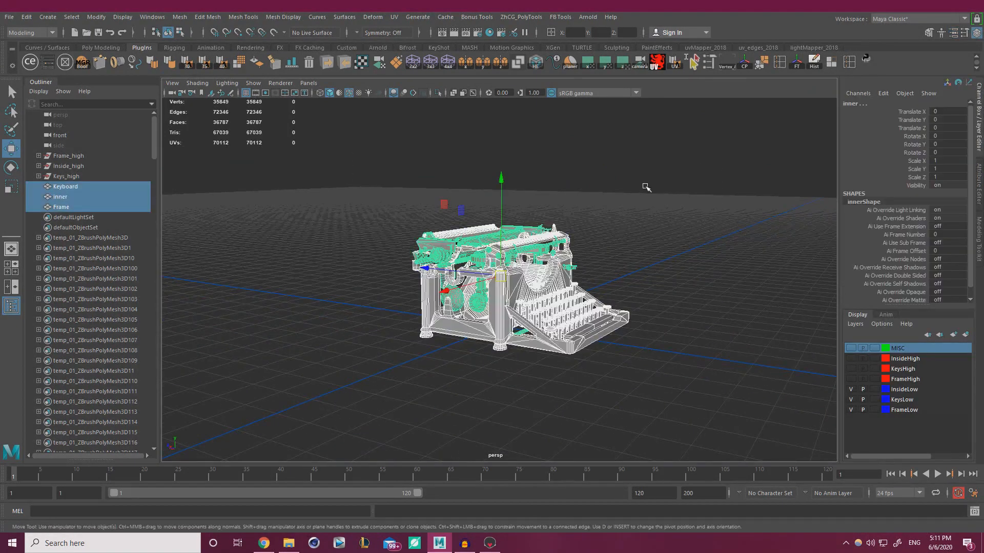
{"action": "left_click_drag", "start_coordinate": [701, 405], "coordinate": [327, 149]}
{"action": "left_click", "coordinate": [9, 17]}
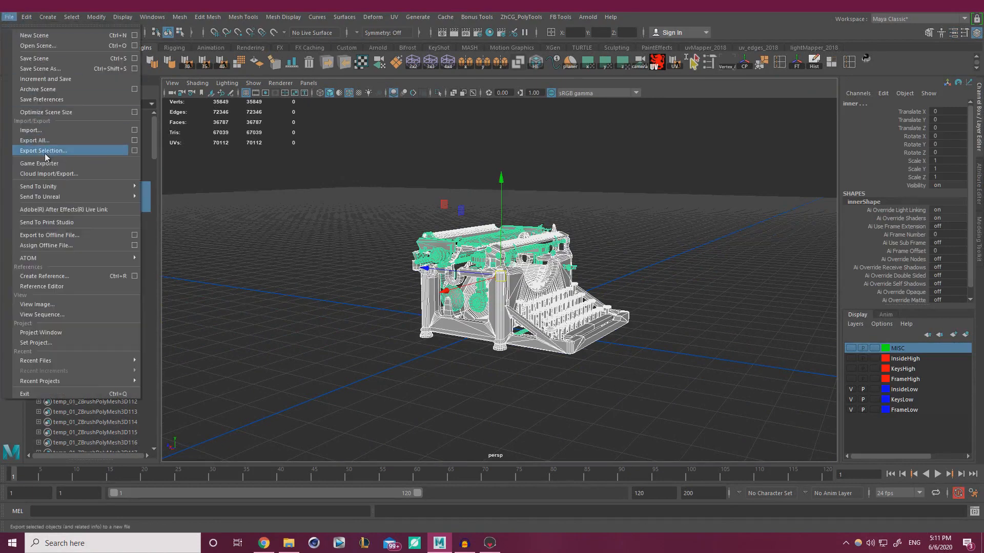
{"action": "left_click", "coordinate": [44, 149]}
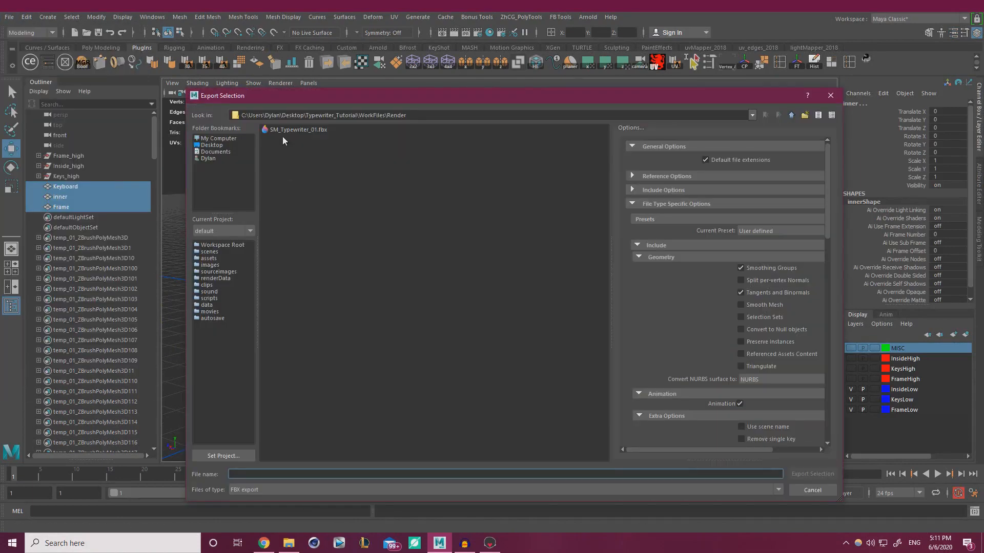
{"action": "left_click", "coordinate": [812, 474]}
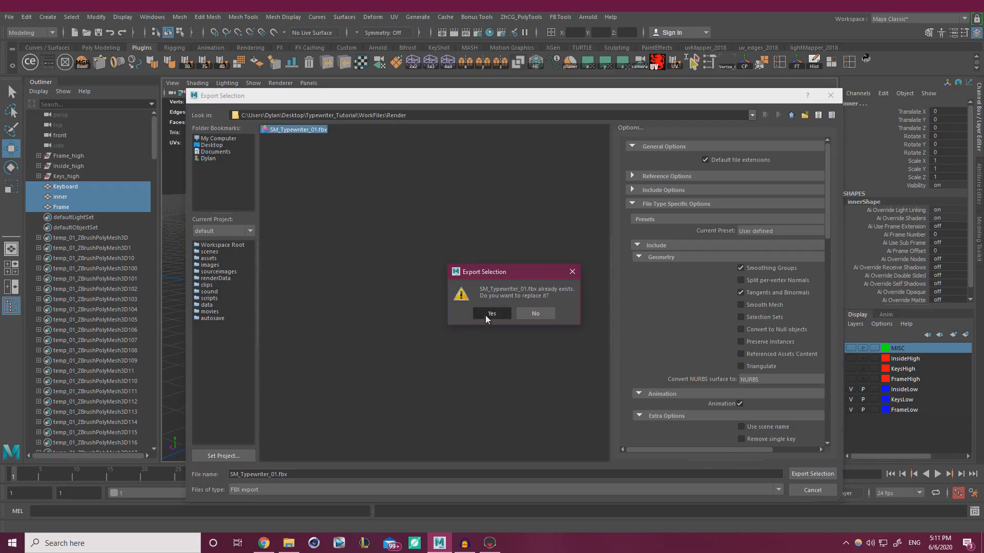
{"action": "left_click", "coordinate": [489, 314]}
{"action": "left_click", "coordinate": [354, 392]}
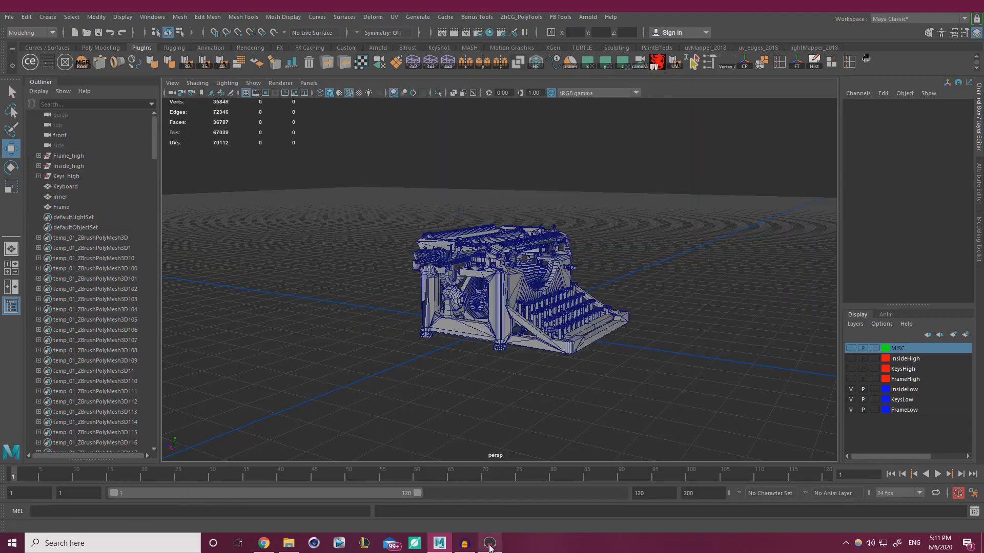
Back in Marmoset Toolbag, inspect the textured typewriter around the ribbon spool and typebars
{"action": "left_click", "coordinate": [490, 545]}
{"action": "right_click_drag", "start_coordinate": [461, 233], "coordinate": [538, 283], "text": "alt"}
{"action": "left_click_drag", "start_coordinate": [537, 283], "coordinate": [351, 248], "text": "alt"}
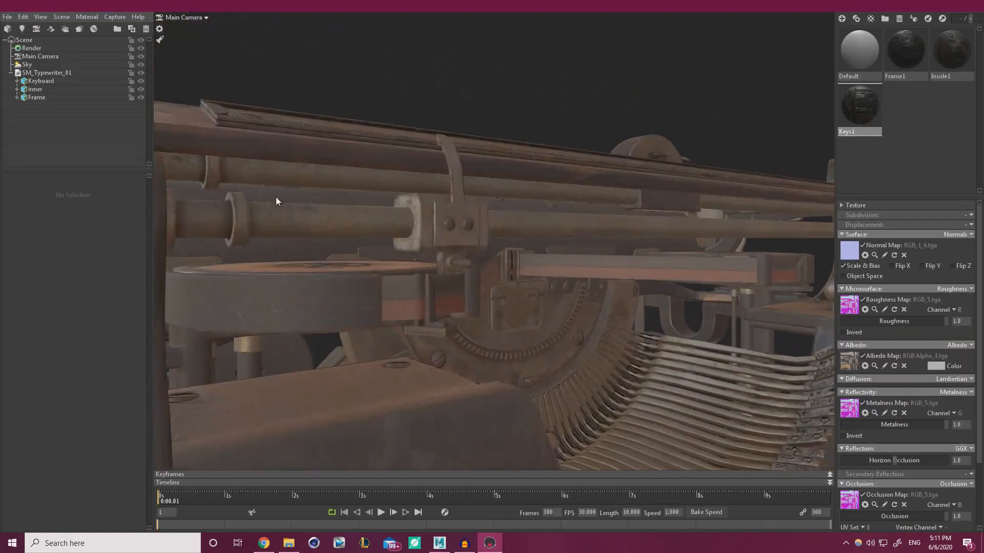
{"action": "right_click_drag", "start_coordinate": [351, 249], "coordinate": [652, 154], "text": "alt"}
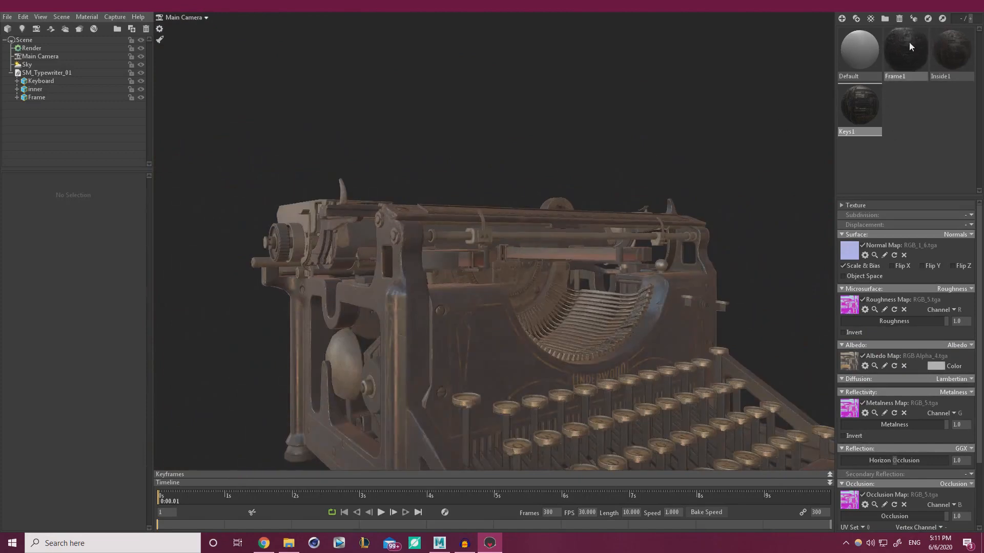
Orbit to the typewriter's rear, then scroll to the ArtStation portfolio grid in Chrome
{"action": "left_click_drag", "start_coordinate": [530, 304], "coordinate": [542, 276]}
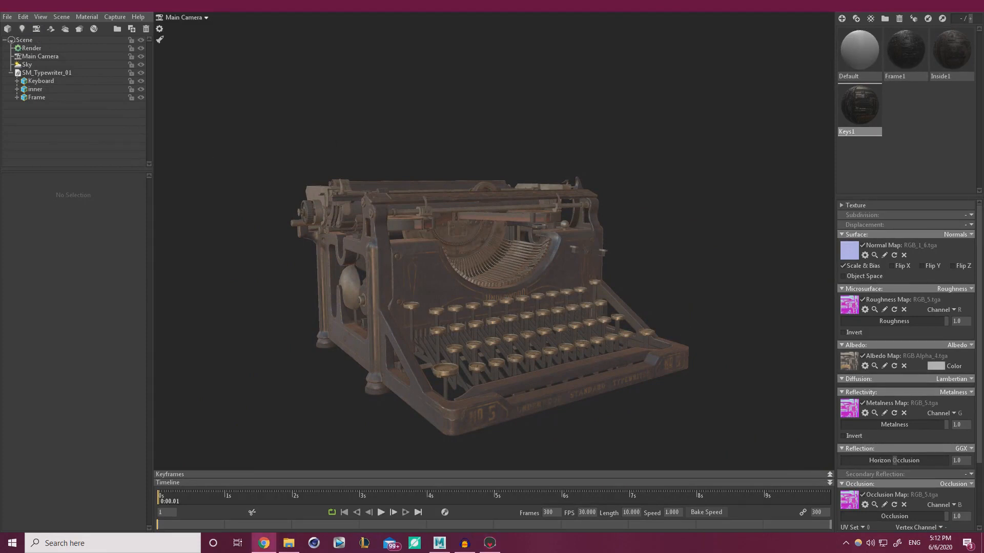
{"action": "left_click", "coordinate": [263, 543]}
{"action": "scroll", "coordinate": [494, 251], "scroll_direction": "down", "scroll_amount": 5}
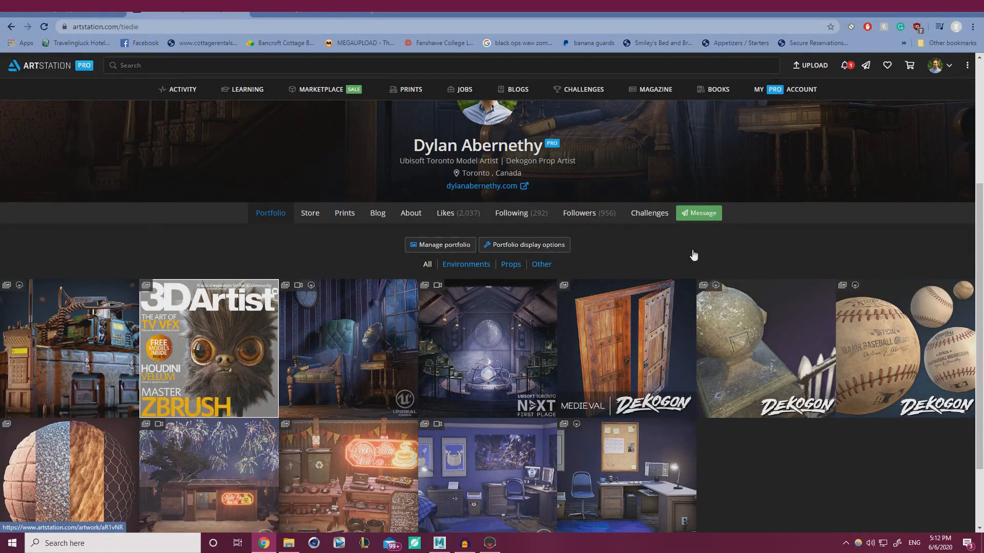
Open the Military Radio Action Diorama artwork from the portfolio grid
{"action": "left_click", "coordinate": [109, 328]}
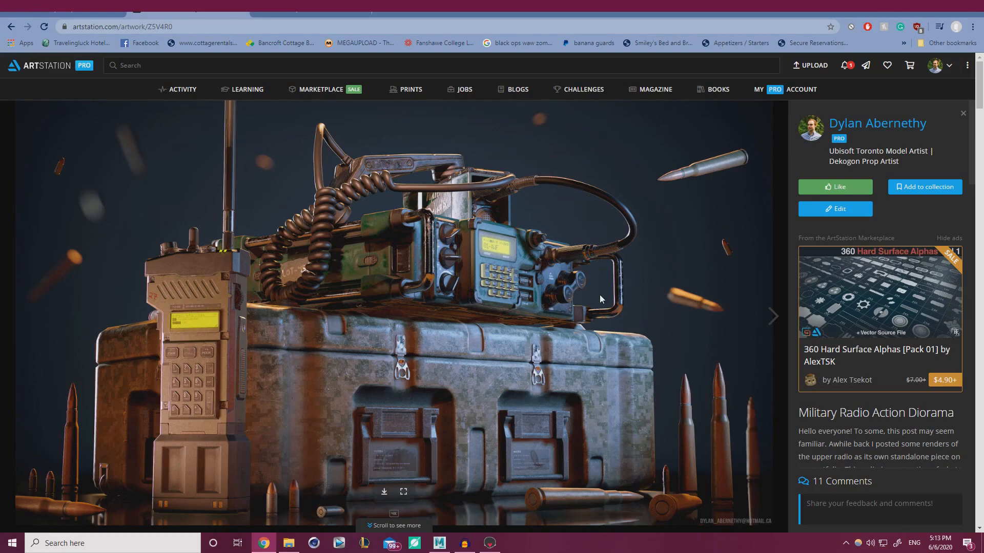
Scroll through the radio artwork, then show the artist profile's liked artworks
{"action": "scroll", "coordinate": [606, 282], "scroll_direction": "down", "scroll_amount": 8}
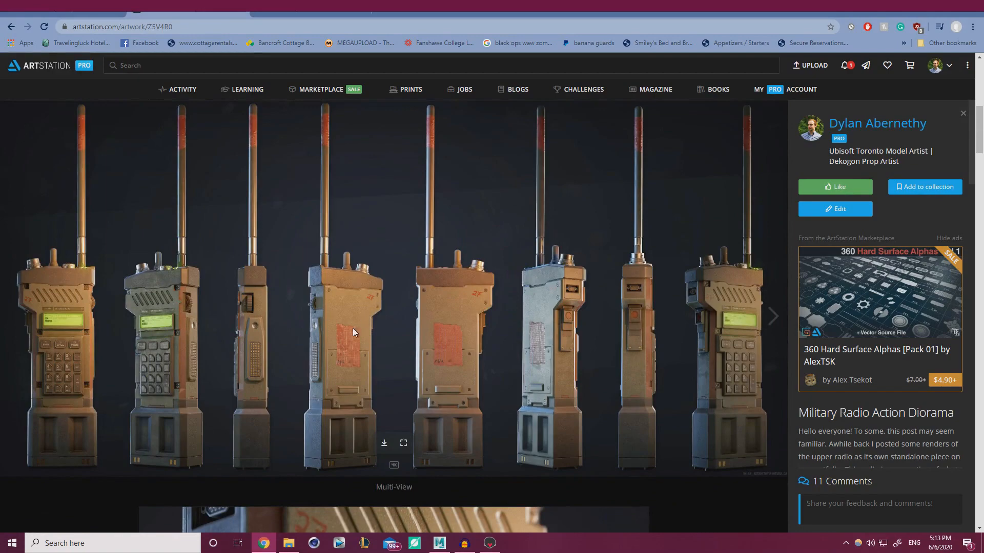
{"action": "scroll", "coordinate": [401, 367], "scroll_direction": "down", "scroll_amount": 12}
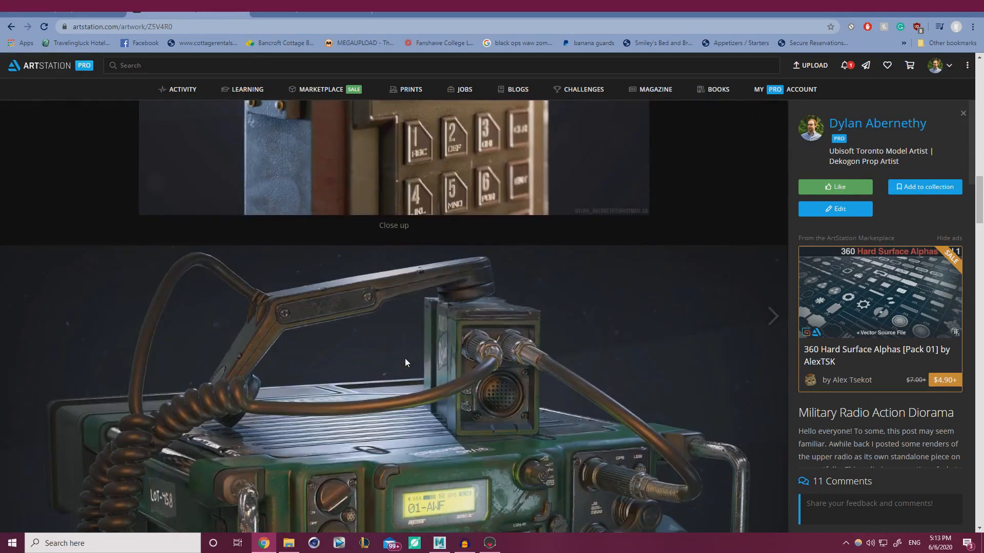
{"action": "scroll", "coordinate": [405, 357], "scroll_direction": "down", "scroll_amount": 15}
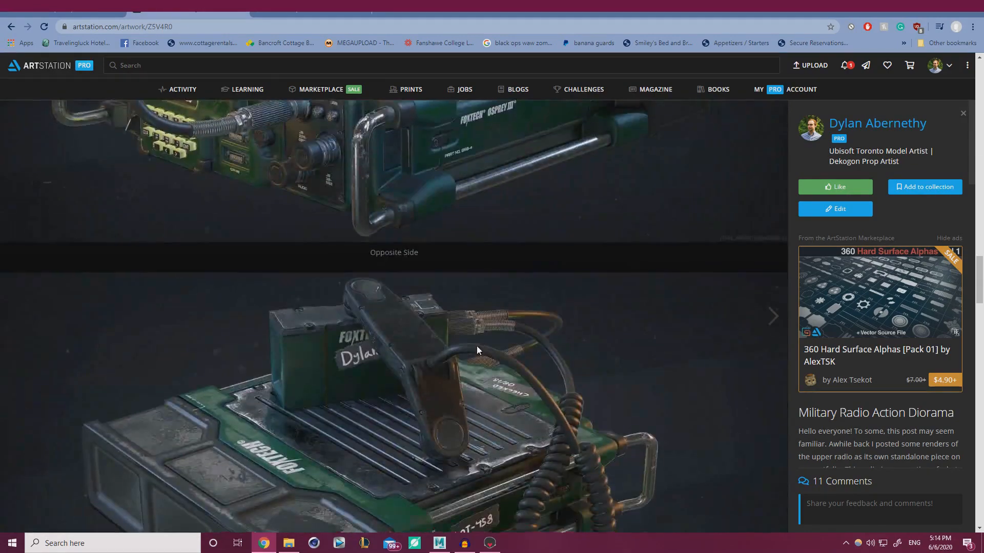
{"action": "scroll", "coordinate": [477, 346], "scroll_direction": "down", "scroll_amount": 6}
{"action": "left_click", "coordinate": [812, 131]}
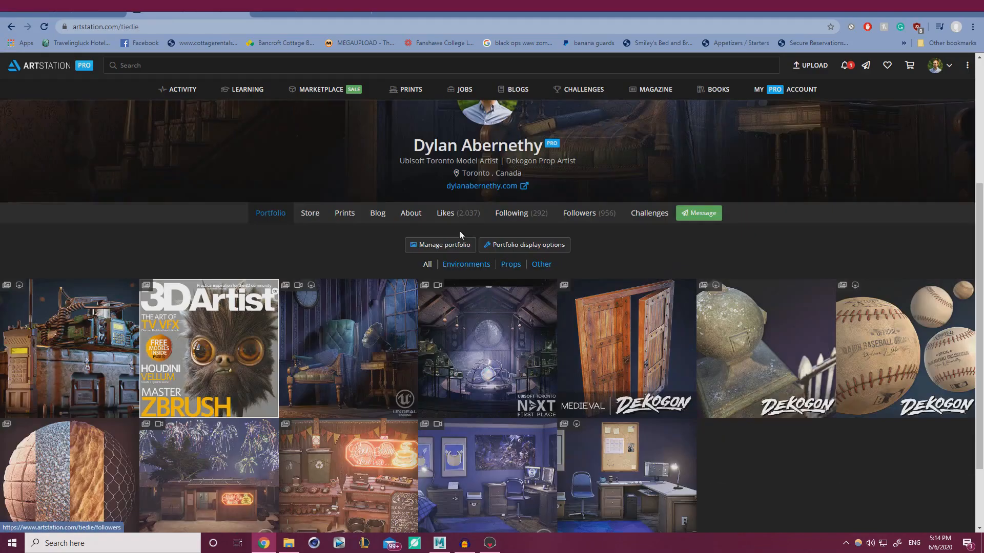
{"action": "left_click", "coordinate": [445, 213]}
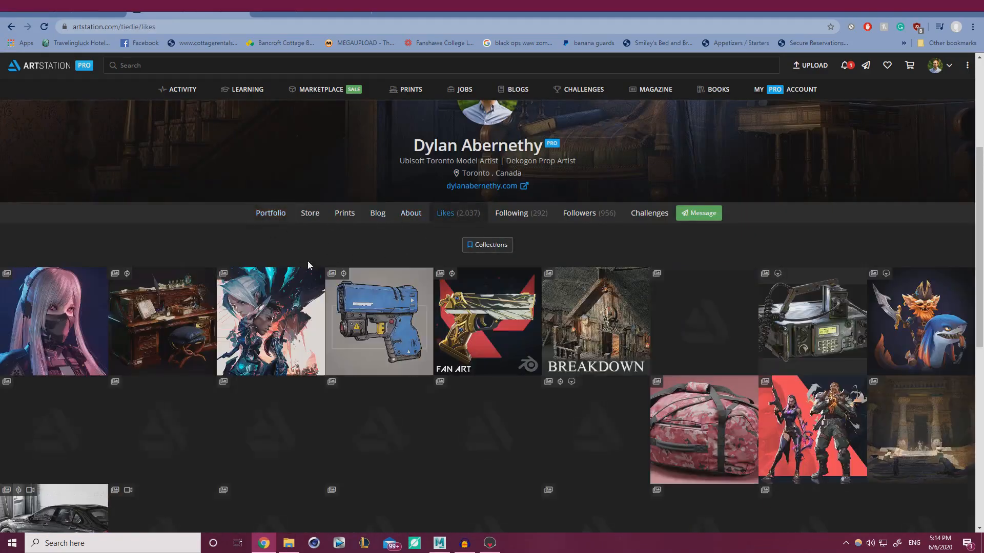
Browse the liked artworks and open the Call of Duty AUG artwork
{"action": "scroll", "coordinate": [307, 260], "scroll_direction": "down", "scroll_amount": 5}
{"action": "scroll", "coordinate": [315, 259], "scroll_direction": "down", "scroll_amount": 6}
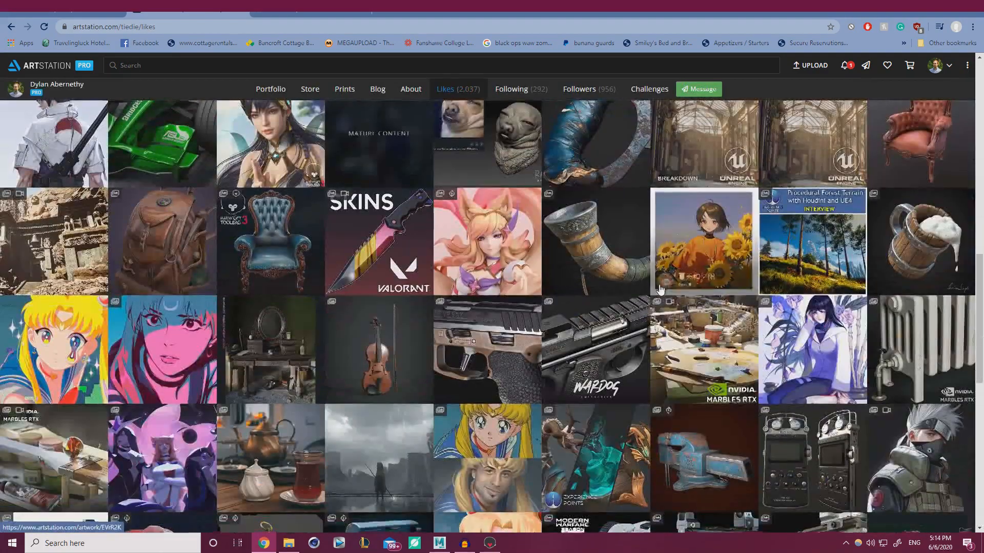
{"action": "scroll", "coordinate": [660, 290], "scroll_direction": "down", "scroll_amount": 2}
{"action": "scroll", "coordinate": [594, 328], "scroll_direction": "down", "scroll_amount": 2}
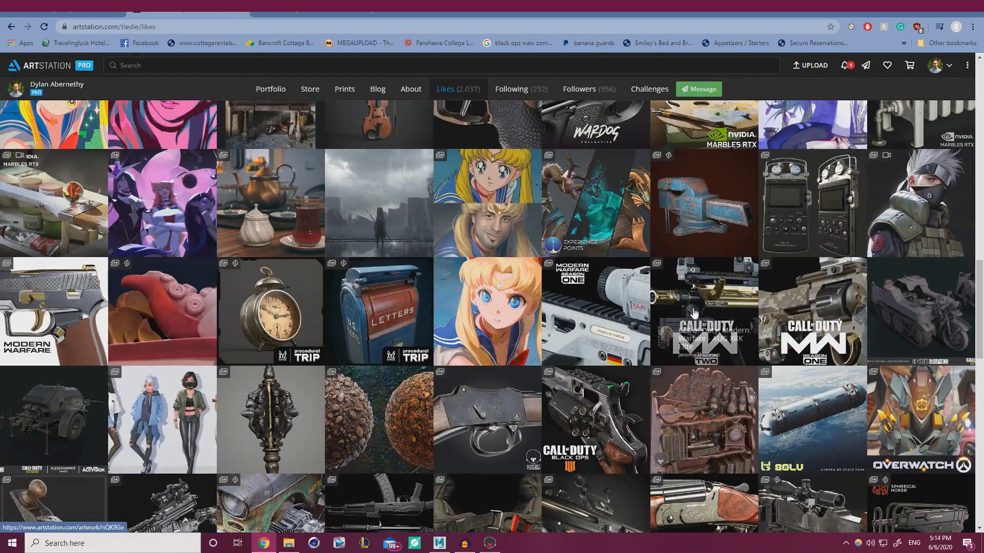
{"action": "left_click", "coordinate": [662, 298]}
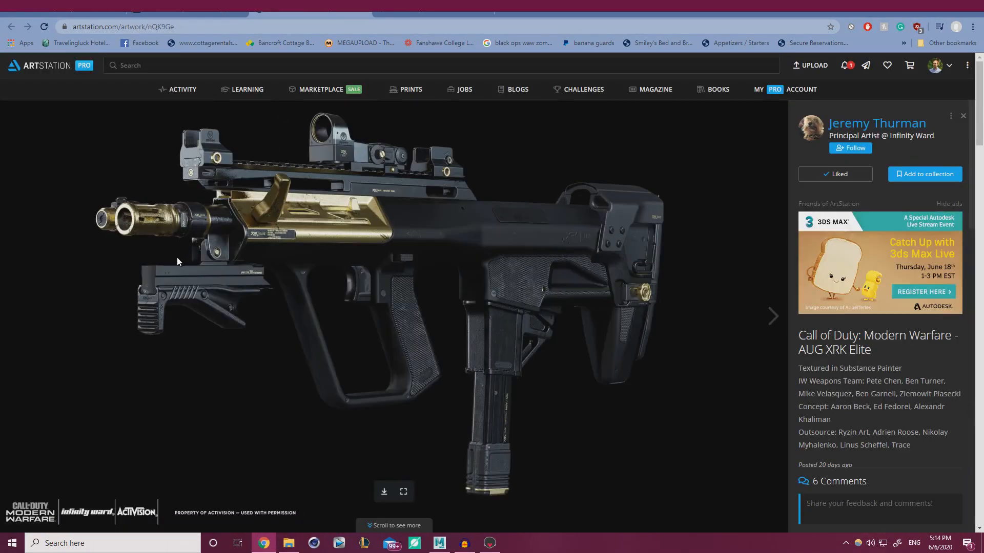
Scroll through the AUG artwork page
{"action": "scroll", "coordinate": [251, 246], "scroll_direction": "down", "scroll_amount": 10}
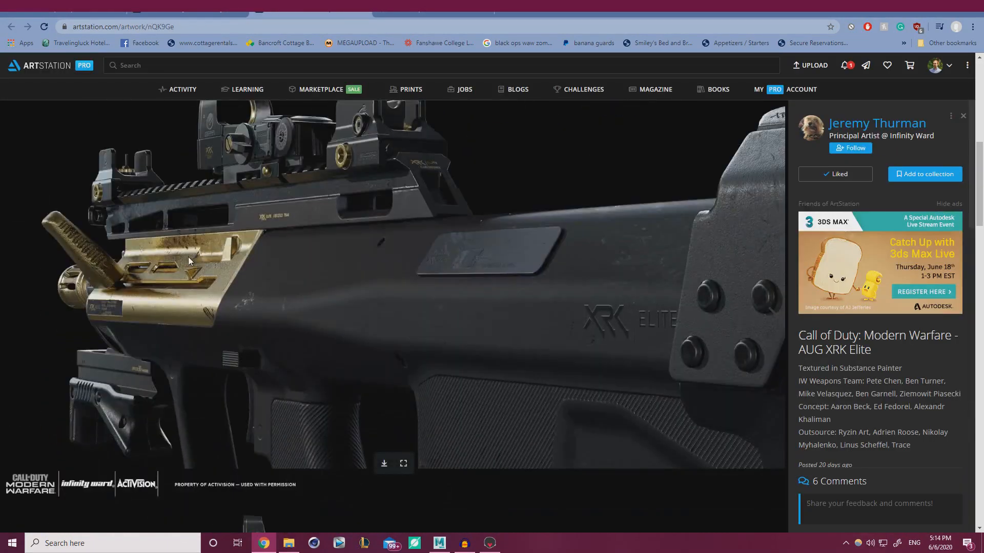
{"action": "scroll", "coordinate": [188, 261], "scroll_direction": "down", "scroll_amount": 7}
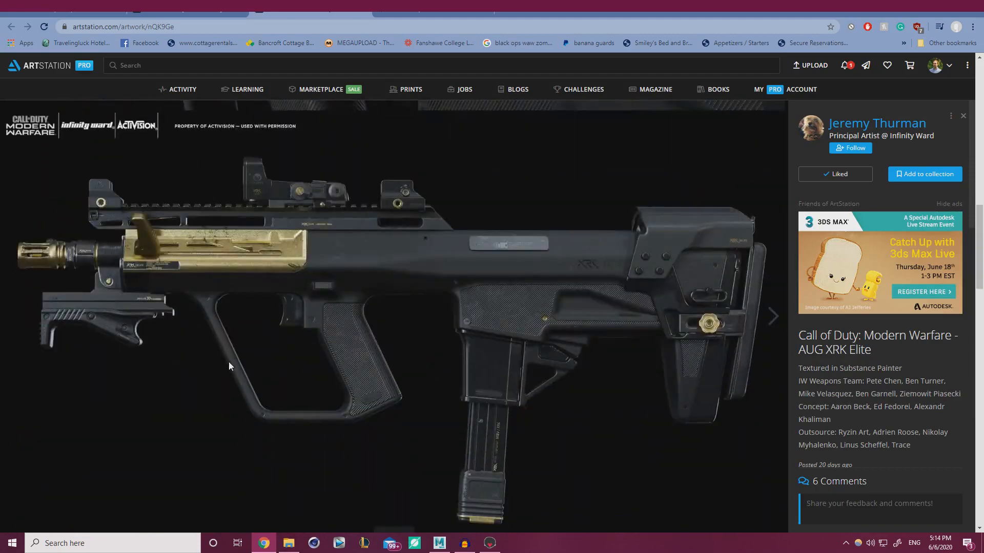
{"action": "scroll", "coordinate": [229, 362], "scroll_direction": "down", "scroll_amount": 8}
{"action": "scroll", "coordinate": [232, 357], "scroll_direction": "down", "scroll_amount": 10}
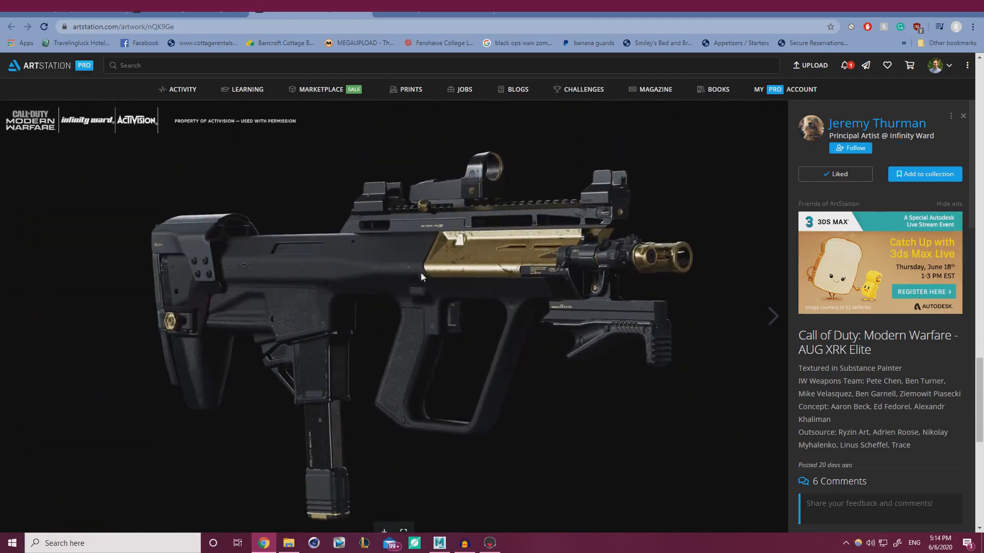
{"action": "scroll", "coordinate": [411, 260], "scroll_direction": "down", "scroll_amount": 8}
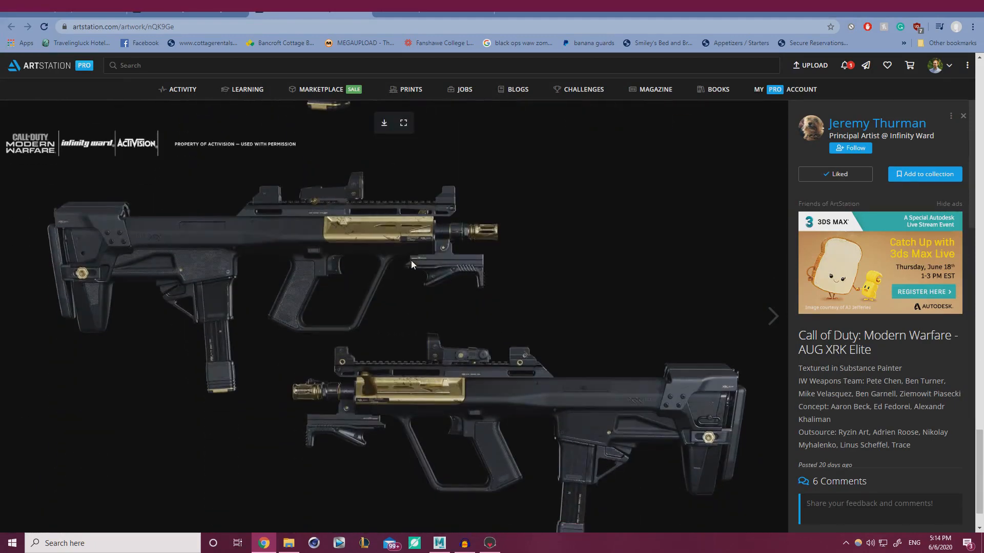
{"action": "scroll", "coordinate": [315, 260], "scroll_direction": "down", "scroll_amount": 1}
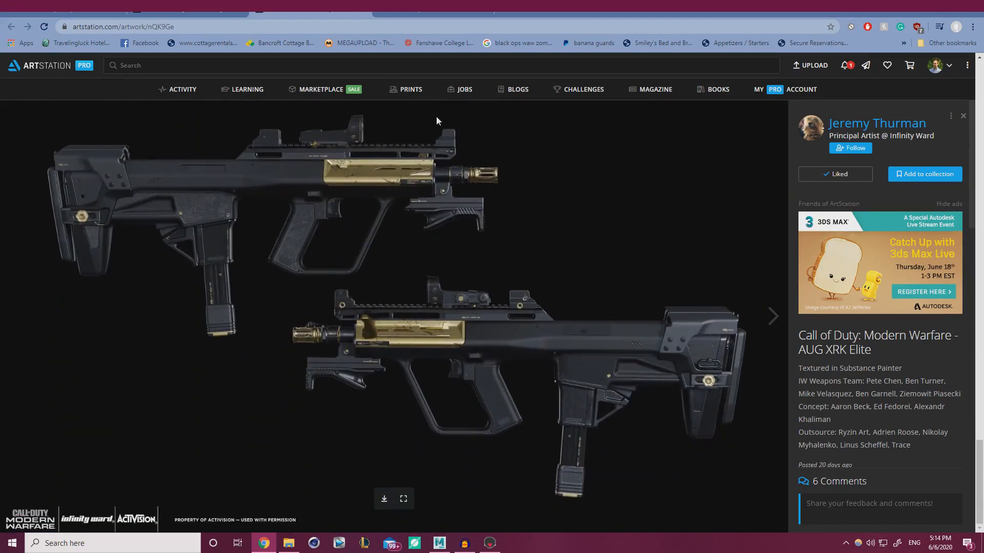
Close the AUG artwork tab and switch to the M4 rifle artwork tab
{"action": "left_click", "coordinate": [364, 10]}
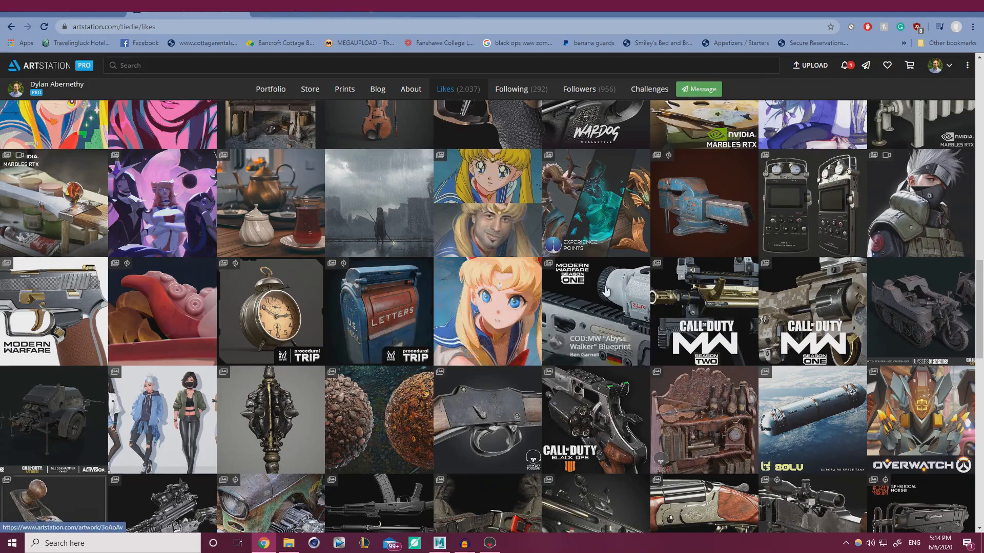
{"action": "scroll", "coordinate": [371, 368], "scroll_direction": "down", "scroll_amount": 3}
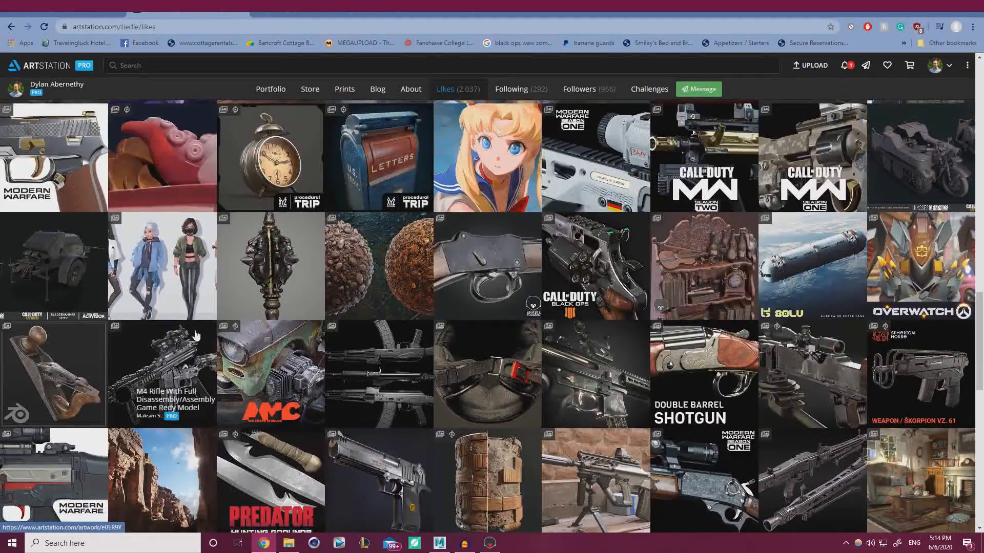
{"action": "left_click", "coordinate": [311, 14]}
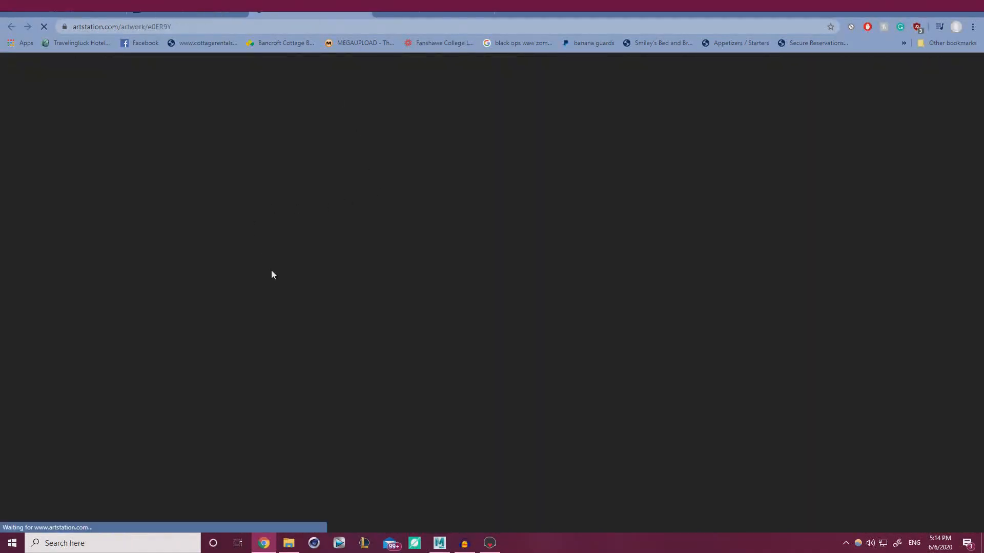
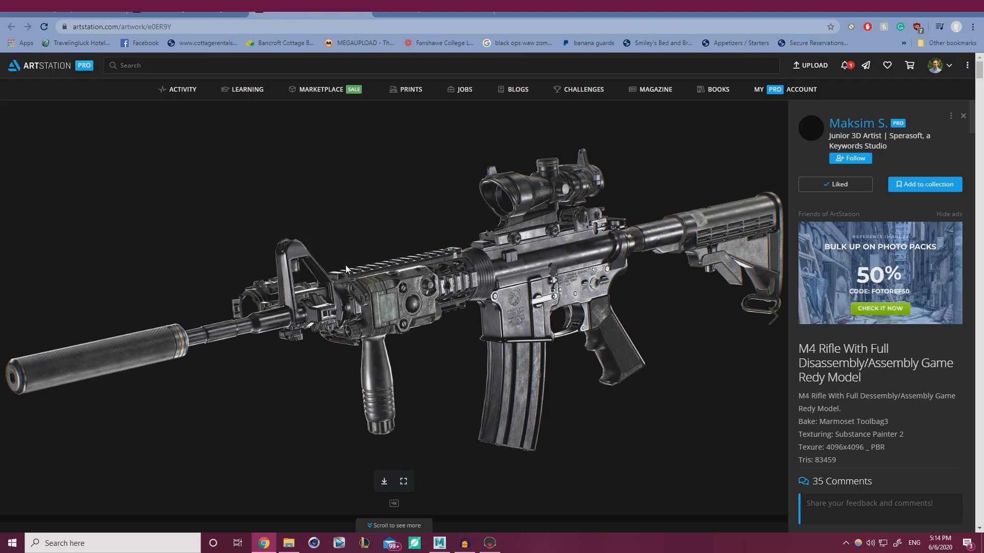
Scroll through the rifle artwork, then close its tab to return to the likes
{"action": "scroll", "coordinate": [344, 274], "scroll_direction": "down", "scroll_amount": 8}
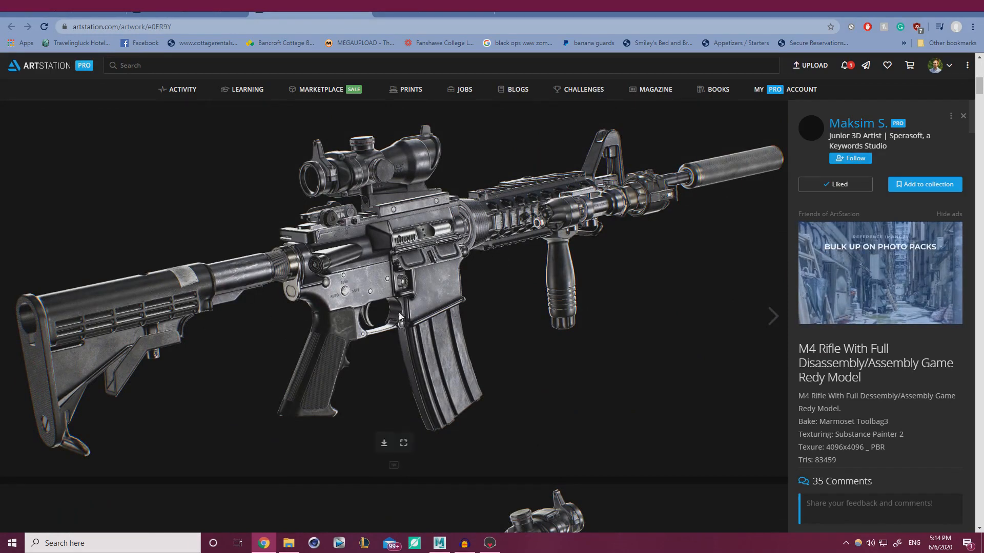
{"action": "scroll", "coordinate": [487, 248], "scroll_direction": "down", "scroll_amount": 8}
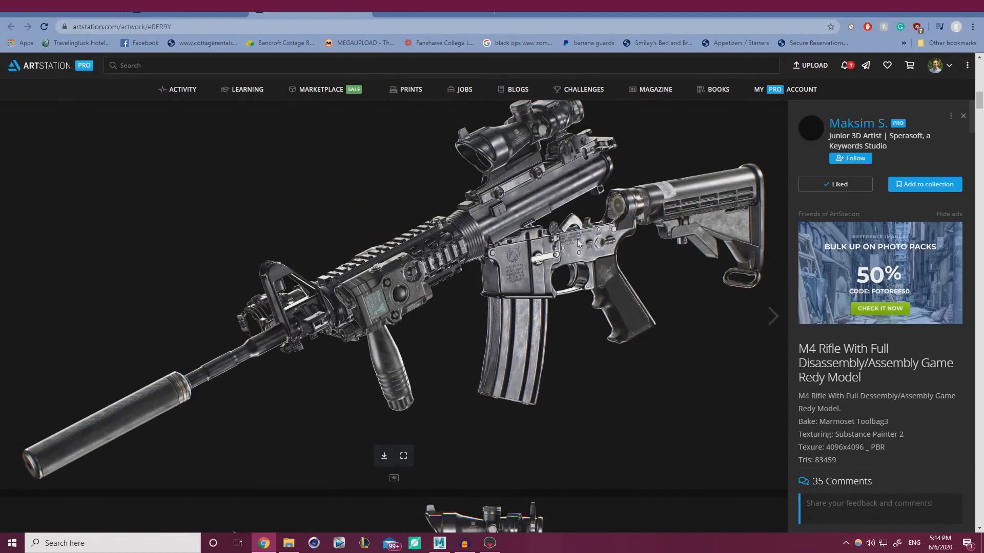
{"action": "scroll", "coordinate": [545, 260], "scroll_direction": "down", "scroll_amount": 5}
{"action": "scroll", "coordinate": [441, 314], "scroll_direction": "down", "scroll_amount": 3}
{"action": "scroll", "coordinate": [440, 308], "scroll_direction": "down", "scroll_amount": 10}
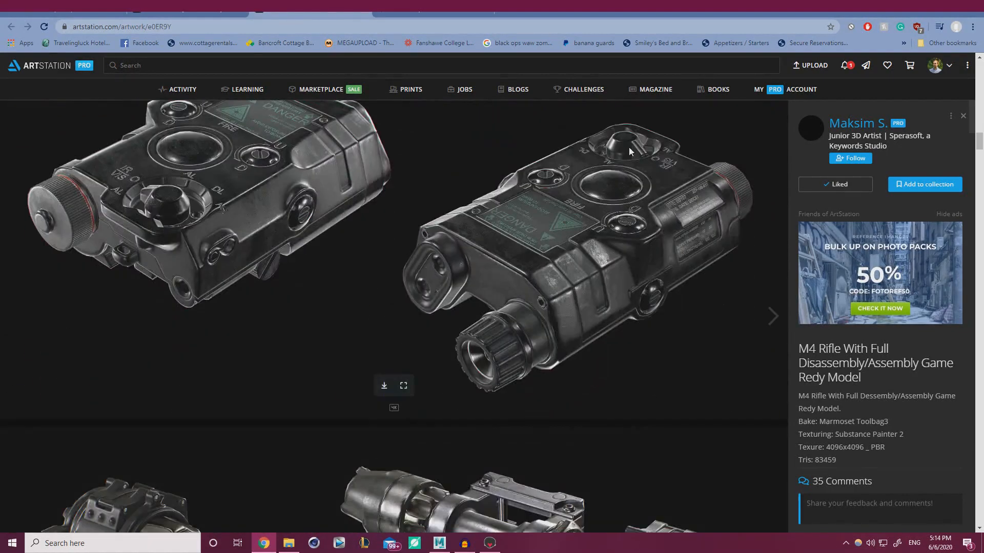
{"action": "scroll", "coordinate": [442, 361], "scroll_direction": "down", "scroll_amount": 6}
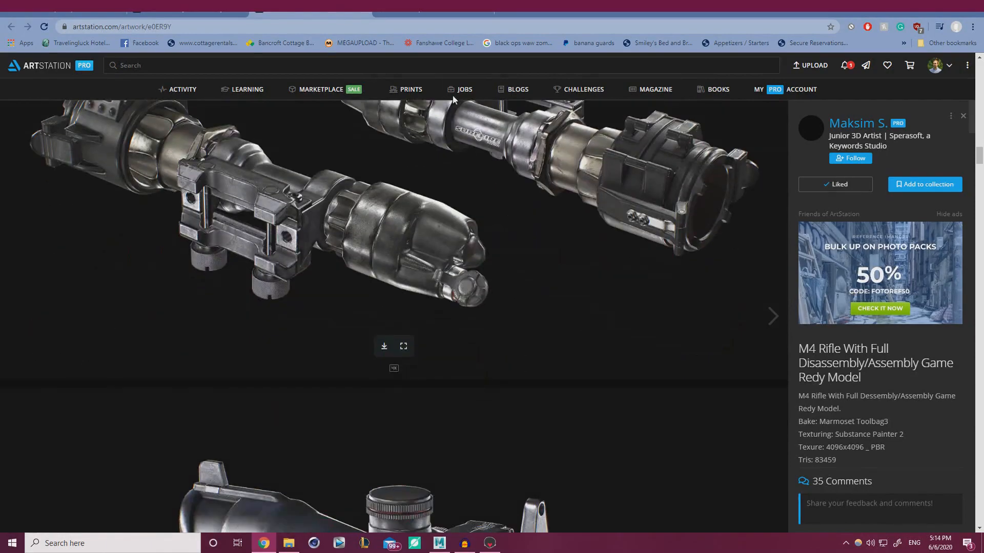
{"action": "left_click", "coordinate": [362, 11]}
Scroll the Likes grid and open the SOLARSHOCK artwork
{"action": "scroll", "coordinate": [338, 205], "scroll_direction": "down", "scroll_amount": 4}
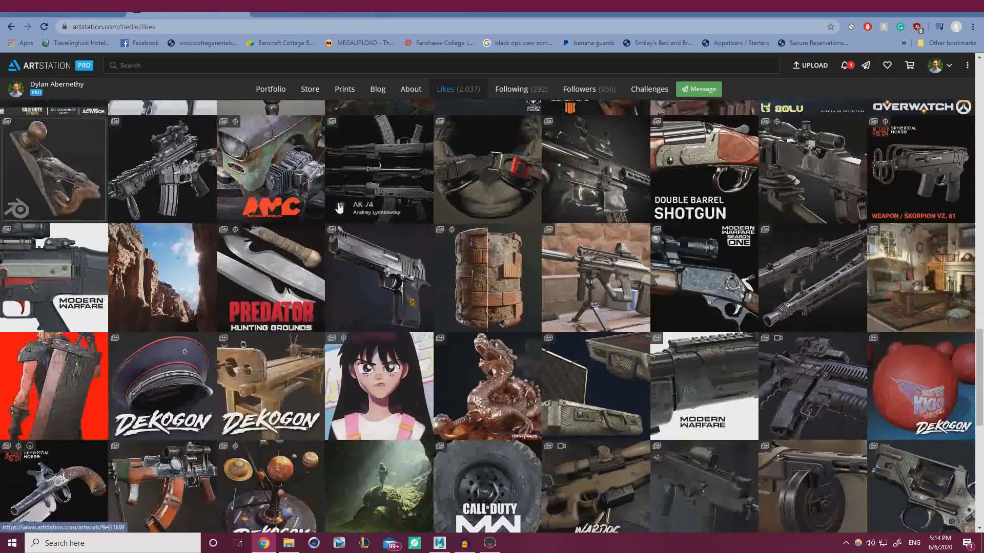
{"action": "scroll", "coordinate": [339, 206], "scroll_direction": "down", "scroll_amount": 3}
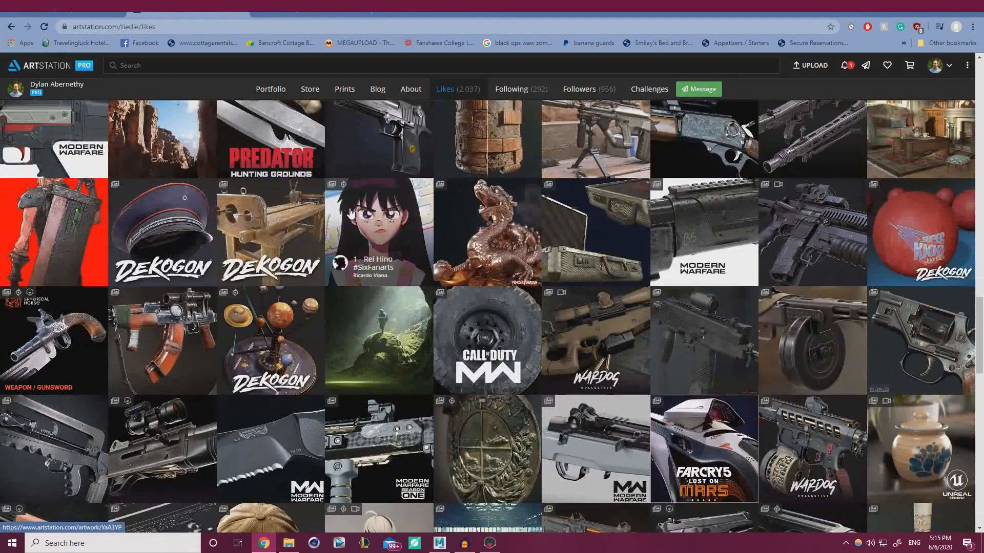
{"action": "scroll", "coordinate": [431, 254], "scroll_direction": "down", "scroll_amount": 4}
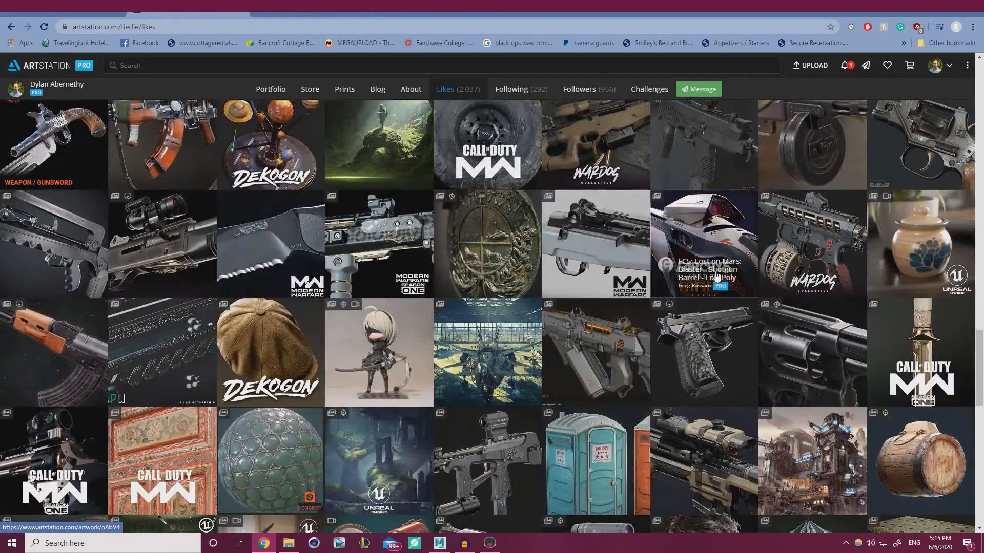
{"action": "scroll", "coordinate": [667, 290], "scroll_direction": "down", "scroll_amount": 8}
{"action": "scroll", "coordinate": [492, 286], "scroll_direction": "down", "scroll_amount": 5}
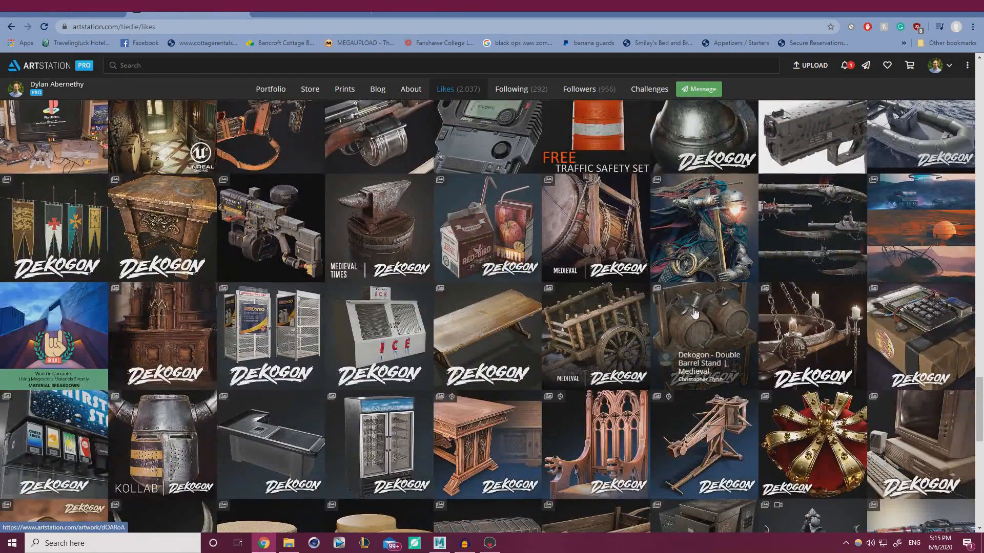
{"action": "scroll", "coordinate": [666, 358], "scroll_direction": "down", "scroll_amount": 4}
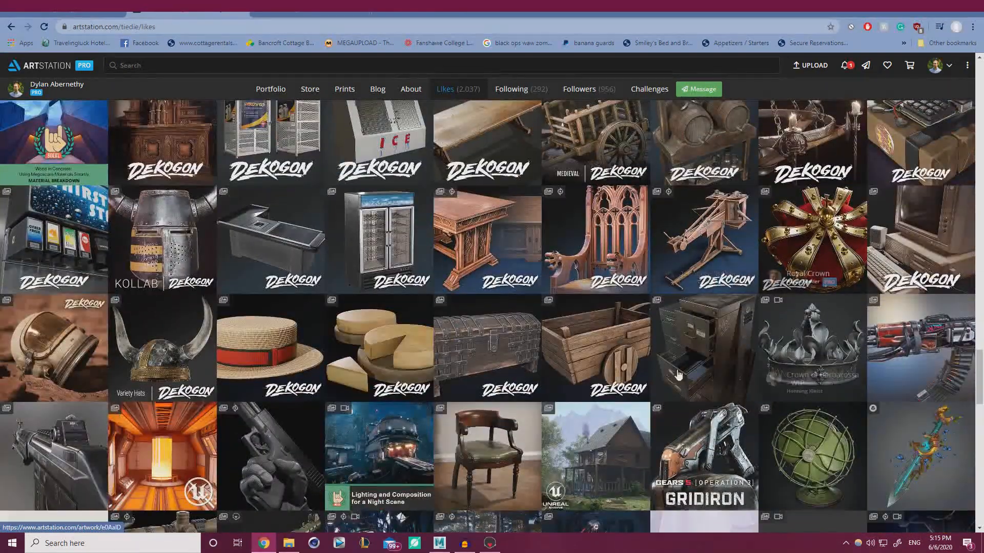
{"action": "scroll", "coordinate": [562, 313], "scroll_direction": "down", "scroll_amount": 3}
{"action": "scroll", "coordinate": [512, 317], "scroll_direction": "up", "scroll_amount": 8}
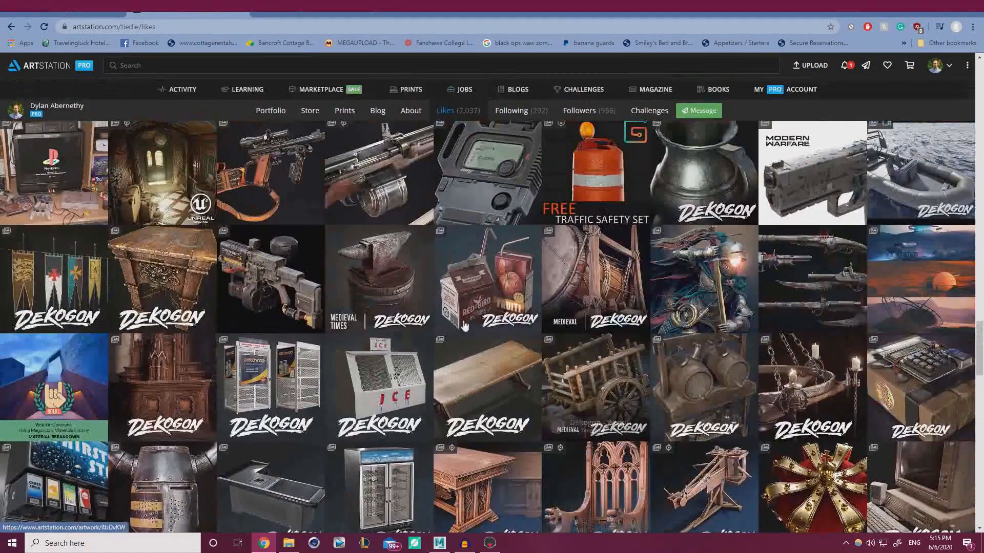
{"action": "left_click", "coordinate": [271, 287]}
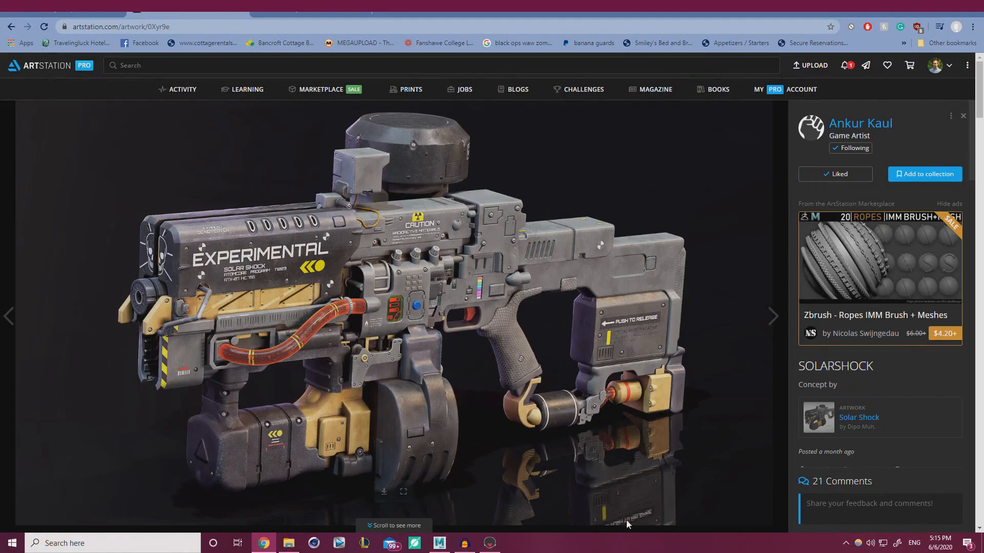
Scroll through the SOLARSHOCK renders, then minimize Chrome to reveal the typewriter scene
{"action": "scroll", "coordinate": [523, 466], "scroll_direction": "down", "scroll_amount": 8}
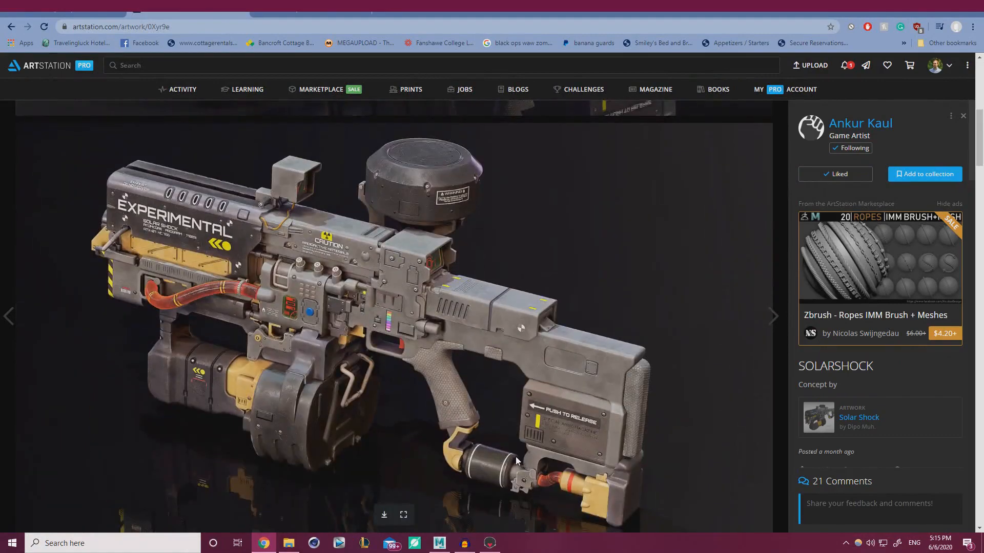
{"action": "scroll", "coordinate": [516, 456], "scroll_direction": "down", "scroll_amount": 15}
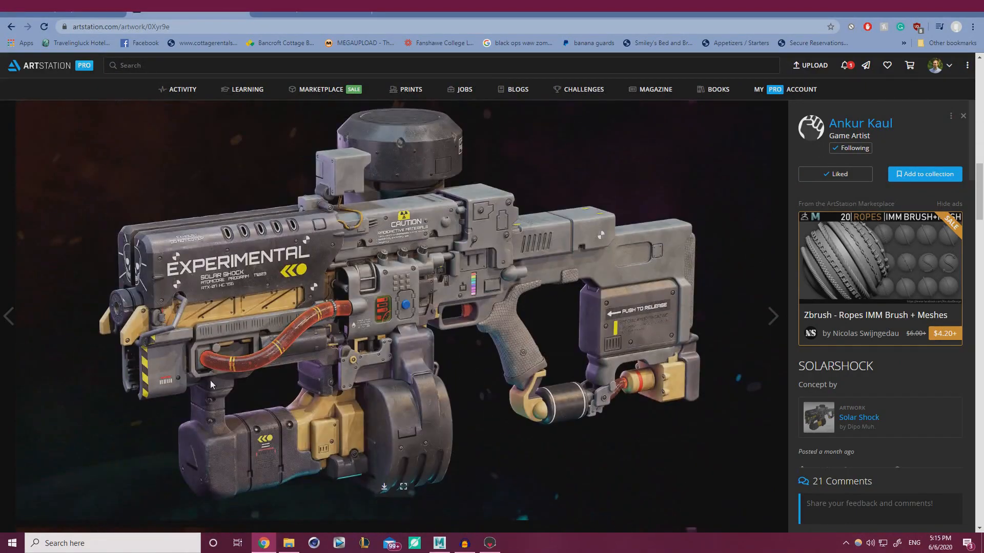
{"action": "scroll", "coordinate": [465, 417], "scroll_direction": "down", "scroll_amount": 20}
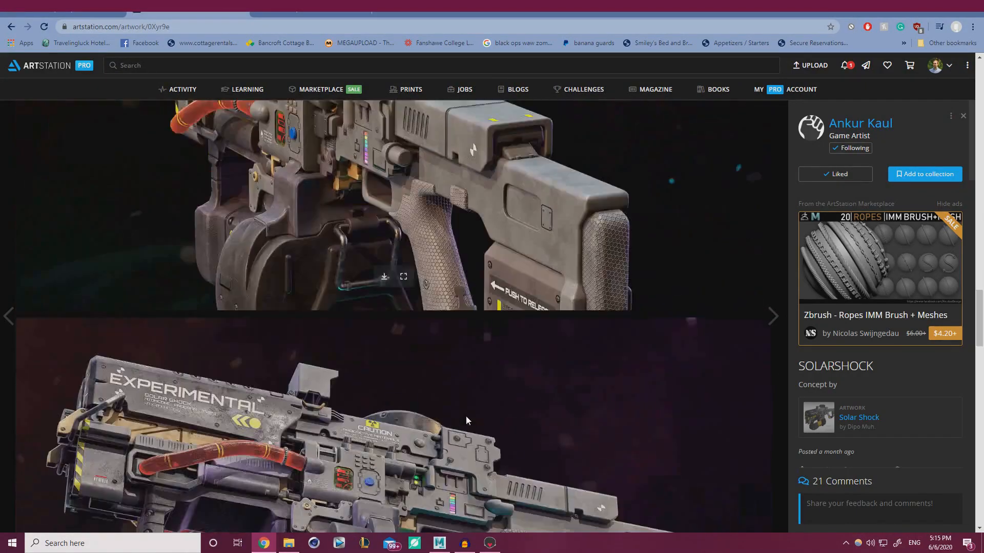
{"action": "scroll", "coordinate": [464, 411], "scroll_direction": "down", "scroll_amount": 20}
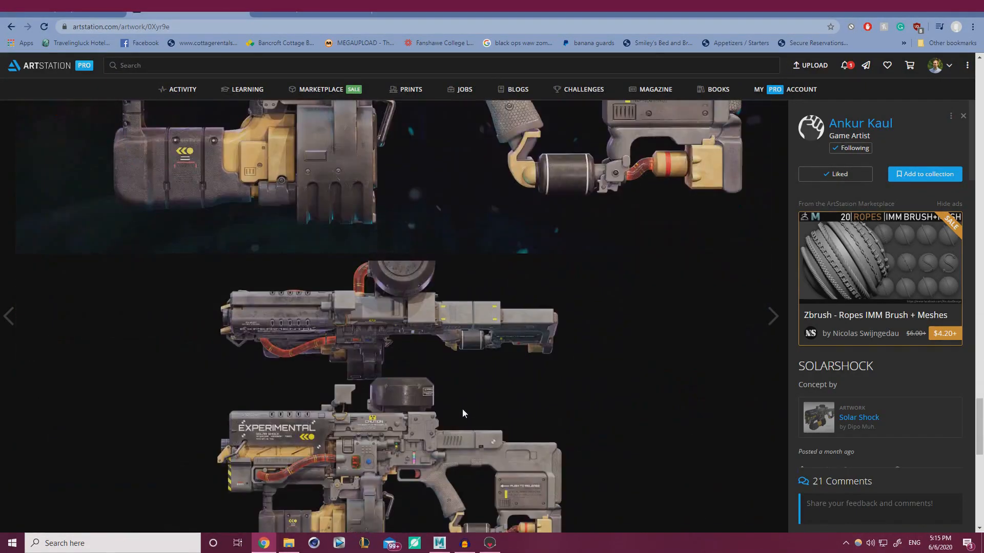
{"action": "scroll", "coordinate": [462, 407], "scroll_direction": "down", "scroll_amount": 5}
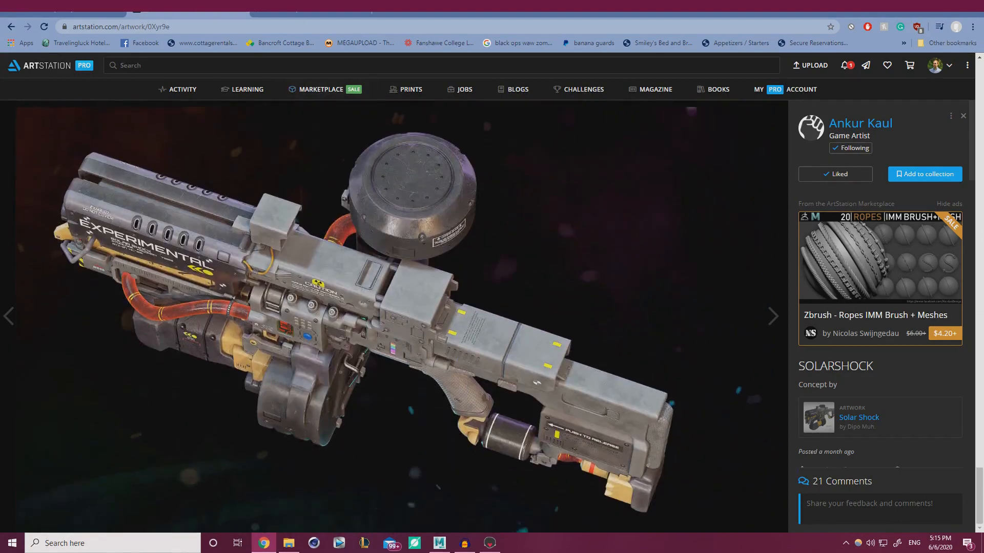
{"action": "left_click", "coordinate": [920, 6]}
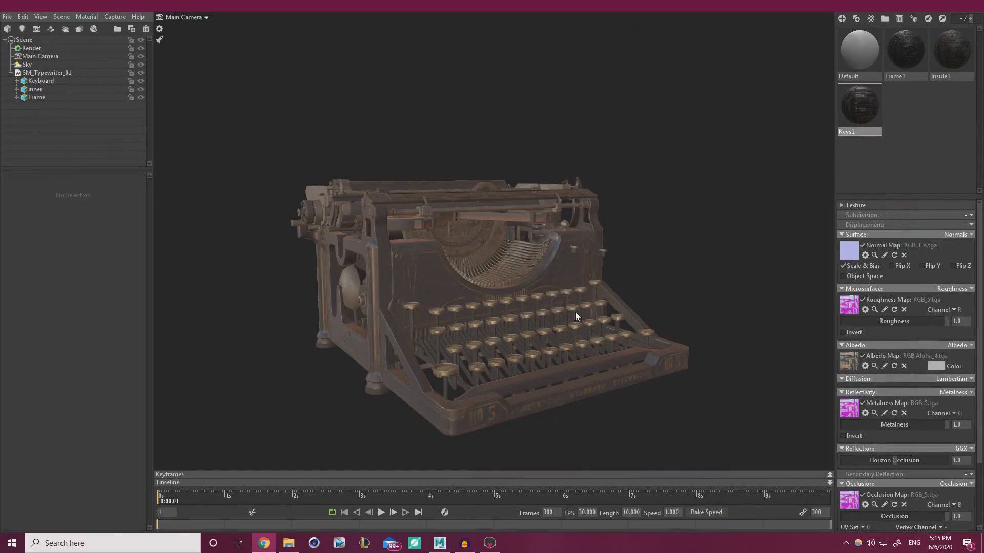
Add Sky Light 1 from the Sky's Light Editor and rotate the sky to -244.5
{"action": "left_click", "coordinate": [649, 307]}
{"action": "left_click_drag", "start_coordinate": [633, 296], "coordinate": [589, 272]}
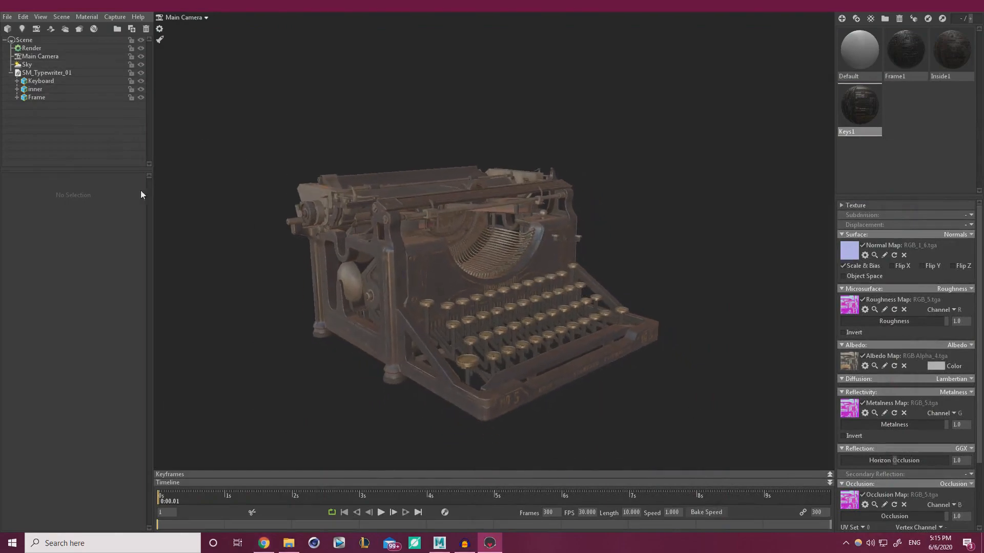
{"action": "left_click", "coordinate": [40, 65]}
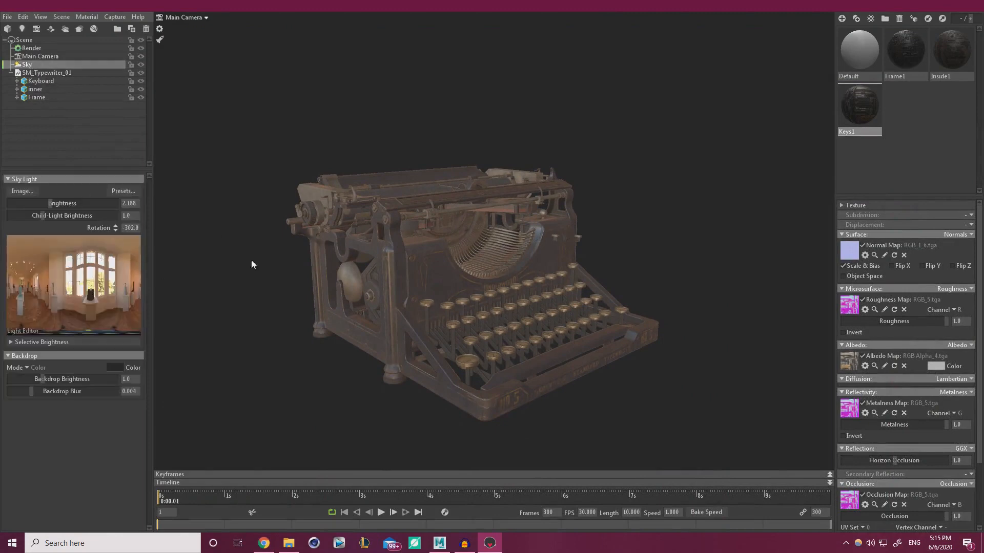
{"action": "left_click", "coordinate": [80, 262]}
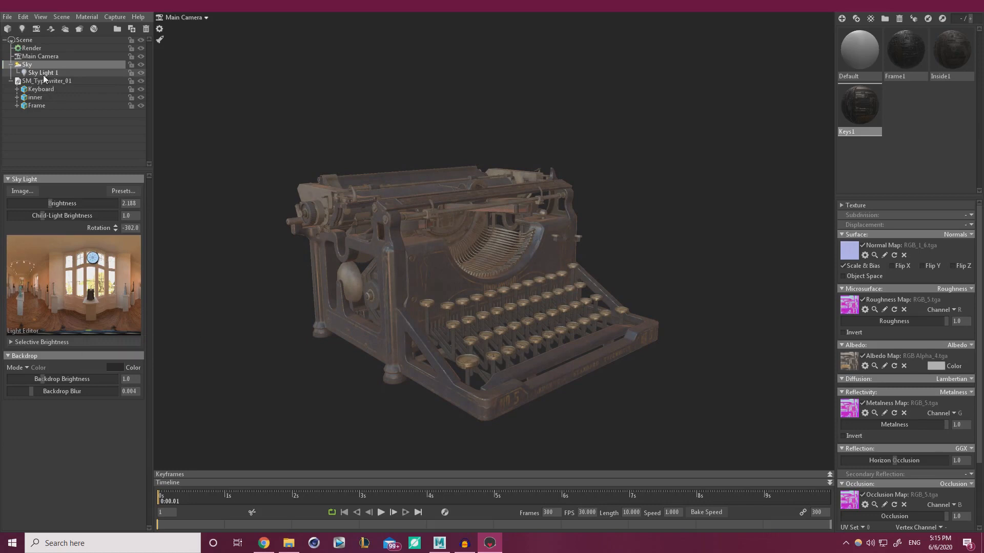
{"action": "left_click_drag", "start_coordinate": [237, 285], "coordinate": [292, 272], "text": "shift"}
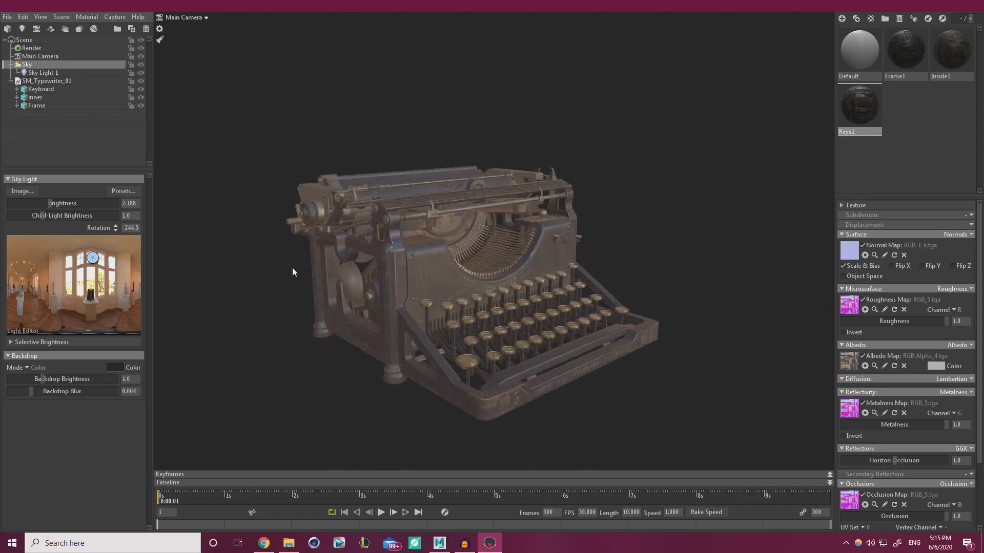
Select Sky Light 1 and rotate its gizmo to aim it at the typewriter
{"action": "scroll", "coordinate": [407, 180], "scroll_direction": "down", "scroll_amount": 7}
{"action": "left_click_drag", "start_coordinate": [375, 243], "coordinate": [389, 192]}
{"action": "left_click", "coordinate": [471, 279]}
{"action": "left_click_drag", "start_coordinate": [474, 280], "coordinate": [463, 348]}
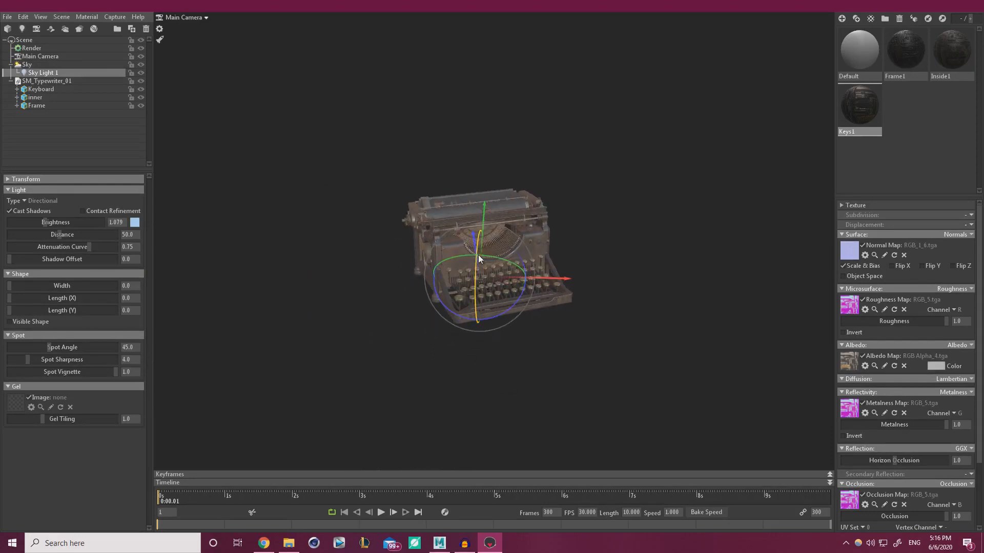
{"action": "left_click_drag", "start_coordinate": [518, 290], "coordinate": [459, 291]}
{"action": "mouse_move", "coordinate": [47, 224]}
{"action": "left_mouse_down"}
{"action": "mouse_move", "coordinate": [83, 225]}
{"action": "mouse_move", "coordinate": [47, 224]}
{"action": "left_mouse_up"}
{"action": "scroll", "coordinate": [438, 315], "scroll_direction": "up", "scroll_amount": 3}
{"action": "left_click_drag", "start_coordinate": [438, 315], "coordinate": [531, 311]}
Dim the sky brightness to 0.739 and rotate the sky around the typewriter
{"action": "left_click", "coordinate": [531, 310]}
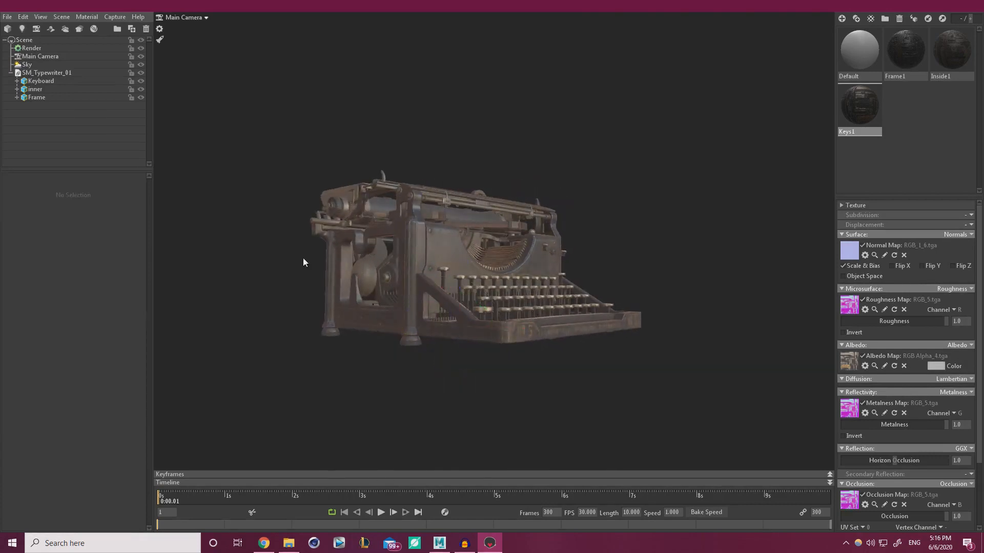
{"action": "left_click", "coordinate": [38, 65]}
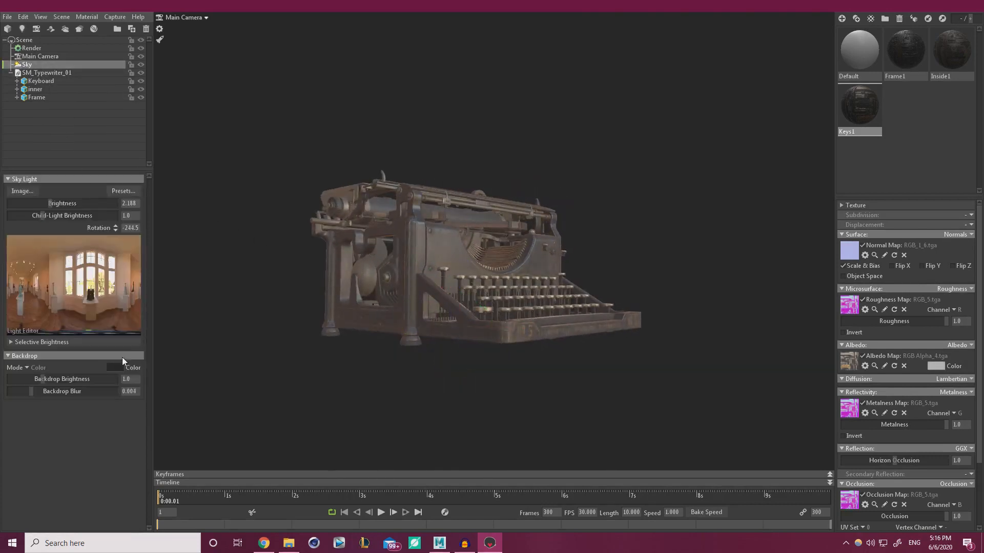
{"action": "left_click_drag", "start_coordinate": [49, 203], "coordinate": [41, 203]}
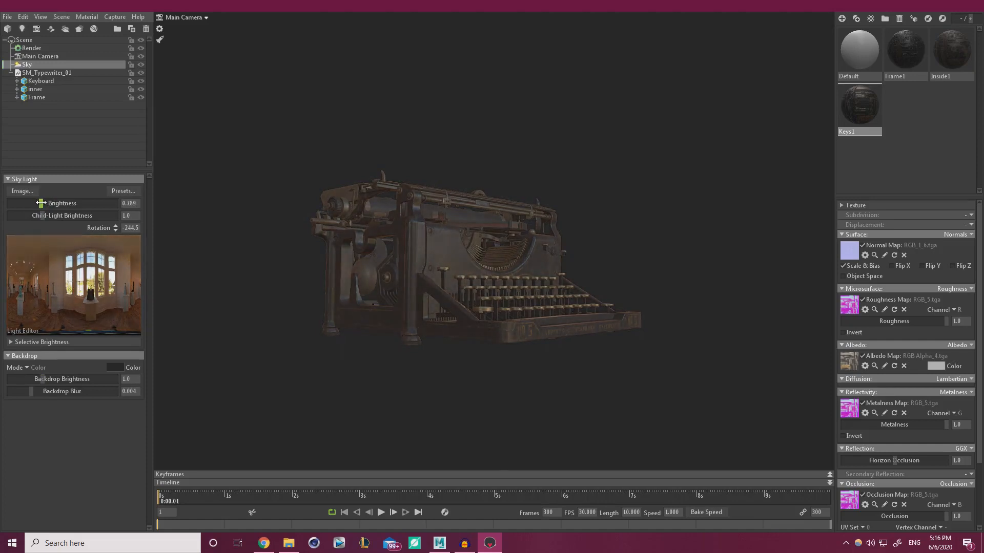
{"action": "left_click_drag", "start_coordinate": [223, 262], "coordinate": [362, 347]}
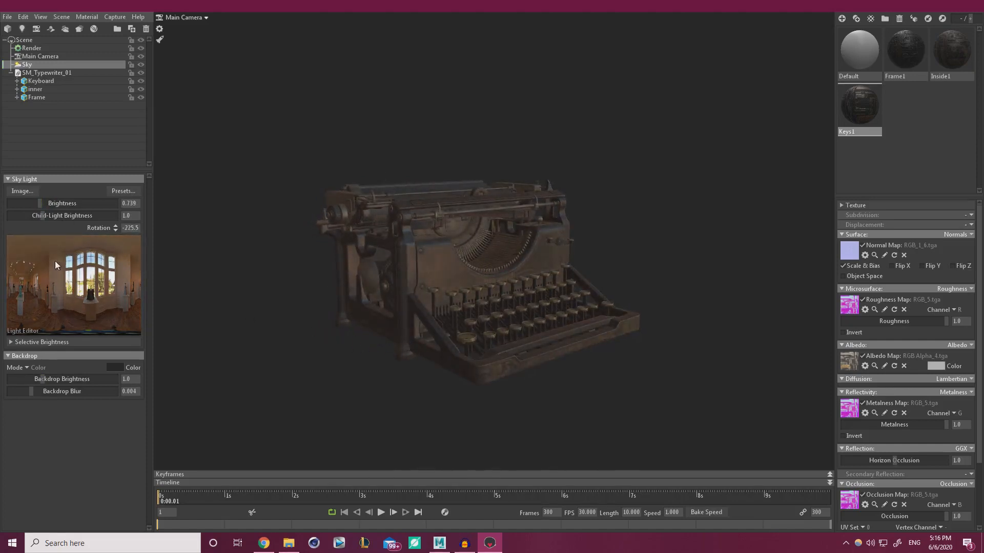
Place a sky light on the upper-left window, set rotation to -222, and raise child lights to 3.663
{"action": "left_click", "coordinate": [113, 277]}
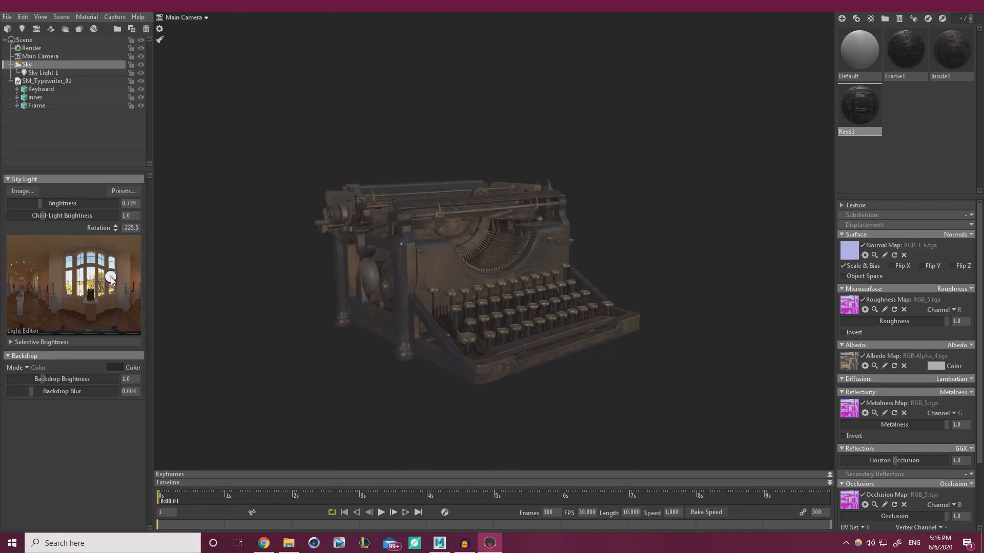
{"action": "left_click_drag", "start_coordinate": [111, 279], "coordinate": [70, 264]}
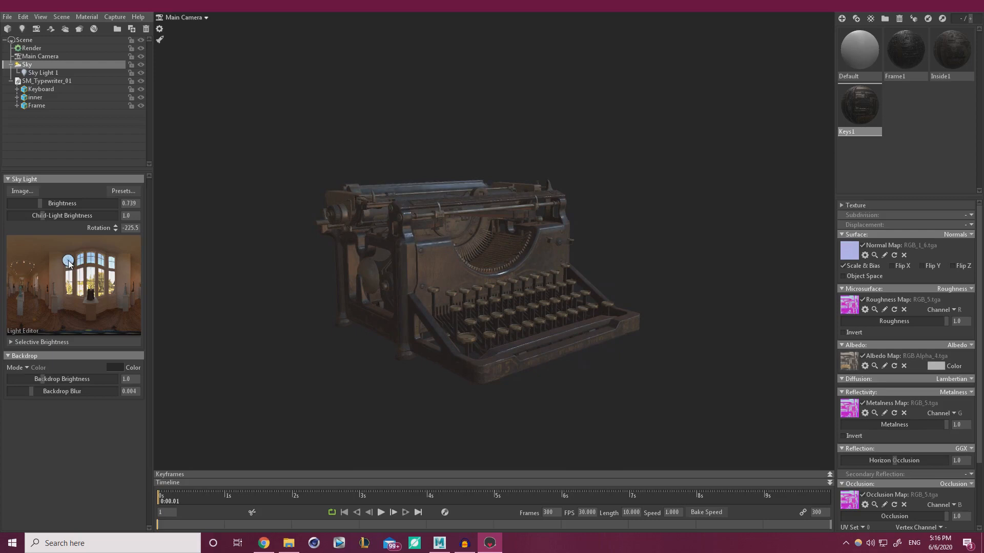
{"action": "left_click_drag", "start_coordinate": [362, 325], "coordinate": [349, 344], "text": "shift"}
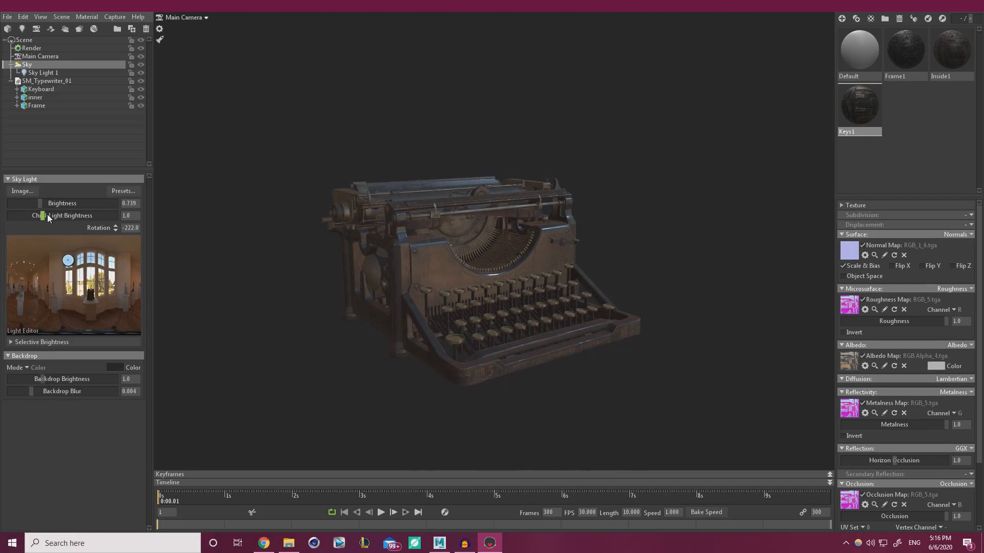
{"action": "left_click_drag", "start_coordinate": [48, 218], "coordinate": [55, 216]}
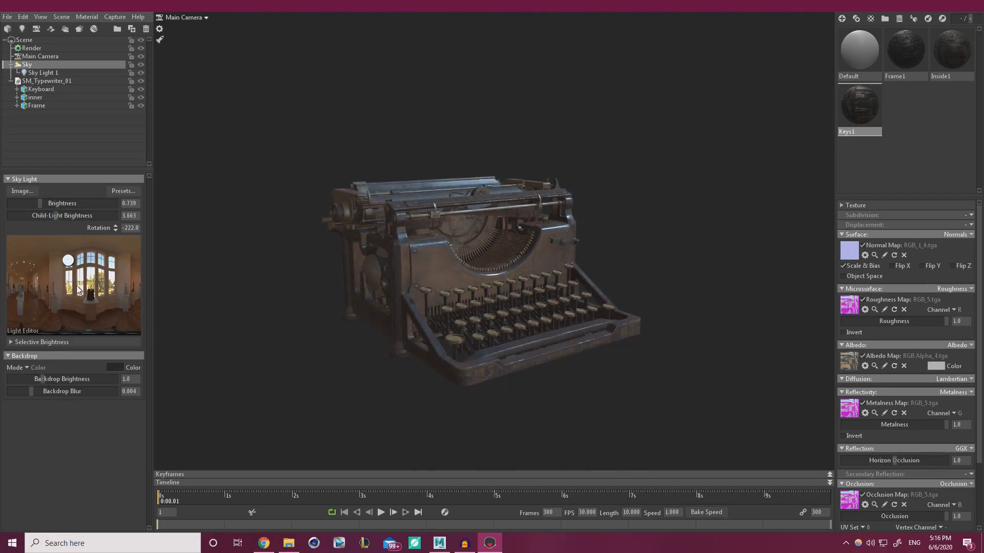
Add Sky Light 2, rotate the sky, and turn Sky Light 2 to highlight the keyboard
{"action": "left_click", "coordinate": [41, 279]}
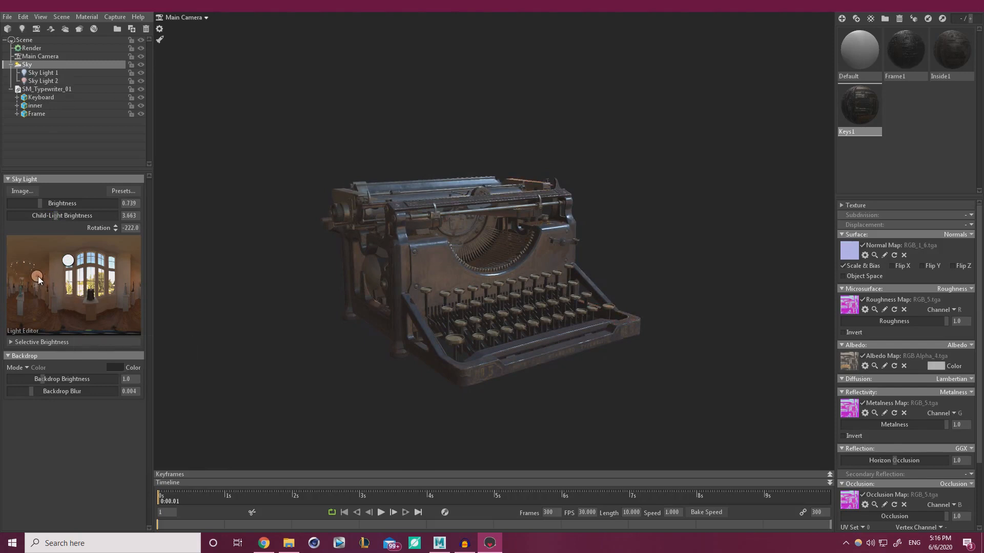
{"action": "left_click_drag", "start_coordinate": [267, 365], "coordinate": [309, 380], "text": "shift"}
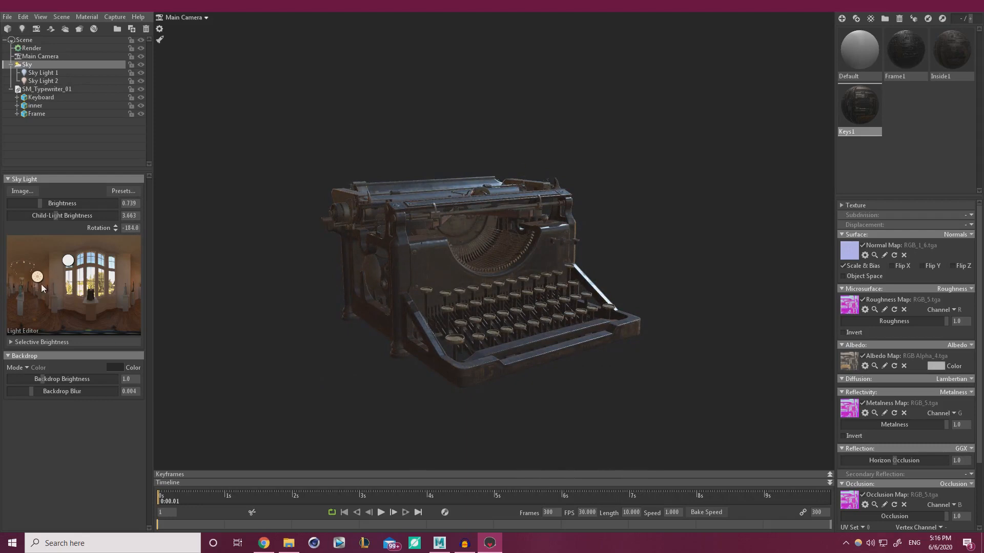
{"action": "left_click", "coordinate": [41, 81]}
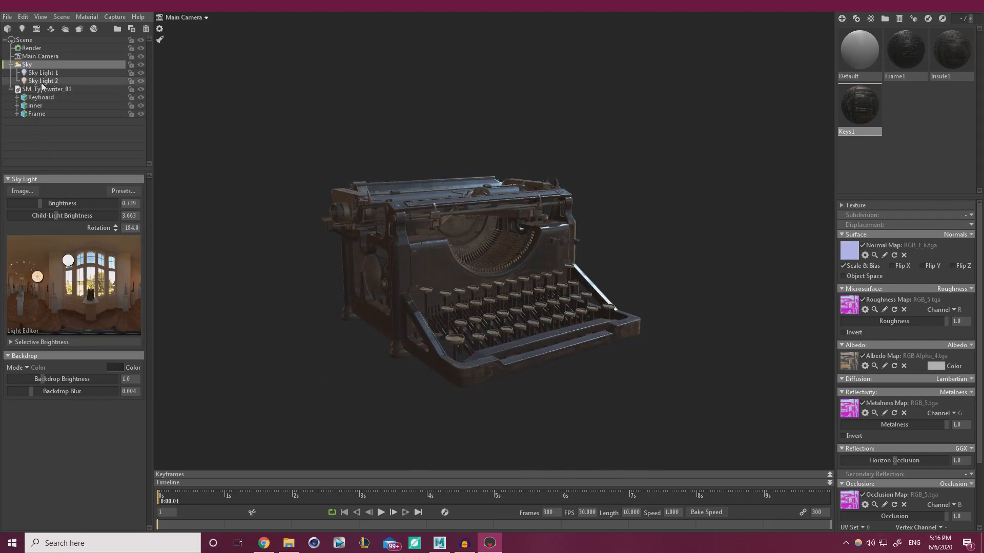
{"action": "left_click_drag", "start_coordinate": [297, 333], "coordinate": [299, 353]}
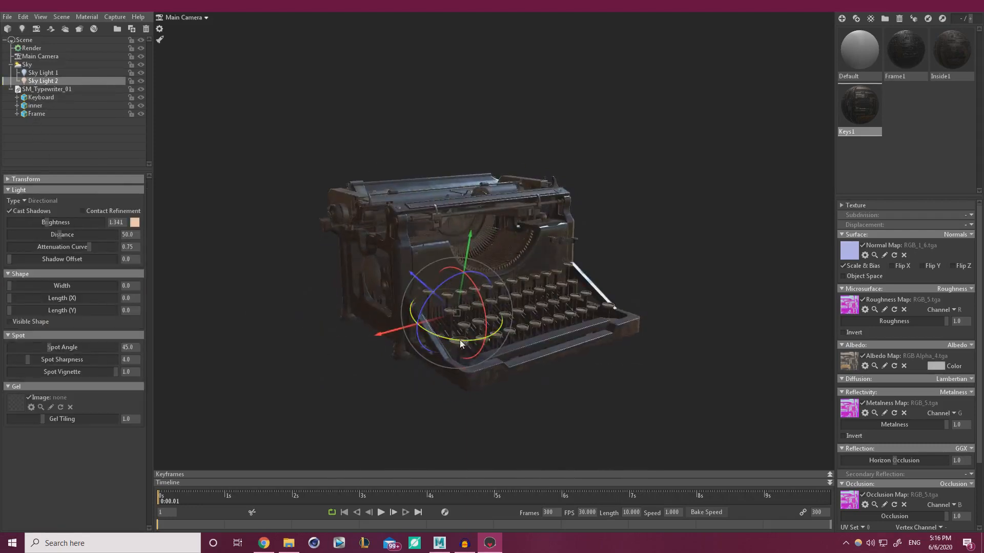
{"action": "left_click_drag", "start_coordinate": [459, 340], "coordinate": [589, 334]}
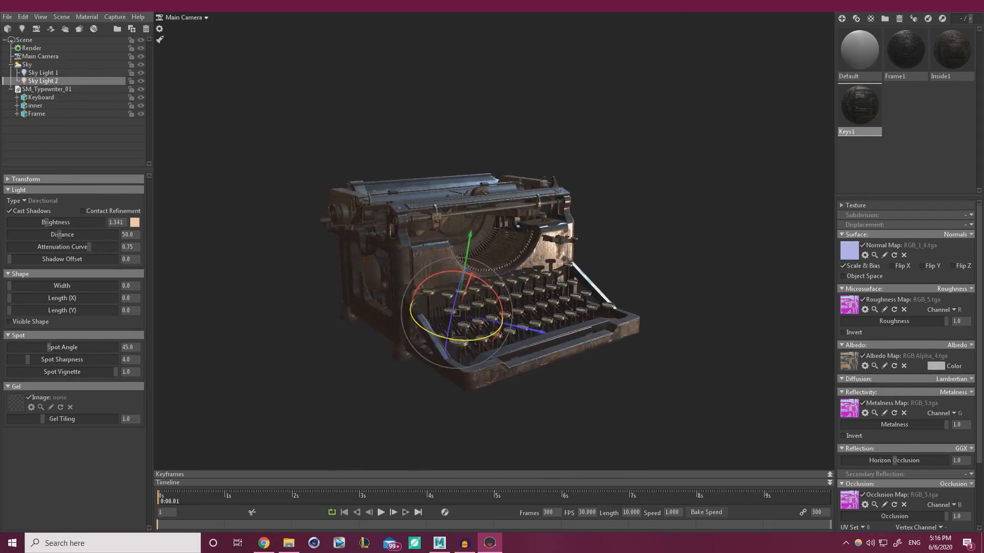
{"action": "left_click_drag", "start_coordinate": [457, 297], "coordinate": [490, 281]}
{"action": "mouse_move", "coordinate": [453, 330]}
{"action": "left_mouse_down"}
{"action": "mouse_move", "coordinate": [485, 277]}
{"action": "mouse_move", "coordinate": [503, 317]}
{"action": "mouse_move", "coordinate": [498, 292]}
{"action": "mouse_move", "coordinate": [610, 327]}
{"action": "mouse_move", "coordinate": [531, 339]}
{"action": "mouse_move", "coordinate": [592, 358]}
{"action": "mouse_move", "coordinate": [595, 345]}
{"action": "left_mouse_up"}
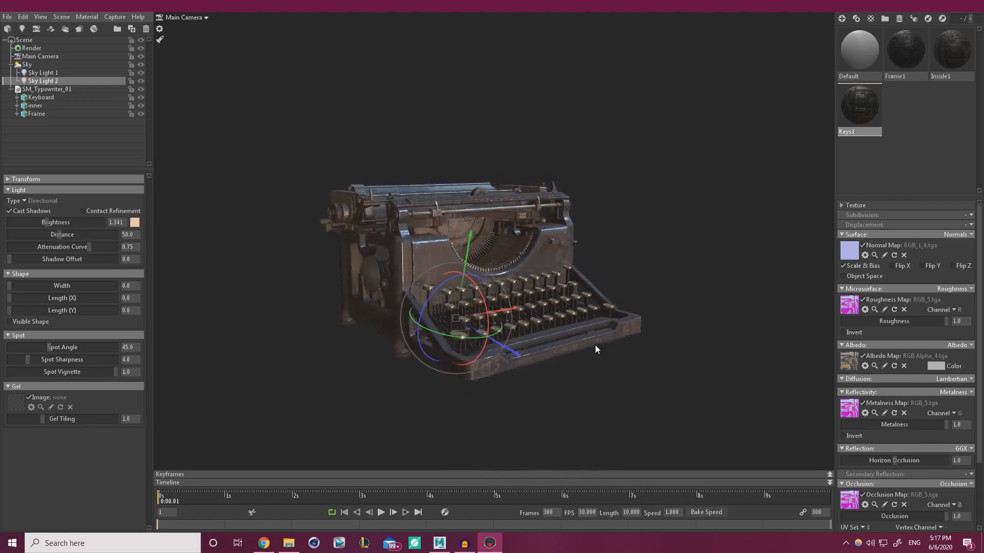
{"action": "scroll", "coordinate": [595, 345], "scroll_direction": "up", "scroll_amount": 3}
{"action": "left_click_drag", "start_coordinate": [462, 360], "coordinate": [630, 350]}
{"action": "left_click_drag", "start_coordinate": [510, 371], "coordinate": [481, 370], "text": "alt"}
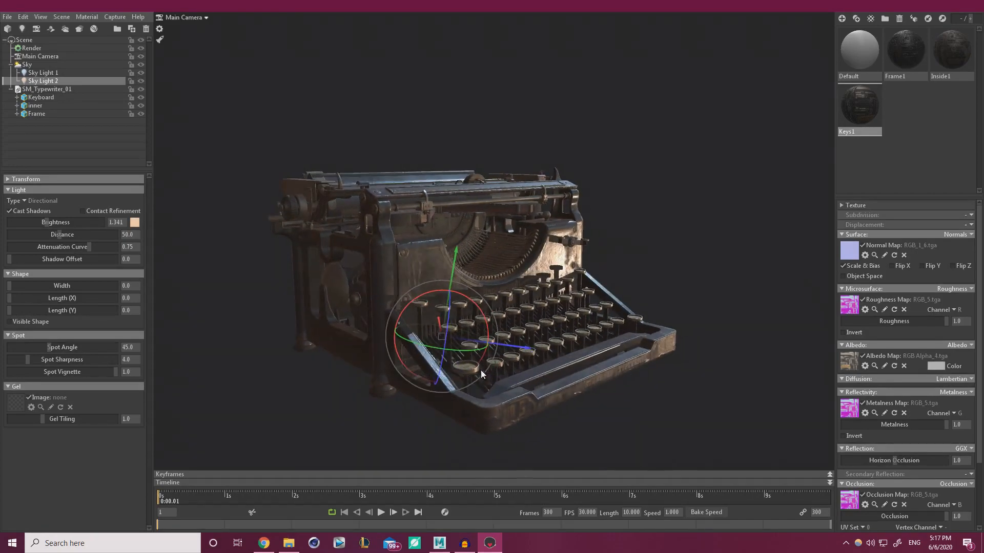
Add Sky Light 3 in the Light Editor, drag it into place, and rotate it toward the keys
{"action": "left_click", "coordinate": [26, 64]}
{"action": "double_click", "coordinate": [97, 277]}
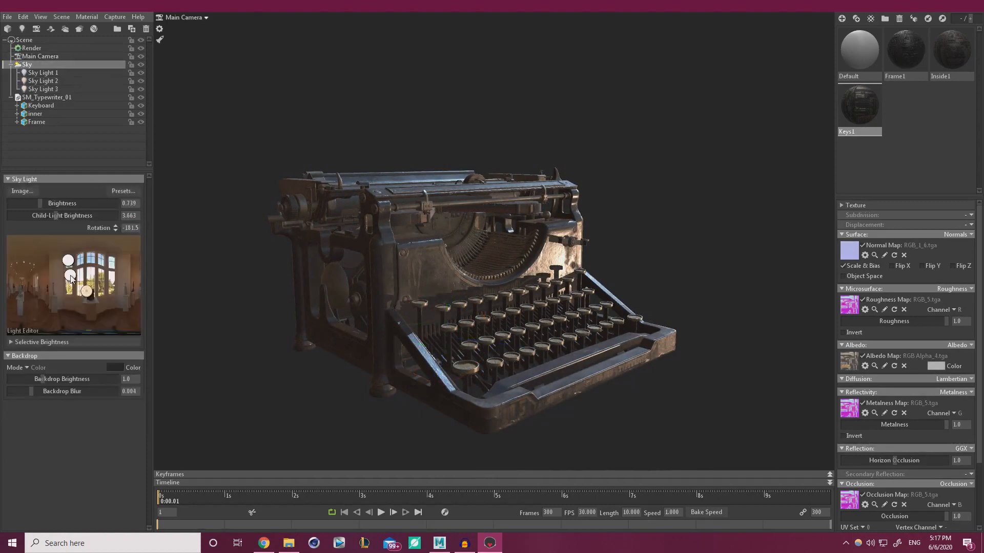
{"action": "mouse_move", "coordinate": [99, 279]}
{"action": "left_mouse_down"}
{"action": "mouse_move", "coordinate": [113, 265]}
{"action": "mouse_move", "coordinate": [89, 262]}
{"action": "mouse_move", "coordinate": [65, 281]}
{"action": "mouse_move", "coordinate": [34, 282]}
{"action": "mouse_move", "coordinate": [86, 287]}
{"action": "mouse_move", "coordinate": [111, 264]}
{"action": "mouse_move", "coordinate": [137, 275]}
{"action": "mouse_move", "coordinate": [92, 274]}
{"action": "mouse_move", "coordinate": [73, 287]}
{"action": "left_mouse_up"}
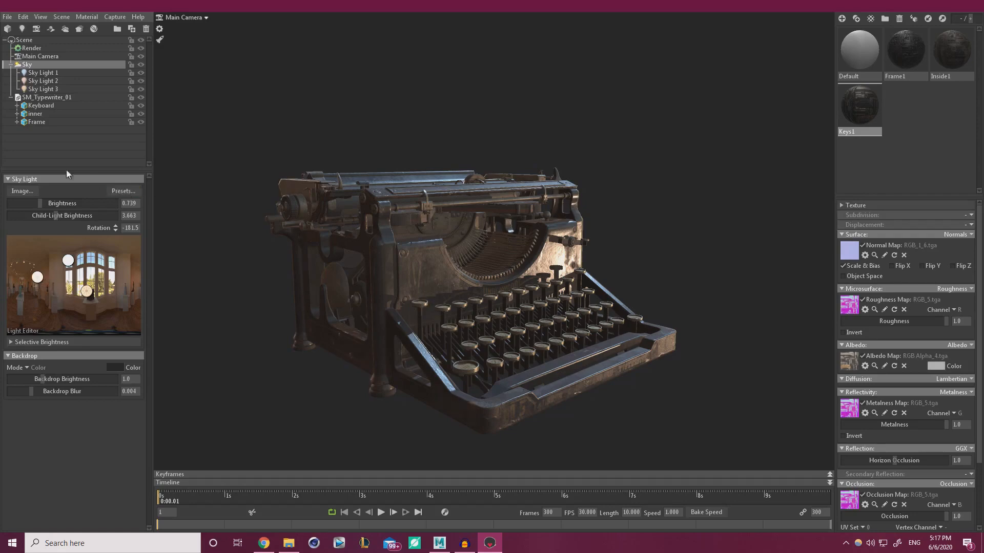
{"action": "left_click", "coordinate": [43, 88]}
{"action": "left_click_drag", "start_coordinate": [453, 363], "coordinate": [542, 275]}
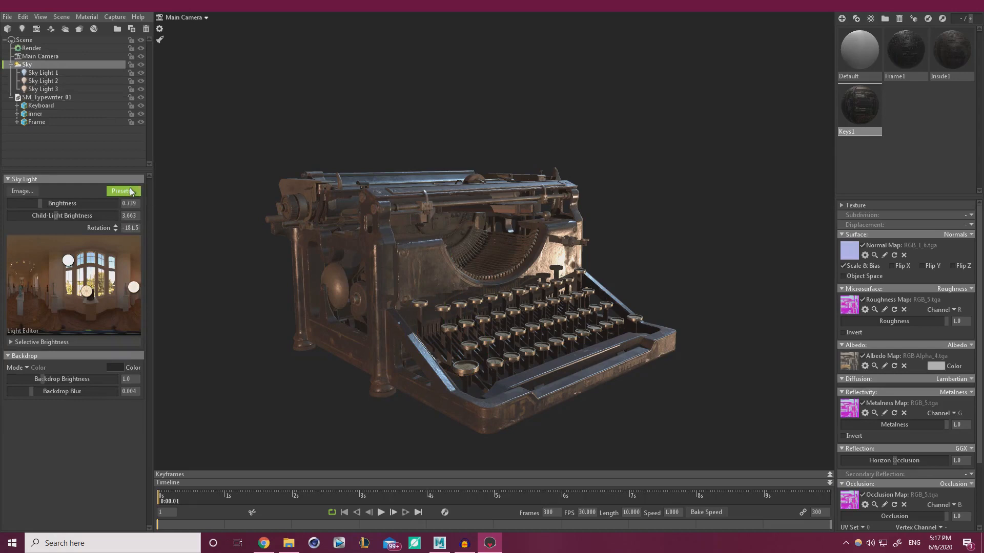
Audition sky presets: St Nicholas Church, Late Day Field, Indoor Fluorescents, Museum, Pisa Courtyard, Castle Sunset
{"action": "left_click", "coordinate": [134, 191]}
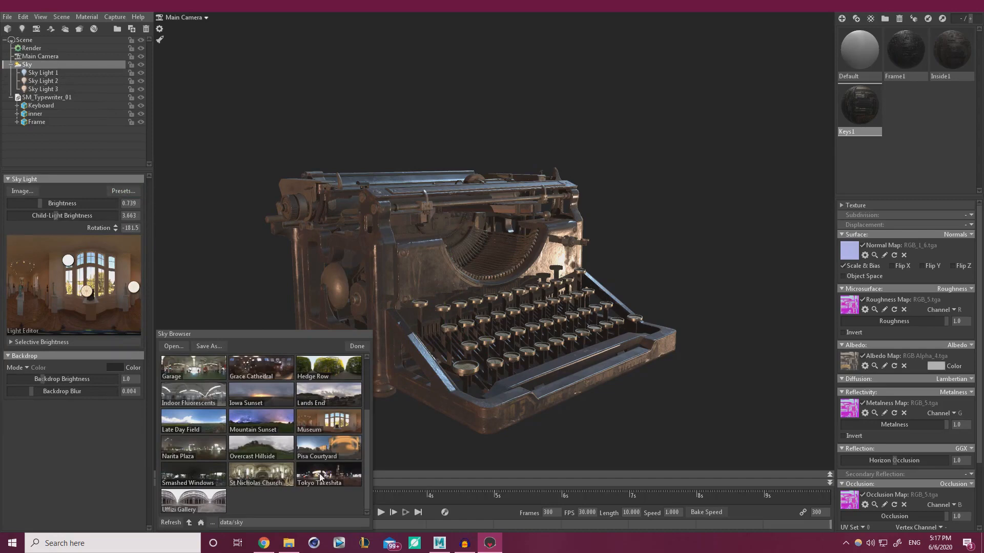
{"action": "left_click", "coordinate": [279, 477]}
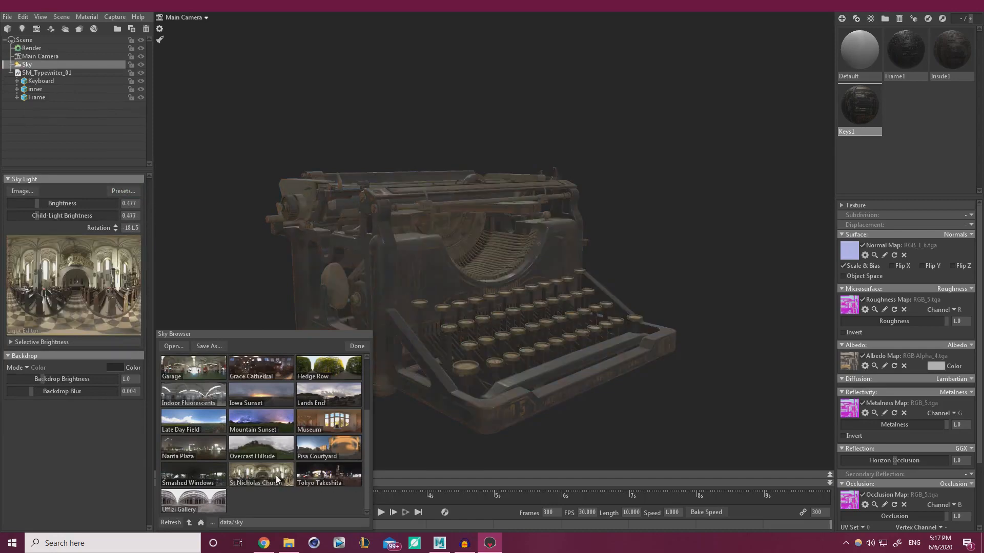
{"action": "left_click", "coordinate": [192, 421]}
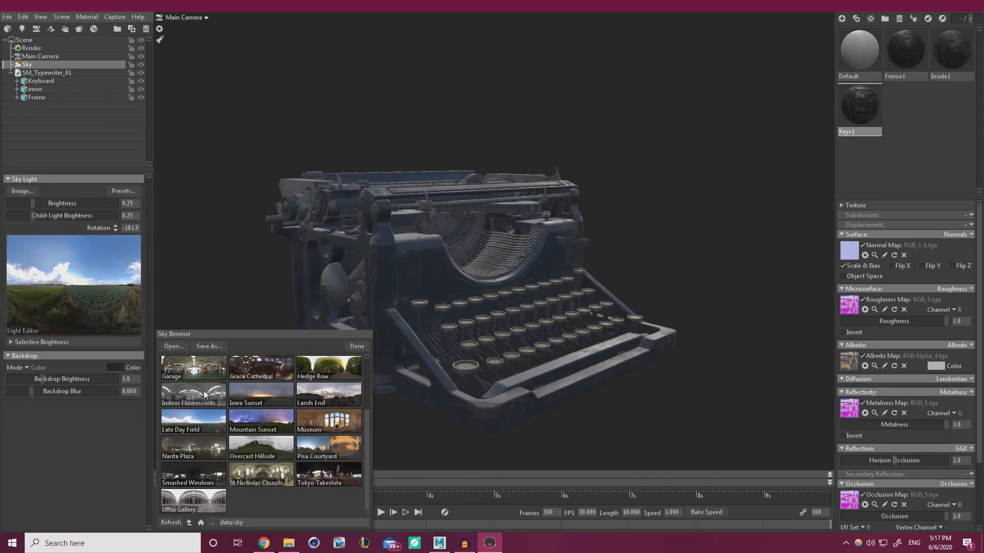
{"action": "left_click", "coordinate": [204, 394]}
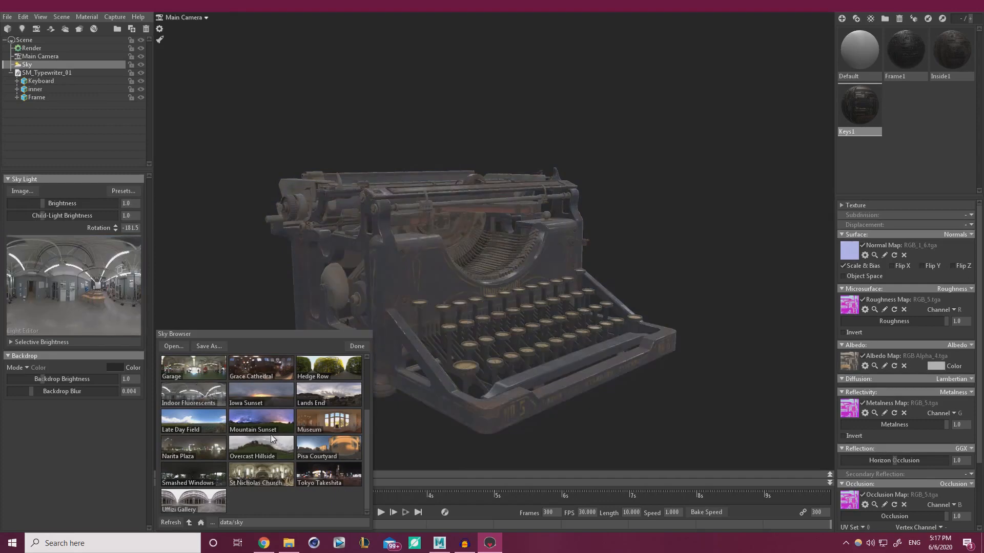
{"action": "left_click", "coordinate": [343, 420]}
{"action": "left_click", "coordinate": [351, 449]}
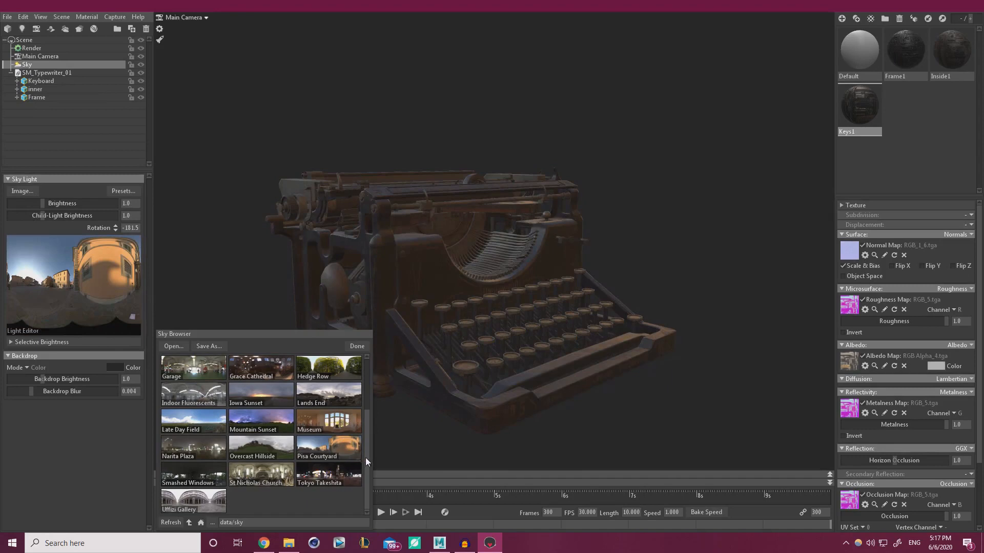
{"action": "scroll", "coordinate": [365, 457], "scroll_direction": "up", "scroll_amount": 3}
{"action": "left_click", "coordinate": [185, 391]}
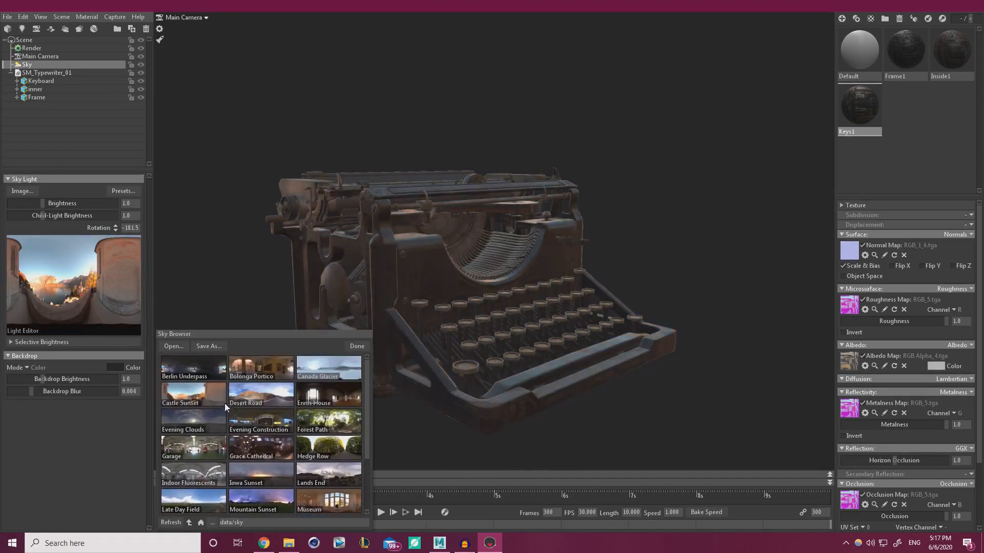
Try Bologna Portico and Canada Glacier, then settle on Ennis House and rotate it
{"action": "left_click_drag", "start_coordinate": [668, 307], "coordinate": [491, 323], "text": "shift"}
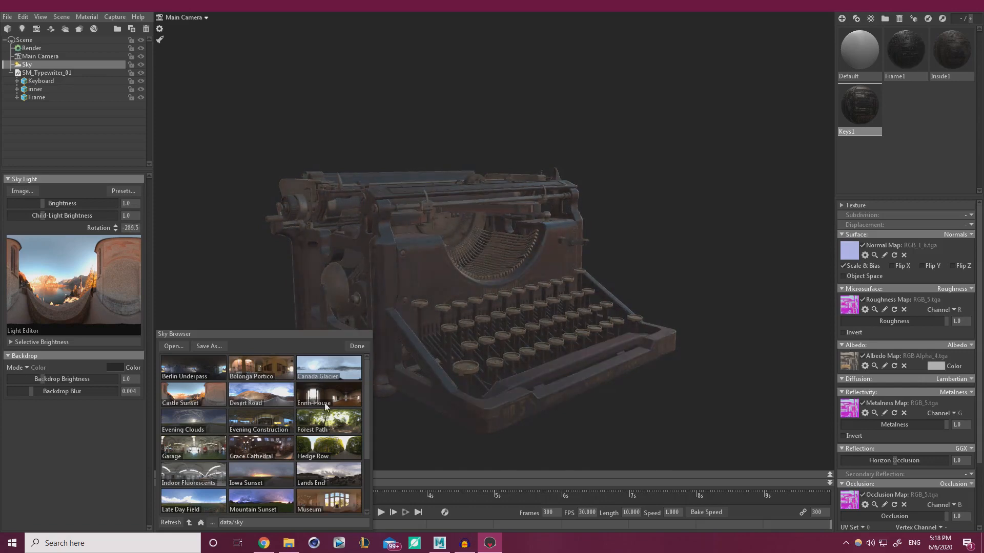
{"action": "left_click", "coordinate": [253, 370]}
{"action": "left_click", "coordinate": [318, 375]}
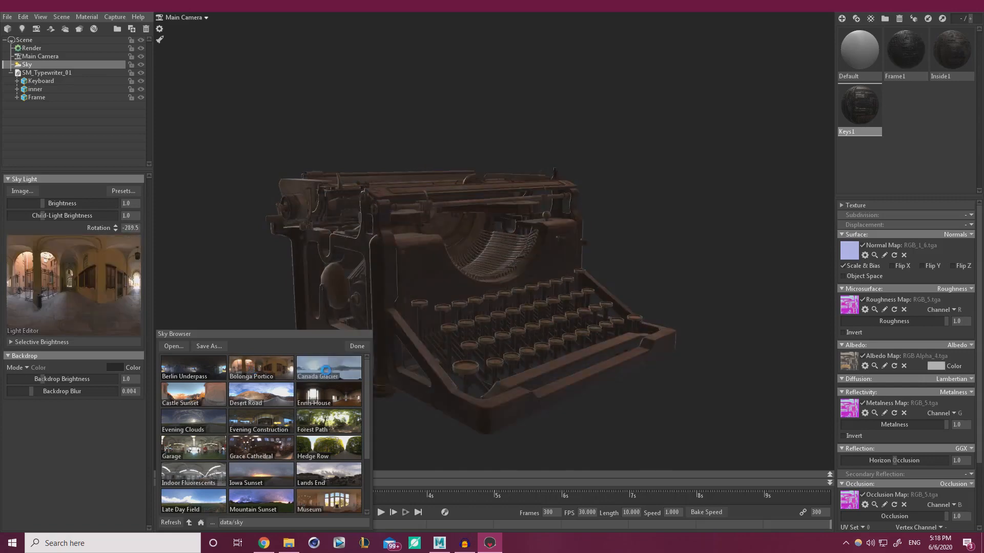
{"action": "left_click_drag", "start_coordinate": [446, 365], "coordinate": [542, 353], "text": "shift"}
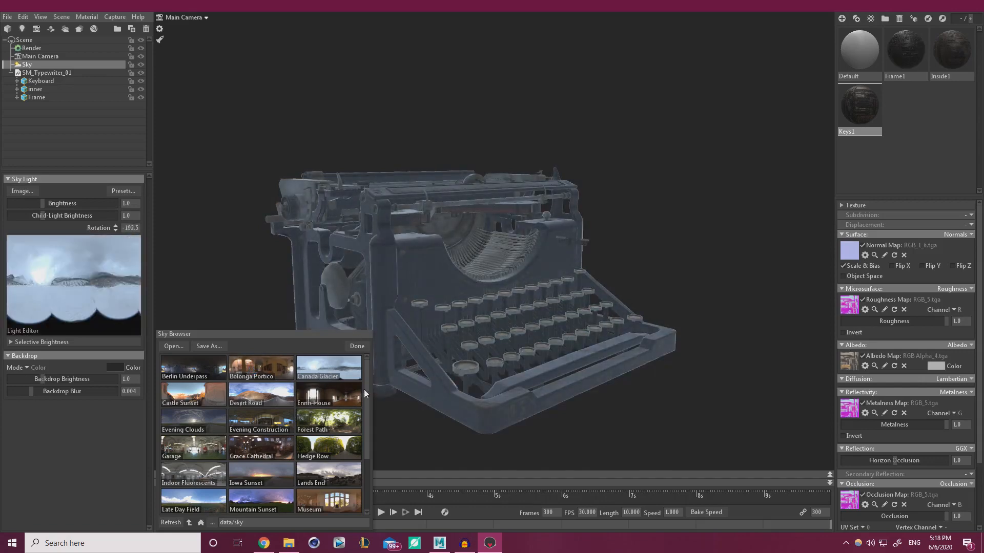
{"action": "left_click", "coordinate": [333, 393]}
{"action": "left_click_drag", "start_coordinate": [542, 340], "coordinate": [306, 339], "text": "shift"}
Place Sky Light 1 and Sky Light 2 on Ennis House's bright window, then close the Sky Browser
{"action": "left_click", "coordinate": [42, 272]}
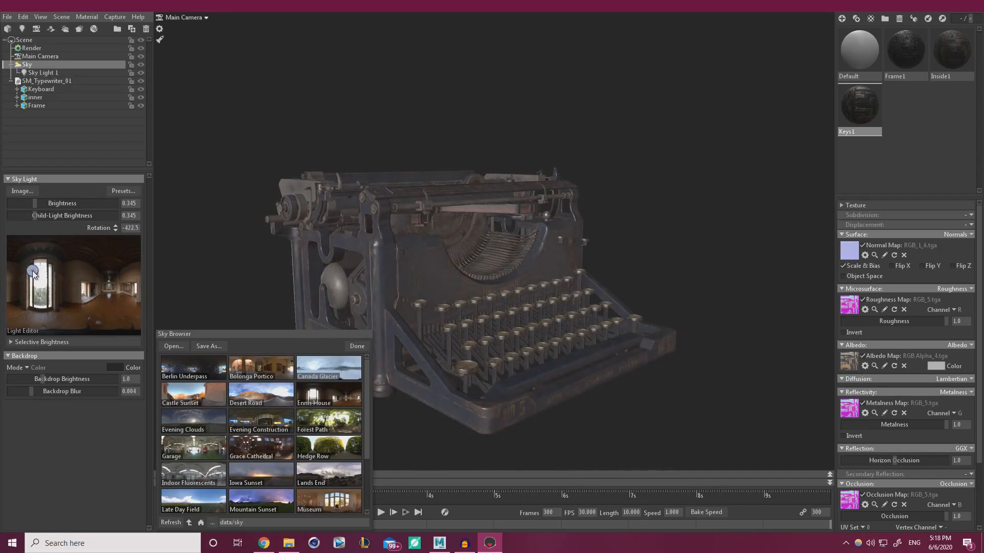
{"action": "left_click_drag", "start_coordinate": [114, 300], "coordinate": [136, 289]}
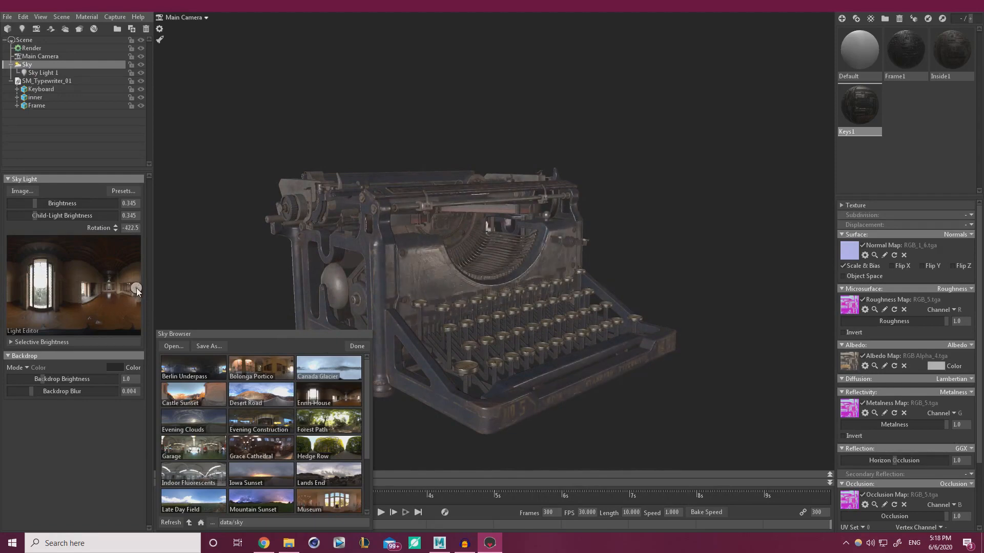
{"action": "left_click_drag", "start_coordinate": [33, 281], "coordinate": [44, 278]}
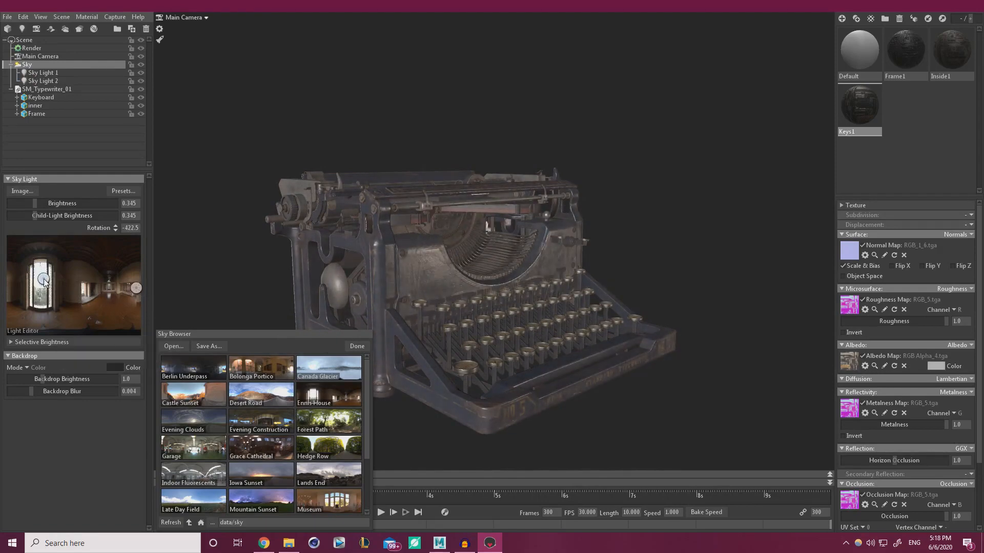
{"action": "mouse_move", "coordinate": [579, 310]}
{"action": "left_mouse_down", "text": "shift"}
{"action": "mouse_move", "coordinate": [760, 307]}
{"action": "mouse_move", "coordinate": [943, 282]}
{"action": "mouse_move", "coordinate": [583, 317]}
{"action": "mouse_move", "coordinate": [590, 315]}
{"action": "left_mouse_up", "text": "shift"}
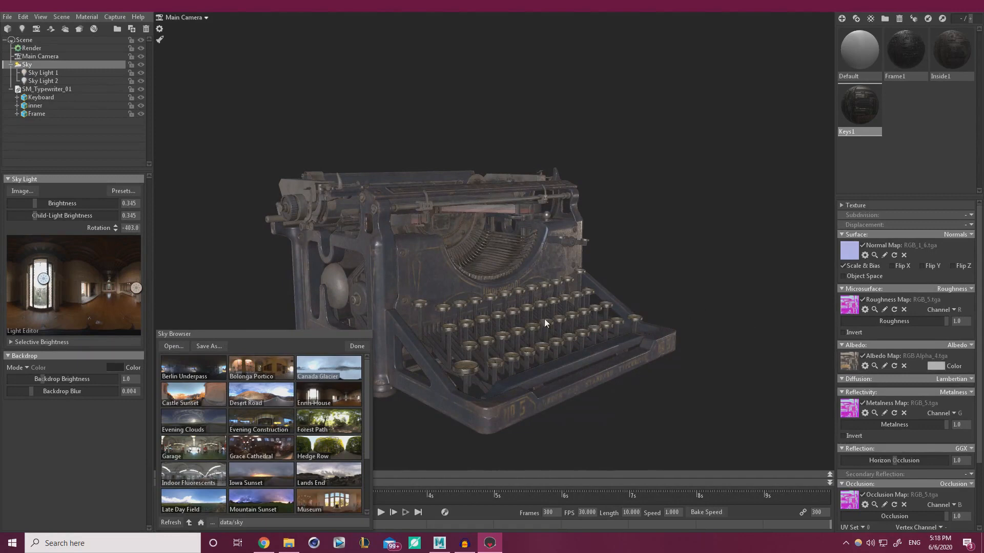
{"action": "left_click_drag", "start_coordinate": [476, 336], "coordinate": [435, 342]}
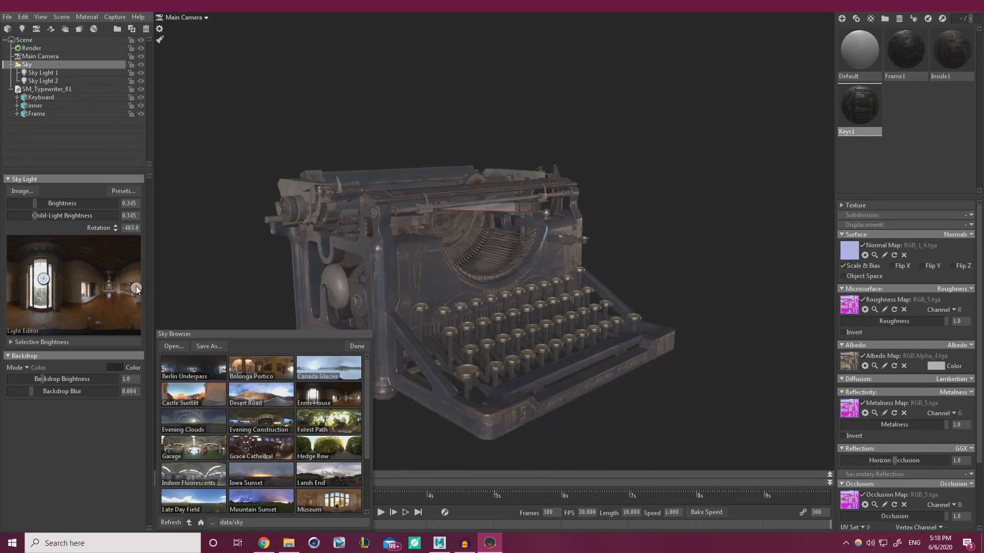
{"action": "left_click", "coordinate": [366, 344]}
{"action": "left_click", "coordinate": [43, 73]}
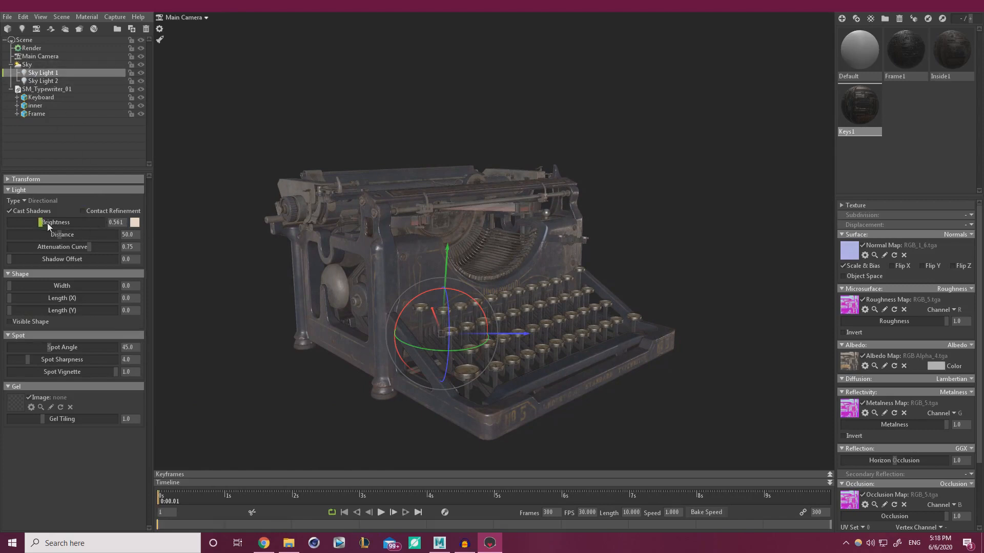
Raise Sky Light 1 brightness to 2.376 and tint it a warm peach
{"action": "left_click_drag", "start_coordinate": [47, 223], "coordinate": [51, 222]}
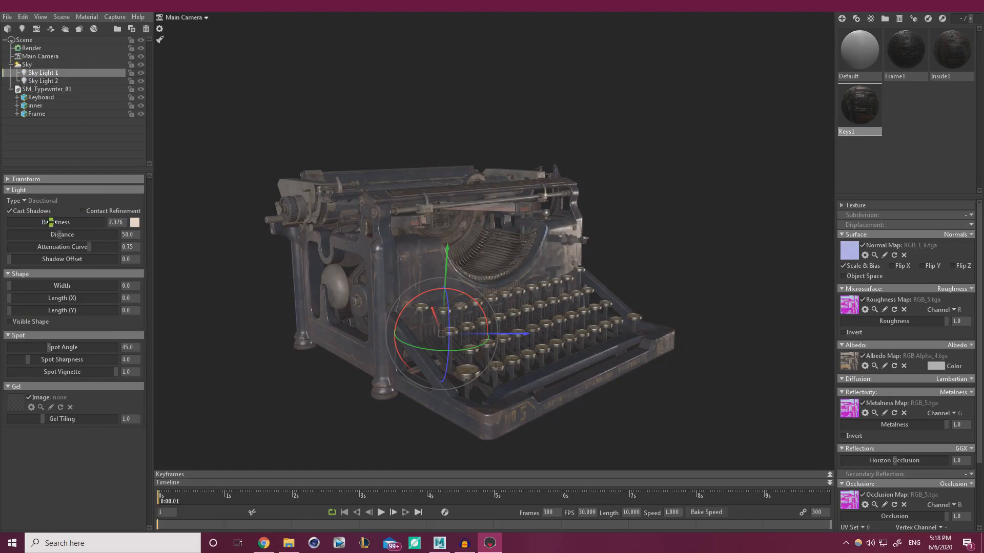
{"action": "left_click", "coordinate": [135, 222]}
{"action": "left_click_drag", "start_coordinate": [314, 510], "coordinate": [314, 493]}
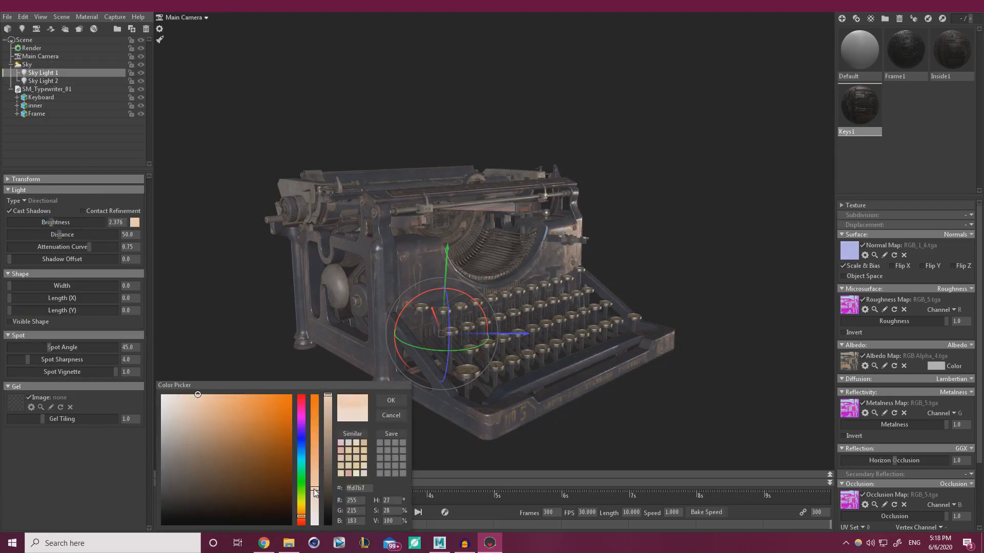
{"action": "left_click", "coordinate": [389, 402]}
Raise Sky Light 2 brightness to 4.959, make it a stronger blue, and rotate it
{"action": "left_click", "coordinate": [43, 81]}
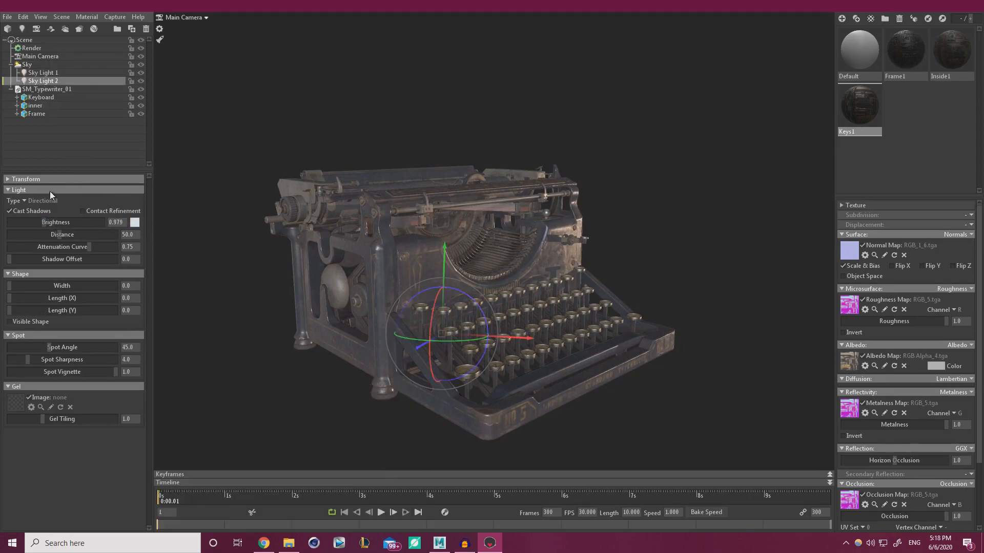
{"action": "left_click_drag", "start_coordinate": [48, 221], "coordinate": [62, 222]}
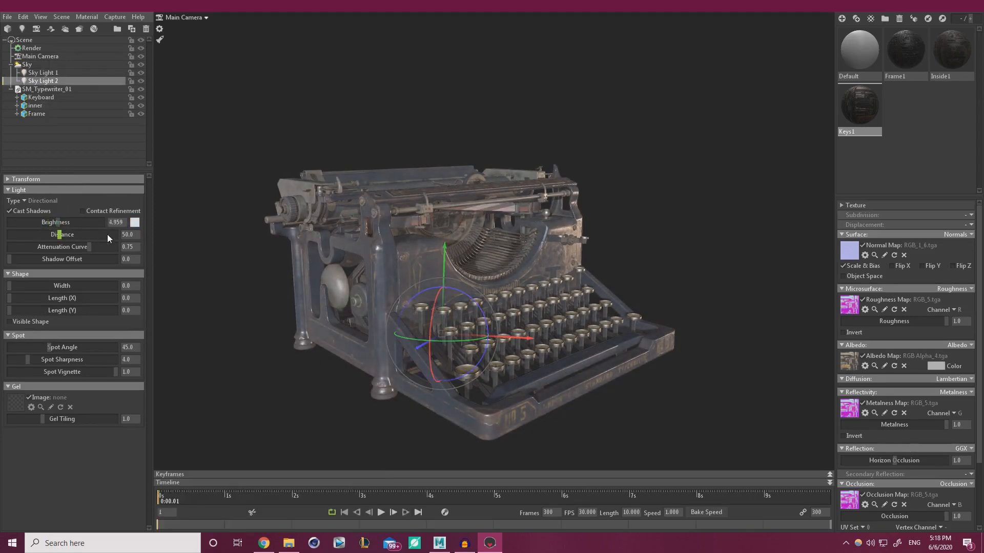
{"action": "left_click", "coordinate": [135, 223]}
{"action": "left_click_drag", "start_coordinate": [318, 500], "coordinate": [315, 506]}
{"action": "left_click", "coordinate": [389, 403]}
{"action": "left_click_drag", "start_coordinate": [461, 341], "coordinate": [495, 336]}
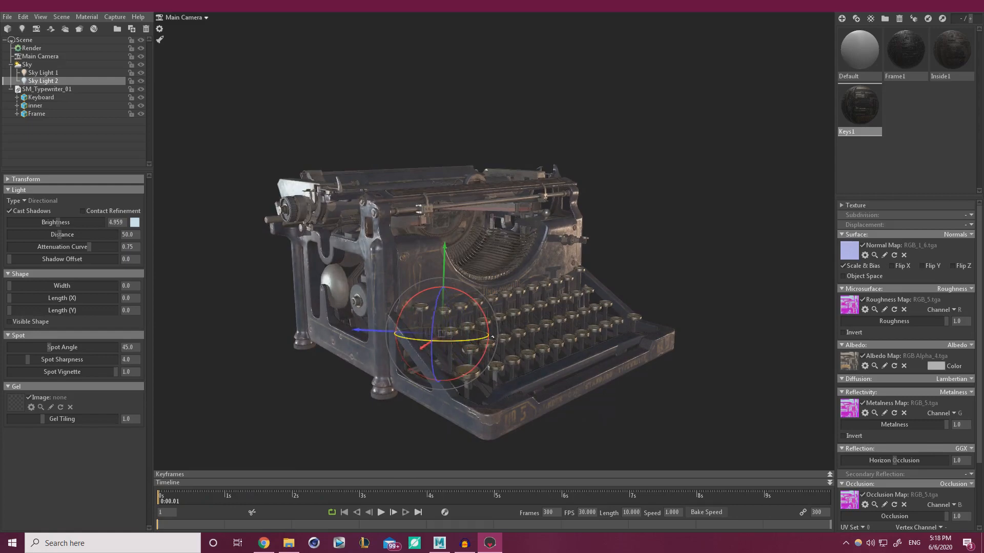
Rotate the sky to -405.5 and add Sky Light 3 on the environment
{"action": "left_click_drag", "start_coordinate": [671, 319], "coordinate": [746, 316], "text": "shift"}
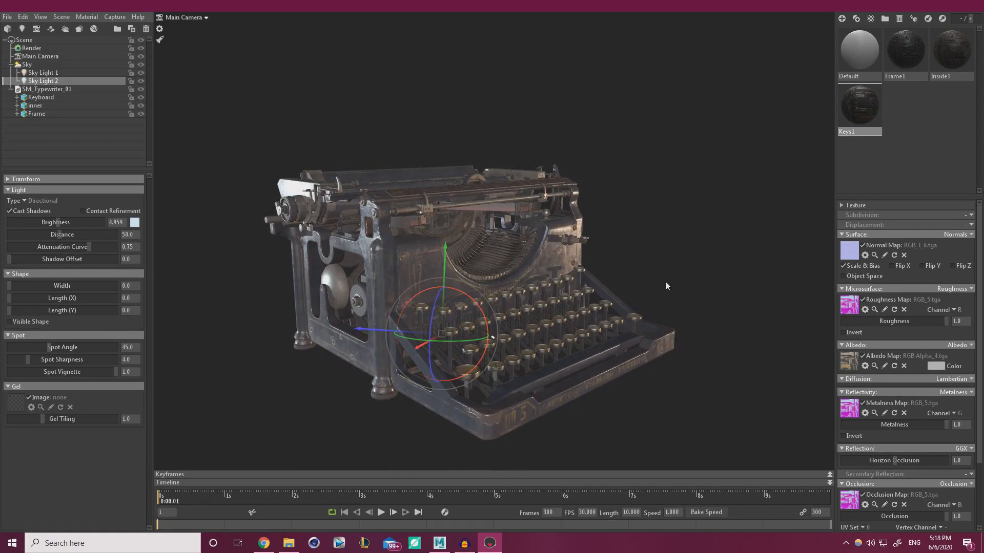
{"action": "mouse_move", "coordinate": [665, 281]}
{"action": "left_mouse_down"}
{"action": "mouse_move", "coordinate": [645, 276]}
{"action": "mouse_move", "coordinate": [672, 321]}
{"action": "mouse_move", "coordinate": [672, 297]}
{"action": "left_mouse_up"}
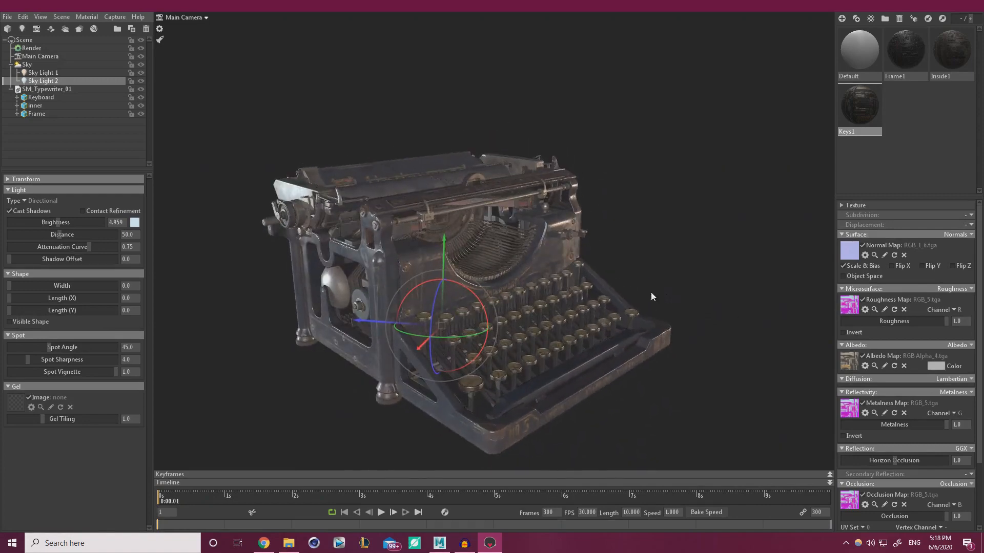
{"action": "left_click", "coordinate": [39, 64]}
{"action": "left_click", "coordinate": [41, 279]}
{"action": "mouse_move", "coordinate": [41, 279]}
{"action": "left_mouse_down"}
{"action": "mouse_move", "coordinate": [49, 269]}
{"action": "mouse_move", "coordinate": [113, 301]}
{"action": "mouse_move", "coordinate": [41, 276]}
{"action": "left_mouse_up"}
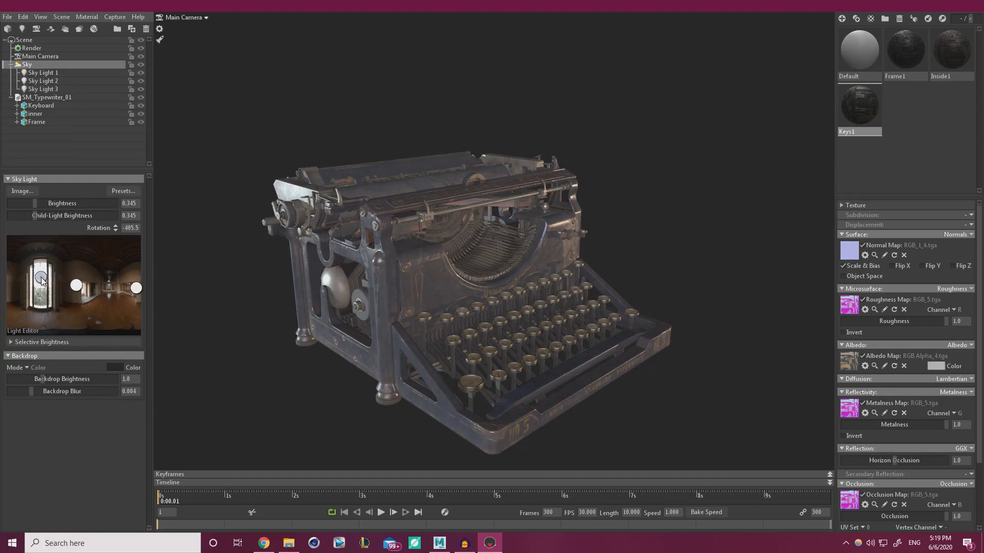
Rotate the sky to -50.0 with brightness 0.26 and child lights 0.39, then select Render
{"action": "left_click_drag", "start_coordinate": [357, 305], "coordinate": [324, 300], "text": "shift"}
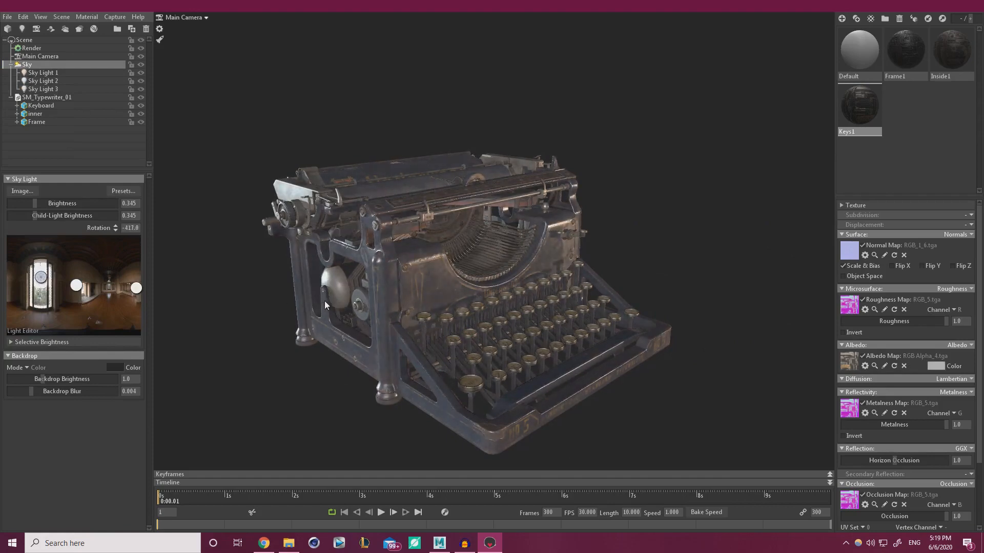
{"action": "left_click_drag", "start_coordinate": [420, 323], "coordinate": [368, 267]}
{"action": "scroll", "coordinate": [366, 268], "scroll_direction": "up", "scroll_amount": 3}
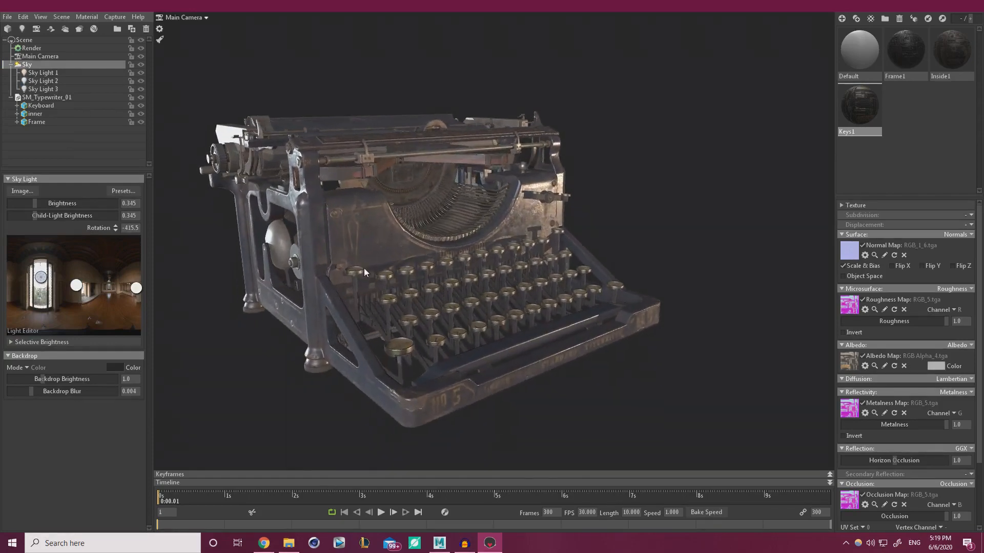
{"action": "left_click_drag", "start_coordinate": [44, 219], "coordinate": [32, 203]}
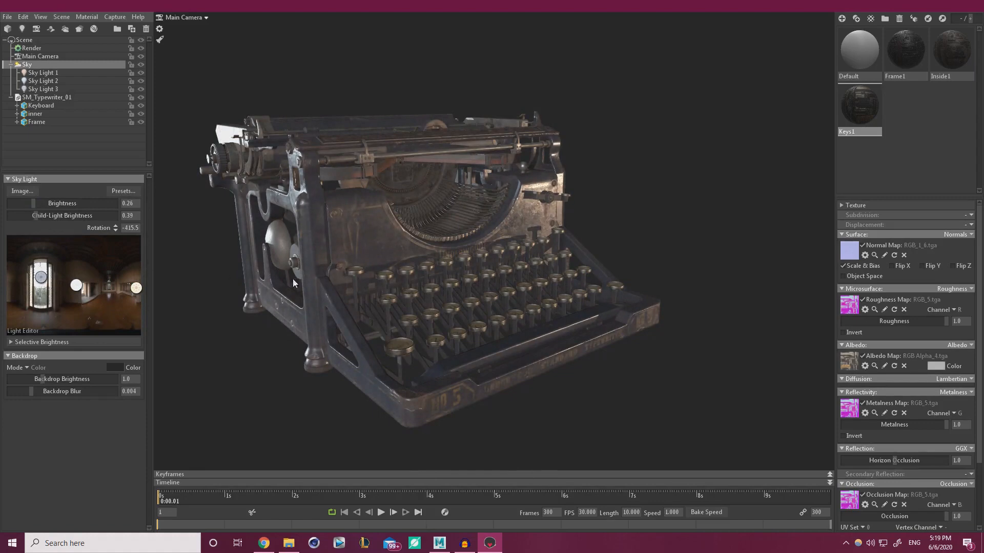
{"action": "left_click_drag", "start_coordinate": [293, 278], "coordinate": [661, 290], "text": "shift"}
{"action": "left_click_drag", "start_coordinate": [441, 318], "coordinate": [436, 298]}
{"action": "left_click", "coordinate": [34, 47]}
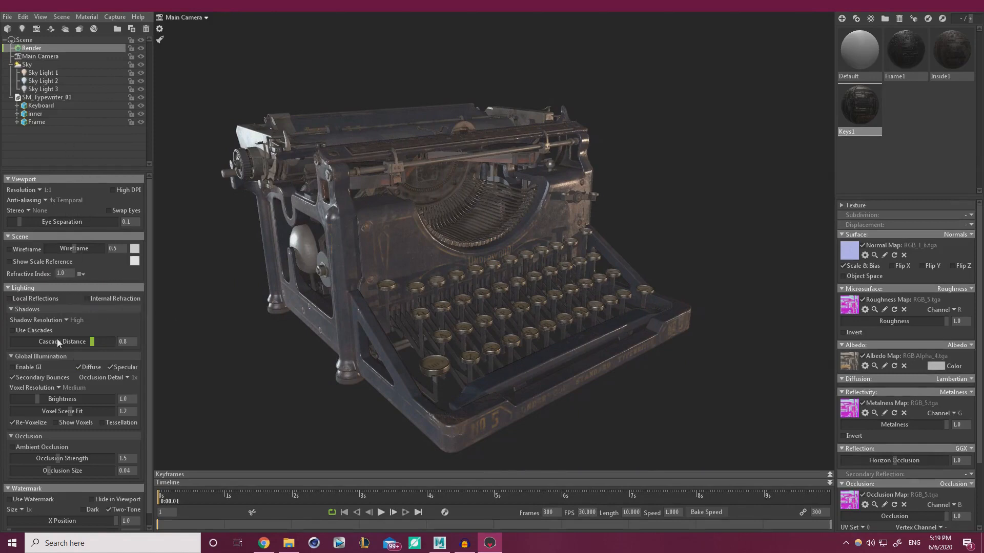
Set the Main Camera's tone mapping to ACES
{"action": "scroll", "coordinate": [123, 315], "scroll_direction": "down", "scroll_amount": 1}
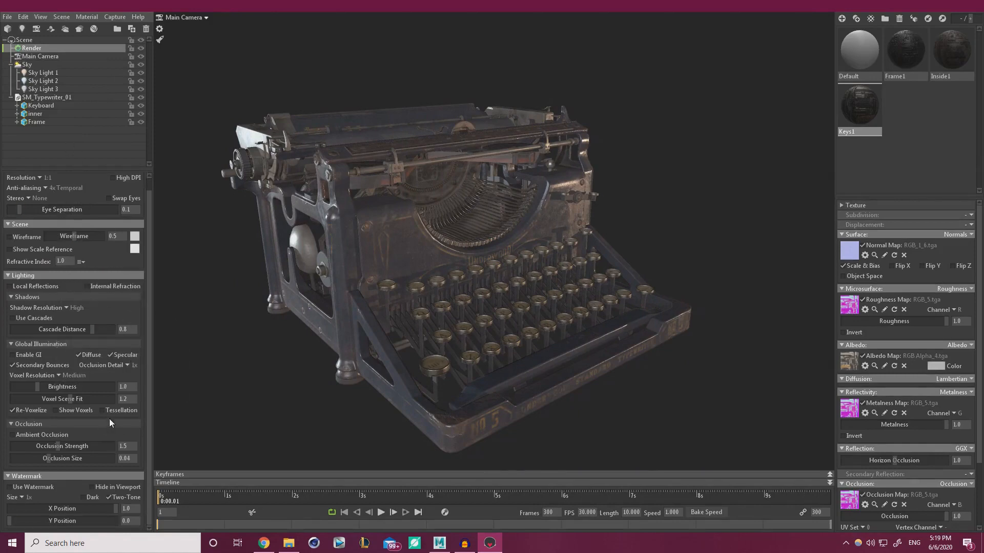
{"action": "left_click", "coordinate": [40, 55]}
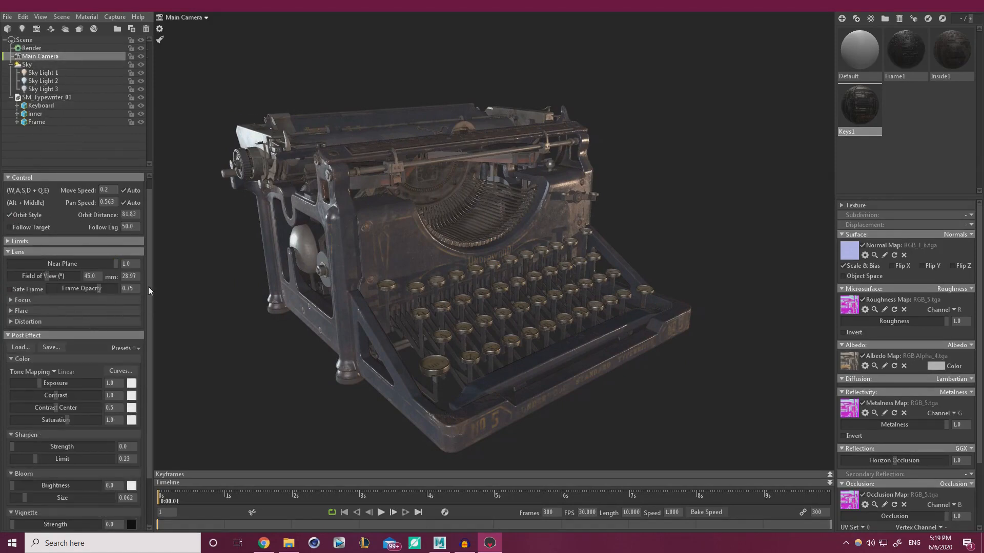
{"action": "scroll", "coordinate": [148, 307], "scroll_direction": "down", "scroll_amount": 2}
{"action": "scroll", "coordinate": [142, 328], "scroll_direction": "up", "scroll_amount": 3}
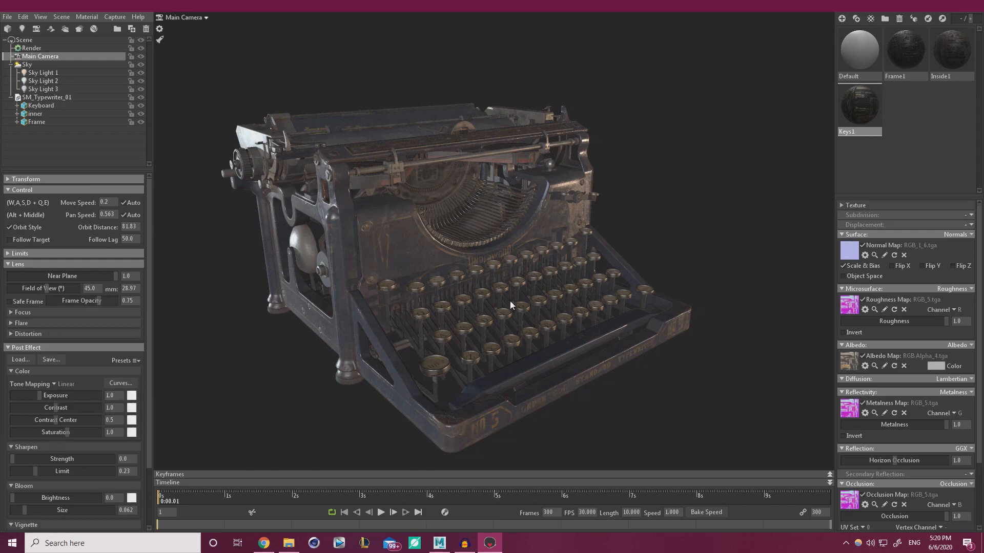
{"action": "left_click", "coordinate": [52, 384]}
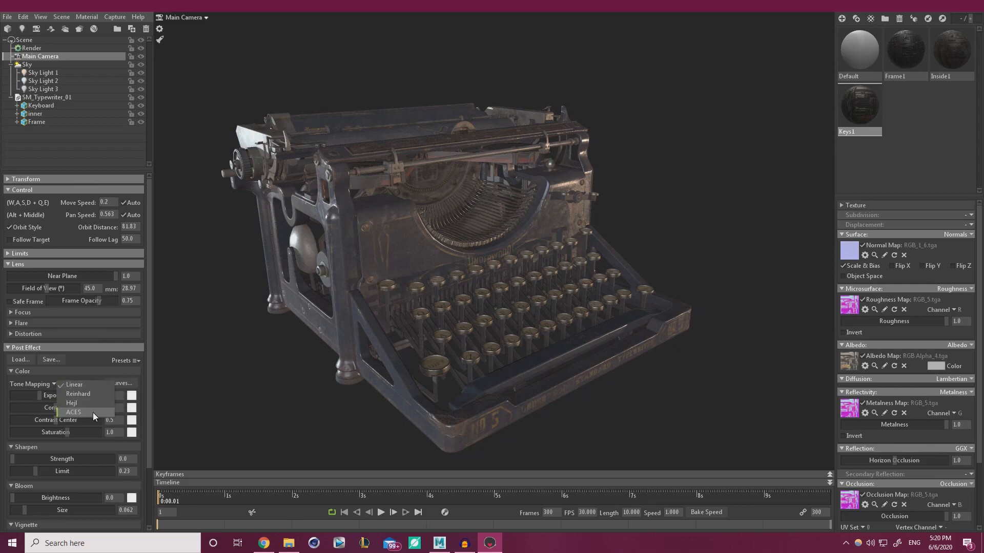
{"action": "left_click", "coordinate": [81, 411]}
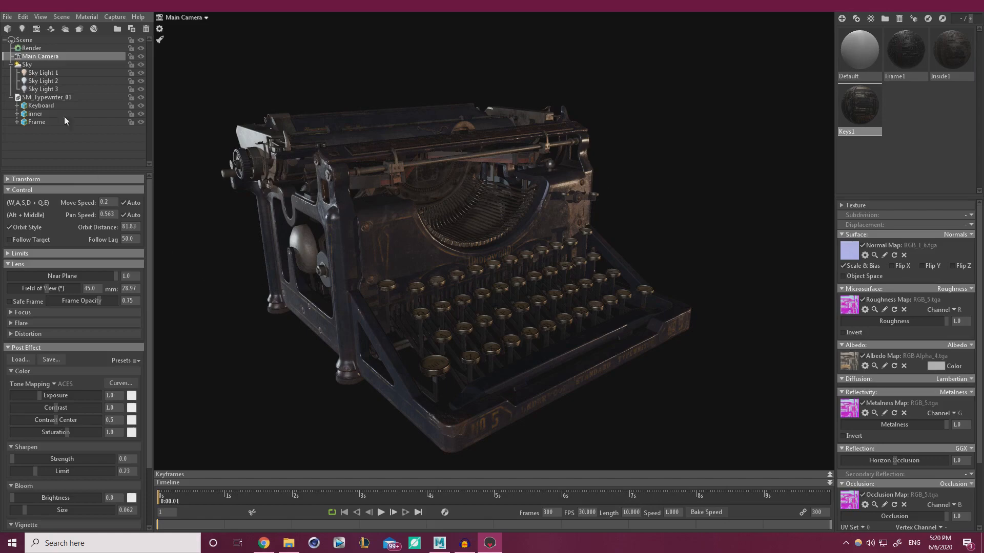
Raise the sky brightness to 0.692
{"action": "left_click", "coordinate": [27, 65]}
{"action": "left_click_drag", "start_coordinate": [33, 203], "coordinate": [40, 203]}
{"action": "mouse_move", "coordinate": [371, 306]}
{"action": "left_mouse_down"}
{"action": "mouse_move", "coordinate": [517, 287]}
{"action": "mouse_move", "coordinate": [420, 279]}
{"action": "mouse_move", "coordinate": [443, 314]}
{"action": "mouse_move", "coordinate": [359, 306]}
{"action": "left_mouse_up"}
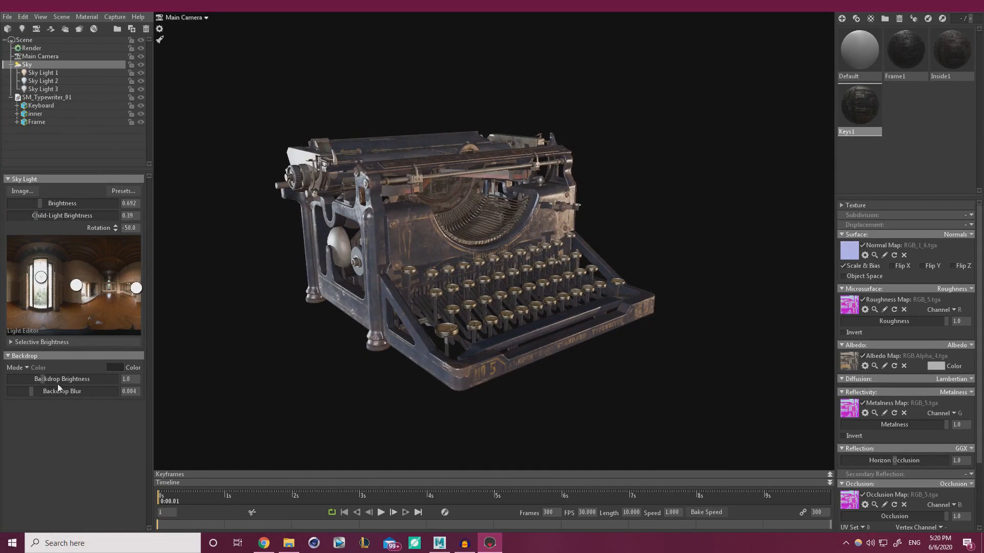
Lighten the backdrop colour to a dark grey
{"action": "left_click", "coordinate": [115, 367]}
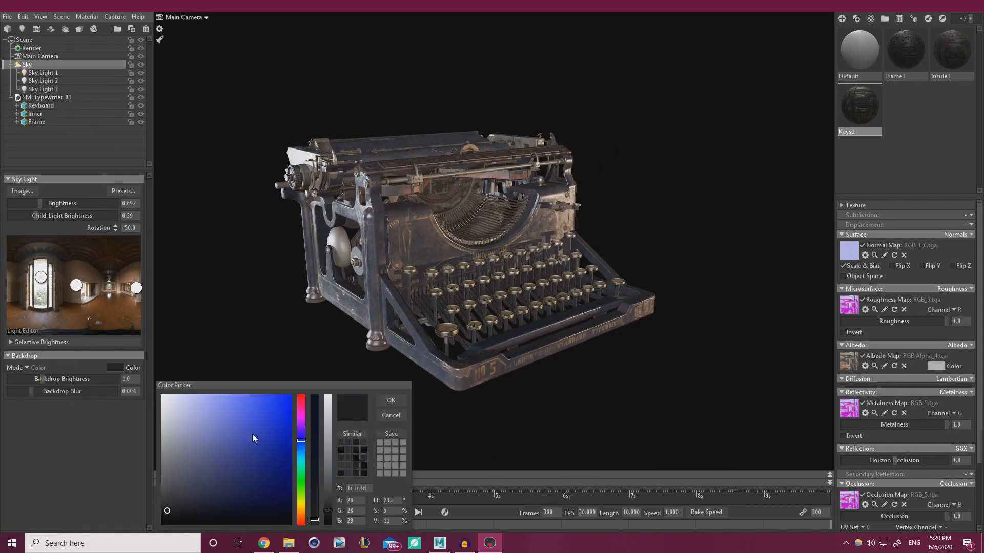
{"action": "left_click_drag", "start_coordinate": [331, 515], "coordinate": [325, 493]}
{"action": "left_click", "coordinate": [392, 400]}
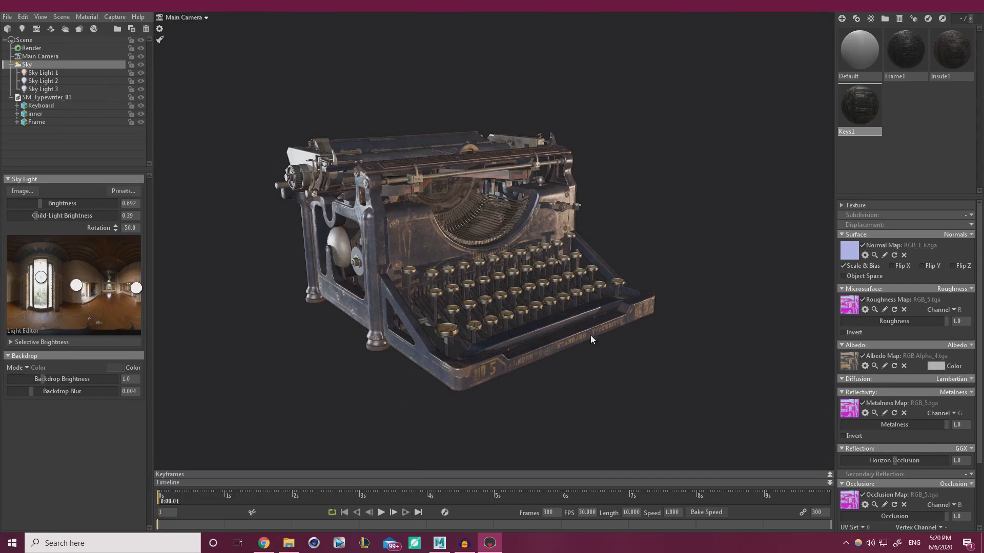
Rotate the sky to -40.5 while reframing the typewriter, then select Main Camera
{"action": "left_click_drag", "start_coordinate": [453, 308], "coordinate": [445, 329], "text": "alt"}
{"action": "right_click_drag", "start_coordinate": [445, 329], "coordinate": [520, 360], "text": "alt"}
{"action": "middle_click_drag", "start_coordinate": [520, 360], "coordinate": [552, 368], "text": "alt"}
{"action": "left_click_drag", "start_coordinate": [552, 368], "coordinate": [487, 338], "text": "shift"}
{"action": "right_click_drag", "start_coordinate": [486, 338], "coordinate": [531, 363], "text": "alt"}
{"action": "left_click_drag", "start_coordinate": [531, 363], "coordinate": [531, 352], "text": "alt"}
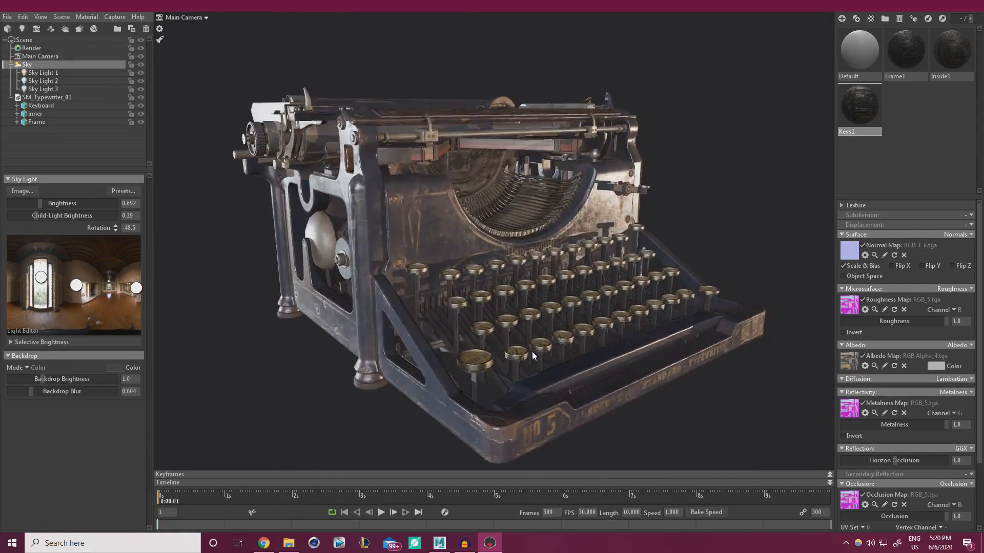
{"action": "right_click_drag", "start_coordinate": [532, 352], "coordinate": [466, 329], "text": "alt"}
{"action": "left_click_drag", "start_coordinate": [465, 329], "coordinate": [492, 336], "text": "shift"}
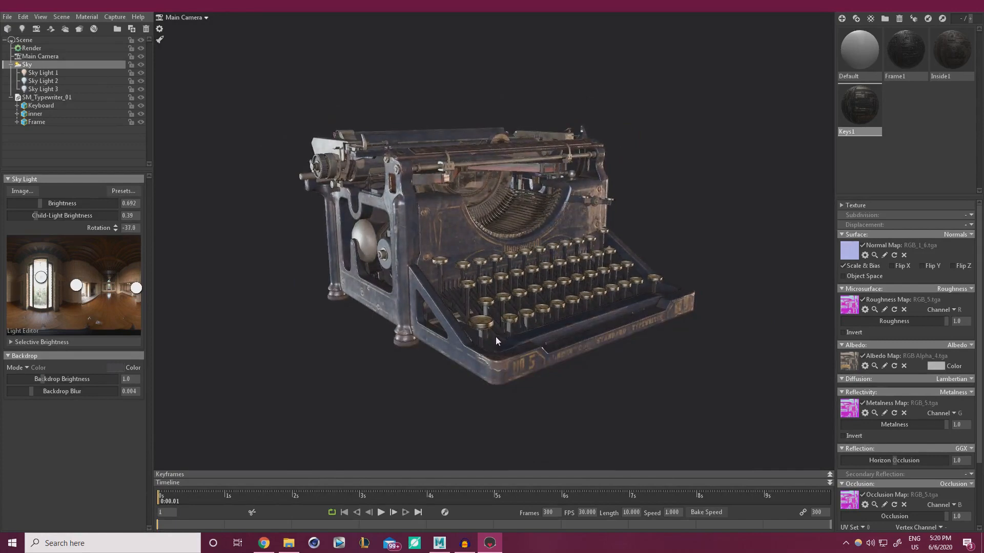
{"action": "right_click_drag", "start_coordinate": [492, 337], "coordinate": [542, 380], "text": "alt"}
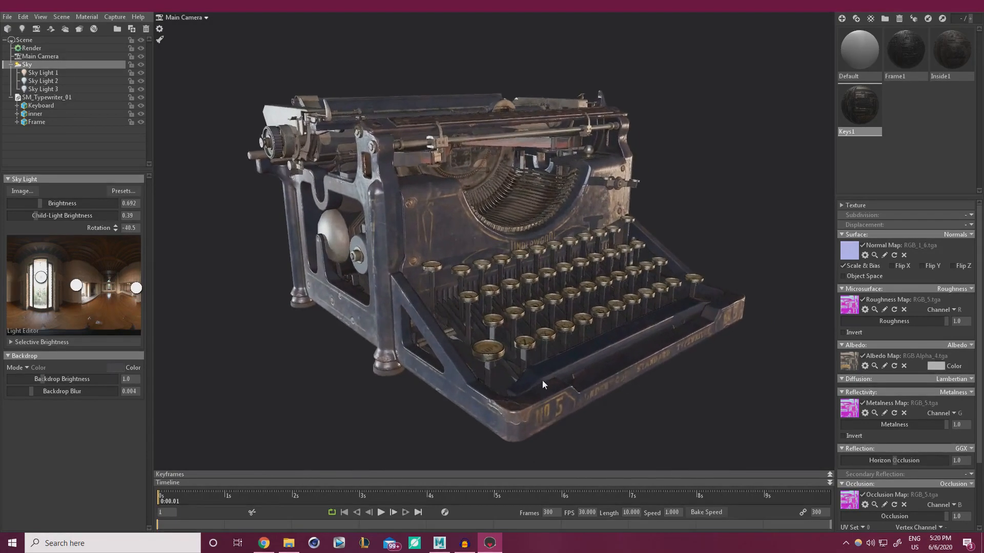
{"action": "middle_click_drag", "start_coordinate": [542, 380], "coordinate": [530, 377], "text": "alt"}
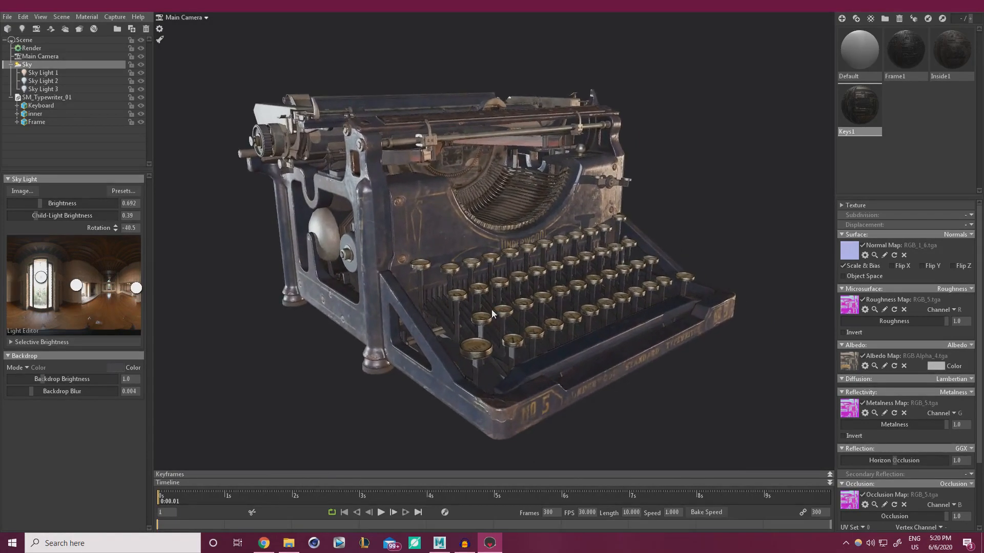
{"action": "left_click_drag", "start_coordinate": [491, 313], "coordinate": [353, 328], "text": "alt"}
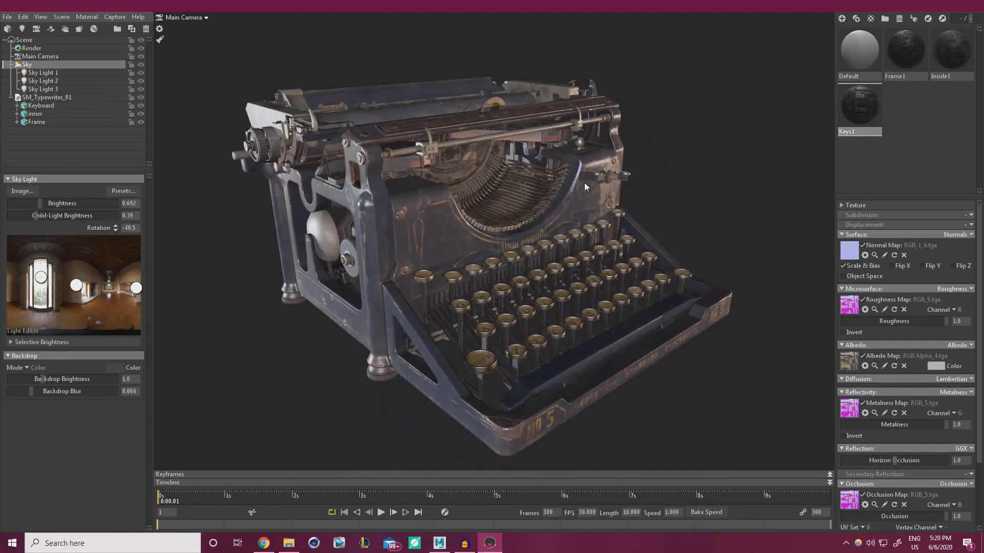
{"action": "left_click_drag", "start_coordinate": [325, 220], "coordinate": [286, 116]}
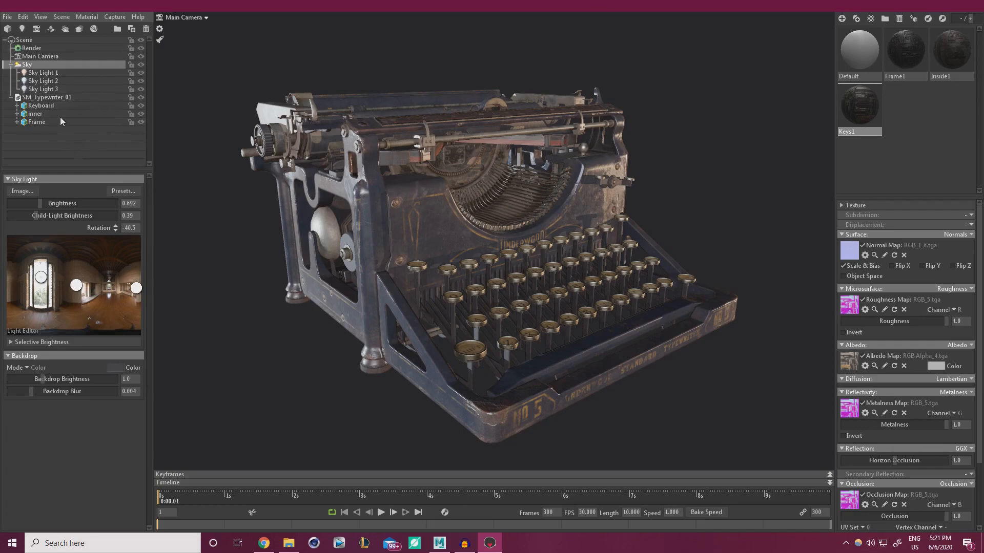
{"action": "left_click", "coordinate": [32, 56]}
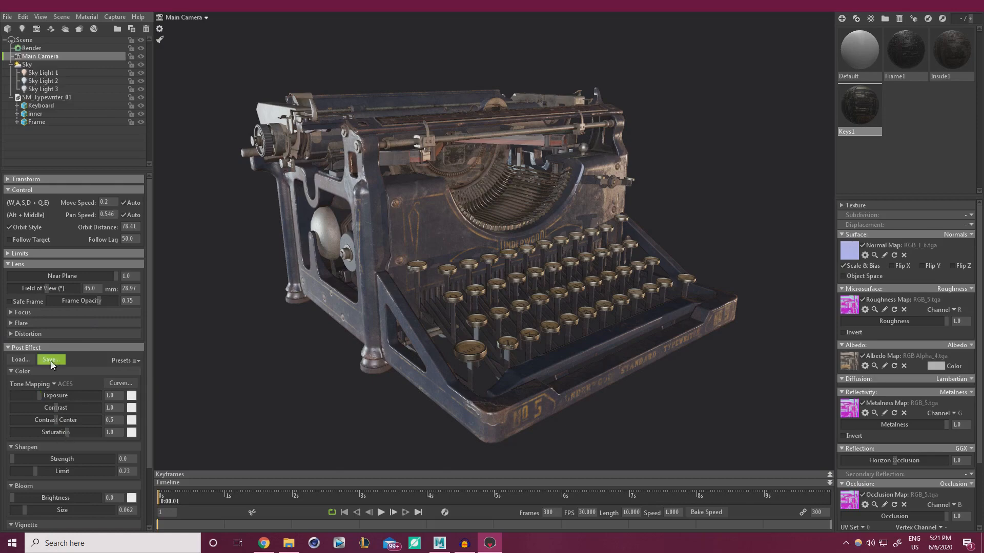
Set the camera's sharpen strength to 0.078 and add bloom
{"action": "scroll", "coordinate": [147, 369], "scroll_direction": "down", "scroll_amount": 1}
{"action": "scroll", "coordinate": [151, 389], "scroll_direction": "down", "scroll_amount": 3}
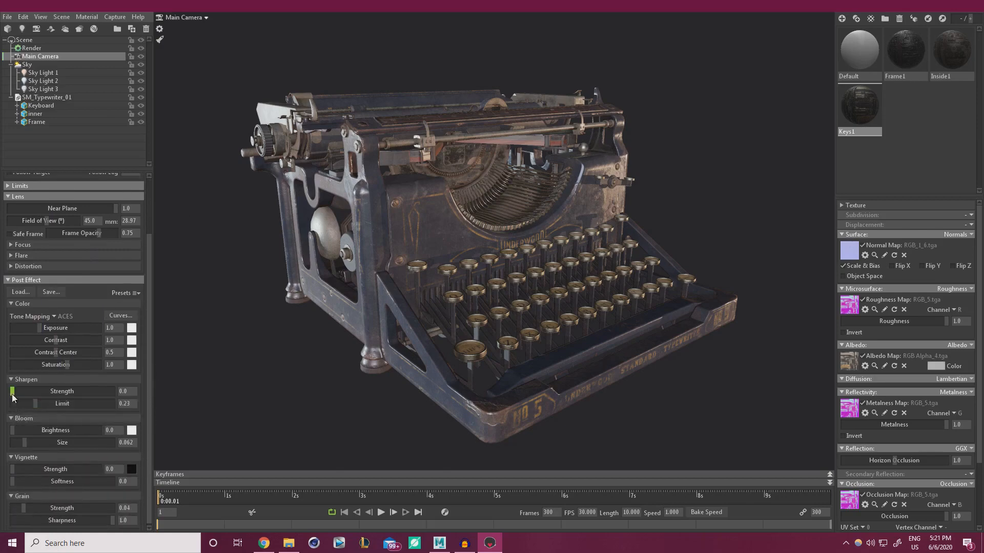
{"action": "left_click_drag", "start_coordinate": [12, 392], "coordinate": [41, 393]}
{"action": "left_click_drag", "start_coordinate": [52, 396], "coordinate": [31, 391]}
{"action": "mouse_move", "coordinate": [13, 431]}
{"action": "left_mouse_down"}
{"action": "mouse_move", "coordinate": [60, 430]}
{"action": "mouse_move", "coordinate": [22, 442]}
{"action": "mouse_move", "coordinate": [12, 431]}
{"action": "left_mouse_up"}
Add a strong vignette of about 0.868 and visible film grain
{"action": "scroll", "coordinate": [147, 448], "scroll_direction": "down", "scroll_amount": 1}
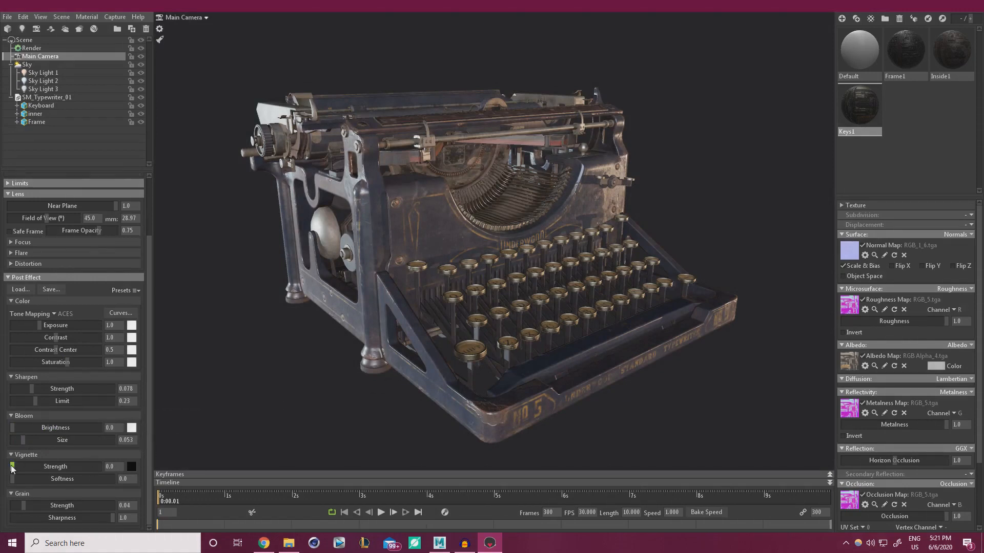
{"action": "left_click_drag", "start_coordinate": [13, 466], "coordinate": [49, 465]}
{"action": "mouse_move", "coordinate": [49, 466]}
{"action": "left_mouse_down"}
{"action": "mouse_move", "coordinate": [31, 466]}
{"action": "mouse_move", "coordinate": [41, 467]}
{"action": "left_mouse_up"}
{"action": "left_click_drag", "start_coordinate": [45, 468], "coordinate": [74, 465]}
{"action": "left_click_drag", "start_coordinate": [23, 506], "coordinate": [90, 505]}
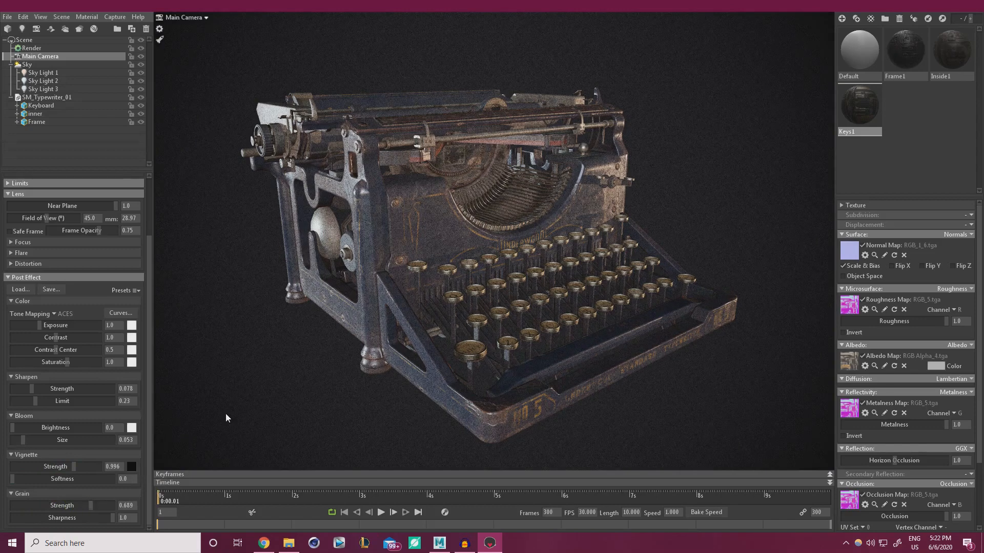
{"action": "left_click_drag", "start_coordinate": [91, 505], "coordinate": [41, 505]}
{"action": "mouse_move", "coordinate": [42, 505]}
{"action": "left_mouse_down"}
{"action": "mouse_move", "coordinate": [88, 500]}
{"action": "mouse_move", "coordinate": [31, 506]}
{"action": "left_mouse_up"}
{"action": "left_click_drag", "start_coordinate": [71, 466], "coordinate": [69, 466]}
{"action": "left_click_drag", "start_coordinate": [150, 309], "coordinate": [155, 237]}
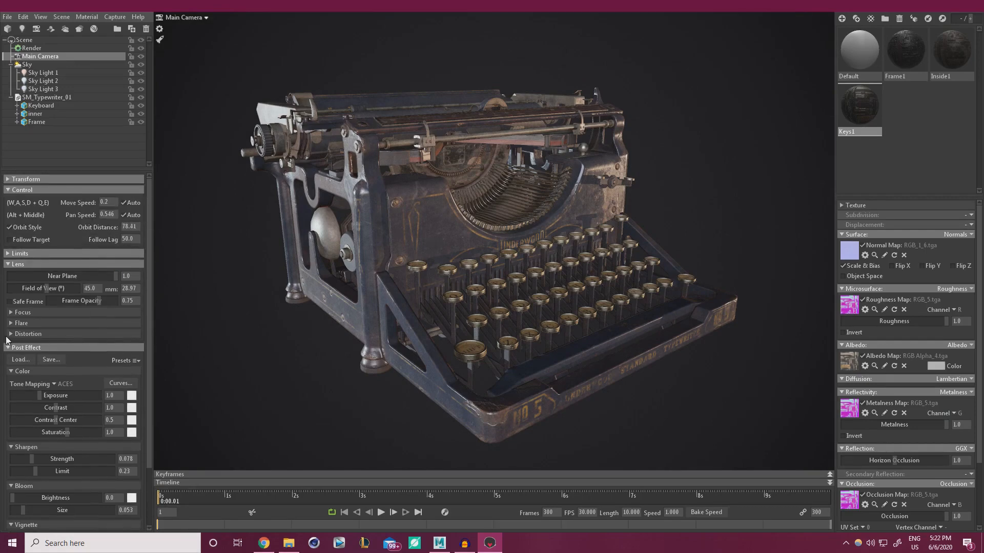
{"action": "left_click", "coordinate": [10, 313]}
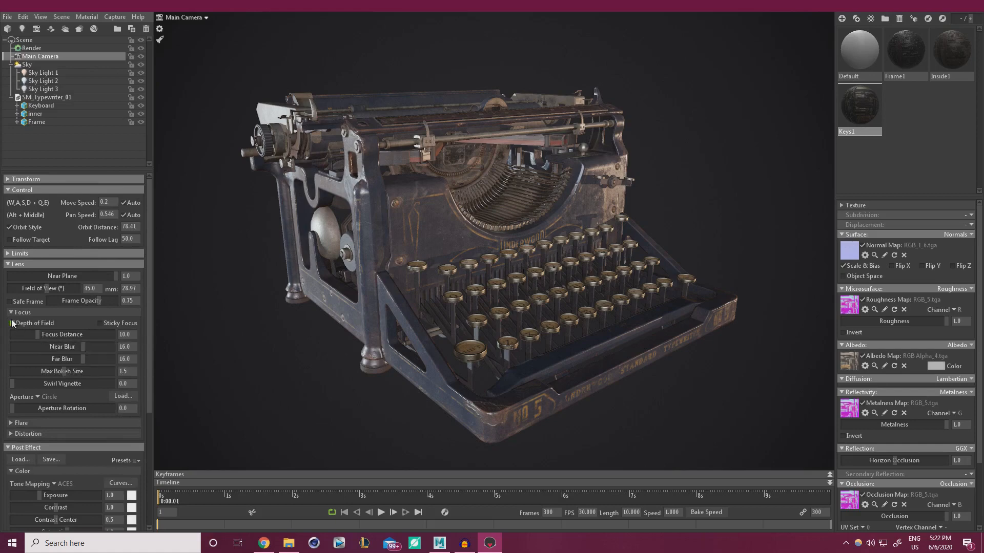
{"action": "left_click", "coordinate": [10, 313]}
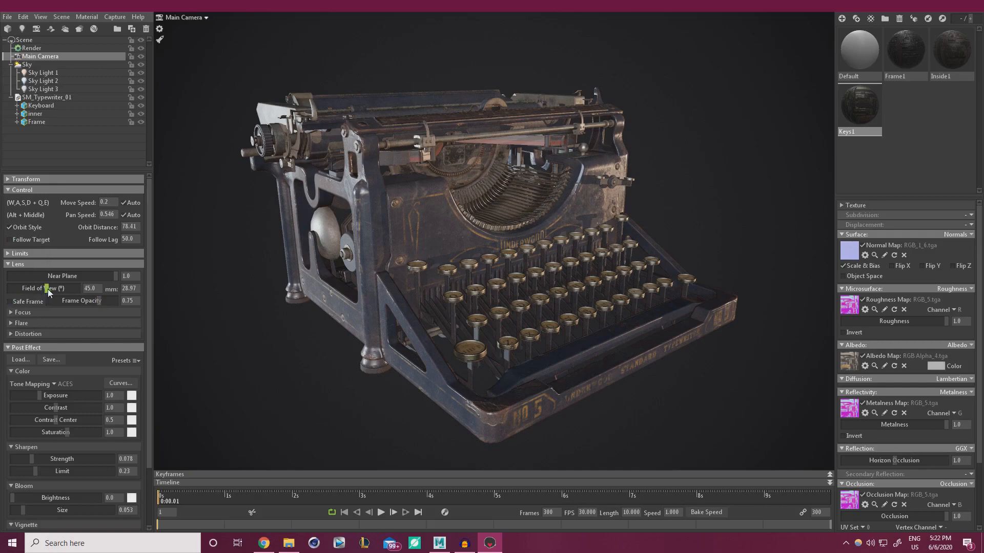
{"action": "mouse_move", "coordinate": [48, 289]}
{"action": "left_mouse_down"}
{"action": "mouse_move", "coordinate": [72, 289]}
{"action": "mouse_move", "coordinate": [46, 288]}
{"action": "left_mouse_up"}
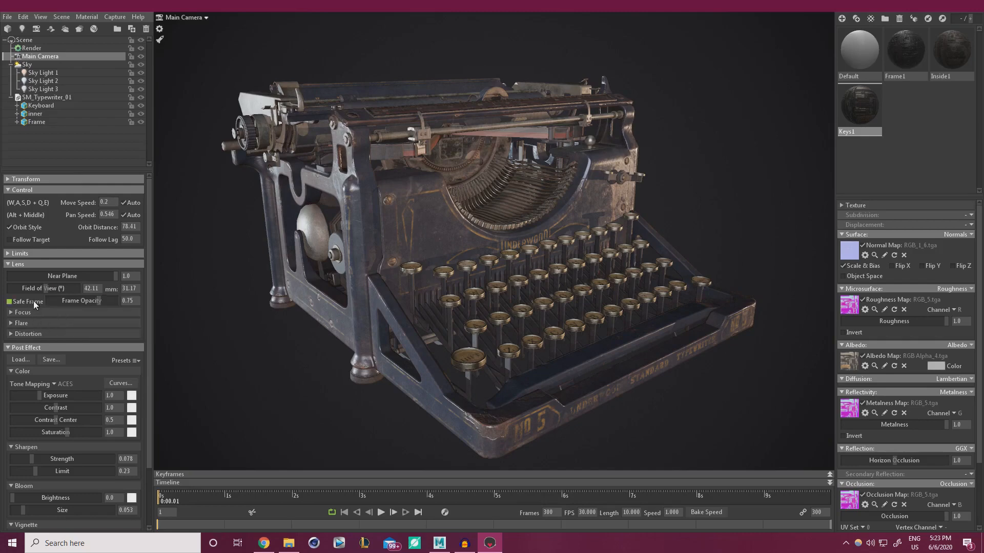
{"action": "left_click_drag", "start_coordinate": [51, 288], "coordinate": [60, 288]}
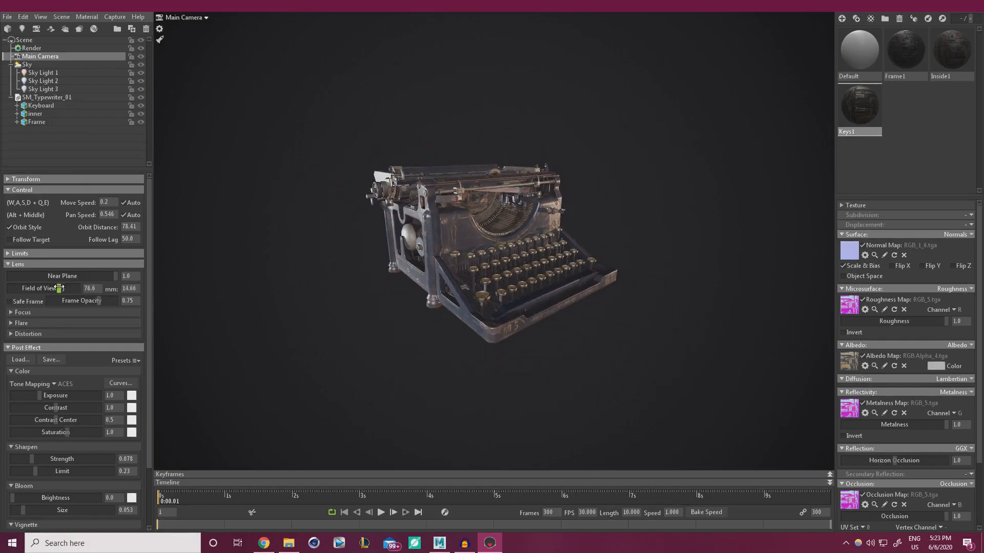
{"action": "scroll", "coordinate": [438, 321], "scroll_direction": "up", "scroll_amount": 8}
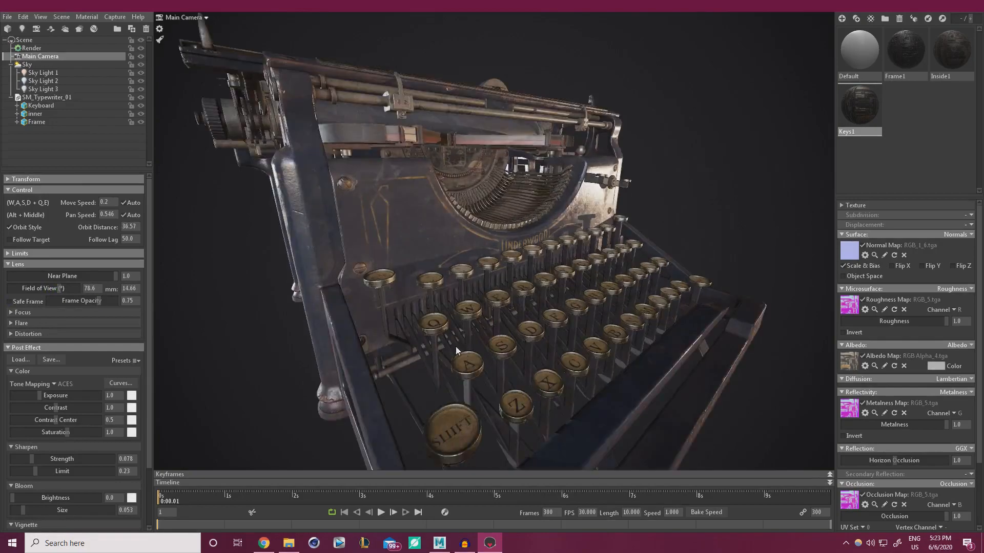
{"action": "mouse_move", "coordinate": [456, 346]}
{"action": "right_mouse_down", "text": "alt"}
{"action": "mouse_move", "coordinate": [432, 323]}
{"action": "mouse_move", "coordinate": [461, 342]}
{"action": "right_mouse_up", "text": "alt"}
{"action": "mouse_move", "coordinate": [461, 342]}
{"action": "left_mouse_down", "text": "alt"}
{"action": "mouse_move", "coordinate": [488, 309]}
{"action": "mouse_move", "coordinate": [586, 318]}
{"action": "mouse_move", "coordinate": [549, 376]}
{"action": "mouse_move", "coordinate": [392, 321]}
{"action": "mouse_move", "coordinate": [321, 321]}
{"action": "mouse_move", "coordinate": [445, 335]}
{"action": "left_mouse_up", "text": "alt"}
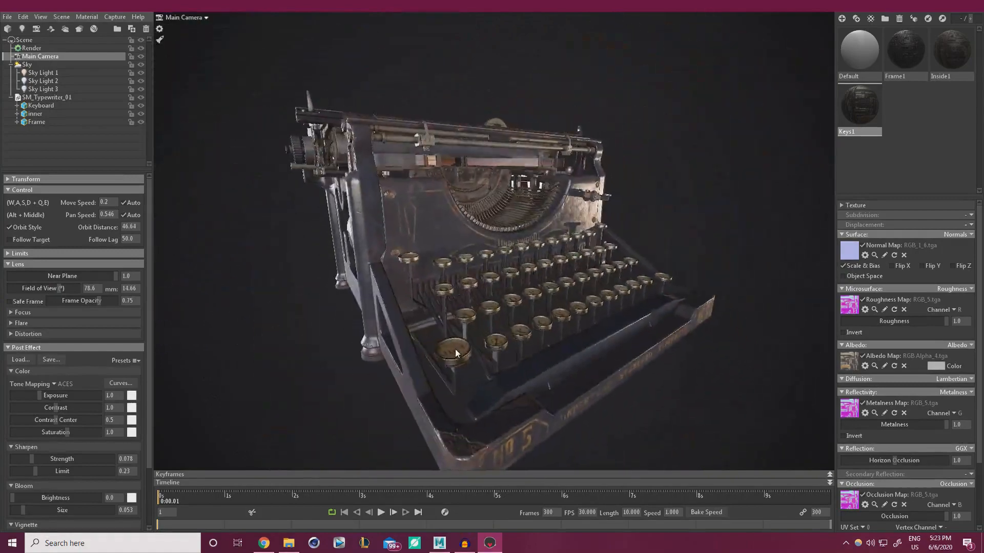
{"action": "right_click_drag", "start_coordinate": [444, 335], "coordinate": [327, 330], "text": "alt"}
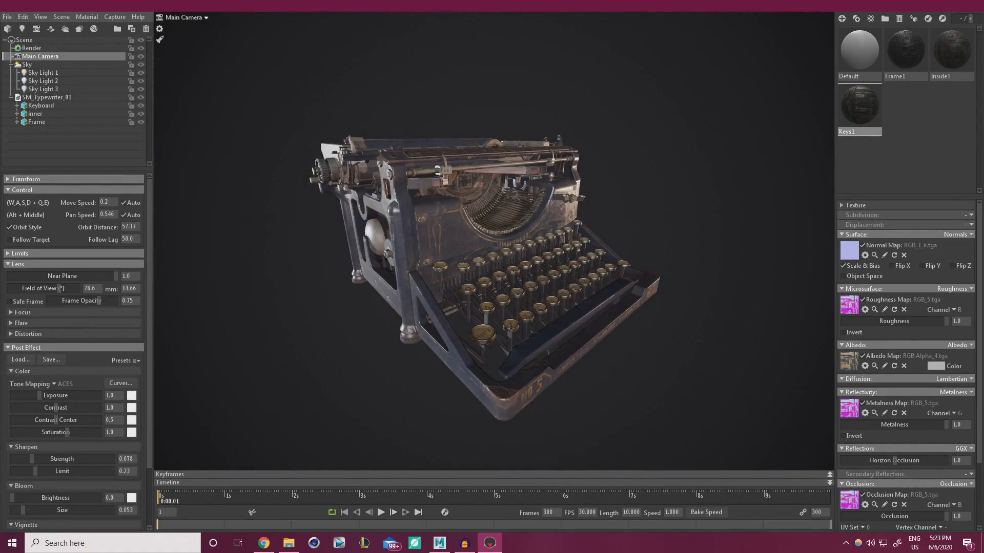
{"action": "left_click_drag", "start_coordinate": [983, 205], "coordinate": [410, 1]}
{"action": "scroll", "coordinate": [398, 309], "scroll_direction": "down", "scroll_amount": 15}
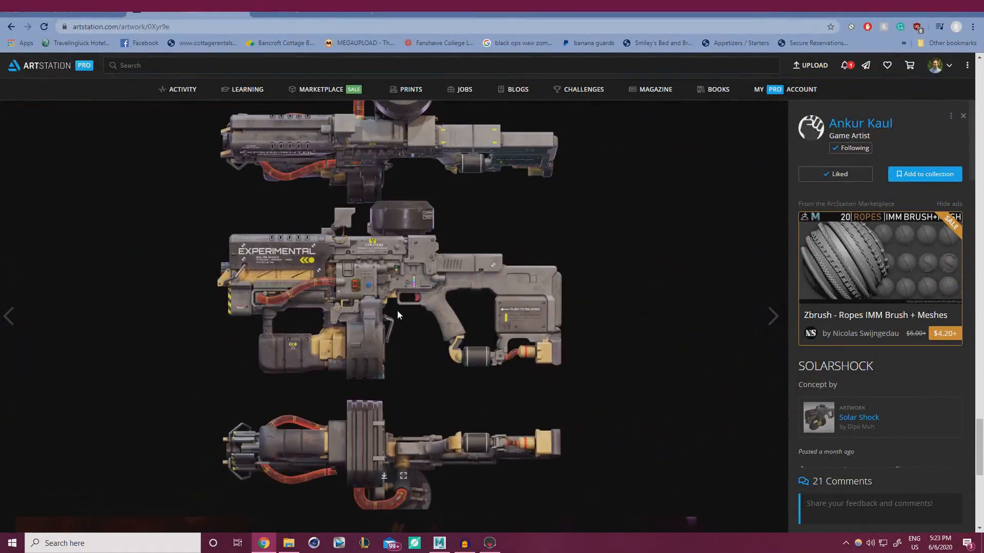
{"action": "scroll", "coordinate": [398, 312], "scroll_direction": "down", "scroll_amount": 4}
{"action": "scroll", "coordinate": [398, 312], "scroll_direction": "up", "scroll_amount": 10}
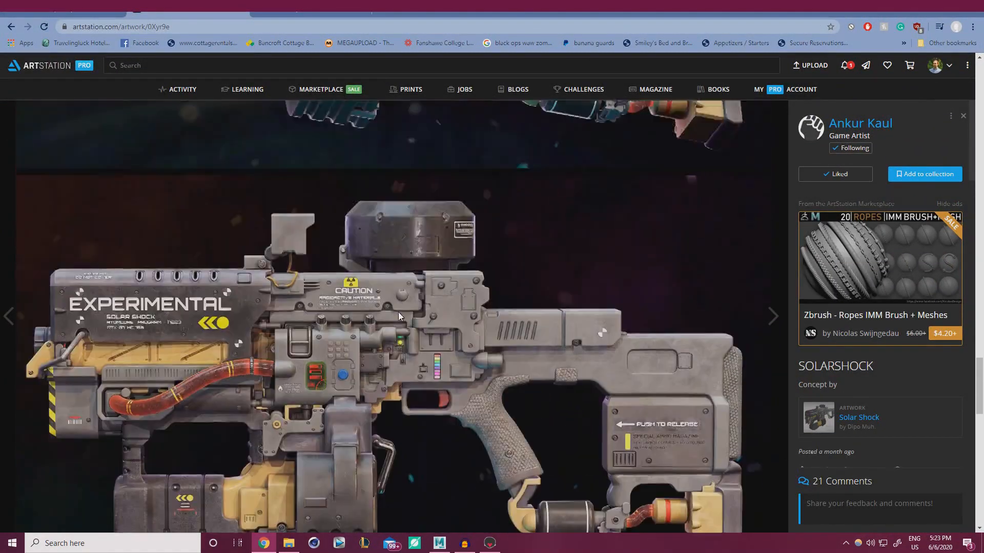
{"action": "scroll", "coordinate": [413, 321], "scroll_direction": "up", "scroll_amount": 18}
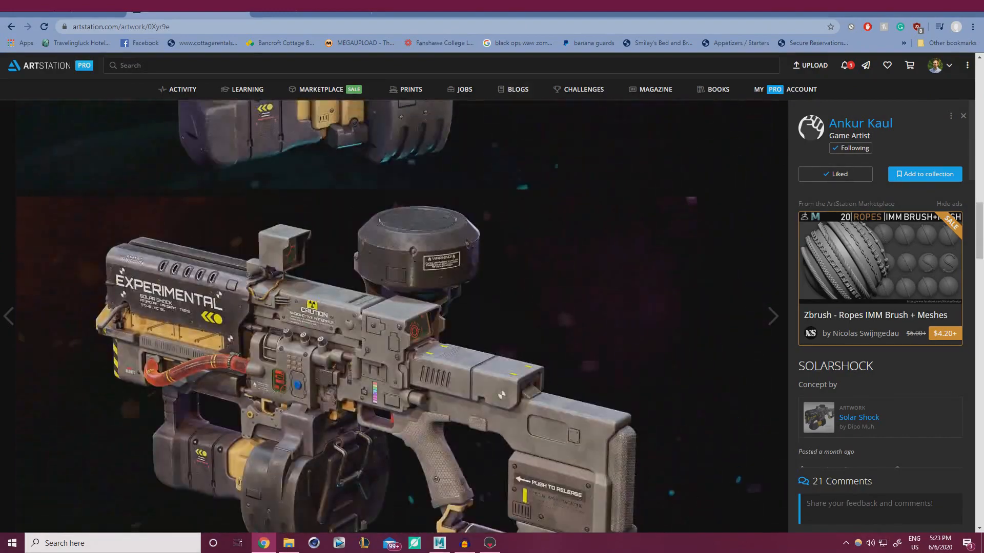
{"action": "left_click_drag", "start_coordinate": [502, 7], "coordinate": [983, 287]}
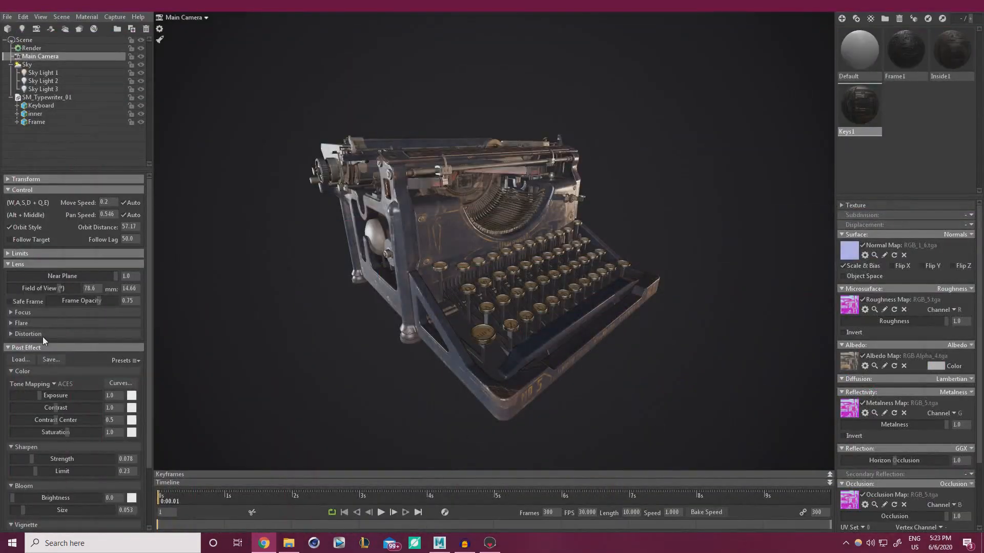
Try field of view values 20 and 25 while orbiting around the typewriter
{"action": "left_click_drag", "start_coordinate": [58, 288], "coordinate": [34, 288]}
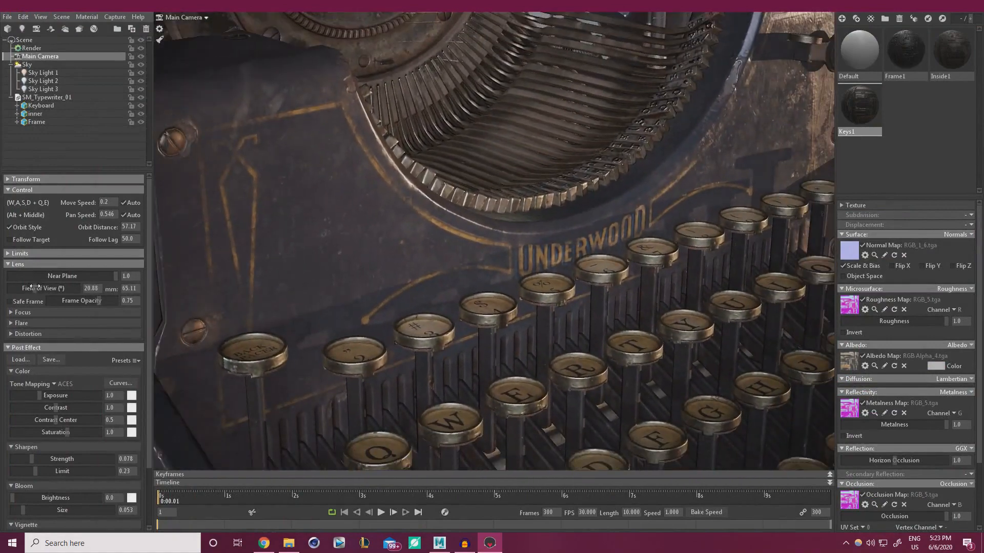
{"action": "left_click", "coordinate": [99, 291]}
{"action": "left_click_drag", "start_coordinate": [99, 290], "coordinate": [41, 288]}
{"action": "type", "text": "20"}
{"action": "key", "text": "Return"}
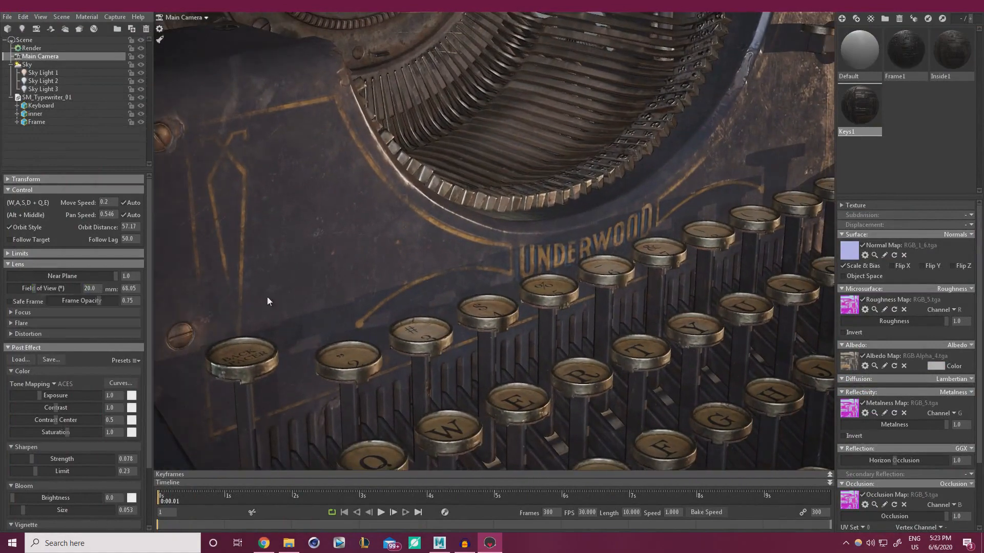
{"action": "scroll", "coordinate": [398, 226], "scroll_direction": "down", "scroll_amount": 10}
{"action": "left_click_drag", "start_coordinate": [438, 259], "coordinate": [421, 318], "text": "alt"}
{"action": "mouse_move", "coordinate": [421, 315]}
{"action": "right_mouse_down", "text": "alt"}
{"action": "mouse_move", "coordinate": [450, 334]}
{"action": "mouse_move", "coordinate": [382, 293]}
{"action": "mouse_move", "coordinate": [433, 325]}
{"action": "mouse_move", "coordinate": [424, 319]}
{"action": "right_mouse_up", "text": "alt"}
{"action": "left_click_drag", "start_coordinate": [95, 288], "coordinate": [42, 288]}
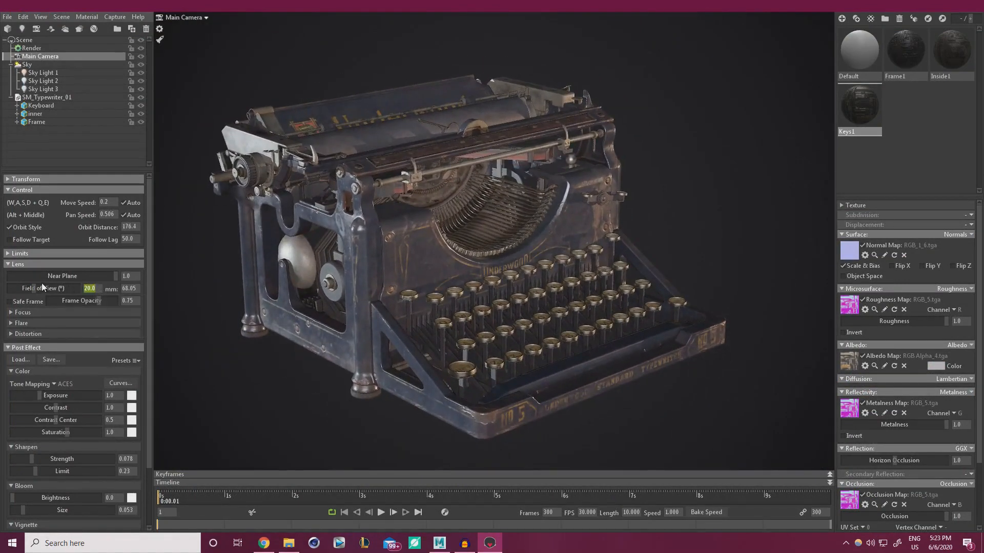
{"action": "type", "text": "25"}
{"action": "key", "text": "Return"}
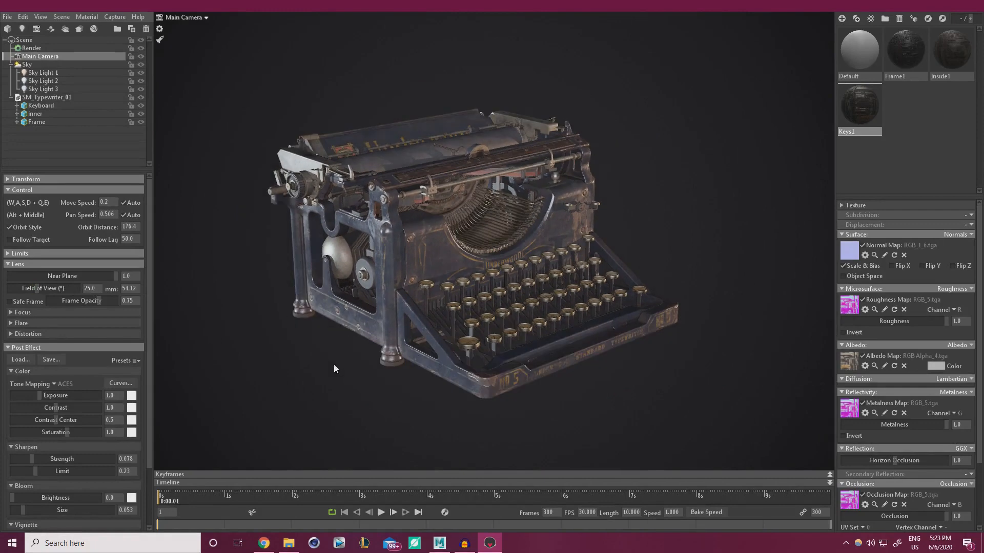
Test a 50 field of view, then return to 25 and tilt the camera down
{"action": "scroll", "coordinate": [466, 361], "scroll_direction": "up", "scroll_amount": 6}
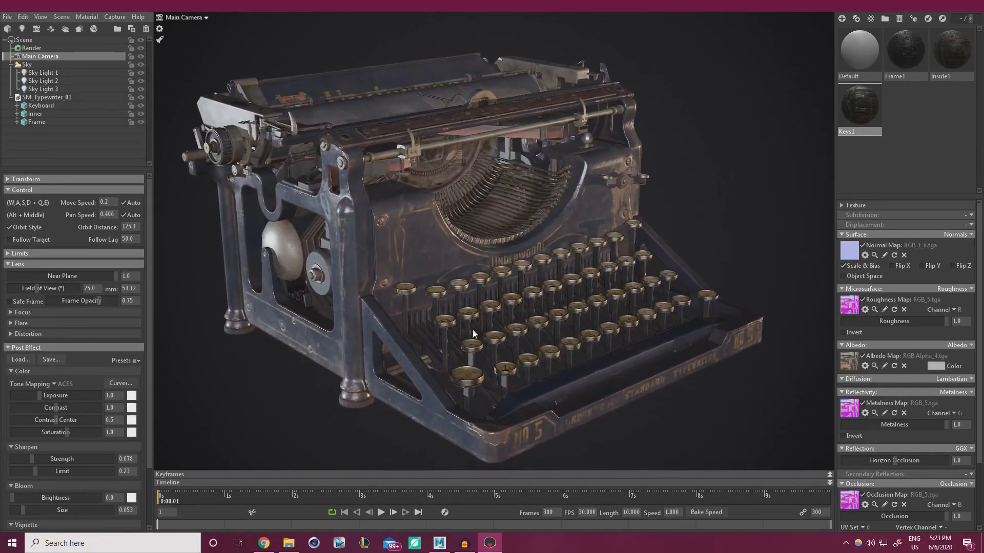
{"action": "scroll", "coordinate": [473, 330], "scroll_direction": "down", "scroll_amount": 3}
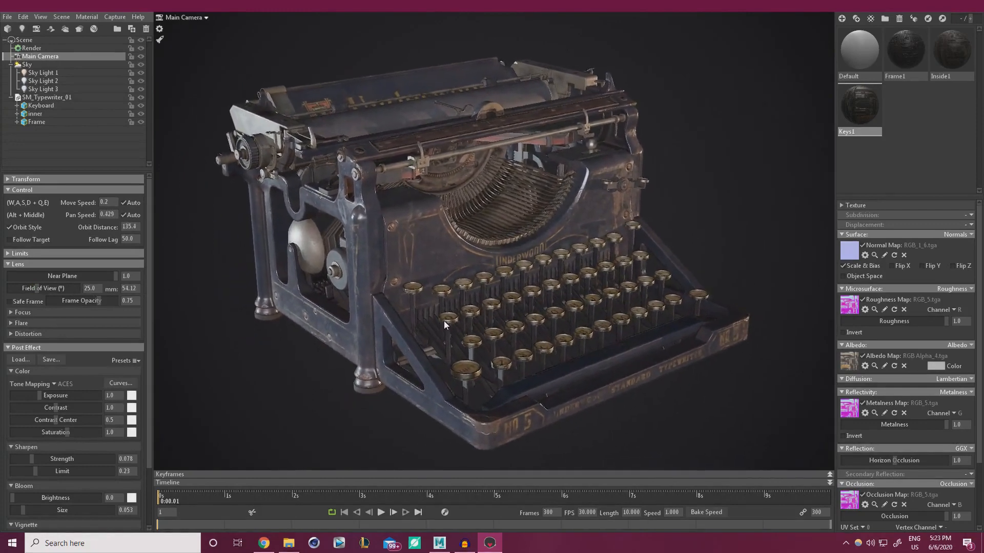
{"action": "left_click", "coordinate": [98, 288]}
{"action": "type", "text": "50"}
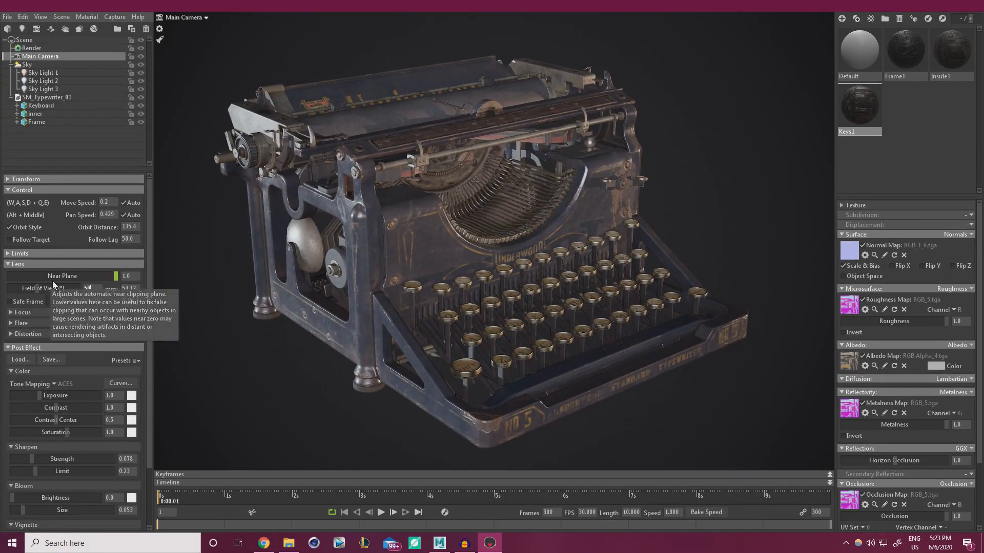
{"action": "key", "text": "Return"}
{"action": "scroll", "coordinate": [551, 356], "scroll_direction": "up", "scroll_amount": 5}
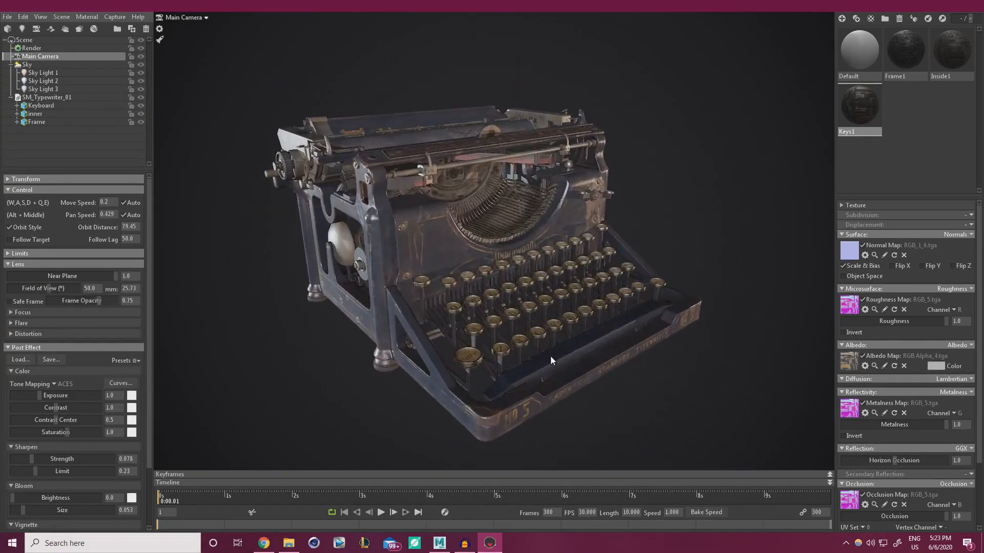
{"action": "left_click_drag", "start_coordinate": [550, 355], "coordinate": [413, 135]}
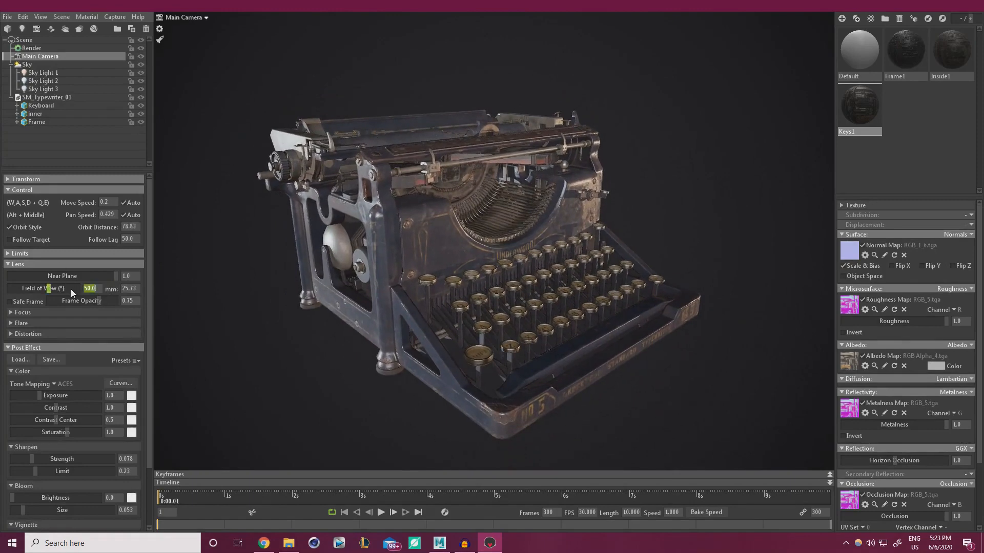
{"action": "type", "text": "25"}
{"action": "key", "text": "Return"}
{"action": "scroll", "coordinate": [418, 239], "scroll_direction": "down", "scroll_amount": 2}
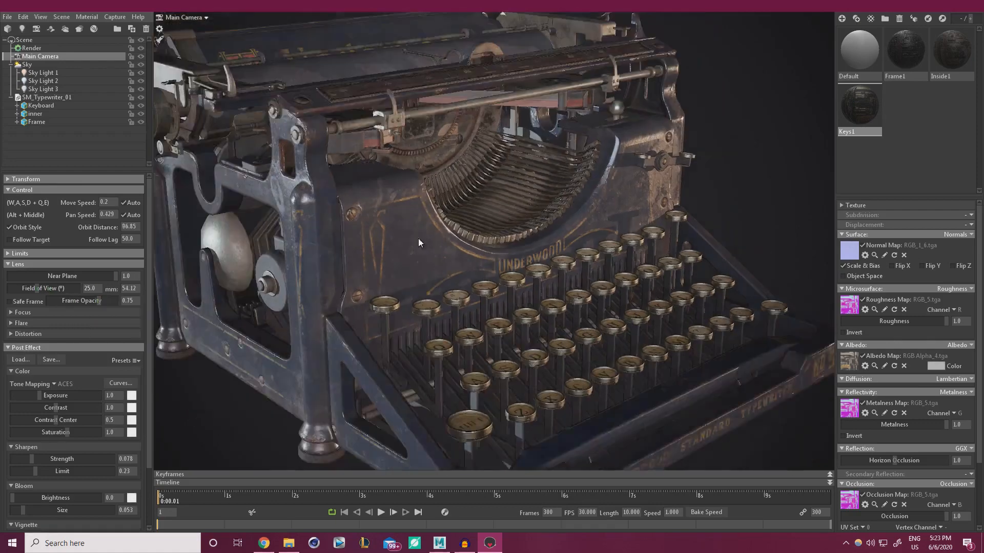
{"action": "scroll", "coordinate": [418, 238], "scroll_direction": "down", "scroll_amount": 6}
{"action": "left_click_drag", "start_coordinate": [428, 257], "coordinate": [443, 308], "text": "alt"}
{"action": "scroll", "coordinate": [437, 306], "scroll_direction": "up", "scroll_amount": 2}
{"action": "scroll", "coordinate": [463, 333], "scroll_direction": "up", "scroll_amount": 2}
{"action": "scroll", "coordinate": [443, 308], "scroll_direction": "down", "scroll_amount": 1}
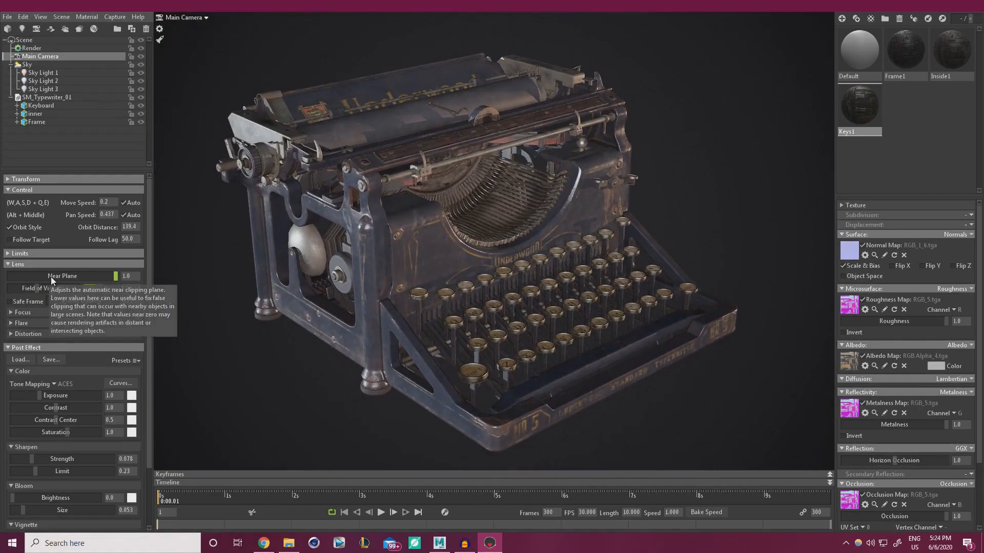
Settle the field of view at 23 and rotate the sky lighting around the typewriter
{"action": "key", "text": "minus"}
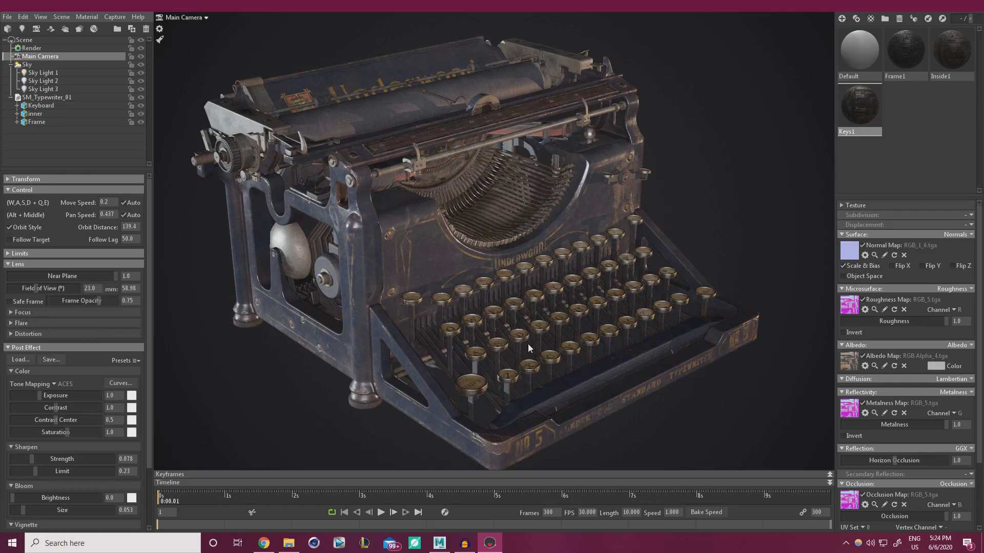
{"action": "scroll", "coordinate": [527, 291], "scroll_direction": "down", "scroll_amount": 1}
{"action": "scroll", "coordinate": [520, 291], "scroll_direction": "up", "scroll_amount": 1}
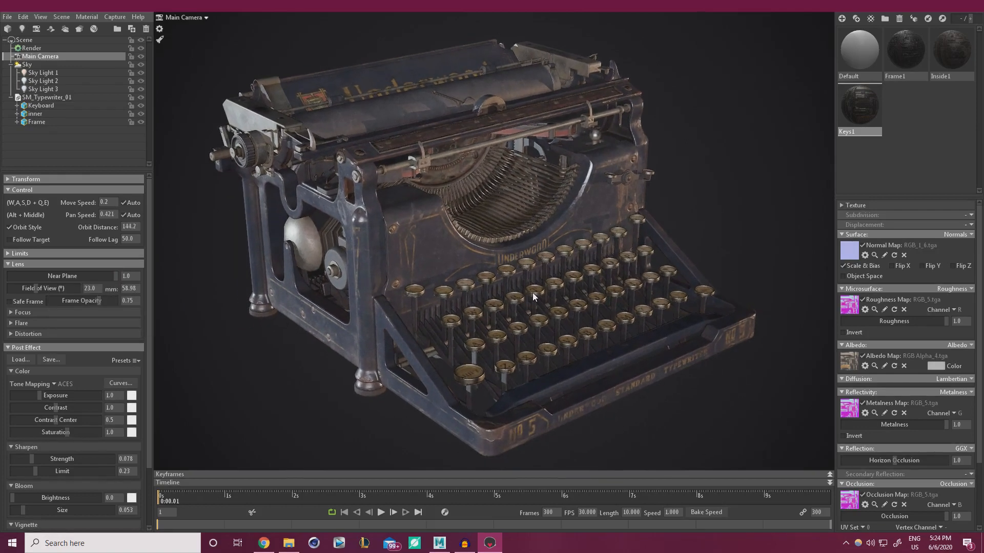
{"action": "mouse_move", "coordinate": [559, 272]}
{"action": "left_mouse_down", "text": "shift"}
{"action": "mouse_move", "coordinate": [533, 273]}
{"action": "mouse_move", "coordinate": [548, 275]}
{"action": "left_mouse_up", "text": "shift"}
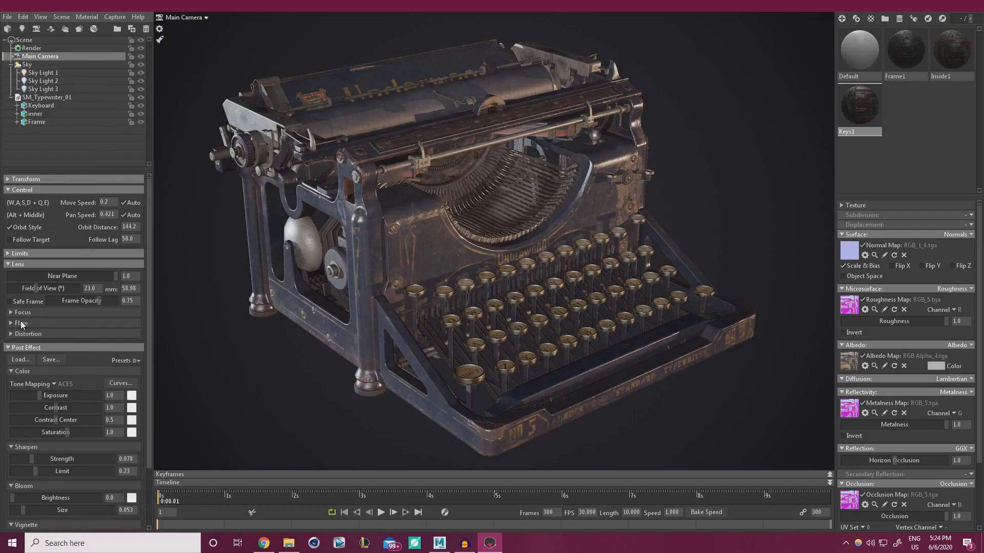
In Render settings, compare viewport resolutions 2:1, 1:1 and 1:2, ending on 1:1
{"action": "left_click", "coordinate": [32, 48]}
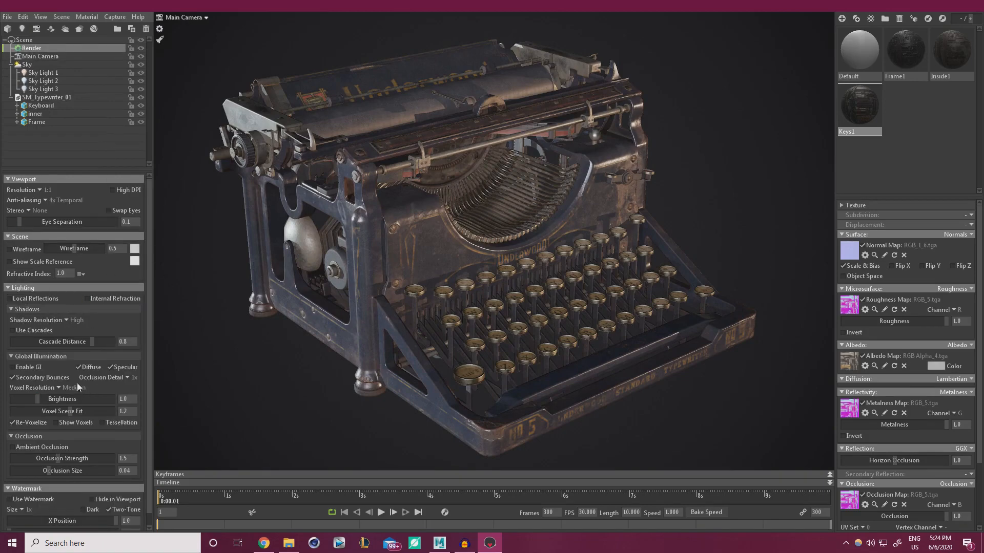
{"action": "left_click", "coordinate": [39, 190]}
{"action": "left_click", "coordinate": [59, 207]}
{"action": "left_click", "coordinate": [41, 189]}
{"action": "left_click", "coordinate": [63, 201]}
{"action": "left_click", "coordinate": [40, 190]}
{"action": "left_click", "coordinate": [58, 209]}
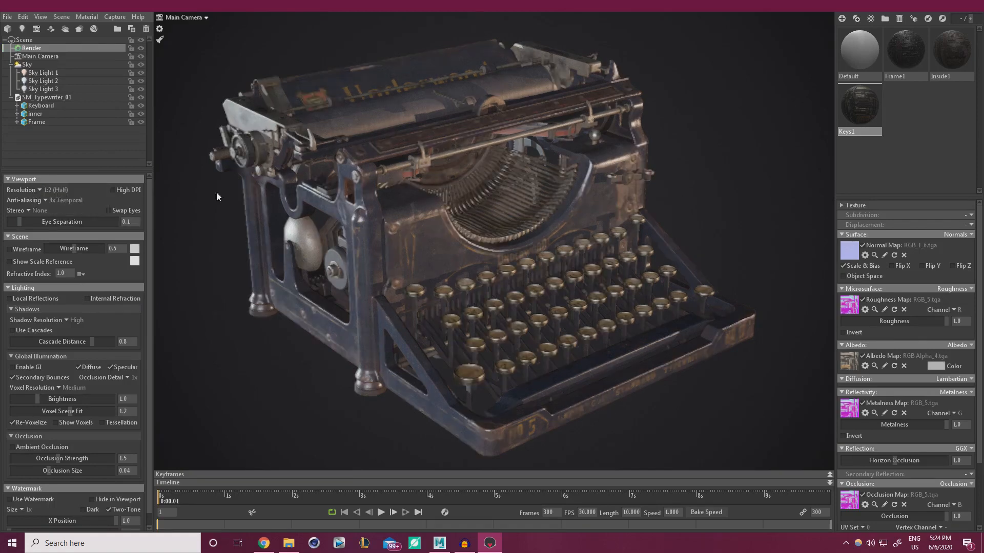
{"action": "left_click", "coordinate": [40, 189]}
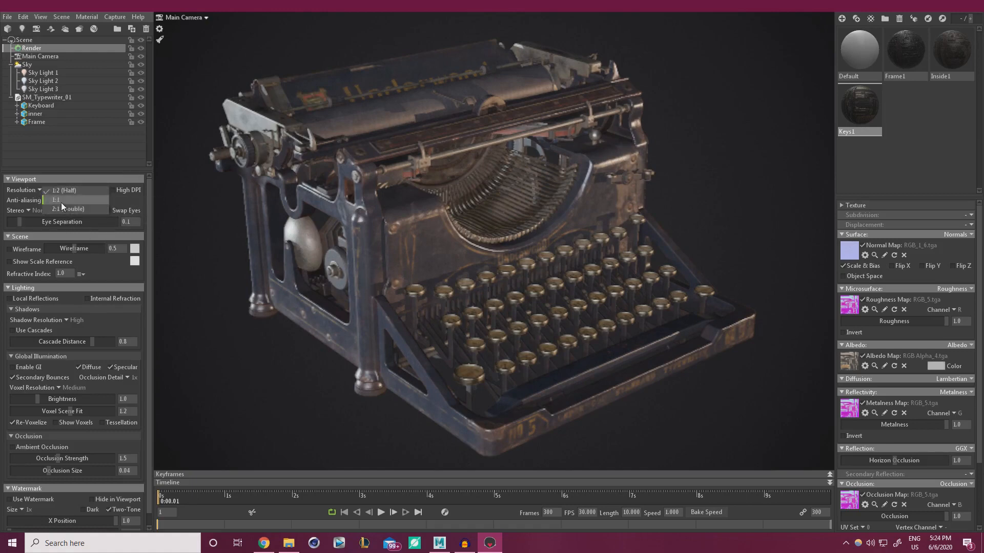
{"action": "left_click", "coordinate": [61, 201]}
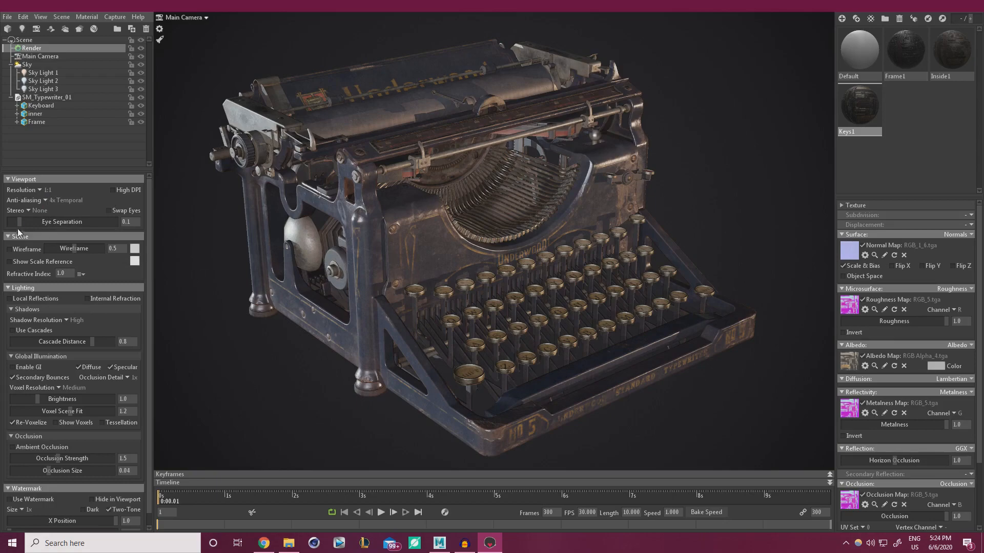
Preview a 1.0-strength white wireframe, turn it off, and enable local reflections
{"action": "left_click", "coordinate": [9, 249]}
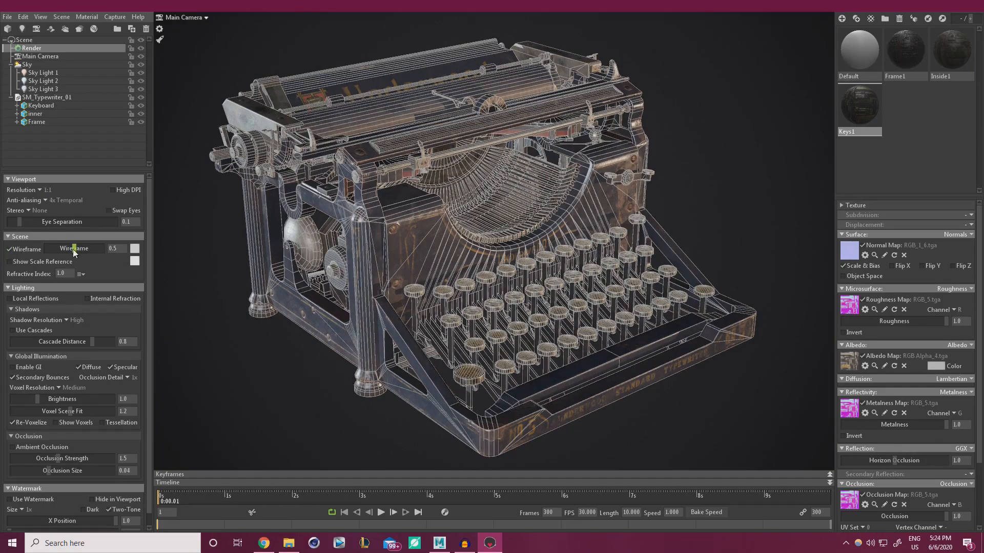
{"action": "left_click_drag", "start_coordinate": [75, 248], "coordinate": [110, 249]}
{"action": "left_click", "coordinate": [132, 264]}
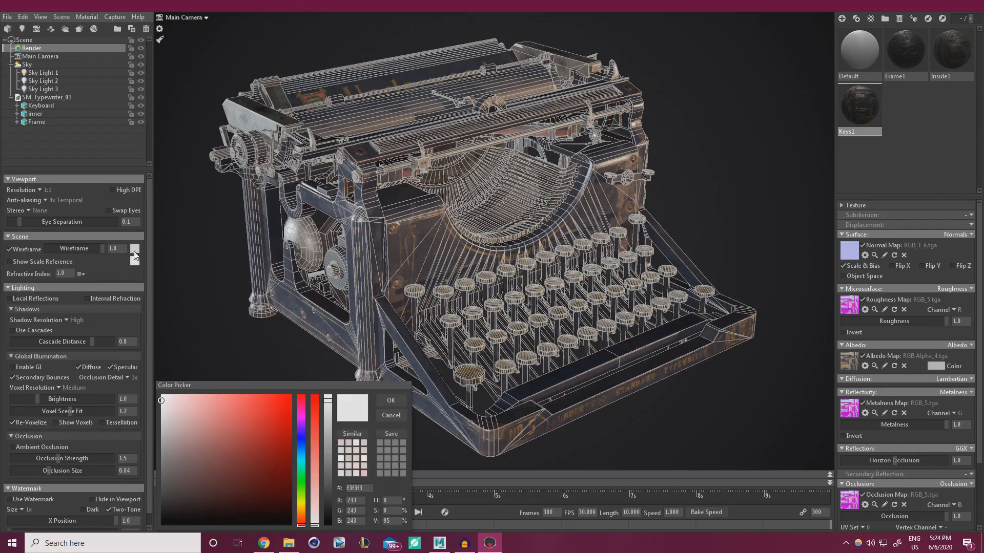
{"action": "mouse_move", "coordinate": [209, 439]}
{"action": "left_mouse_down"}
{"action": "mouse_move", "coordinate": [267, 392]}
{"action": "mouse_move", "coordinate": [327, 399]}
{"action": "mouse_move", "coordinate": [277, 404]}
{"action": "mouse_move", "coordinate": [138, 373]}
{"action": "left_mouse_up"}
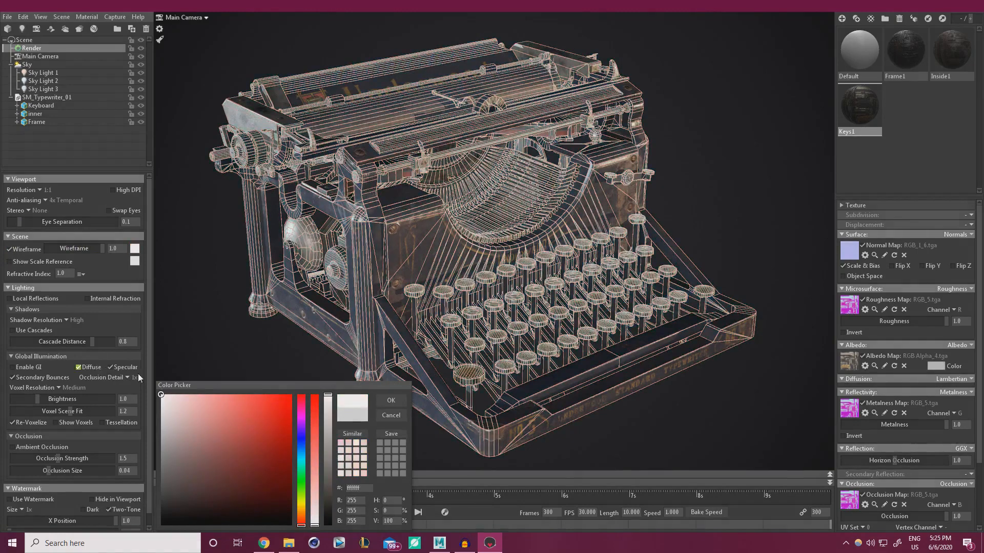
{"action": "left_click", "coordinate": [391, 400]}
{"action": "left_click", "coordinate": [9, 249]}
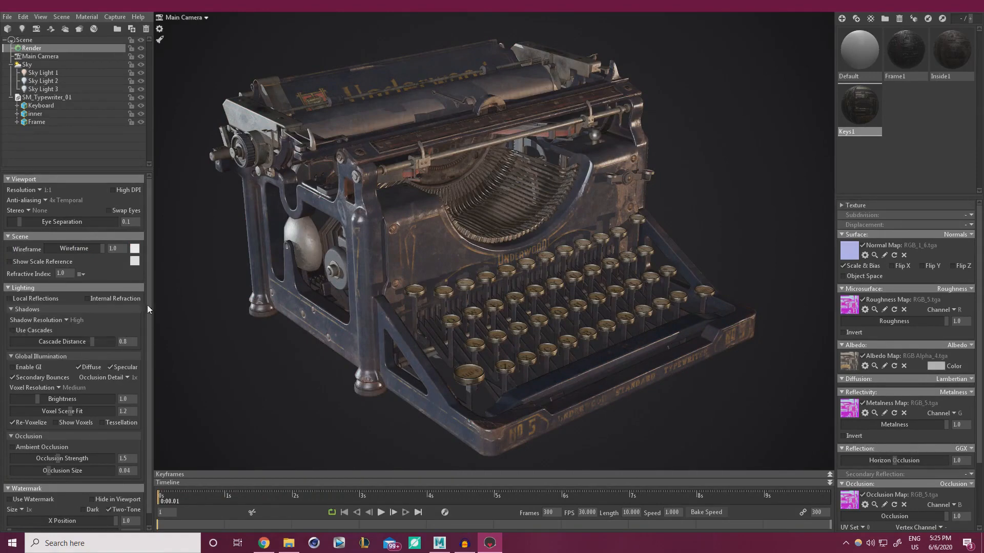
{"action": "left_click", "coordinate": [9, 299]}
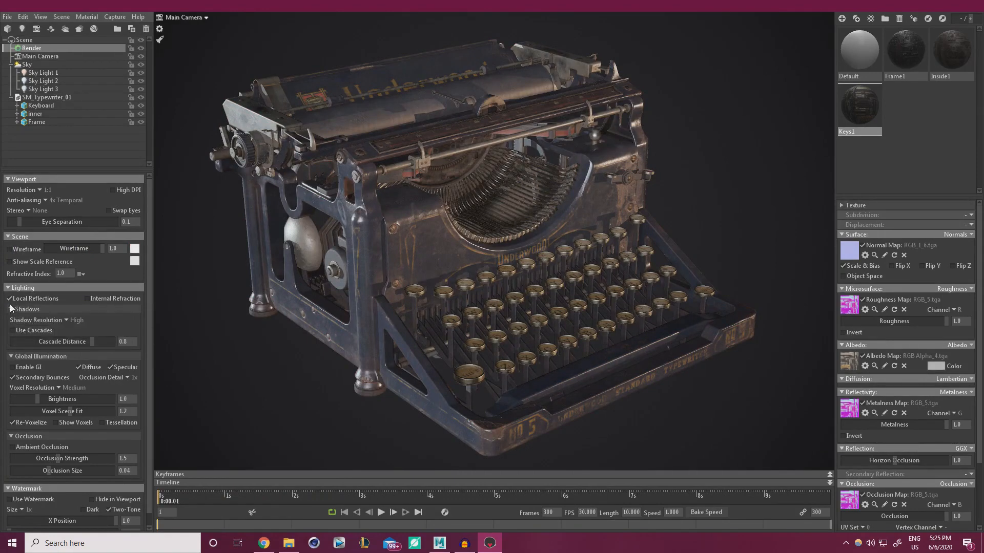
Compare the typebars with local reflections on and off, leaving them on
{"action": "left_click", "coordinate": [10, 299]}
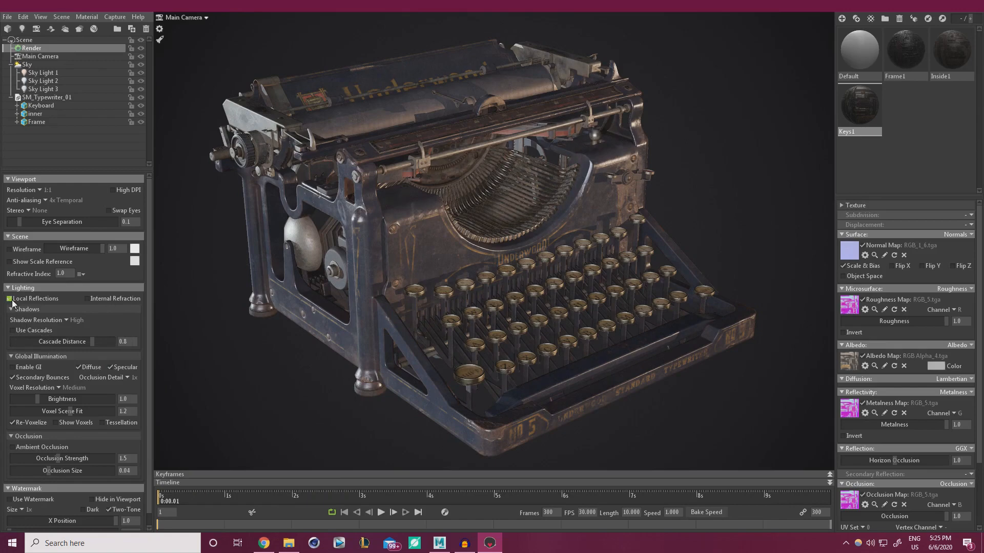
{"action": "left_click", "coordinate": [9, 298]}
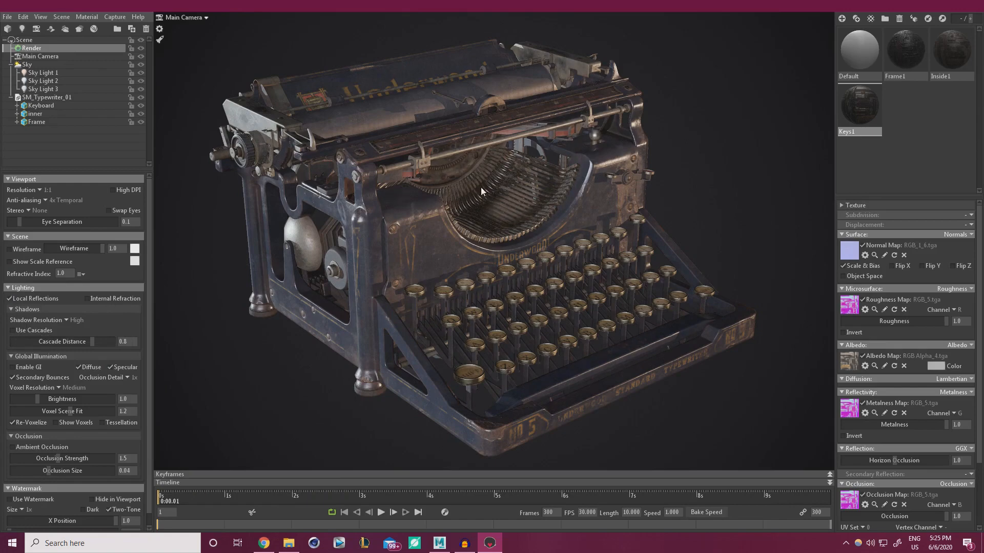
{"action": "left_click", "coordinate": [10, 300]}
{"action": "left_click", "coordinate": [9, 299]}
{"action": "left_click", "coordinate": [9, 298]}
{"action": "left_click", "coordinate": [9, 299]}
{"action": "left_click", "coordinate": [9, 299]}
{"action": "left_click", "coordinate": [9, 300]}
{"action": "left_click", "coordinate": [9, 300]}
{"action": "left_click", "coordinate": [8, 300]}
{"action": "left_click", "coordinate": [10, 299]}
{"action": "left_click", "coordinate": [9, 300]}
{"action": "left_click", "coordinate": [9, 299]}
{"action": "left_click", "coordinate": [9, 299]}
Enable internal refraction and set shadow resolution to Ludicrous
{"action": "left_click", "coordinate": [87, 299]}
{"action": "left_click", "coordinate": [66, 320]}
{"action": "left_click", "coordinate": [86, 337]}
Enable global illumination at brightness about 14.1, comparing on and off, then rotate the sky
{"action": "left_click", "coordinate": [12, 367]}
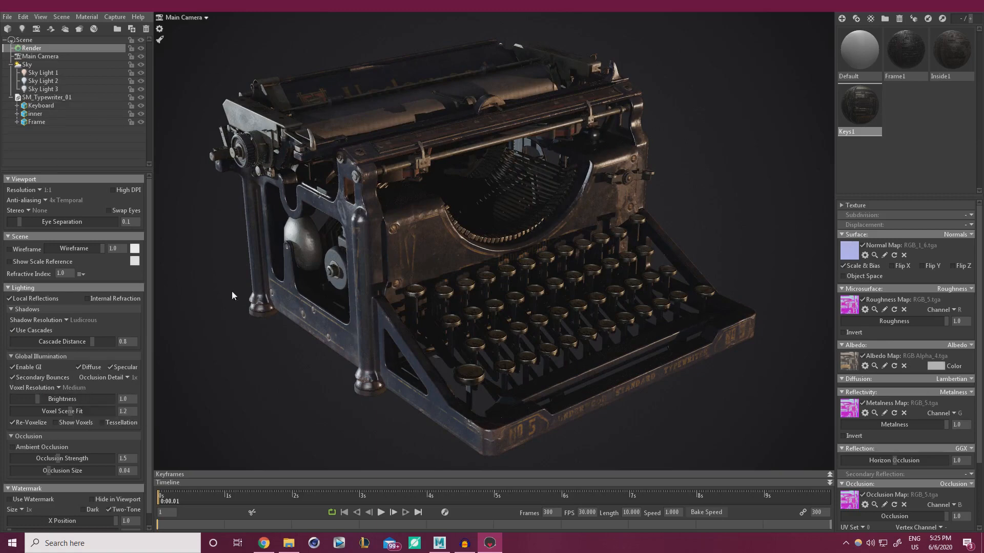
{"action": "left_click_drag", "start_coordinate": [40, 399], "coordinate": [89, 386]}
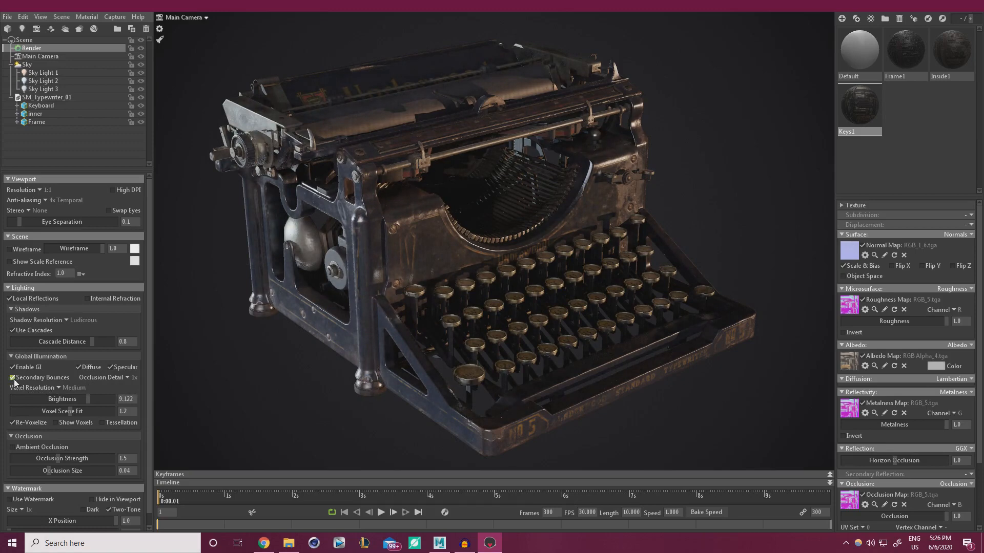
{"action": "left_click", "coordinate": [13, 369]}
{"action": "left_click", "coordinate": [13, 368]}
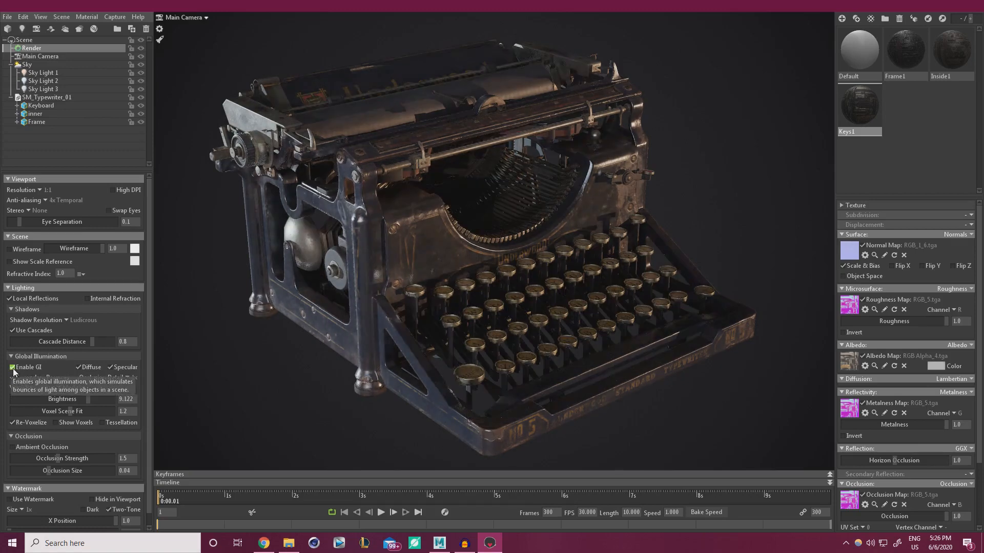
{"action": "left_click", "coordinate": [12, 368]}
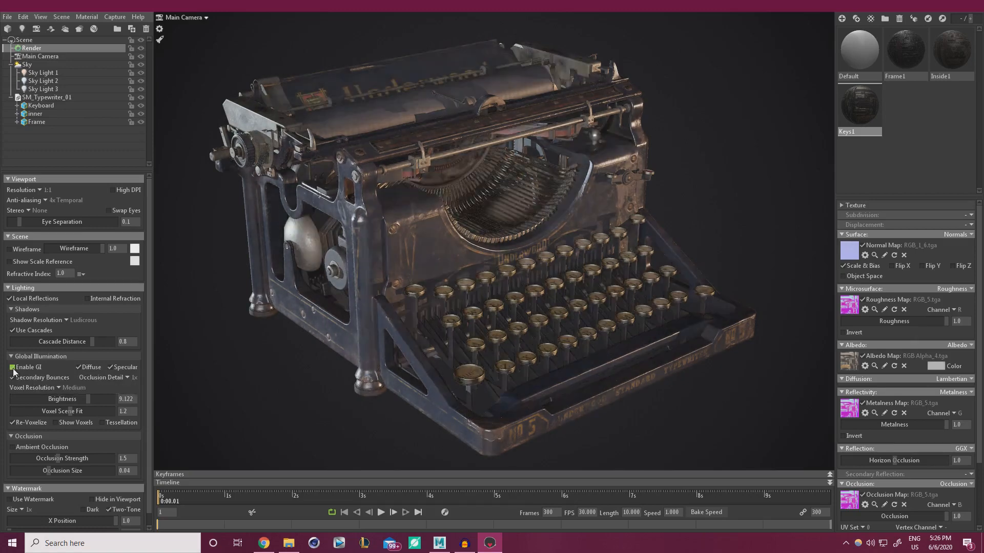
{"action": "left_click", "coordinate": [13, 369]}
{"action": "left_click", "coordinate": [13, 369]}
{"action": "left_click", "coordinate": [13, 369]}
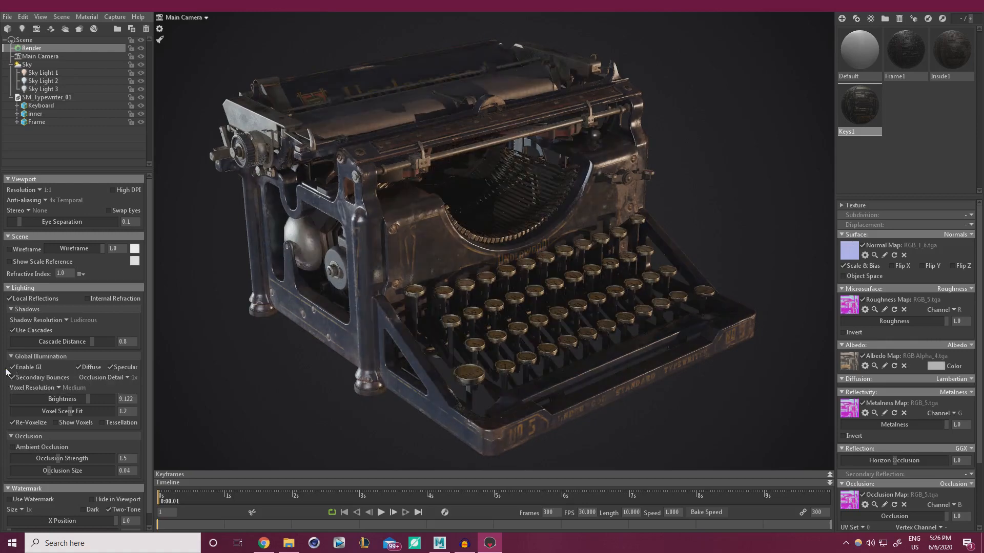
{"action": "mouse_move", "coordinate": [91, 399]}
{"action": "left_mouse_down"}
{"action": "mouse_move", "coordinate": [111, 398]}
{"action": "mouse_move", "coordinate": [101, 399]}
{"action": "left_mouse_up"}
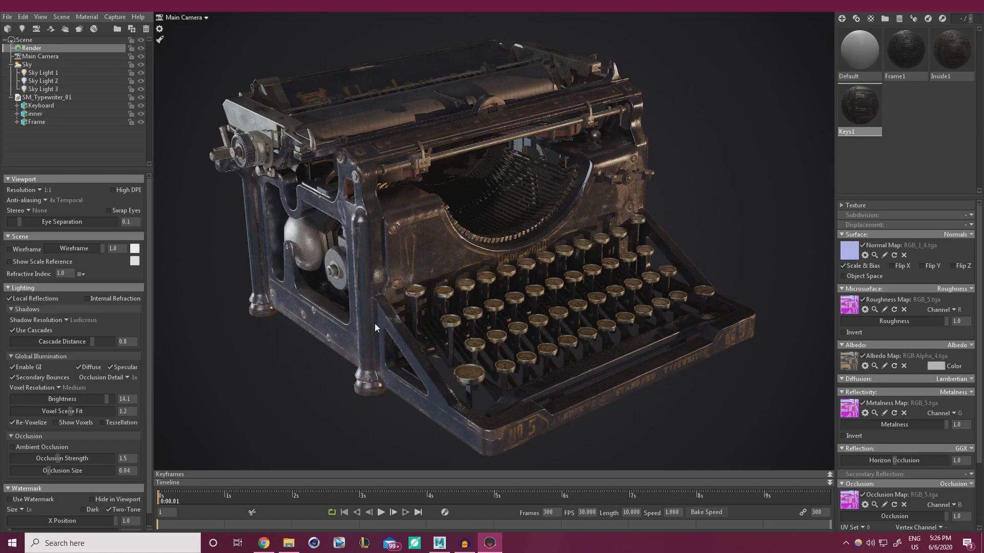
{"action": "mouse_move", "coordinate": [374, 324]}
{"action": "left_mouse_down", "text": "shift"}
{"action": "mouse_move", "coordinate": [496, 305]}
{"action": "mouse_move", "coordinate": [351, 325]}
{"action": "mouse_move", "coordinate": [363, 322]}
{"action": "left_mouse_up", "text": "shift"}
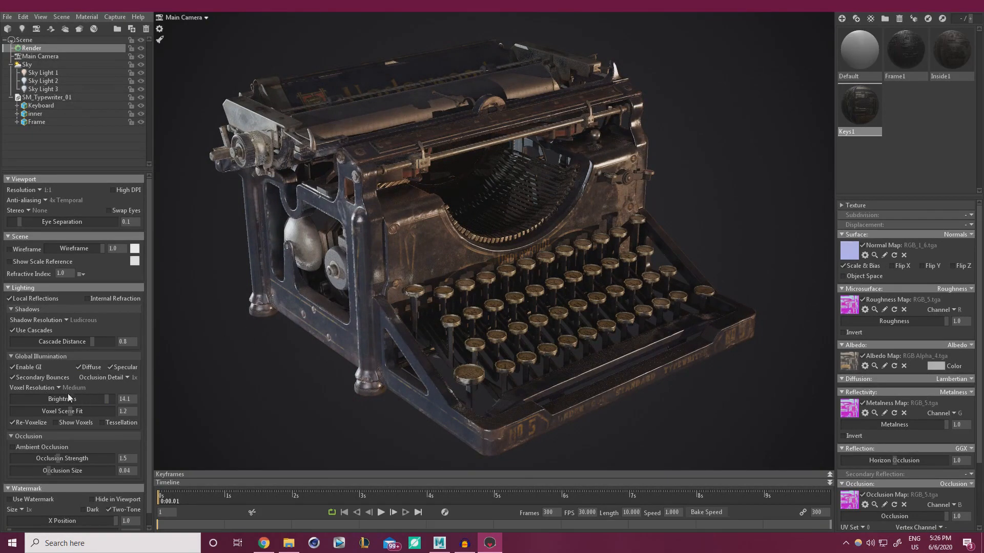
Set occlusion detail to 4x and voxel scene fit to 1.02, previewing the voxels
{"action": "left_click", "coordinate": [126, 378]}
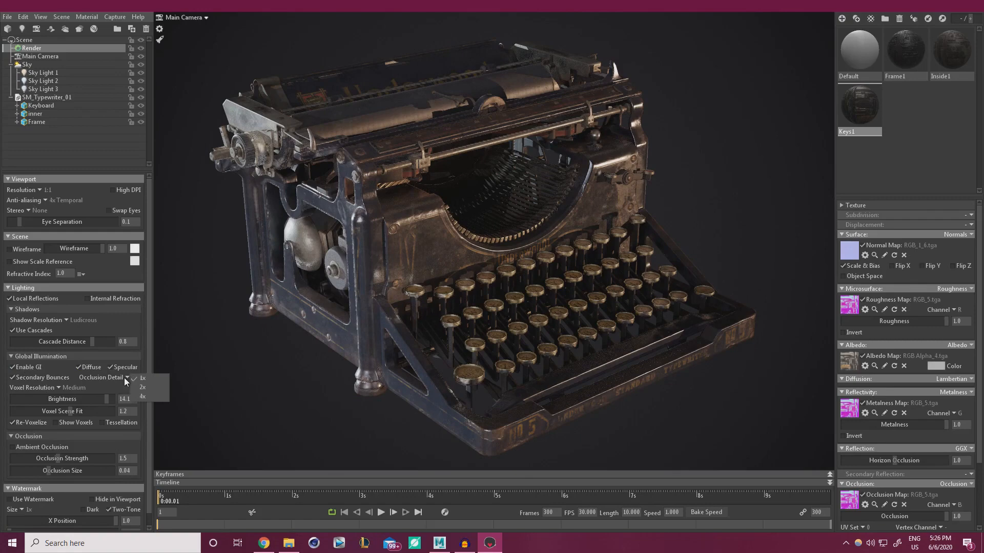
{"action": "left_click", "coordinate": [144, 397]}
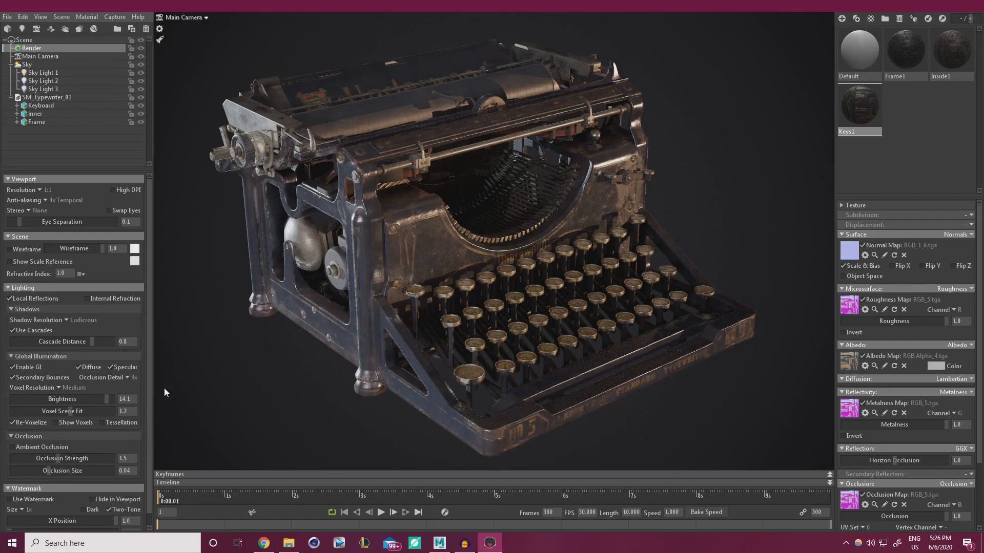
{"action": "mouse_move", "coordinate": [70, 413]}
{"action": "left_mouse_down"}
{"action": "mouse_move", "coordinate": [8, 415]}
{"action": "mouse_move", "coordinate": [79, 412]}
{"action": "mouse_move", "coordinate": [17, 412]}
{"action": "mouse_move", "coordinate": [61, 411]}
{"action": "left_mouse_up"}
{"action": "left_click", "coordinate": [57, 423]}
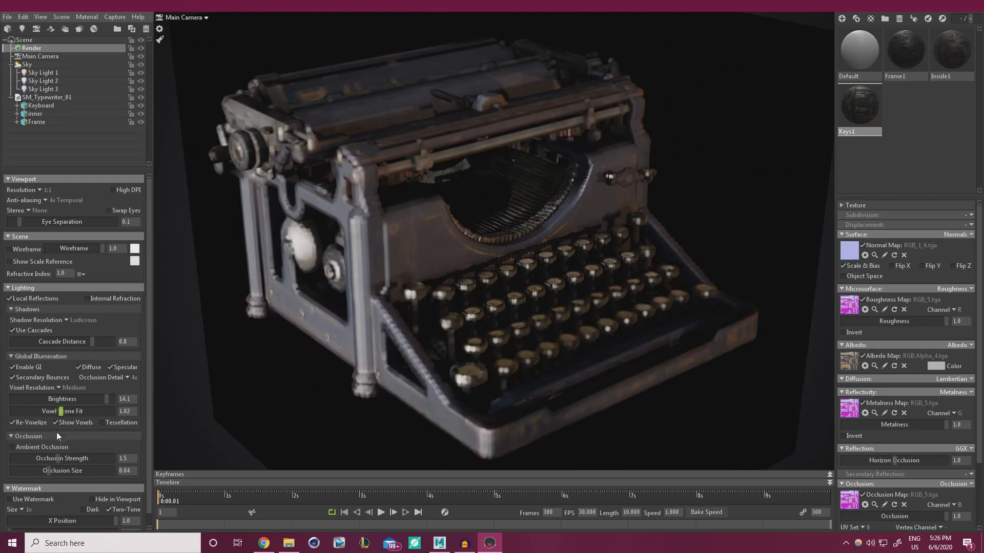
{"action": "left_click", "coordinate": [56, 423]}
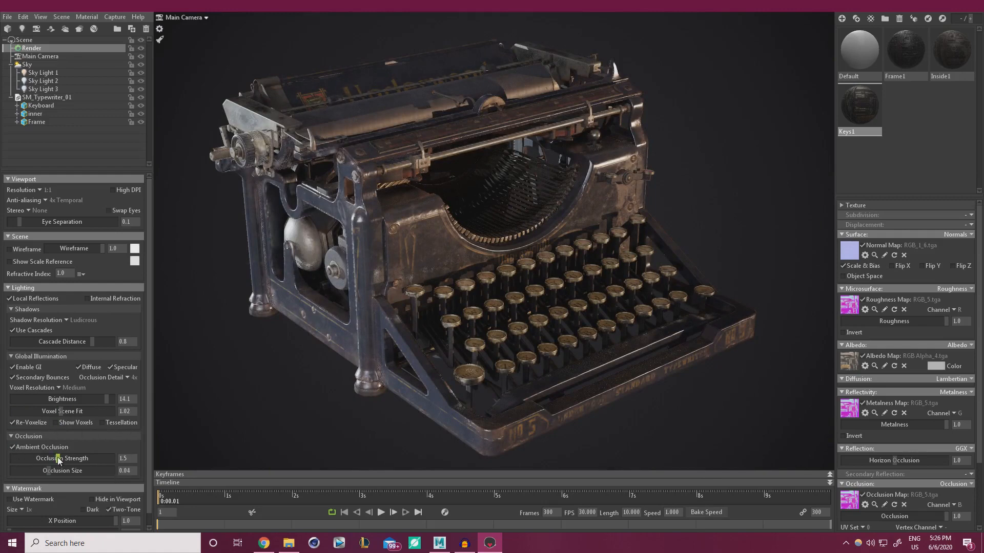
Enable ambient occlusion at strength 7.462 with size 0.052
{"action": "left_click_drag", "start_coordinate": [57, 457], "coordinate": [107, 456]}
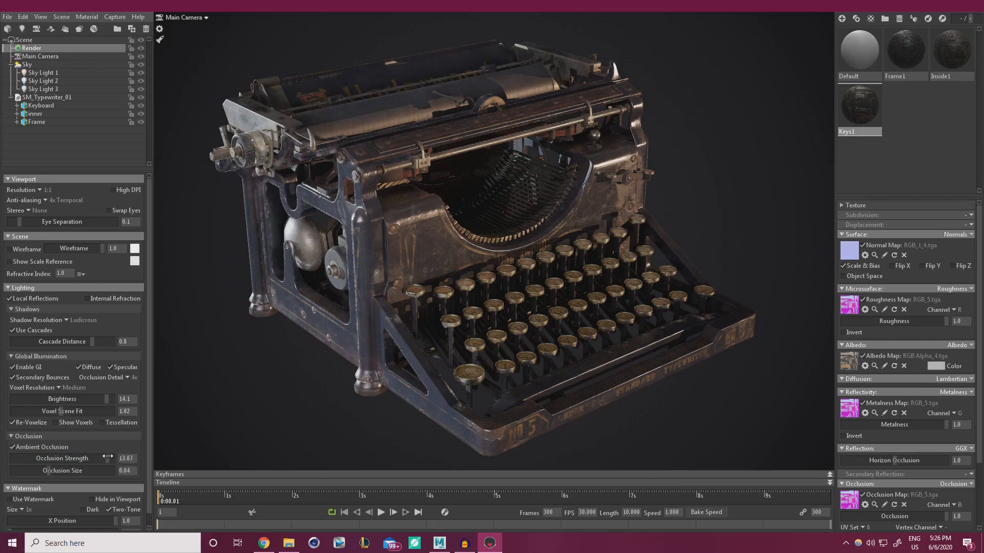
{"action": "mouse_move", "coordinate": [49, 471]}
{"action": "left_mouse_down"}
{"action": "mouse_move", "coordinate": [100, 471]}
{"action": "mouse_move", "coordinate": [35, 471]}
{"action": "mouse_move", "coordinate": [91, 458]}
{"action": "left_mouse_up"}
{"action": "scroll", "coordinate": [130, 494], "scroll_direction": "down", "scroll_amount": 1}
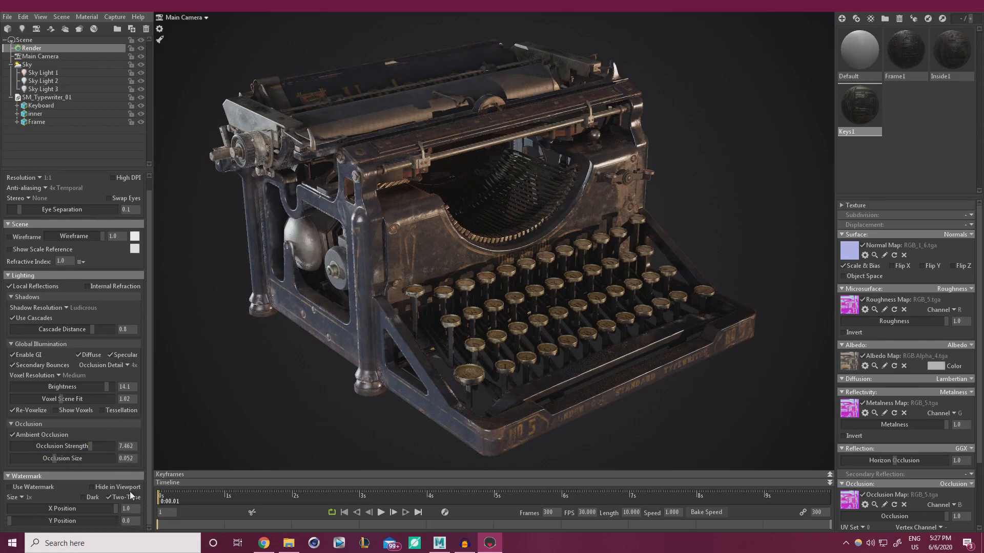
Leave the watermark off and rotate the sky to bathe the typewriter in cool blue light
{"action": "left_click", "coordinate": [10, 487]}
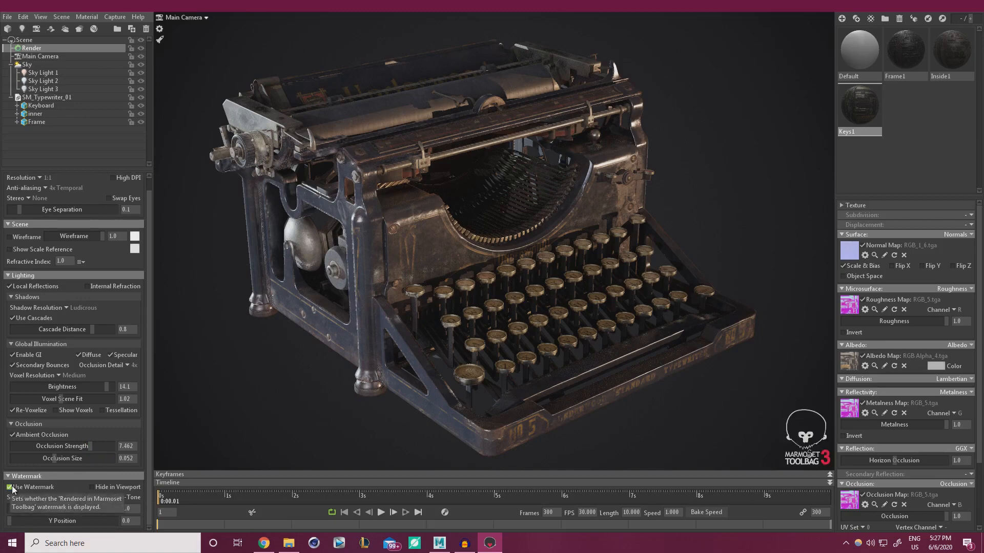
{"action": "left_click", "coordinate": [12, 488]}
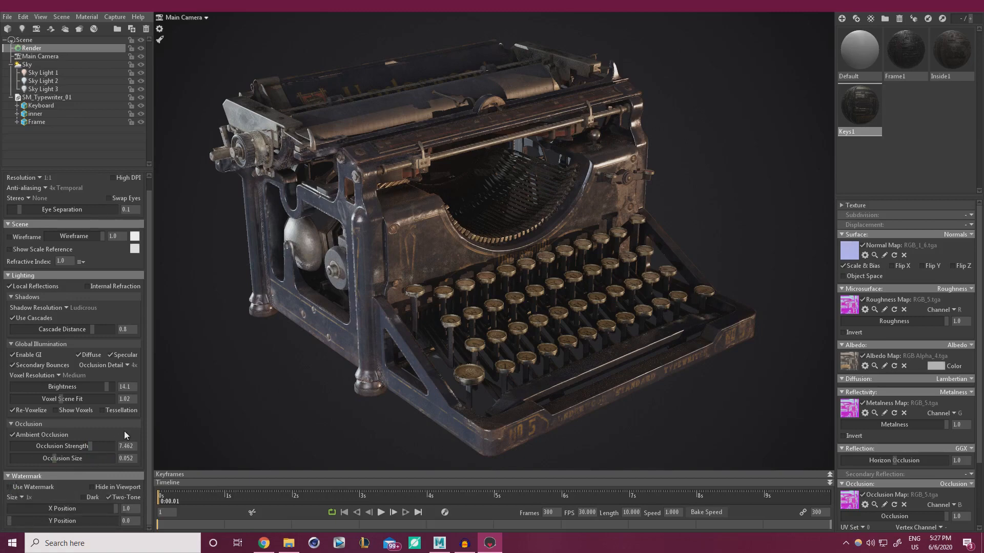
{"action": "left_click_drag", "start_coordinate": [327, 404], "coordinate": [369, 416], "text": "shift"}
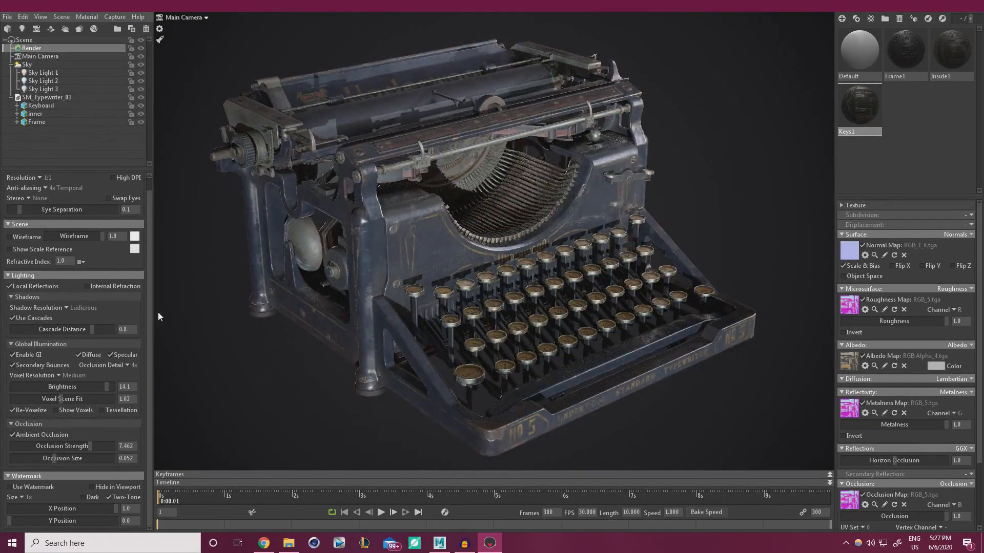
Select Sky Light 1, raise its brightness, re-angle it and widen its shape
{"action": "left_click", "coordinate": [37, 73]}
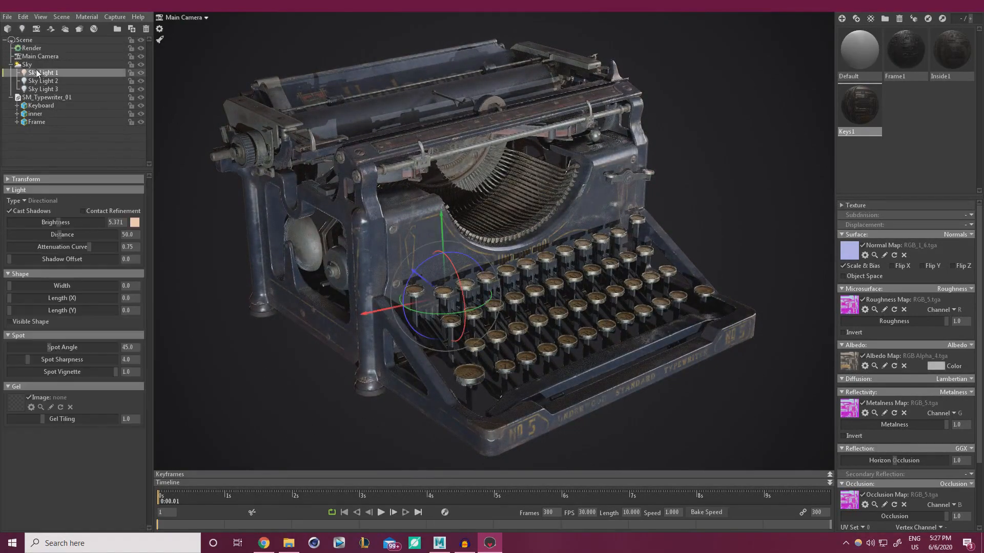
{"action": "left_click_drag", "start_coordinate": [284, 275], "coordinate": [497, 304], "text": "shift"}
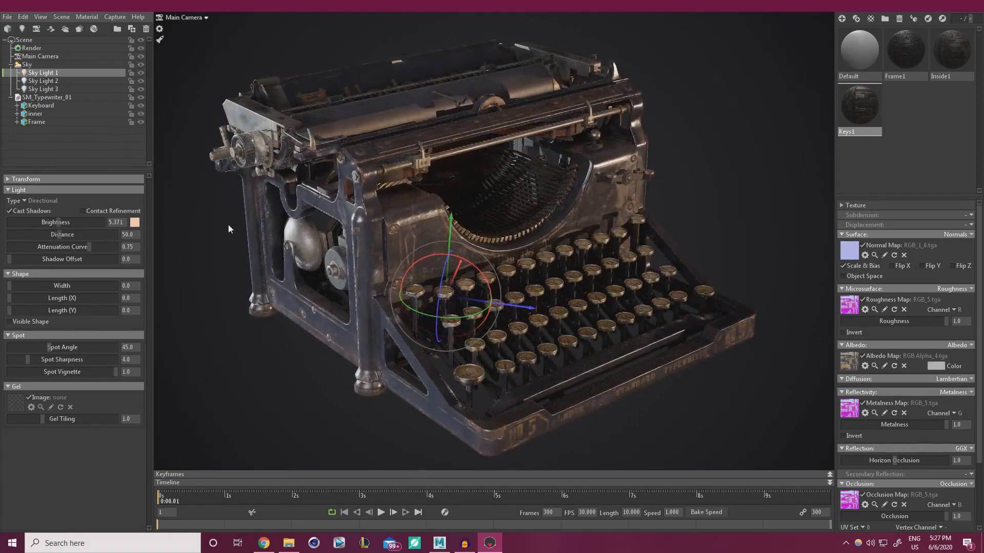
{"action": "left_click_drag", "start_coordinate": [56, 221], "coordinate": [65, 229]}
{"action": "left_click_drag", "start_coordinate": [468, 263], "coordinate": [446, 256]}
{"action": "mouse_move", "coordinate": [487, 279]}
{"action": "left_mouse_down"}
{"action": "mouse_move", "coordinate": [491, 303]}
{"action": "mouse_move", "coordinate": [490, 292]}
{"action": "left_mouse_up"}
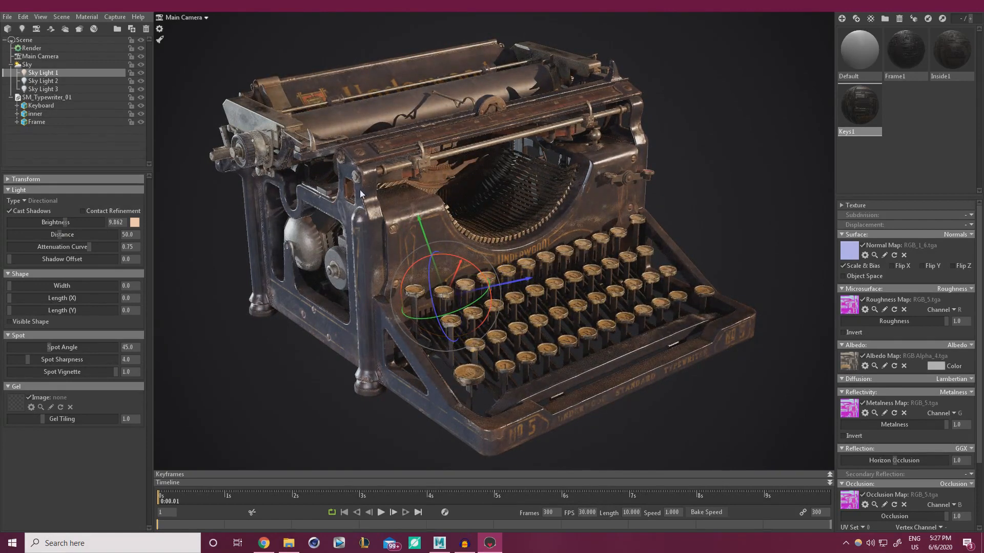
{"action": "mouse_move", "coordinate": [9, 285]}
{"action": "left_mouse_down"}
{"action": "mouse_move", "coordinate": [37, 286]}
{"action": "mouse_move", "coordinate": [2, 291]}
{"action": "left_mouse_up"}
Compare Sky Light 1 shadows, then finalize brightness 13.46, its angle and width 1.355
{"action": "left_click", "coordinate": [12, 212]}
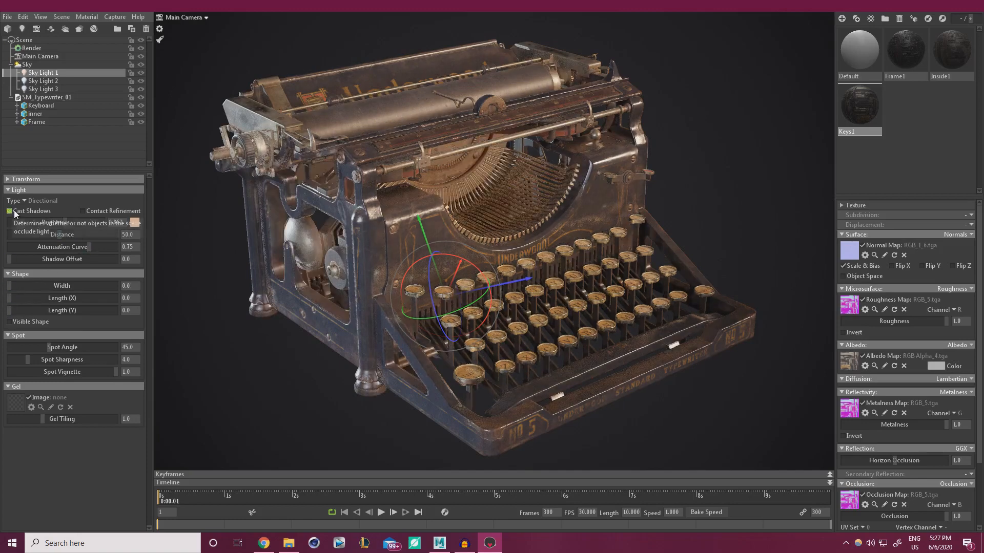
{"action": "left_click", "coordinate": [11, 212]}
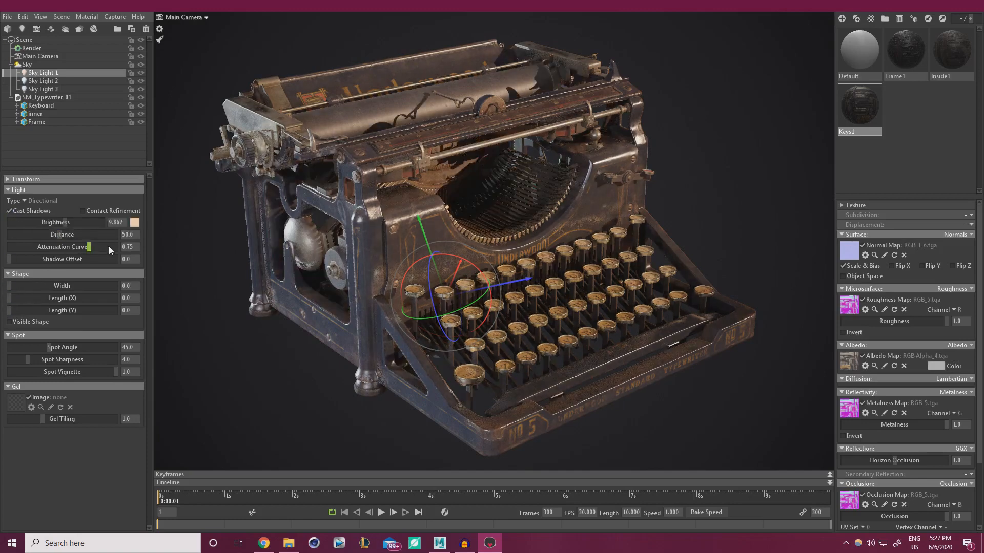
{"action": "left_click_drag", "start_coordinate": [66, 223], "coordinate": [69, 219]}
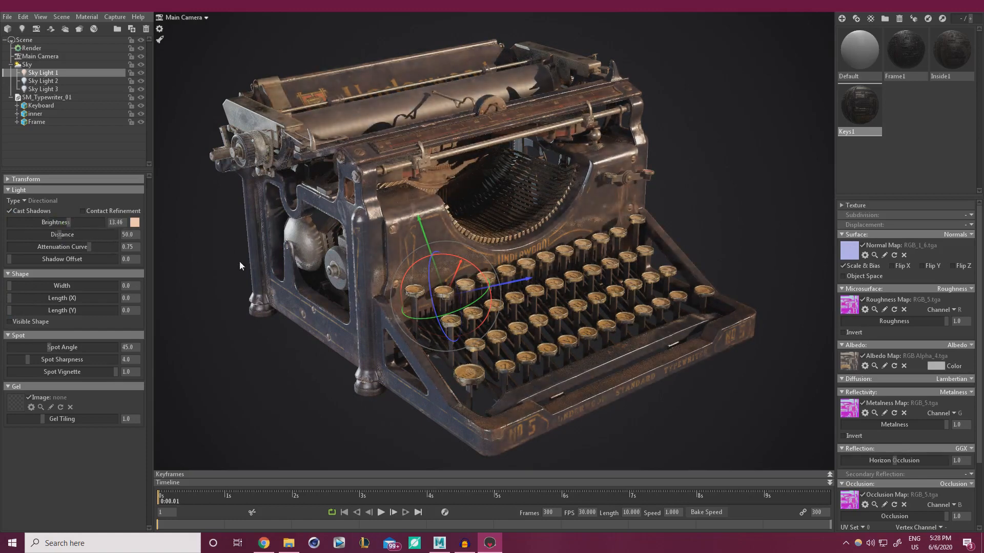
{"action": "left_click_drag", "start_coordinate": [468, 310], "coordinate": [538, 307]}
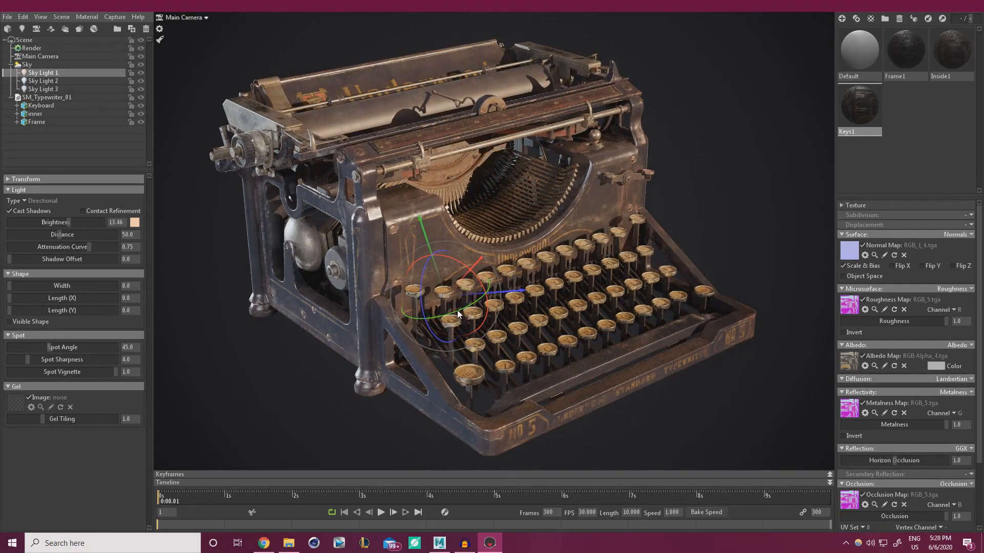
{"action": "mouse_move", "coordinate": [457, 311]}
{"action": "left_mouse_down"}
{"action": "mouse_move", "coordinate": [424, 317]}
{"action": "mouse_move", "coordinate": [459, 312]}
{"action": "left_mouse_up"}
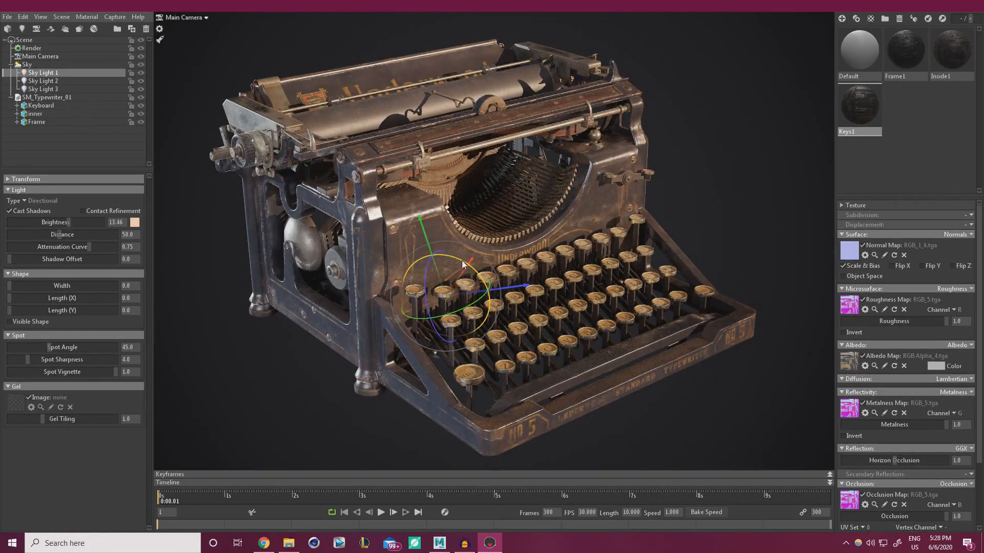
{"action": "mouse_move", "coordinate": [421, 260]}
{"action": "left_mouse_down"}
{"action": "mouse_move", "coordinate": [431, 256]}
{"action": "mouse_move", "coordinate": [422, 258]}
{"action": "left_mouse_up"}
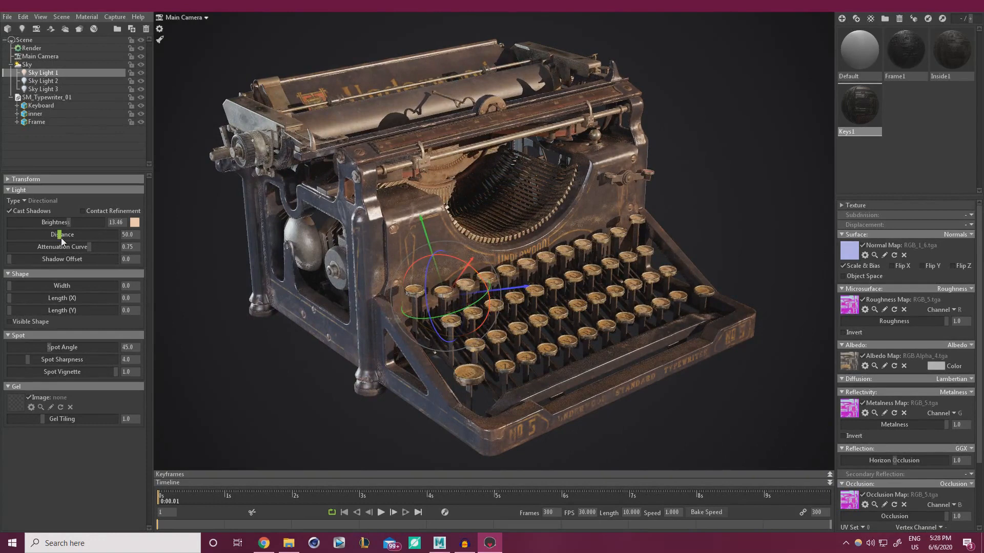
{"action": "left_click_drag", "start_coordinate": [17, 286], "coordinate": [23, 289]}
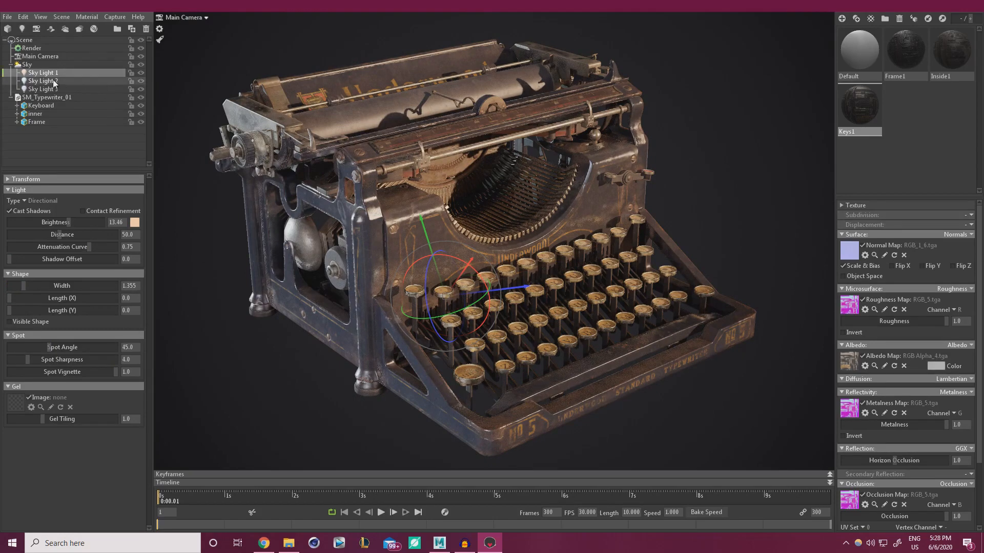
Brighten Sky Light 2 to about 18 and rotate it around its vertical axis
{"action": "left_click", "coordinate": [107, 81]}
{"action": "left_click", "coordinate": [139, 81]}
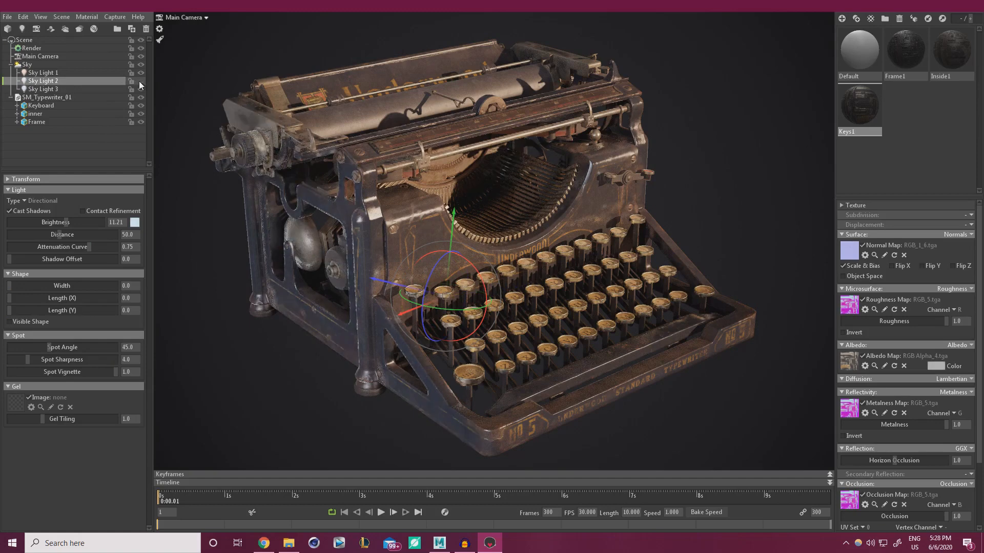
{"action": "left_click", "coordinate": [139, 81]}
{"action": "left_click_drag", "start_coordinate": [67, 222], "coordinate": [73, 221]}
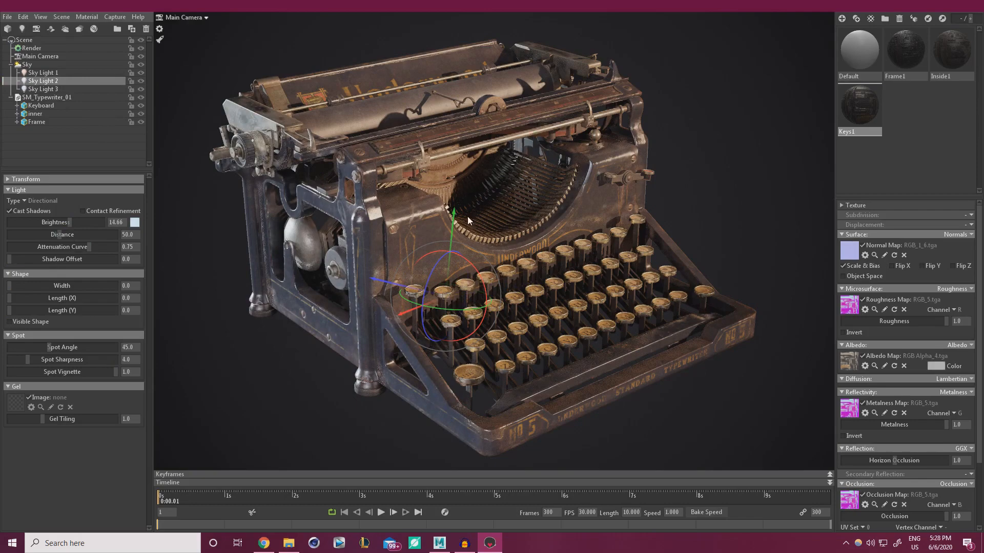
{"action": "mouse_move", "coordinate": [455, 309]}
{"action": "left_mouse_down"}
{"action": "mouse_move", "coordinate": [509, 312]}
{"action": "mouse_move", "coordinate": [451, 309]}
{"action": "left_mouse_up"}
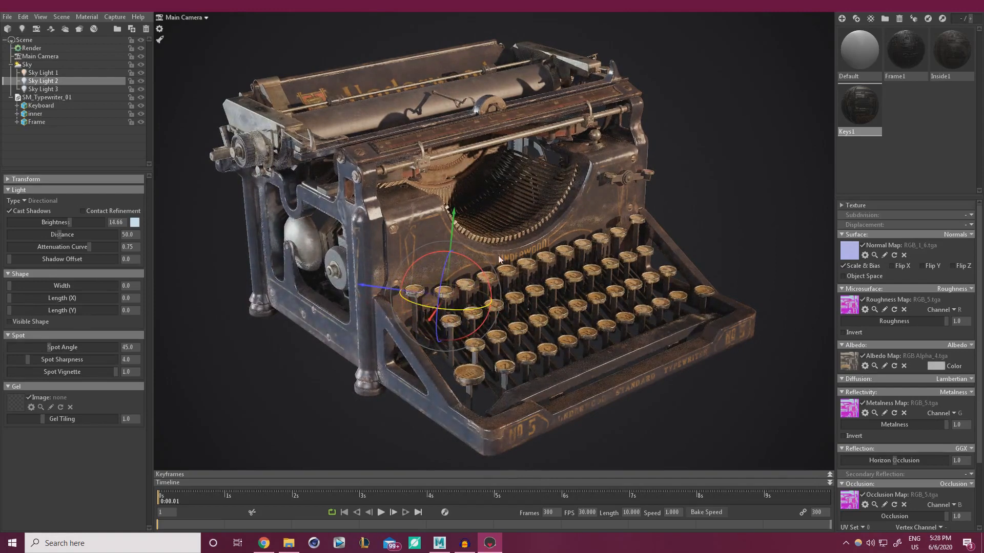
Raise Sky Light 3 to about 4.7 brightness, rotate it, and toggle it to compare
{"action": "left_click", "coordinate": [49, 89]}
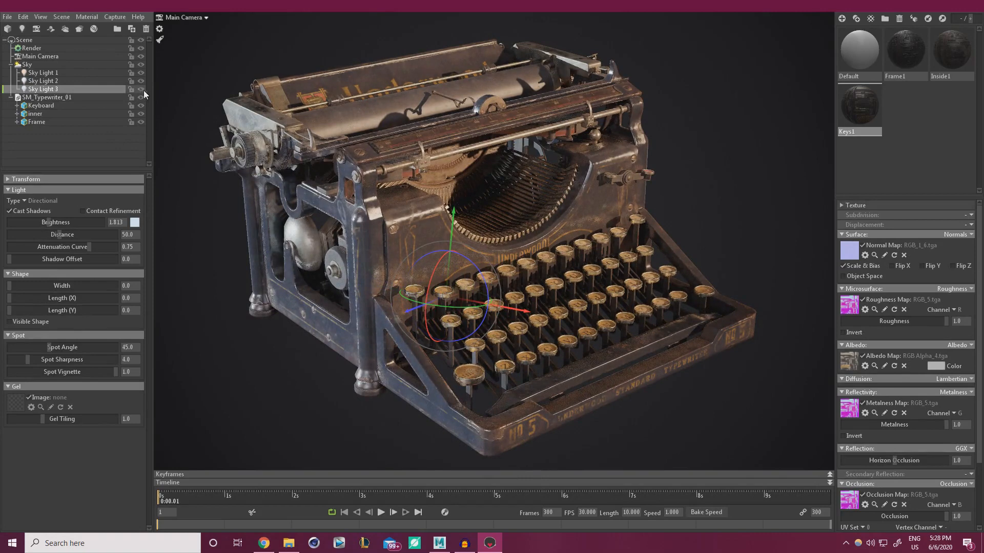
{"action": "left_click_drag", "start_coordinate": [49, 221], "coordinate": [57, 222]}
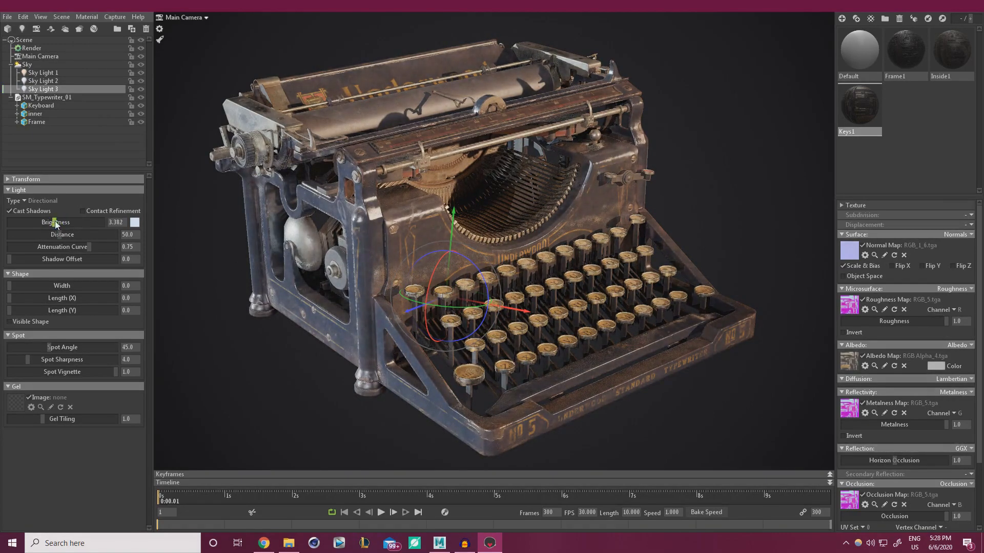
{"action": "left_click_drag", "start_coordinate": [436, 307], "coordinate": [469, 310]}
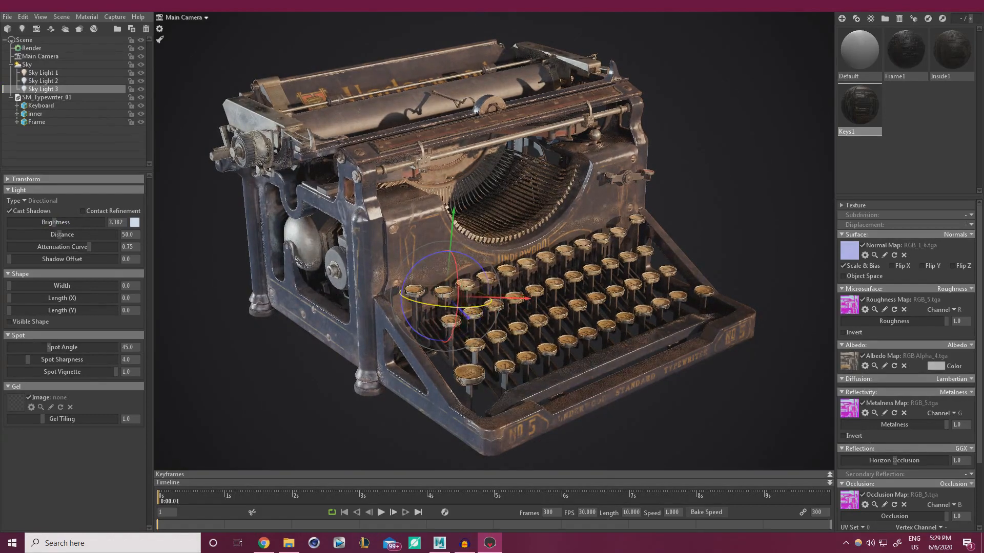
{"action": "left_click", "coordinate": [139, 90]}
{"action": "left_click", "coordinate": [139, 90]}
{"action": "left_click", "coordinate": [138, 90]}
{"action": "left_click", "coordinate": [139, 90]}
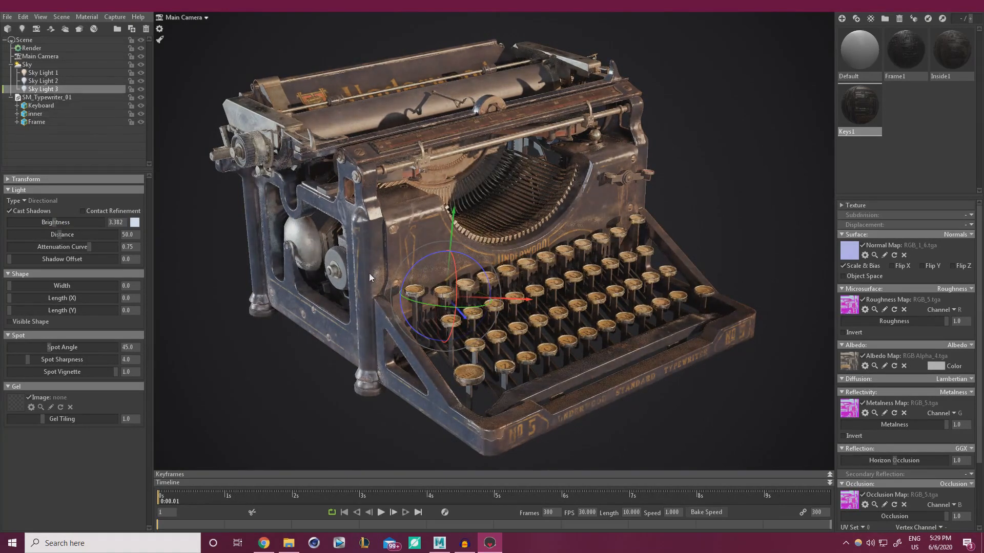
Reframe the view around the typewriter and re-aim Sky Light 3 once more
{"action": "left_click", "coordinate": [224, 383]}
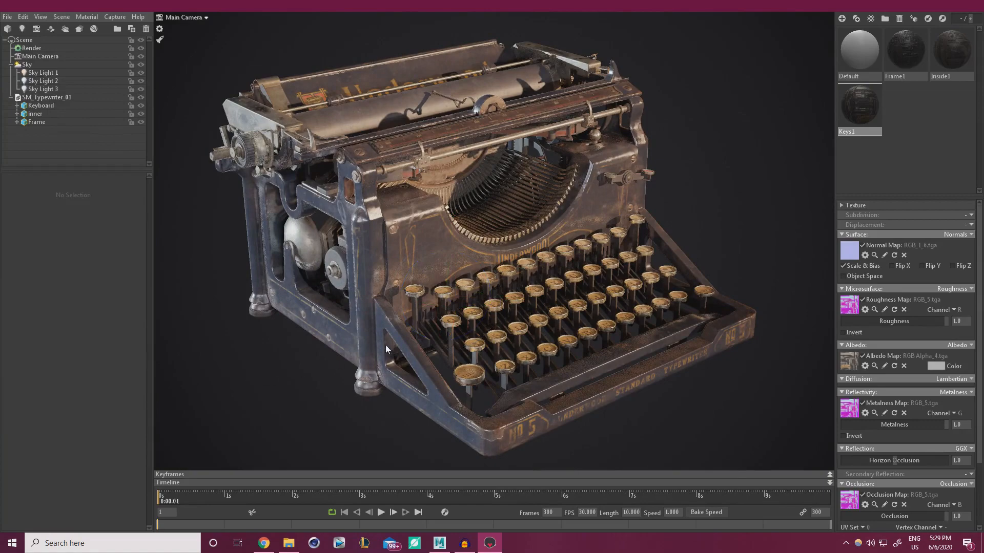
{"action": "left_click_drag", "start_coordinate": [385, 345], "coordinate": [328, 124]}
{"action": "left_click_drag", "start_coordinate": [468, 249], "coordinate": [491, 238]}
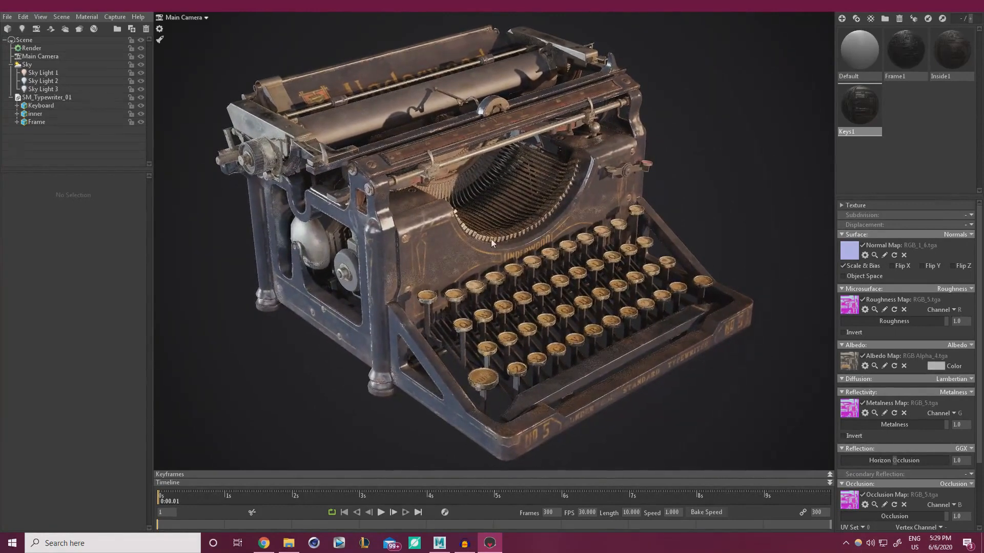
{"action": "left_click", "coordinate": [34, 89]}
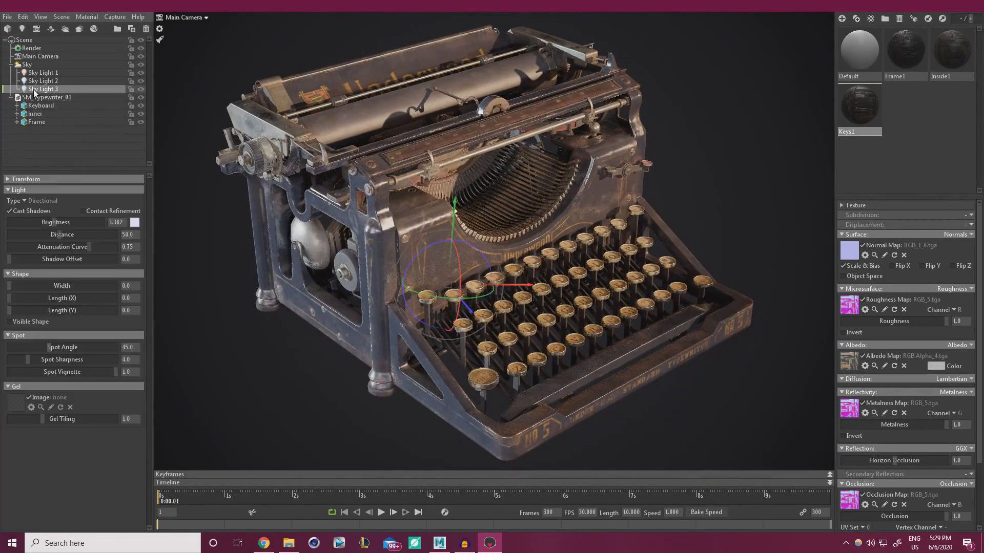
{"action": "mouse_move", "coordinate": [460, 298]}
{"action": "left_mouse_down"}
{"action": "mouse_move", "coordinate": [433, 297]}
{"action": "mouse_move", "coordinate": [475, 299]}
{"action": "left_mouse_up"}
Rotate Sky Light 2 to shift its highlights across the typewriter's keys
{"action": "left_click", "coordinate": [56, 81]}
{"action": "left_click_drag", "start_coordinate": [472, 251], "coordinate": [441, 302]}
{"action": "left_click_drag", "start_coordinate": [533, 305], "coordinate": [564, 303]}
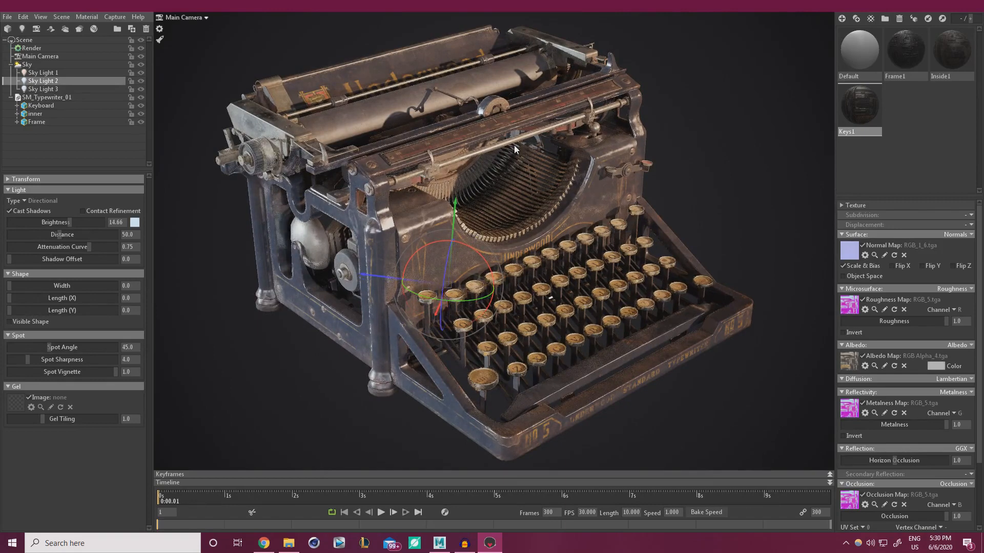
Re-angle Sky Light 2, undoing two rotations and then turning and tilting it again
{"action": "left_click_drag", "start_coordinate": [480, 255], "coordinate": [457, 242]}
{"action": "key", "text": "ctrl+z"}
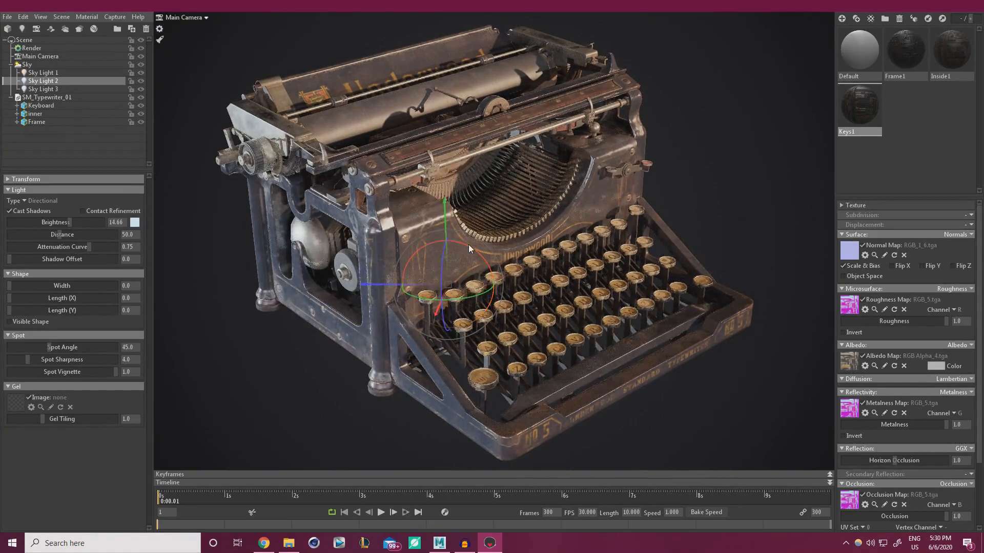
{"action": "key", "text": "ctrl+z"}
{"action": "left_click_drag", "start_coordinate": [454, 301], "coordinate": [470, 300]}
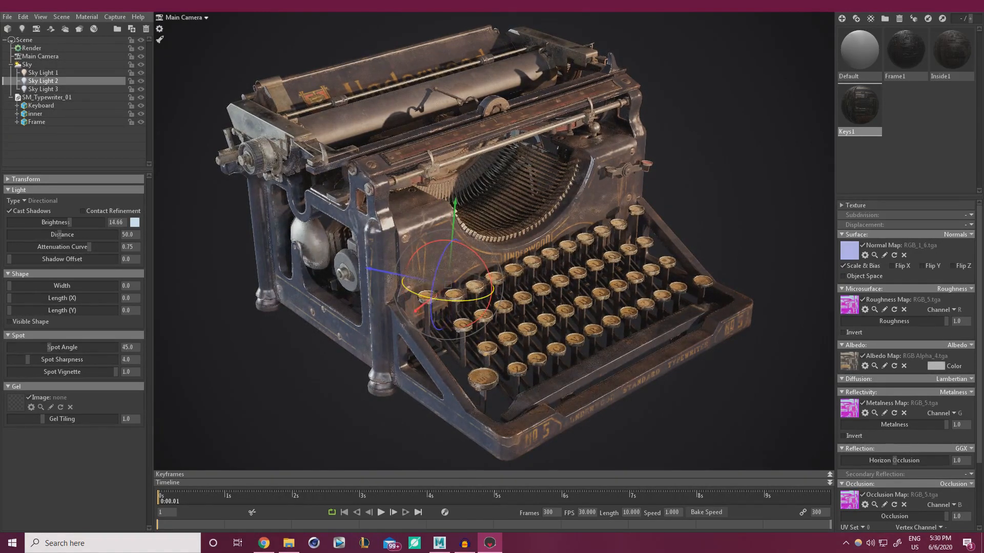
{"action": "mouse_move", "coordinate": [478, 254]}
{"action": "left_mouse_down"}
{"action": "mouse_move", "coordinate": [470, 247]}
{"action": "mouse_move", "coordinate": [481, 255]}
{"action": "left_mouse_up"}
{"action": "mouse_move", "coordinate": [431, 298]}
{"action": "left_mouse_down"}
{"action": "mouse_move", "coordinate": [418, 295]}
{"action": "mouse_move", "coordinate": [476, 299]}
{"action": "mouse_move", "coordinate": [448, 301]}
{"action": "left_mouse_up"}
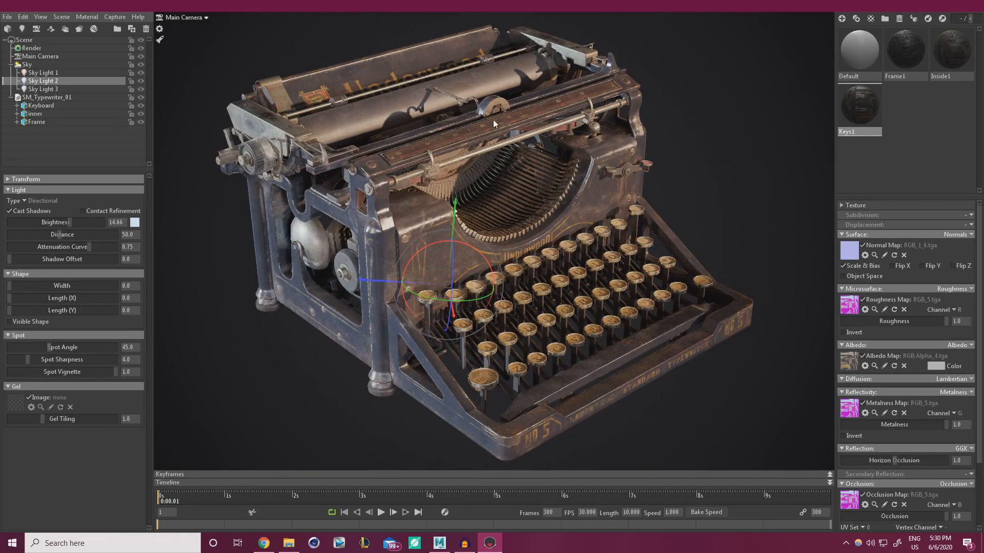
Raise Sky Light 2 brightness to 18.79 and tint it a slightly greener light blue
{"action": "mouse_move", "coordinate": [73, 227]}
{"action": "left_mouse_down"}
{"action": "mouse_move", "coordinate": [52, 222]}
{"action": "mouse_move", "coordinate": [70, 223]}
{"action": "left_mouse_up"}
{"action": "left_click", "coordinate": [135, 222]}
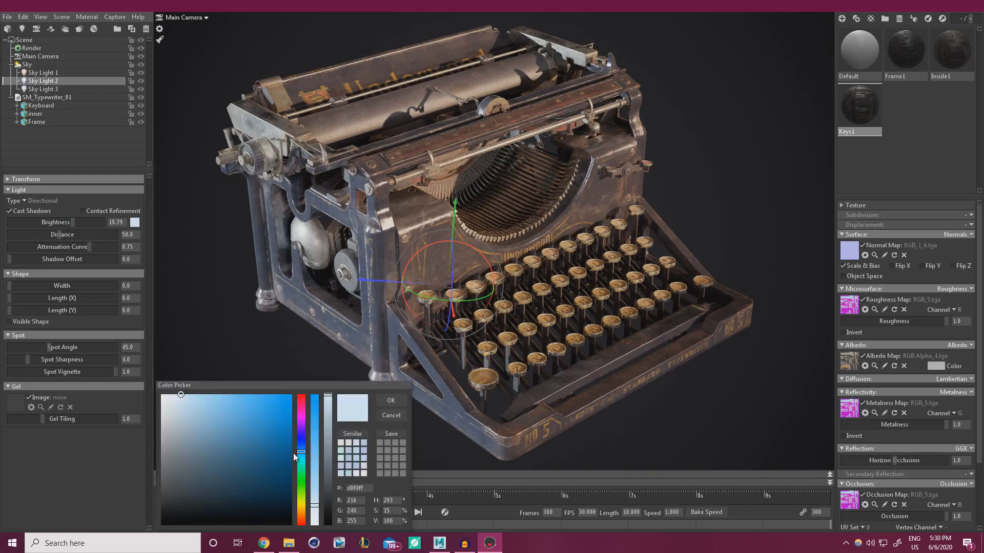
{"action": "left_click_drag", "start_coordinate": [303, 451], "coordinate": [303, 456]}
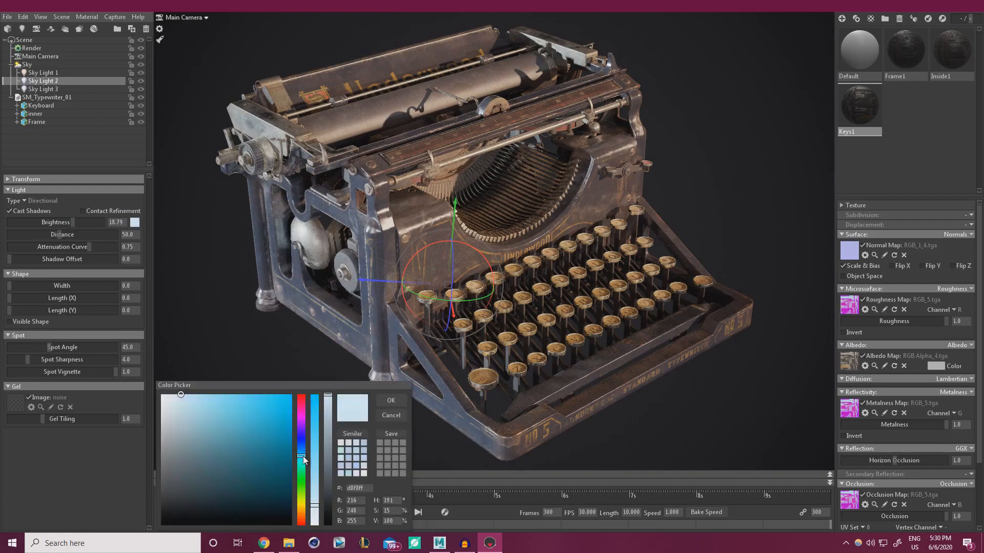
{"action": "left_click", "coordinate": [392, 402]}
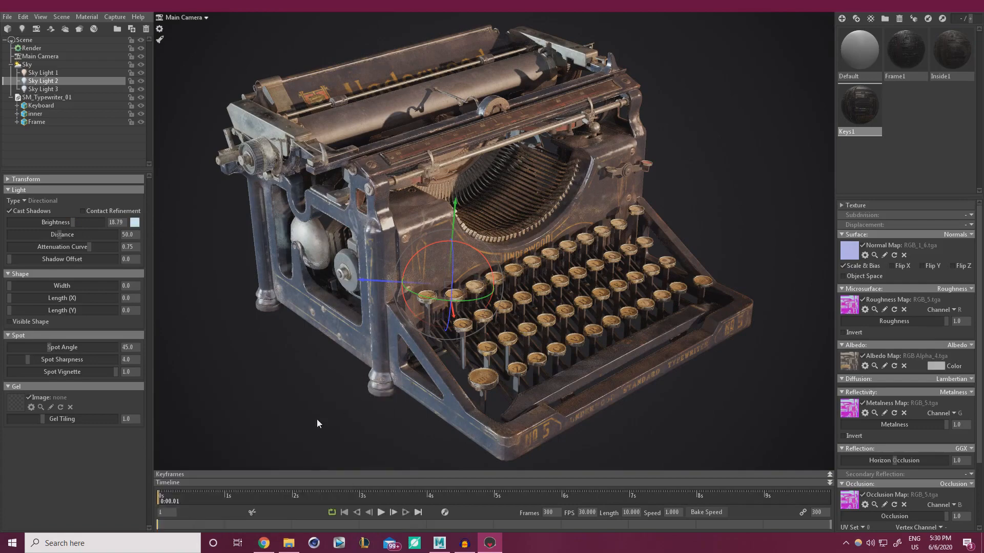
{"action": "left_click", "coordinate": [317, 419]}
{"action": "left_click_drag", "start_coordinate": [419, 347], "coordinate": [430, 346]}
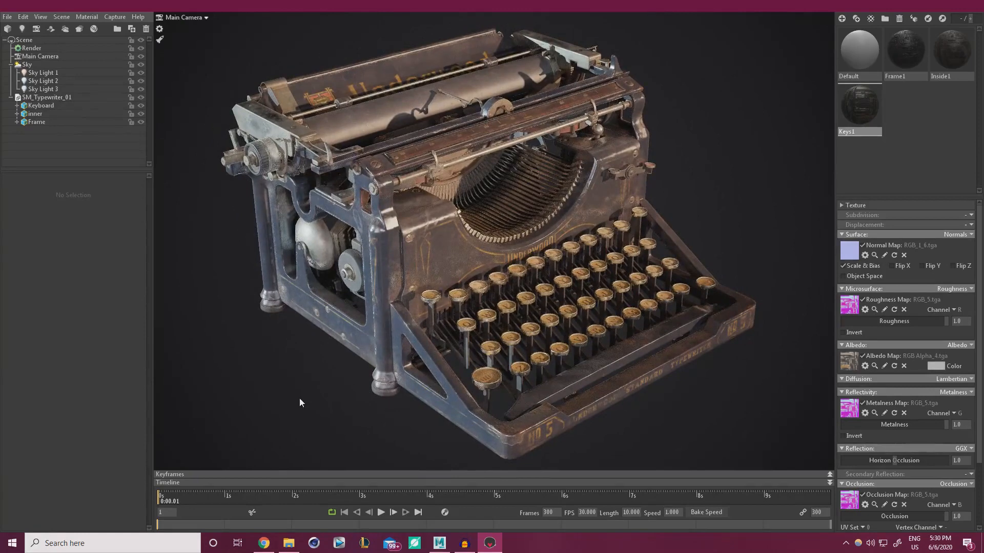
From the Render settings, switch the viewport to Speedy mode and inspect the typewriter's left side
{"action": "left_click", "coordinate": [30, 48]}
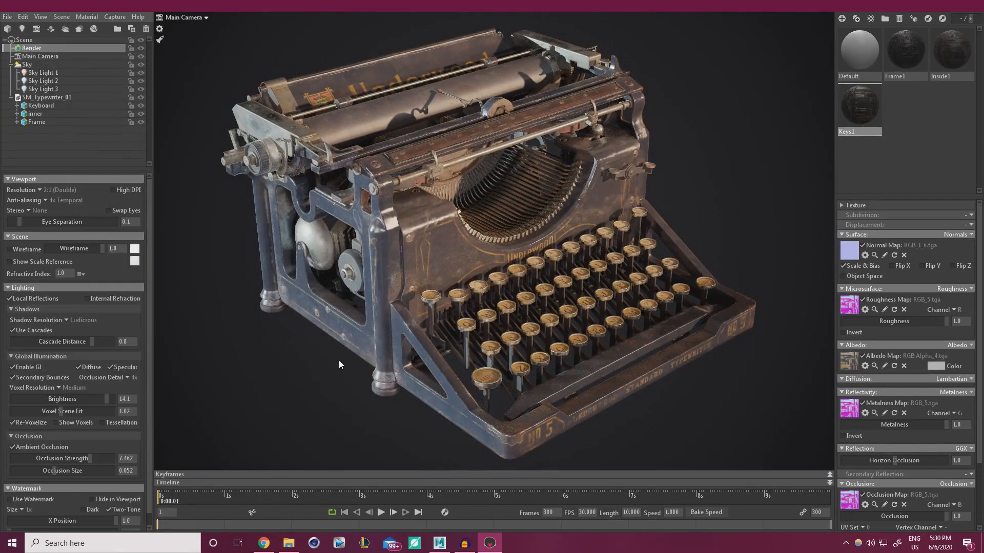
{"action": "mouse_move", "coordinate": [339, 359]}
{"action": "left_mouse_down"}
{"action": "mouse_move", "coordinate": [334, 348]}
{"action": "mouse_move", "coordinate": [343, 363]}
{"action": "mouse_move", "coordinate": [330, 363]}
{"action": "left_mouse_up"}
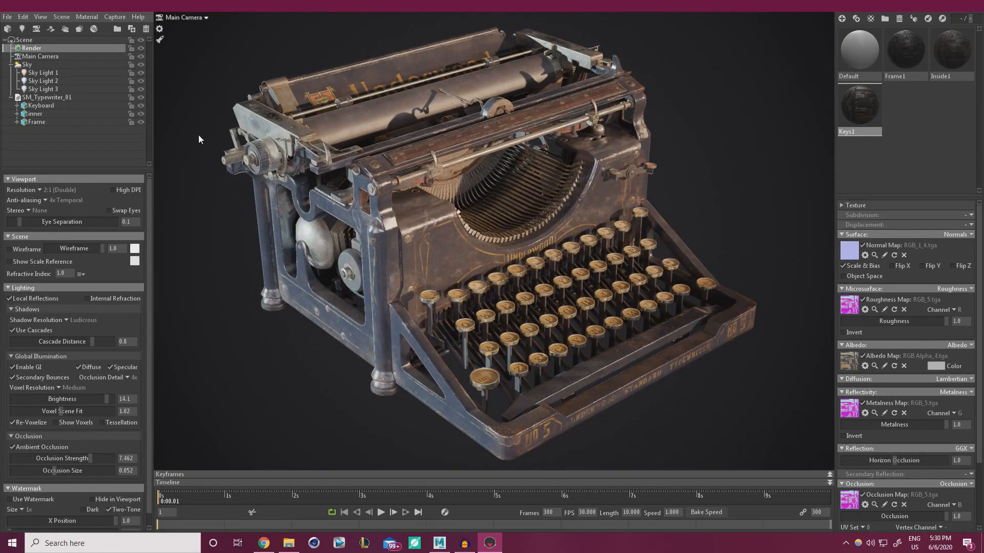
{"action": "left_click", "coordinate": [159, 41]}
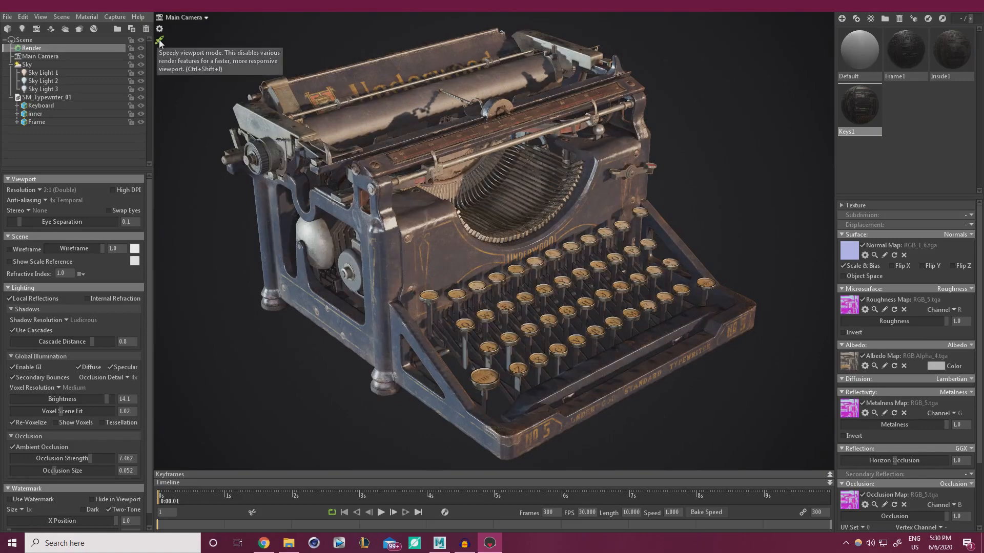
{"action": "left_click_drag", "start_coordinate": [327, 233], "coordinate": [324, 283]}
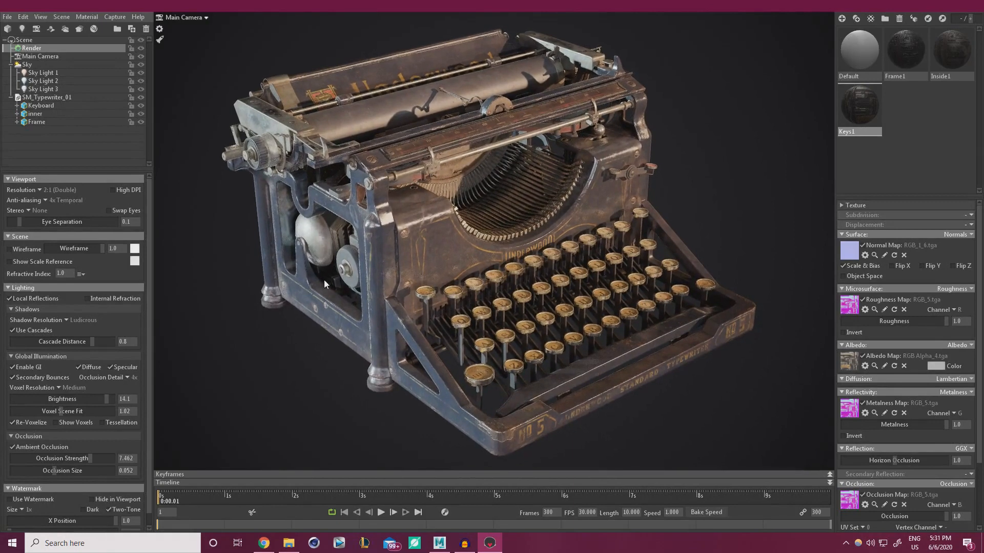
{"action": "left_click", "coordinate": [33, 81]}
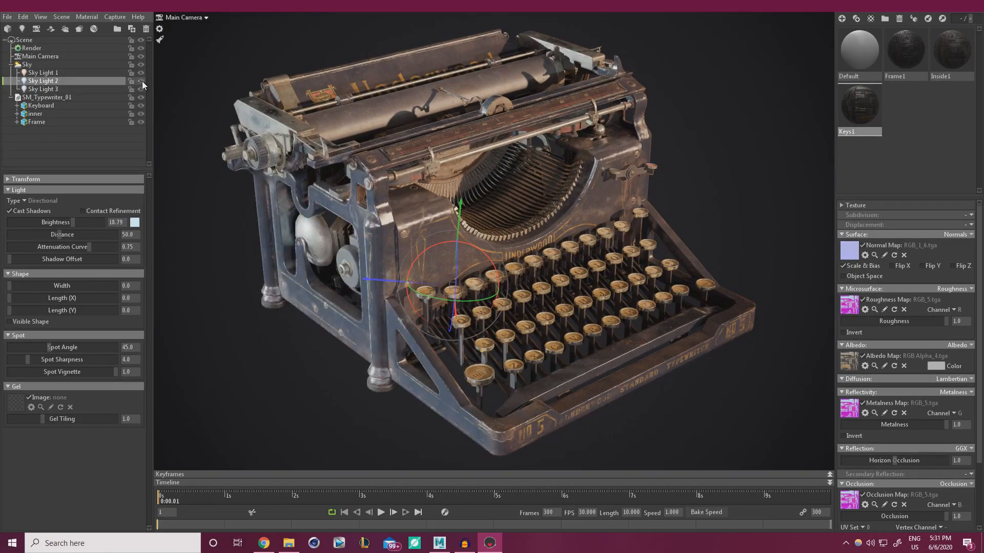
Turn Sky Light 2's rotation rings to move highlights across the typewriter's top, then deselect
{"action": "left_click_drag", "start_coordinate": [482, 248], "coordinate": [476, 260]}
{"action": "mouse_move", "coordinate": [492, 293]}
{"action": "left_mouse_down"}
{"action": "mouse_move", "coordinate": [432, 301]}
{"action": "mouse_move", "coordinate": [481, 316]}
{"action": "mouse_move", "coordinate": [467, 330]}
{"action": "left_mouse_up"}
{"action": "left_click", "coordinate": [686, 405]}
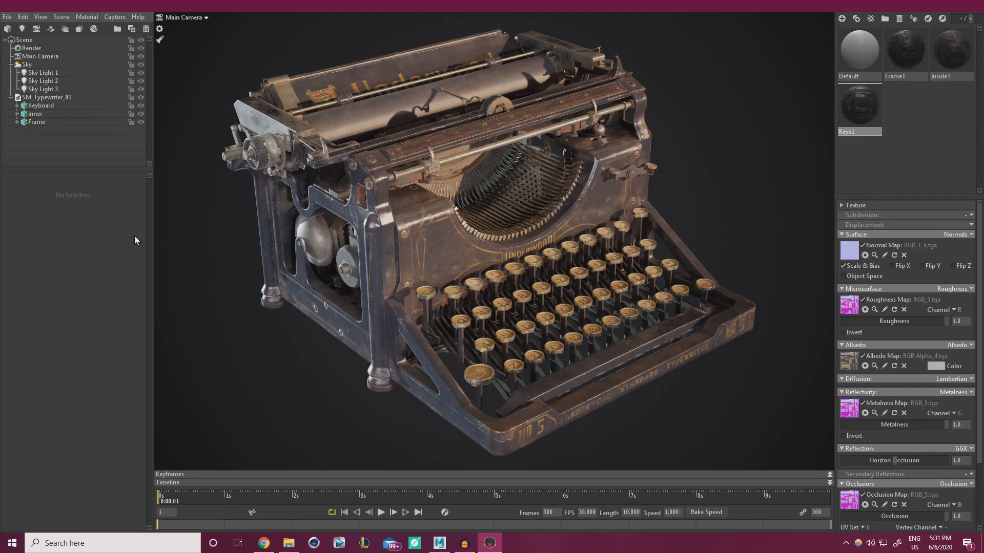
{"action": "left_click", "coordinate": [62, 17]}
{"action": "mouse_move", "coordinate": [79, 28]}
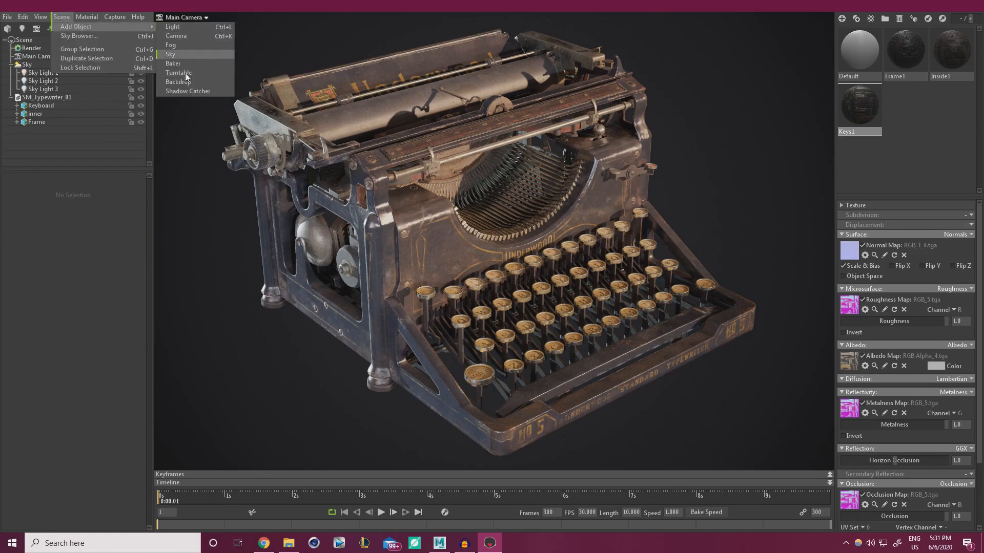
{"action": "left_click", "coordinate": [203, 90]}
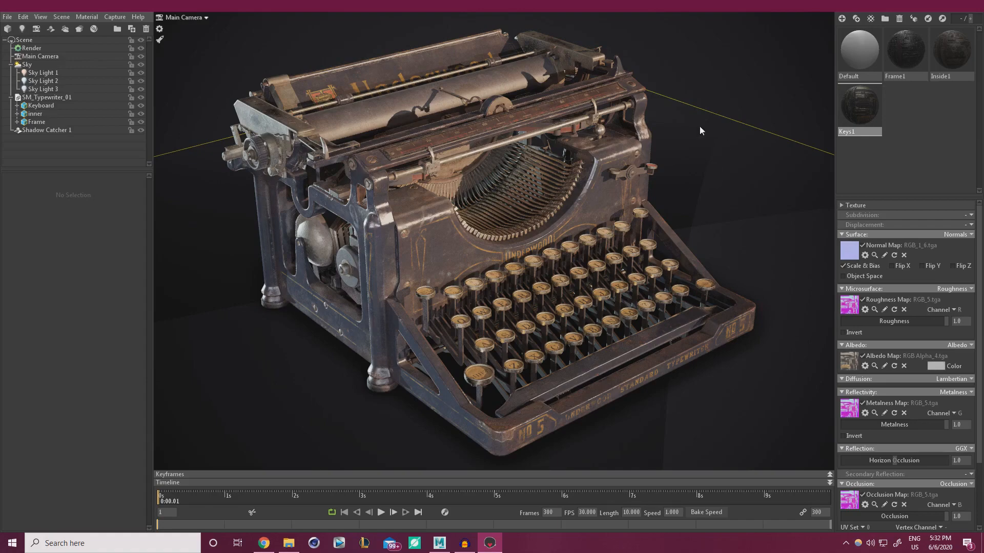
{"action": "left_click_drag", "start_coordinate": [760, 201], "coordinate": [675, 300], "text": "shift"}
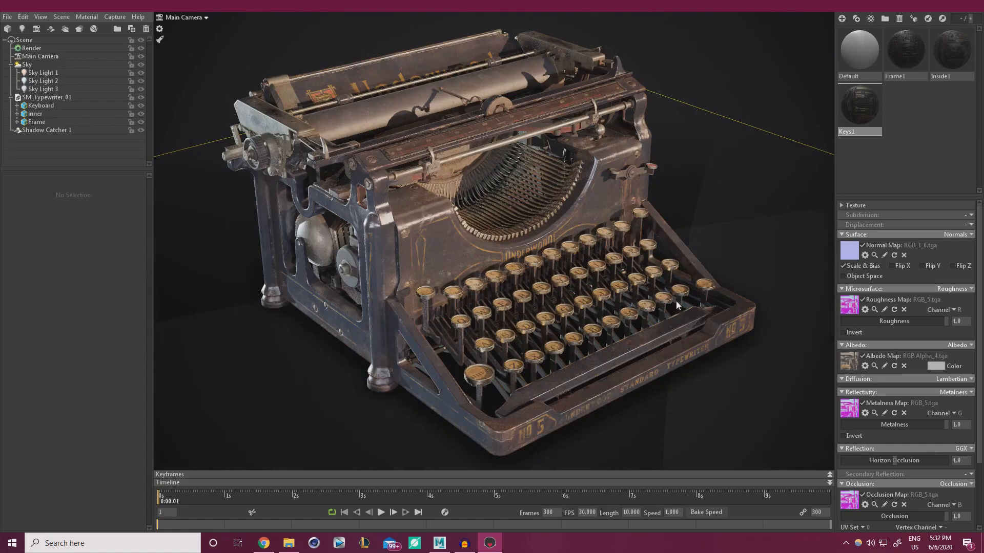
{"action": "left_click", "coordinate": [721, 193]}
{"action": "key", "text": "Delete"}
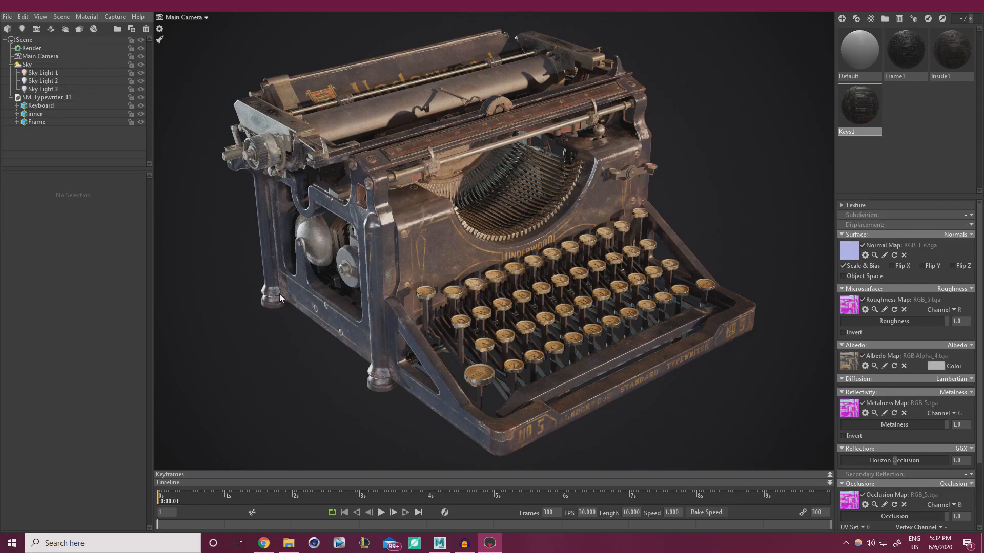
Rotate Sky Light 2 back toward upright and tilt it to darken the typewriter's left side
{"action": "left_click", "coordinate": [31, 65]}
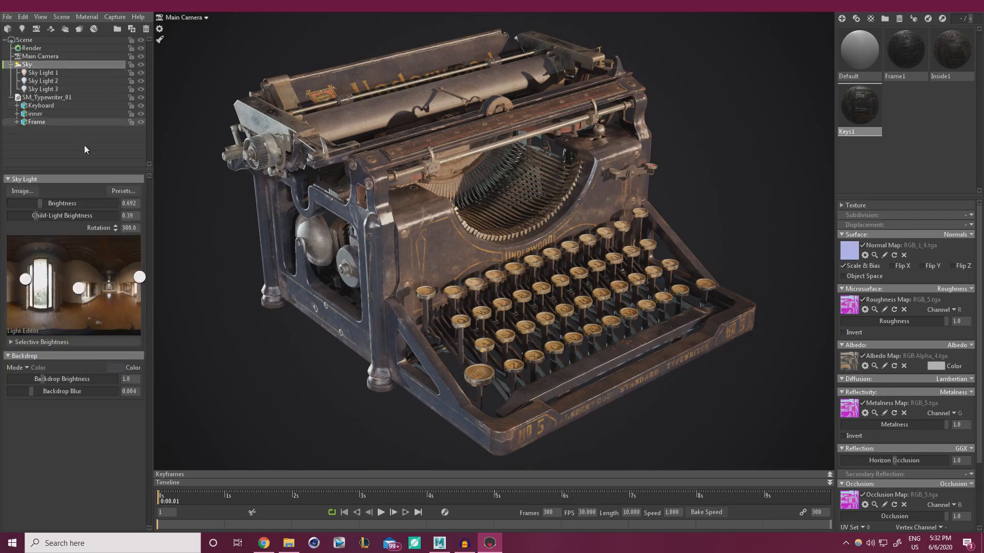
{"action": "left_click", "coordinate": [44, 81]}
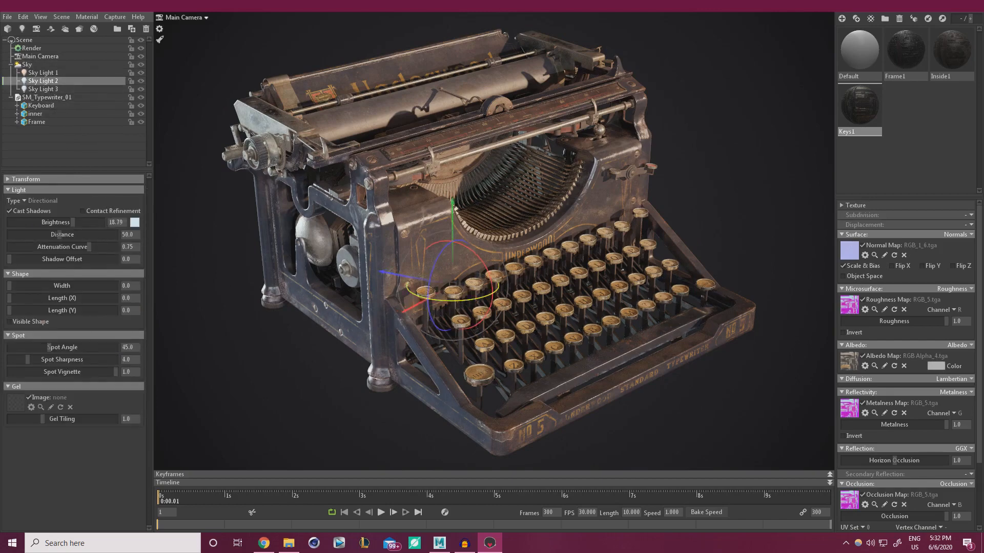
{"action": "left_click_drag", "start_coordinate": [434, 298], "coordinate": [495, 275]}
{"action": "left_click_drag", "start_coordinate": [532, 336], "coordinate": [552, 297]}
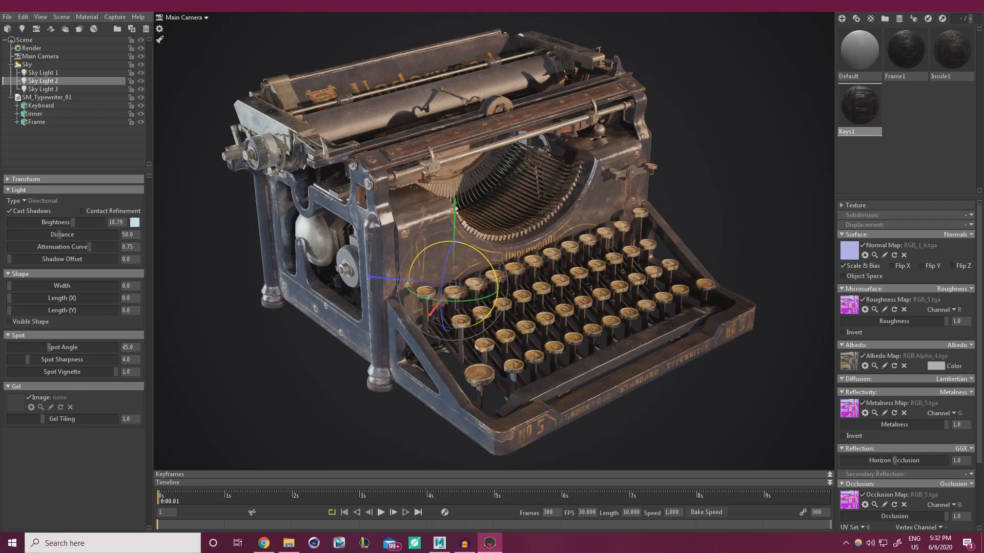
{"action": "mouse_move", "coordinate": [480, 252]}
{"action": "left_mouse_down"}
{"action": "mouse_move", "coordinate": [479, 307]}
{"action": "mouse_move", "coordinate": [459, 302]}
{"action": "mouse_move", "coordinate": [433, 270]}
{"action": "mouse_move", "coordinate": [467, 243]}
{"action": "left_mouse_up"}
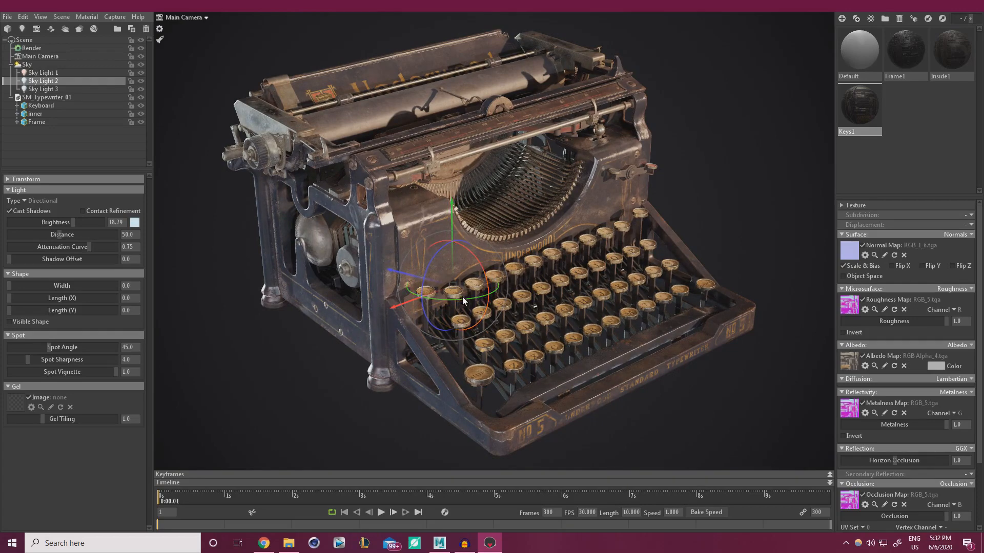
Refine Sky Light 2's angle, undoing two steps, so it relights the bell
{"action": "left_click_drag", "start_coordinate": [462, 298], "coordinate": [482, 296]}
{"action": "left_click_drag", "start_coordinate": [476, 250], "coordinate": [472, 248]}
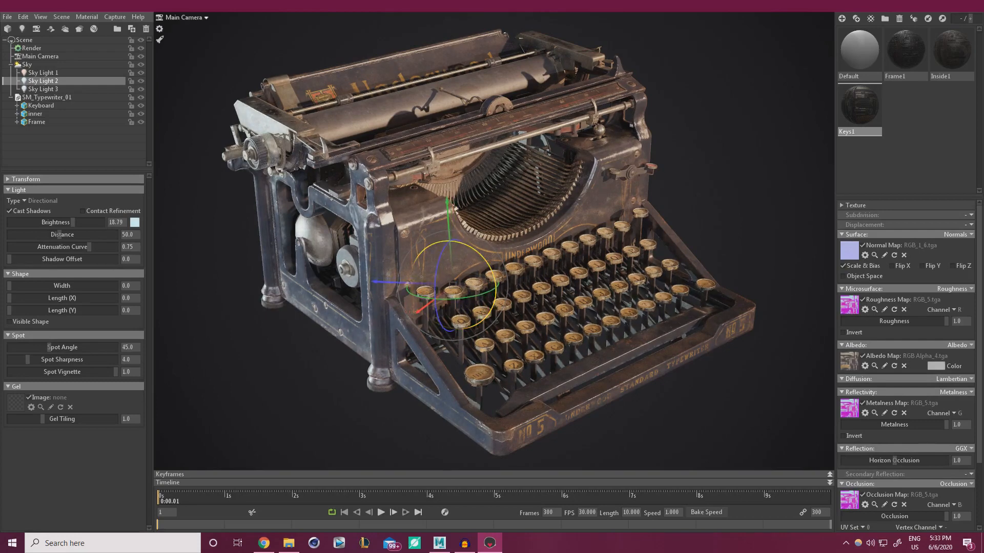
{"action": "key", "text": "ctrl+z"}
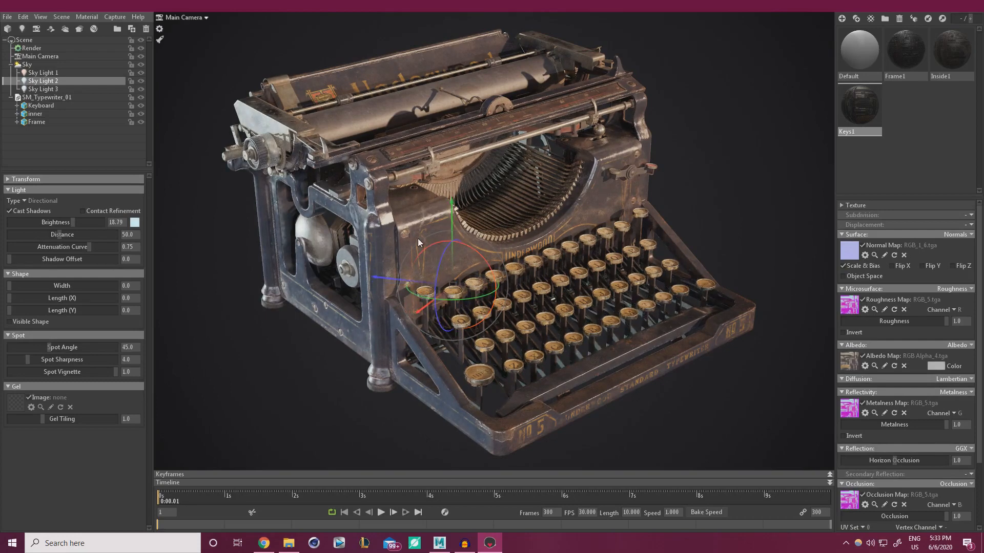
{"action": "key", "text": "ctrl+z"}
{"action": "left_click_drag", "start_coordinate": [452, 301], "coordinate": [444, 300]}
{"action": "left_click_drag", "start_coordinate": [479, 251], "coordinate": [543, 251]}
Change Sky Light 2's direction by rotating and tilting it on several axes
{"action": "left_click", "coordinate": [724, 213]}
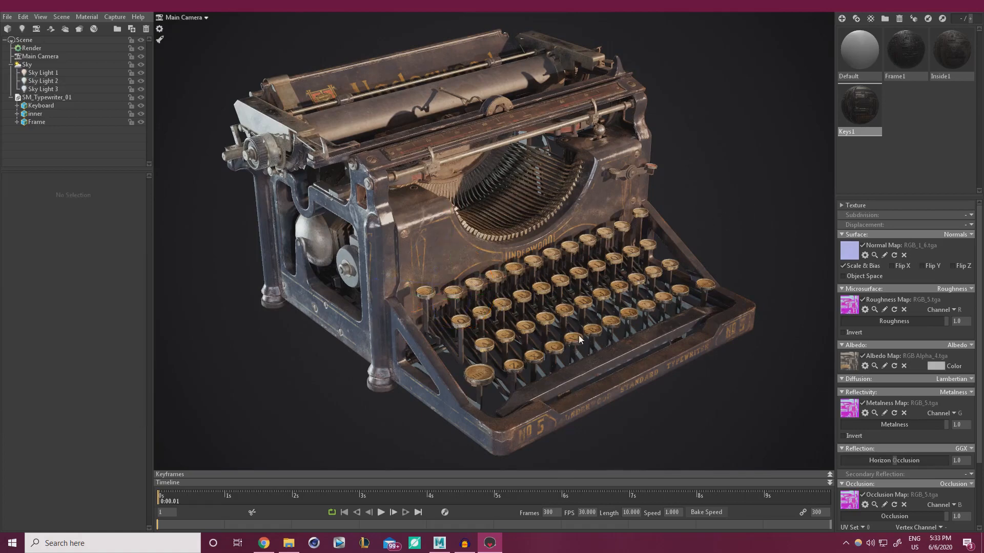
{"action": "left_click", "coordinate": [43, 80]}
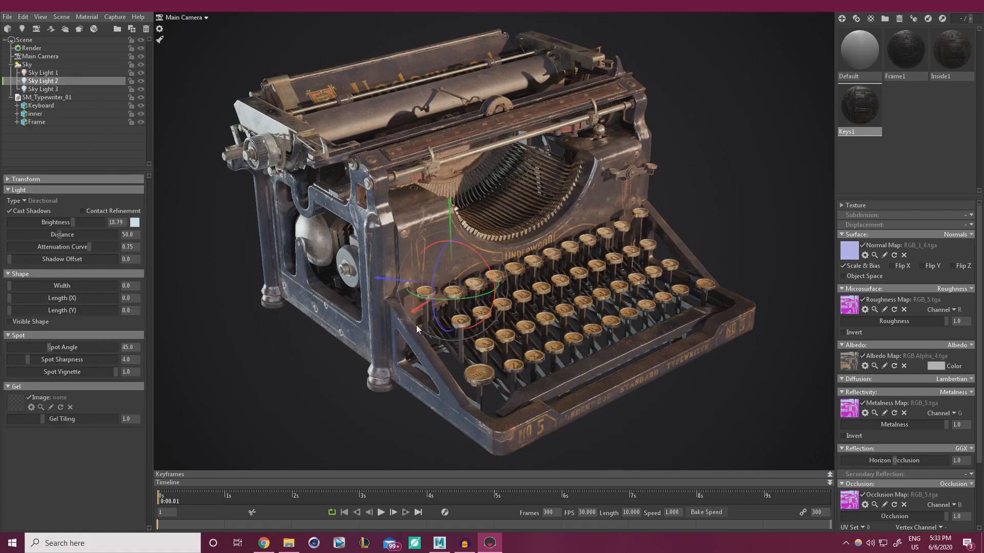
{"action": "mouse_move", "coordinate": [439, 298]}
{"action": "left_mouse_down"}
{"action": "mouse_move", "coordinate": [405, 295]}
{"action": "mouse_move", "coordinate": [487, 297]}
{"action": "mouse_move", "coordinate": [422, 297]}
{"action": "left_mouse_up"}
{"action": "left_click_drag", "start_coordinate": [491, 261], "coordinate": [497, 275]}
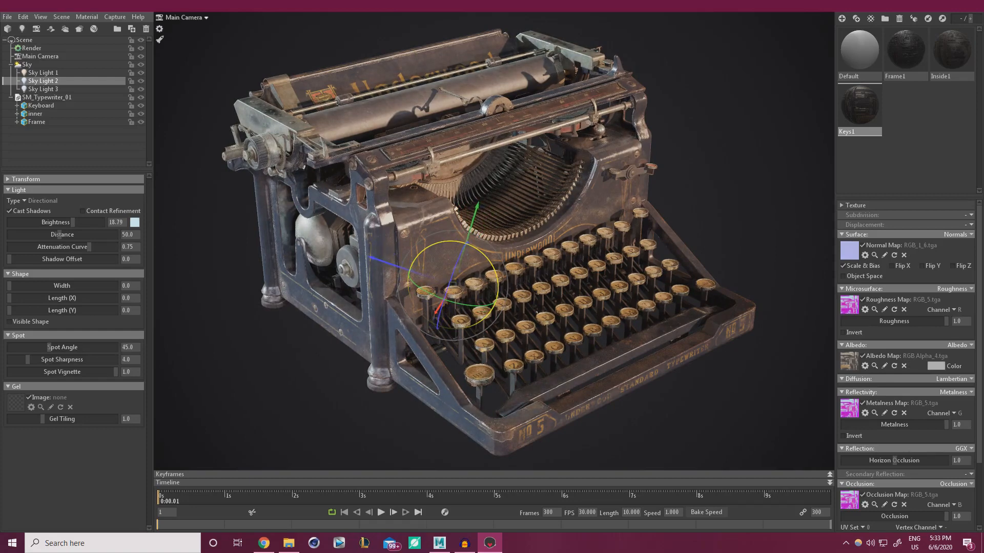
{"action": "left_click_drag", "start_coordinate": [472, 305], "coordinate": [443, 300]}
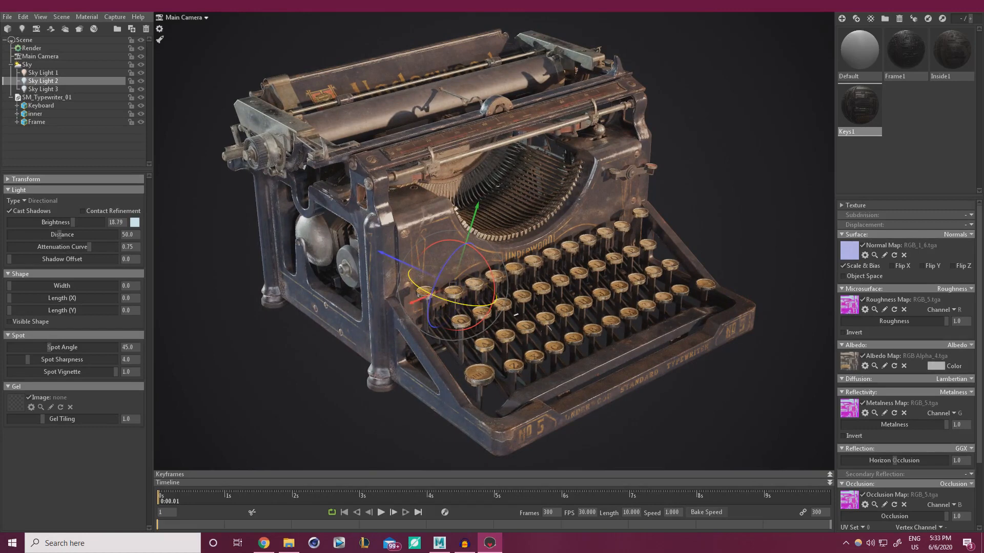
Raise Sky Light 2 brightness to 25.68 and deselect to judge the result
{"action": "left_click", "coordinate": [736, 237]}
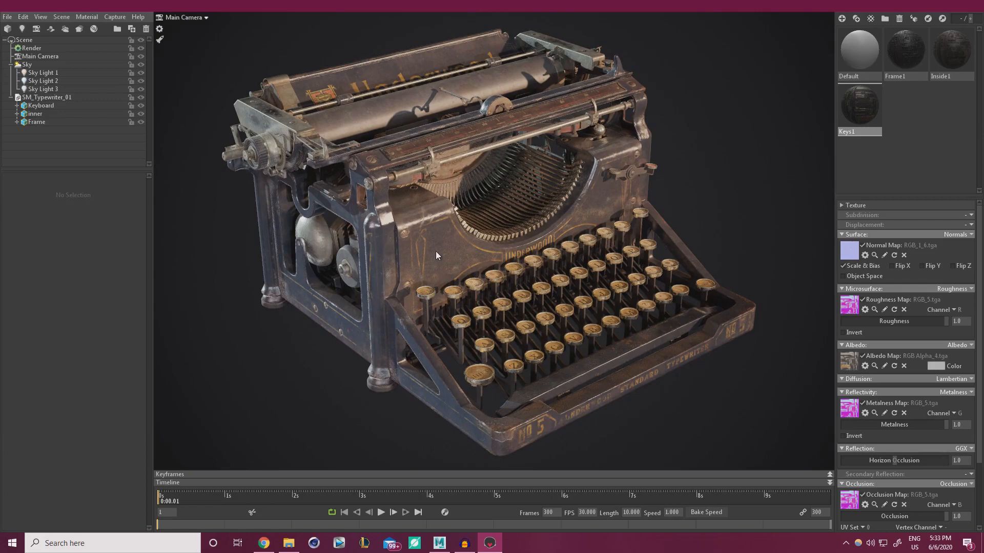
{"action": "left_click", "coordinate": [38, 80]}
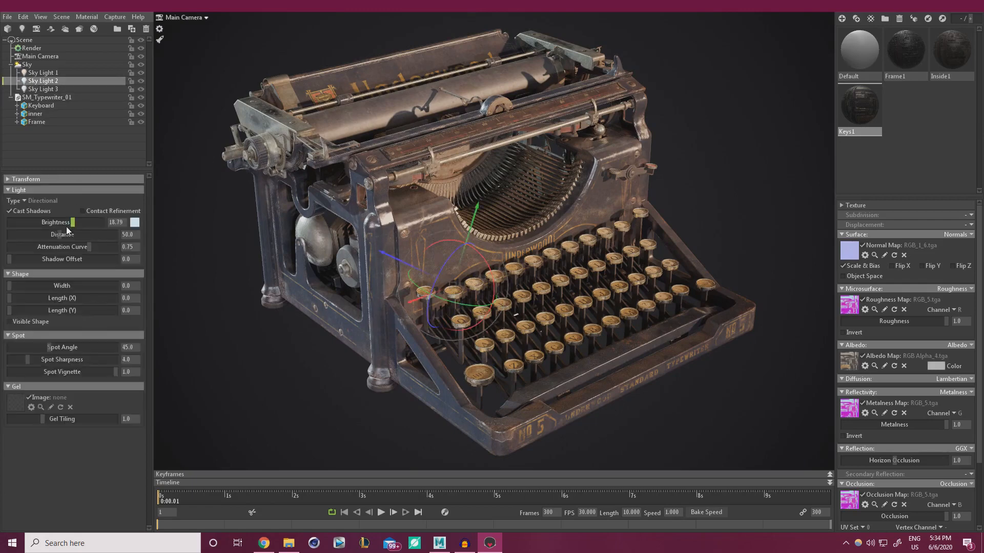
{"action": "left_click_drag", "start_coordinate": [73, 222], "coordinate": [77, 222]}
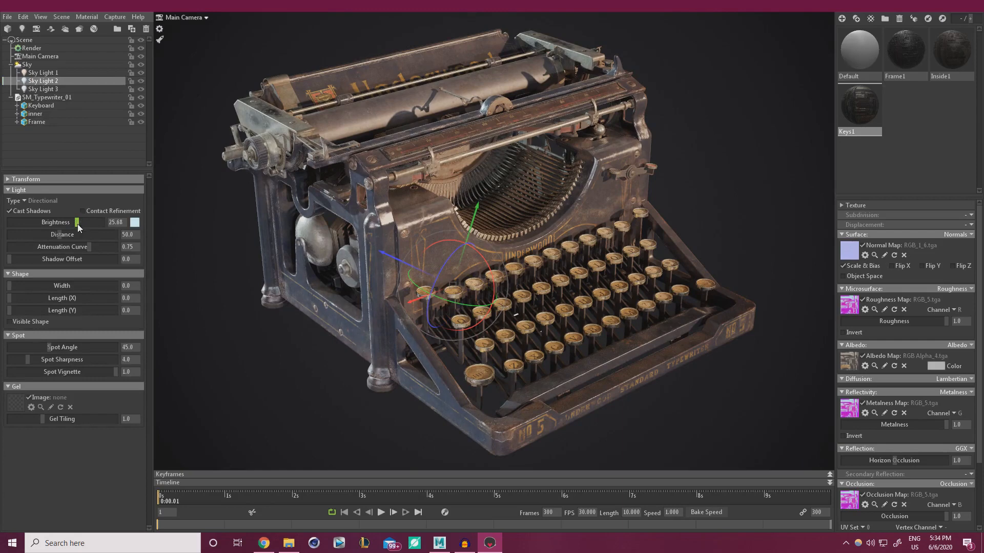
{"action": "left_click", "coordinate": [258, 359]}
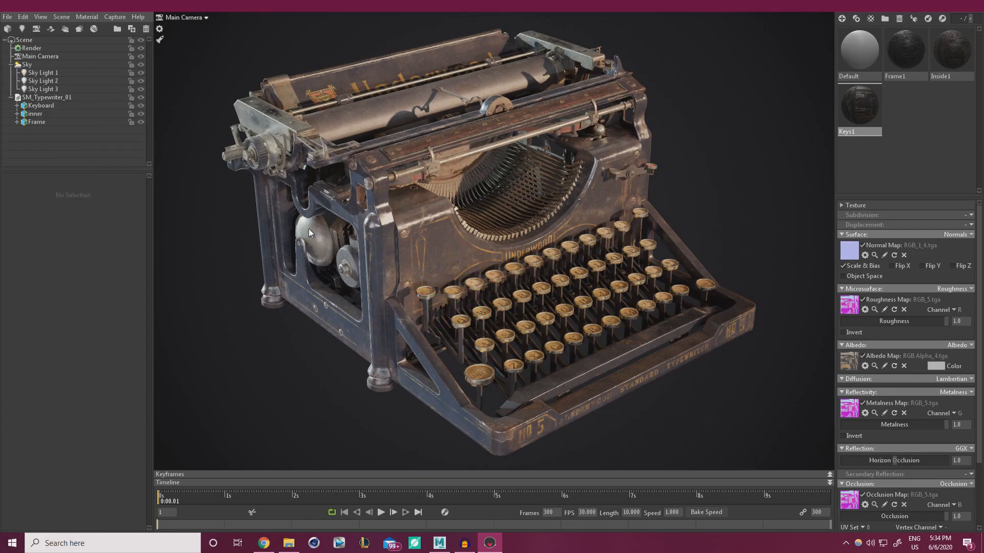
{"action": "left_click", "coordinate": [26, 64]}
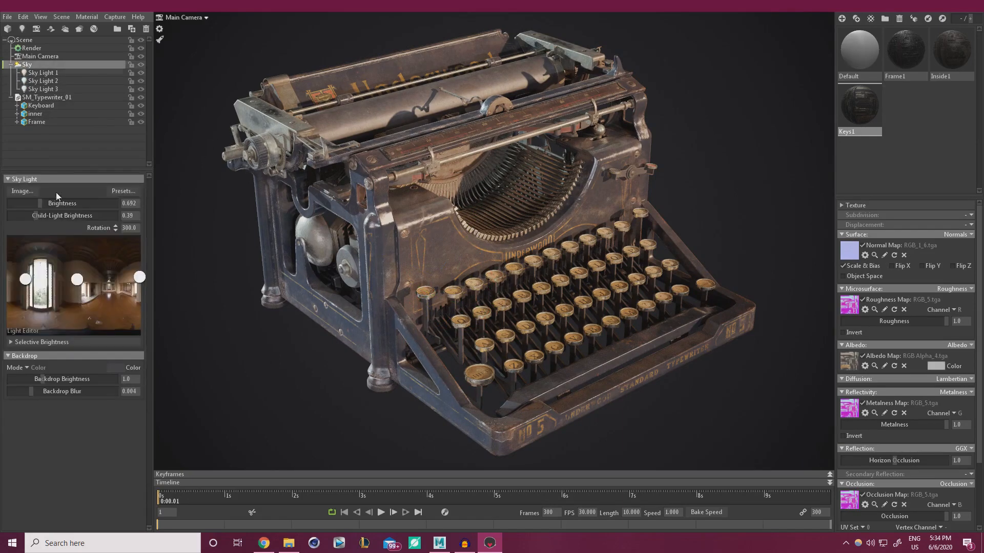
{"action": "left_click", "coordinate": [42, 279]}
{"action": "left_click_drag", "start_coordinate": [42, 279], "coordinate": [136, 290]}
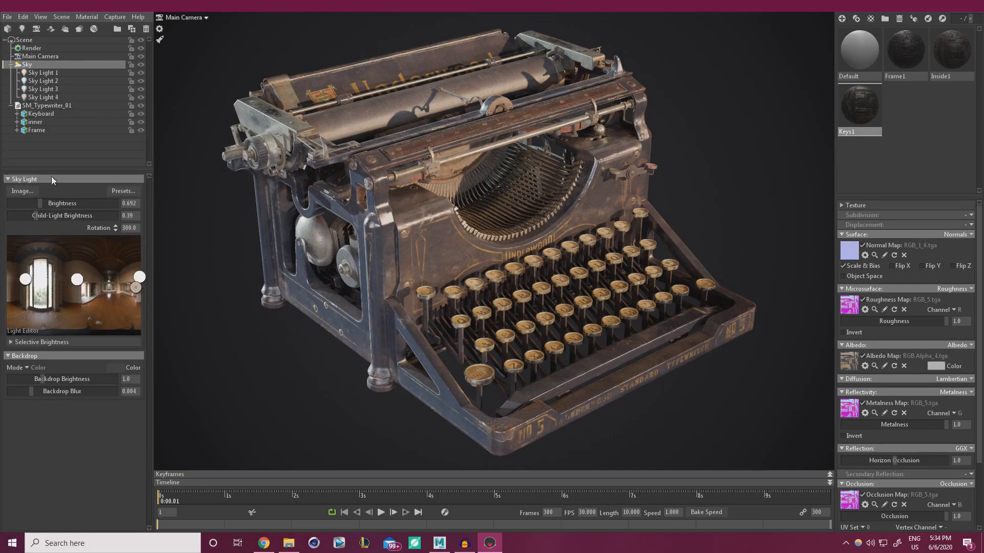
{"action": "left_click", "coordinate": [47, 97]}
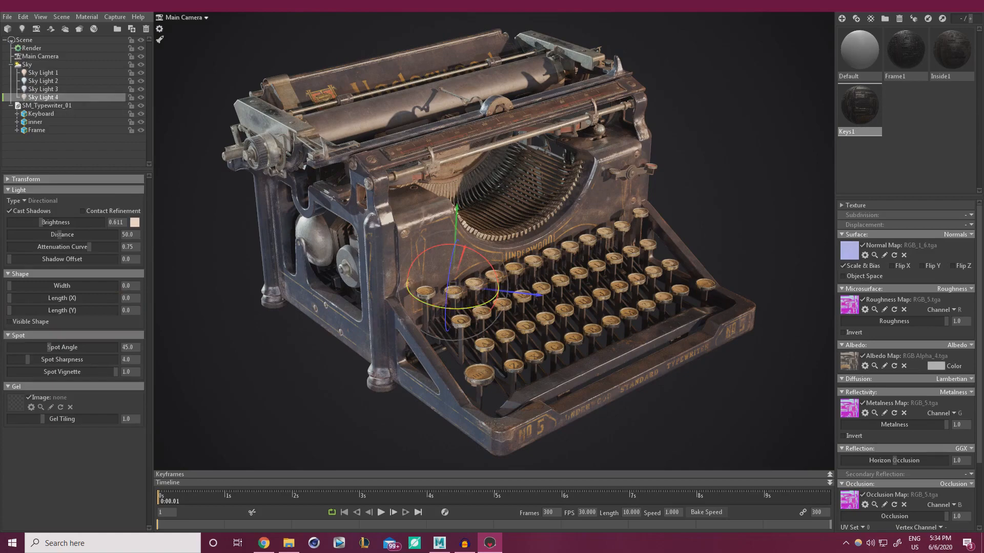
{"action": "left_click_drag", "start_coordinate": [474, 306], "coordinate": [428, 304]}
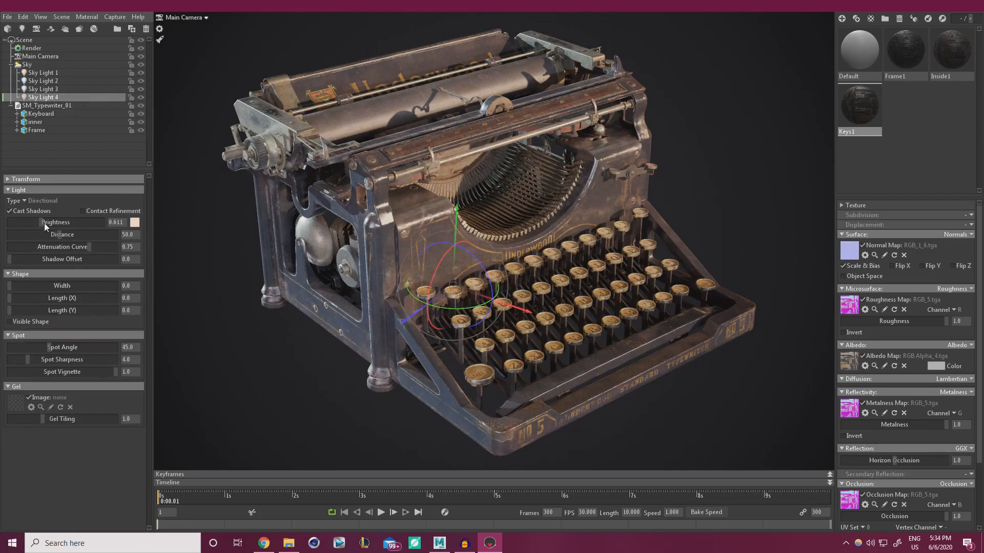
{"action": "left_click_drag", "start_coordinate": [70, 223], "coordinate": [85, 223]}
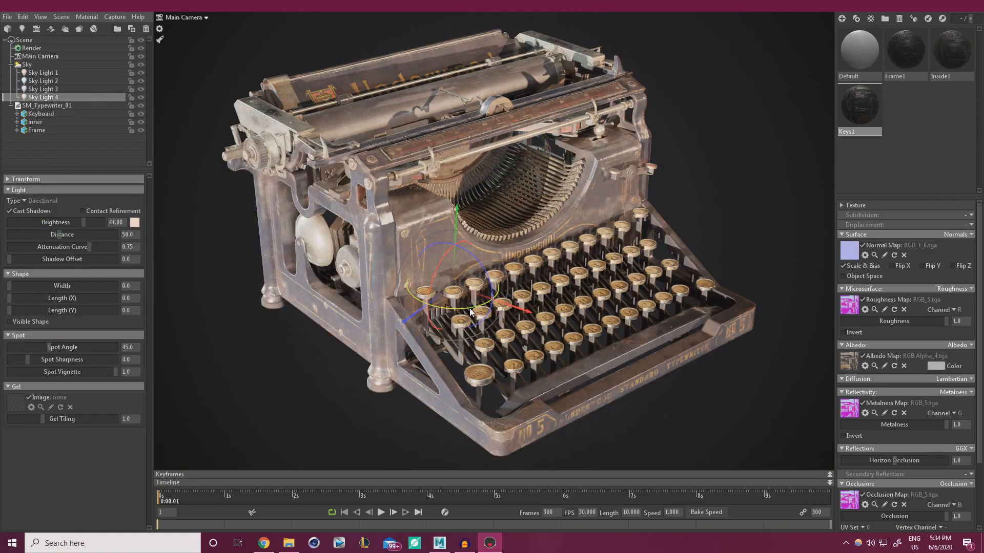
{"action": "left_click_drag", "start_coordinate": [469, 308], "coordinate": [422, 309]}
{"action": "left_click_drag", "start_coordinate": [455, 269], "coordinate": [654, 309]}
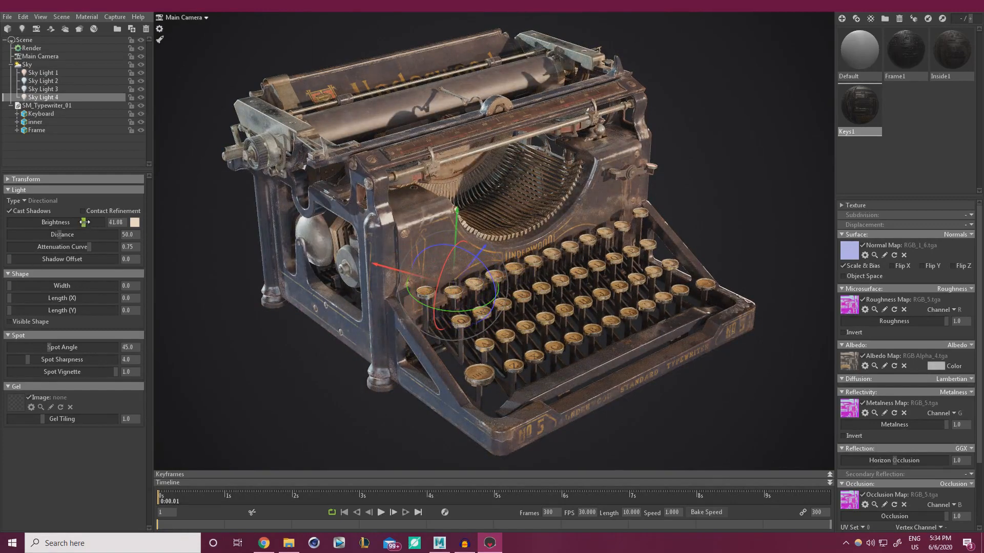
{"action": "left_click_drag", "start_coordinate": [84, 221], "coordinate": [108, 222]}
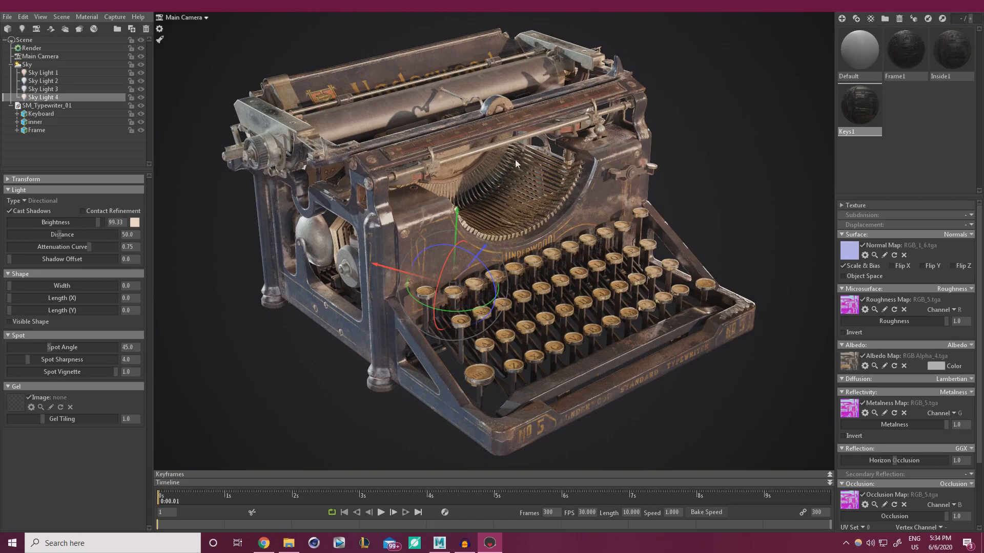
{"action": "left_click_drag", "start_coordinate": [474, 309], "coordinate": [530, 308]}
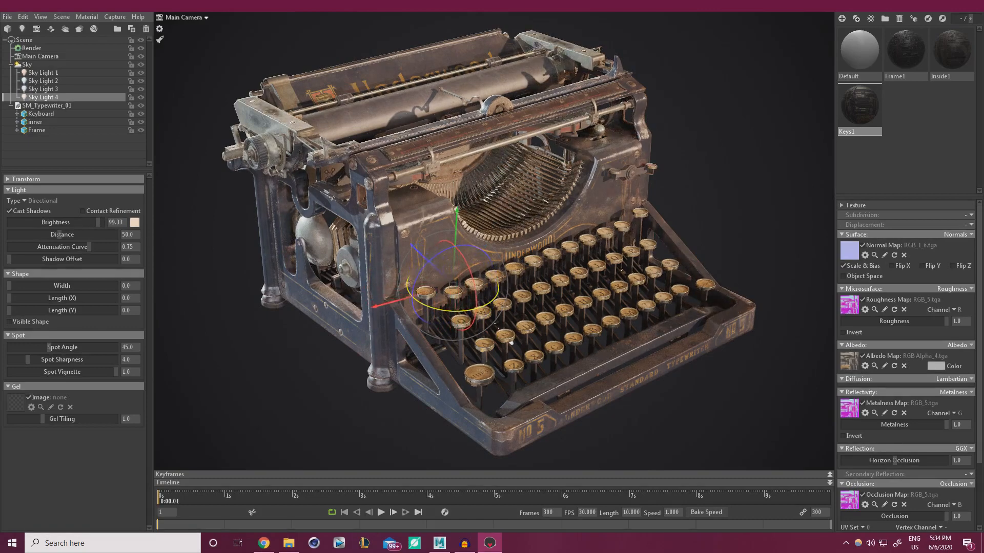
{"action": "left_click_drag", "start_coordinate": [511, 343], "coordinate": [445, 310]}
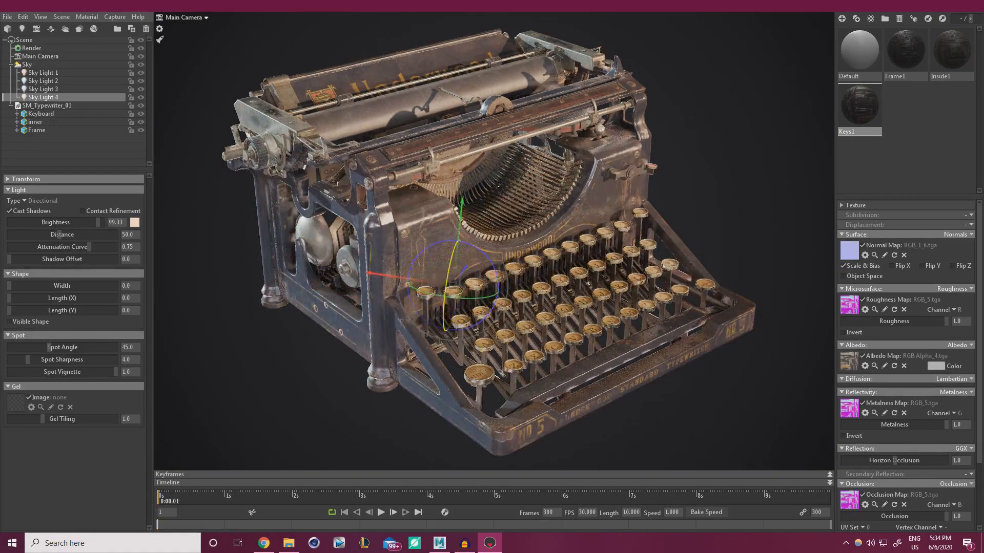
{"action": "left_click_drag", "start_coordinate": [452, 228], "coordinate": [465, 86]}
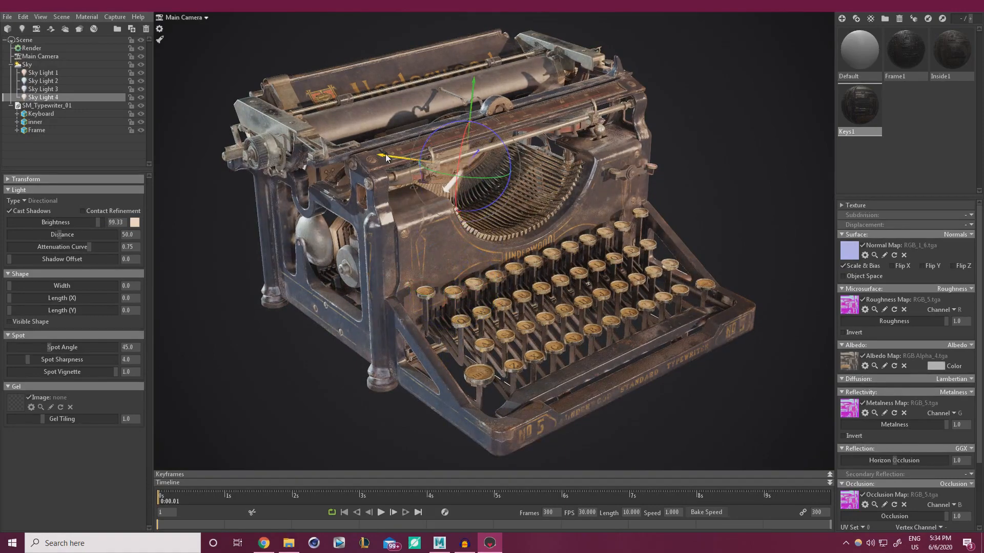
{"action": "left_click_drag", "start_coordinate": [385, 153], "coordinate": [681, 179]}
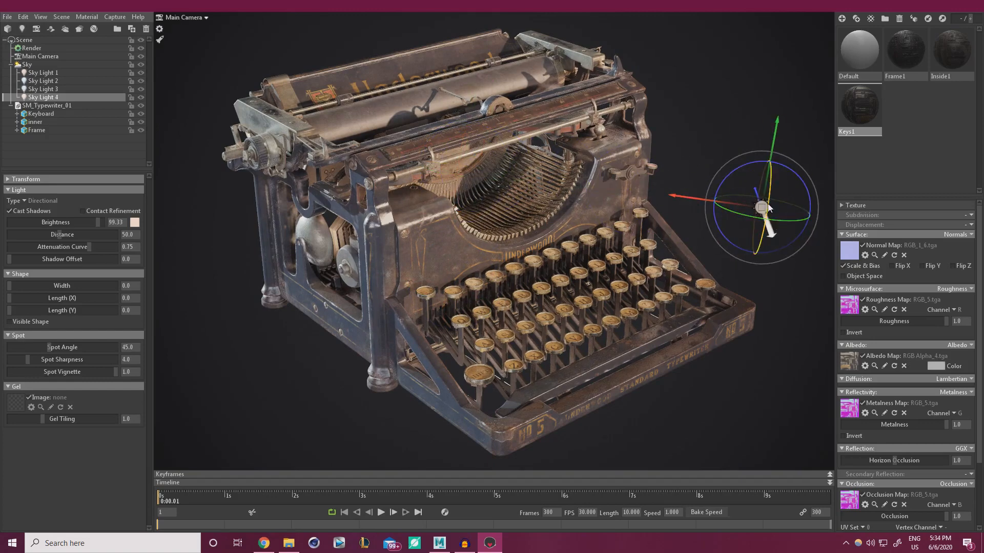
{"action": "left_click_drag", "start_coordinate": [767, 220], "coordinate": [794, 242]}
{"action": "left_click_drag", "start_coordinate": [417, 184], "coordinate": [412, 183]}
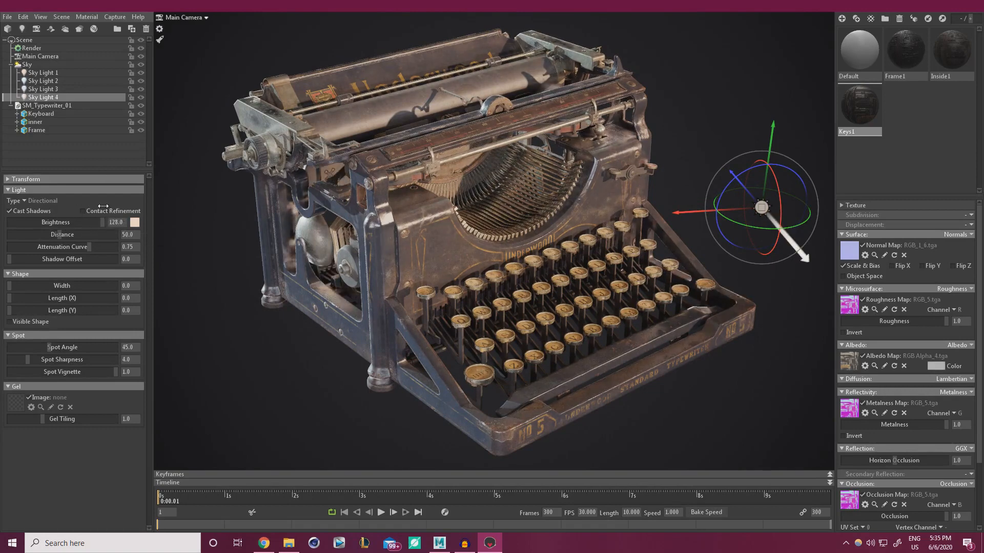
{"action": "mouse_move", "coordinate": [52, 211]}
{"action": "left_mouse_down"}
{"action": "mouse_move", "coordinate": [31, 211]}
{"action": "mouse_move", "coordinate": [67, 209]}
{"action": "left_mouse_up"}
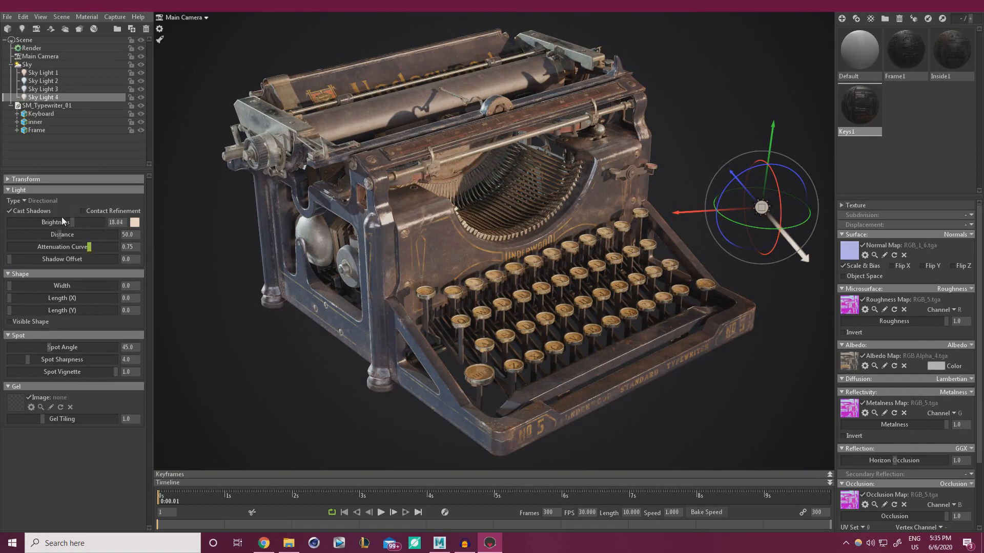
{"action": "left_click_drag", "start_coordinate": [84, 223], "coordinate": [122, 222]}
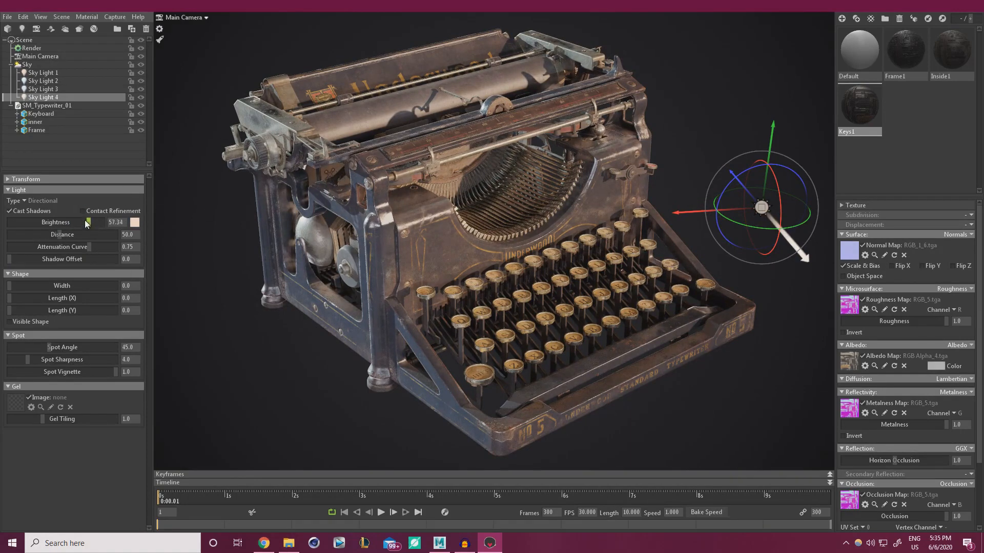
{"action": "left_click_drag", "start_coordinate": [71, 222], "coordinate": [80, 220]}
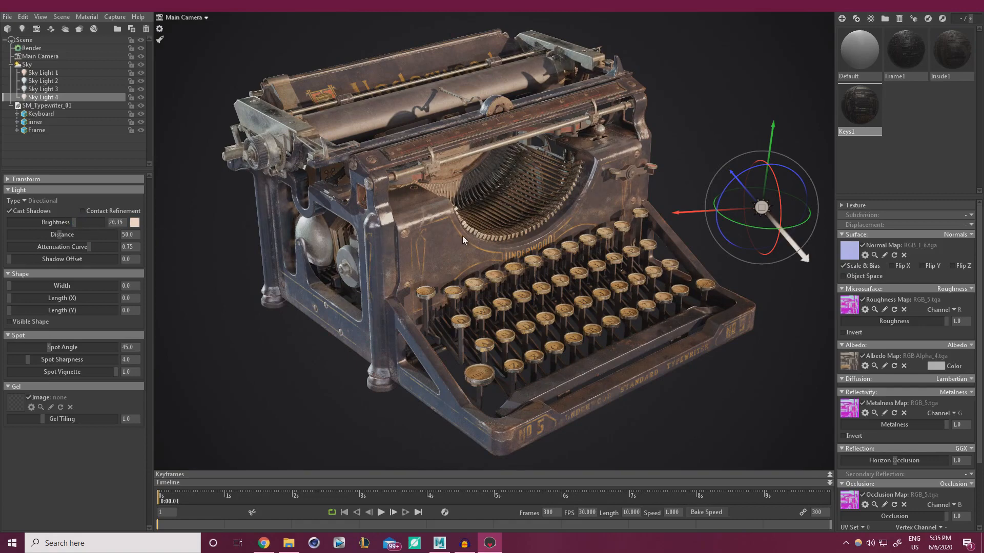
{"action": "key", "text": "Delete"}
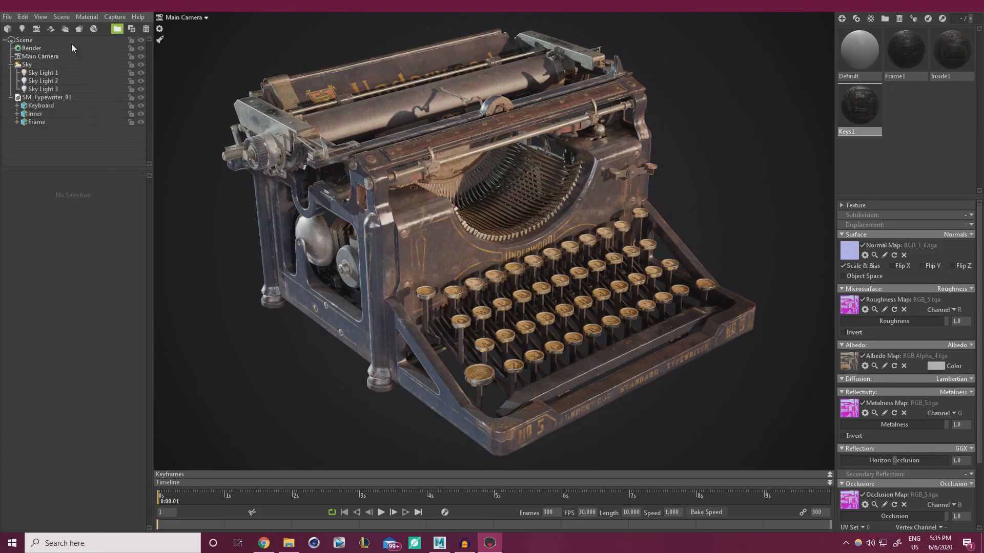
Add Camera 1, rename it 'Temp', and choose Temp in the viewport camera list
{"action": "left_click", "coordinate": [37, 28]}
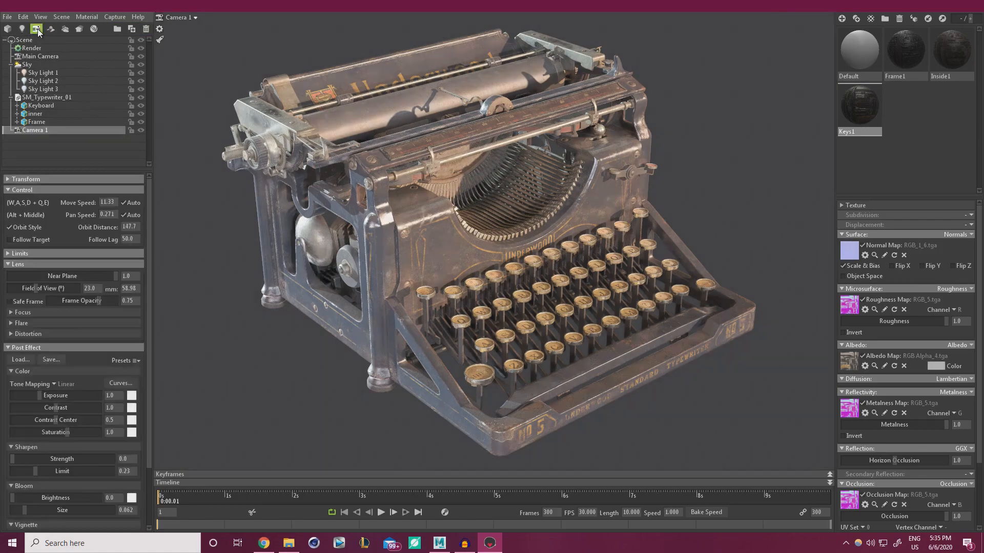
{"action": "double_click", "coordinate": [37, 131]}
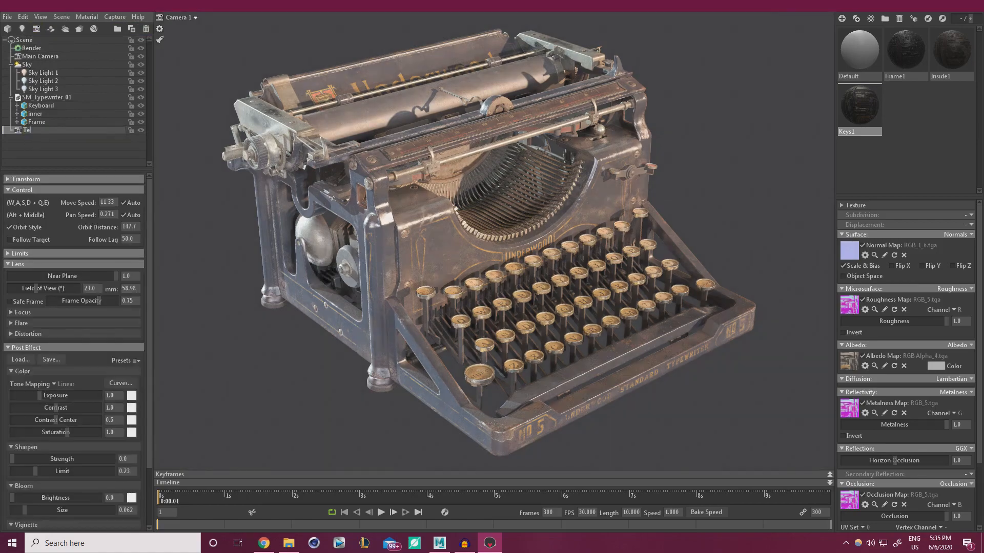
{"action": "type", "text": "Temp"}
{"action": "key", "text": "Return"}
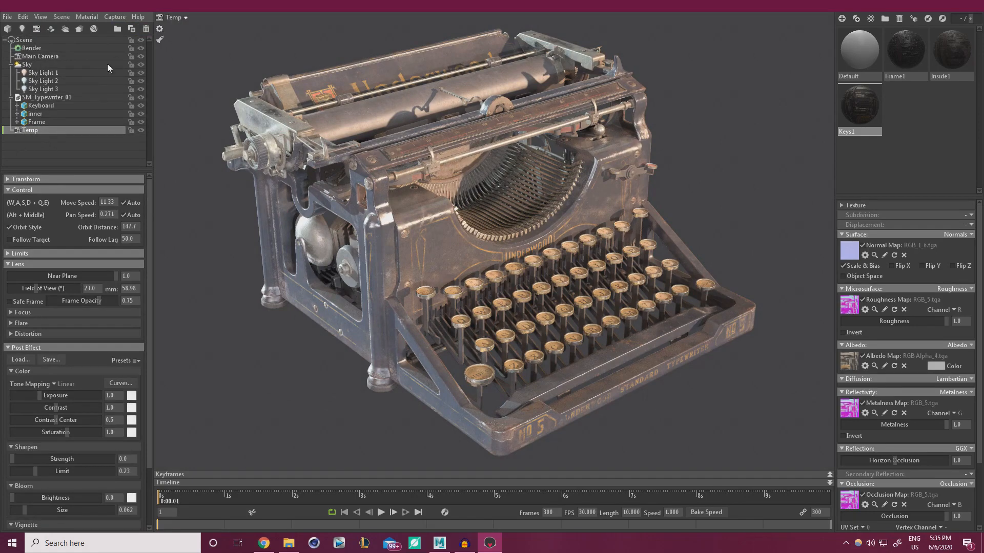
{"action": "left_click", "coordinate": [185, 17]}
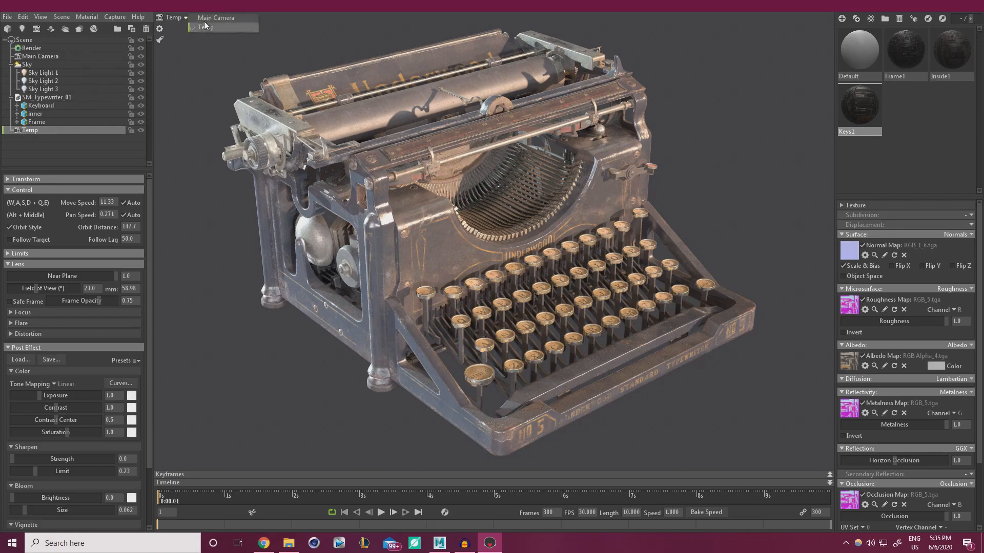
{"action": "left_click", "coordinate": [184, 18]}
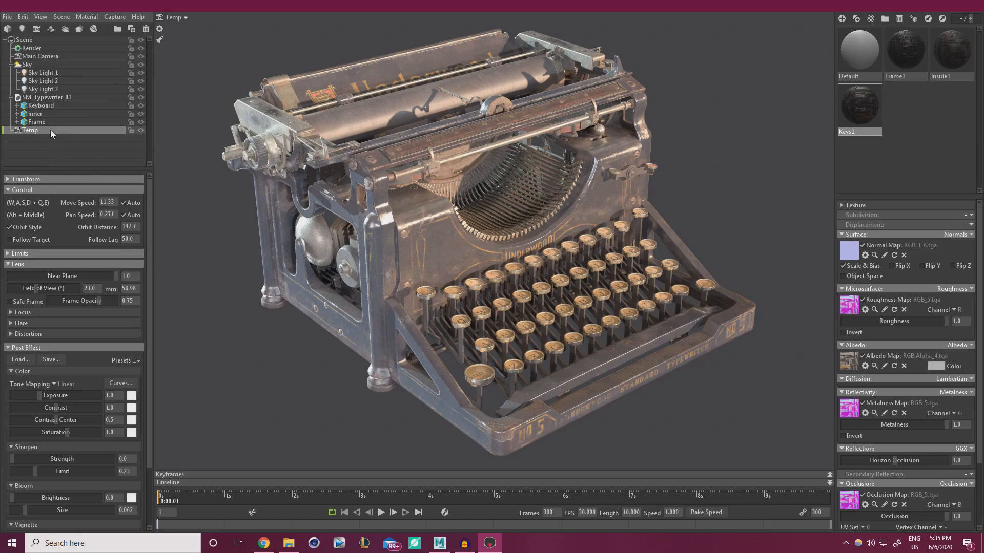
Replace the old Temp camera with a duplicate of Main Camera renamed 'Temp'
{"action": "key", "text": "Delete"}
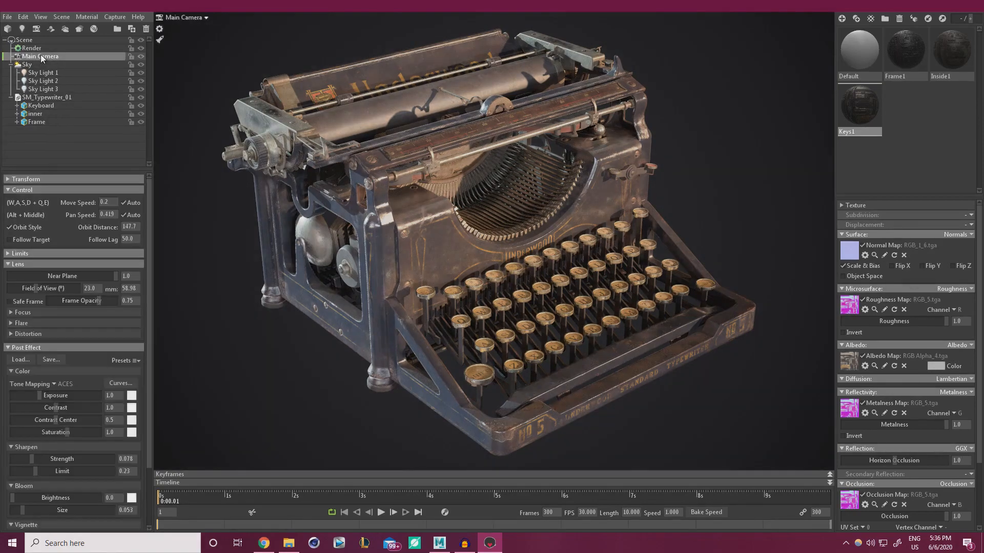
{"action": "key", "text": "ctrl+d"}
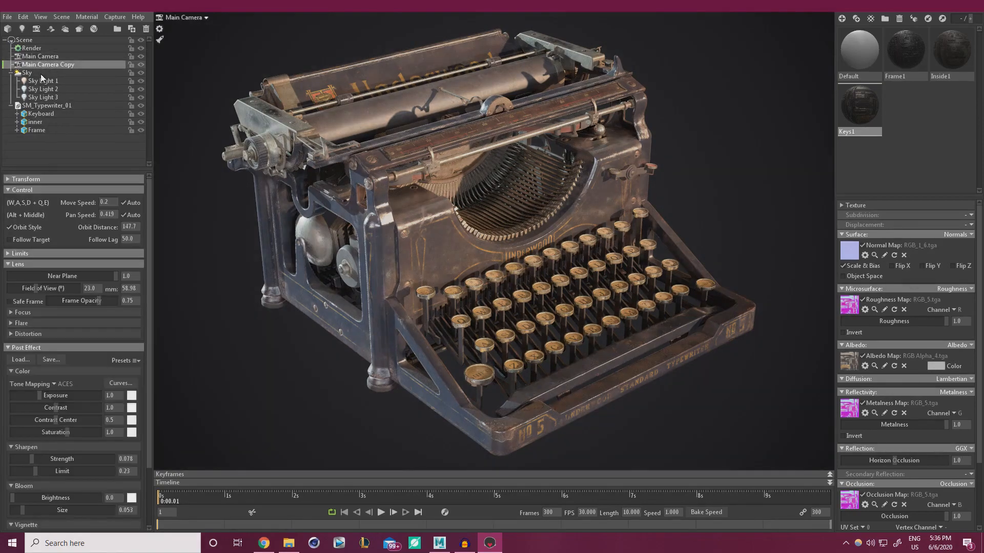
{"action": "double_click", "coordinate": [77, 64]}
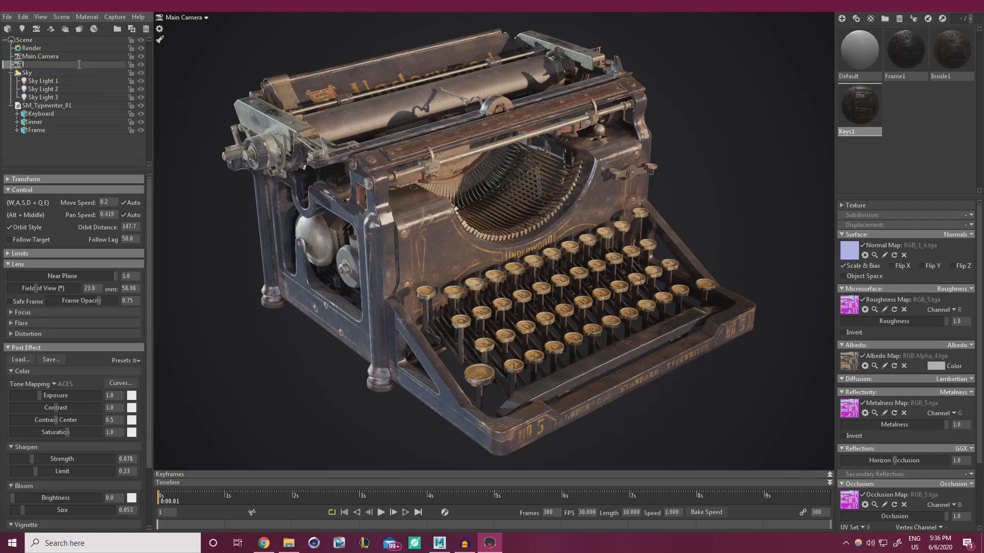
{"action": "type", "text": "Temp"}
{"action": "key", "text": "Return"}
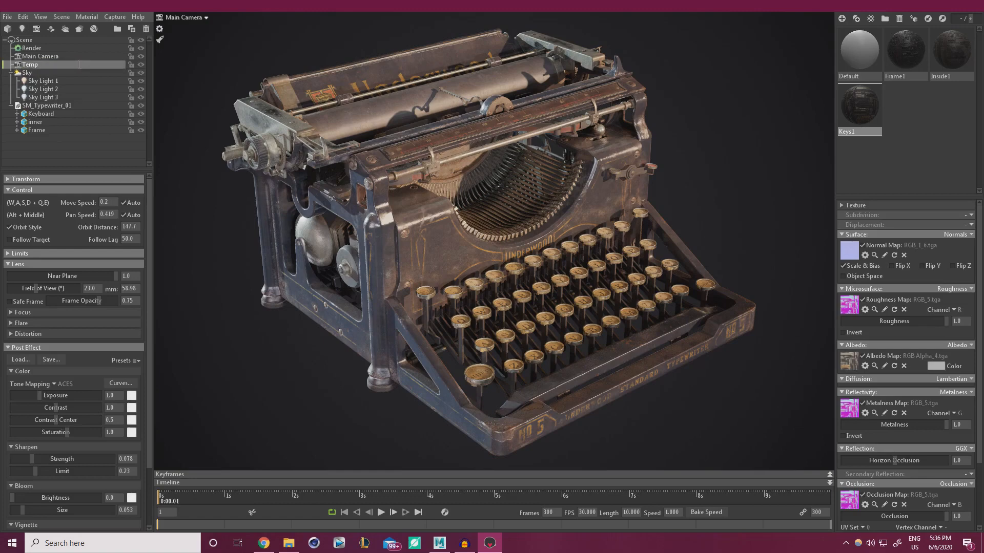
View the typewriter through the Temp camera, orbiting and zooming out to a distant view
{"action": "left_click", "coordinate": [187, 17]}
{"action": "left_click", "coordinate": [221, 28]}
{"action": "scroll", "coordinate": [374, 228], "scroll_direction": "down", "scroll_amount": 3}
{"action": "left_click_drag", "start_coordinate": [356, 201], "coordinate": [376, 175], "text": "alt"}
{"action": "scroll", "coordinate": [381, 184], "scroll_direction": "down", "scroll_amount": 7}
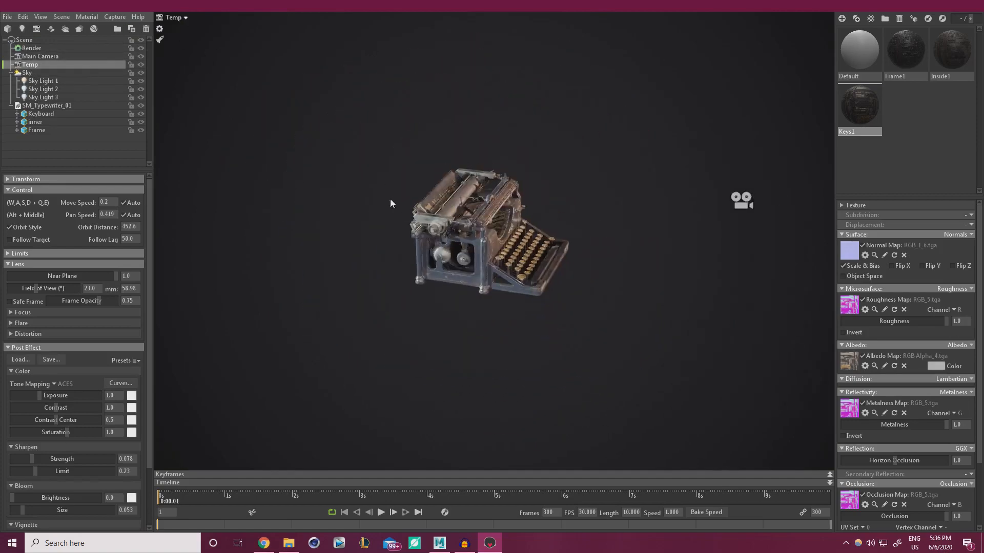
{"action": "left_click", "coordinate": [174, 17]}
{"action": "left_click", "coordinate": [207, 19]}
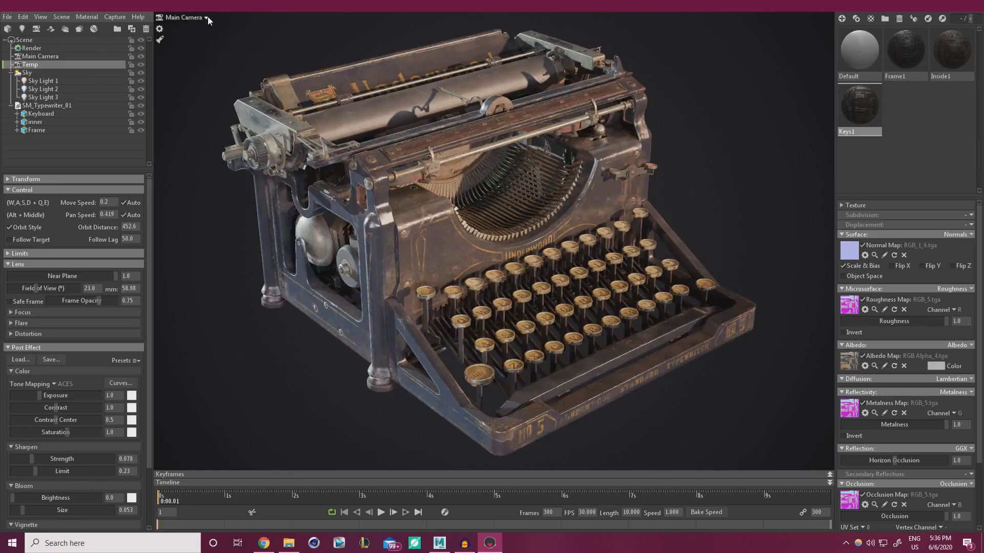
{"action": "left_click", "coordinate": [165, 17]}
{"action": "left_click", "coordinate": [226, 28]}
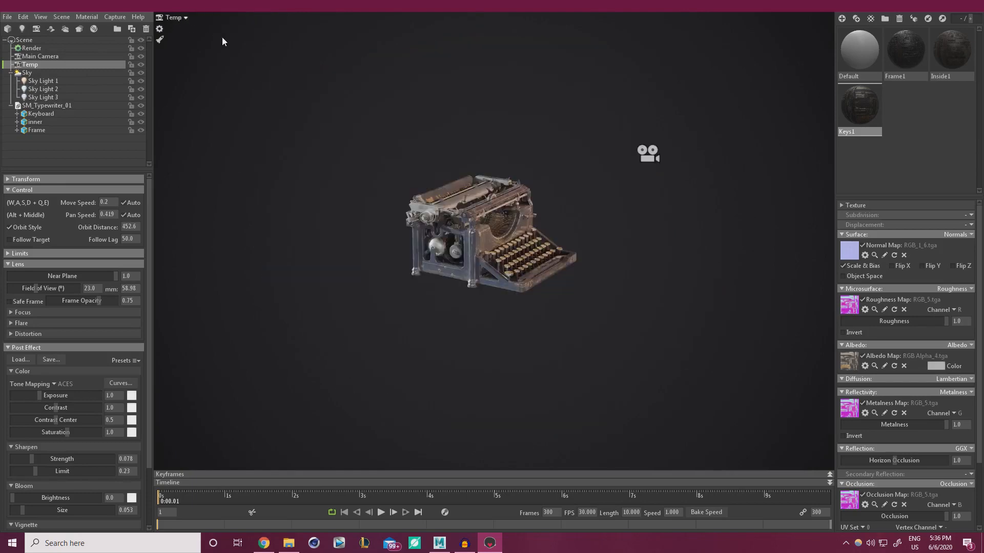
{"action": "left_click_drag", "start_coordinate": [361, 150], "coordinate": [376, 202], "text": "alt"}
{"action": "scroll", "coordinate": [468, 185], "scroll_direction": "down", "scroll_amount": 2}
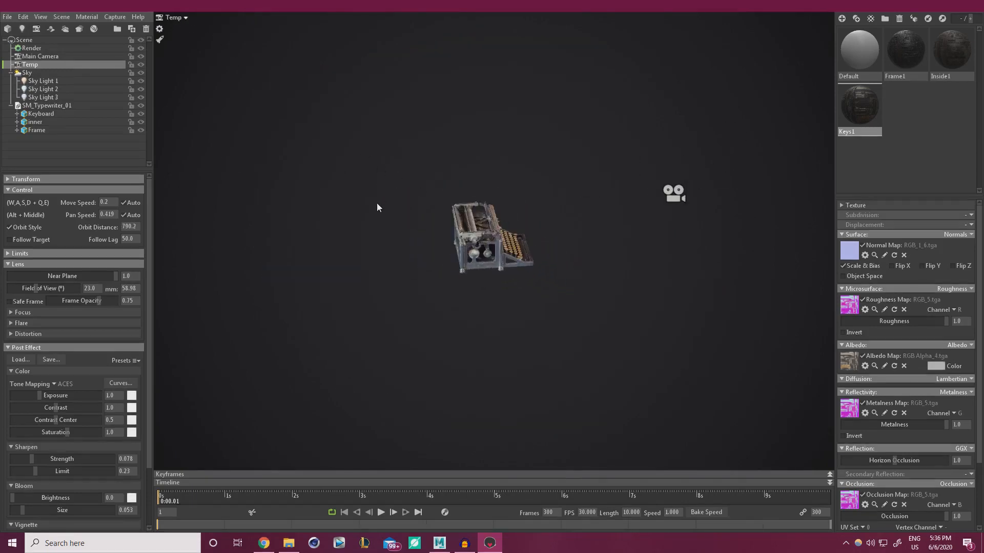
Add a spot light, remove it again, and orbit the Temp view around the typewriter
{"action": "left_click", "coordinate": [22, 29]}
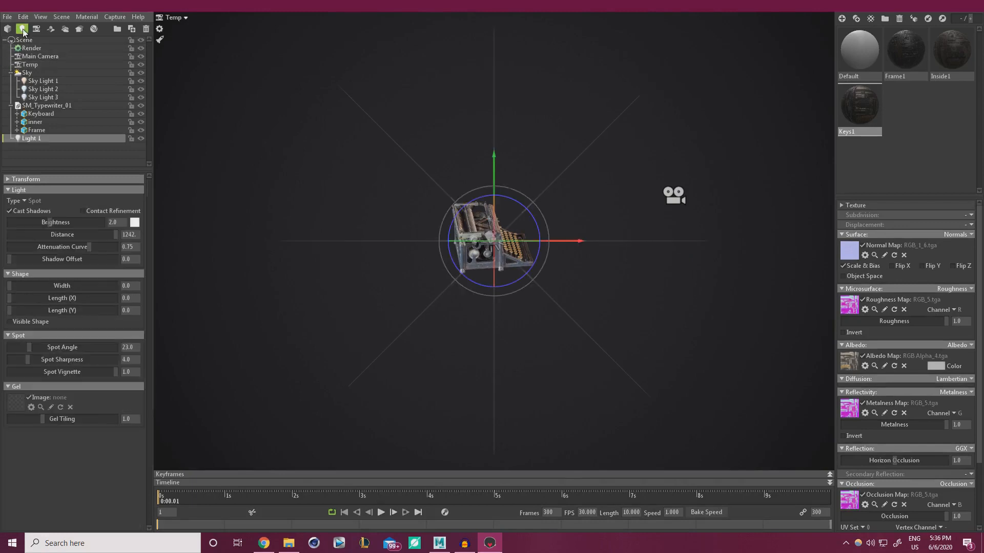
{"action": "key", "text": "Delete"}
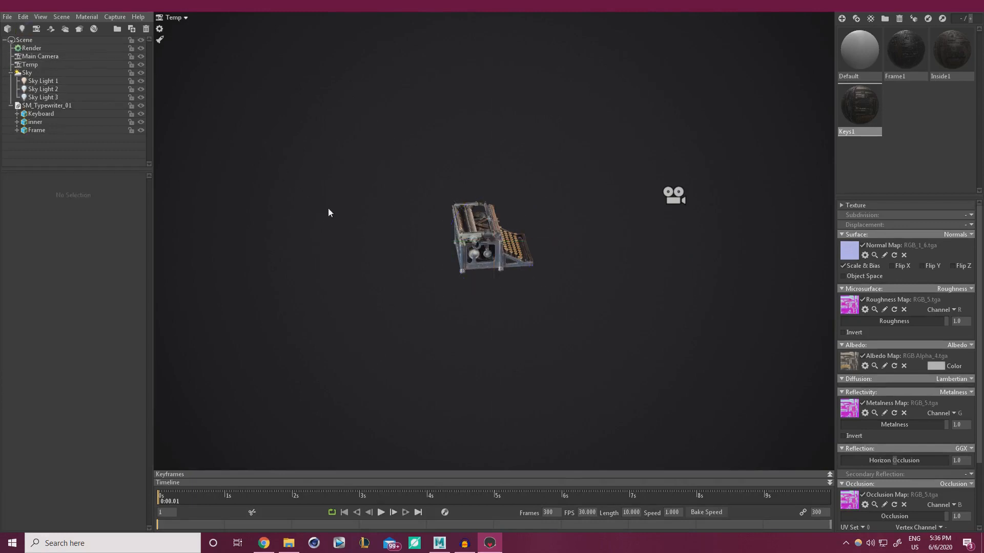
{"action": "left_click_drag", "start_coordinate": [328, 209], "coordinate": [517, 260], "text": "alt"}
{"action": "scroll", "coordinate": [515, 260], "scroll_direction": "up", "scroll_amount": 5}
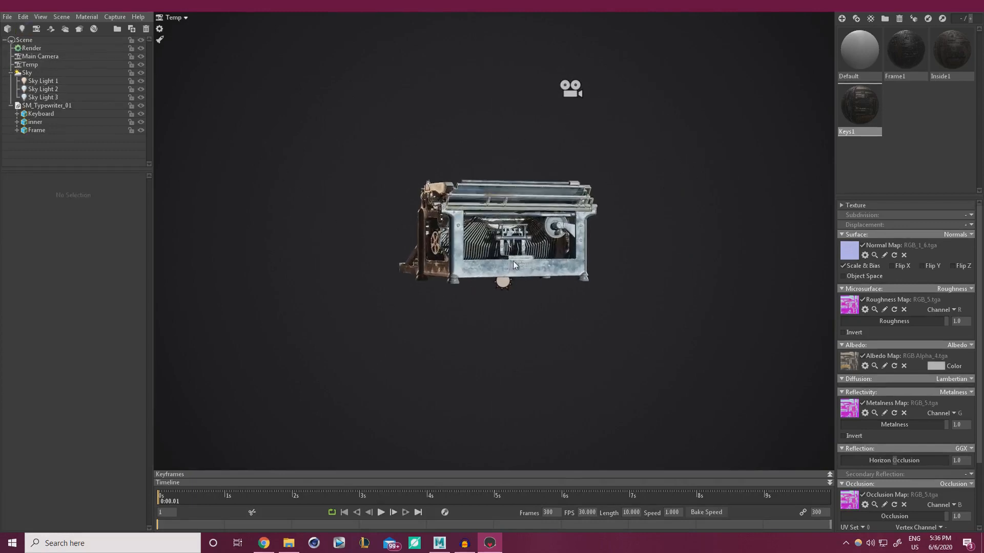
{"action": "middle_click_drag", "start_coordinate": [470, 253], "coordinate": [444, 276], "text": "alt"}
{"action": "mouse_move", "coordinate": [444, 278]}
{"action": "left_mouse_down", "text": "alt"}
{"action": "mouse_move", "coordinate": [432, 311]}
{"action": "mouse_move", "coordinate": [500, 301]}
{"action": "mouse_move", "coordinate": [502, 291]}
{"action": "mouse_move", "coordinate": [547, 311]}
{"action": "mouse_move", "coordinate": [462, 284]}
{"action": "left_mouse_up", "text": "alt"}
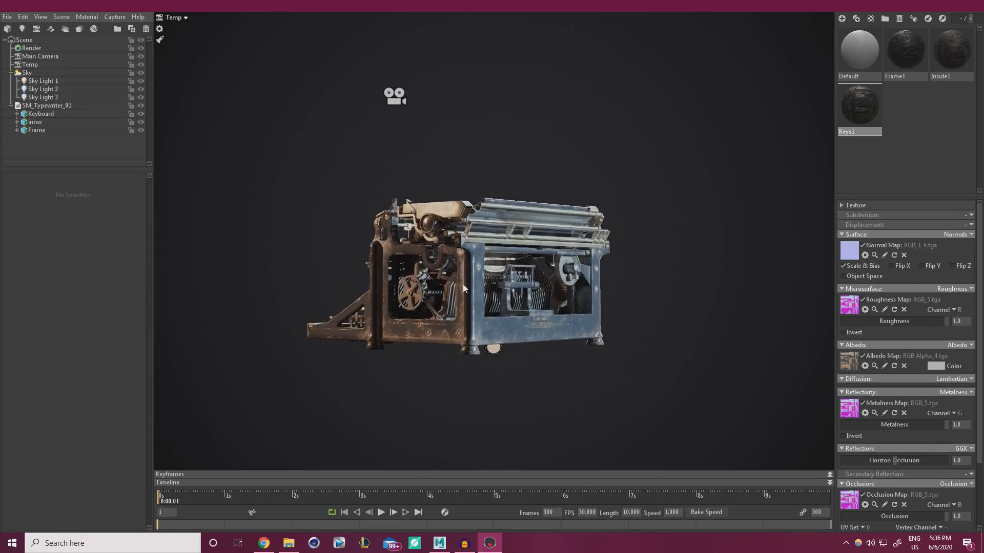
{"action": "scroll", "coordinate": [478, 329], "scroll_direction": "up", "scroll_amount": 2}
{"action": "right_click_drag", "start_coordinate": [478, 329], "coordinate": [460, 303], "text": "alt"}
{"action": "left_click_drag", "start_coordinate": [460, 303], "coordinate": [482, 302], "text": "alt"}
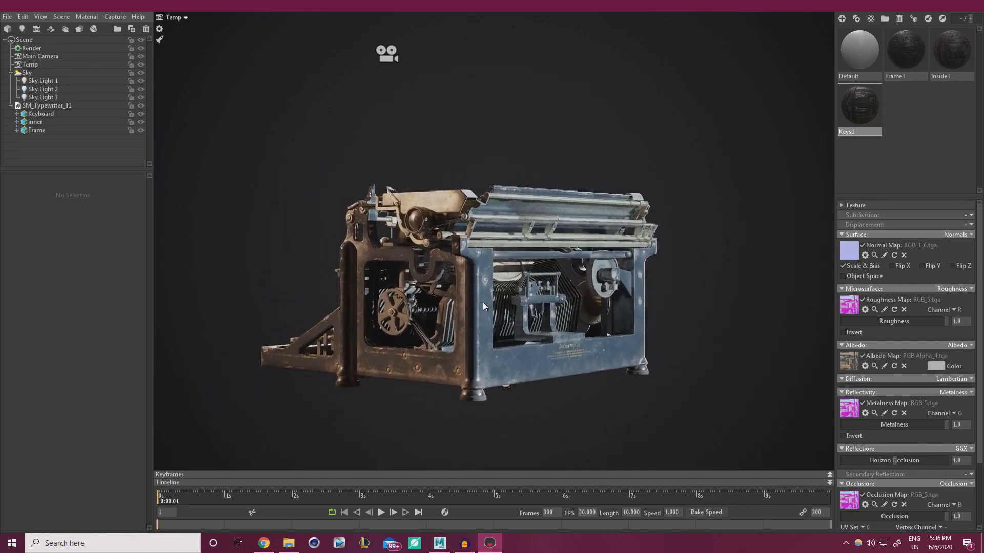
Add spot light Light 1 and set its brightness to about 83 in the Main Camera view
{"action": "left_click", "coordinate": [22, 29]}
{"action": "scroll", "coordinate": [439, 214], "scroll_direction": "down", "scroll_amount": 5}
{"action": "left_click_drag", "start_coordinate": [439, 214], "coordinate": [420, 195], "text": "alt"}
{"action": "left_click", "coordinate": [178, 17]}
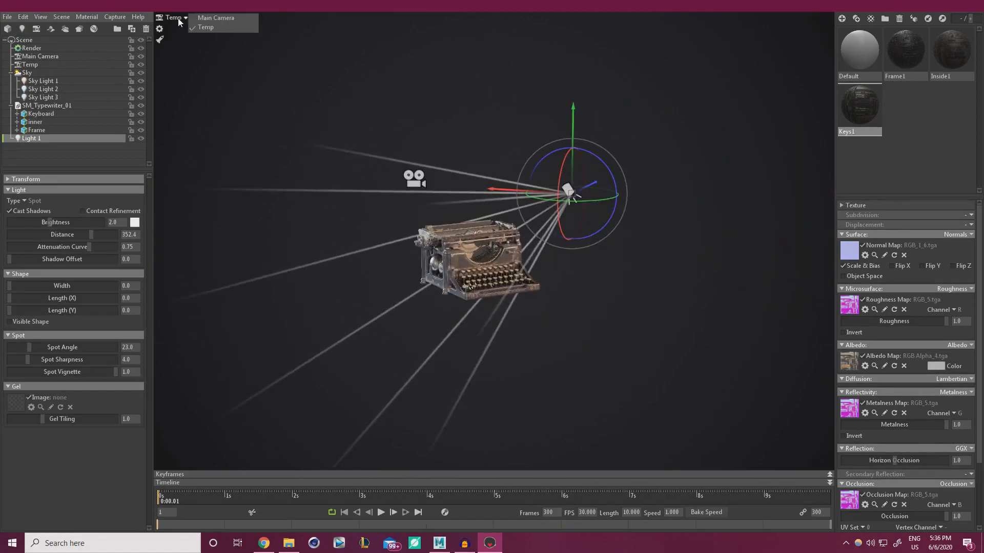
{"action": "left_click", "coordinate": [231, 18]}
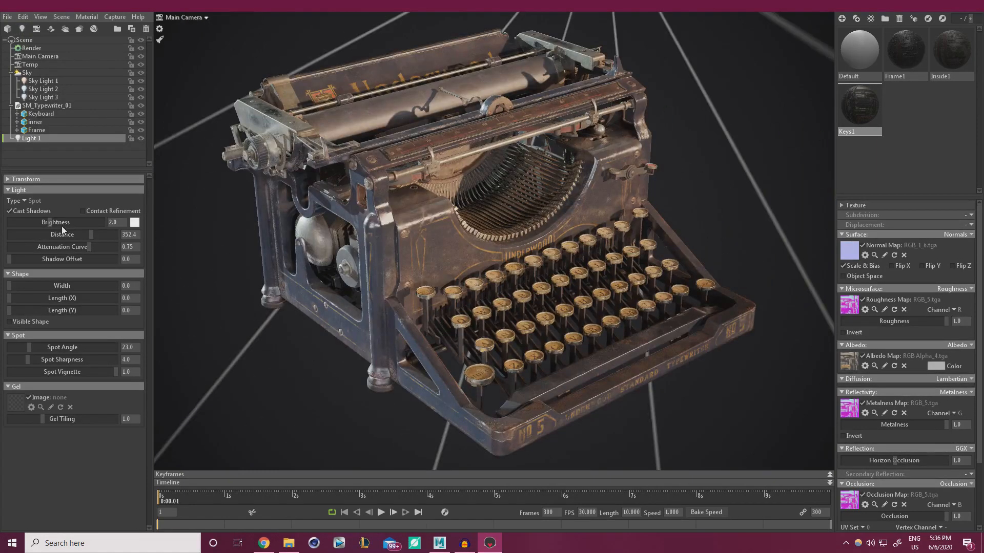
{"action": "left_click_drag", "start_coordinate": [73, 222], "coordinate": [99, 220]}
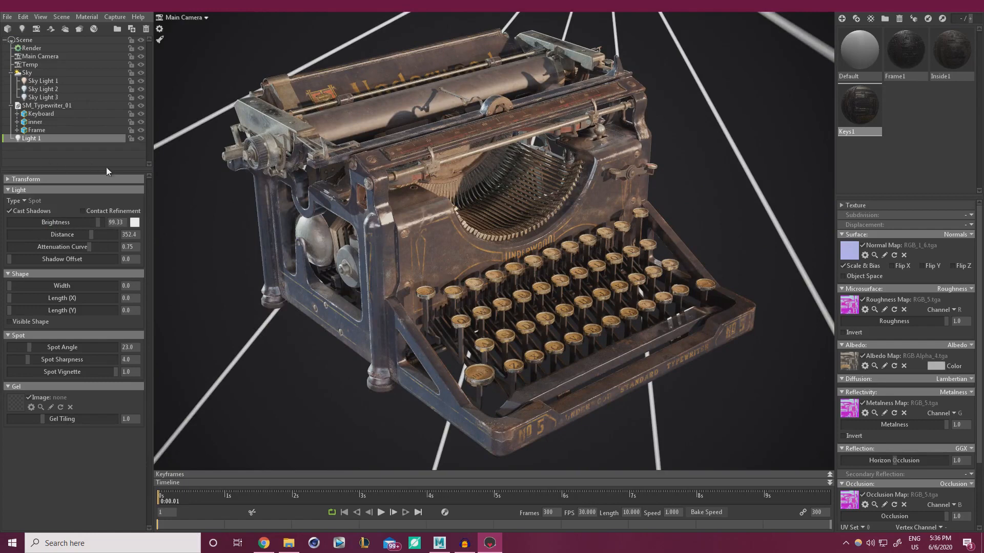
{"action": "left_click_drag", "start_coordinate": [65, 222], "coordinate": [96, 222]}
Place Light 1 below and beside the typewriter from the Temp camera, then return to Main Camera
{"action": "left_click", "coordinate": [187, 18]}
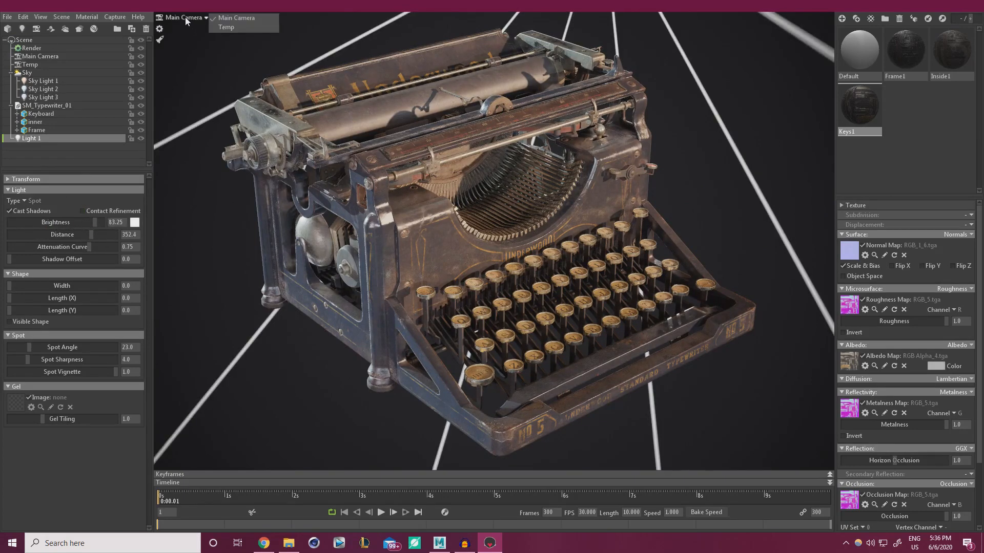
{"action": "left_click", "coordinate": [228, 27]}
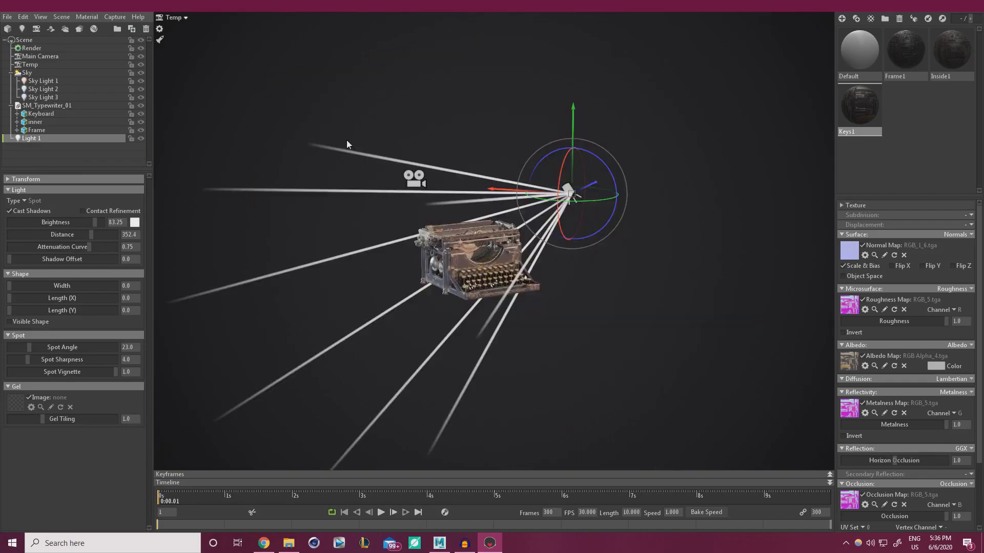
{"action": "left_click_drag", "start_coordinate": [574, 118], "coordinate": [324, 271]}
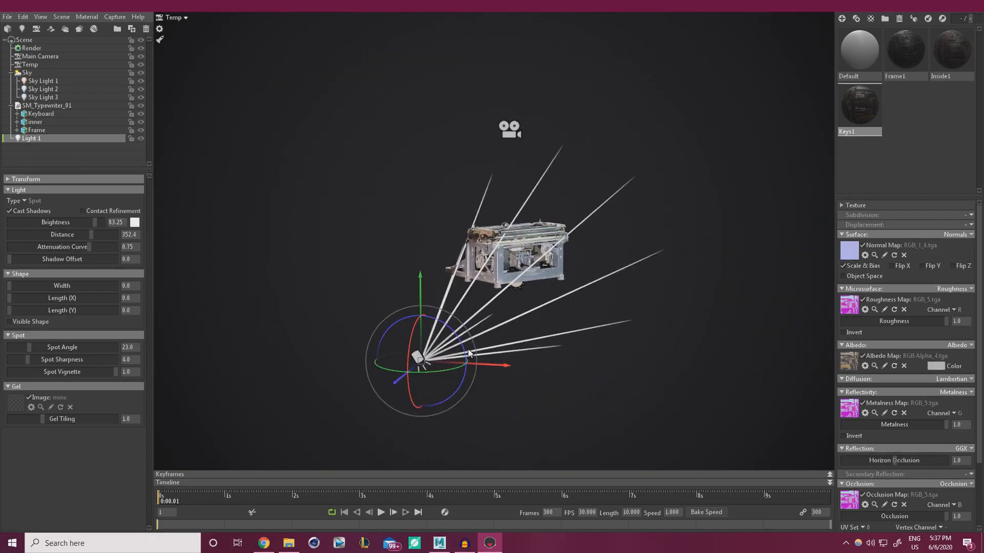
{"action": "left_click_drag", "start_coordinate": [507, 368], "coordinate": [460, 335]}
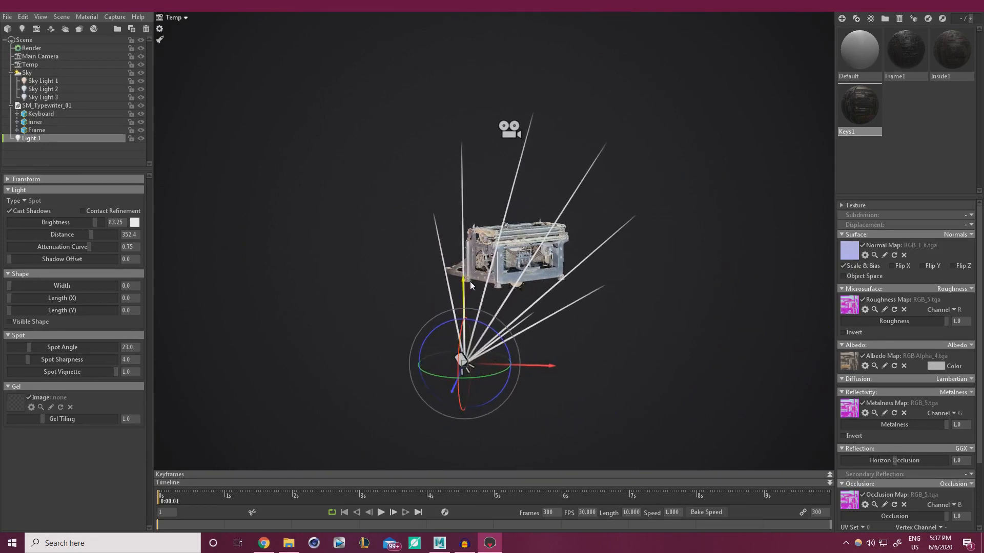
{"action": "left_click_drag", "start_coordinate": [465, 299], "coordinate": [464, 242]}
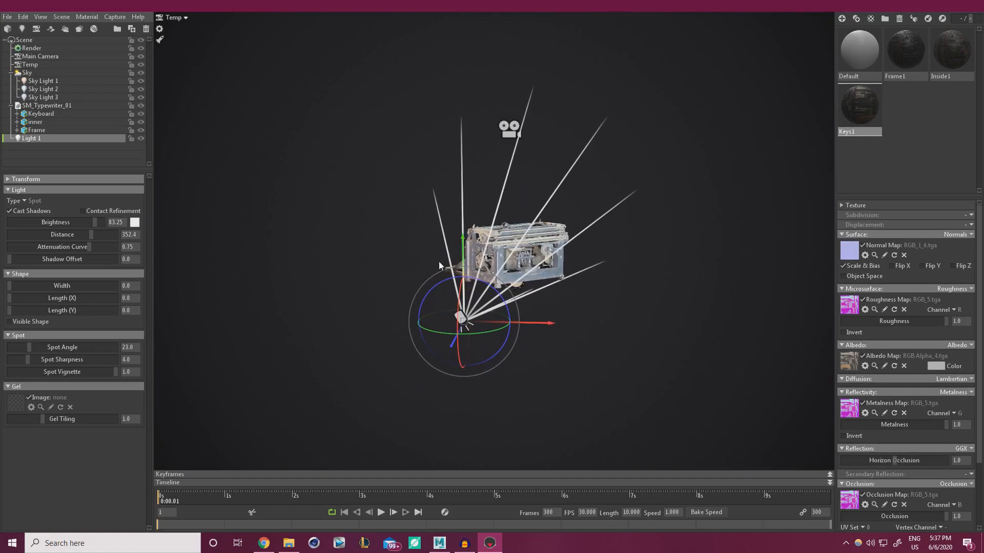
{"action": "left_click_drag", "start_coordinate": [561, 281], "coordinate": [582, 278]}
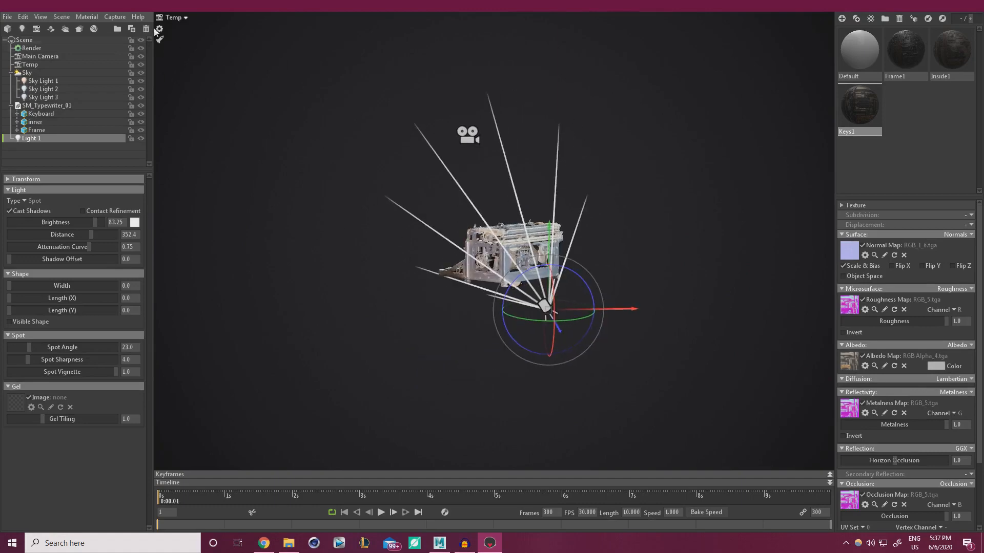
{"action": "left_click", "coordinate": [178, 15]}
{"action": "left_click", "coordinate": [203, 17]}
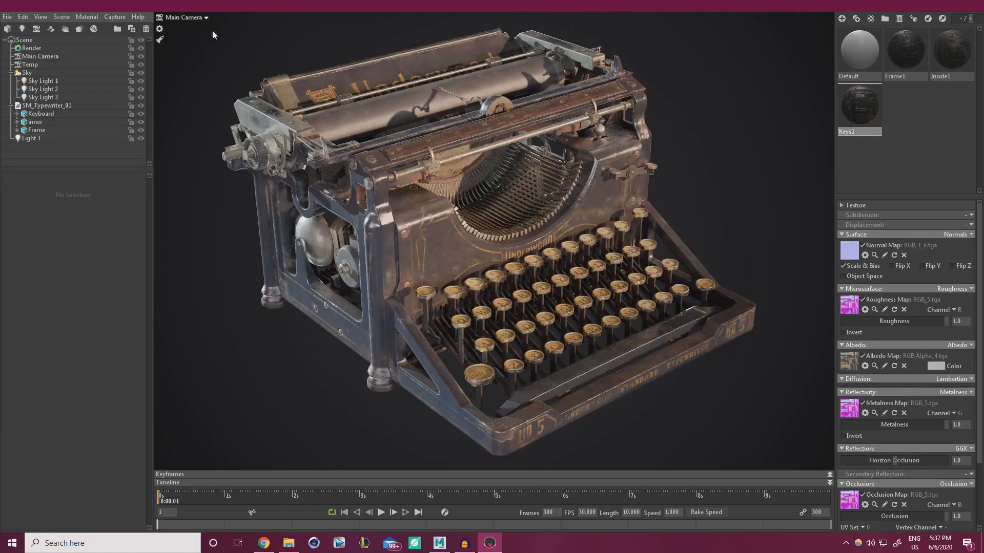
{"action": "left_click", "coordinate": [41, 141]}
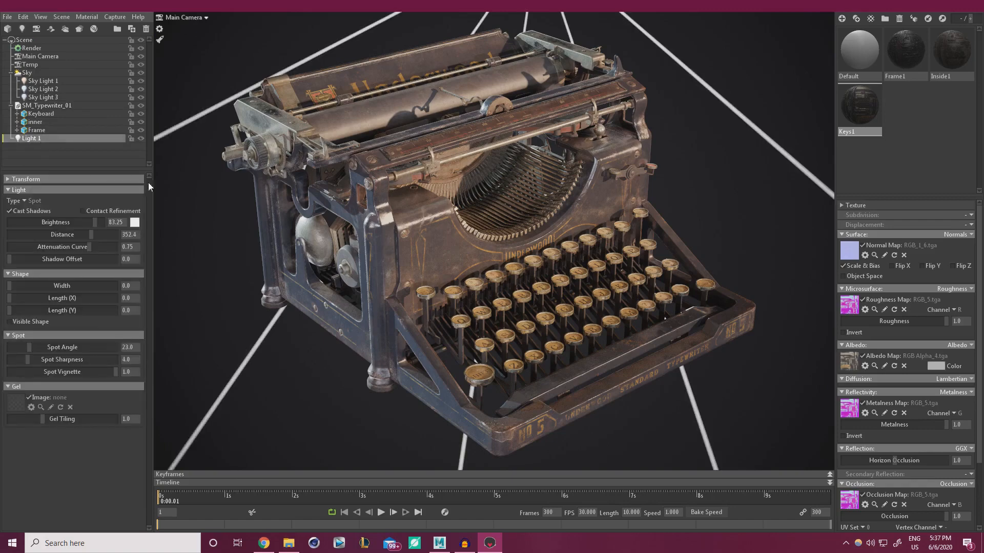
Raise Light 1's brightness to 128
{"action": "left_click_drag", "start_coordinate": [29, 226], "coordinate": [109, 227]}
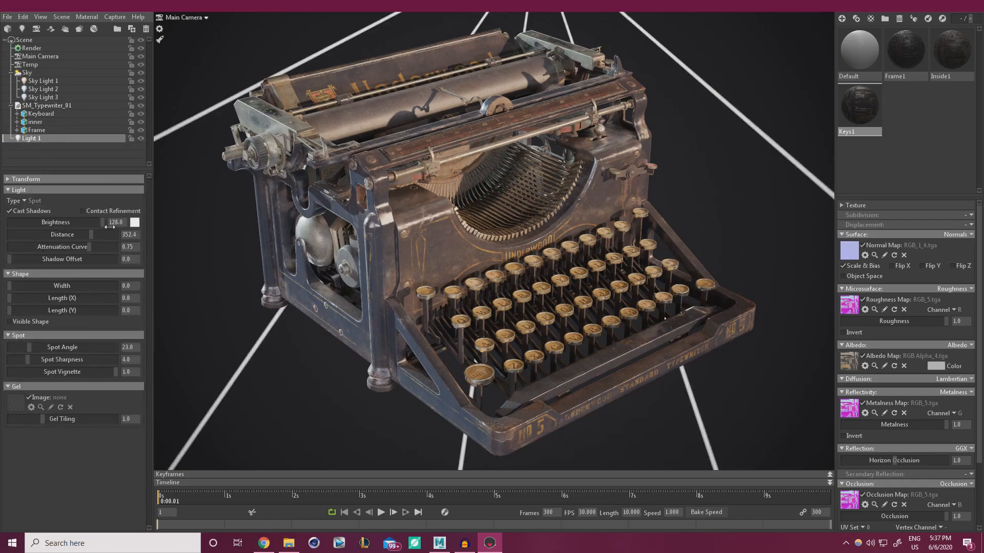
{"action": "left_click_drag", "start_coordinate": [47, 226], "coordinate": [102, 227]}
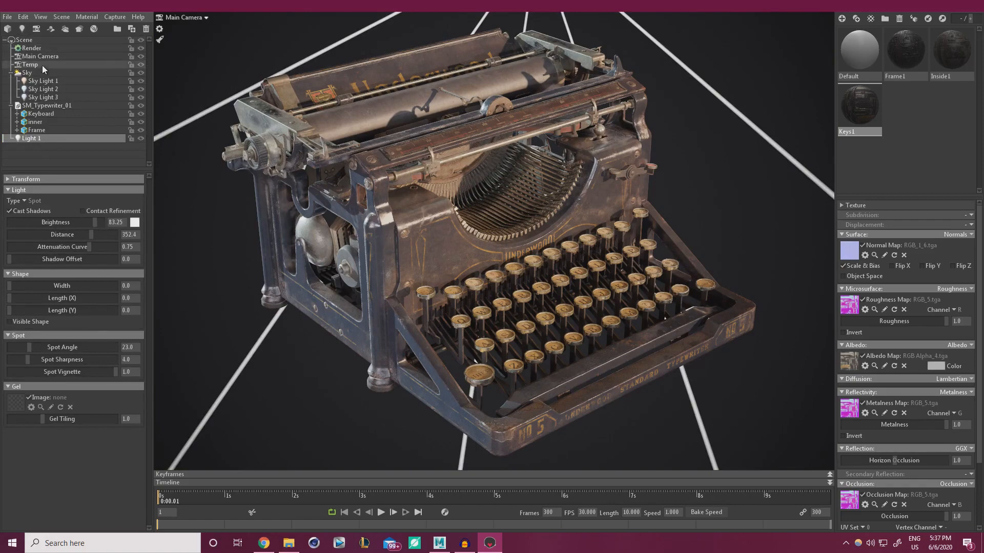
{"action": "scroll", "coordinate": [301, 97], "scroll_direction": "down", "scroll_amount": 6}
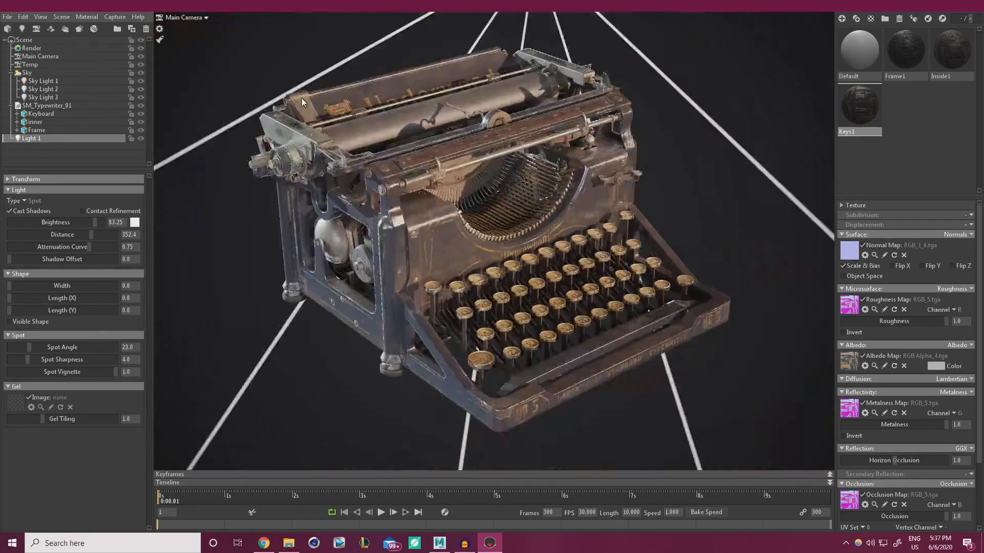
{"action": "scroll", "coordinate": [332, 137], "scroll_direction": "up", "scroll_amount": 6}
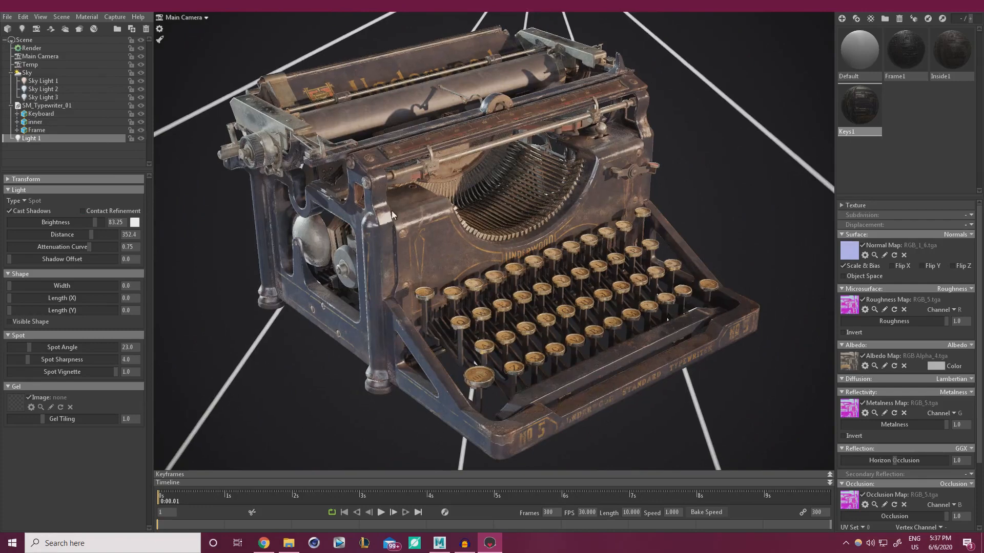
{"action": "scroll", "coordinate": [340, 73], "scroll_direction": "down", "scroll_amount": 2}
{"action": "scroll", "coordinate": [428, 205], "scroll_direction": "down", "scroll_amount": 4}
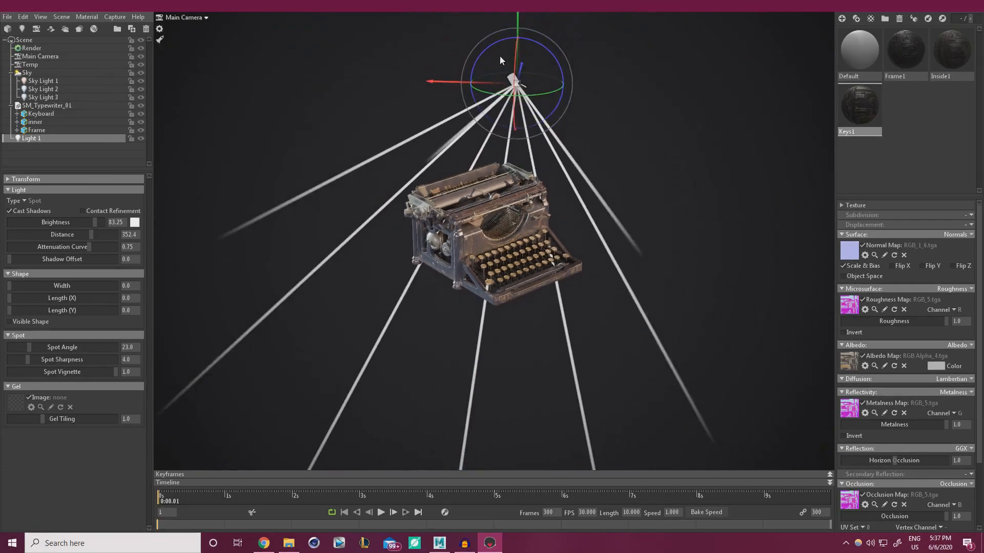
{"action": "scroll", "coordinate": [494, 143], "scroll_direction": "up", "scroll_amount": 5}
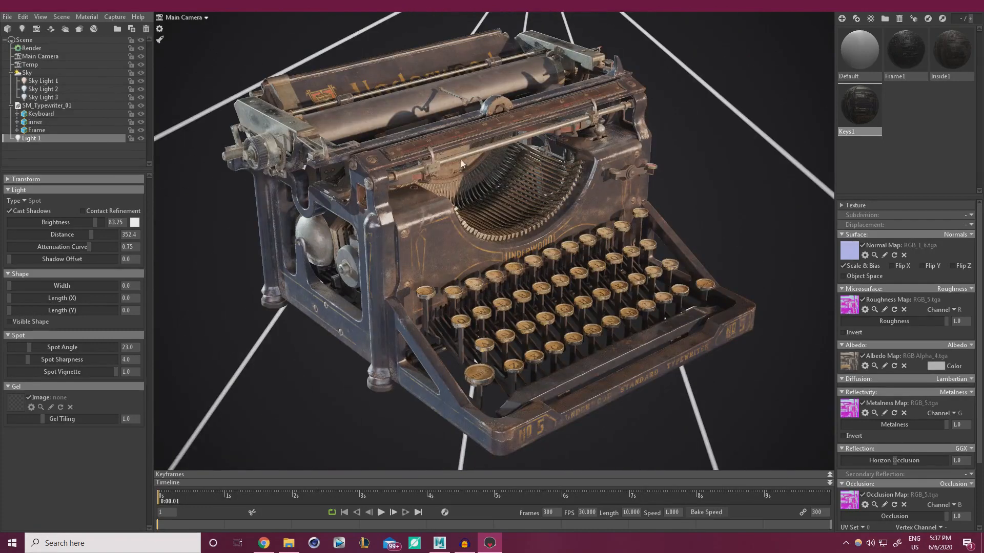
{"action": "scroll", "coordinate": [352, 177], "scroll_direction": "down", "scroll_amount": 5}
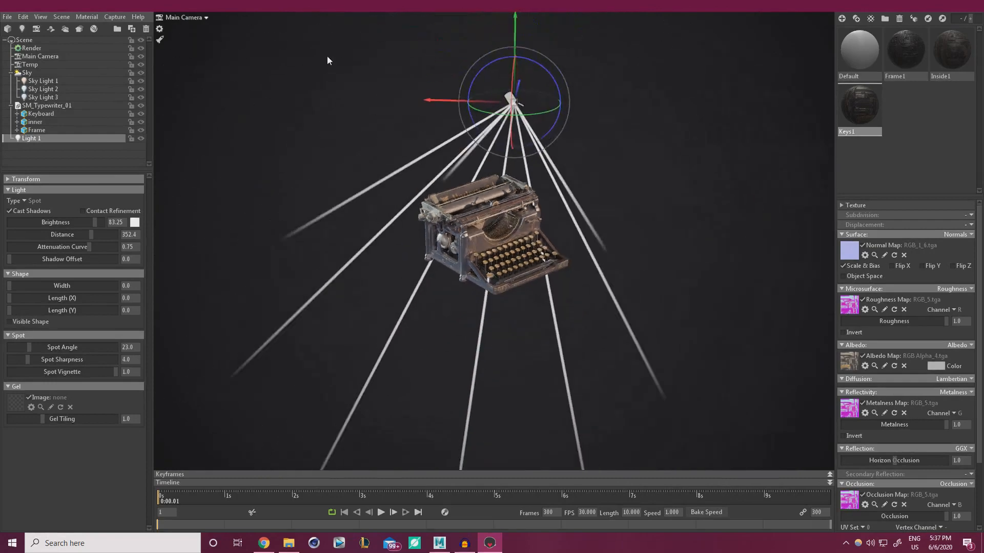
Lower Light 1 and rotate it so its beams tilt down onto the typewriter
{"action": "left_click_drag", "start_coordinate": [518, 22], "coordinate": [513, 110]}
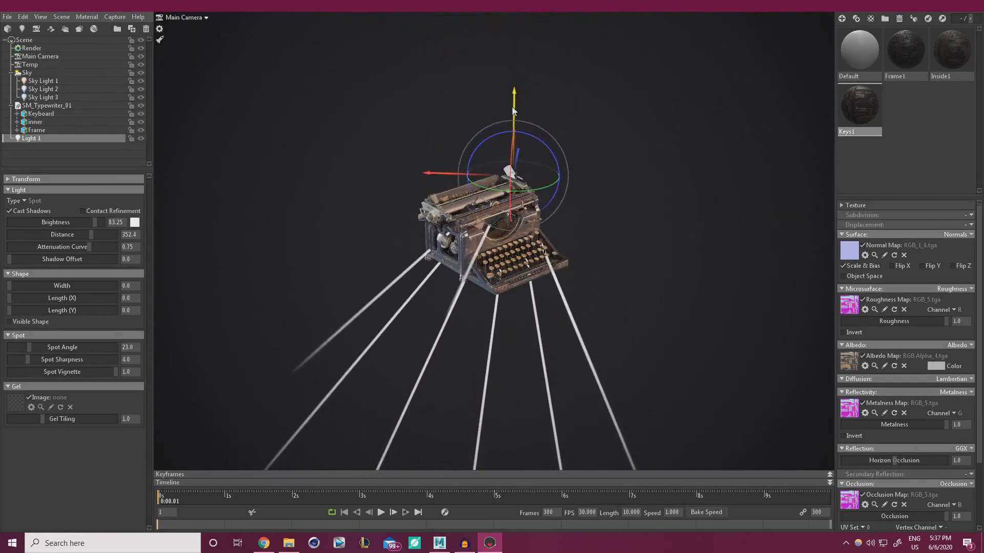
{"action": "left_click_drag", "start_coordinate": [511, 156], "coordinate": [407, 168]}
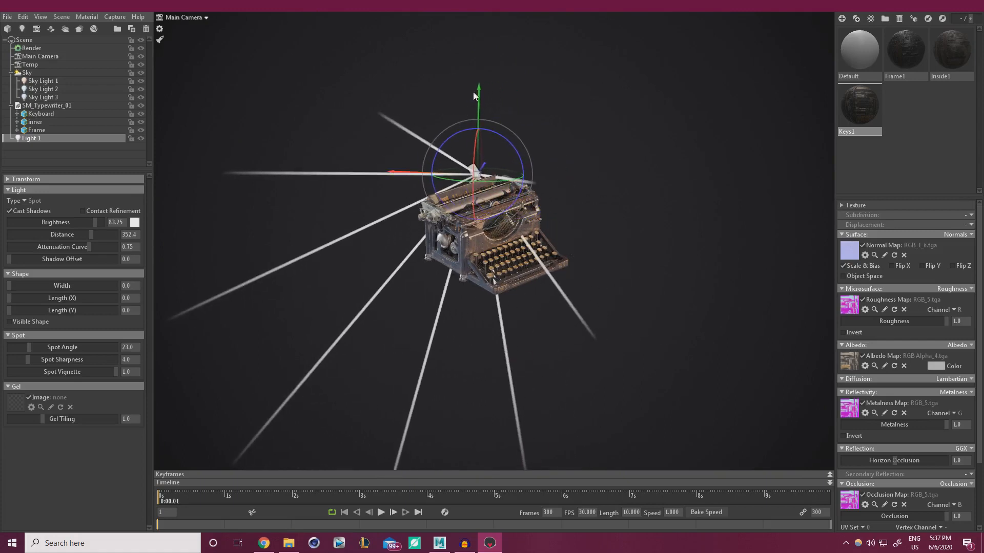
{"action": "left_click_drag", "start_coordinate": [472, 91], "coordinate": [479, 54]}
{"action": "left_click_drag", "start_coordinate": [474, 129], "coordinate": [486, 168]}
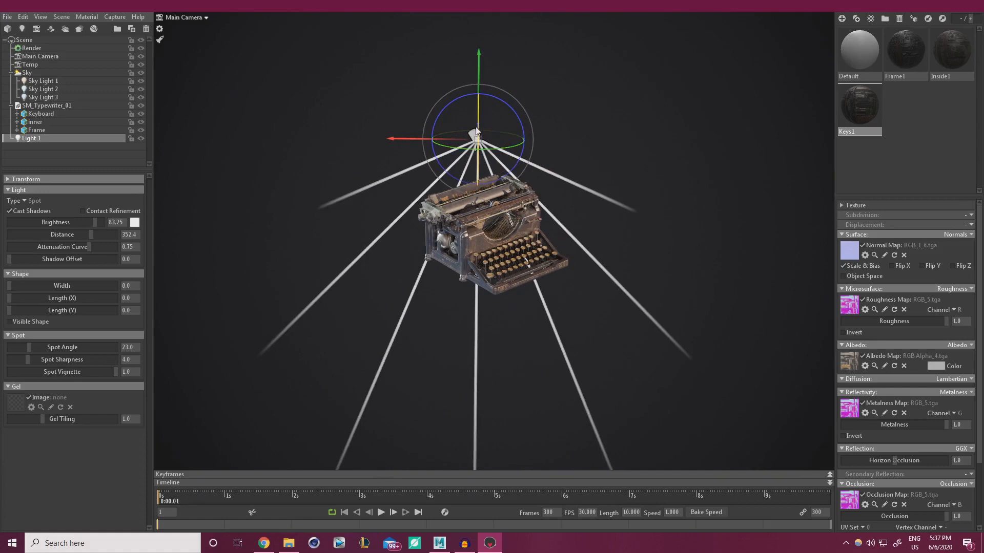
{"action": "left_click_drag", "start_coordinate": [478, 158], "coordinate": [478, 137]}
{"action": "right_click_drag", "start_coordinate": [490, 215], "coordinate": [342, 232], "text": "alt"}
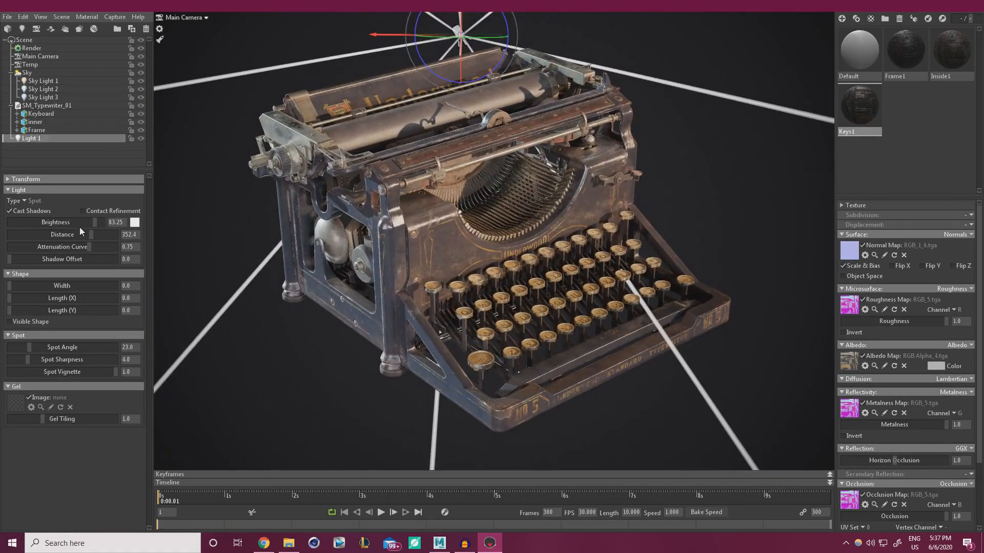
Re-aim the light, restore brightness 128, and set spot angle 20.76 and spot sharpness 16.01
{"action": "mouse_move", "coordinate": [97, 223]}
{"action": "left_mouse_down"}
{"action": "mouse_move", "coordinate": [71, 223]}
{"action": "mouse_move", "coordinate": [106, 222]}
{"action": "left_mouse_up"}
{"action": "mouse_move", "coordinate": [463, 31]}
{"action": "left_mouse_down"}
{"action": "mouse_move", "coordinate": [466, 59]}
{"action": "mouse_move", "coordinate": [465, 50]}
{"action": "left_mouse_up"}
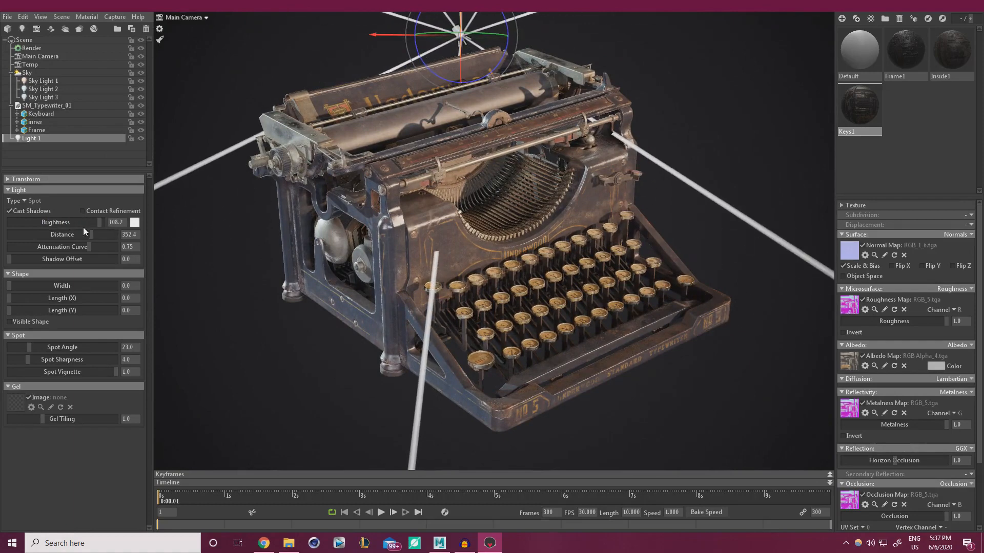
{"action": "left_click_drag", "start_coordinate": [99, 225], "coordinate": [111, 215]}
{"action": "mouse_move", "coordinate": [12, 302]}
{"action": "left_mouse_down"}
{"action": "mouse_move", "coordinate": [97, 297]}
{"action": "mouse_move", "coordinate": [11, 302]}
{"action": "mouse_move", "coordinate": [20, 307]}
{"action": "left_mouse_up"}
{"action": "left_click_drag", "start_coordinate": [32, 349], "coordinate": [51, 355]}
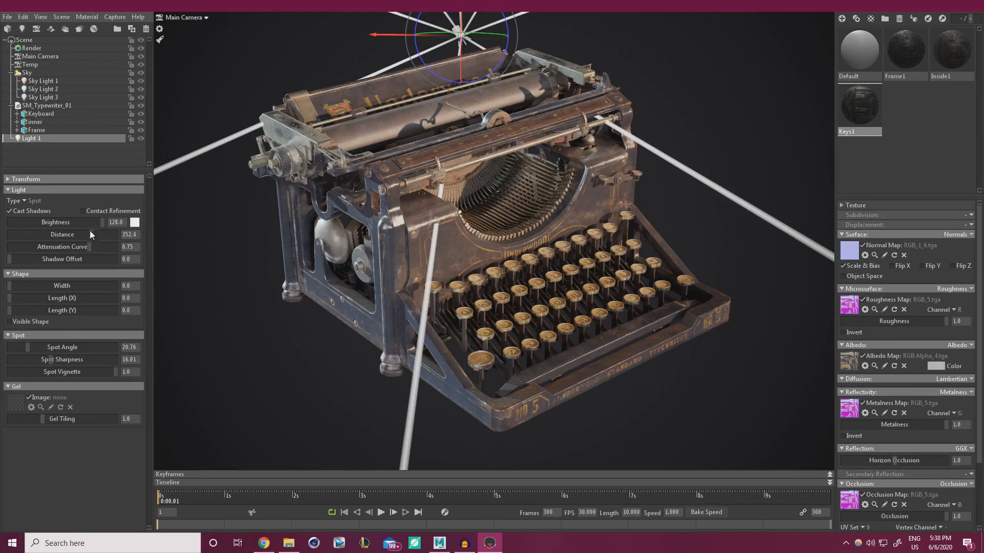
Give Light 1 a faint cyan tint and turn on Contact Refinement
{"action": "left_click", "coordinate": [134, 222]}
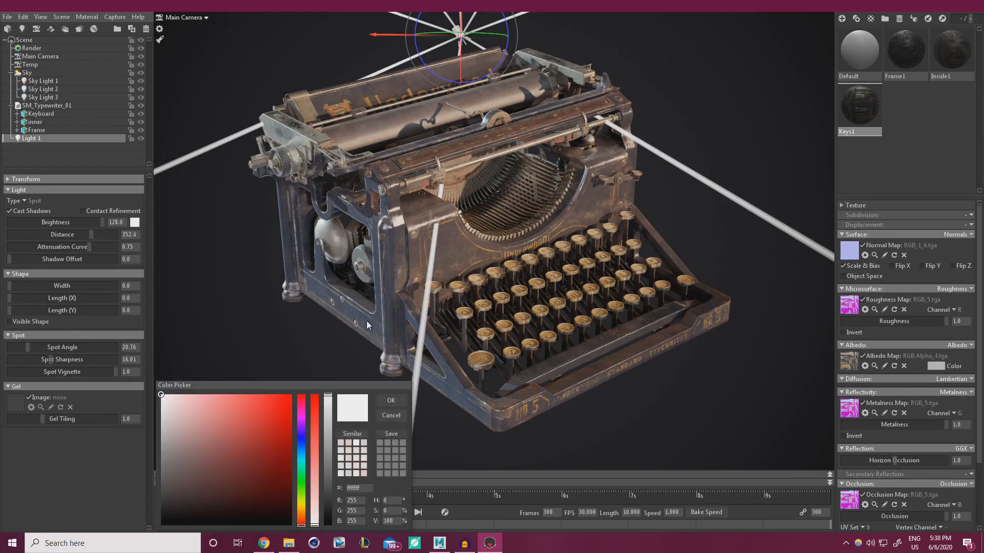
{"action": "left_click", "coordinate": [301, 456]}
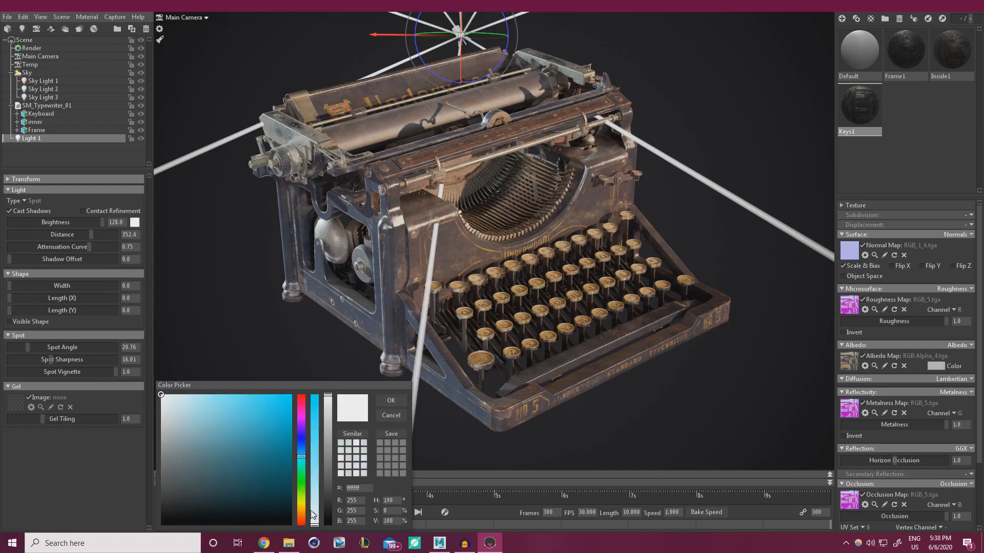
{"action": "left_click_drag", "start_coordinate": [314, 525], "coordinate": [316, 522]}
{"action": "left_click", "coordinate": [392, 401]}
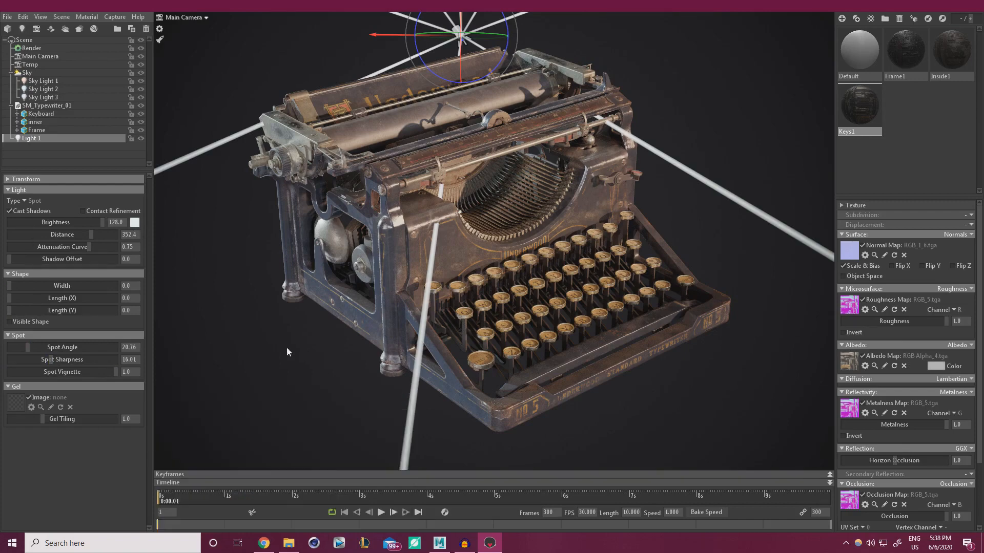
{"action": "left_click", "coordinate": [89, 210]}
Rotate and slide the spot light, then check and adjust it from the Temp camera
{"action": "left_click_drag", "start_coordinate": [460, 80], "coordinate": [471, 63]}
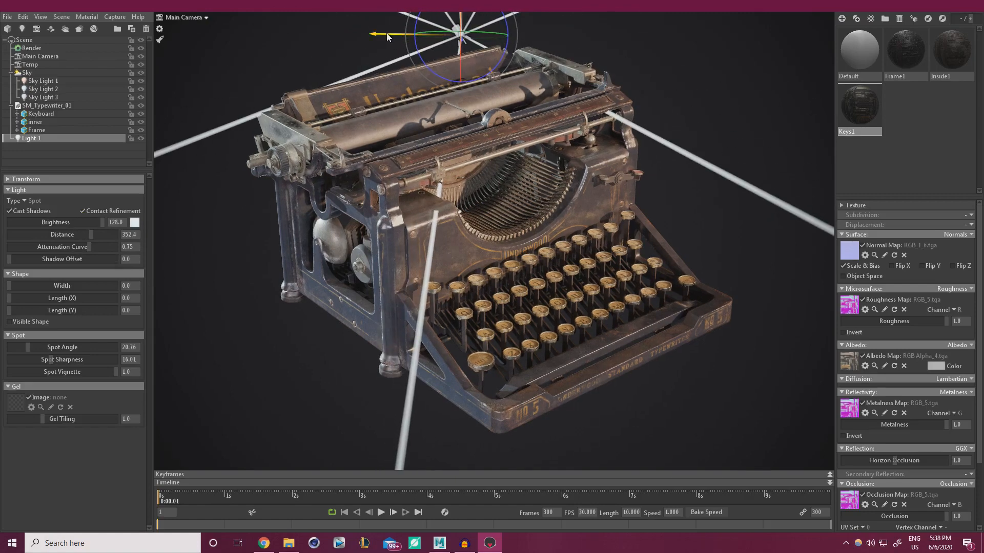
{"action": "left_click_drag", "start_coordinate": [430, 34], "coordinate": [370, 31]}
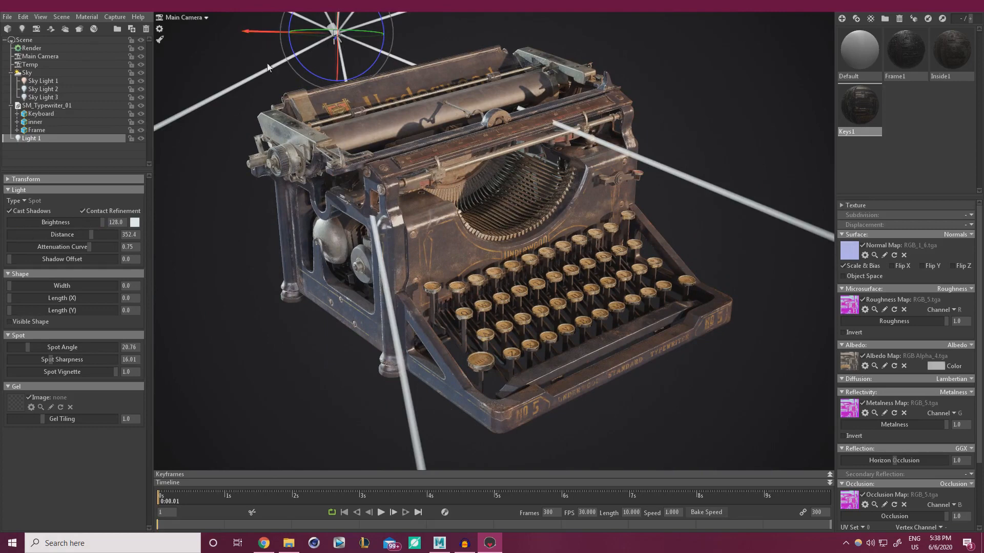
{"action": "left_click", "coordinate": [190, 17]}
{"action": "left_click", "coordinate": [236, 27]}
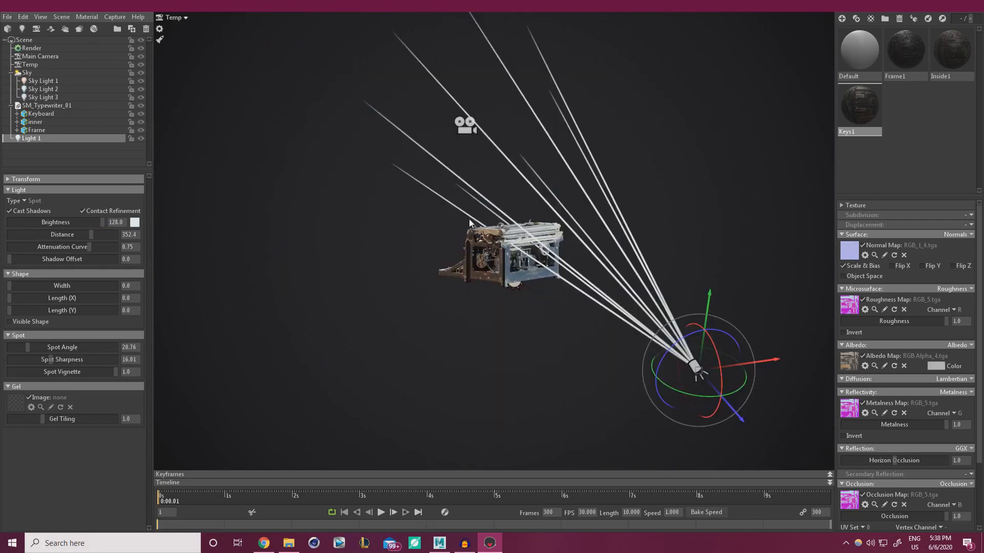
{"action": "left_click_drag", "start_coordinate": [645, 321], "coordinate": [743, 321], "text": "alt"}
{"action": "middle_click_drag", "start_coordinate": [743, 321], "coordinate": [635, 250], "text": "alt"}
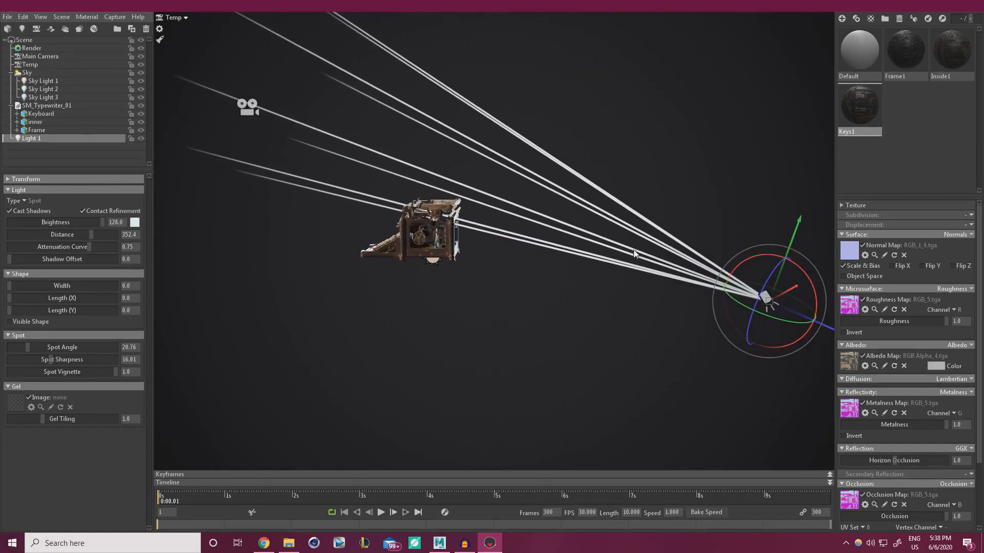
{"action": "left_click_drag", "start_coordinate": [827, 334], "coordinate": [553, 245]}
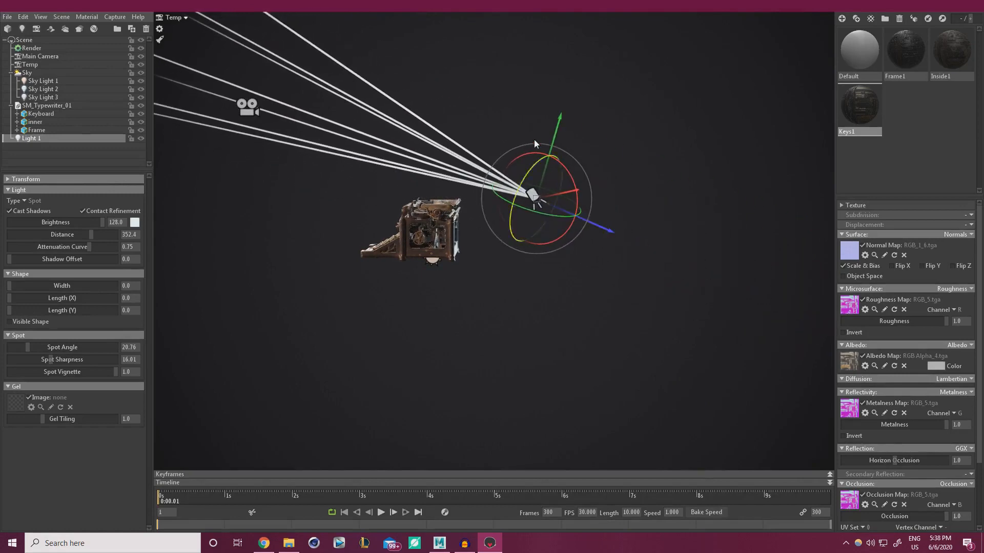
Move the spot light left, close above the typewriter, orbiting the Temp view to check
{"action": "left_click_drag", "start_coordinate": [555, 124], "coordinate": [534, 285], "text": "alt"}
{"action": "left_click_drag", "start_coordinate": [580, 252], "coordinate": [532, 257]}
{"action": "left_click_drag", "start_coordinate": [452, 325], "coordinate": [486, 237], "text": "alt"}
{"action": "left_click", "coordinate": [179, 18]}
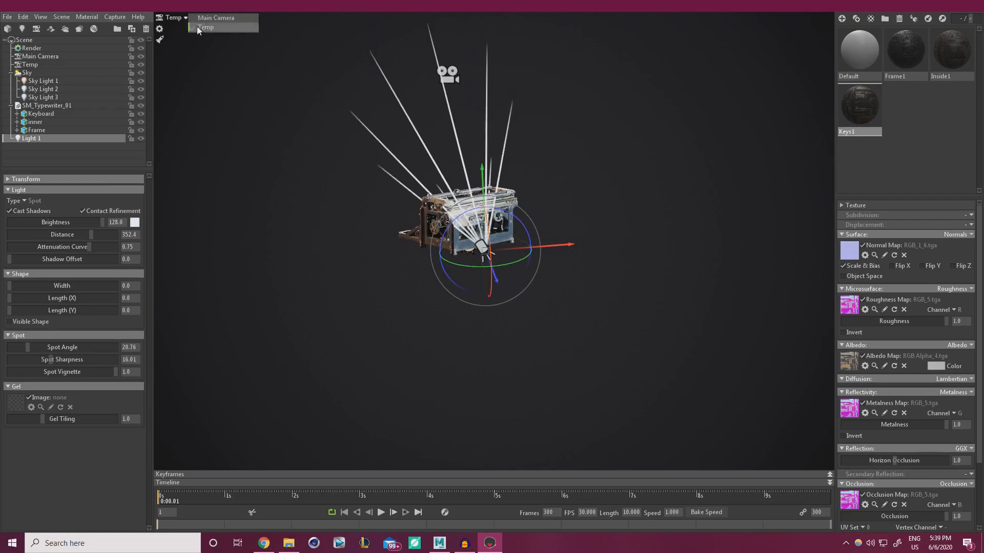
In the Main Camera view, widen Light 1's spot angle to 30 and tilt its beams upward
{"action": "left_click", "coordinate": [206, 17]}
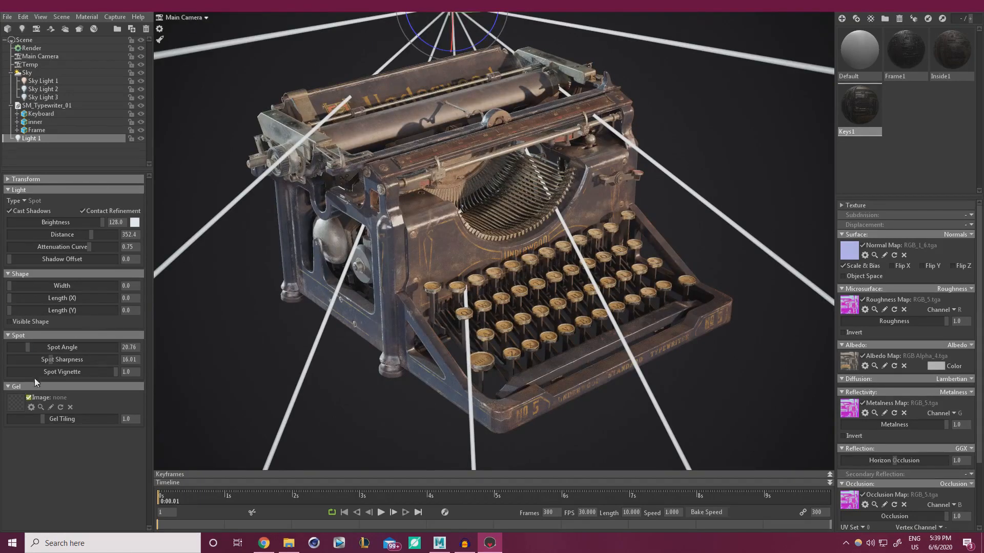
{"action": "mouse_move", "coordinate": [29, 352]}
{"action": "left_mouse_down"}
{"action": "mouse_move", "coordinate": [45, 347]}
{"action": "mouse_move", "coordinate": [36, 347]}
{"action": "left_mouse_up"}
{"action": "left_click_drag", "start_coordinate": [452, 40], "coordinate": [451, 25]}
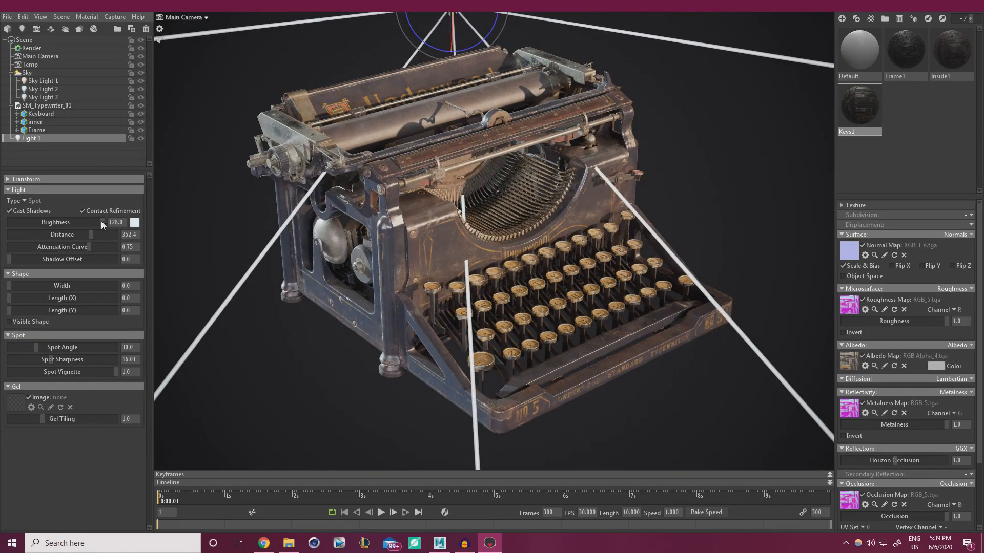
{"action": "left_click_drag", "start_coordinate": [102, 224], "coordinate": [126, 214]}
Move Light 1 left, then raise it above the typewriter with its beams tilted down
{"action": "left_click_drag", "start_coordinate": [427, 151], "coordinate": [423, 119]}
{"action": "left_click_drag", "start_coordinate": [380, 40], "coordinate": [235, 39]}
{"action": "mouse_move", "coordinate": [328, 21]}
{"action": "left_mouse_down"}
{"action": "mouse_move", "coordinate": [326, 77]}
{"action": "mouse_move", "coordinate": [333, 98]}
{"action": "mouse_move", "coordinate": [354, 97]}
{"action": "mouse_move", "coordinate": [339, 102]}
{"action": "mouse_move", "coordinate": [329, 1]}
{"action": "left_mouse_up"}
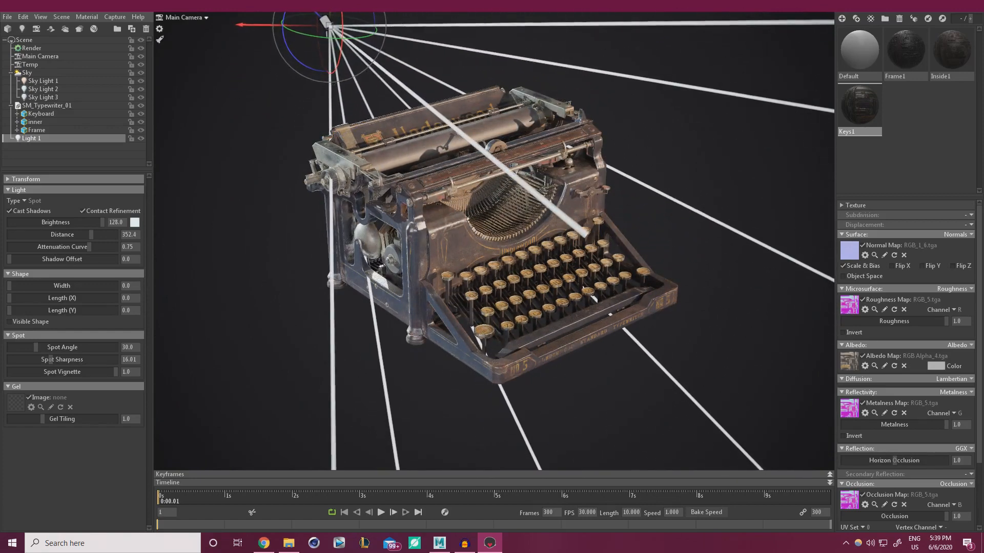
{"action": "left_click_drag", "start_coordinate": [343, 50], "coordinate": [346, 63]}
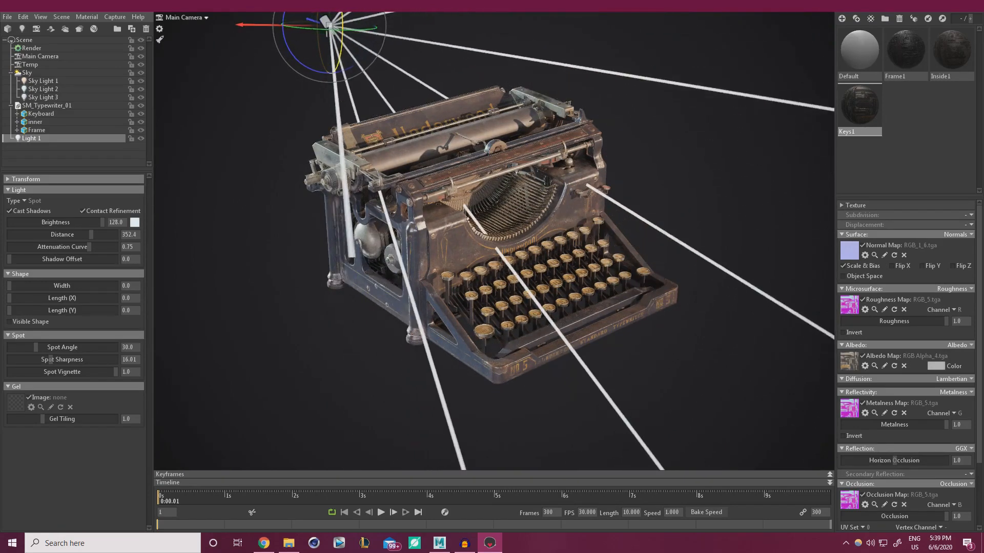
{"action": "right_click_drag", "start_coordinate": [373, 146], "coordinate": [352, 38]}
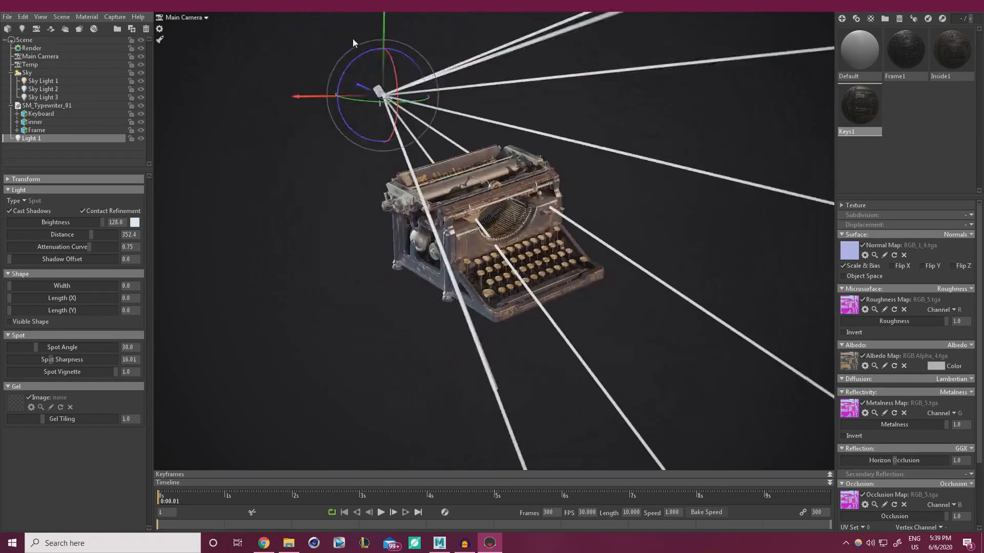
{"action": "left_click_drag", "start_coordinate": [412, 59], "coordinate": [413, 8]}
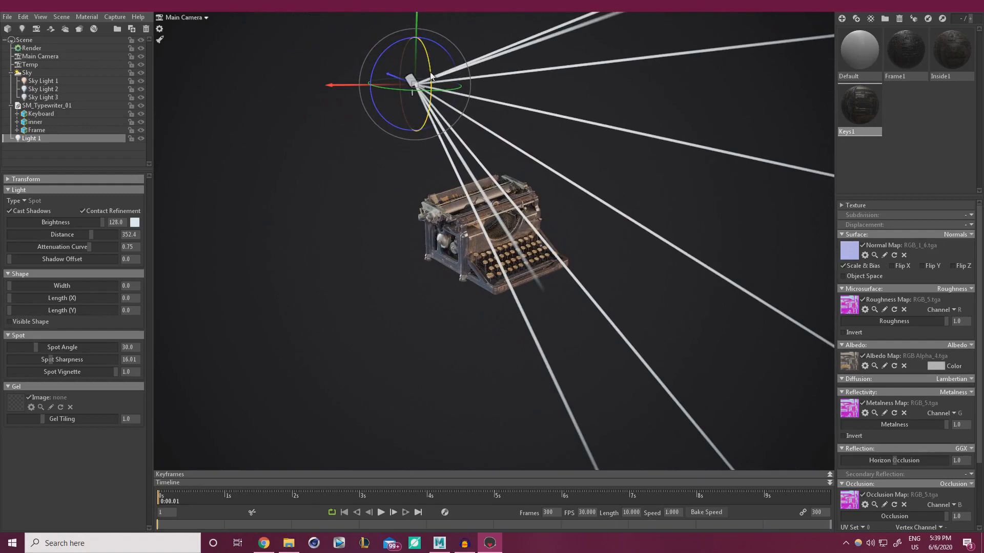
{"action": "left_click_drag", "start_coordinate": [429, 76], "coordinate": [431, 136]}
{"action": "right_click_drag", "start_coordinate": [475, 218], "coordinate": [498, 329], "text": "alt"}
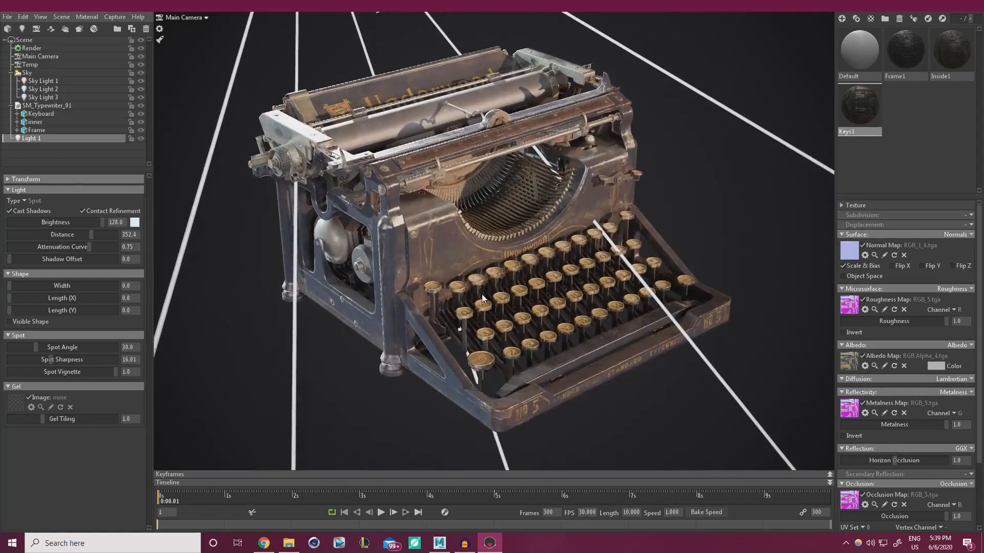
{"action": "right_click_drag", "start_coordinate": [482, 295], "coordinate": [483, 301], "text": "alt"}
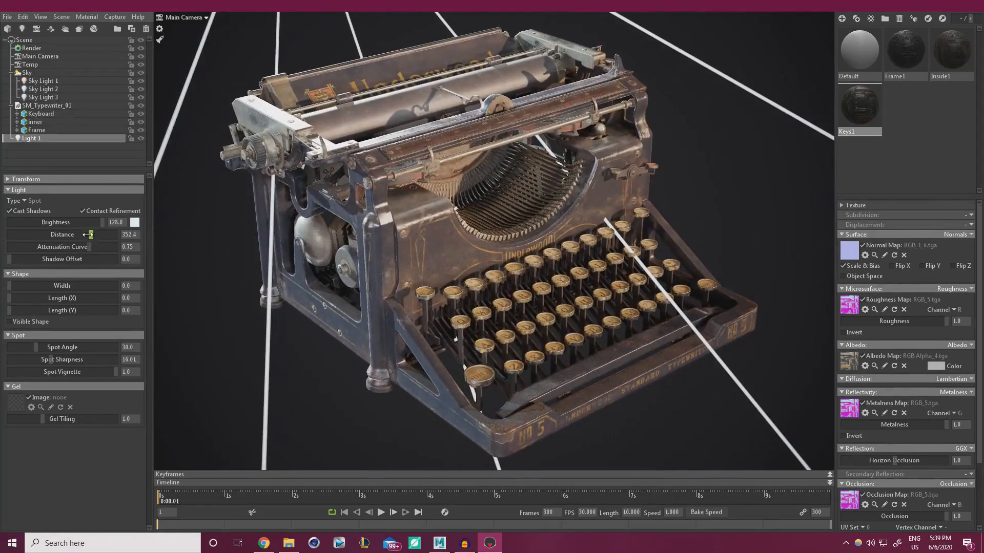
Set Light 1's distance to 114.5 and its colour to pale blue (R 229, G 237, B 255)
{"action": "left_click_drag", "start_coordinate": [87, 234], "coordinate": [71, 234]}
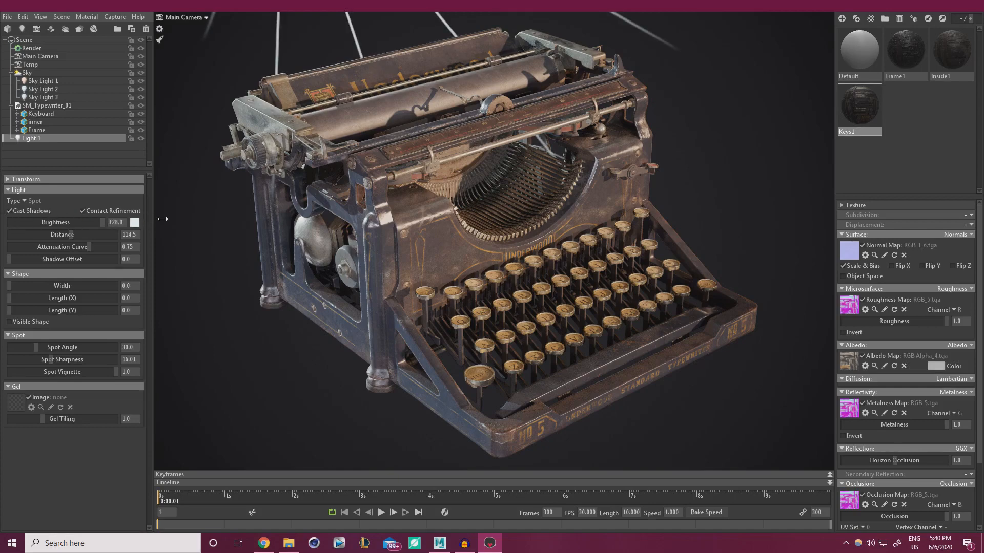
{"action": "left_click", "coordinate": [135, 222]}
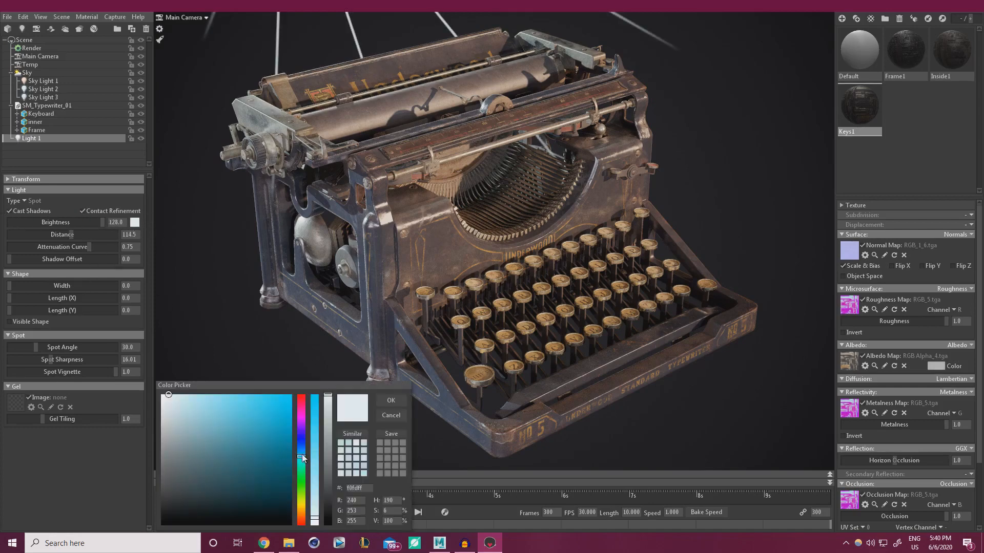
{"action": "left_click_drag", "start_coordinate": [303, 455], "coordinate": [302, 445]}
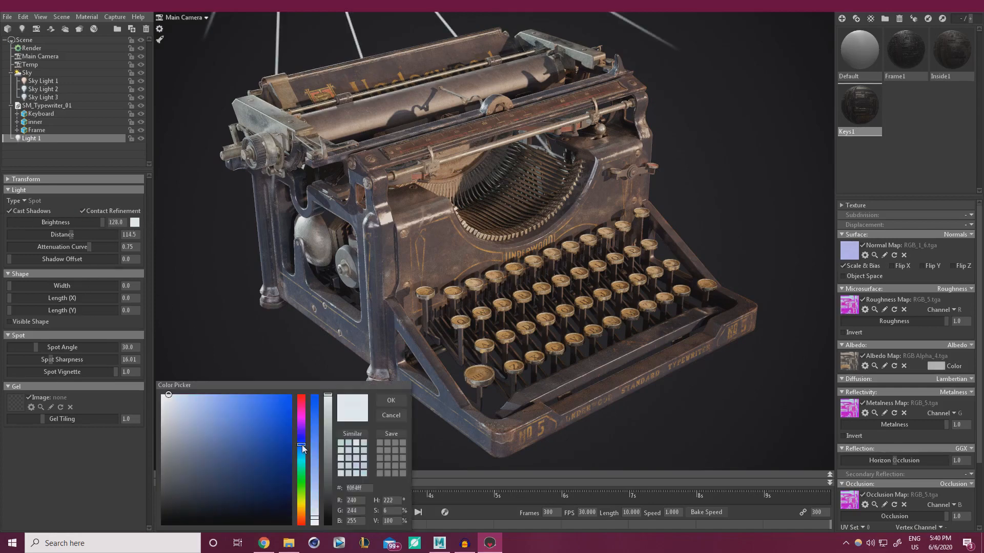
{"action": "left_click", "coordinate": [316, 513]}
{"action": "left_click", "coordinate": [387, 403]}
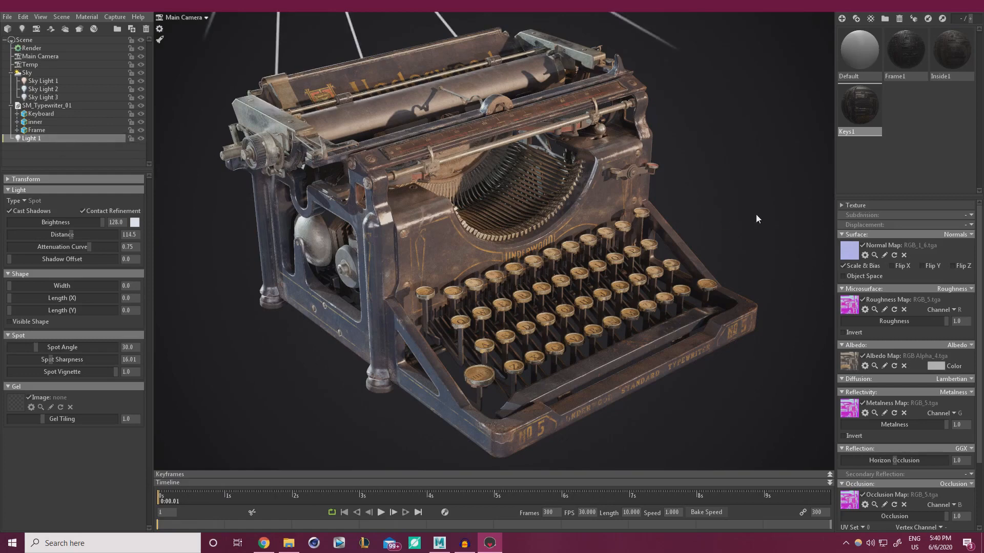
Hide and reshow Sky Light 3 and Sky Light 2 to compare their effect
{"action": "left_click", "coordinate": [675, 199]}
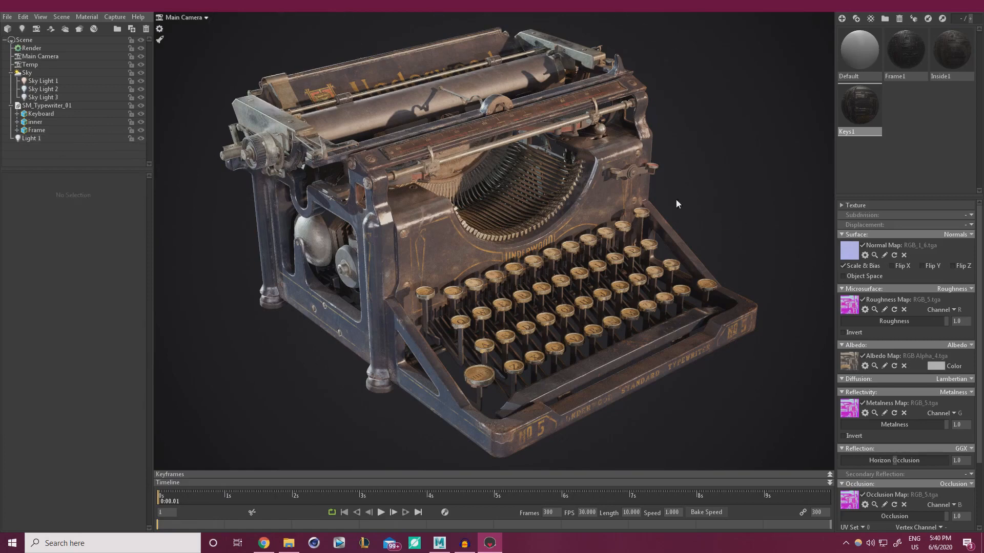
{"action": "left_click", "coordinate": [144, 97]}
{"action": "left_click", "coordinate": [143, 98]}
{"action": "left_click", "coordinate": [143, 88]}
{"action": "left_click", "coordinate": [143, 89]}
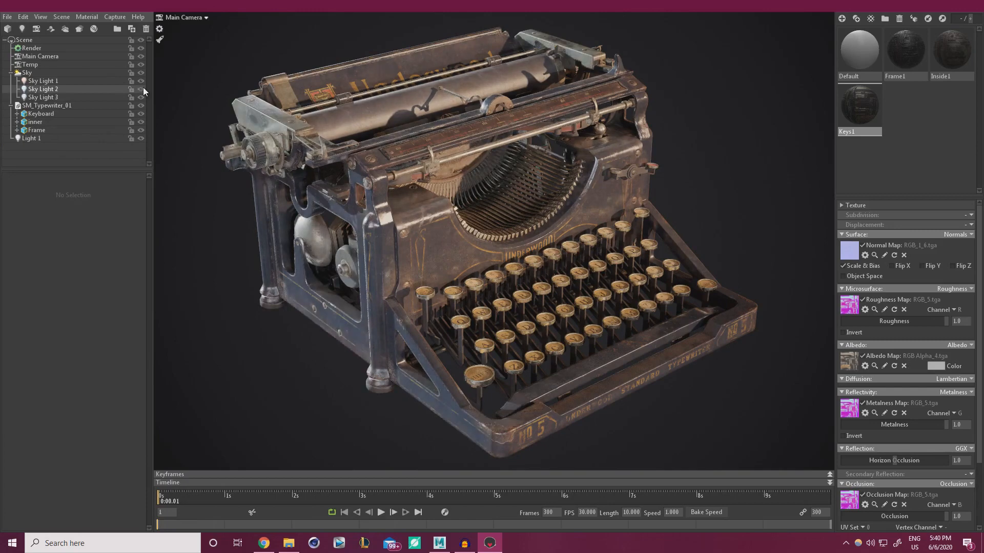
Rotate and tilt Sky Light 2 to shift the typewriter's shadows
{"action": "left_click", "coordinate": [57, 89]}
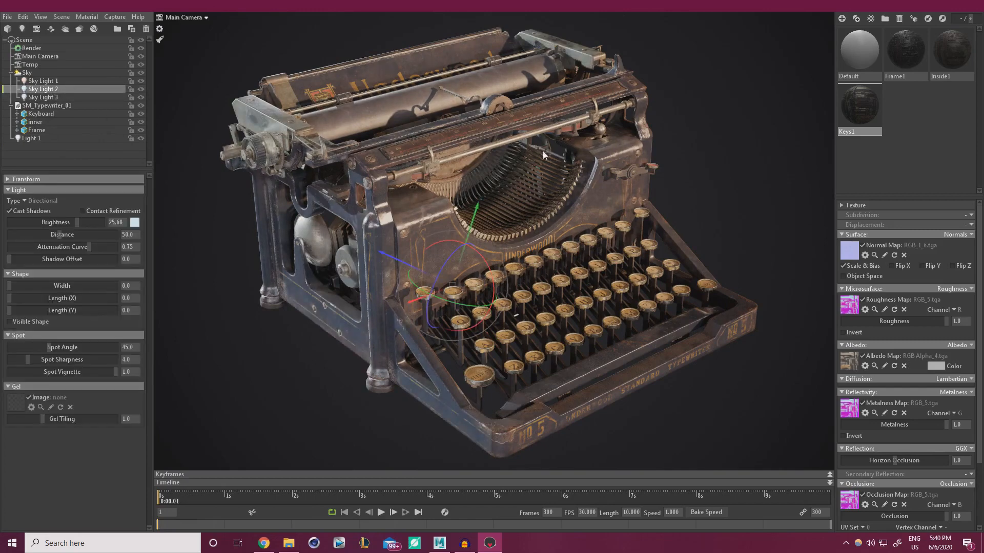
{"action": "mouse_move", "coordinate": [461, 306]}
{"action": "left_mouse_down"}
{"action": "mouse_move", "coordinate": [475, 283]}
{"action": "mouse_move", "coordinate": [481, 307]}
{"action": "mouse_move", "coordinate": [474, 303]}
{"action": "left_mouse_up"}
{"action": "left_click_drag", "start_coordinate": [488, 265], "coordinate": [481, 255]}
{"action": "mouse_move", "coordinate": [579, 291]}
{"action": "left_mouse_down"}
{"action": "mouse_move", "coordinate": [591, 305]}
{"action": "mouse_move", "coordinate": [564, 288]}
{"action": "left_mouse_up"}
{"action": "left_click", "coordinate": [684, 210]}
Orbit to a front three-quarter view of the typewriter and select Main Camera
{"action": "left_click_drag", "start_coordinate": [573, 235], "coordinate": [571, 242]}
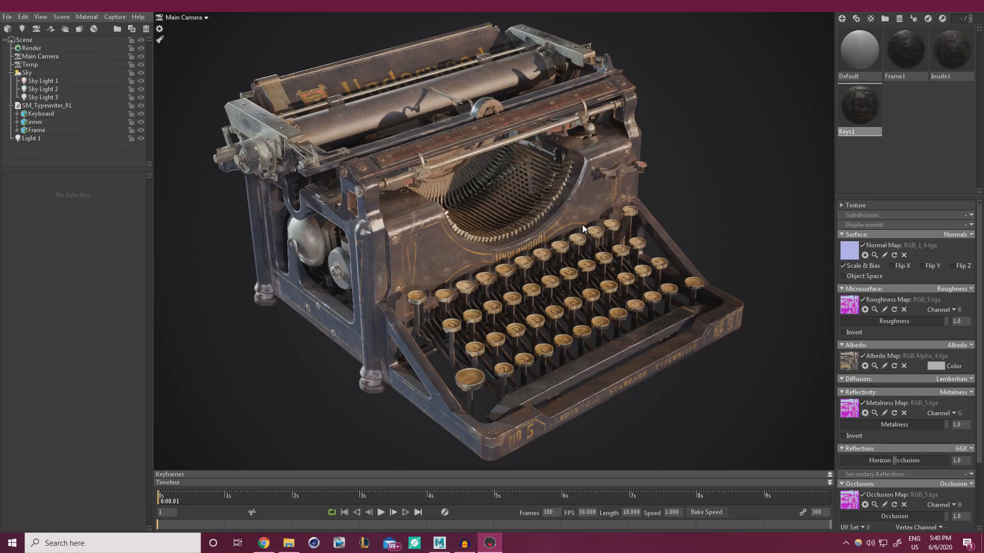
{"action": "left_click_drag", "start_coordinate": [560, 253], "coordinate": [386, 208]}
{"action": "left_click_drag", "start_coordinate": [284, 204], "coordinate": [552, 232]}
{"action": "mouse_move", "coordinate": [548, 229]}
{"action": "left_mouse_down"}
{"action": "mouse_move", "coordinate": [539, 225]}
{"action": "mouse_move", "coordinate": [548, 234]}
{"action": "left_mouse_up"}
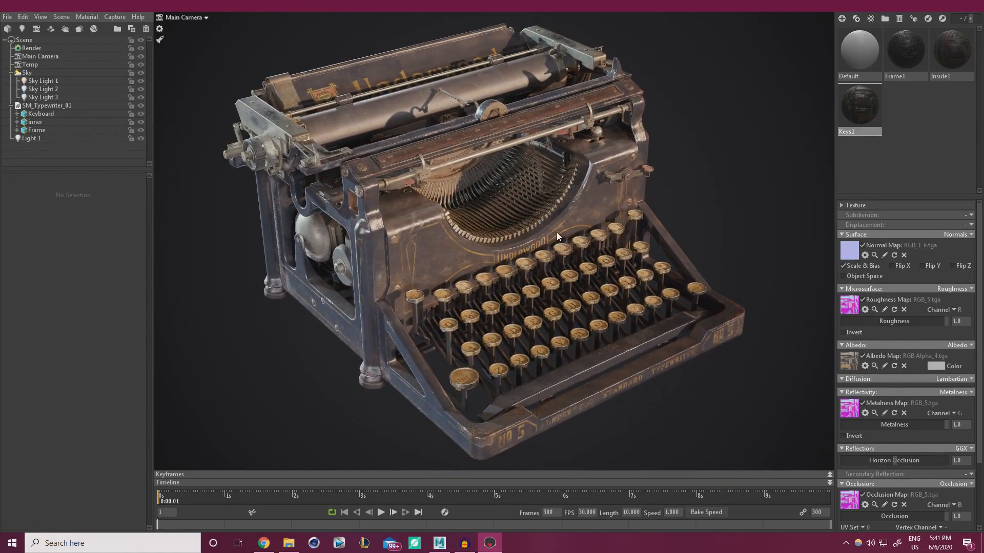
{"action": "left_click", "coordinate": [45, 56]}
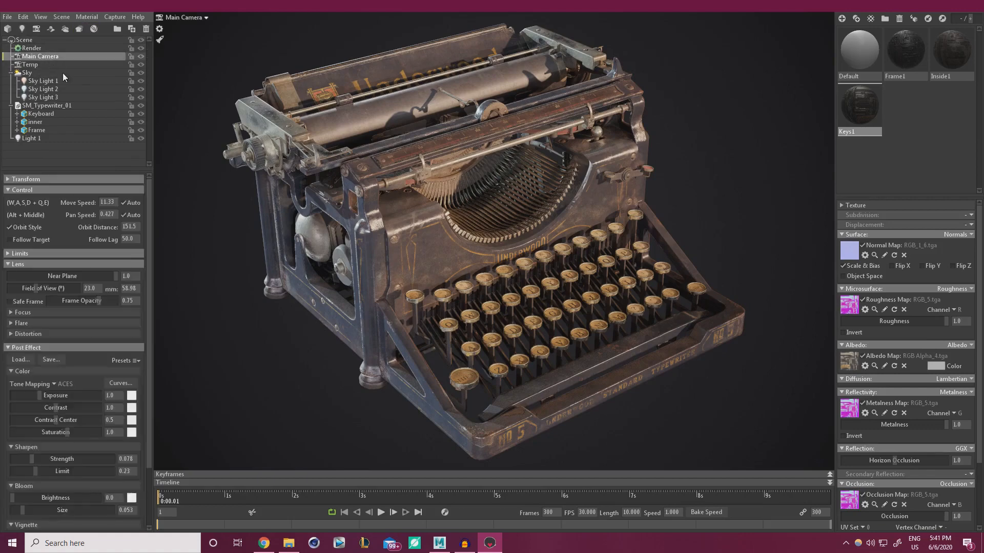
Enable Main Camera depth of field: focus distance 153.3, near blur 7.877, far blur 3.519
{"action": "left_click", "coordinate": [9, 313]}
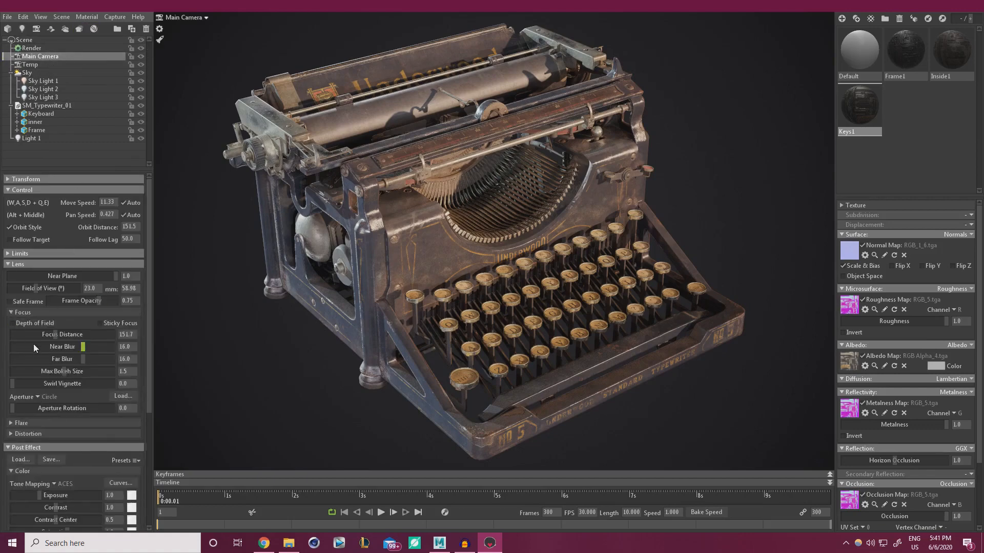
{"action": "left_click", "coordinate": [16, 323]}
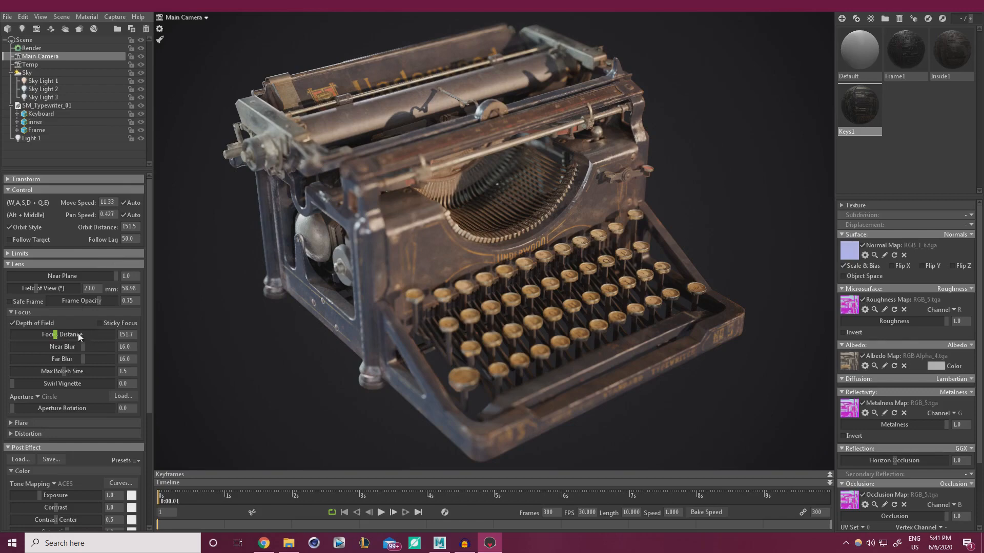
{"action": "left_click_drag", "start_coordinate": [78, 349], "coordinate": [49, 345]}
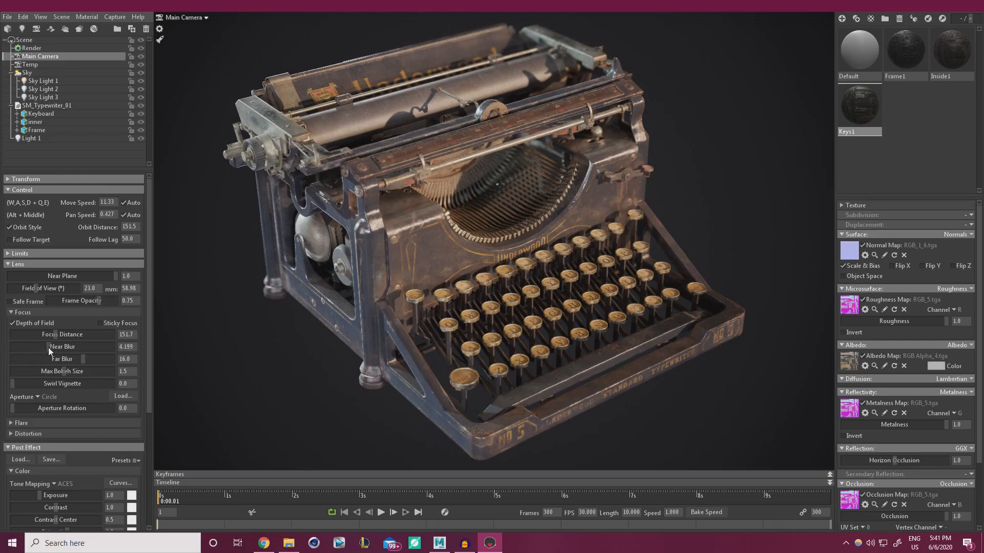
{"action": "mouse_move", "coordinate": [57, 335]}
{"action": "left_mouse_down"}
{"action": "mouse_move", "coordinate": [33, 335]}
{"action": "mouse_move", "coordinate": [67, 334]}
{"action": "mouse_move", "coordinate": [56, 336]}
{"action": "left_mouse_up"}
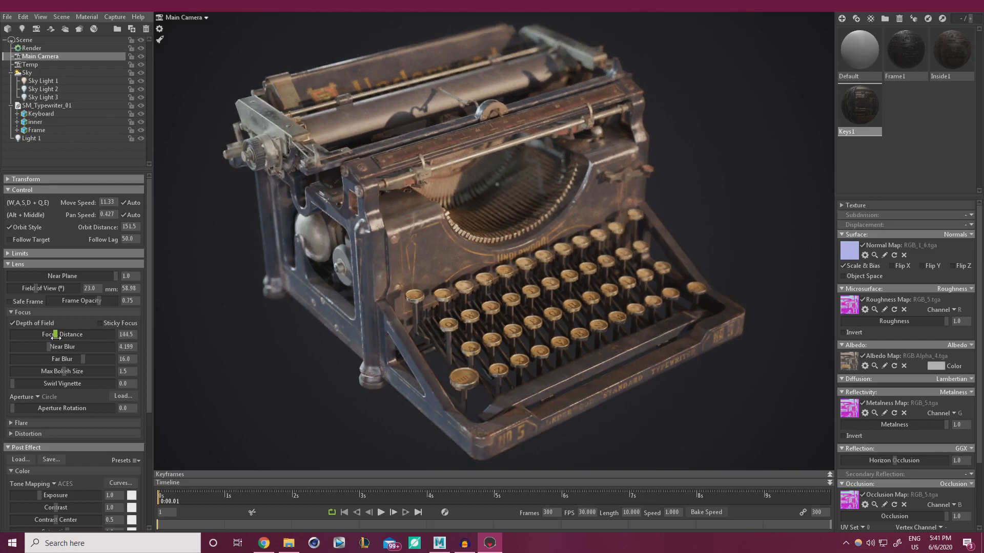
{"action": "left_click_drag", "start_coordinate": [56, 337], "coordinate": [62, 359]}
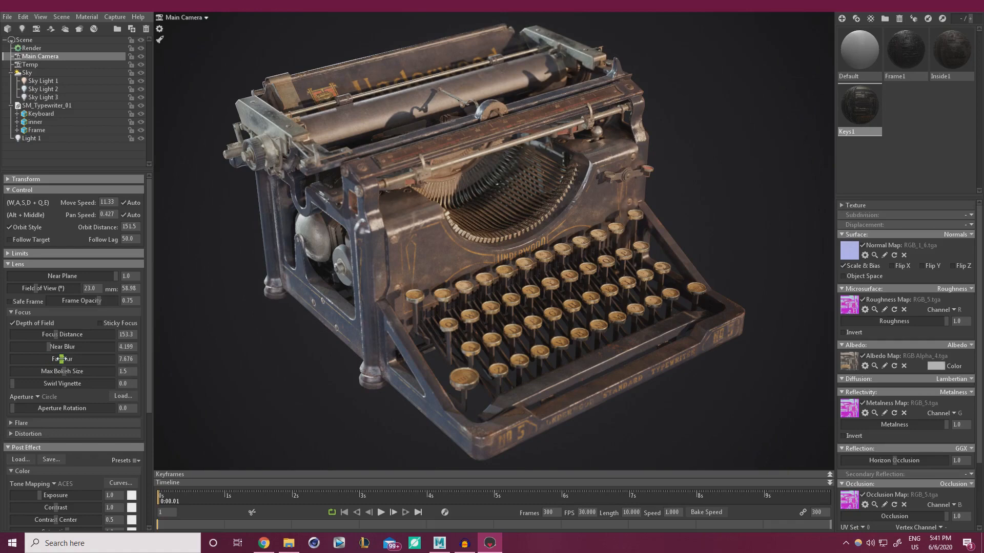
{"action": "mouse_move", "coordinate": [62, 359]}
{"action": "left_mouse_down"}
{"action": "mouse_move", "coordinate": [18, 359]}
{"action": "mouse_move", "coordinate": [45, 359]}
{"action": "mouse_move", "coordinate": [11, 348]}
{"action": "mouse_move", "coordinate": [48, 355]}
{"action": "left_mouse_up"}
Set near blur 7.837, far blur 9.536 and max bokeh size 0.909, then compare with depth of field toggled
{"action": "left_click_drag", "start_coordinate": [51, 349], "coordinate": [62, 347]}
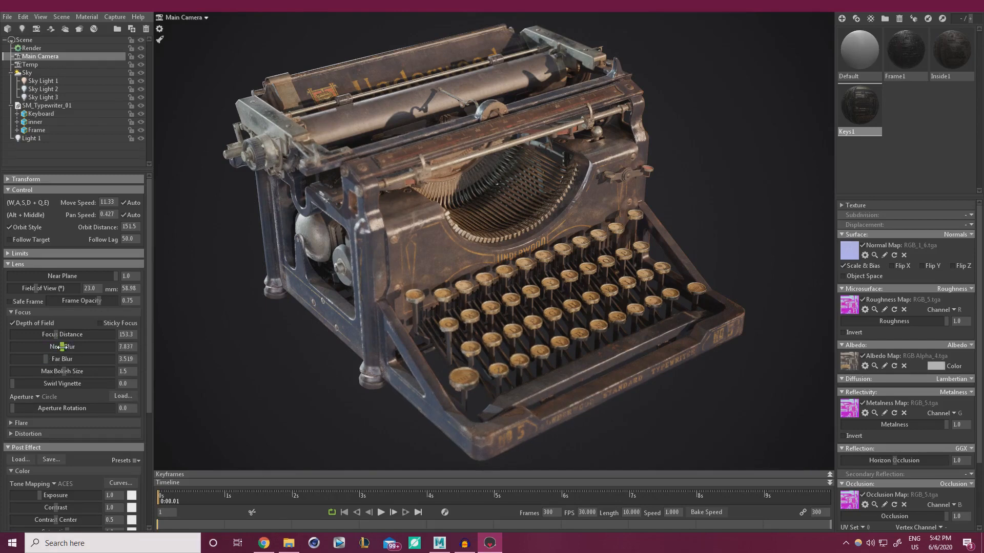
{"action": "mouse_move", "coordinate": [45, 358]}
{"action": "left_mouse_down"}
{"action": "mouse_move", "coordinate": [76, 359]}
{"action": "mouse_move", "coordinate": [62, 359]}
{"action": "left_mouse_up"}
{"action": "left_click_drag", "start_coordinate": [56, 334], "coordinate": [55, 334]}
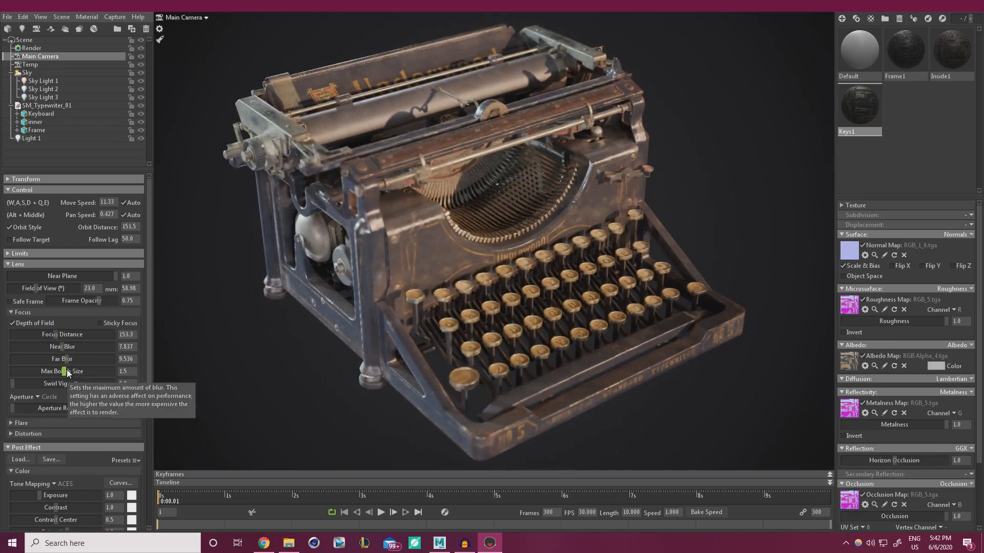
{"action": "left_click_drag", "start_coordinate": [67, 371], "coordinate": [131, 351]}
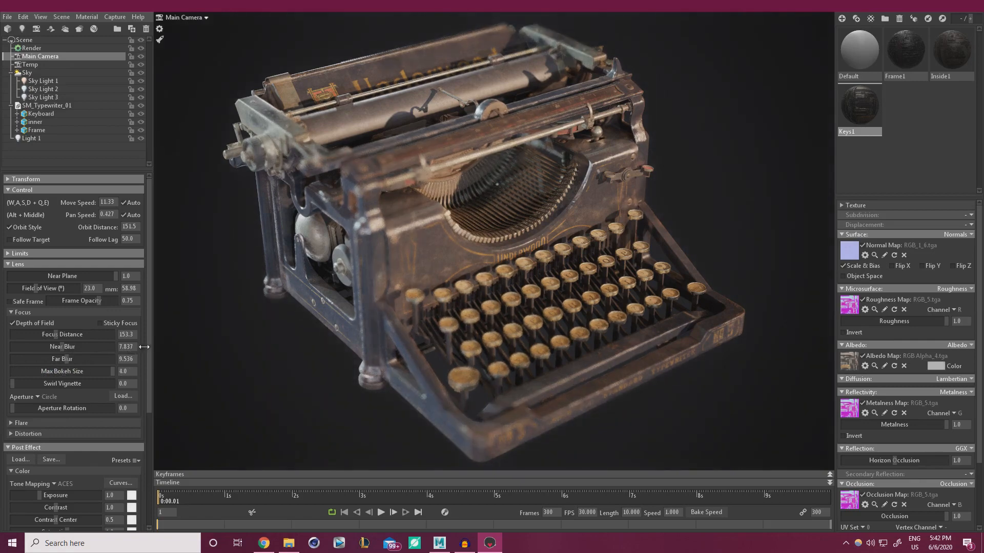
{"action": "mouse_move", "coordinate": [144, 347]}
{"action": "left_mouse_down"}
{"action": "mouse_move", "coordinate": [77, 345]}
{"action": "mouse_move", "coordinate": [35, 358]}
{"action": "mouse_move", "coordinate": [109, 365]}
{"action": "mouse_move", "coordinate": [50, 370]}
{"action": "left_mouse_up"}
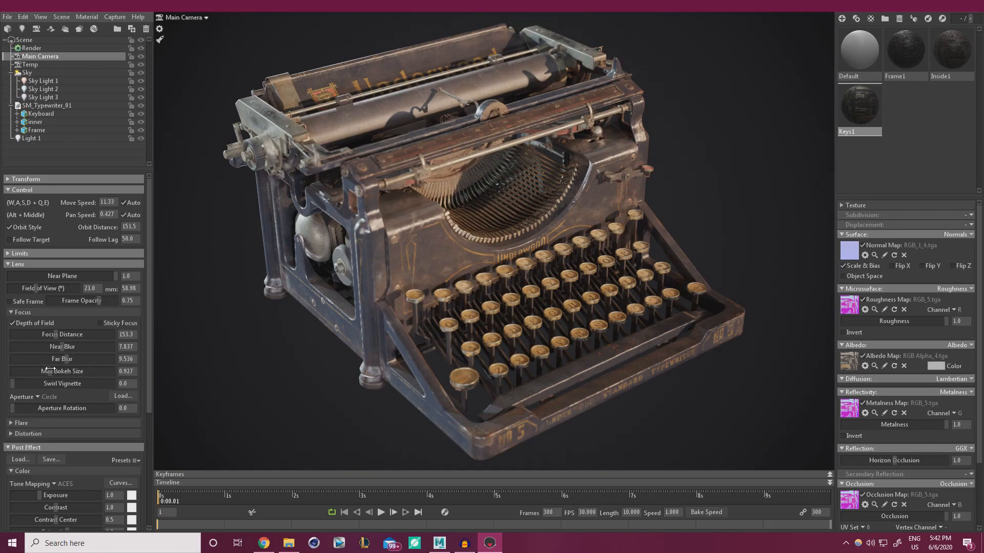
{"action": "left_click_drag", "start_coordinate": [50, 369], "coordinate": [51, 369]}
{"action": "left_click", "coordinate": [51, 460]}
{"action": "left_click", "coordinate": [12, 323]}
Lower Max Bokeh Size to 0.677 and move in close over the typewriter keys
{"action": "left_click_drag", "start_coordinate": [49, 373], "coordinate": [43, 371]}
{"action": "left_click_drag", "start_coordinate": [549, 364], "coordinate": [588, 349], "text": "alt"}
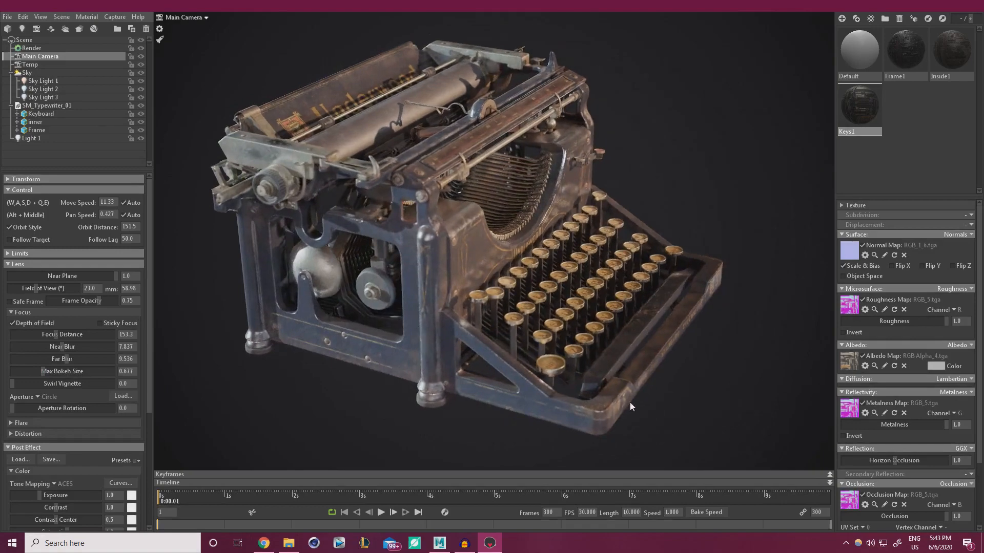
{"action": "right_click_drag", "start_coordinate": [629, 402], "coordinate": [609, 379], "text": "alt"}
{"action": "left_click_drag", "start_coordinate": [609, 380], "coordinate": [583, 315], "text": "alt"}
{"action": "right_click_drag", "start_coordinate": [583, 315], "coordinate": [583, 330], "text": "alt"}
{"action": "middle_click_drag", "start_coordinate": [583, 330], "coordinate": [526, 221], "text": "alt"}
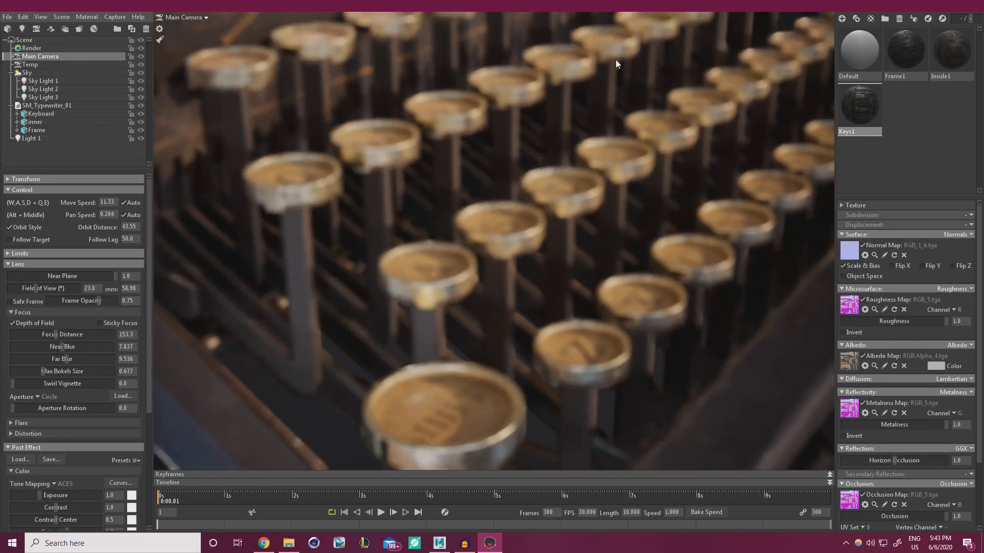
Inspect the blur across the keys up close, then return to a frontal view of the typewriter
{"action": "left_click_drag", "start_coordinate": [616, 187], "coordinate": [616, 188], "text": "alt"}
{"action": "middle_click_drag", "start_coordinate": [615, 187], "coordinate": [613, 188], "text": "alt"}
{"action": "left_click_drag", "start_coordinate": [614, 188], "coordinate": [613, 187], "text": "alt"}
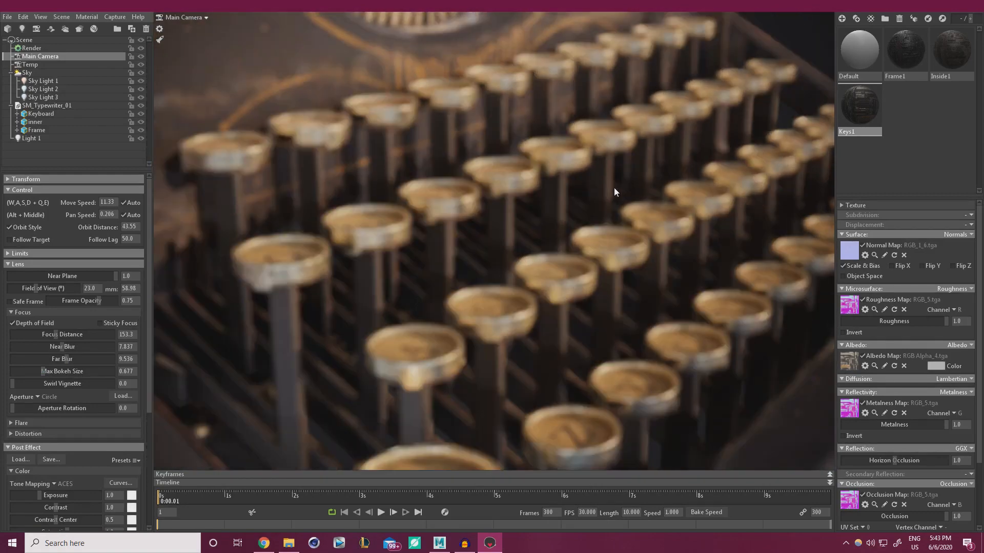
{"action": "middle_click_drag", "start_coordinate": [613, 187], "coordinate": [614, 187], "text": "alt"}
{"action": "scroll", "coordinate": [613, 188], "scroll_direction": "down", "scroll_amount": 2}
{"action": "left_click_drag", "start_coordinate": [614, 187], "coordinate": [613, 188], "text": "alt"}
{"action": "middle_click_drag", "start_coordinate": [613, 188], "coordinate": [613, 187], "text": "alt"}
{"action": "scroll", "coordinate": [614, 187], "scroll_direction": "down", "scroll_amount": 11}
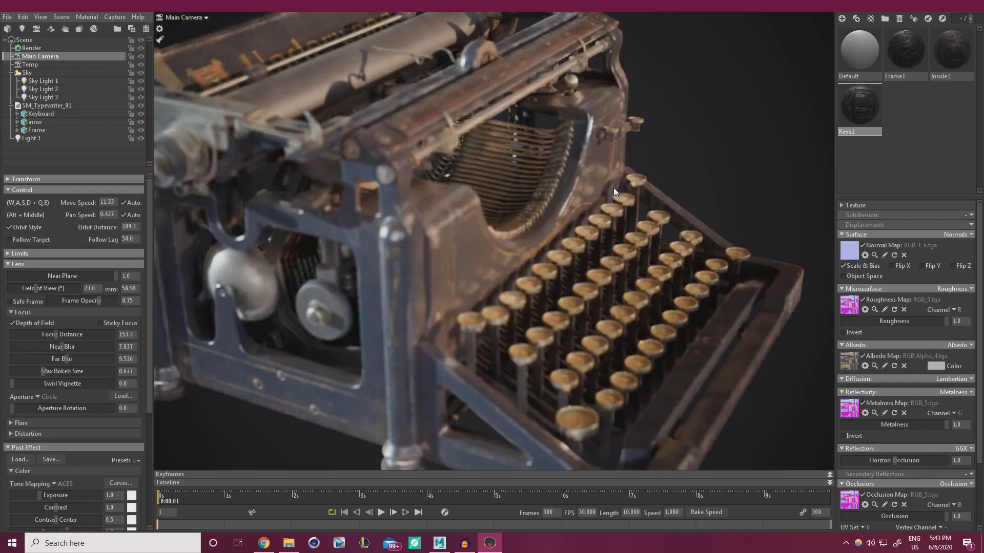
{"action": "left_click_drag", "start_coordinate": [613, 188], "coordinate": [613, 187], "text": "alt"}
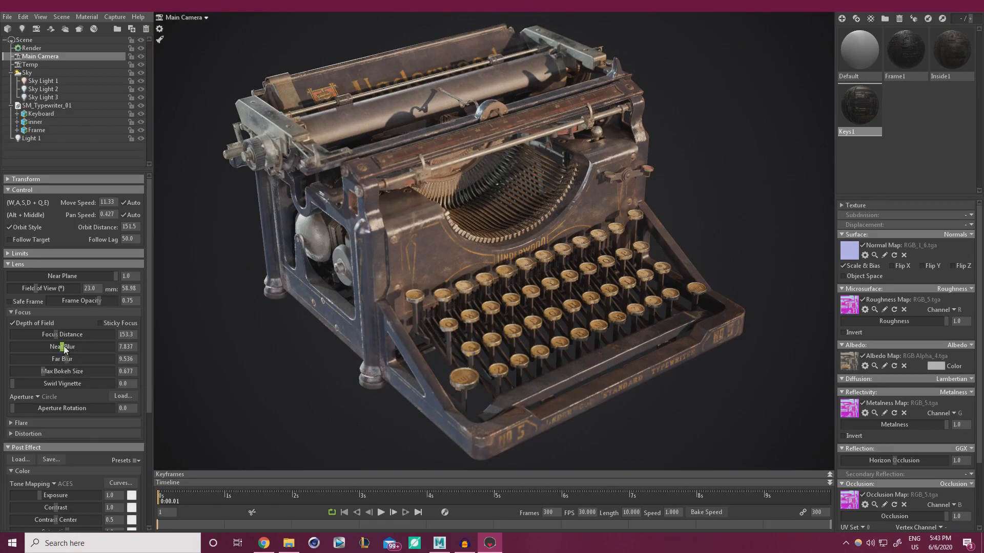
Raise far blur to 30.38, set focus distance to 162.6 and cut max bokeh size to 0.355
{"action": "left_click_drag", "start_coordinate": [66, 363], "coordinate": [80, 347]}
{"action": "mouse_move", "coordinate": [55, 334]}
{"action": "left_mouse_down"}
{"action": "mouse_move", "coordinate": [64, 334]}
{"action": "mouse_move", "coordinate": [55, 334]}
{"action": "left_mouse_up"}
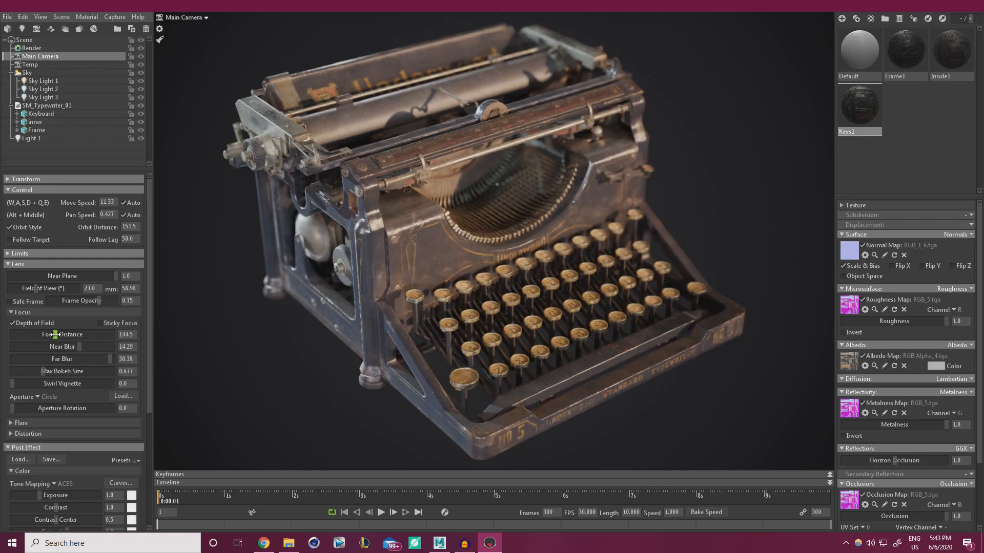
{"action": "left_click_drag", "start_coordinate": [56, 334], "coordinate": [55, 334]}
{"action": "left_click_drag", "start_coordinate": [57, 334], "coordinate": [56, 334]}
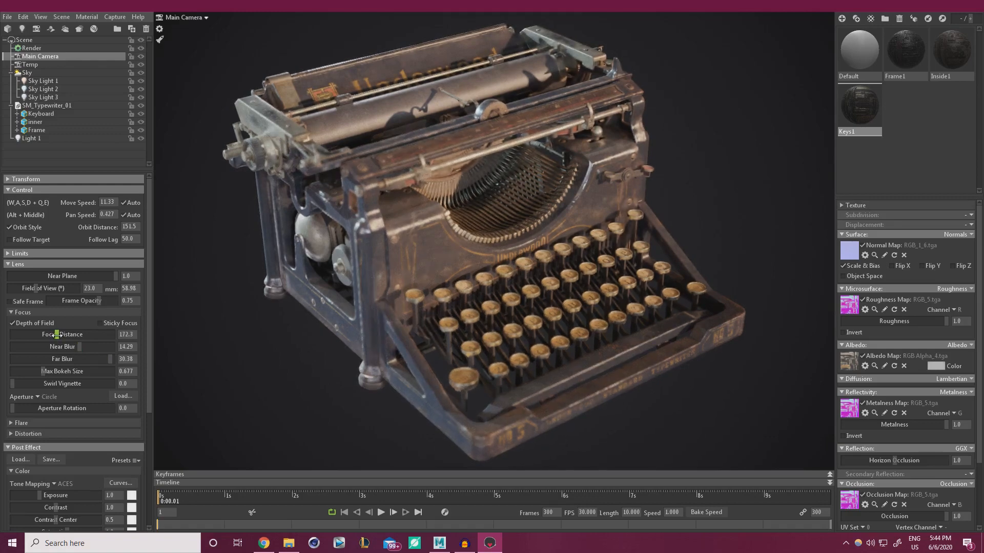
{"action": "left_click_drag", "start_coordinate": [48, 371], "coordinate": [56, 335]}
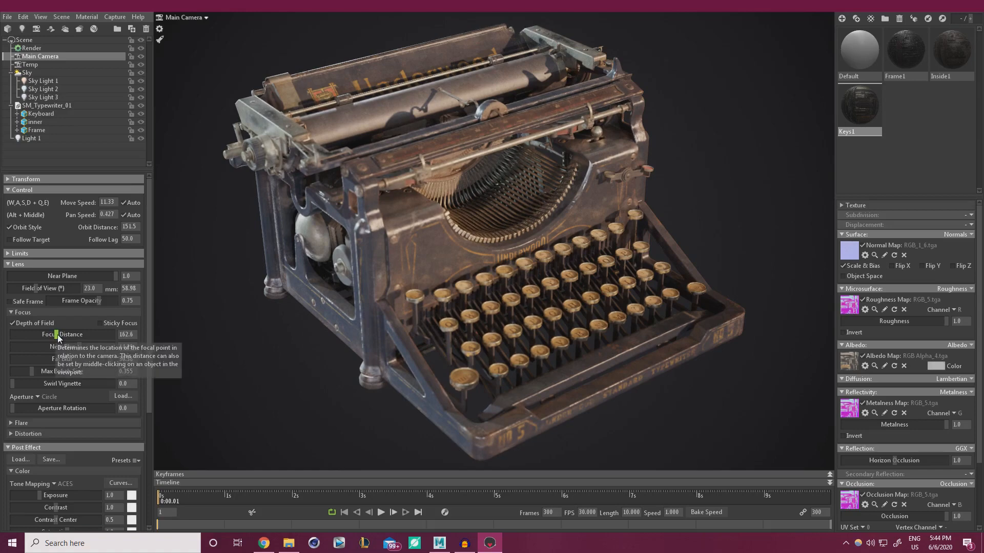
Turn depth of field off and raise Sharpen Strength to 0.186
{"action": "left_click", "coordinate": [12, 323]}
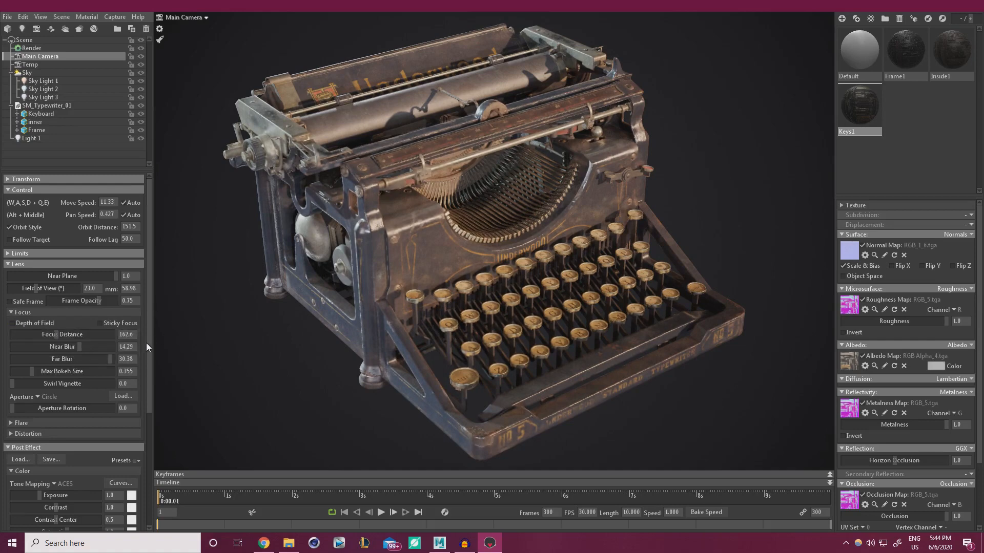
{"action": "left_click_drag", "start_coordinate": [146, 344], "coordinate": [140, 418]}
{"action": "left_click", "coordinate": [39, 448]}
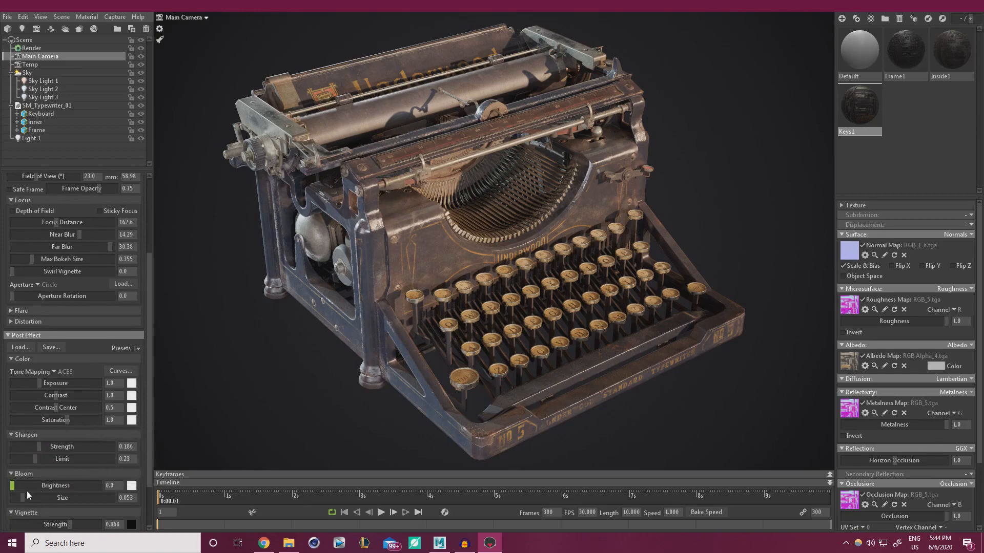
Try bloom, then slightly strengthen the vignette
{"action": "mouse_move", "coordinate": [15, 485]}
{"action": "left_mouse_down"}
{"action": "mouse_move", "coordinate": [49, 485]}
{"action": "mouse_move", "coordinate": [11, 485]}
{"action": "left_mouse_up"}
{"action": "left_click", "coordinate": [73, 521]}
{"action": "left_click_drag", "start_coordinate": [149, 475], "coordinate": [146, 420]}
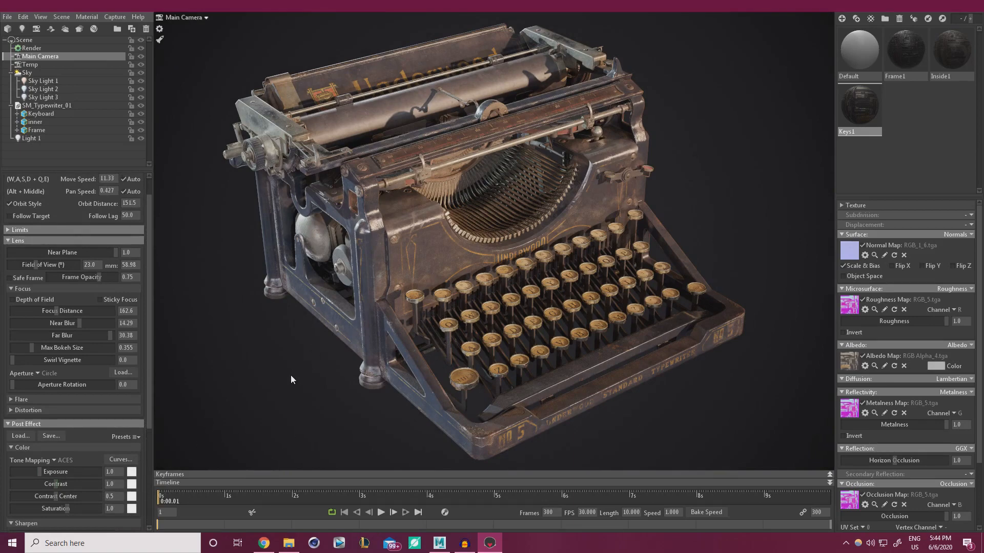
Re-enable depth of field with far blur 0, max bokeh 0.215 and focus distance 182.4
{"action": "left_click", "coordinate": [20, 298]}
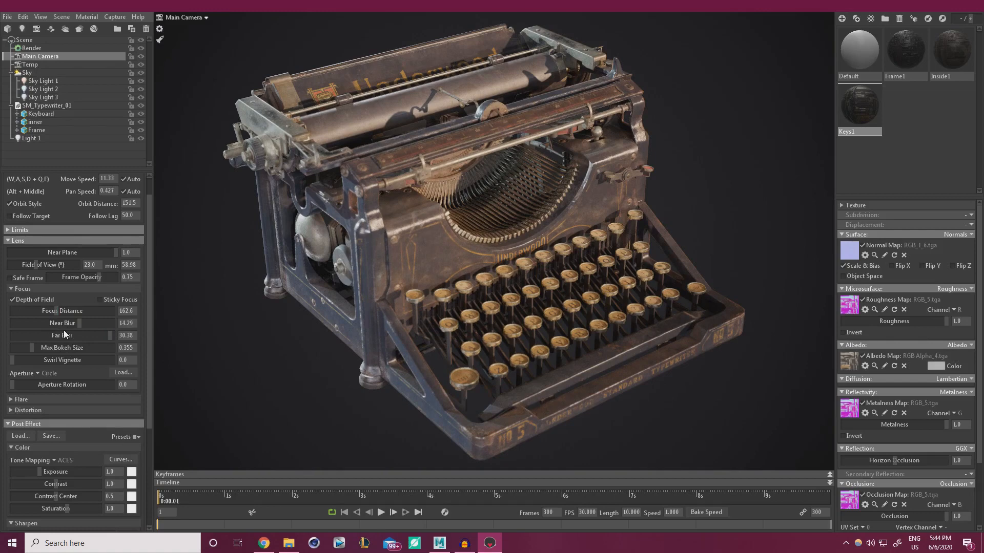
{"action": "left_click_drag", "start_coordinate": [98, 337], "coordinate": [12, 336]}
{"action": "mouse_move", "coordinate": [57, 311]}
{"action": "left_mouse_down"}
{"action": "mouse_move", "coordinate": [97, 323]}
{"action": "mouse_move", "coordinate": [57, 313]}
{"action": "left_mouse_up"}
{"action": "left_click_drag", "start_coordinate": [32, 348], "coordinate": [27, 348]}
{"action": "left_click_drag", "start_coordinate": [57, 312], "coordinate": [56, 310]}
{"action": "left_click_drag", "start_coordinate": [55, 311], "coordinate": [56, 310]}
Compare depth of field on and off, test sticky focus, and settle max bokeh size at 1.023
{"action": "left_click", "coordinate": [13, 299]}
{"action": "left_click", "coordinate": [13, 300]}
{"action": "mouse_move", "coordinate": [58, 311]}
{"action": "left_mouse_down"}
{"action": "mouse_move", "coordinate": [88, 311]}
{"action": "mouse_move", "coordinate": [58, 312]}
{"action": "left_mouse_up"}
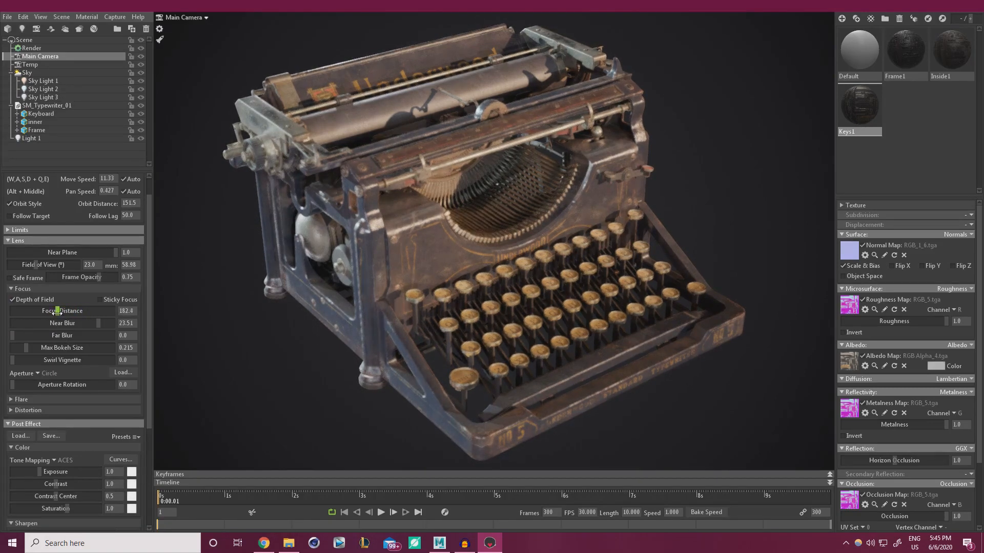
{"action": "left_click_drag", "start_coordinate": [31, 347], "coordinate": [76, 347]}
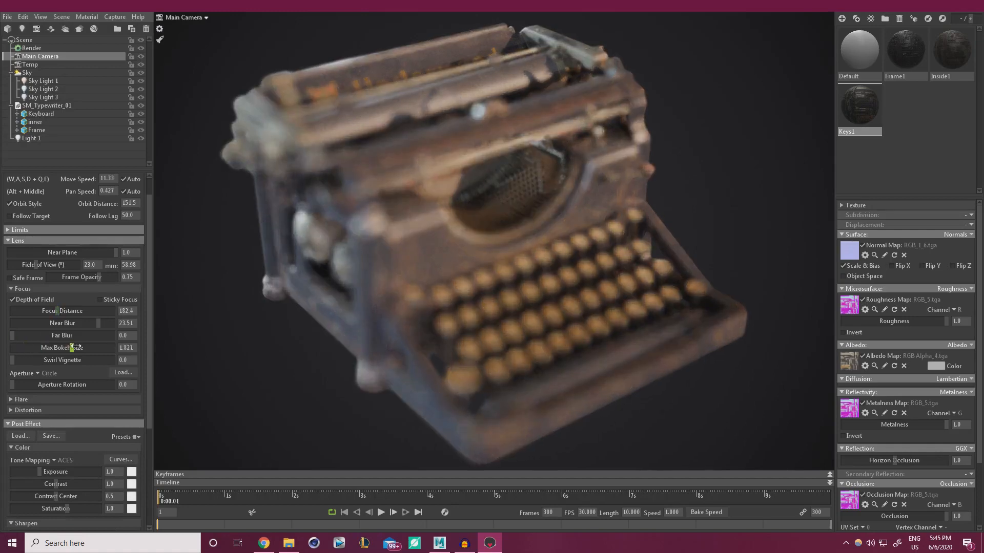
{"action": "mouse_move", "coordinate": [58, 311]}
{"action": "left_mouse_down"}
{"action": "mouse_move", "coordinate": [40, 311]}
{"action": "mouse_move", "coordinate": [56, 312]}
{"action": "left_mouse_up"}
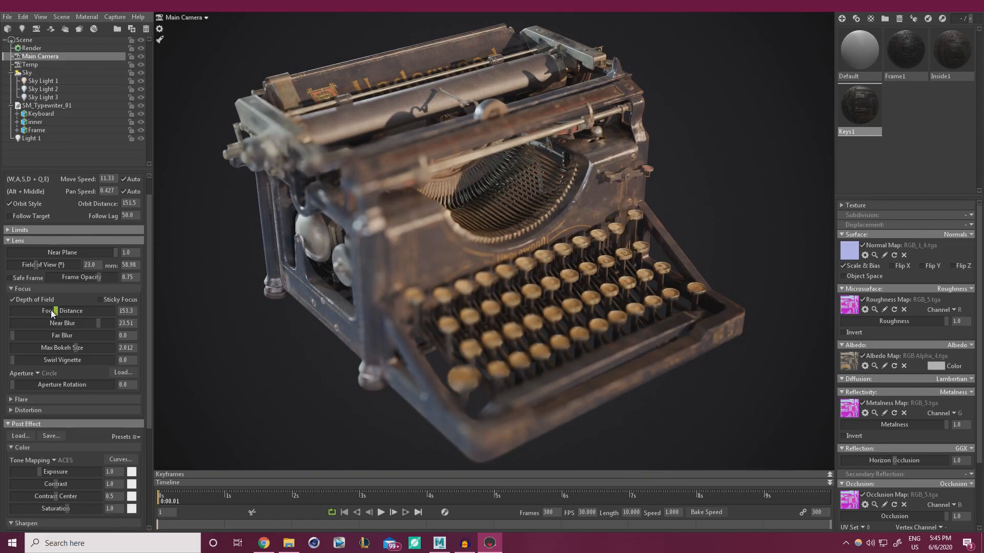
{"action": "left_click", "coordinate": [100, 299]}
{"action": "left_click", "coordinate": [101, 300]}
{"action": "left_click_drag", "start_coordinate": [56, 312], "coordinate": [55, 311]}
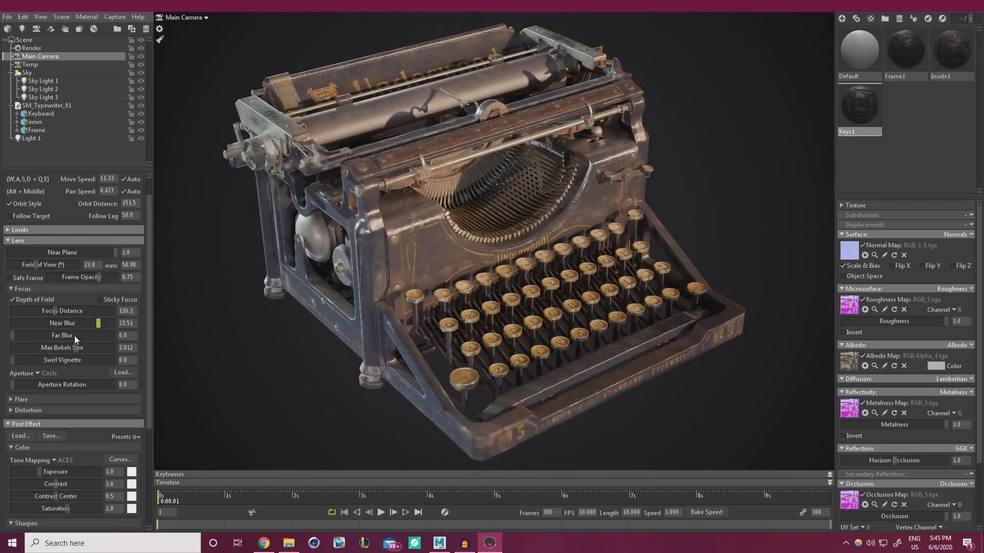
{"action": "left_click_drag", "start_coordinate": [75, 347], "coordinate": [53, 347]}
{"action": "left_click_drag", "start_coordinate": [55, 310], "coordinate": [53, 315]}
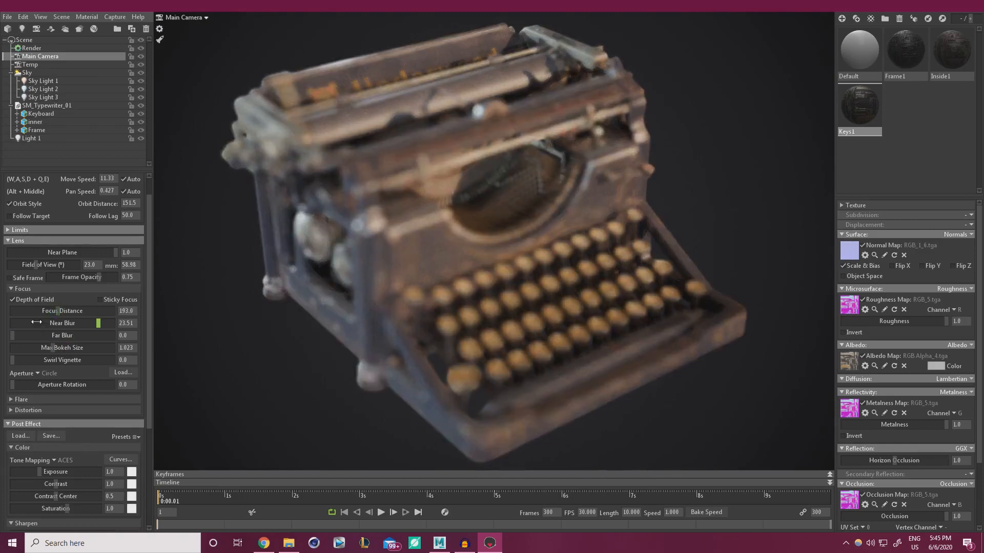
Set near blur to 2.612 and far blur to 25.21, with focus distance 153.3
{"action": "left_click", "coordinate": [36, 323]}
{"action": "left_click_drag", "start_coordinate": [103, 335], "coordinate": [115, 335]}
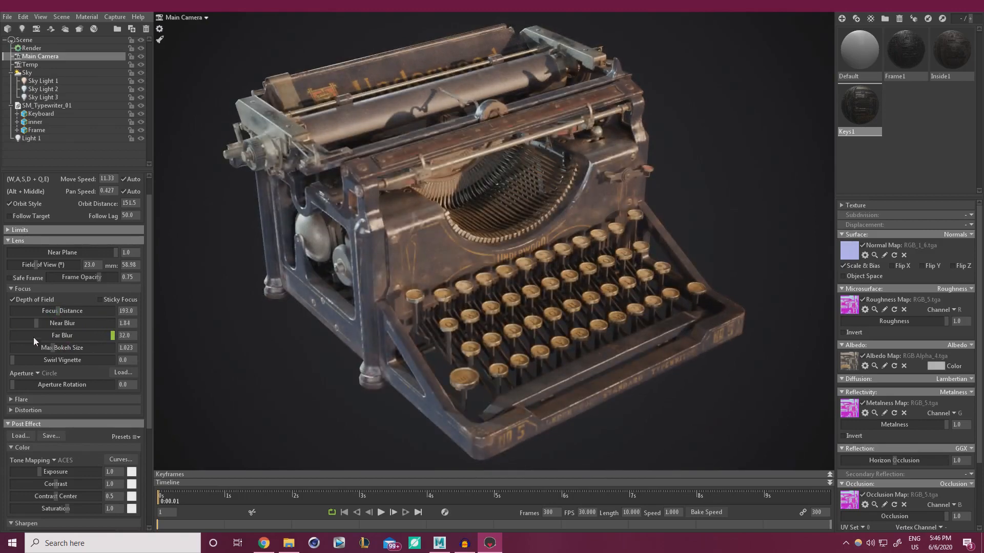
{"action": "mouse_move", "coordinate": [57, 311]}
{"action": "left_mouse_down"}
{"action": "mouse_move", "coordinate": [76, 310]}
{"action": "mouse_move", "coordinate": [43, 312]}
{"action": "mouse_move", "coordinate": [55, 313]}
{"action": "left_mouse_up"}
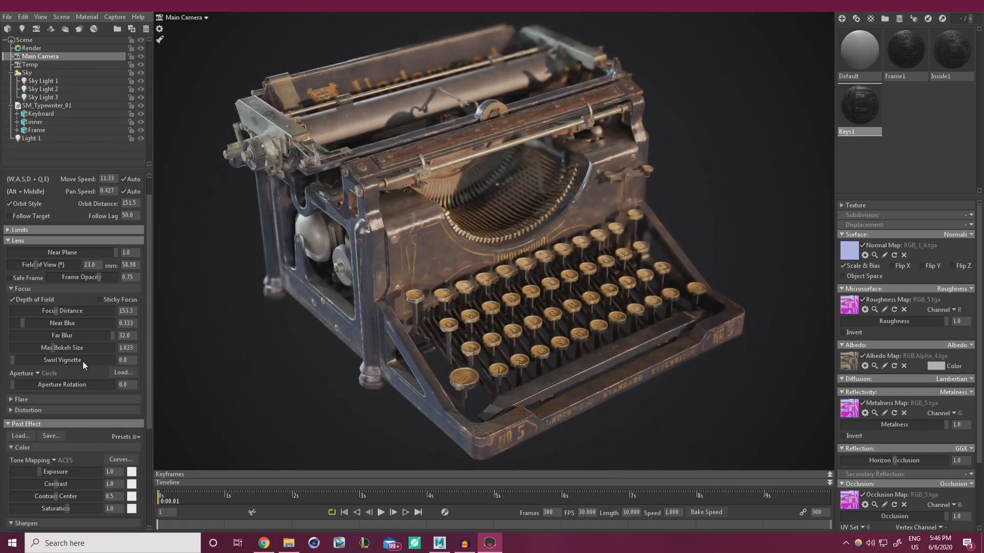
{"action": "left_click", "coordinate": [101, 336]}
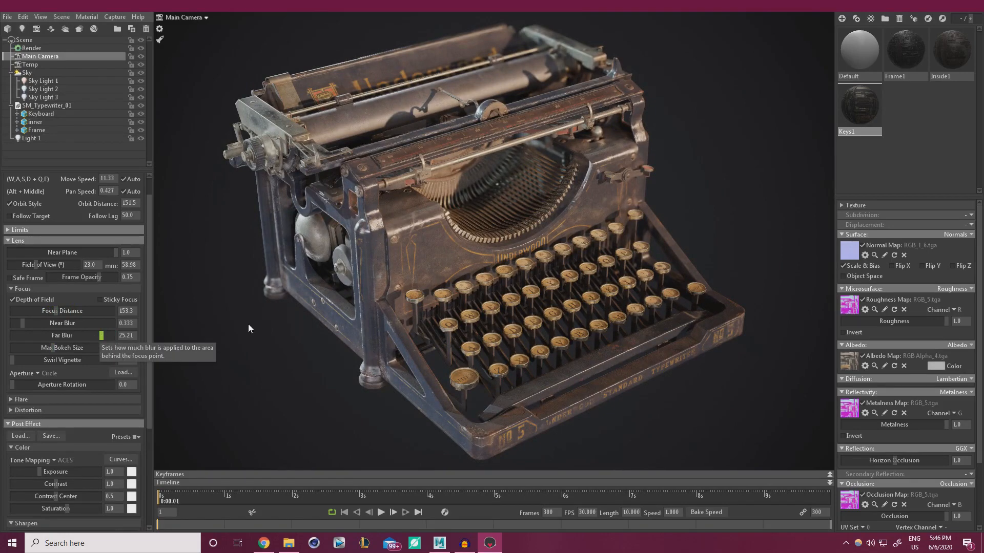
{"action": "left_click", "coordinate": [38, 324]}
{"action": "mouse_move", "coordinate": [37, 324]}
{"action": "left_mouse_down"}
{"action": "mouse_move", "coordinate": [68, 323]}
{"action": "mouse_move", "coordinate": [43, 327]}
{"action": "left_mouse_up"}
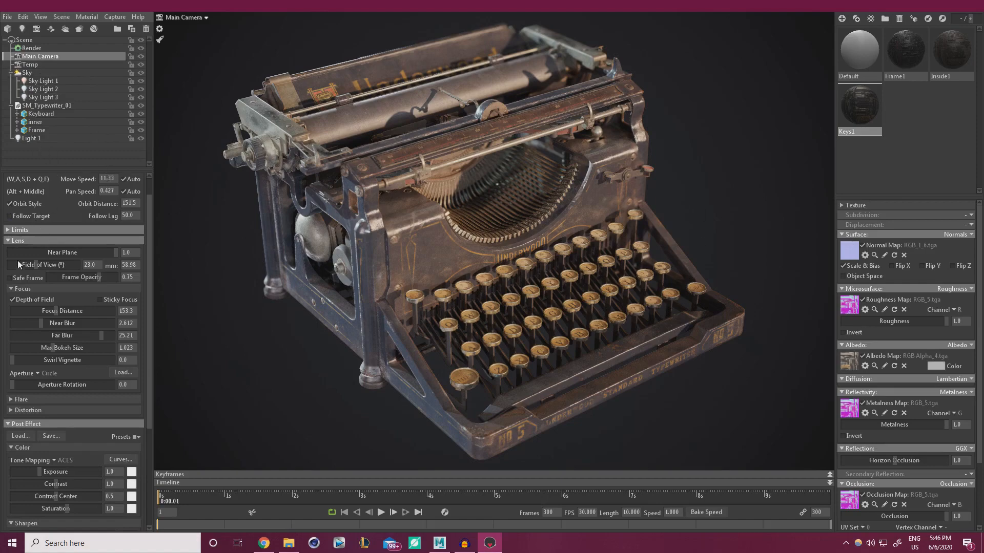
Set Voxel Resolution to High in the Render settings and enable High DPI
{"action": "left_click", "coordinate": [36, 49]}
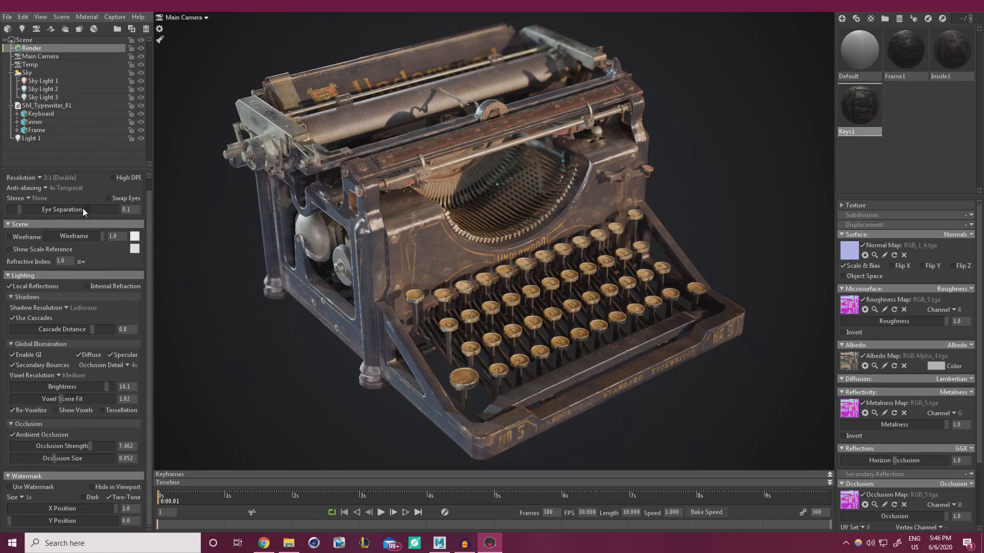
{"action": "left_click", "coordinate": [60, 374]}
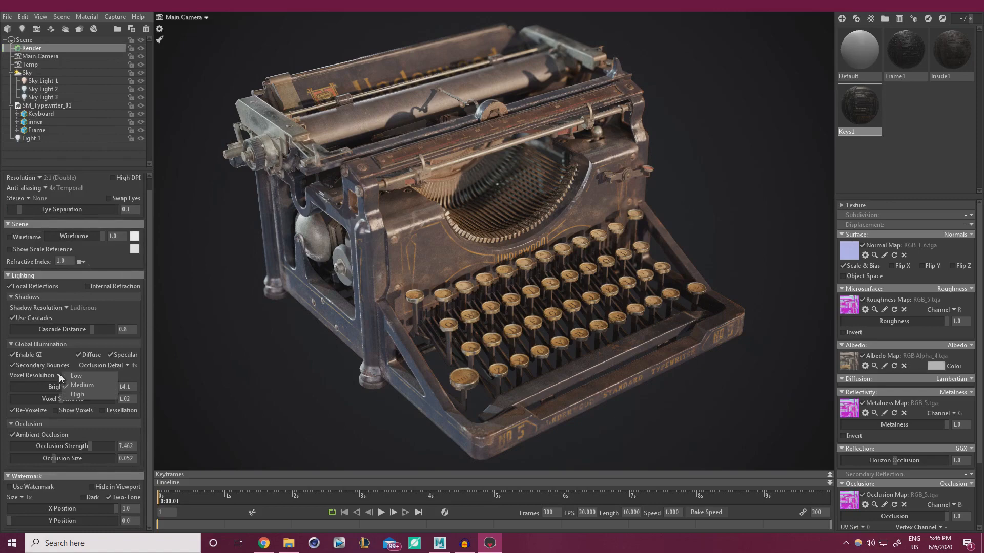
{"action": "left_click", "coordinate": [81, 395]}
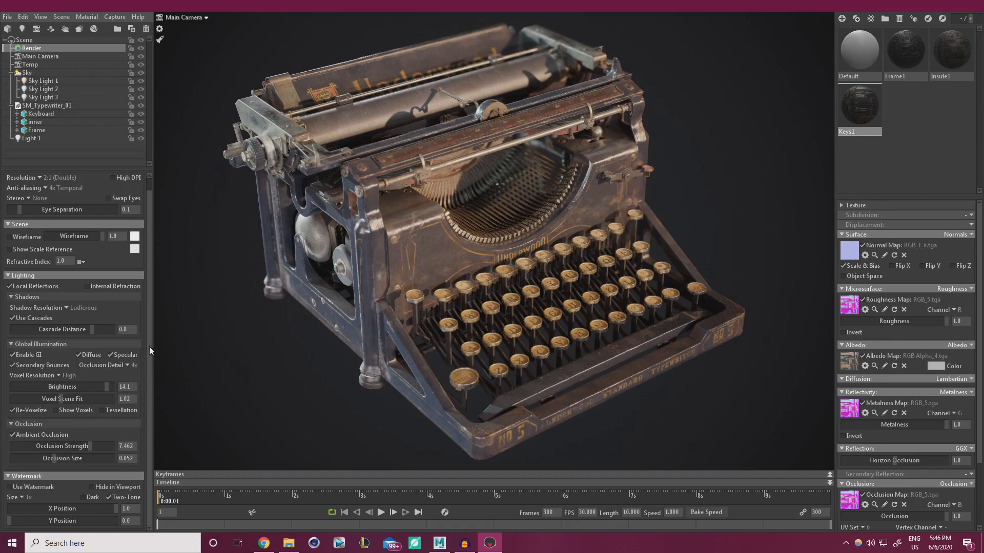
{"action": "left_click", "coordinate": [117, 177]}
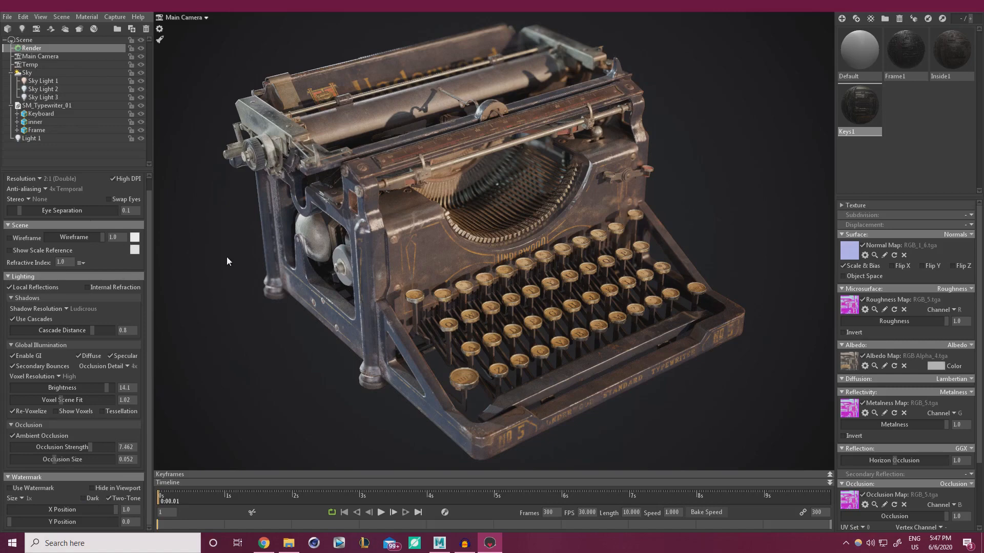
Brighten the sky slightly and give Sky Light 2 a more saturated pale blue colour
{"action": "left_click", "coordinate": [36, 71]}
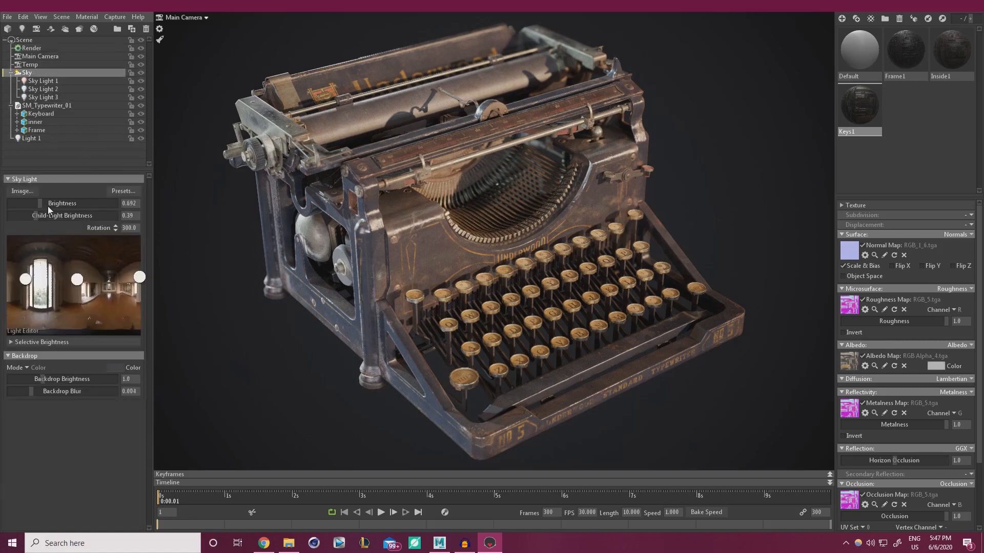
{"action": "left_click_drag", "start_coordinate": [40, 204], "coordinate": [40, 204]}
{"action": "left_click", "coordinate": [43, 88]}
{"action": "left_click", "coordinate": [135, 222]}
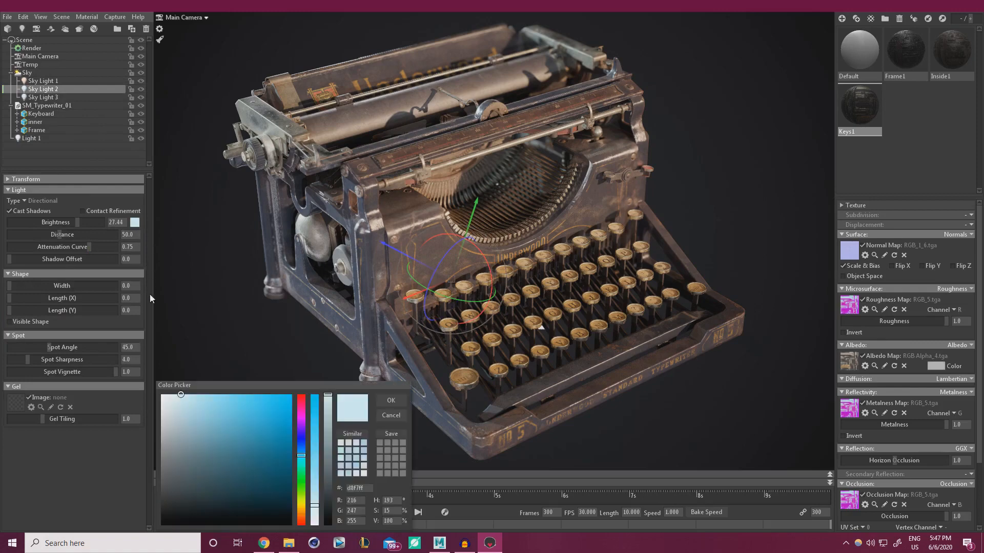
{"action": "left_click_drag", "start_coordinate": [316, 501], "coordinate": [315, 503]}
{"action": "left_click", "coordinate": [391, 402]}
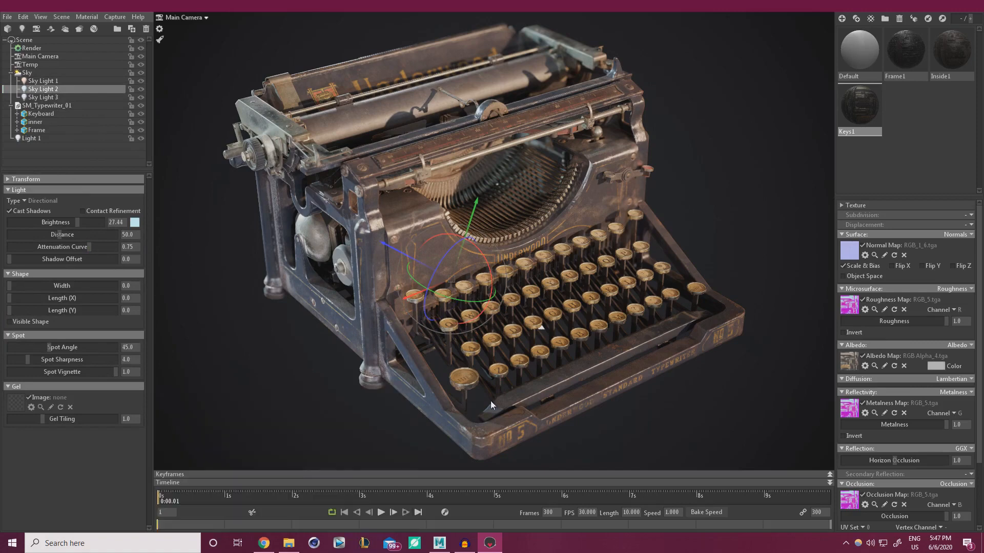
Lower the Main Camera's far blur to 18
{"action": "left_click", "coordinate": [738, 246]}
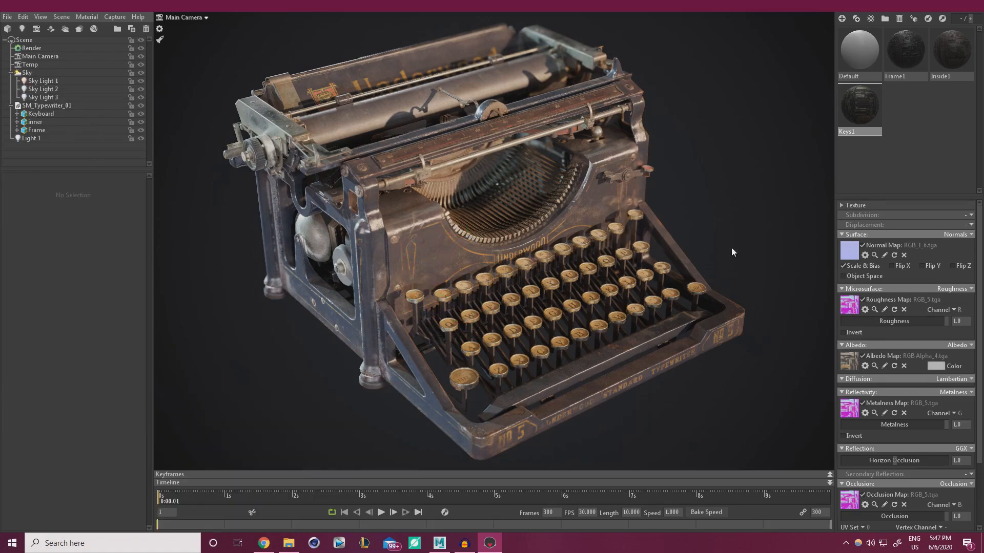
{"action": "left_click", "coordinate": [38, 57]}
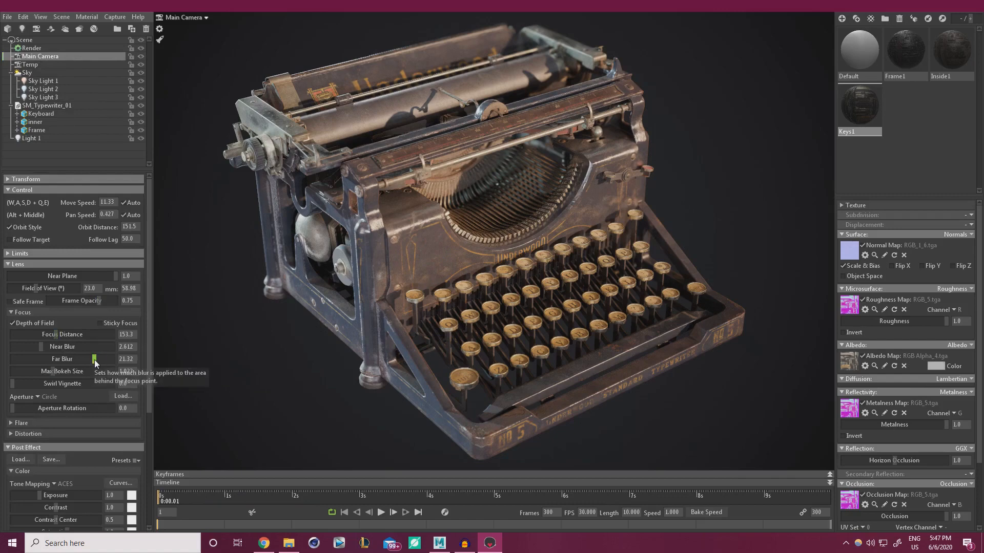
{"action": "left_click_drag", "start_coordinate": [94, 359], "coordinate": [88, 359]}
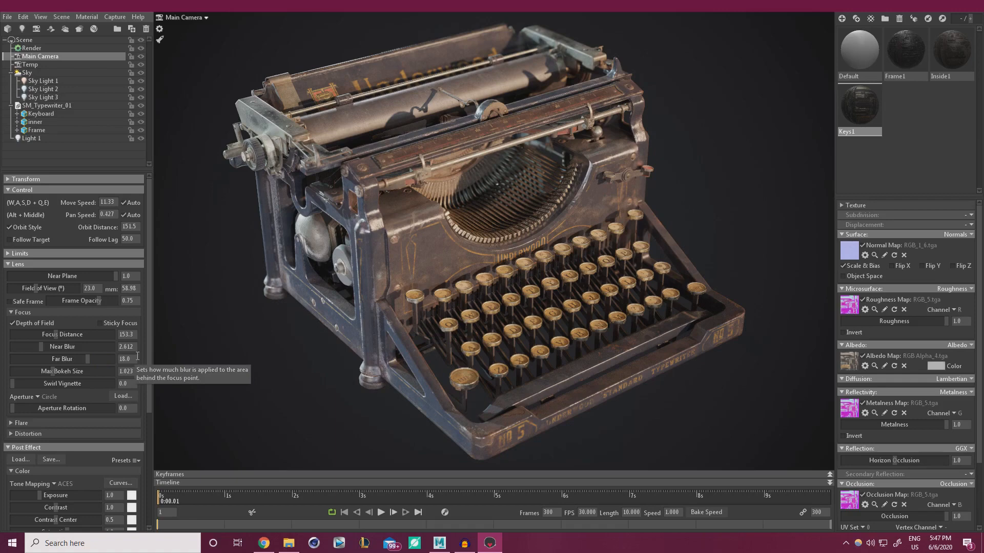
Set capture settings to 100x image sampling with transparency at 3840 x 2160
{"action": "left_click", "coordinate": [62, 19]}
{"action": "left_click", "coordinate": [120, 19]}
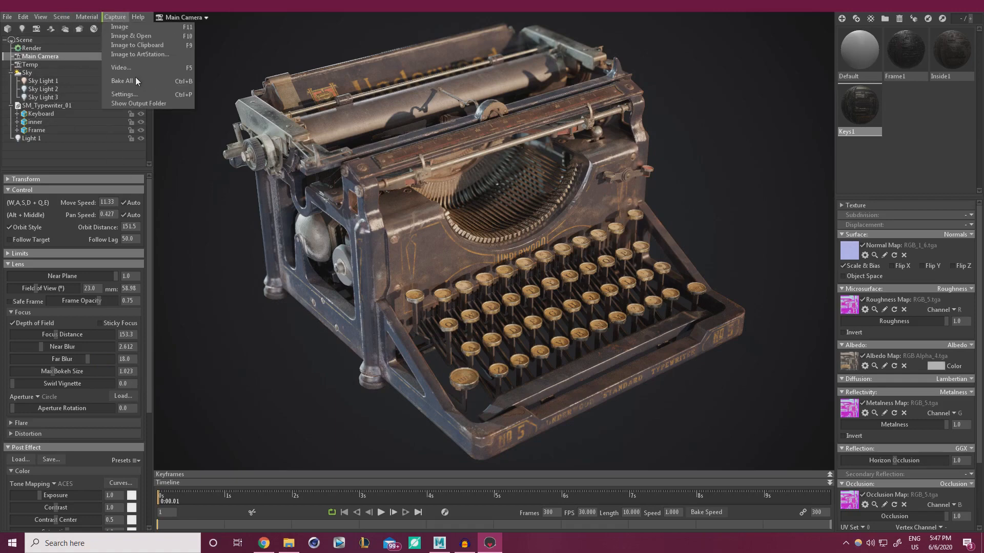
{"action": "left_click", "coordinate": [126, 94]}
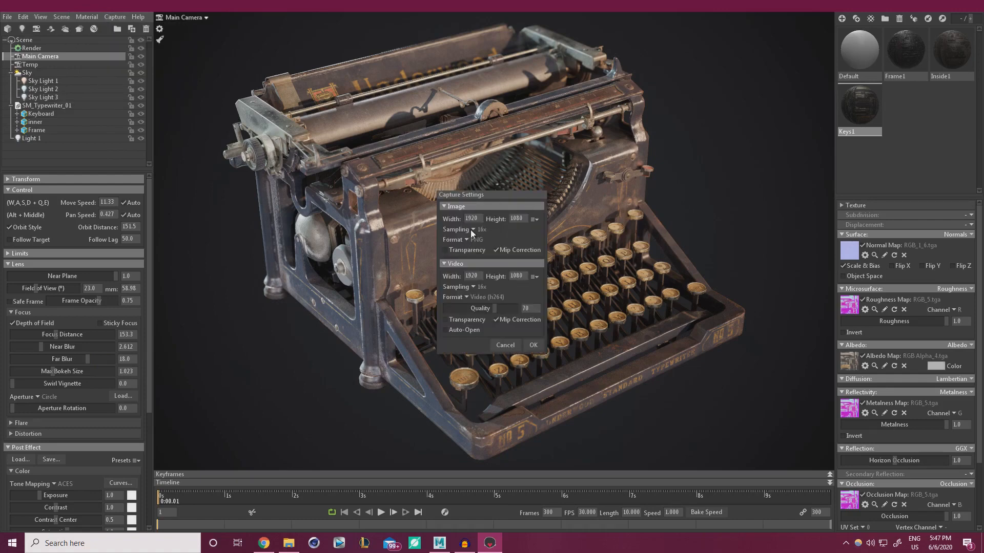
{"action": "mouse_move", "coordinate": [472, 228]}
{"action": "left_click", "coordinate": [471, 229]}
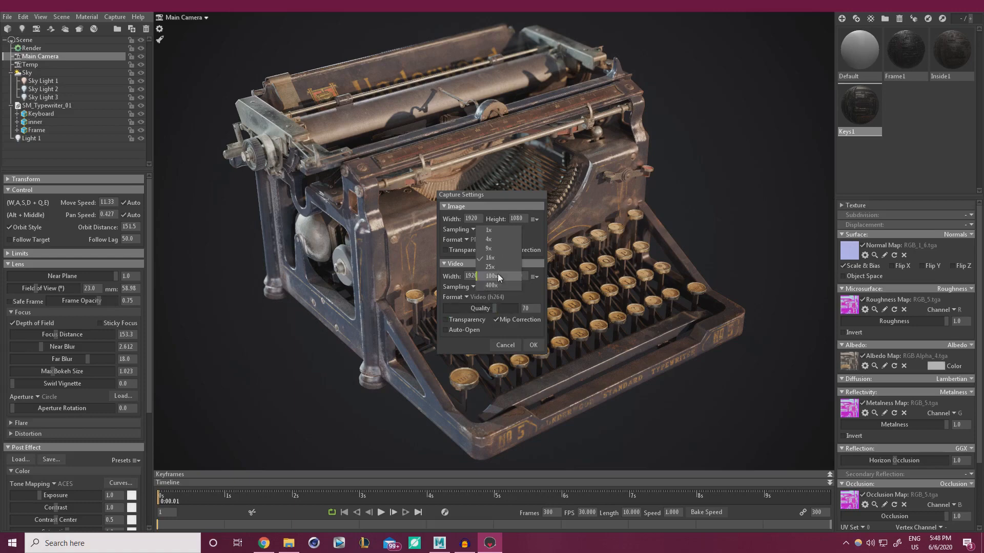
{"action": "left_click", "coordinate": [497, 275]}
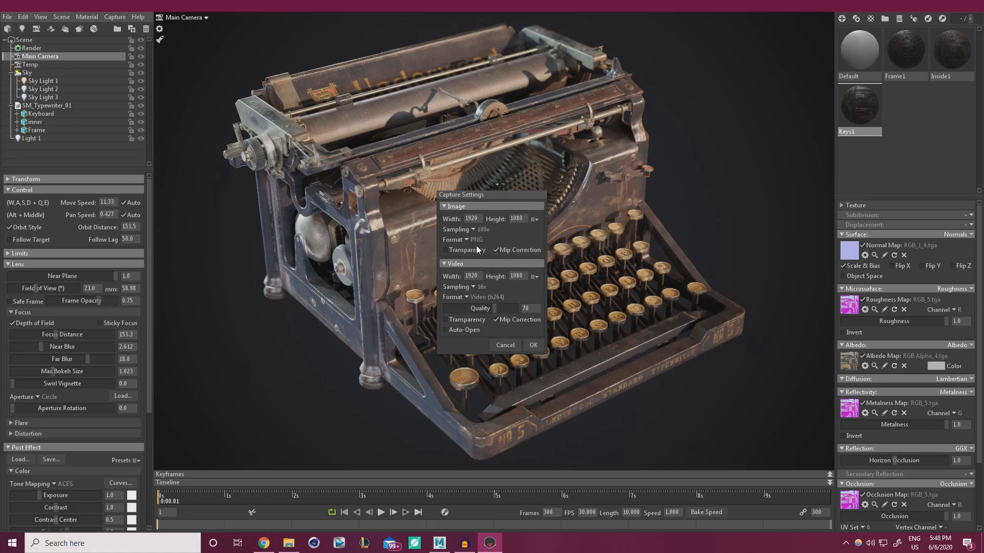
{"action": "left_click", "coordinate": [444, 251]}
{"action": "left_click", "coordinate": [534, 219]}
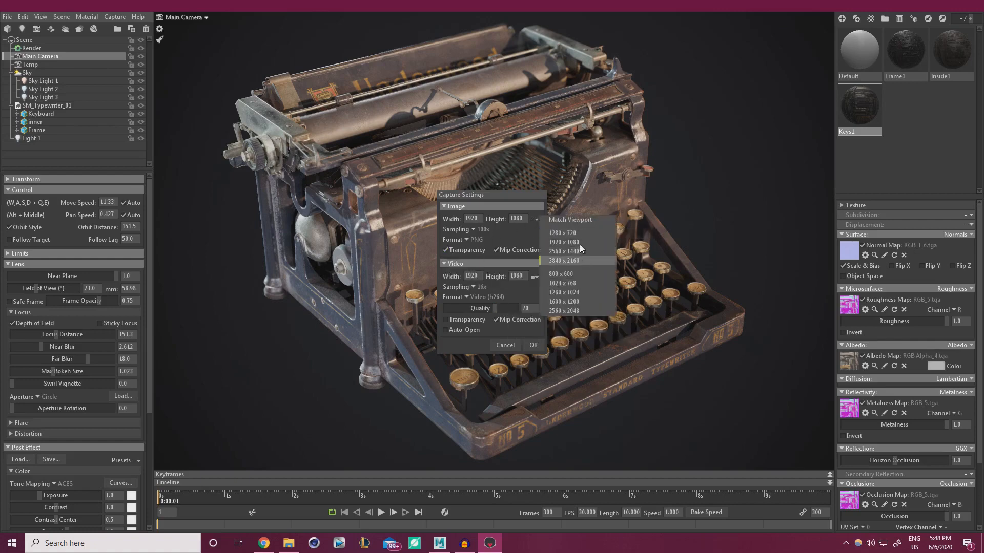
{"action": "left_click", "coordinate": [558, 261]}
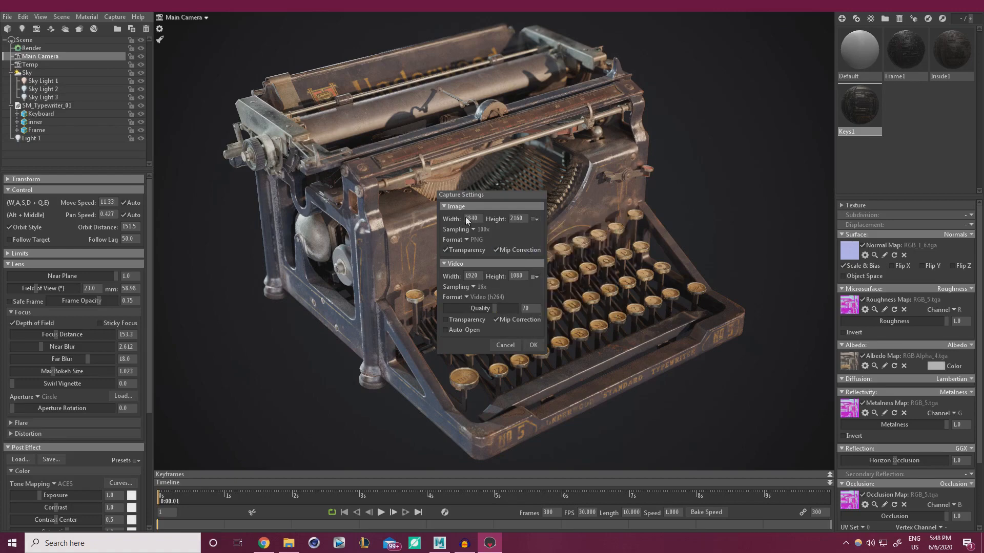
{"action": "left_click", "coordinate": [533, 345]}
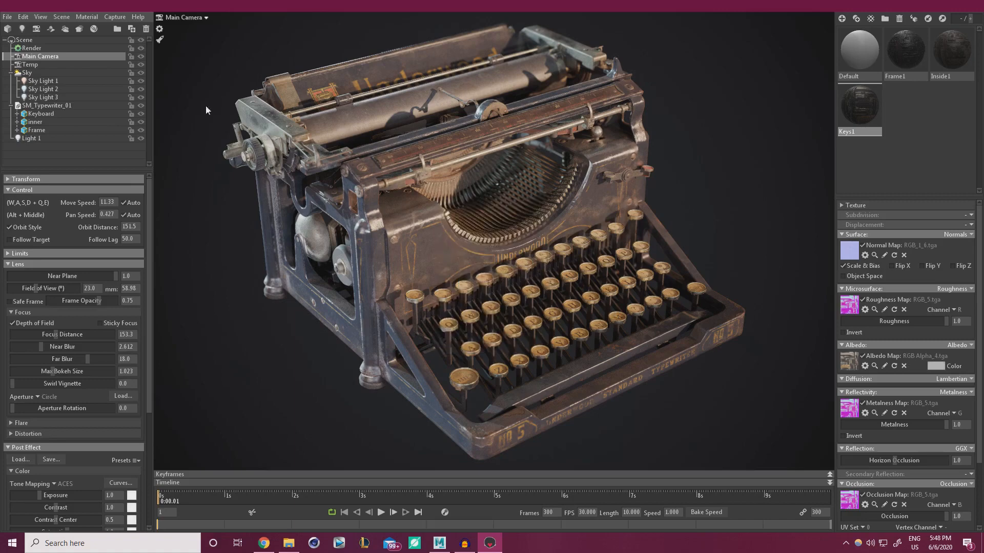
Capture an image of the typewriter from the current view
{"action": "left_click", "coordinate": [117, 17]}
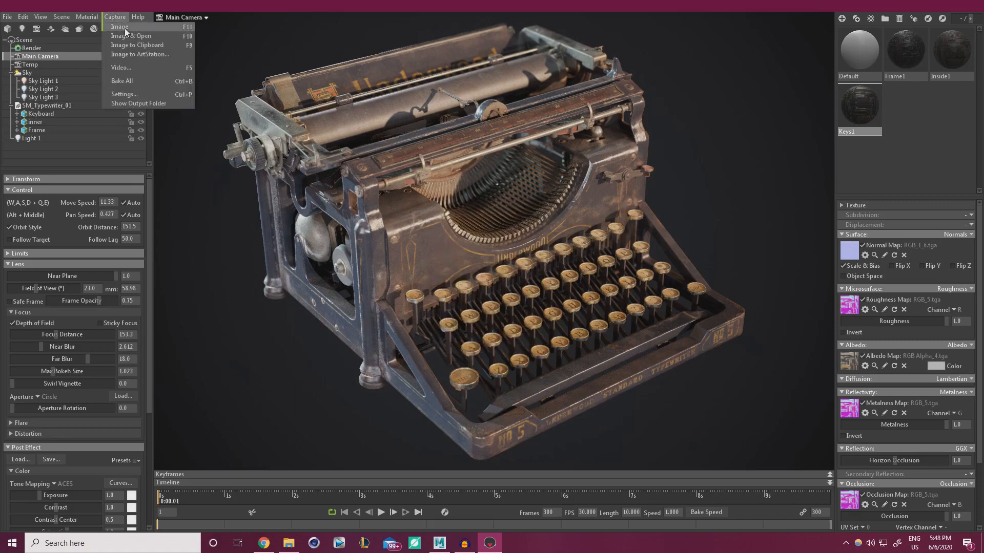
{"action": "left_click", "coordinate": [131, 28]}
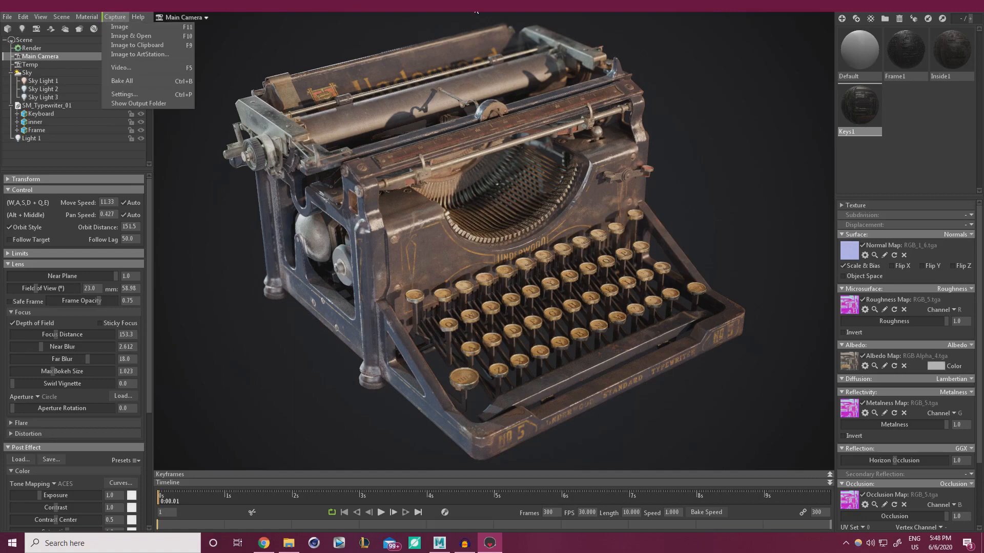
{"action": "left_click", "coordinate": [118, 16]}
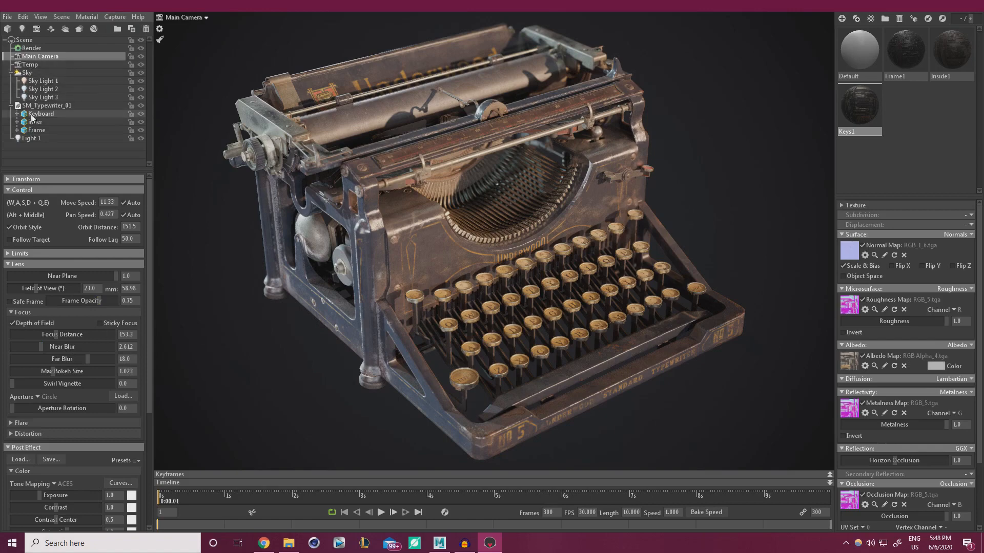
Change the backdrop colour to a light, warm off-white
{"action": "left_click", "coordinate": [31, 73]}
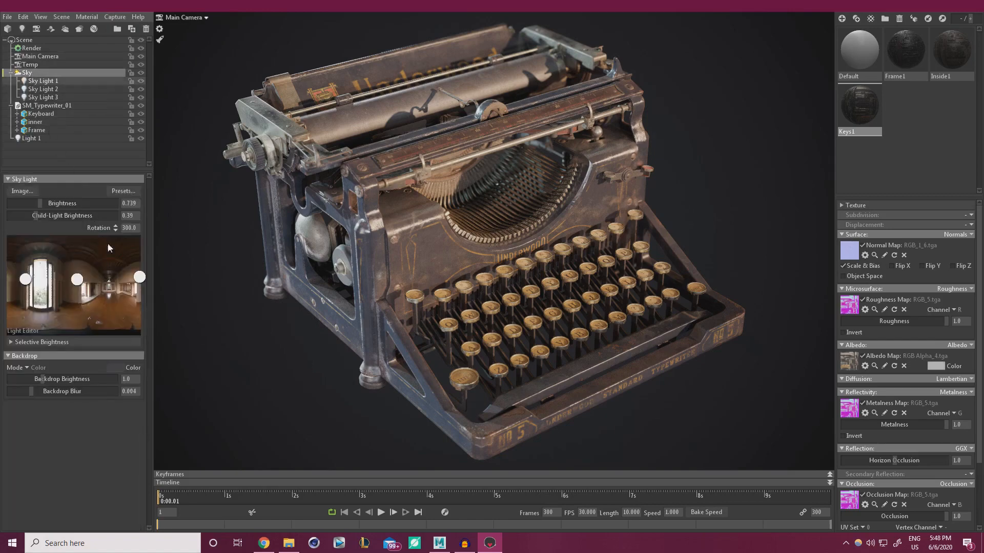
{"action": "left_click", "coordinate": [119, 368]}
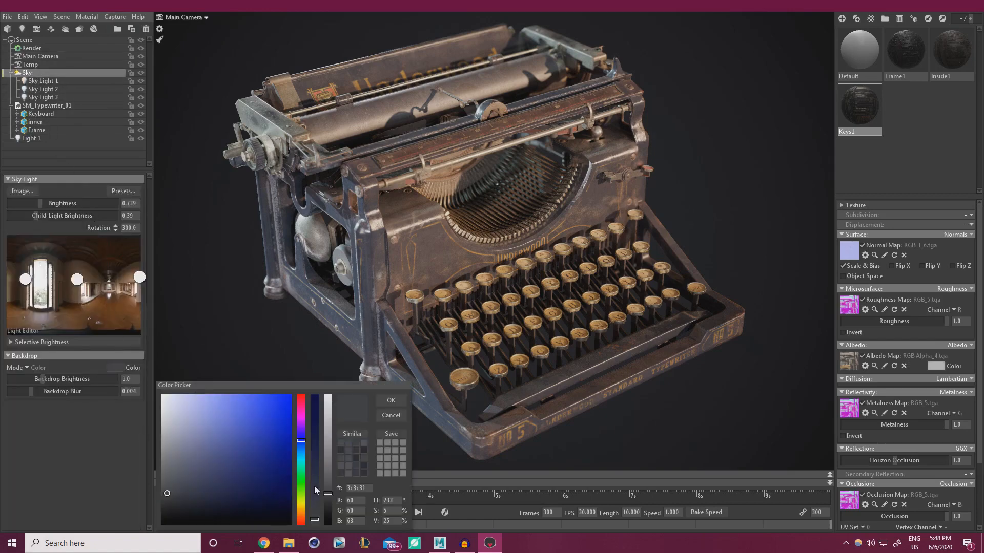
{"action": "left_click", "coordinate": [328, 415]}
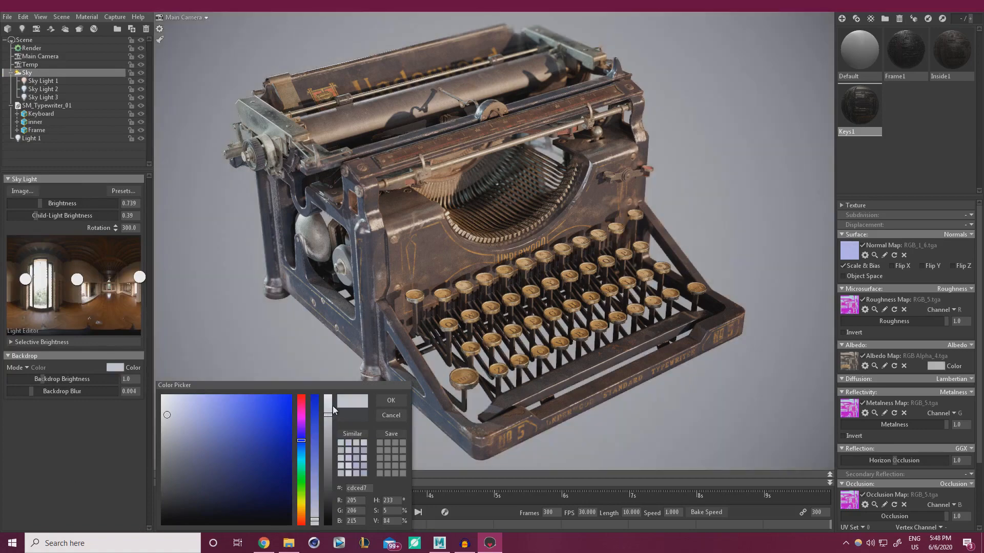
{"action": "left_click", "coordinate": [331, 401]}
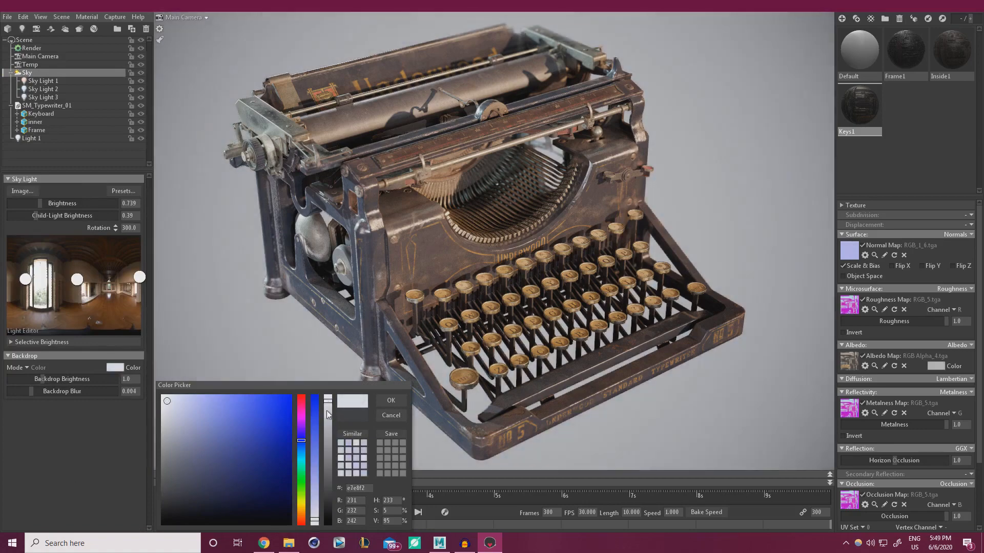
{"action": "left_click", "coordinate": [300, 512]}
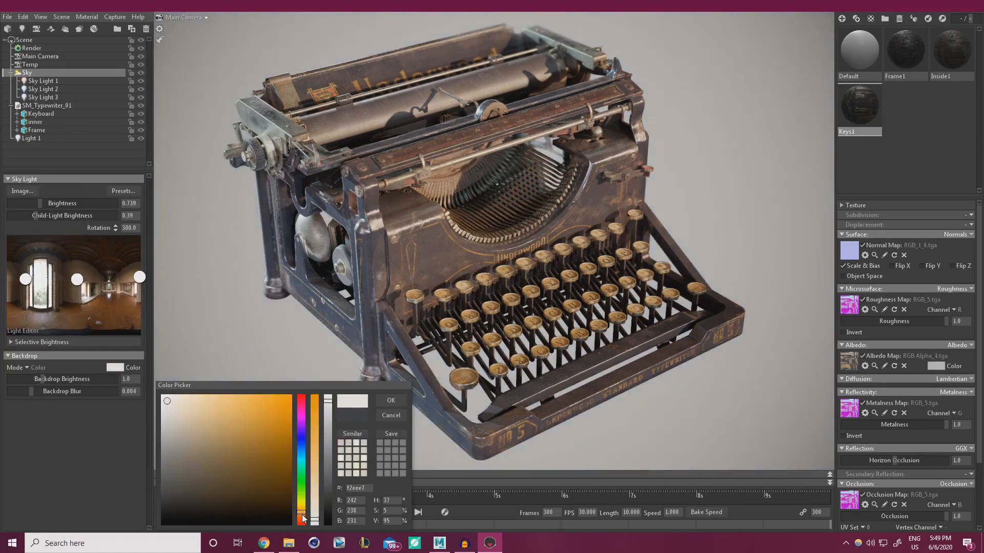
{"action": "left_click", "coordinate": [315, 518]}
{"action": "left_click", "coordinate": [391, 401]}
Lower the Main Camera's vignette strength from 0.915 to 0.173
{"action": "left_click", "coordinate": [29, 48]}
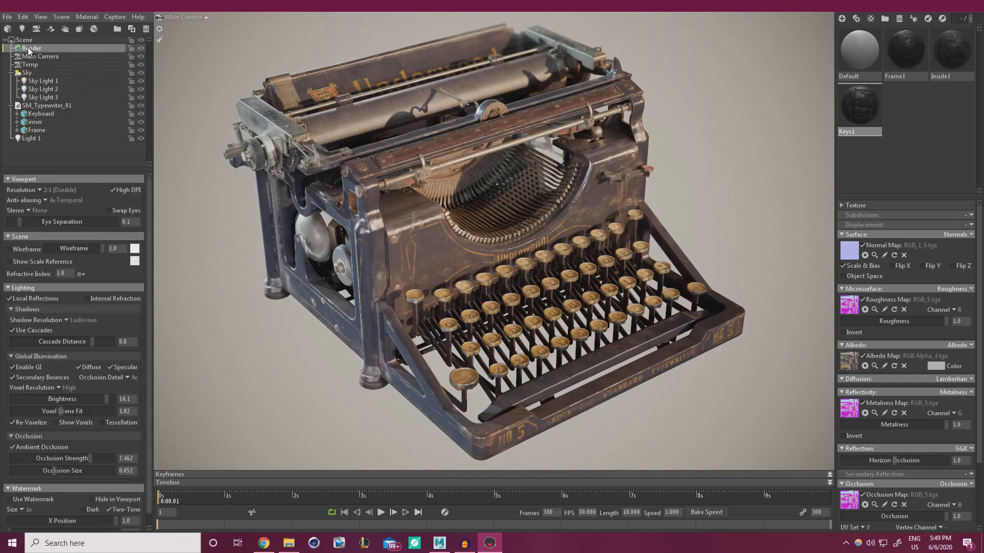
{"action": "left_click", "coordinate": [34, 56]}
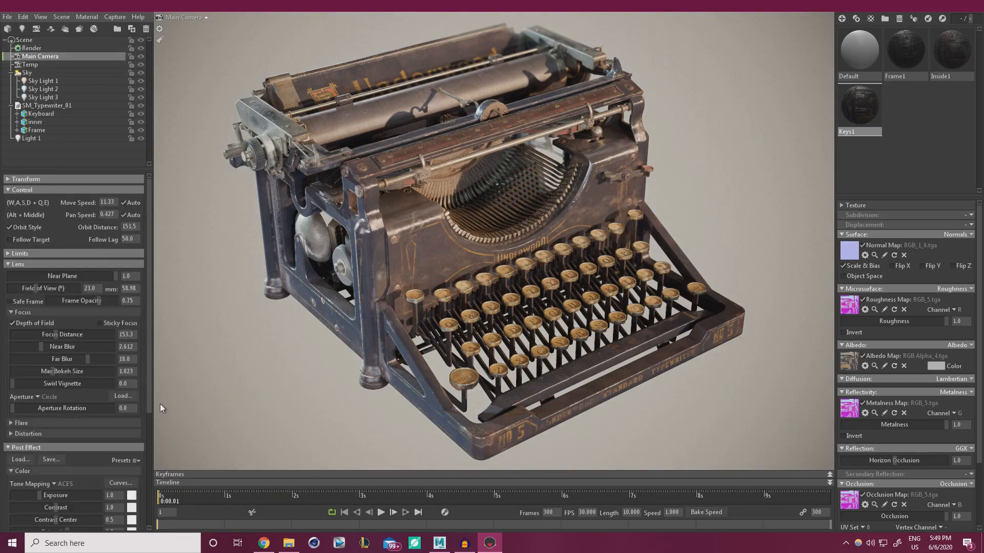
{"action": "scroll", "coordinate": [145, 403], "scroll_direction": "down", "scroll_amount": 5}
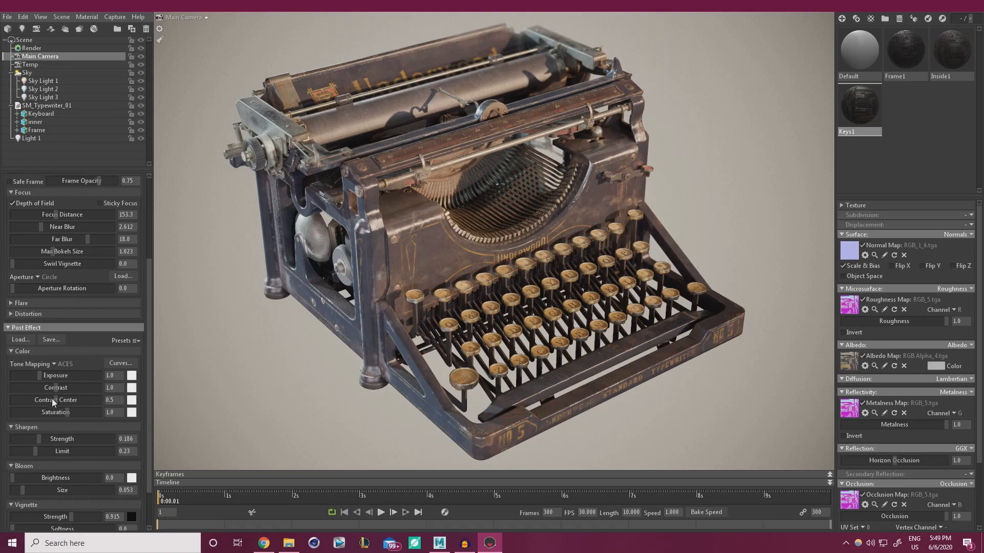
{"action": "left_click_drag", "start_coordinate": [42, 515], "coordinate": [37, 517]}
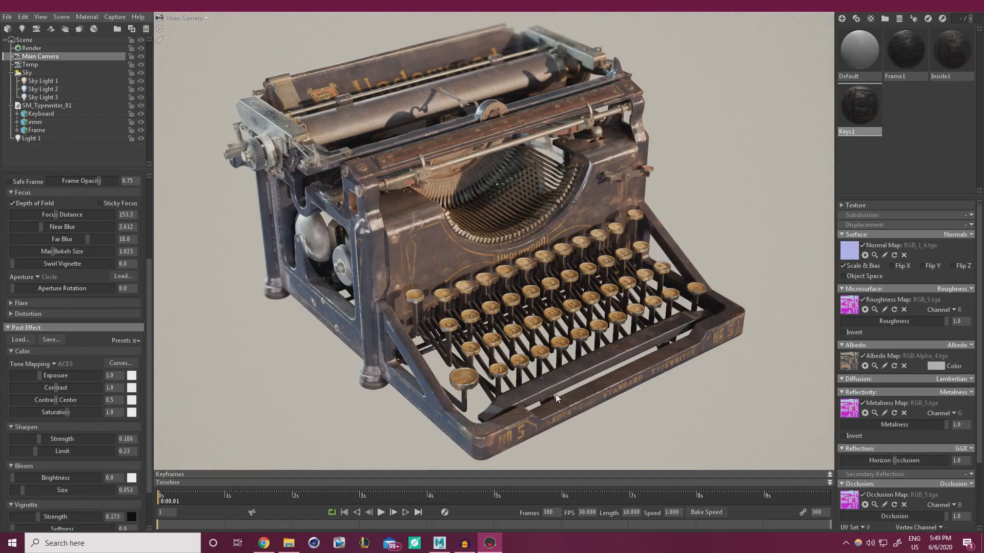
{"action": "left_click", "coordinate": [581, 304]}
{"action": "mouse_move", "coordinate": [581, 305]}
{"action": "left_mouse_down"}
{"action": "mouse_move", "coordinate": [598, 272]}
{"action": "mouse_move", "coordinate": [587, 286]}
{"action": "left_mouse_up"}
{"action": "key", "text": "ctrl+z"}
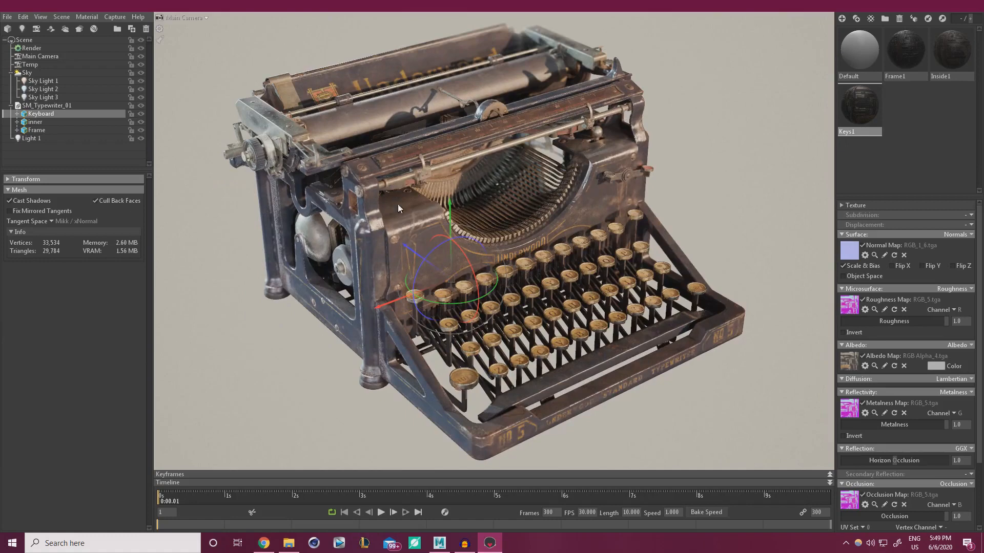
{"action": "left_click", "coordinate": [156, 264]}
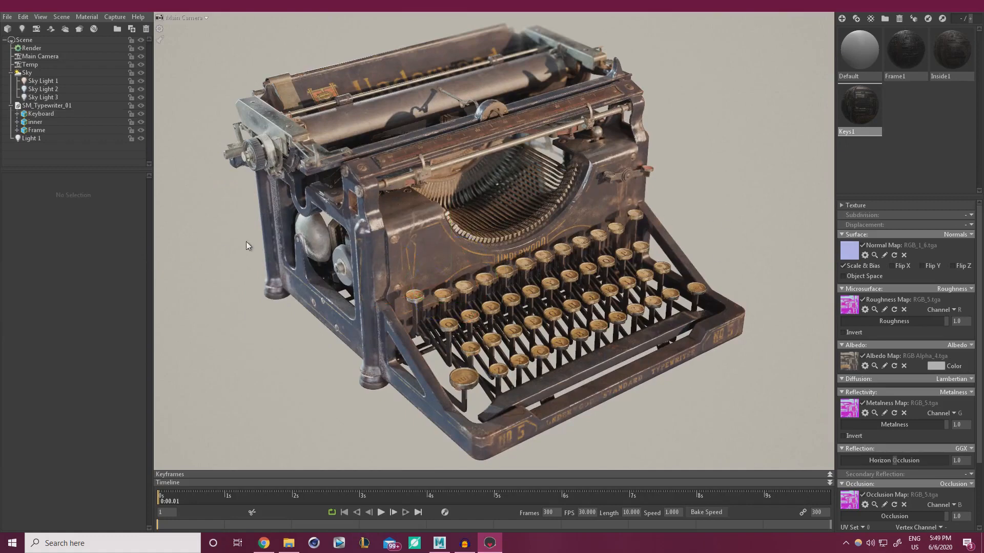
Set the backdrop colour to a dark grey
{"action": "left_click", "coordinate": [27, 73]}
{"action": "left_click", "coordinate": [115, 367]}
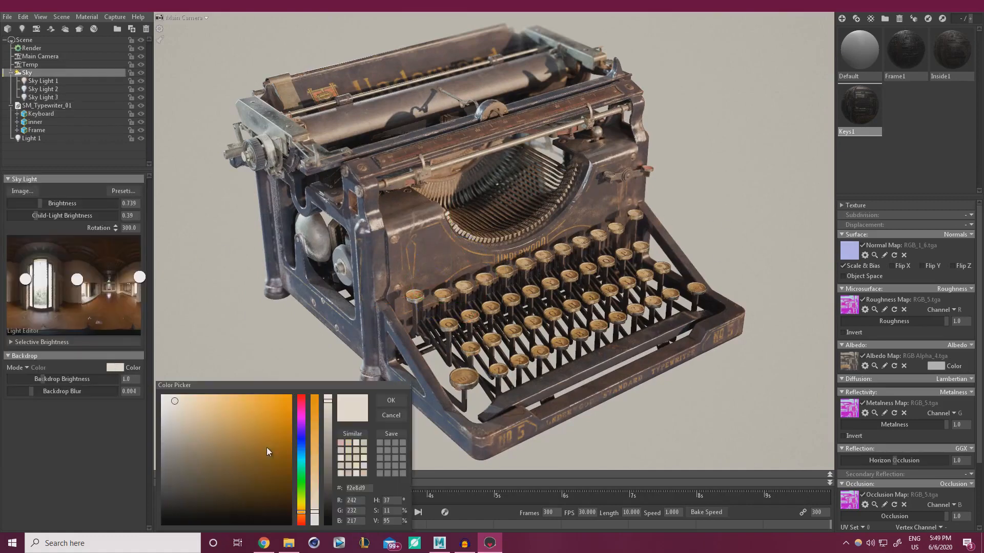
{"action": "left_click", "coordinate": [328, 513]}
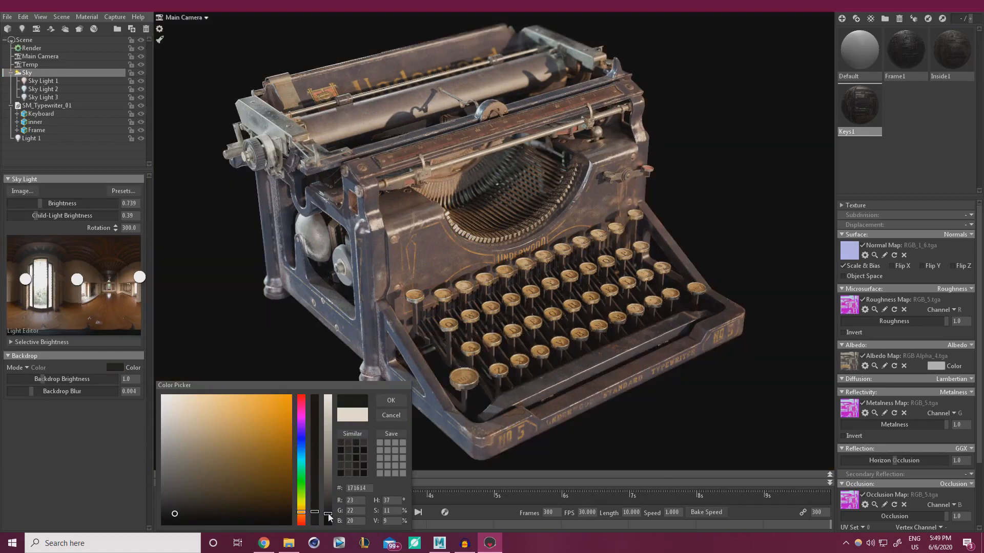
{"action": "left_click", "coordinate": [328, 498]}
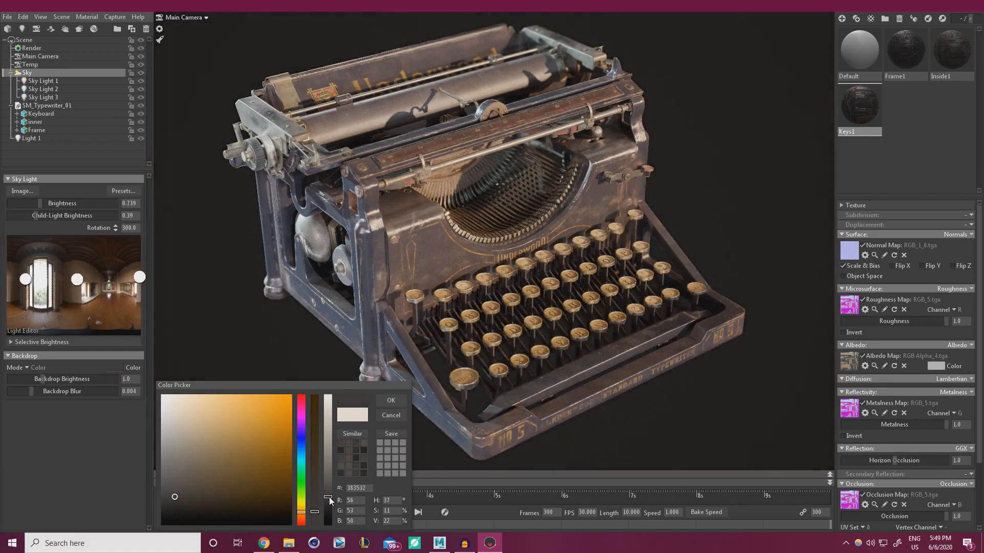
{"action": "left_click", "coordinate": [388, 393]}
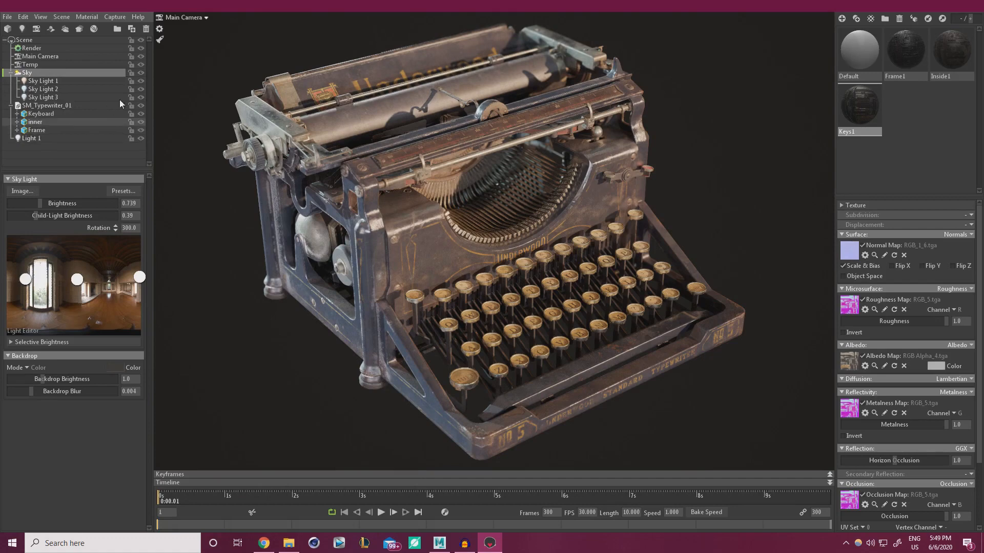
Toggle Sky Lights 3 and 2 to compare lighting, then set Sky Light 2's brightness to 19.56
{"action": "left_click", "coordinate": [141, 97]}
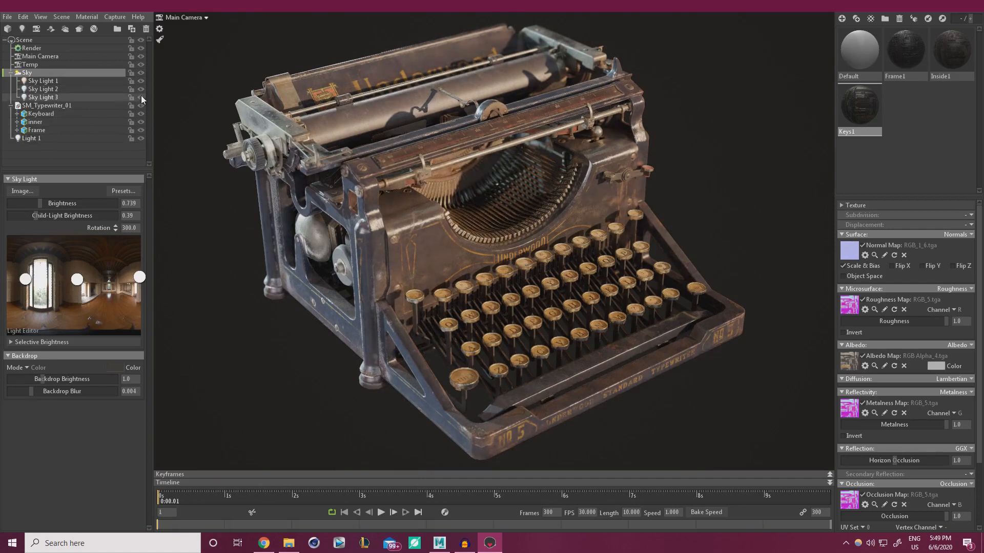
{"action": "left_click", "coordinate": [140, 90]}
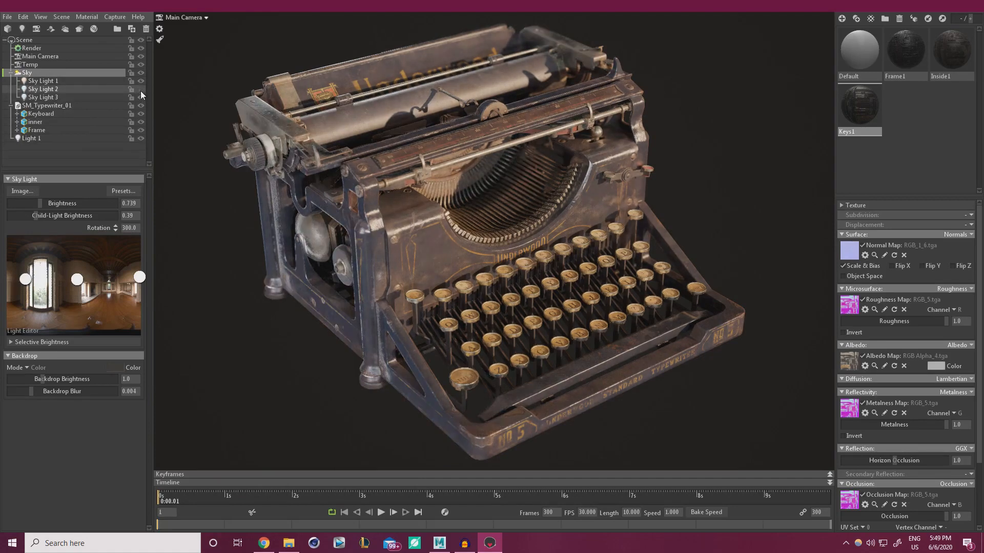
{"action": "left_click", "coordinate": [141, 90]}
{"action": "left_click", "coordinate": [39, 88]}
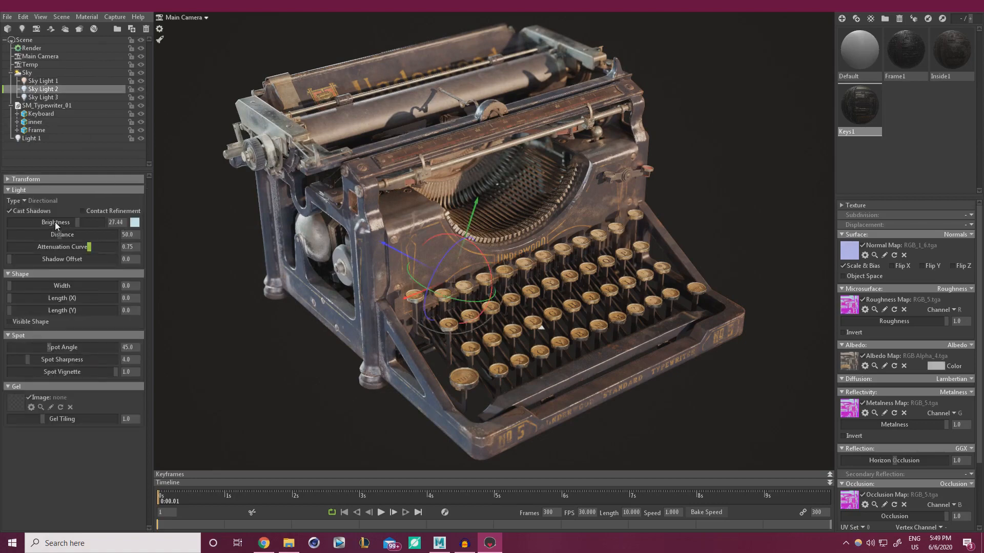
{"action": "left_click_drag", "start_coordinate": [66, 223], "coordinate": [73, 224]}
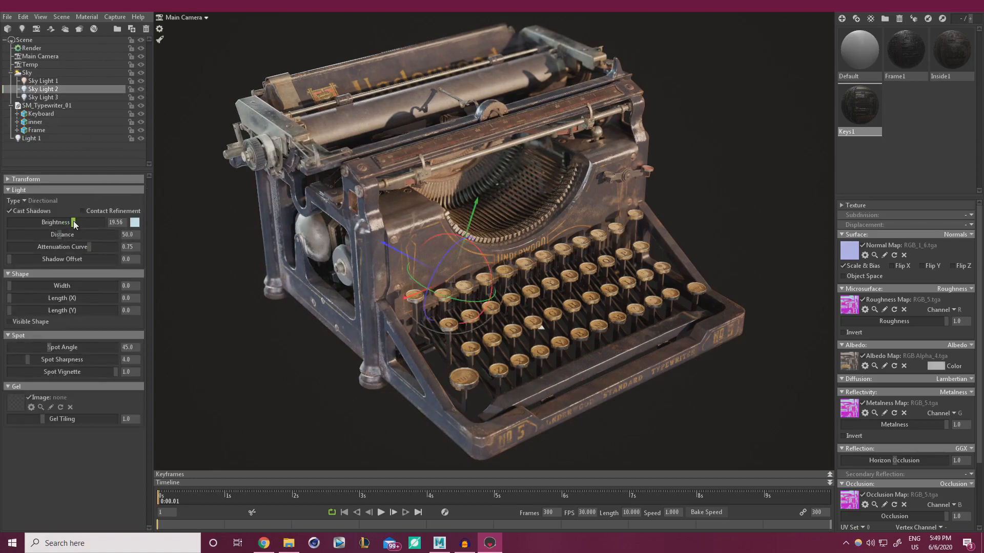
{"action": "left_click", "coordinate": [45, 80]}
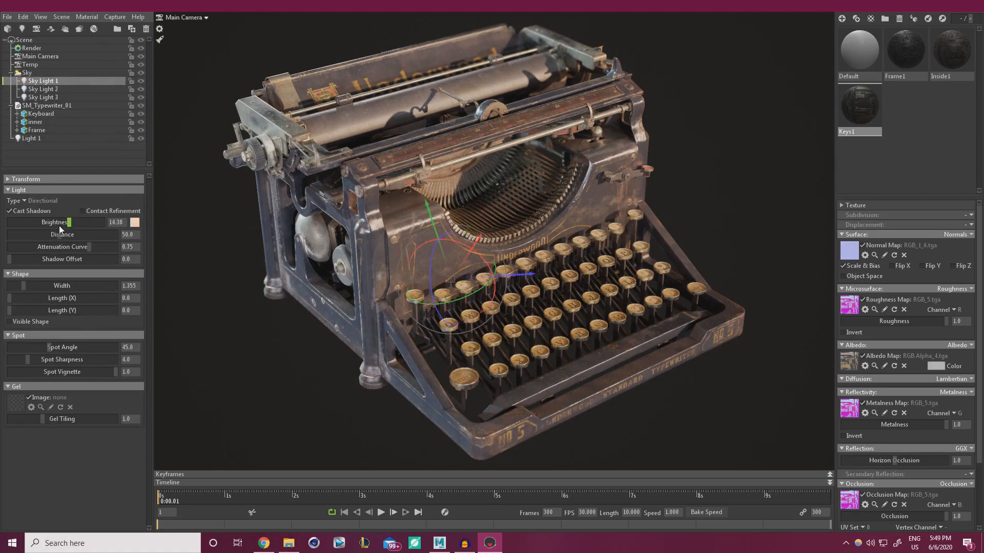
Set Sky Light 1 brightness to 14.05, widen its shape to 3.295, and slightly reframe the camera
{"action": "left_click_drag", "start_coordinate": [62, 224], "coordinate": [68, 222]}
{"action": "mouse_move", "coordinate": [460, 300]}
{"action": "left_mouse_down"}
{"action": "mouse_move", "coordinate": [469, 297]}
{"action": "mouse_move", "coordinate": [444, 303]}
{"action": "left_mouse_up"}
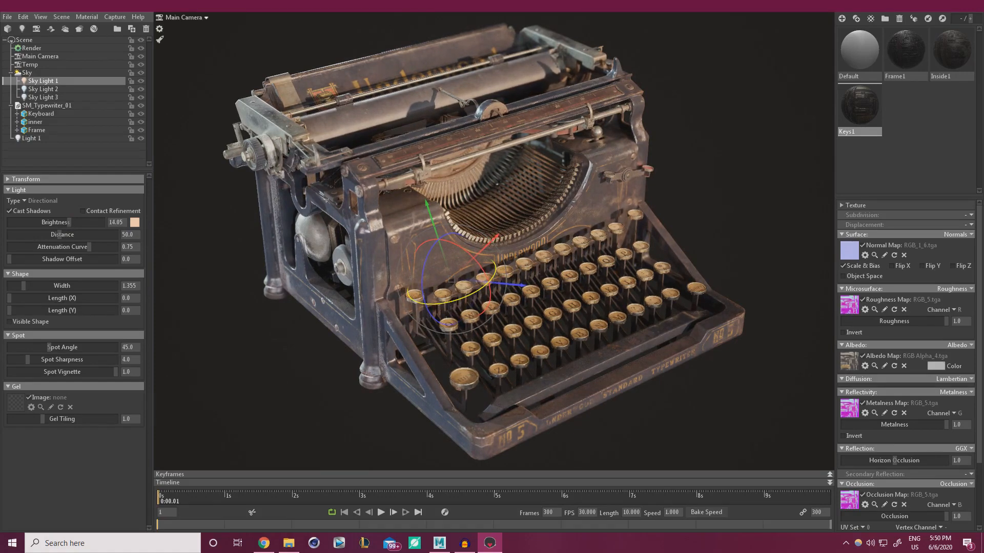
{"action": "left_click", "coordinate": [672, 235]}
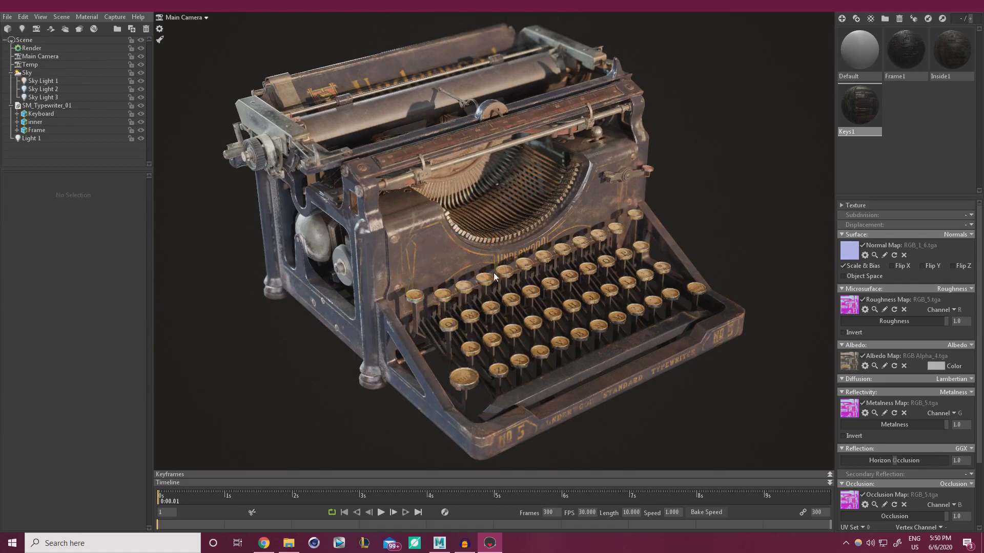
{"action": "left_click", "coordinate": [43, 81]}
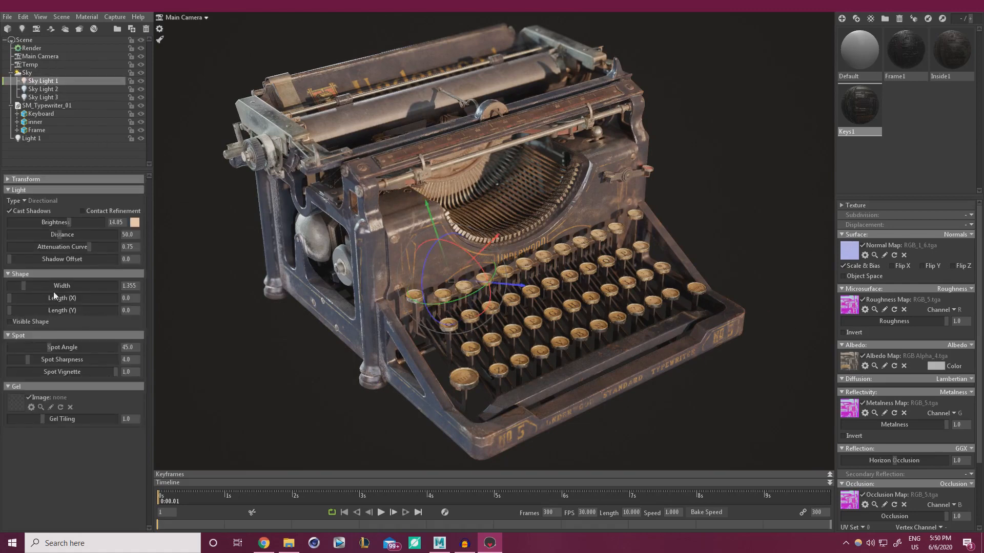
{"action": "mouse_move", "coordinate": [26, 285]}
{"action": "left_mouse_down"}
{"action": "mouse_move", "coordinate": [14, 285]}
{"action": "mouse_move", "coordinate": [31, 293]}
{"action": "left_mouse_up"}
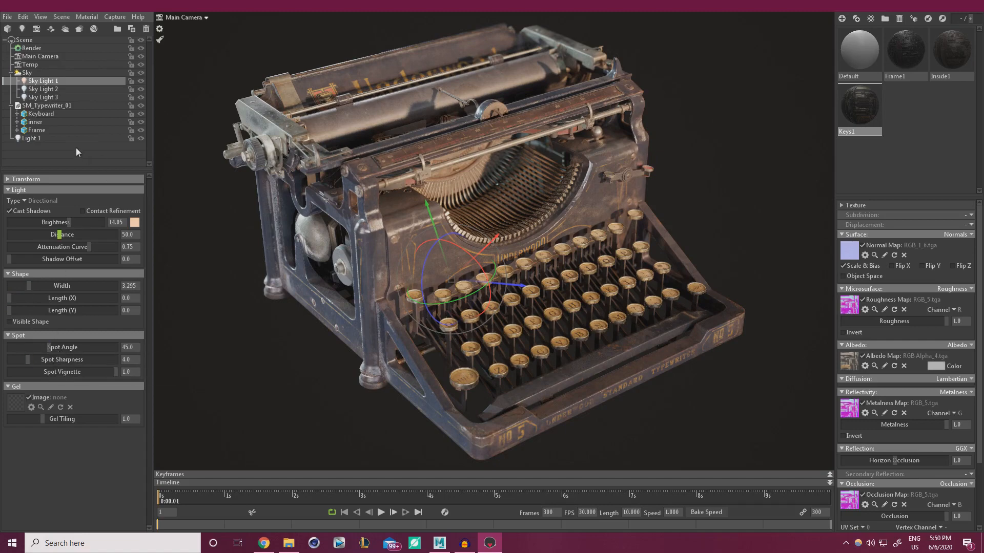
{"action": "left_click", "coordinate": [248, 366]}
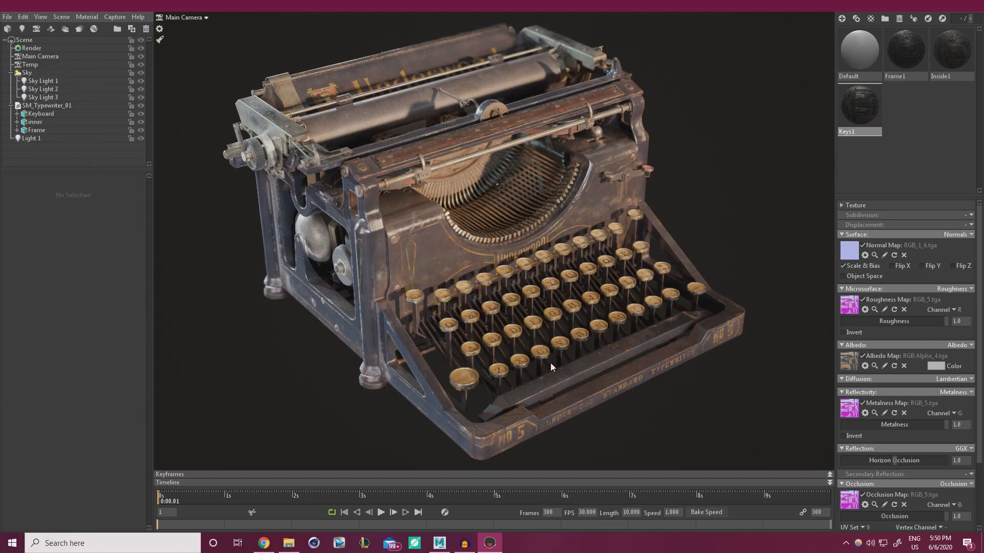
{"action": "left_click_drag", "start_coordinate": [594, 373], "coordinate": [606, 379]}
{"action": "middle_click_drag", "start_coordinate": [607, 376], "coordinate": [608, 379]}
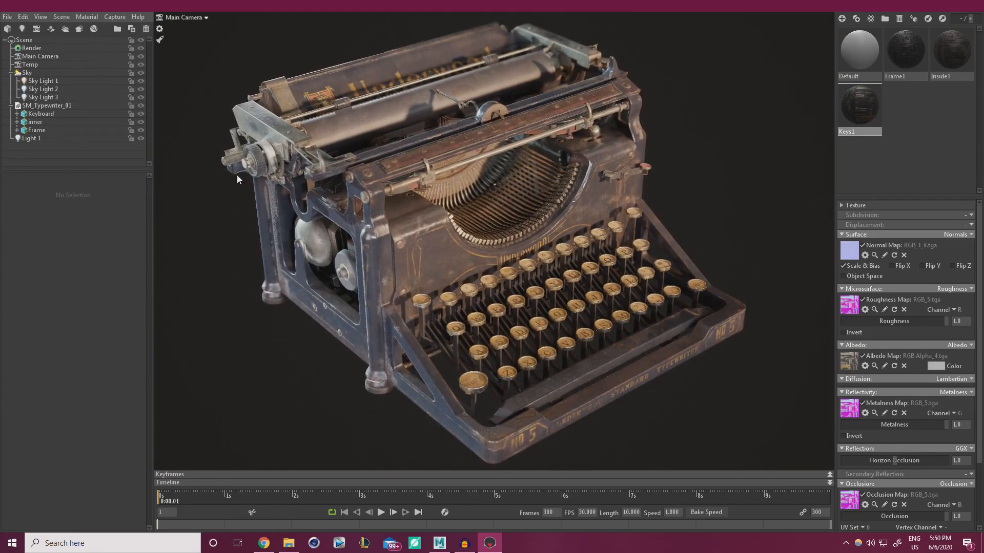
Render a still screenshot of the typewriter scene with Capture > Image
{"action": "left_click", "coordinate": [108, 15]}
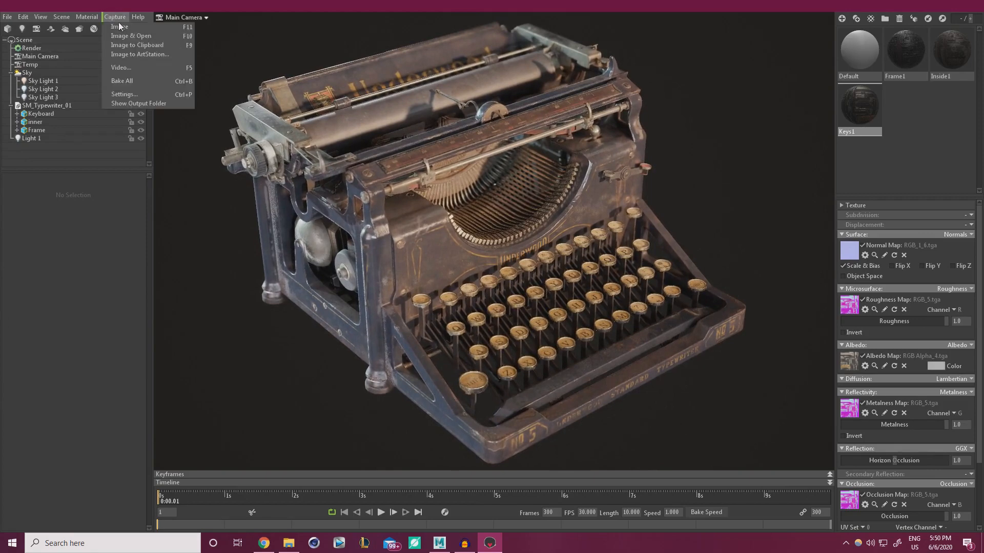
{"action": "left_click", "coordinate": [122, 26]}
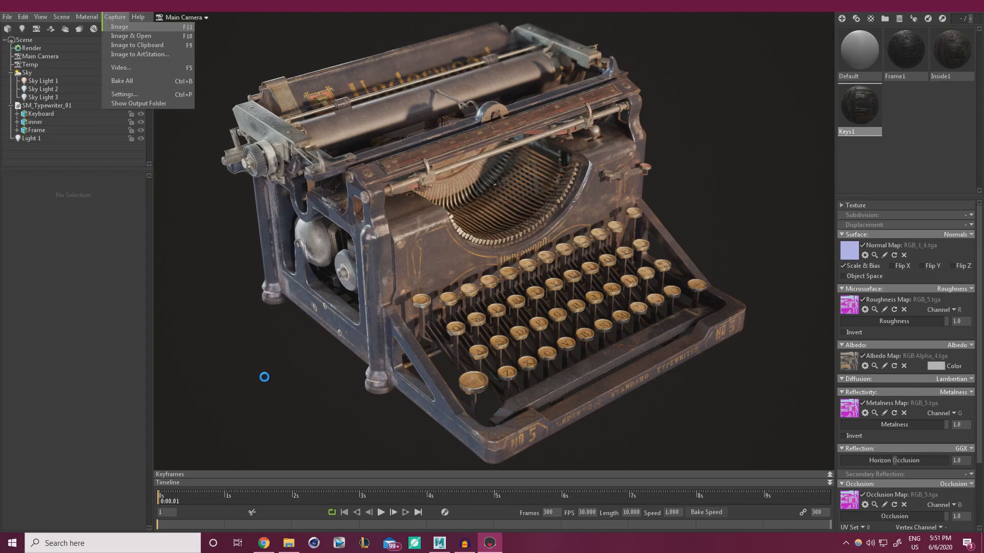
Save the scene and begin raising ambient occlusion strength in the Render settings
{"action": "left_click", "coordinate": [7, 17]}
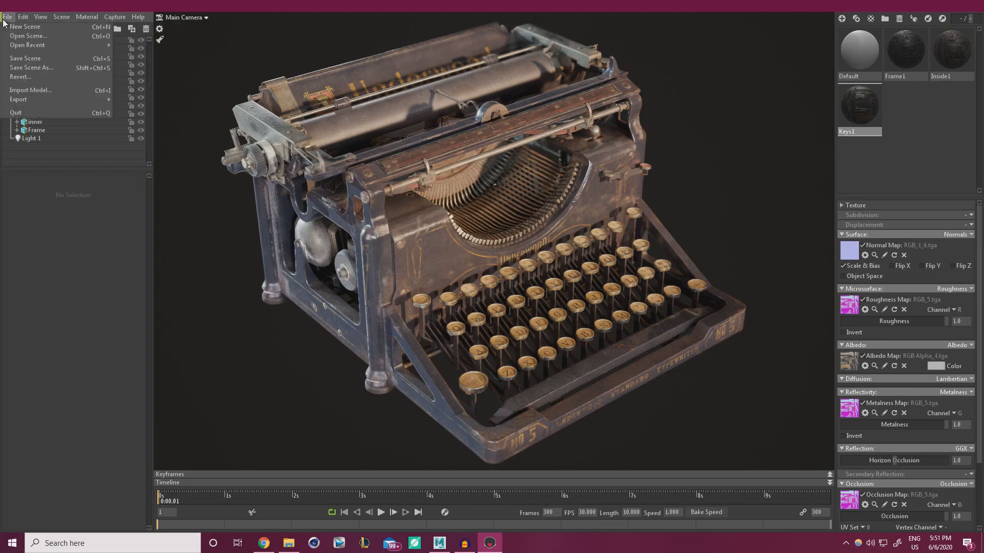
{"action": "left_click", "coordinate": [24, 59]}
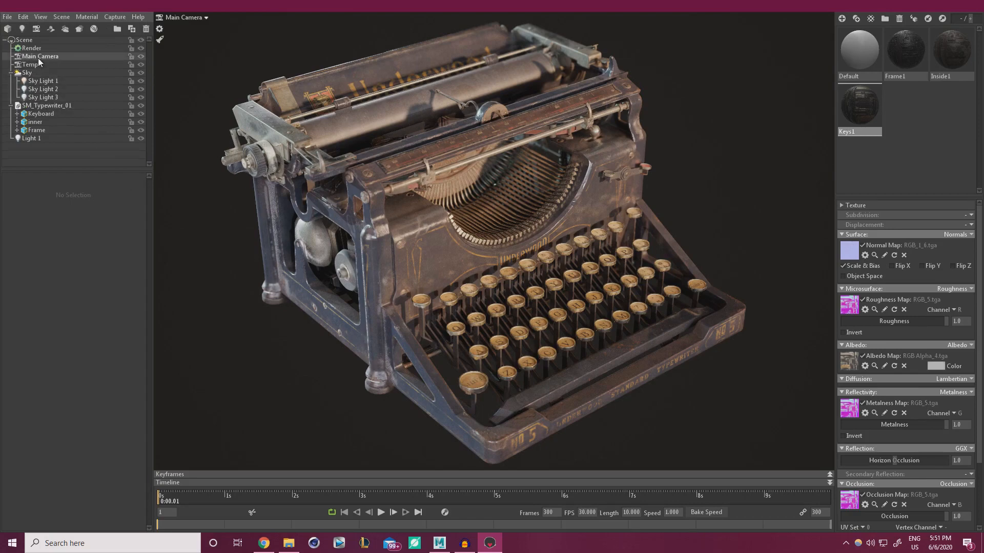
{"action": "left_click", "coordinate": [37, 49]}
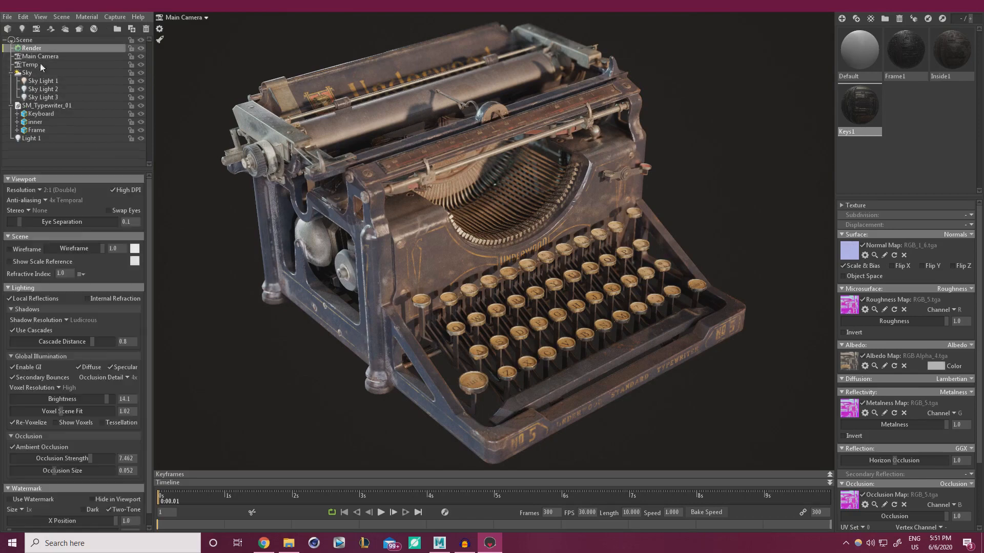
{"action": "left_click_drag", "start_coordinate": [91, 458], "coordinate": [112, 453]}
Set occlusion strength to 151.0 and size to 0.029, keeping GI brightness at 14.1
{"action": "type", "text": "50"}
{"action": "key", "text": "Return"}
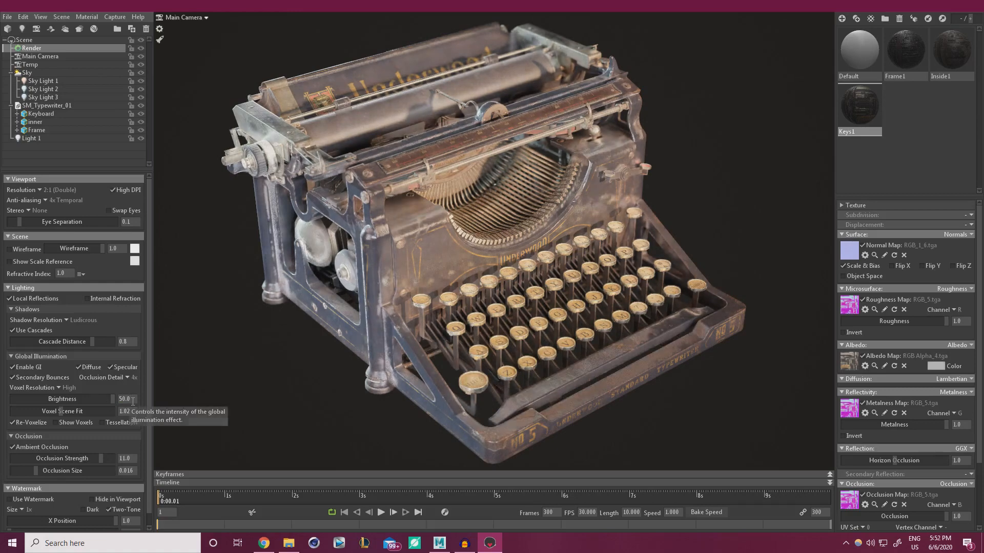
{"action": "key", "text": "ctrl+z"}
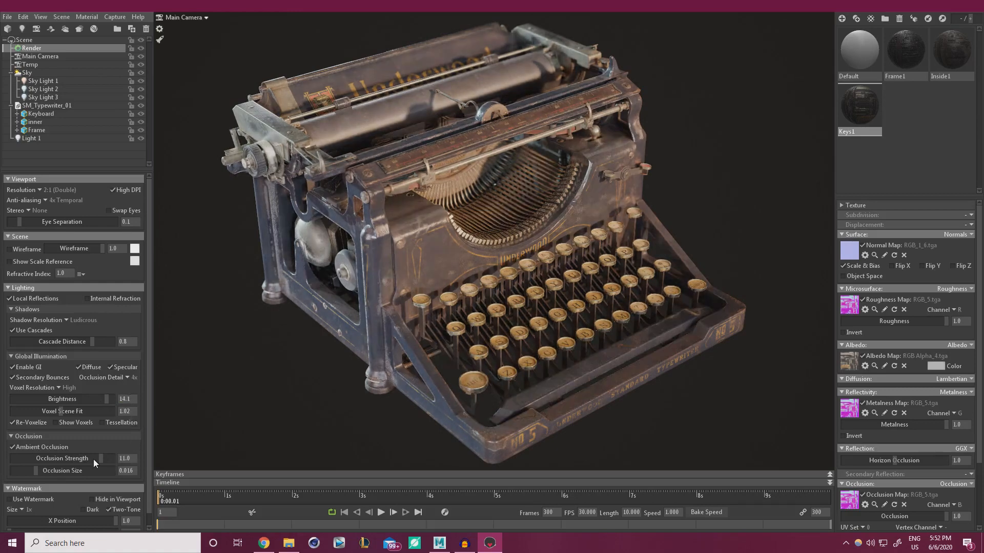
{"action": "type", "text": "5"}
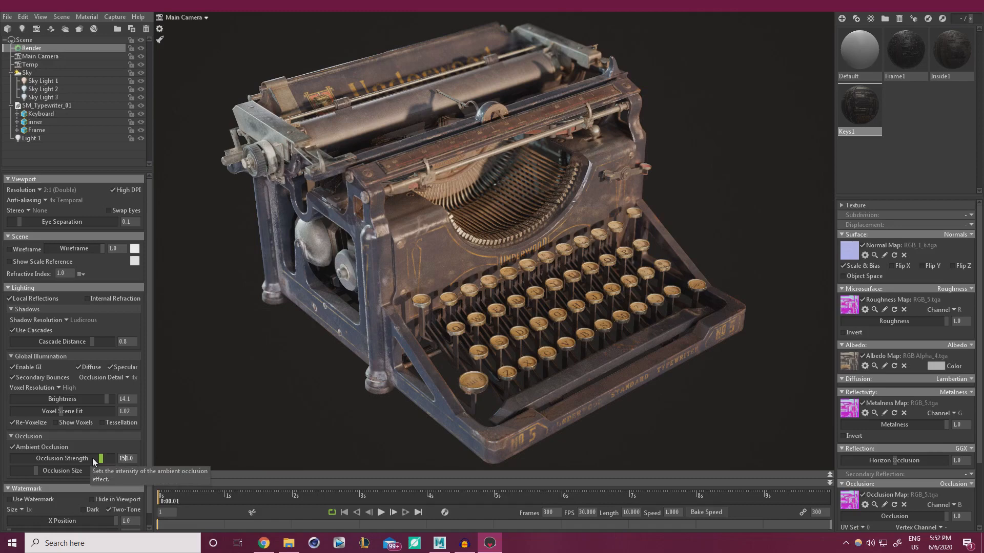
{"action": "key", "text": "Return"}
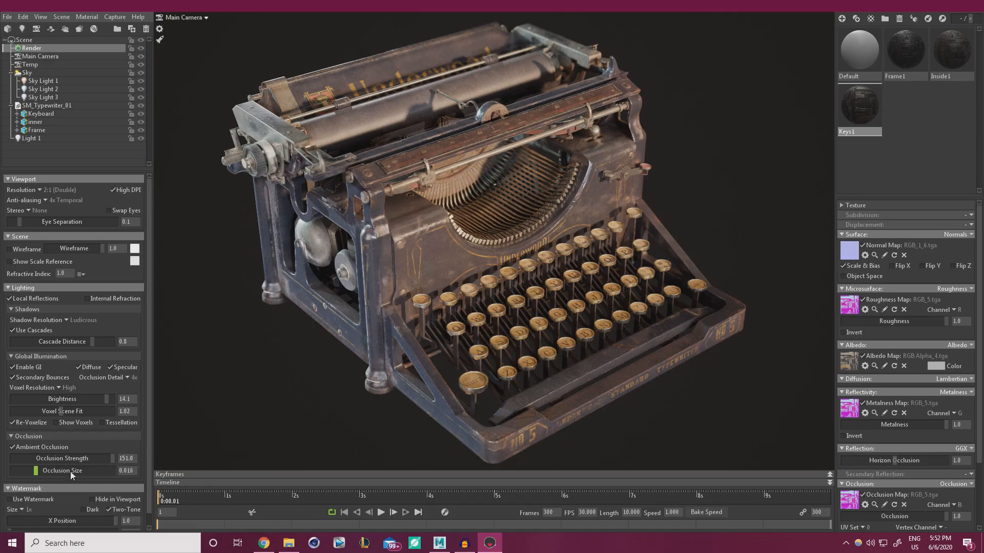
{"action": "mouse_move", "coordinate": [41, 471]}
{"action": "left_mouse_down"}
{"action": "mouse_move", "coordinate": [67, 471]}
{"action": "mouse_move", "coordinate": [23, 471]}
{"action": "mouse_move", "coordinate": [52, 471]}
{"action": "mouse_move", "coordinate": [43, 471]}
{"action": "left_mouse_up"}
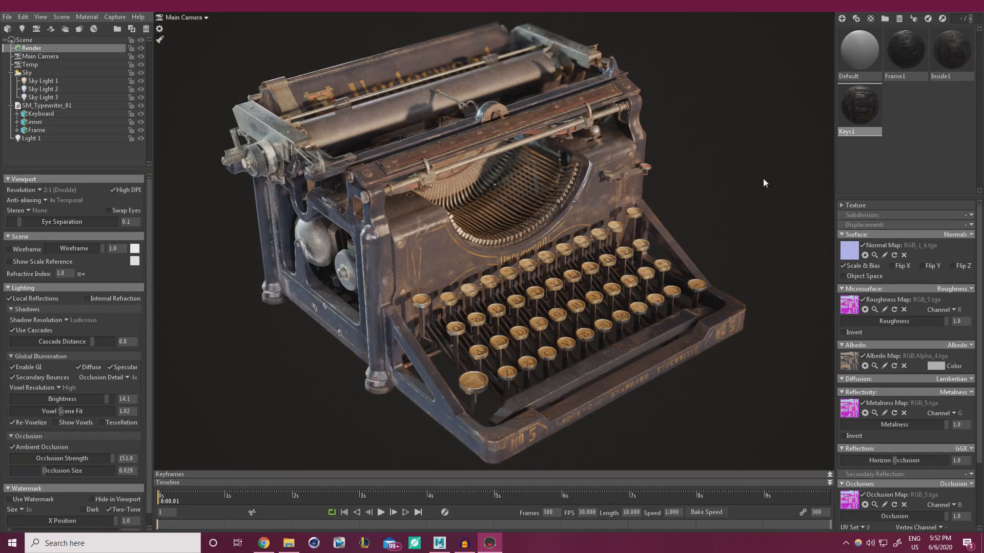
{"action": "left_click", "coordinate": [681, 203]}
Switch past Maya to the desktop and launch Photoshop CS6 from its shortcut
{"action": "key", "text": "alt+Tab"}
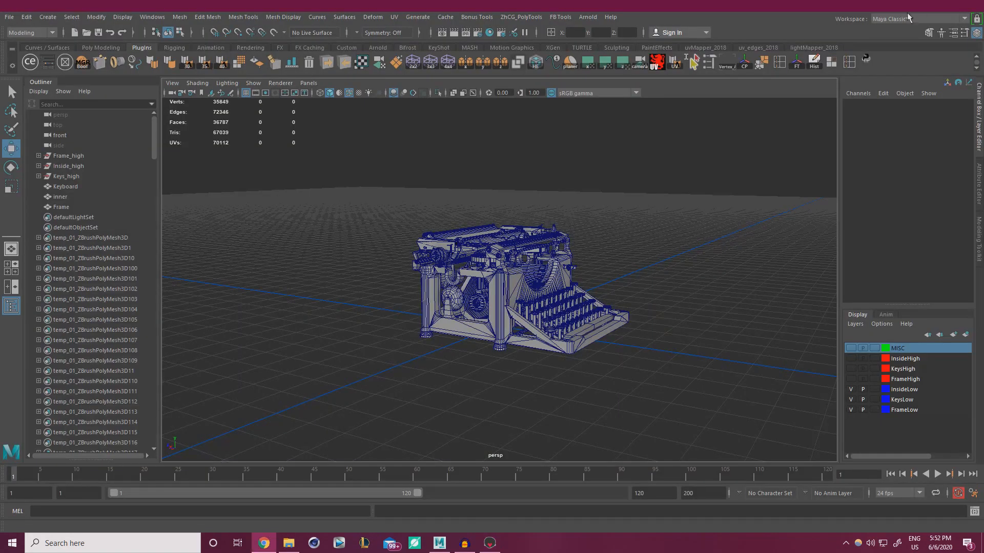
{"action": "key", "text": "super+d"}
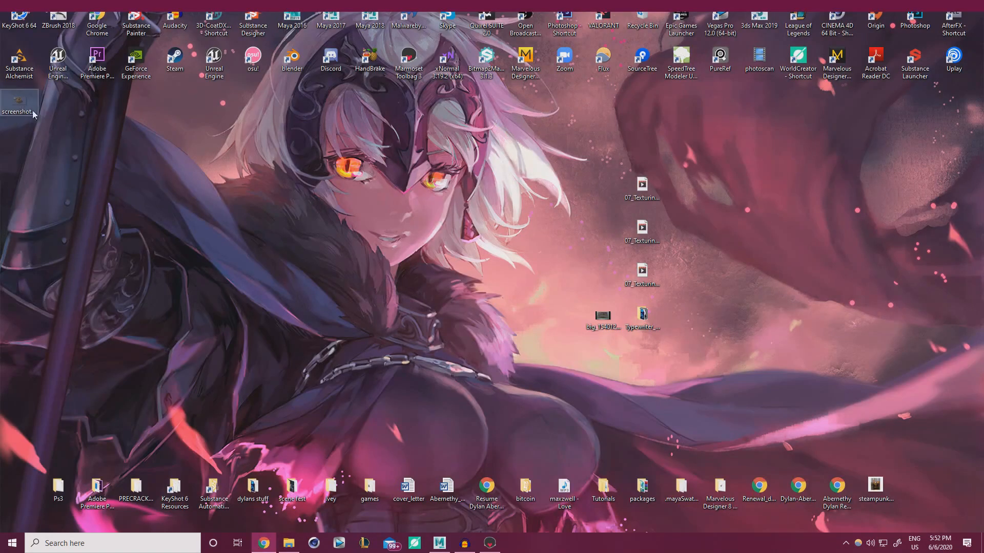
{"action": "left_click", "coordinate": [572, 13]}
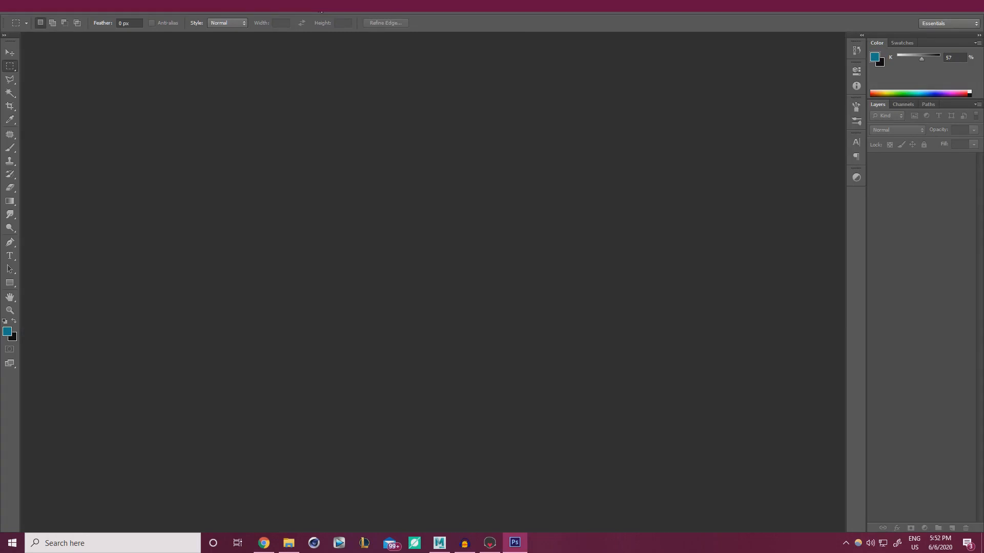
Drop the screenshot000.png render into Photoshop and maximise the window
{"action": "left_click_drag", "start_coordinate": [499, 6], "coordinate": [491, 46]}
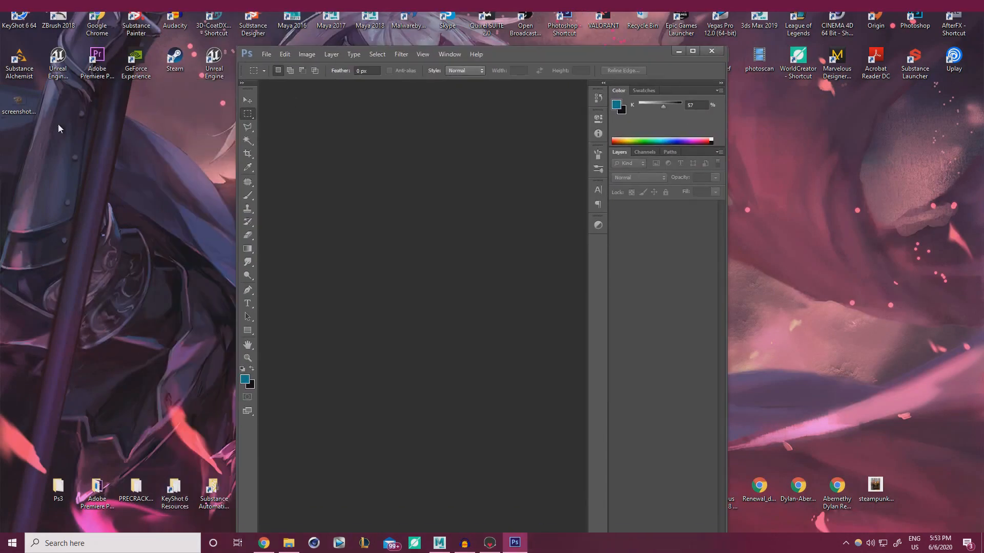
{"action": "left_click_drag", "start_coordinate": [19, 102], "coordinate": [439, 224]}
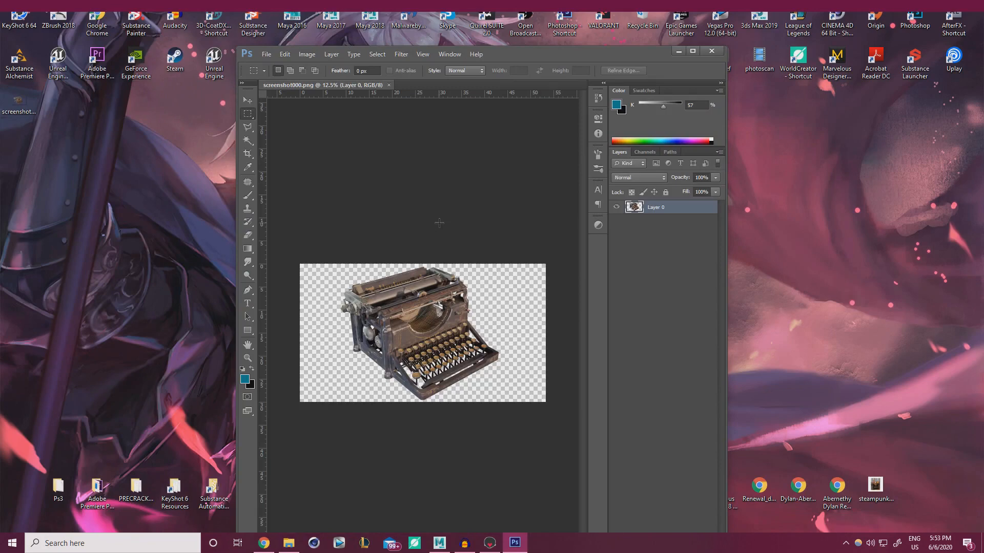
{"action": "left_click", "coordinate": [692, 51]}
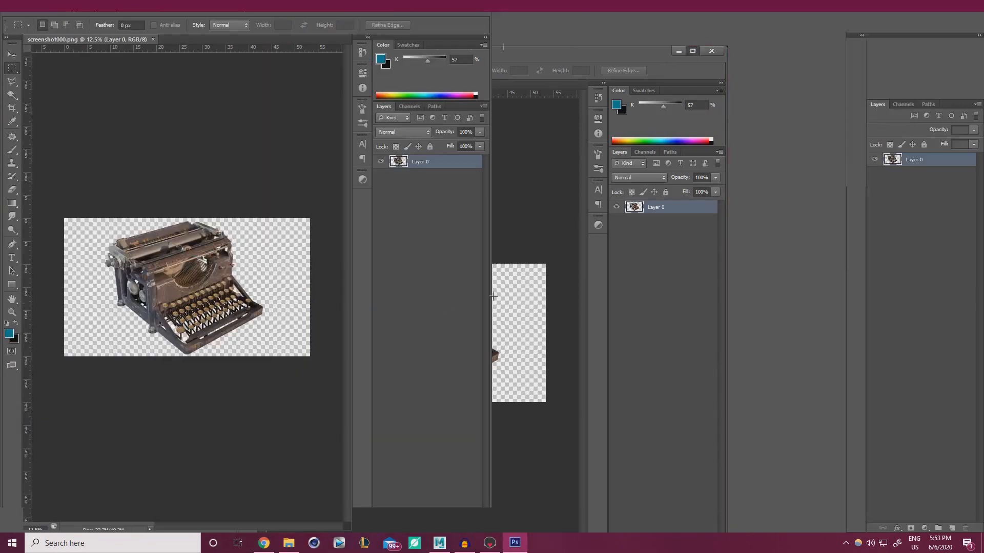
{"action": "scroll", "coordinate": [423, 303], "scroll_direction": "up", "scroll_amount": 3, "text": "alt"}
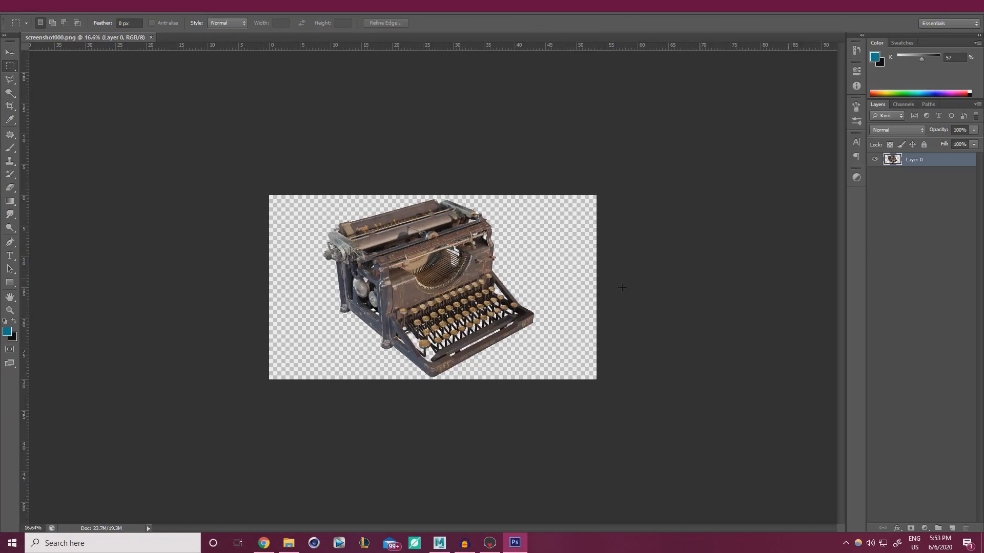
{"action": "scroll", "coordinate": [621, 286], "scroll_direction": "up", "scroll_amount": 3, "text": "alt"}
Add Layer 1 beneath the typewriter and paint it black with a 1041 px brush
{"action": "left_click", "coordinate": [951, 529]}
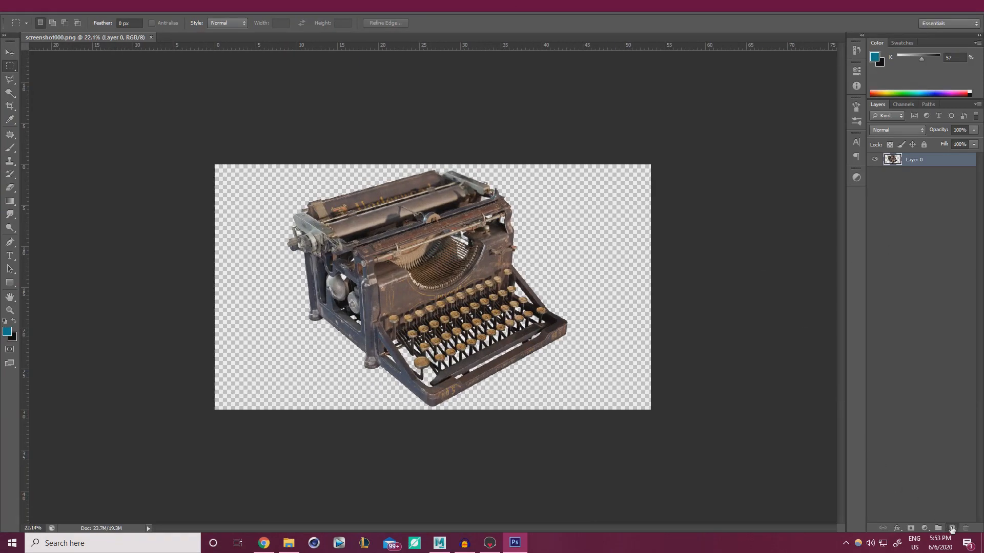
{"action": "left_click_drag", "start_coordinate": [914, 160], "coordinate": [922, 180]}
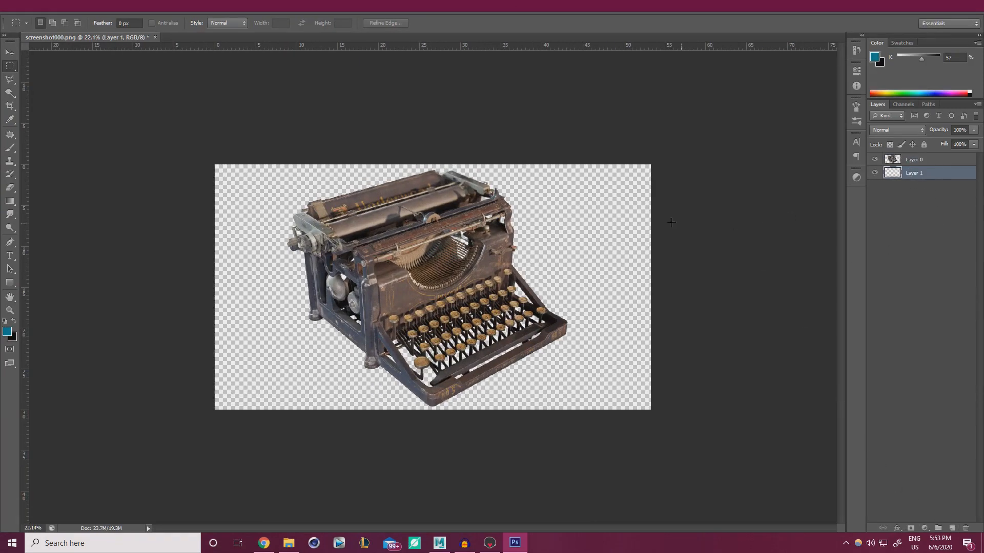
{"action": "key", "text": "b"}
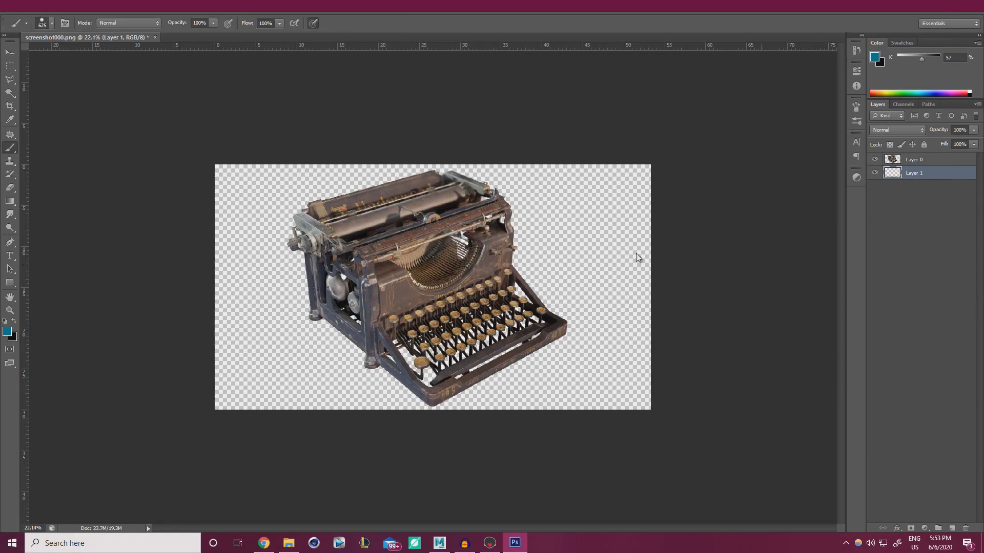
{"action": "right_click_drag", "start_coordinate": [381, 297], "coordinate": [407, 293], "text": "alt"}
{"action": "key", "text": "x"}
{"action": "mouse_move", "coordinate": [213, 221]}
{"action": "left_mouse_down"}
{"action": "mouse_move", "coordinate": [224, 138]}
{"action": "mouse_move", "coordinate": [665, 140]}
{"action": "mouse_move", "coordinate": [147, 254]}
{"action": "mouse_move", "coordinate": [685, 314]}
{"action": "mouse_move", "coordinate": [633, 366]}
{"action": "left_mouse_up"}
{"action": "key", "text": "ctrl+z"}
{"action": "key", "text": "ctrl+z"}
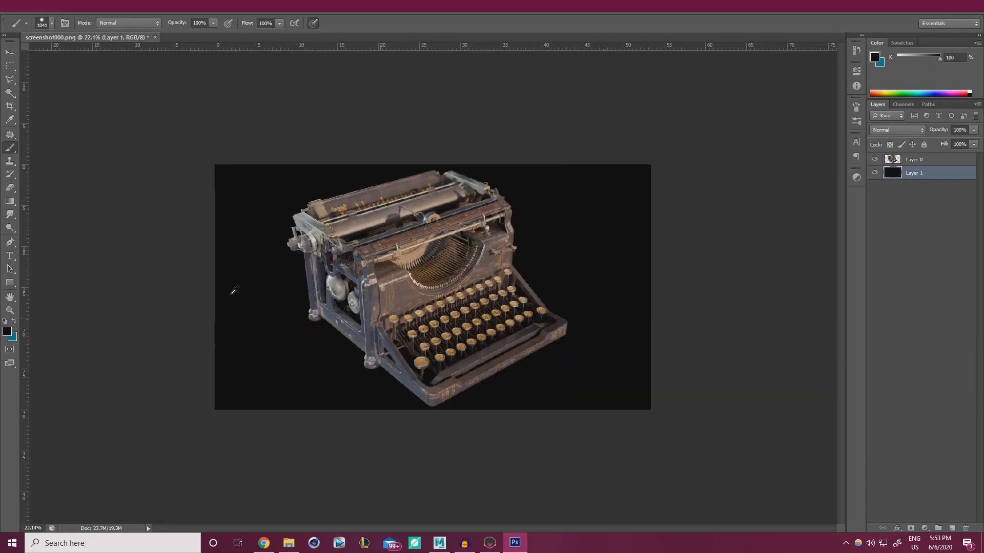
{"action": "scroll", "coordinate": [358, 265], "scroll_direction": "up", "scroll_amount": 1, "text": "alt"}
{"action": "scroll", "coordinate": [358, 265], "scroll_direction": "up", "scroll_amount": 2, "text": "alt"}
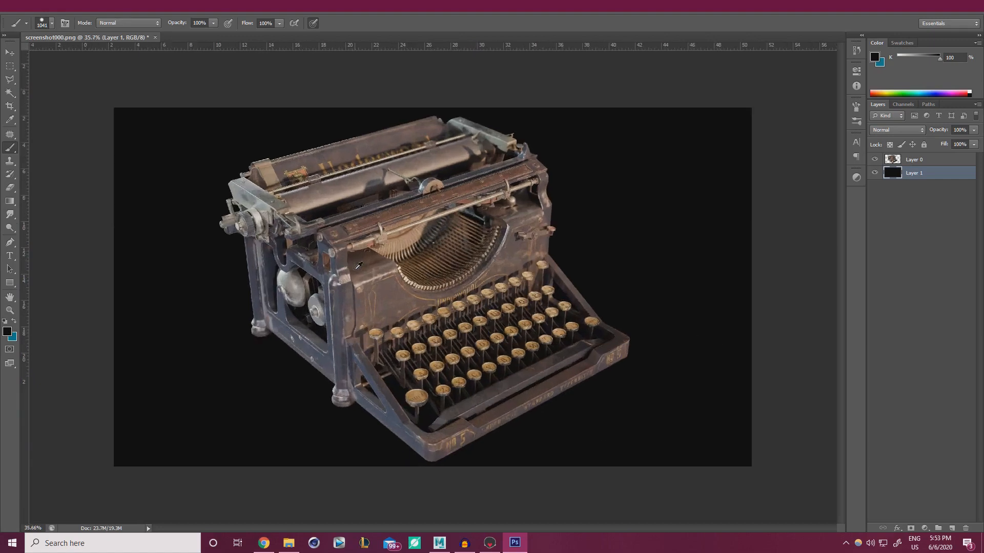
Lighten the black Layer 1 slightly to dark charcoal with a Hue/Saturation lightness boost
{"action": "key", "text": "ctrl+u"}
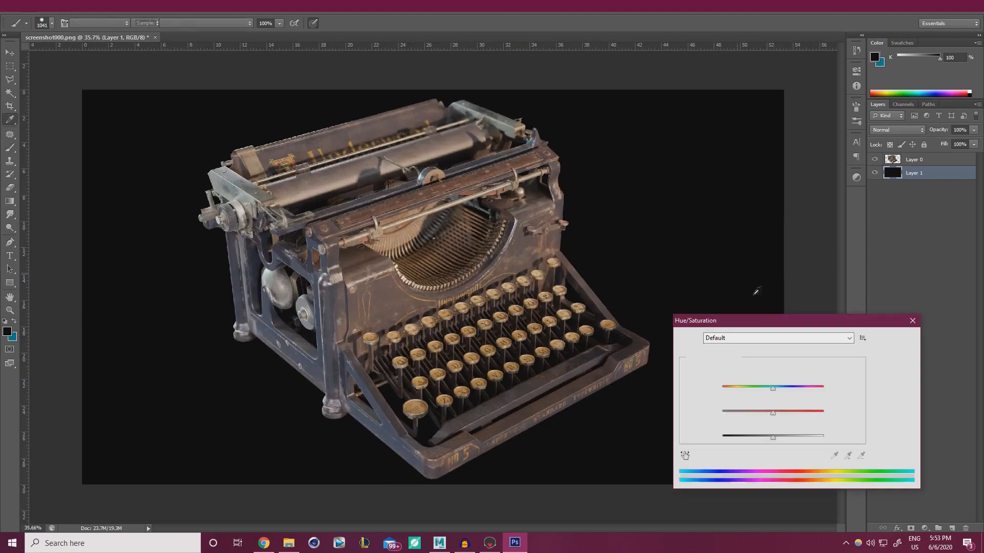
{"action": "left_click_drag", "start_coordinate": [773, 440], "coordinate": [777, 438]}
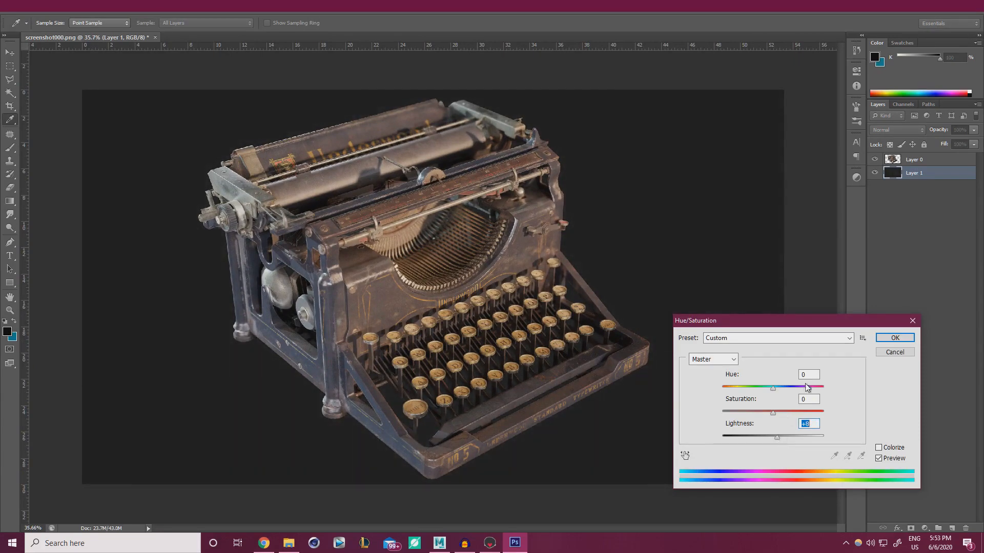
{"action": "left_click", "coordinate": [894, 338]}
{"action": "key", "text": "b"}
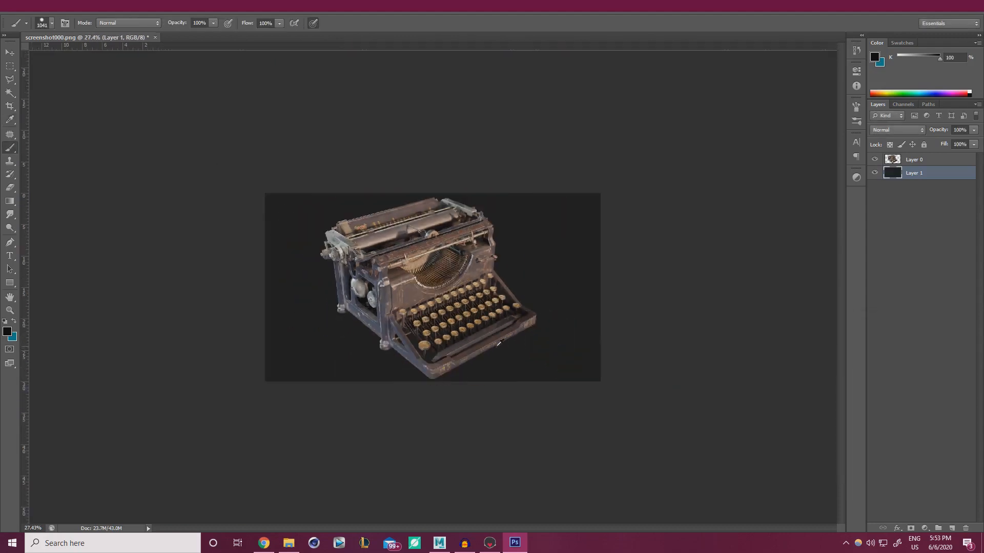
Make the typewriter layer active and zoom in on it
{"action": "scroll", "coordinate": [552, 347], "scroll_direction": "up", "scroll_amount": 3, "text": "alt"}
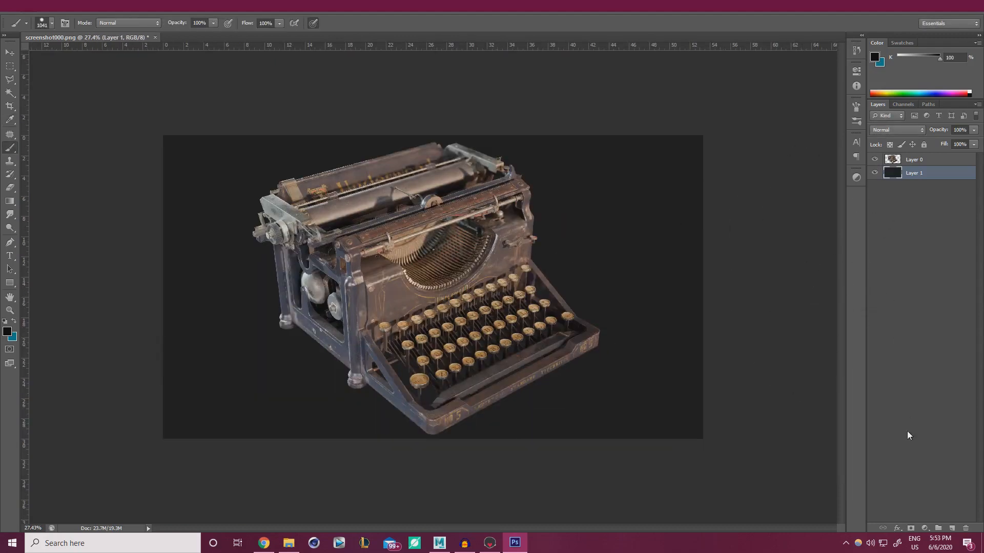
{"action": "left_click", "coordinate": [914, 159]}
{"action": "scroll", "coordinate": [420, 292], "scroll_direction": "up", "scroll_amount": 3, "text": "alt"}
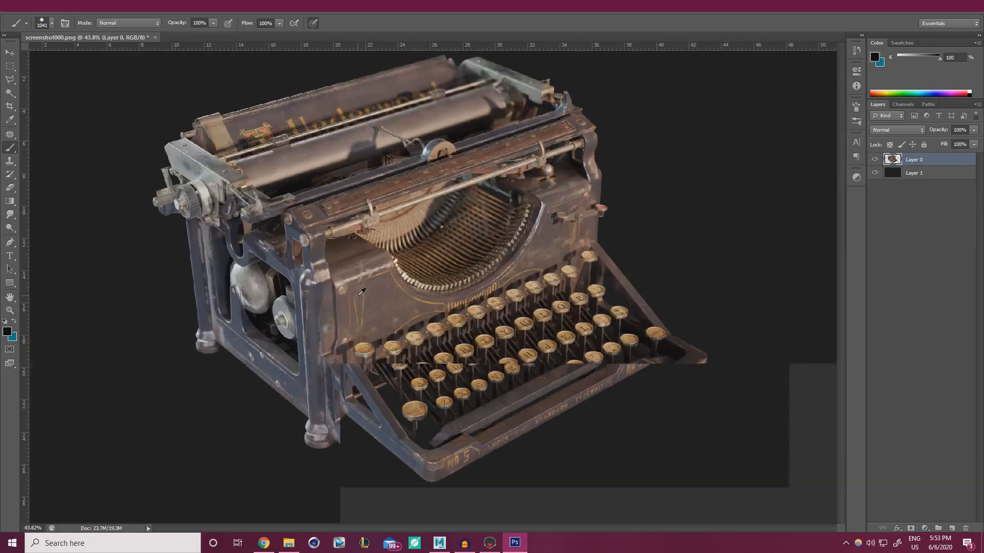
{"action": "scroll", "coordinate": [347, 297], "scroll_direction": "up", "scroll_amount": 1, "text": "ctrl"}
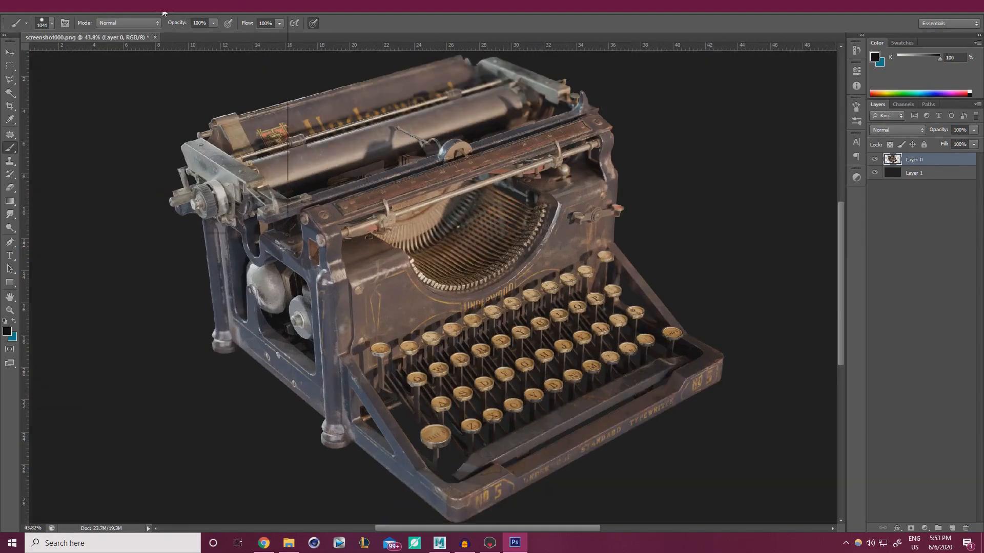
{"action": "left_click", "coordinate": [159, 6]}
Open Smart Sharpen on the typewriter and raise the Amount, comparing preview on and off
{"action": "mouse_move", "coordinate": [206, 159]}
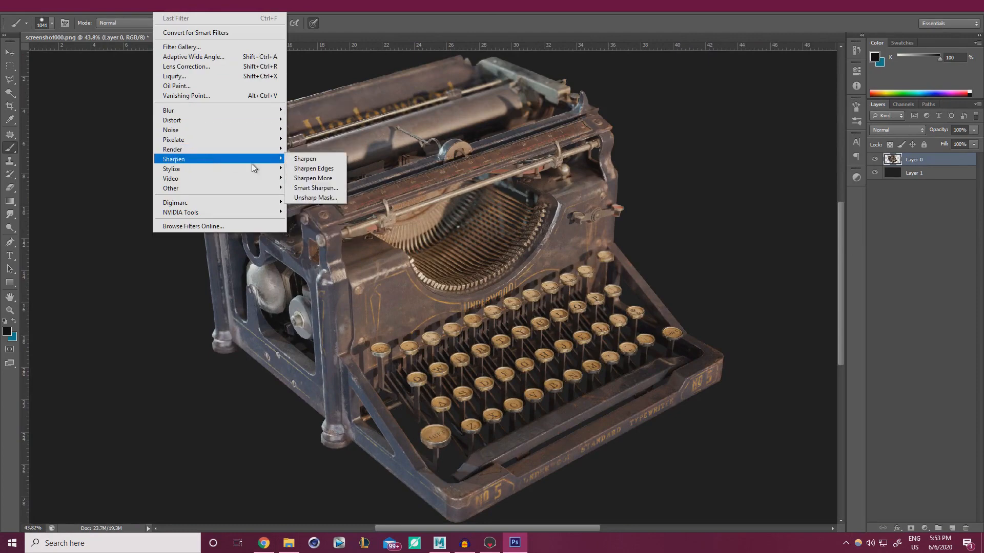
{"action": "left_click", "coordinate": [327, 190]}
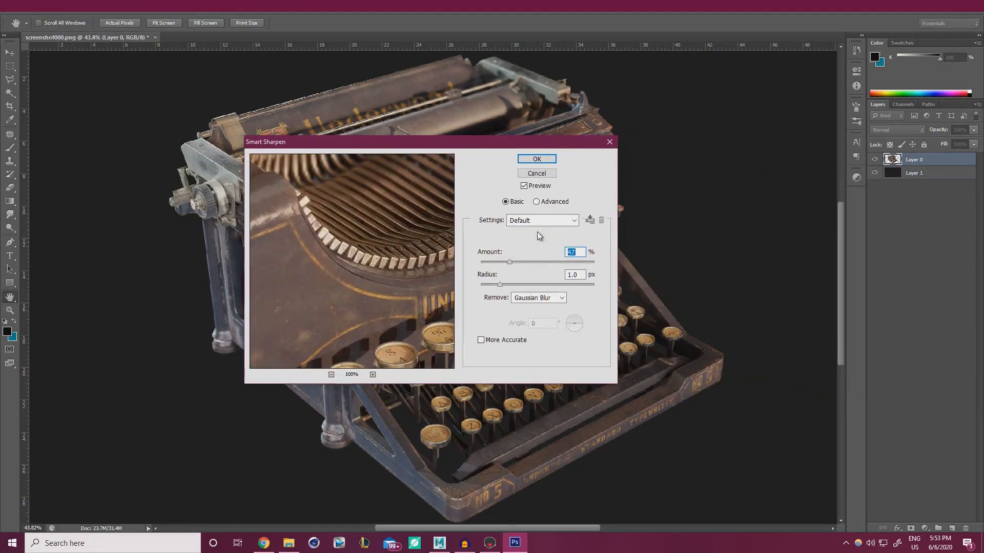
{"action": "left_click", "coordinate": [525, 187]}
{"action": "left_click", "coordinate": [524, 186]}
{"action": "left_click", "coordinate": [527, 263]}
{"action": "left_click", "coordinate": [524, 187]}
{"action": "left_click", "coordinate": [524, 187]}
{"action": "left_click_drag", "start_coordinate": [379, 224], "coordinate": [252, 261]}
{"action": "left_click_drag", "start_coordinate": [444, 230], "coordinate": [435, 261]}
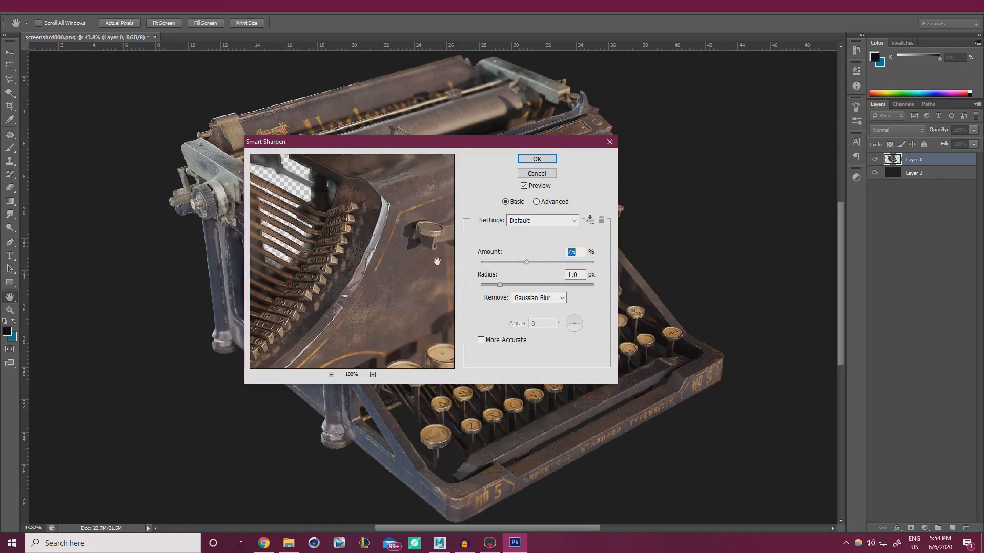
{"action": "left_click", "coordinate": [524, 186]}
{"action": "left_click", "coordinate": [524, 187]}
{"action": "left_click", "coordinate": [524, 187]}
{"action": "left_click", "coordinate": [524, 186]}
{"action": "left_click", "coordinate": [524, 186]}
Set the sharpen radius to 0.6 px at 142% amount and apply Smart Sharpen
{"action": "left_click", "coordinate": [529, 285]}
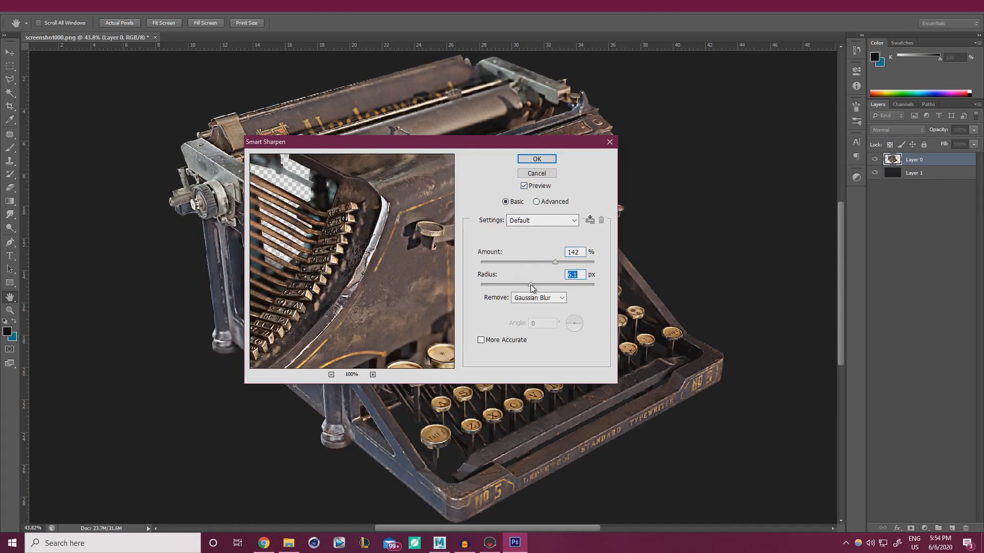
{"action": "left_click_drag", "start_coordinate": [429, 143], "coordinate": [643, 233]}
{"action": "left_click", "coordinate": [705, 376]}
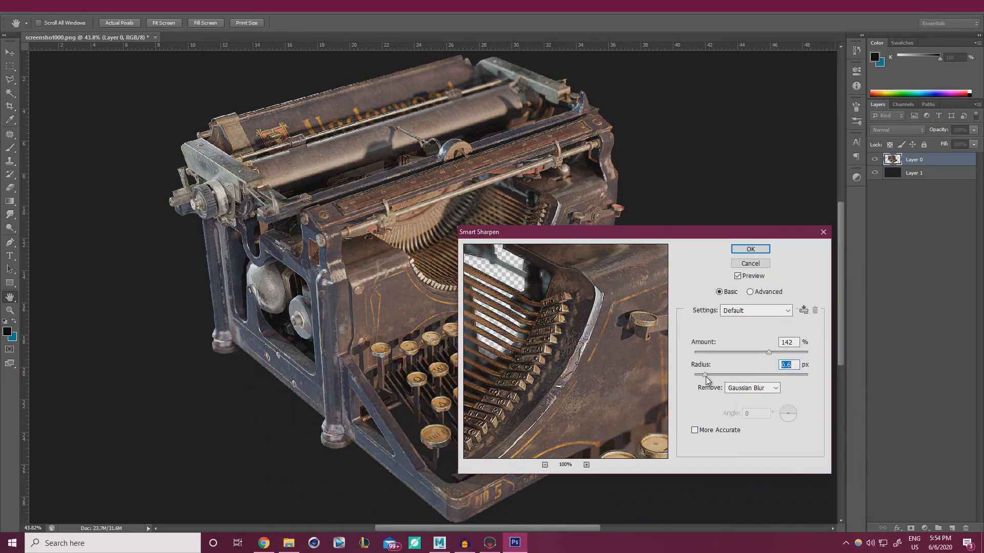
{"action": "left_click", "coordinate": [737, 277]}
{"action": "left_click", "coordinate": [738, 276]}
{"action": "left_click", "coordinate": [751, 249]}
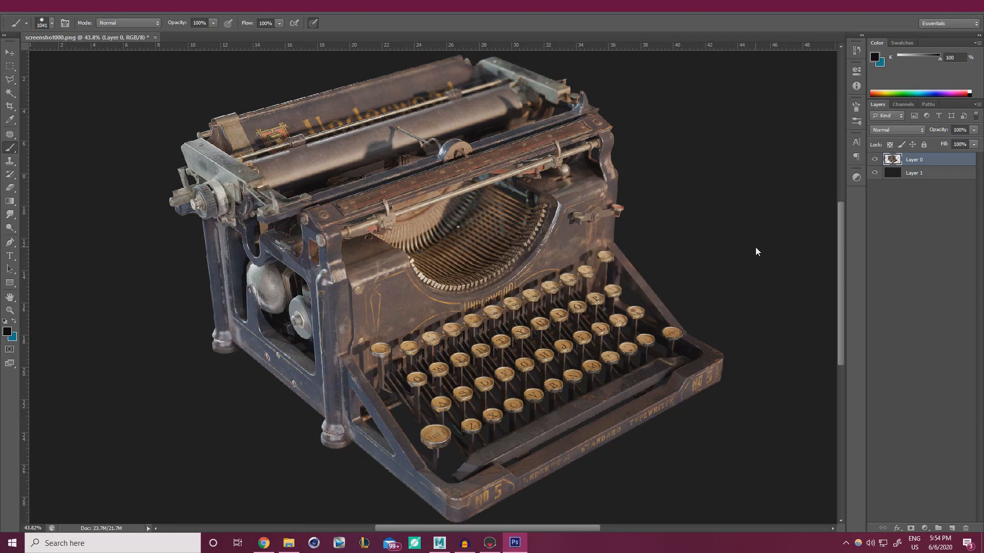
{"action": "scroll", "coordinate": [482, 270], "scroll_direction": "down", "scroll_amount": 3, "text": "alt"}
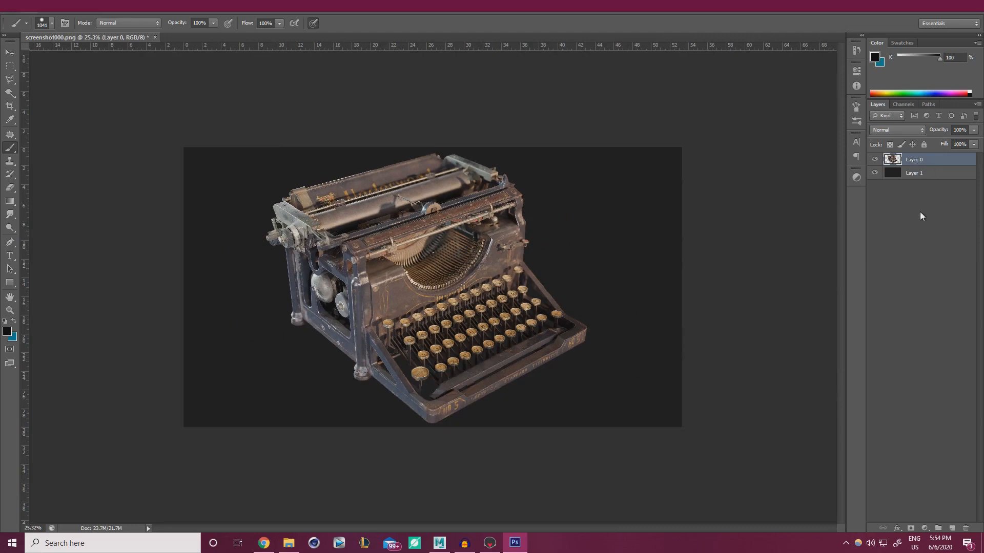
{"action": "left_click", "coordinate": [922, 176]}
{"action": "key", "text": "ctrl+u"}
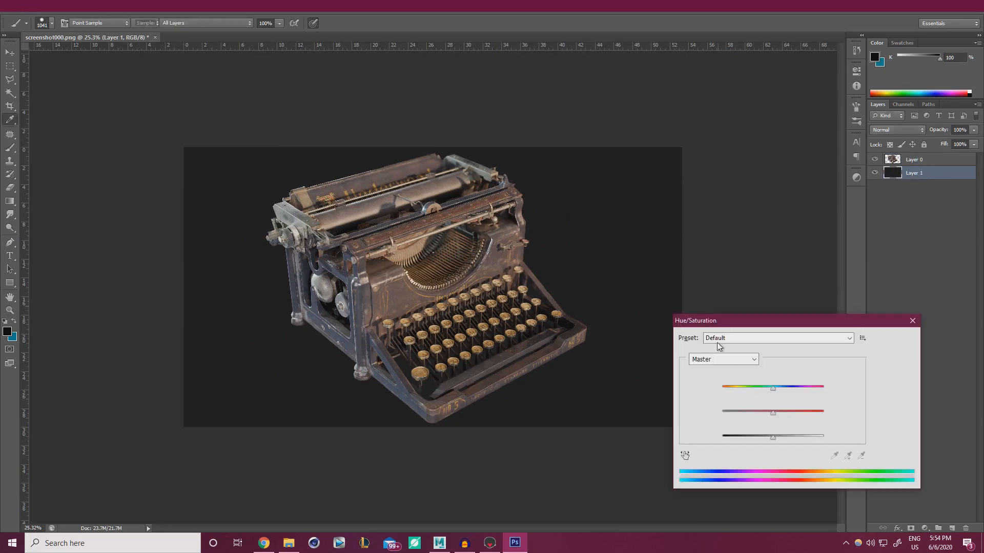
{"action": "left_click_drag", "start_coordinate": [772, 388], "coordinate": [745, 389]}
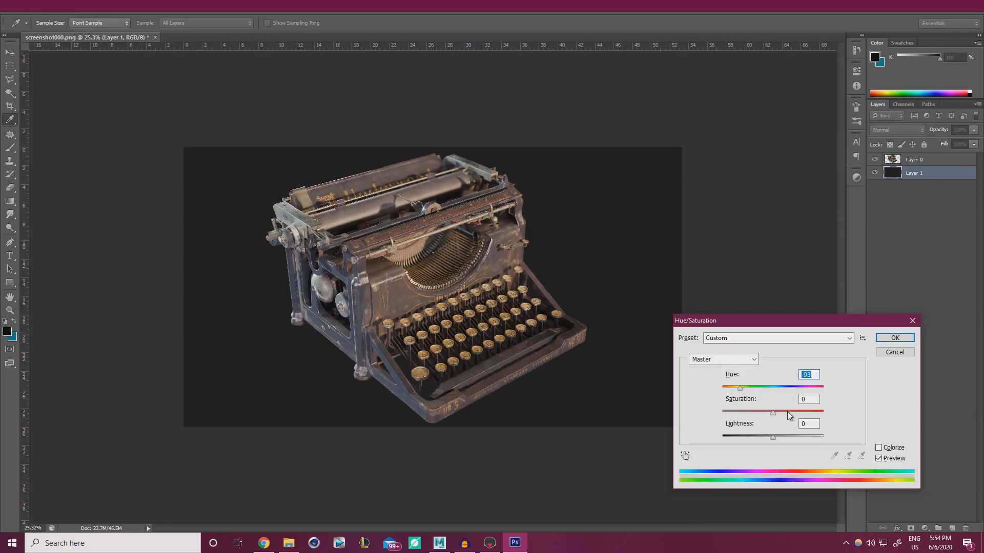
{"action": "left_click", "coordinate": [789, 413]}
{"action": "left_click", "coordinate": [905, 354]}
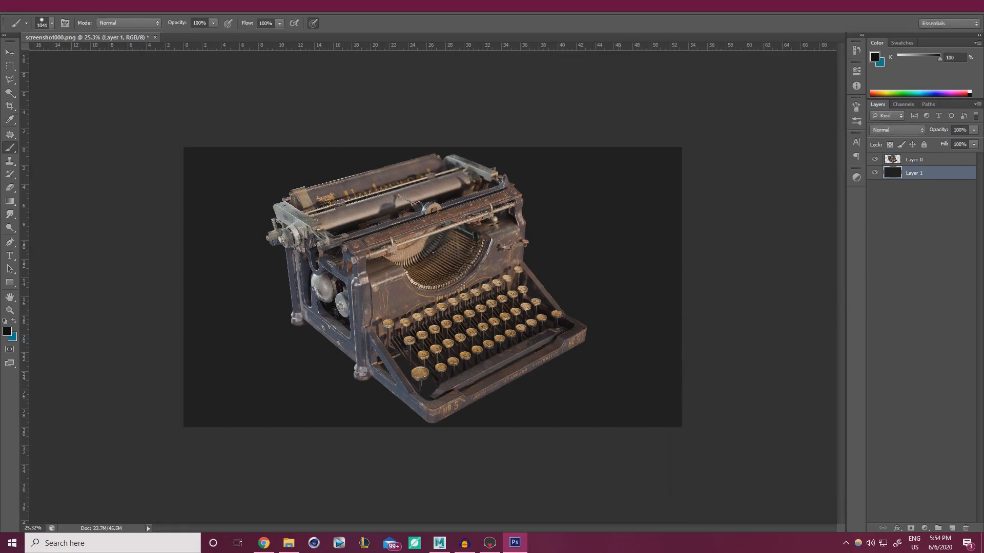
{"action": "key", "text": "v"}
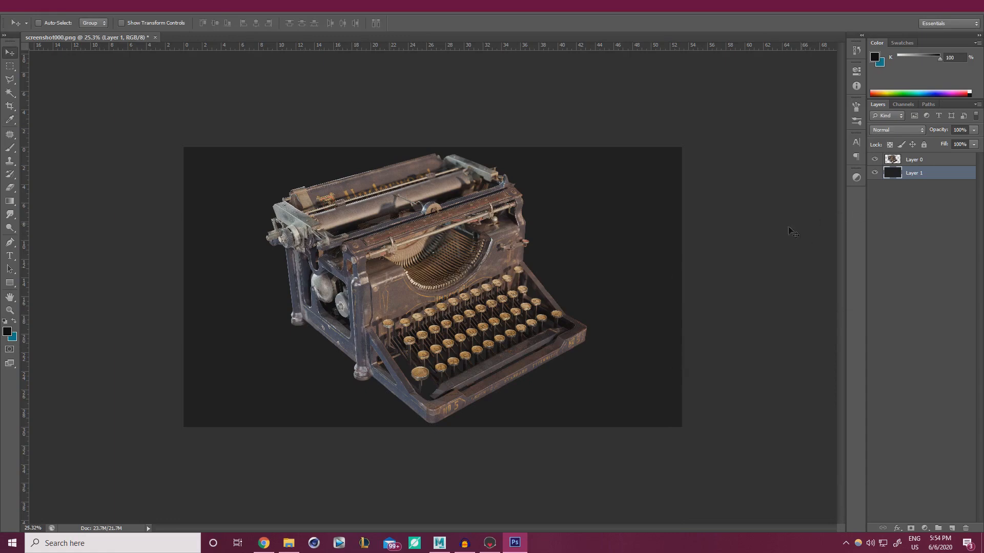
Fill the backdrop layer Layer 1 with the teal foreground colour
{"action": "key", "text": "b"}
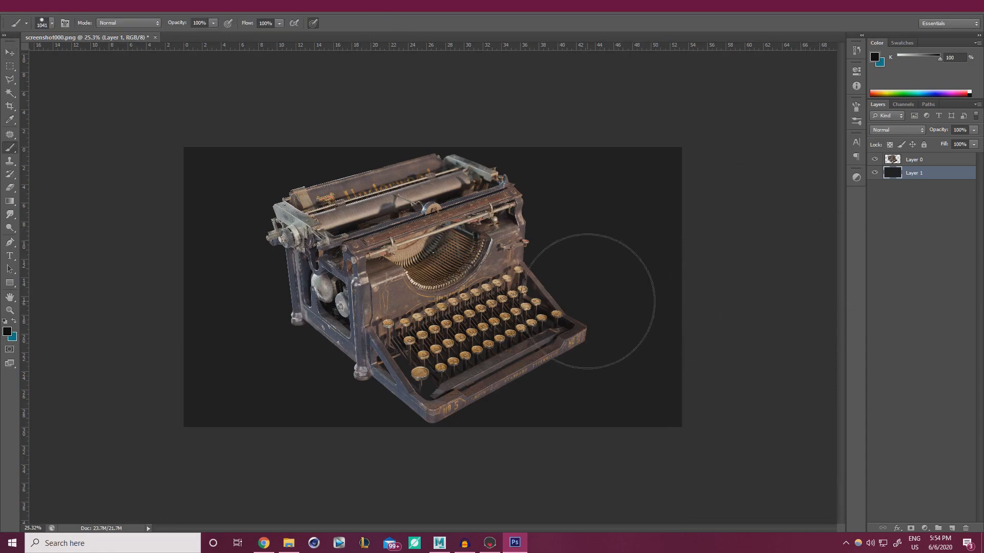
{"action": "key", "text": "x"}
{"action": "key", "text": "alt+BackSpace"}
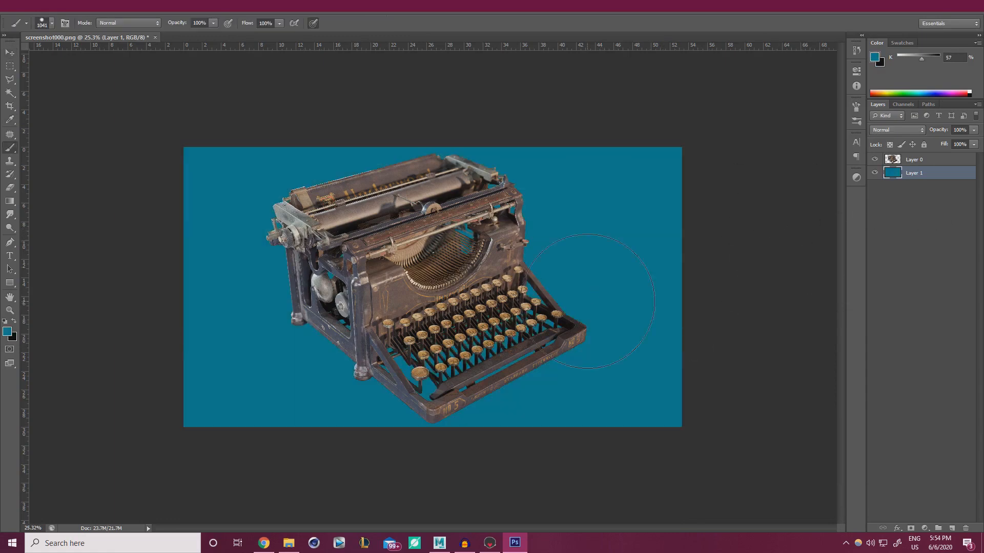
Tint the backdrop dark blue-grey with hue +4, saturation -72 and lightness -72
{"action": "key", "text": "ctrl+u"}
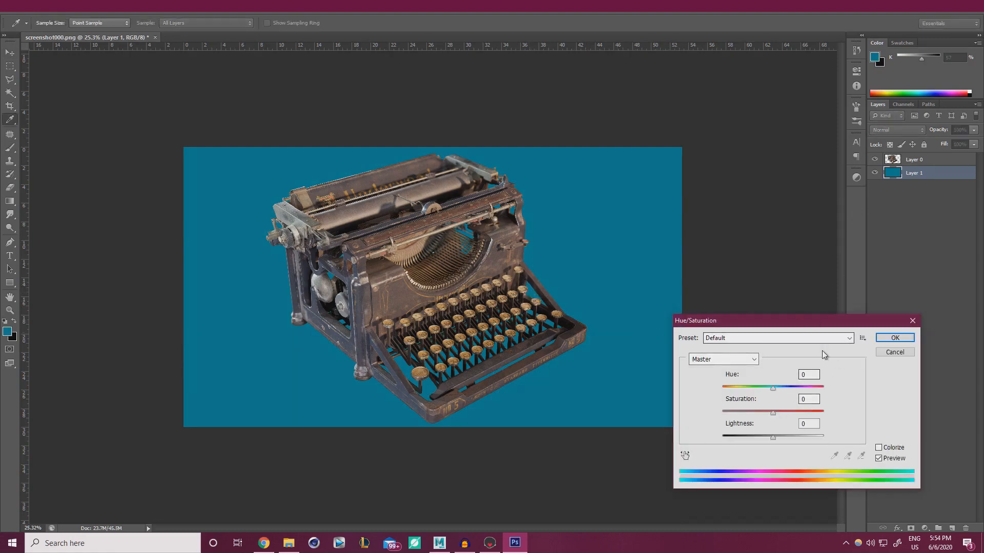
{"action": "left_click_drag", "start_coordinate": [773, 413], "coordinate": [741, 436]}
{"action": "mouse_move", "coordinate": [772, 388]}
{"action": "left_mouse_down"}
{"action": "mouse_move", "coordinate": [781, 390]}
{"action": "mouse_move", "coordinate": [736, 387]}
{"action": "mouse_move", "coordinate": [786, 390]}
{"action": "left_mouse_up"}
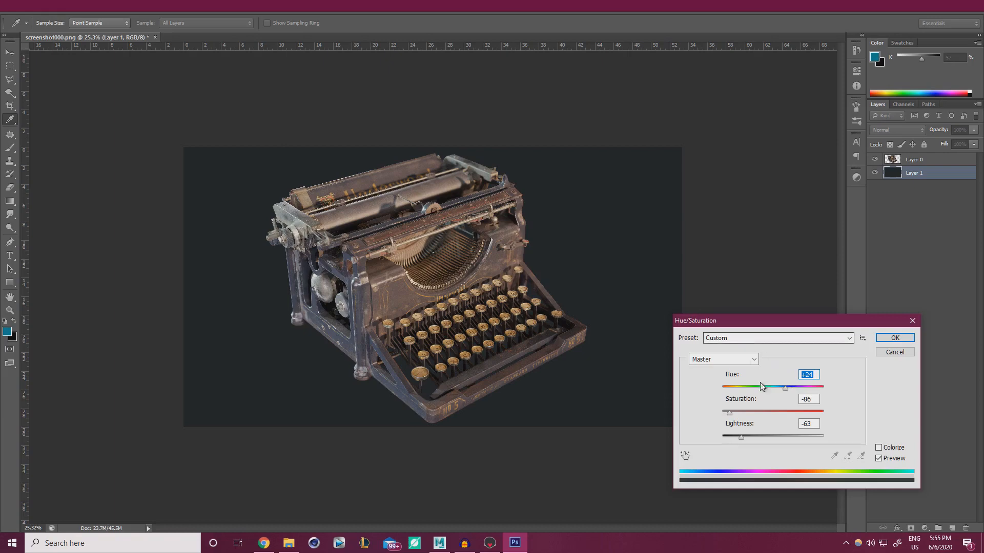
{"action": "mouse_move", "coordinate": [731, 413]}
{"action": "left_mouse_down"}
{"action": "mouse_move", "coordinate": [745, 413]}
{"action": "mouse_move", "coordinate": [736, 413]}
{"action": "left_mouse_up"}
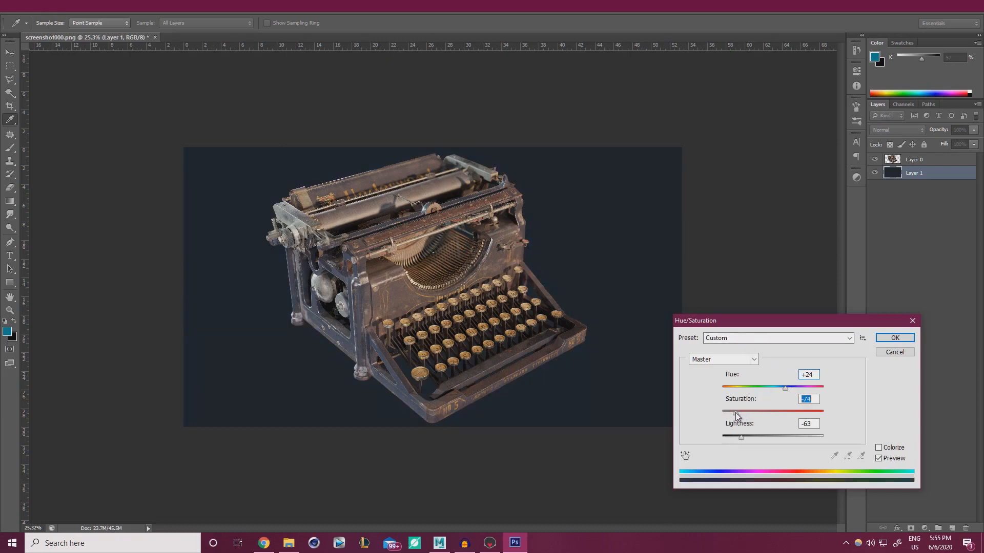
{"action": "left_click", "coordinate": [742, 437]}
{"action": "left_click_drag", "start_coordinate": [739, 437], "coordinate": [738, 437]}
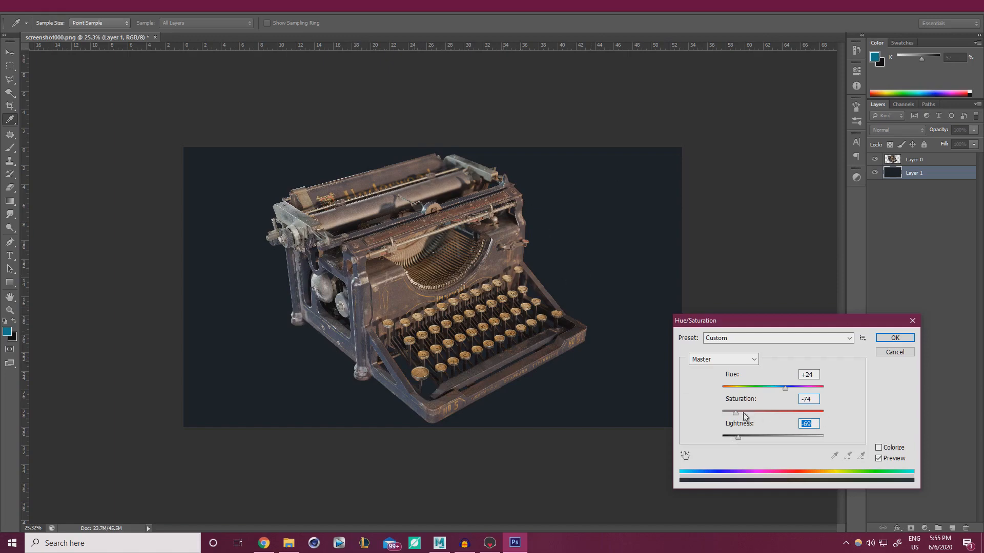
{"action": "left_click_drag", "start_coordinate": [763, 389], "coordinate": [737, 437]}
{"action": "left_click", "coordinate": [745, 412]}
{"action": "left_click", "coordinate": [779, 389]}
{"action": "left_click", "coordinate": [732, 413]}
{"action": "left_click", "coordinate": [894, 338]}
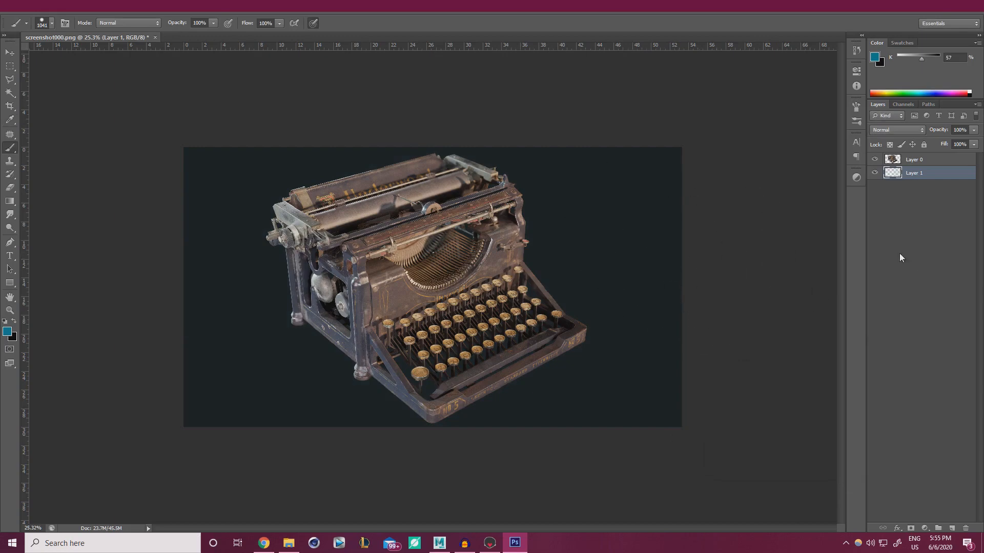
{"action": "left_click", "coordinate": [922, 161]}
Add empty Layer 2, then nudge the backdrop's saturation down and lightness to +8
{"action": "left_click", "coordinate": [951, 528]}
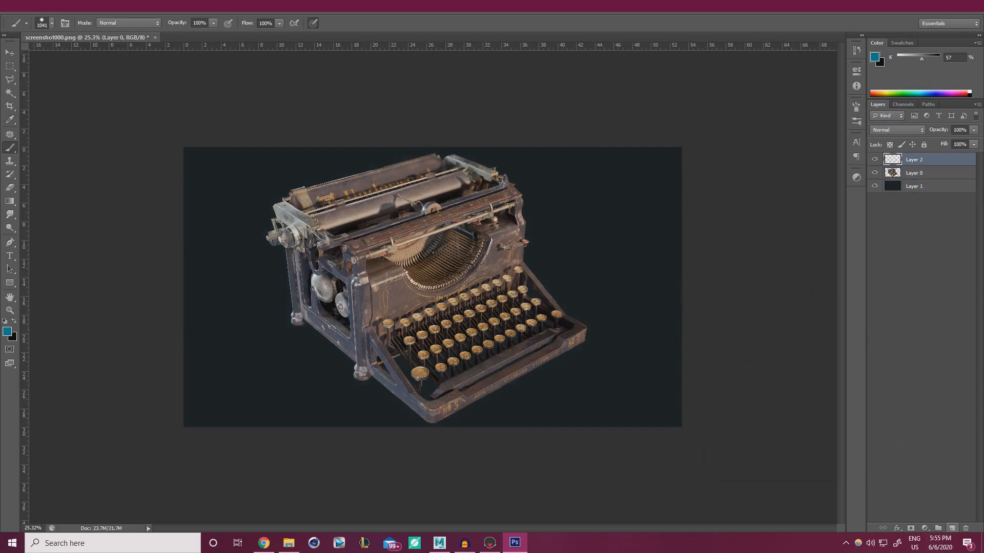
{"action": "left_click", "coordinate": [923, 187]}
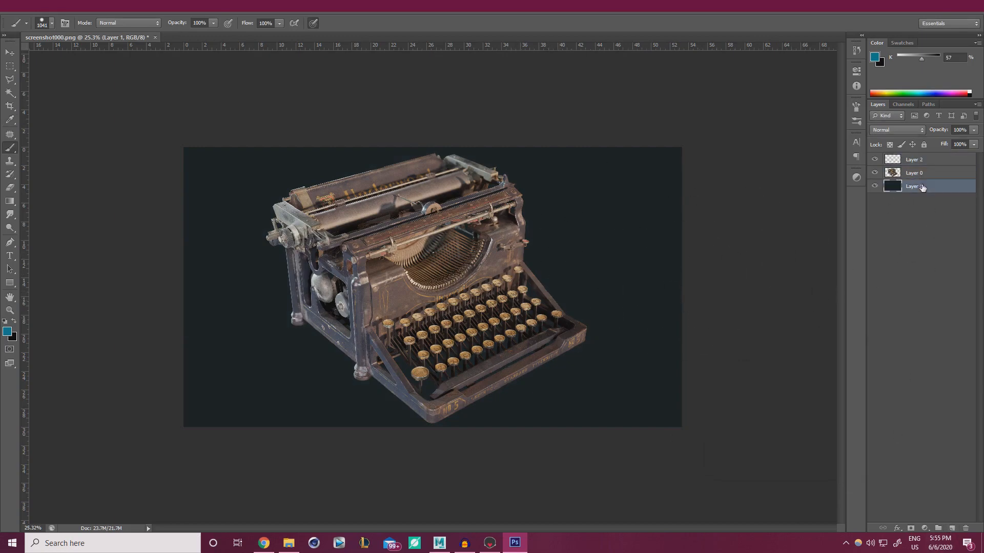
{"action": "key", "text": "ctrl+u"}
{"action": "left_click", "coordinate": [771, 413]}
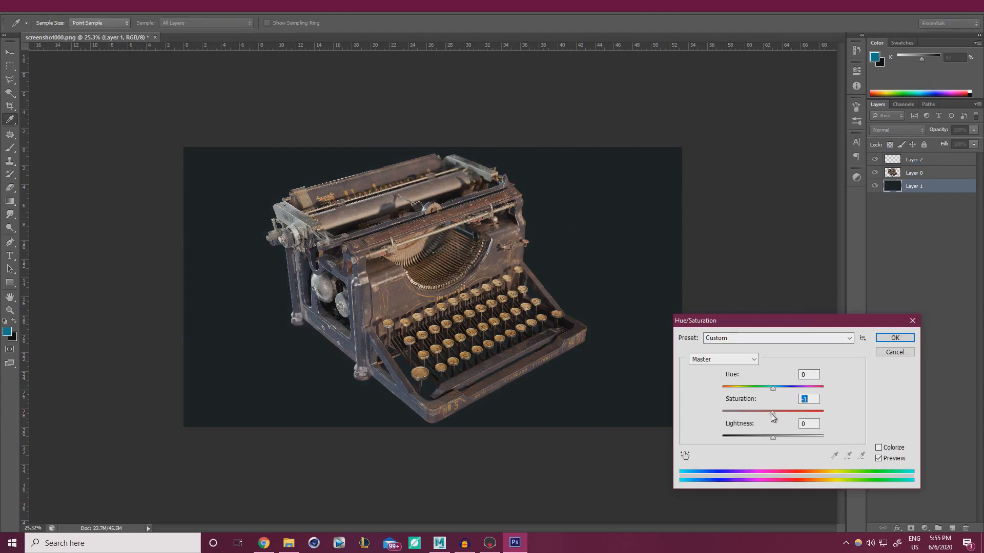
{"action": "left_click", "coordinate": [770, 436]}
{"action": "left_click", "coordinate": [772, 437]}
{"action": "mouse_move", "coordinate": [773, 438]}
{"action": "left_mouse_down"}
{"action": "mouse_move", "coordinate": [762, 438]}
{"action": "mouse_move", "coordinate": [772, 439]}
{"action": "left_mouse_up"}
{"action": "left_click", "coordinate": [894, 338]}
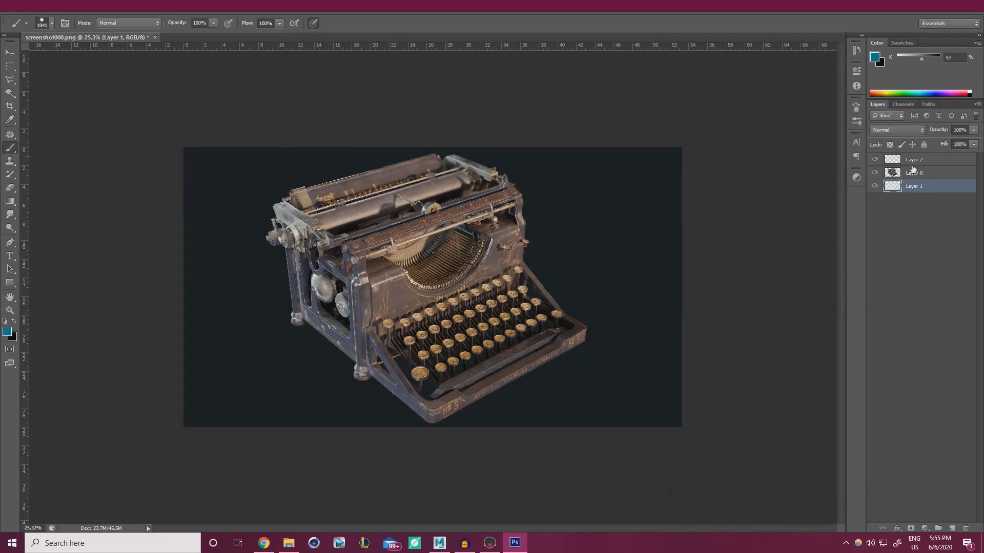
On Layer 2, paint soft black along the bottom and top with a 1786 px, 0% hardness brush
{"action": "left_click", "coordinate": [920, 161]}
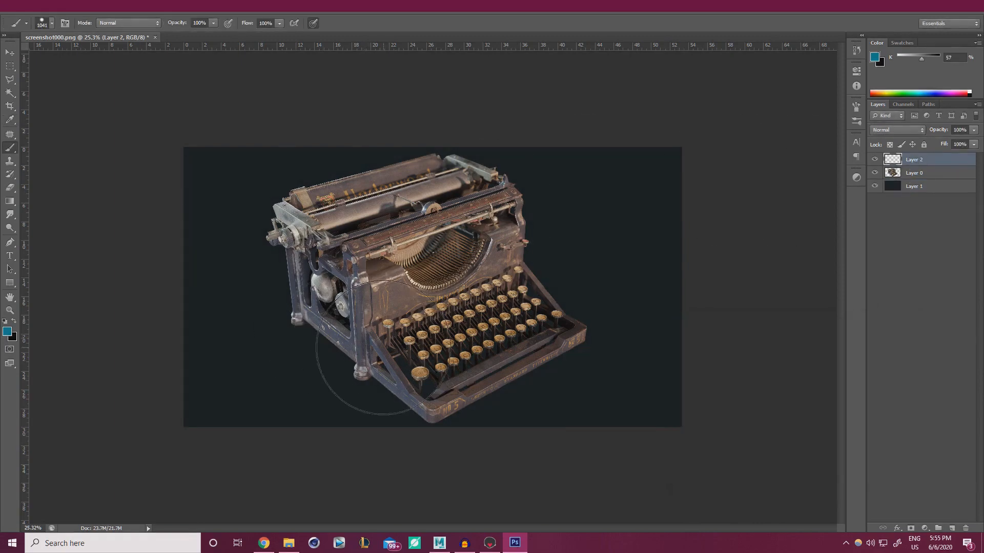
{"action": "key", "text": "x"}
{"action": "right_click", "coordinate": [461, 304]}
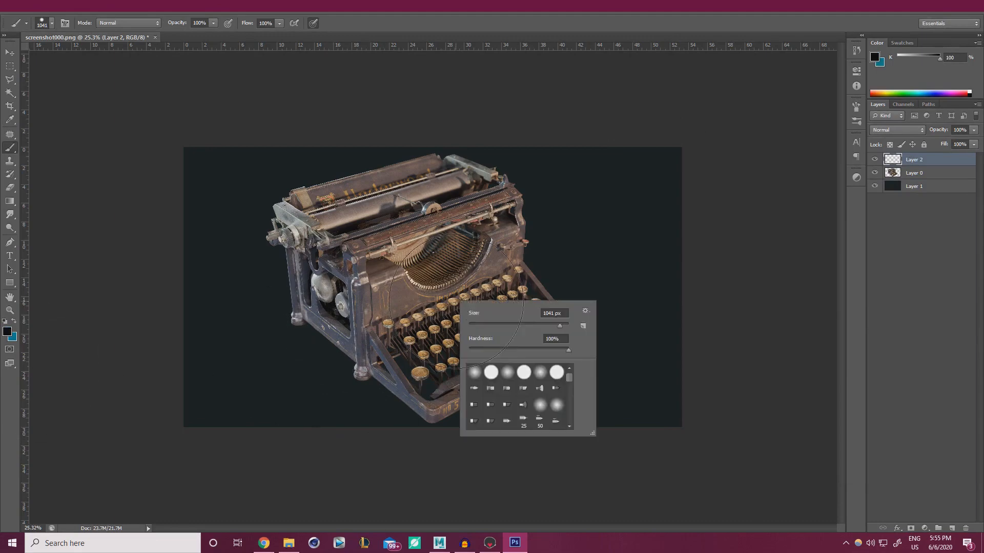
{"action": "left_click_drag", "start_coordinate": [494, 350], "coordinate": [293, 302]}
{"action": "left_click", "coordinate": [915, 158]}
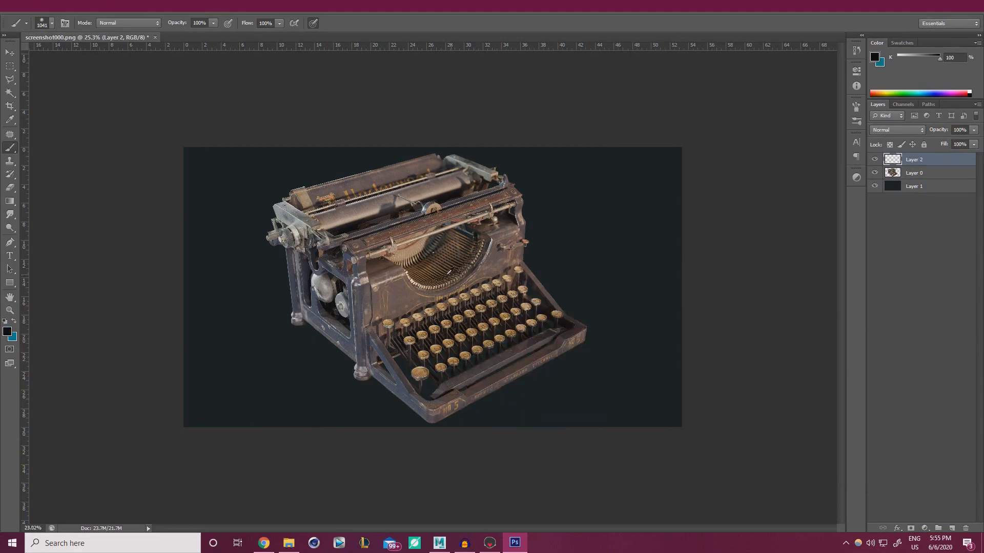
{"action": "scroll", "coordinate": [417, 257], "scroll_direction": "down", "scroll_amount": 5, "text": "alt"}
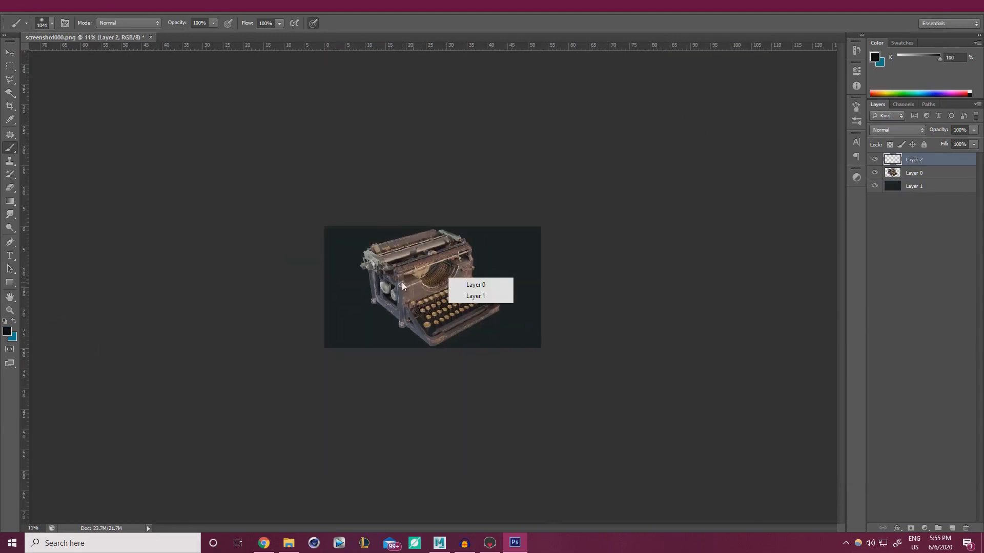
{"action": "right_click_drag", "start_coordinate": [402, 282], "coordinate": [440, 284], "text": "alt"}
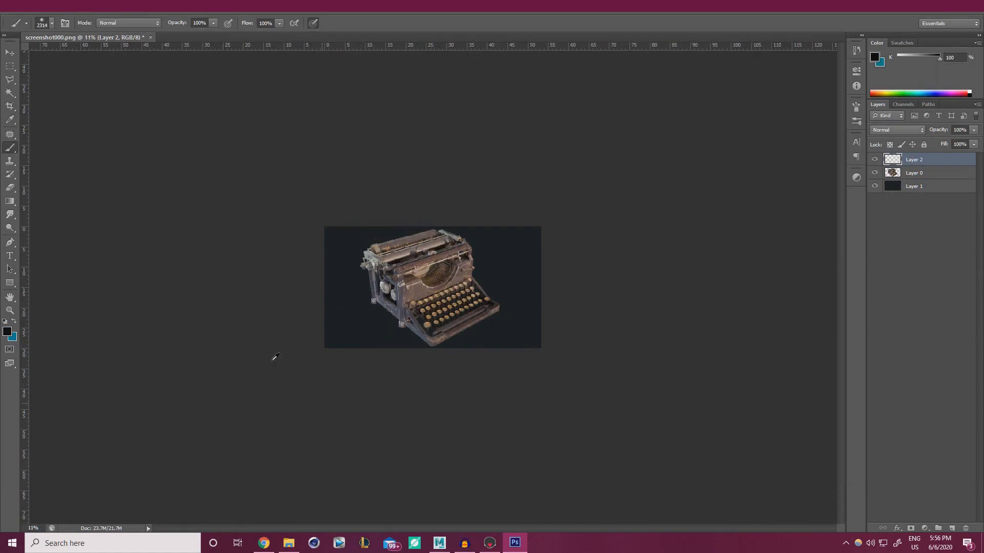
{"action": "mouse_move", "coordinate": [280, 354]}
{"action": "left_mouse_down"}
{"action": "mouse_move", "coordinate": [547, 366]}
{"action": "mouse_move", "coordinate": [204, 333]}
{"action": "left_mouse_up"}
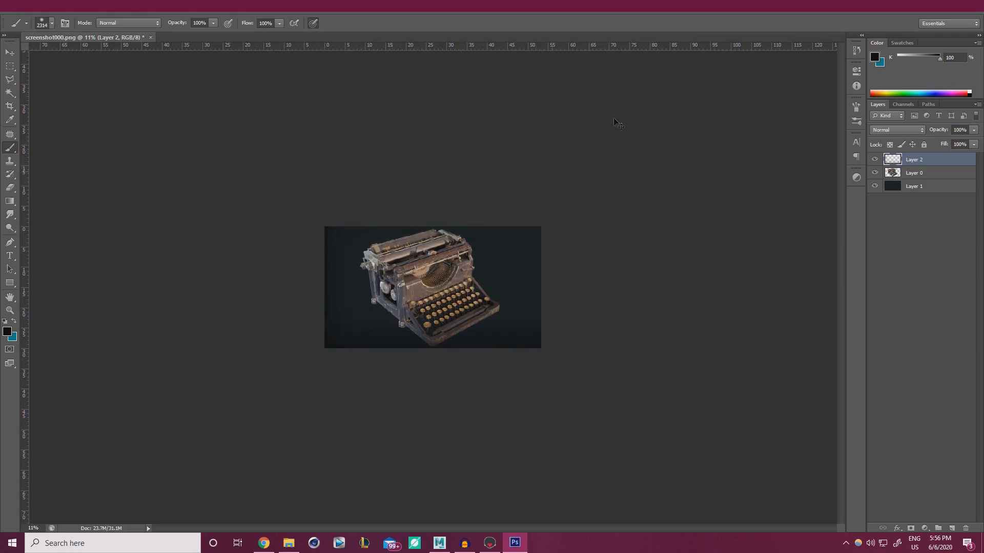
{"action": "mouse_move", "coordinate": [613, 119]}
{"action": "left_mouse_down"}
{"action": "mouse_move", "coordinate": [51, 114]}
{"action": "mouse_move", "coordinate": [561, 204]}
{"action": "left_mouse_up"}
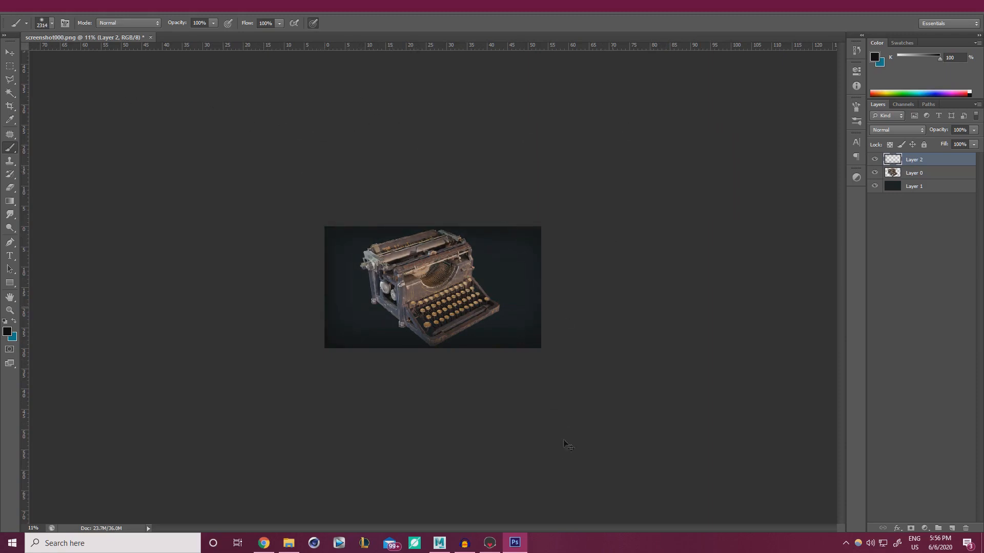
{"action": "scroll", "coordinate": [433, 250], "scroll_direction": "up", "scroll_amount": 6, "text": "alt"}
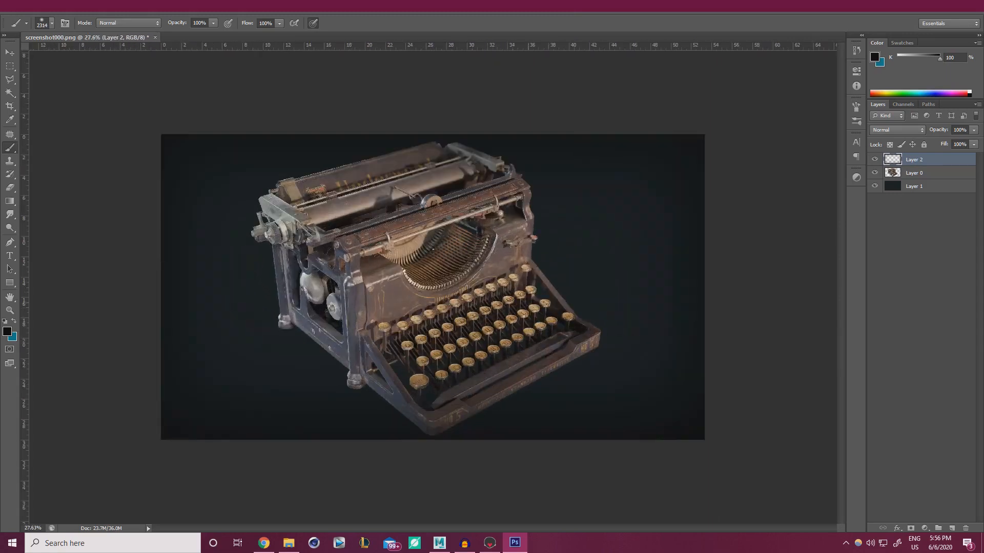
Lower Layer 2's opacity to 34% and shrink the brush to about 555 px
{"action": "left_click", "coordinate": [973, 130]}
{"action": "left_click_drag", "start_coordinate": [932, 143], "coordinate": [930, 143]}
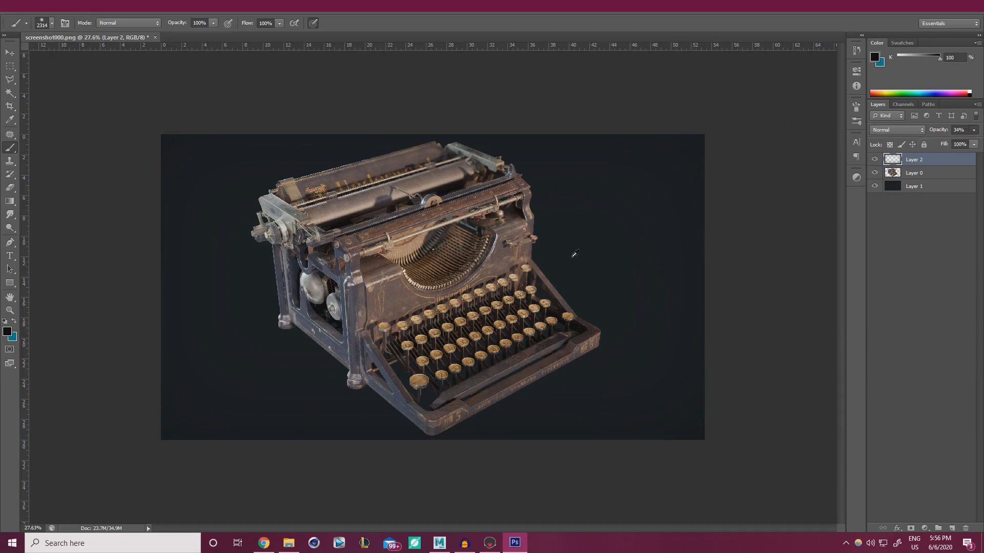
{"action": "right_click_drag", "start_coordinate": [573, 257], "coordinate": [450, 242], "text": "alt"}
Trim the left and right edges of the backdrop with the Crop tool and commit it
{"action": "left_click", "coordinate": [10, 105]}
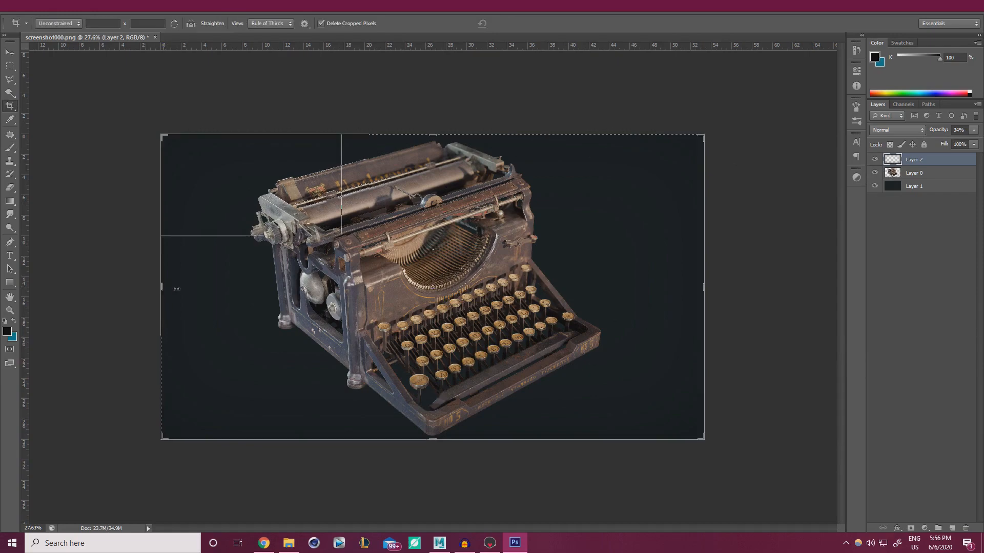
{"action": "left_click_drag", "start_coordinate": [177, 289], "coordinate": [198, 288]}
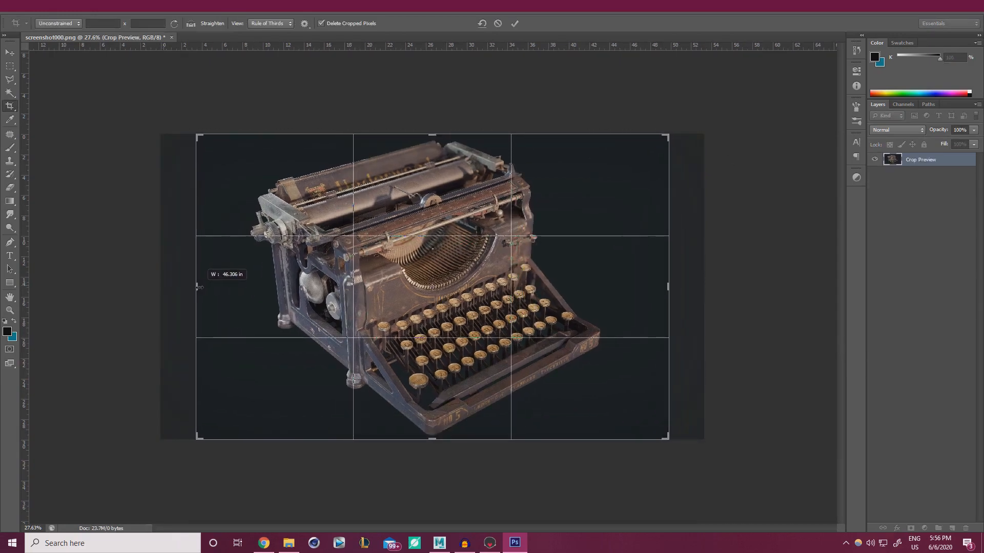
{"action": "left_click", "coordinate": [514, 23]}
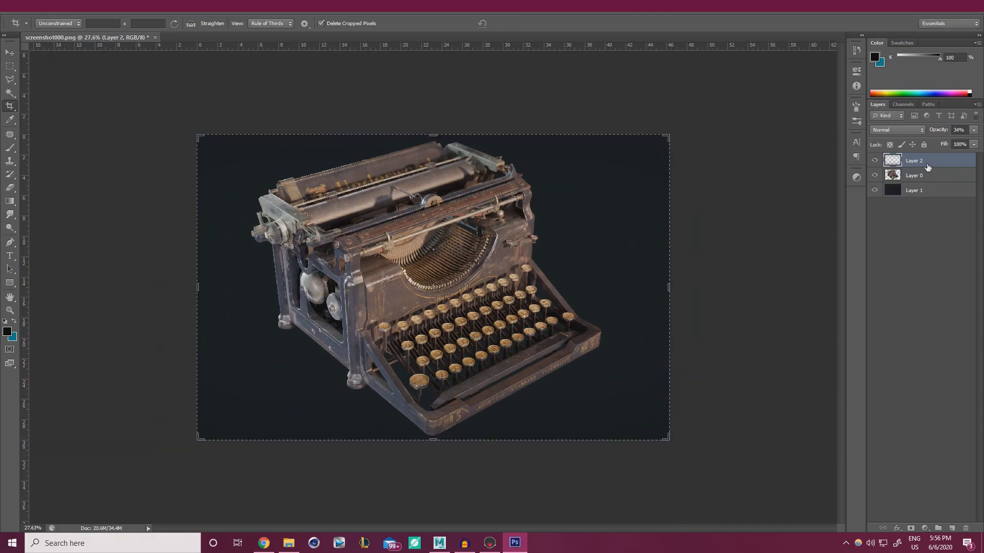
{"action": "key", "text": "ctrl+t"}
{"action": "left_click", "coordinate": [515, 23]}
{"action": "key", "text": "c"}
{"action": "scroll", "coordinate": [490, 205], "scroll_direction": "down", "scroll_amount": 3, "text": "alt"}
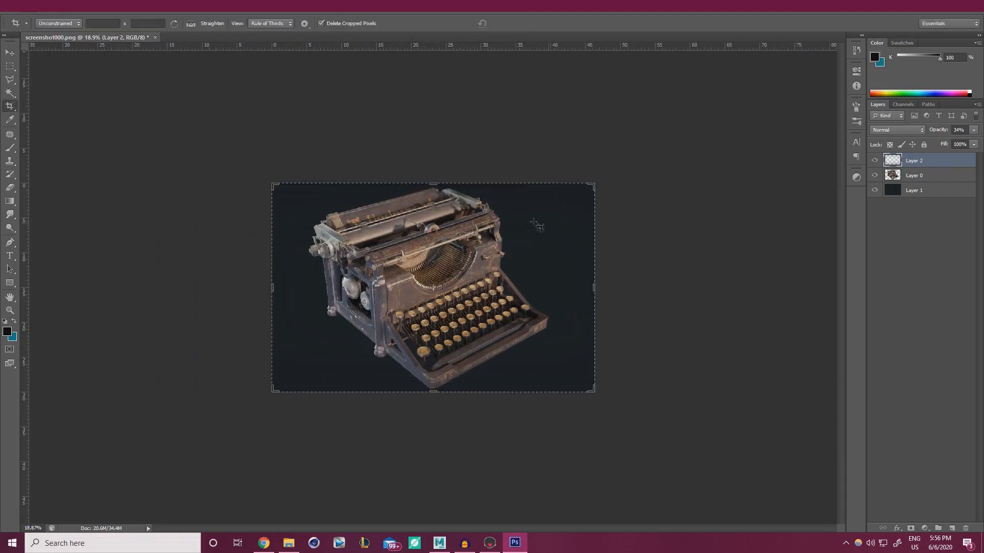
Raise Layer 1's lightness to +5 with Hue/Saturation
{"action": "left_click", "coordinate": [10, 66]}
{"action": "scroll", "coordinate": [226, 204], "scroll_direction": "up", "scroll_amount": 2, "text": "alt"}
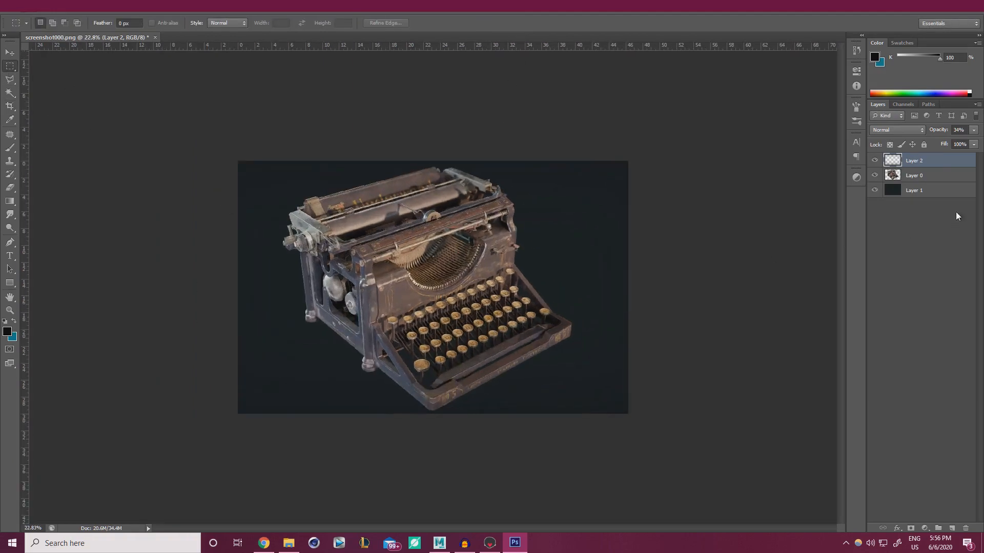
{"action": "scroll", "coordinate": [397, 347], "scroll_direction": "up", "scroll_amount": 1, "text": "alt"}
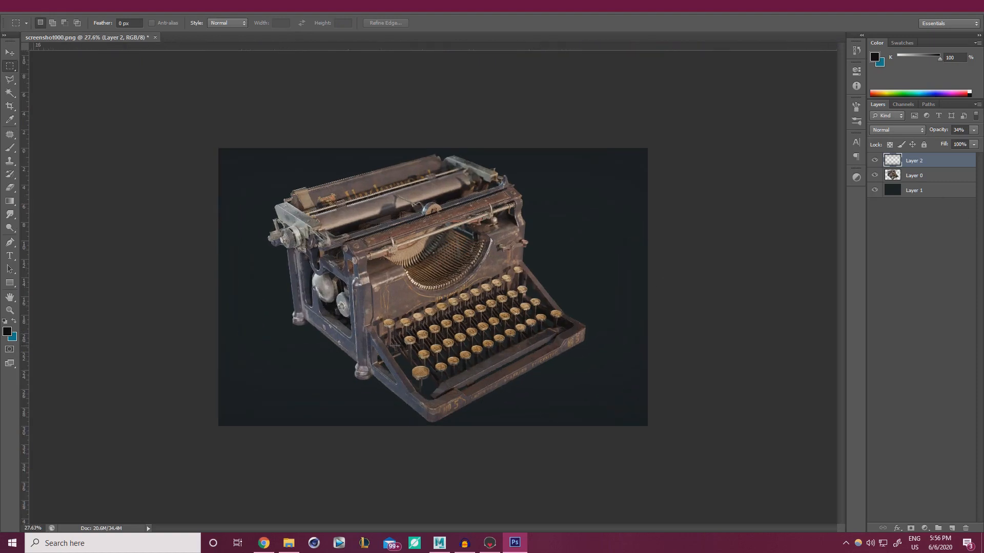
{"action": "scroll", "coordinate": [406, 346], "scroll_direction": "up", "scroll_amount": 1, "text": "alt"}
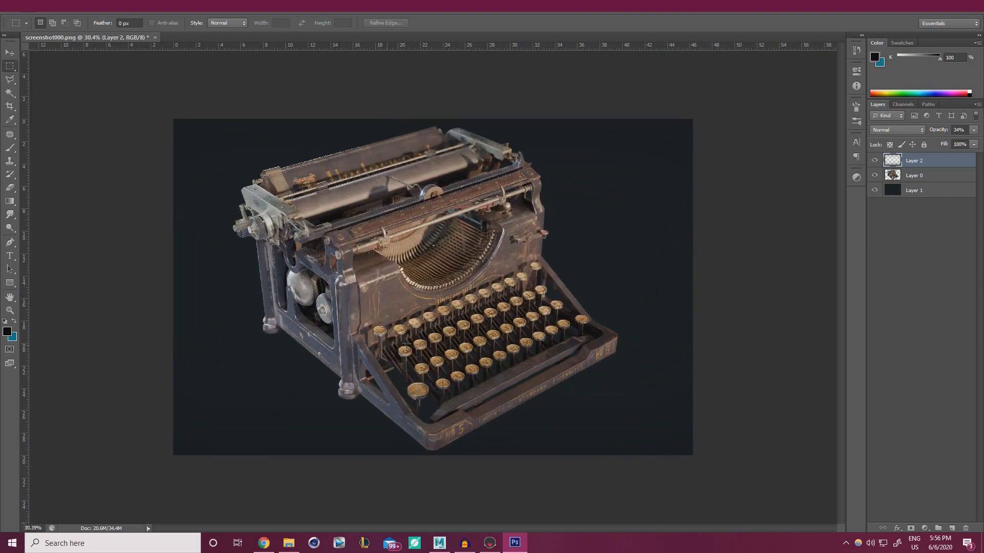
{"action": "left_click", "coordinate": [923, 192]}
{"action": "key", "text": "ctrl+u"}
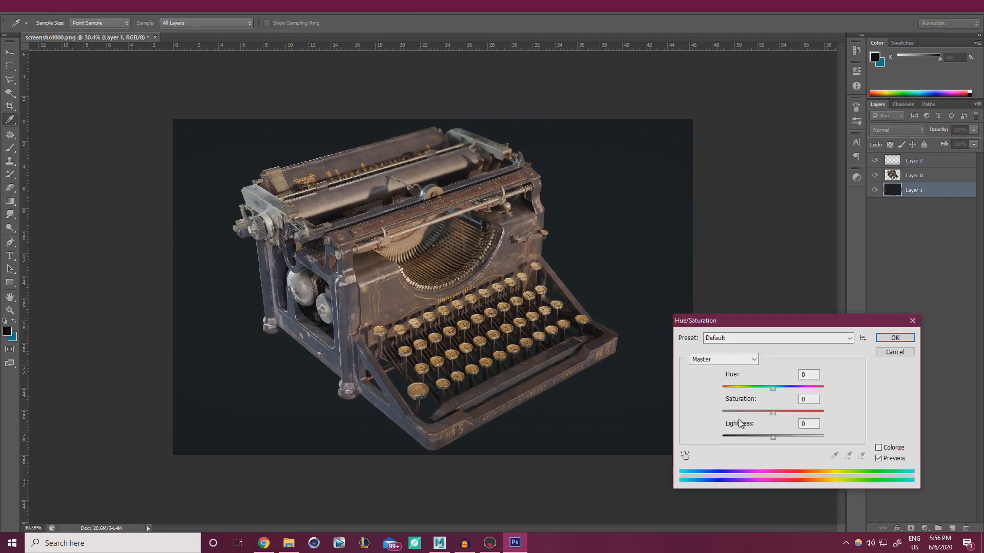
{"action": "left_click_drag", "start_coordinate": [773, 437], "coordinate": [775, 439]}
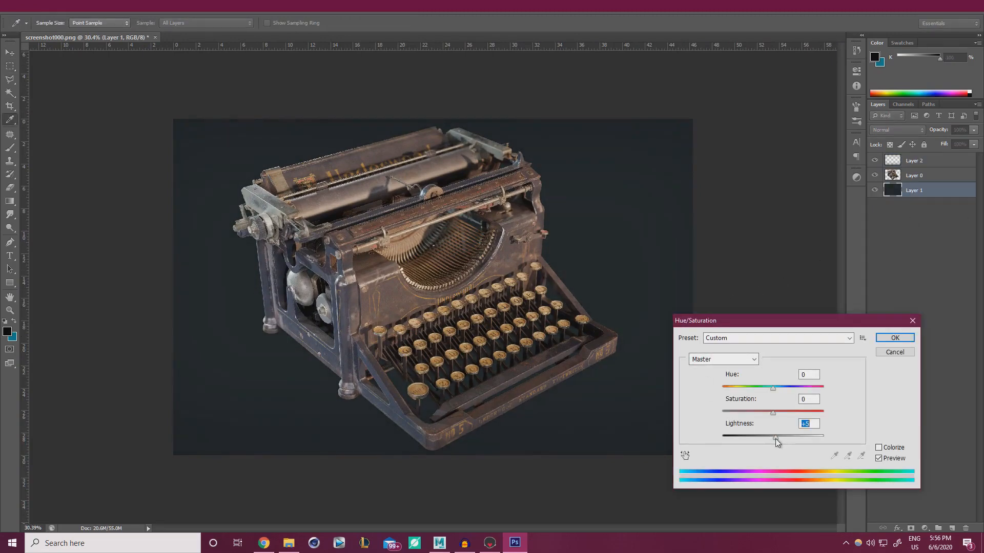
{"action": "left_click", "coordinate": [895, 338]}
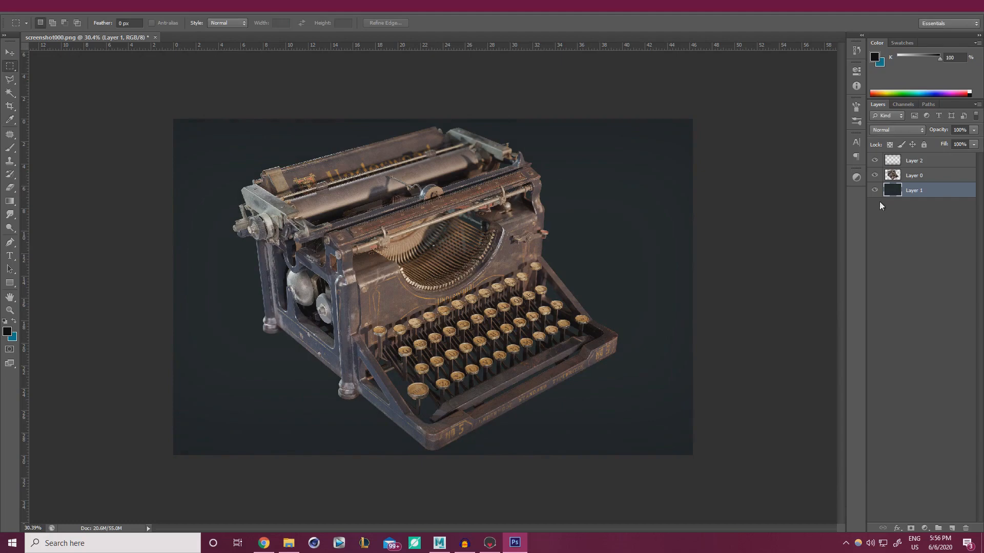
On Layer 2, enlarge the eraser to about 1821 px and the brush to about 2409 px
{"action": "left_click", "coordinate": [925, 162]}
{"action": "key", "text": "e"}
{"action": "scroll", "coordinate": [213, 272], "scroll_direction": "down", "scroll_amount": 3, "text": "alt"}
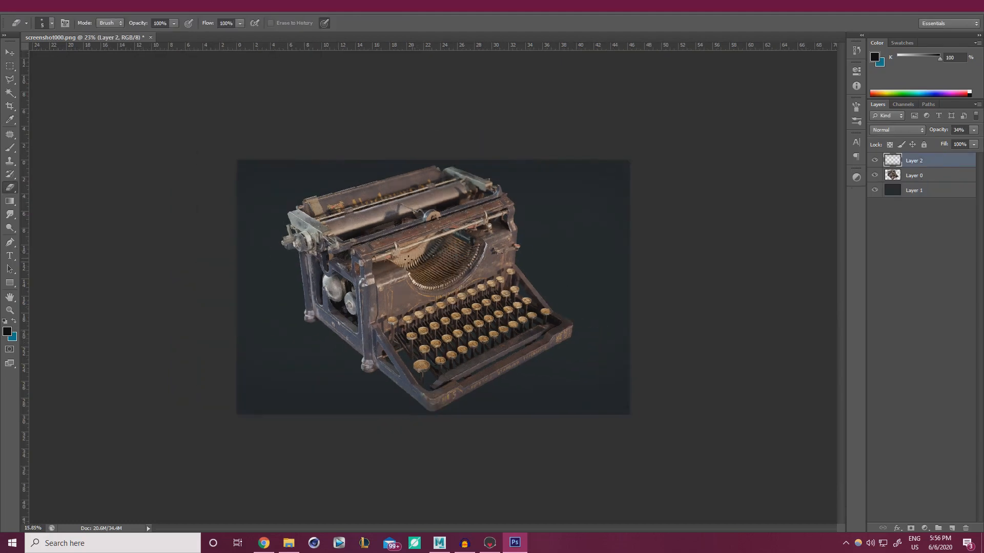
{"action": "right_click_drag", "start_coordinate": [401, 317], "coordinate": [475, 318], "text": "alt"}
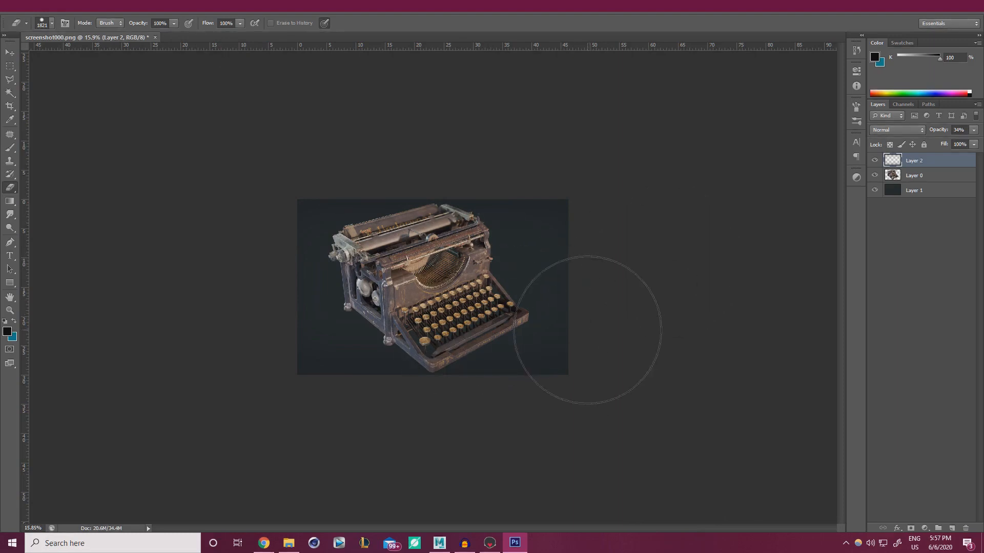
{"action": "key", "text": "b"}
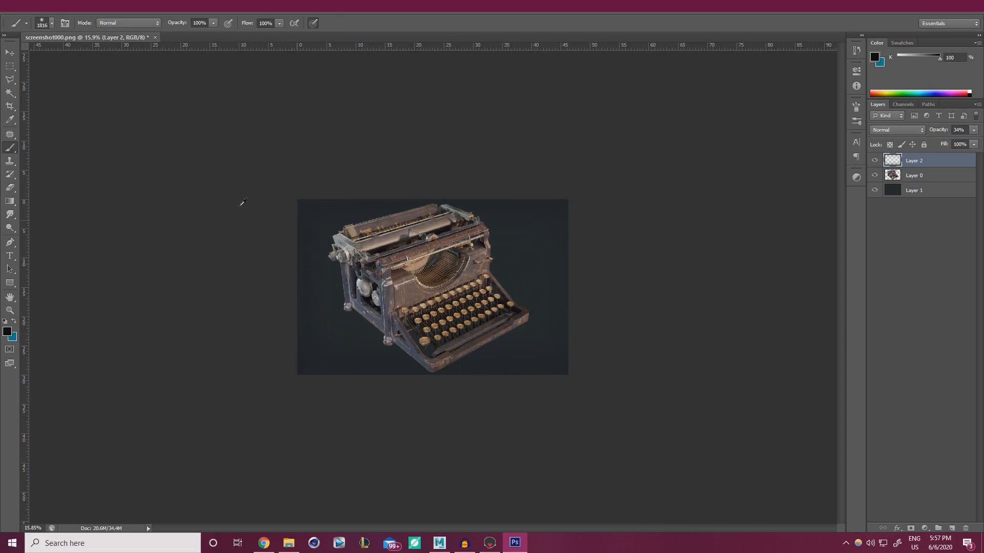
{"action": "mouse_move", "coordinate": [407, 311]}
{"action": "right_mouse_down", "text": "alt"}
{"action": "mouse_move", "coordinate": [420, 311]}
{"action": "mouse_move", "coordinate": [434, 283]}
{"action": "right_mouse_up", "text": "alt"}
{"action": "scroll", "coordinate": [359, 312], "scroll_direction": "up", "scroll_amount": 3, "text": "alt"}
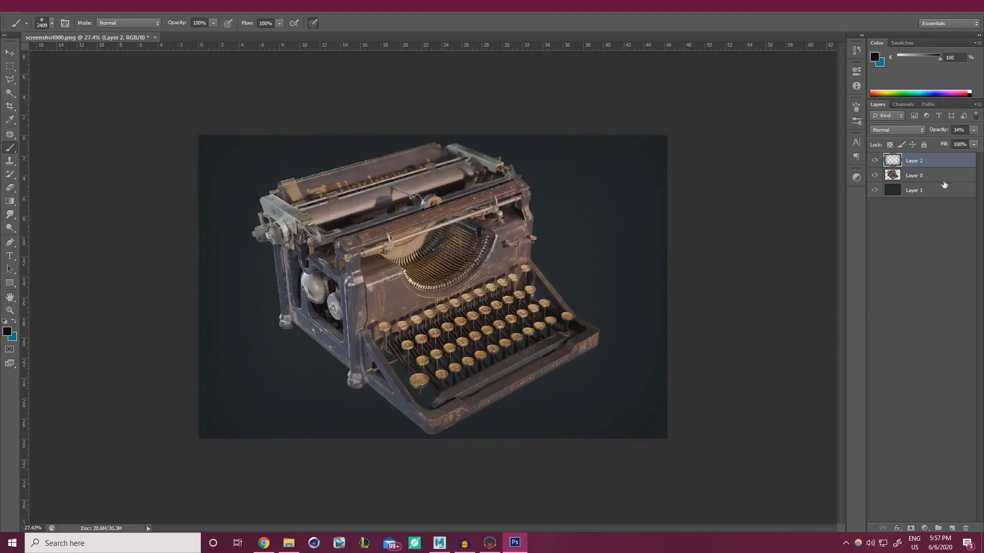
Lower Layer 1's saturation by 20 with Hue/Saturation for a cooler grey backdrop
{"action": "left_click", "coordinate": [931, 191]}
{"action": "key", "text": "ctrl+u"}
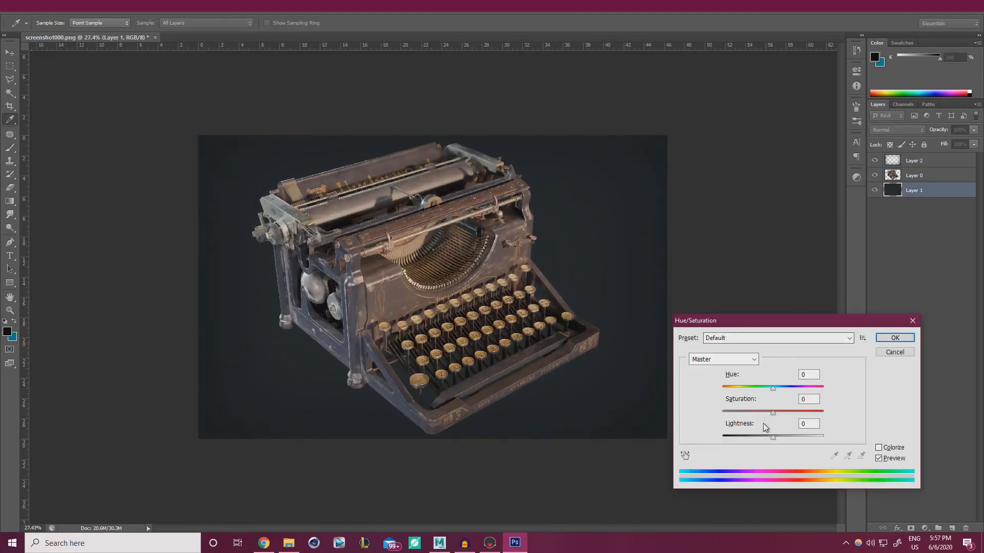
{"action": "mouse_move", "coordinate": [772, 413]}
{"action": "left_mouse_down"}
{"action": "mouse_move", "coordinate": [748, 411]}
{"action": "mouse_move", "coordinate": [758, 415]}
{"action": "left_mouse_up"}
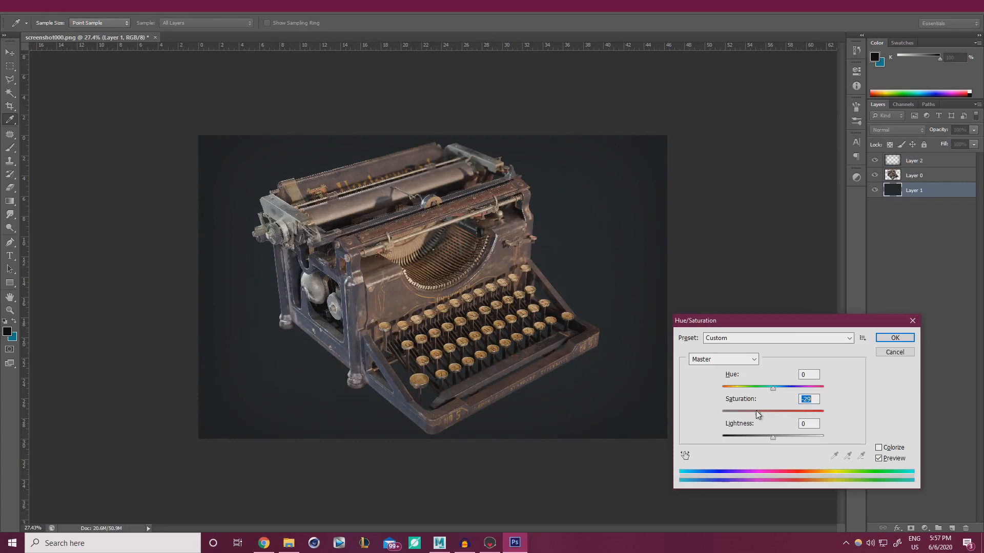
{"action": "left_click", "coordinate": [894, 338]}
Switch to the Brush tool and shrink the brush size
{"action": "key", "text": "b"}
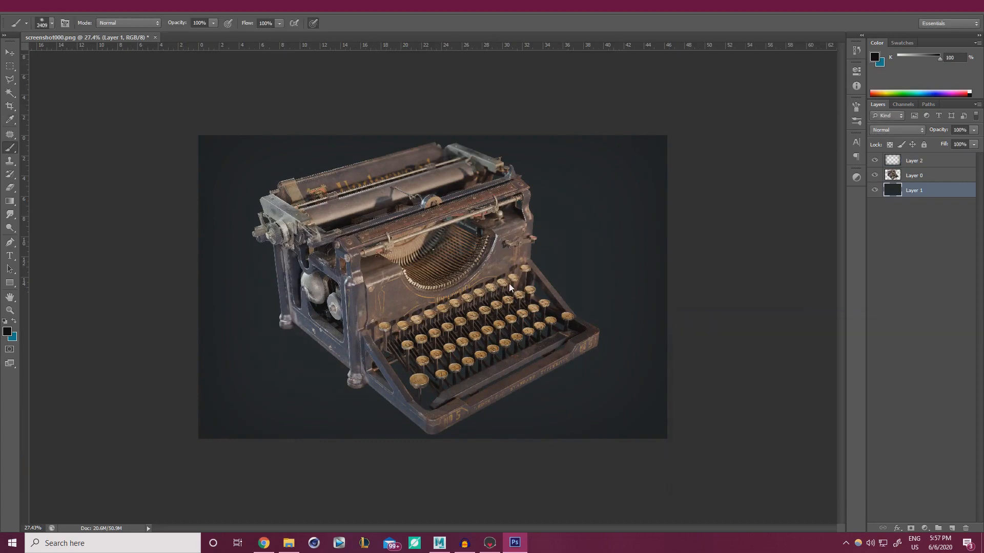
{"action": "scroll", "coordinate": [455, 267], "scroll_direction": "up", "scroll_amount": 1, "text": "alt"}
{"action": "mouse_move", "coordinate": [438, 257]}
{"action": "right_mouse_down", "text": "alt"}
{"action": "mouse_move", "coordinate": [375, 267]}
{"action": "mouse_move", "coordinate": [267, 260]}
{"action": "right_mouse_up", "text": "alt"}
{"action": "scroll", "coordinate": [267, 261], "scroll_direction": "down", "scroll_amount": 2, "text": "alt"}
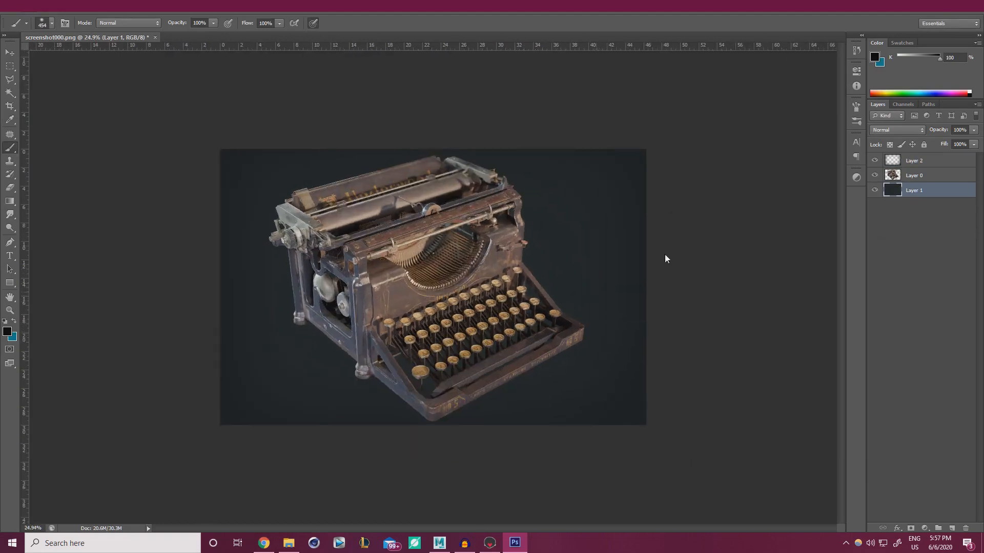
{"action": "mouse_move", "coordinate": [917, 159]}
{"action": "left_mouse_down"}
{"action": "mouse_move", "coordinate": [919, 172]}
{"action": "mouse_move", "coordinate": [924, 163]}
{"action": "left_mouse_up"}
Add a Levels 1 adjustment layer above typewriter Layer 0, clipped to it, at default values
{"action": "left_click", "coordinate": [927, 179]}
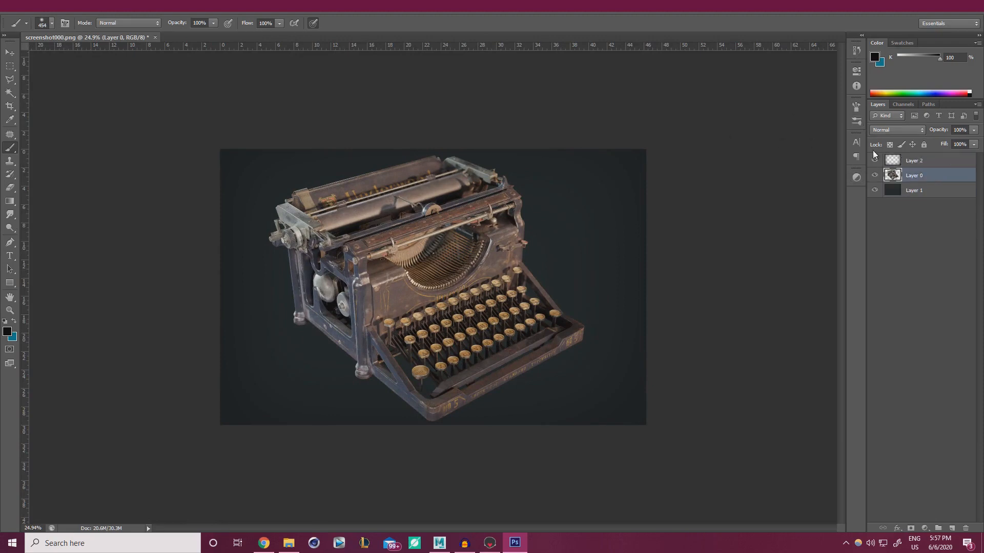
{"action": "left_click", "coordinate": [856, 177]}
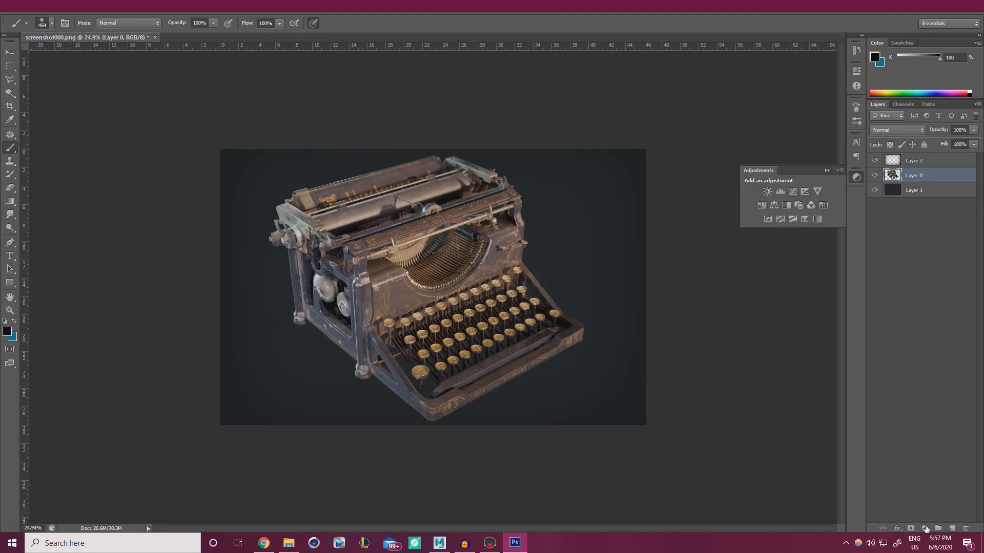
{"action": "left_click", "coordinate": [926, 528]}
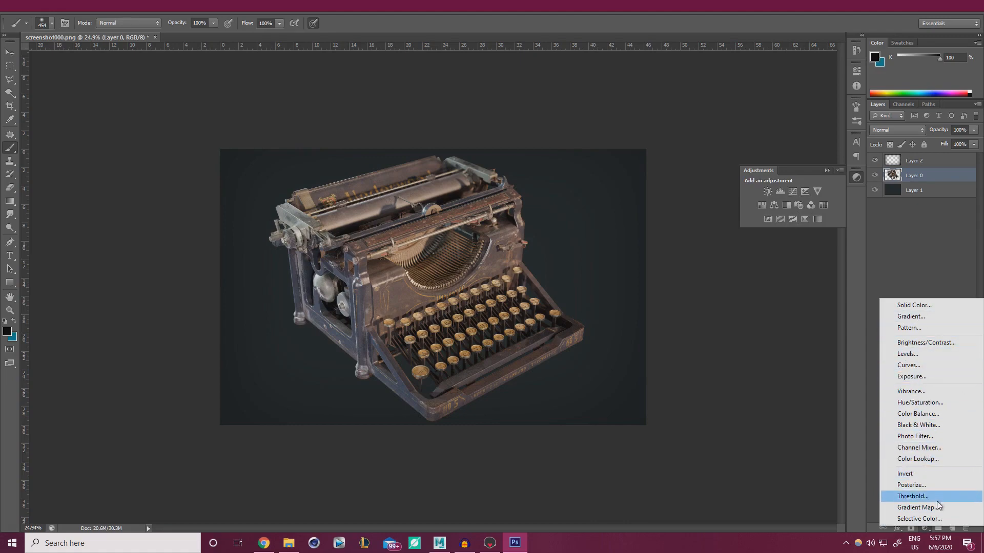
{"action": "left_click", "coordinate": [928, 359]}
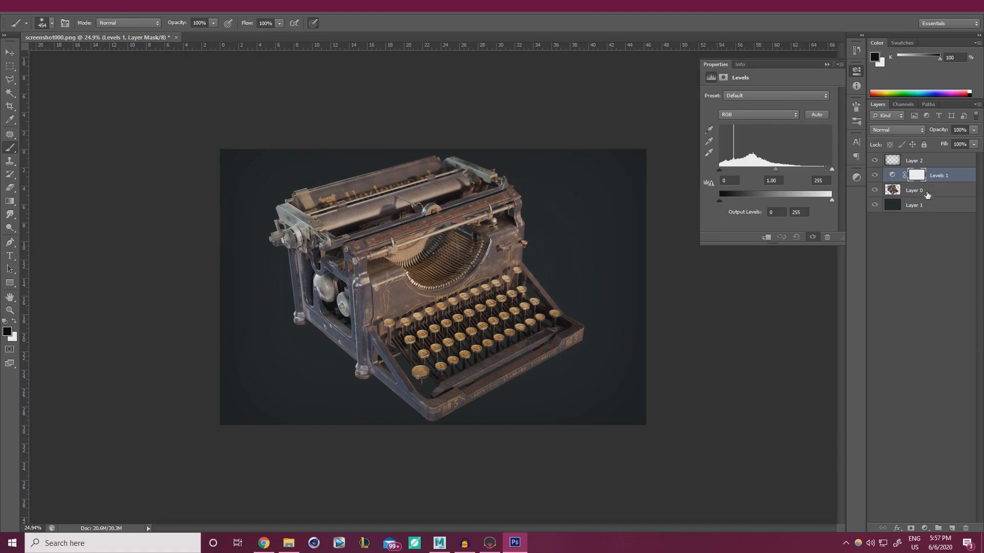
{"action": "left_click", "coordinate": [925, 182], "text": "alt"}
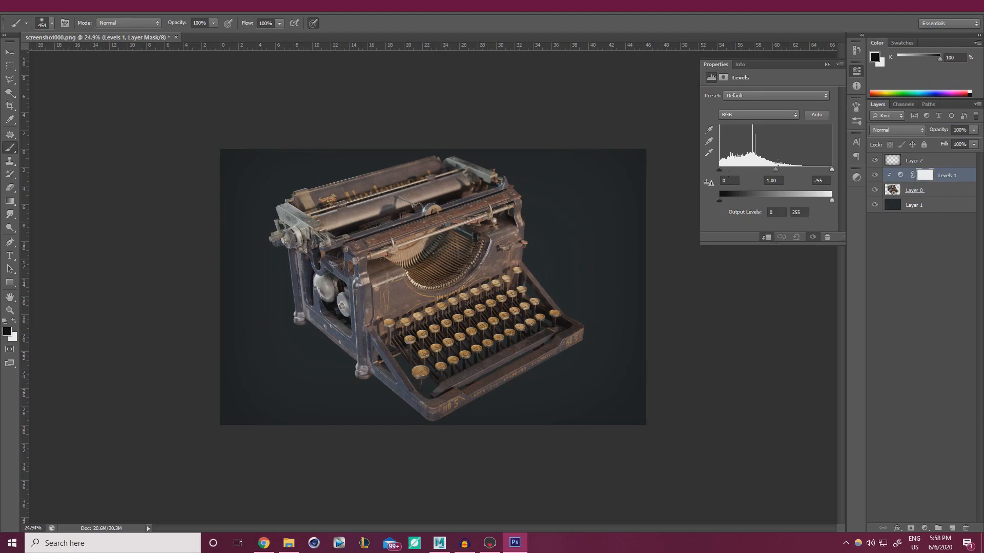
Set the typewriter Levels to midtones 0.88, white input 239 and output range 10–241
{"action": "left_click_drag", "start_coordinate": [778, 173], "coordinate": [777, 170]}
{"action": "left_click_drag", "start_coordinate": [722, 170], "coordinate": [707, 169]}
{"action": "left_click_drag", "start_coordinate": [831, 170], "coordinate": [775, 174]}
{"action": "scroll", "coordinate": [408, 272], "scroll_direction": "up", "scroll_amount": 3, "text": "alt"}
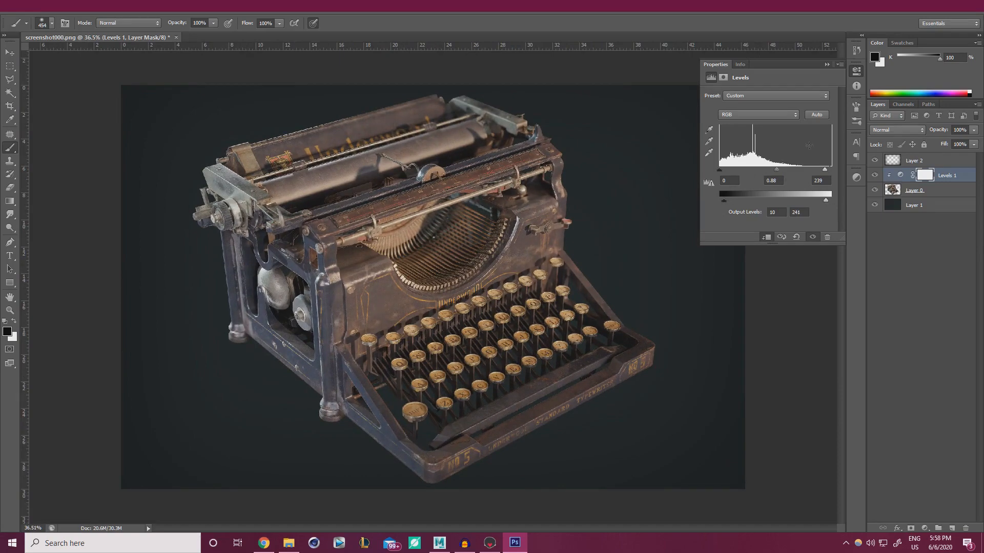
Toggle the Levels adjustment off and on to compare the typewriter before and after
{"action": "left_click", "coordinate": [826, 65]}
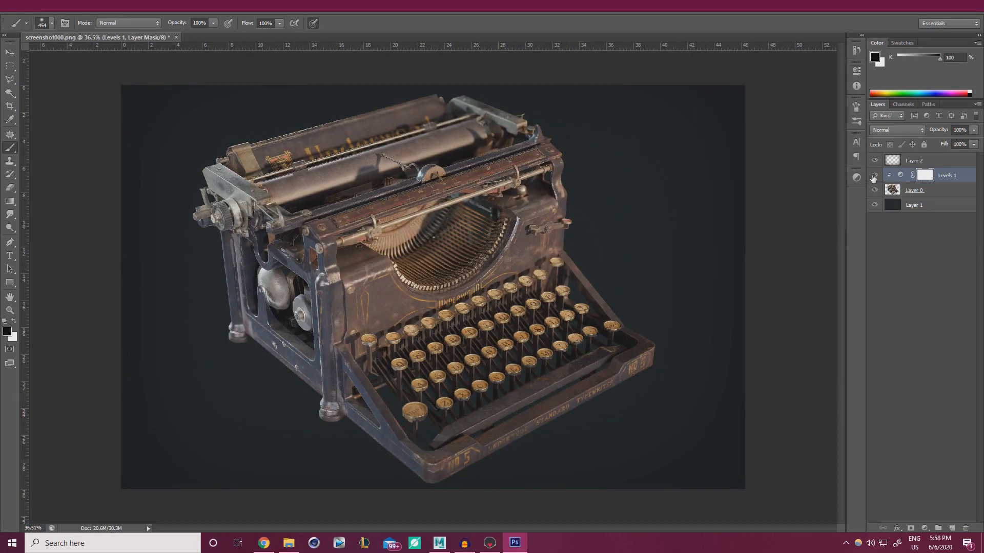
{"action": "left_click", "coordinate": [874, 175]}
{"action": "left_click", "coordinate": [874, 175]}
{"action": "left_click", "coordinate": [874, 175]}
{"action": "left_click", "coordinate": [874, 175]}
Add a Hue/Saturation 1 adjustment layer clipped to the typewriter layer
{"action": "left_click", "coordinate": [857, 178]}
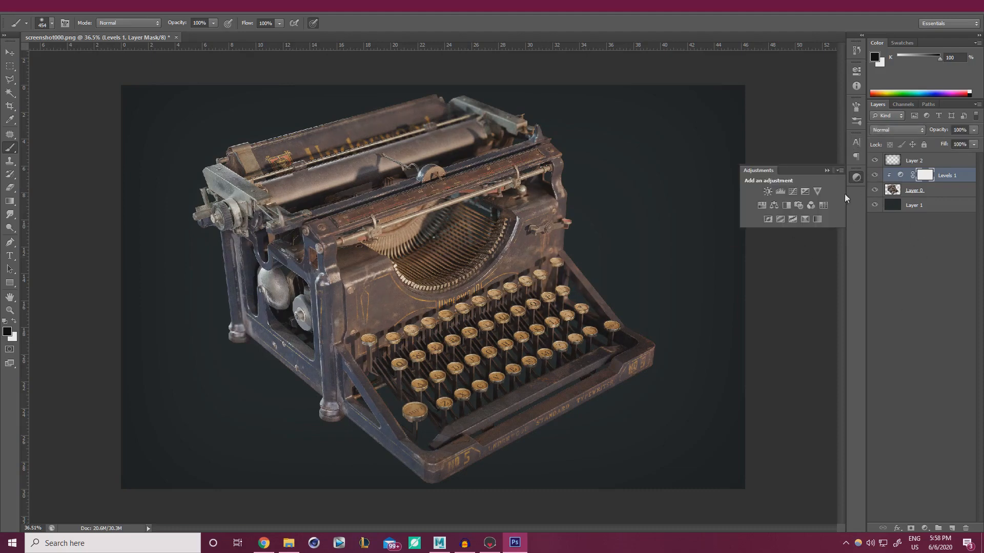
{"action": "left_click", "coordinate": [763, 205]}
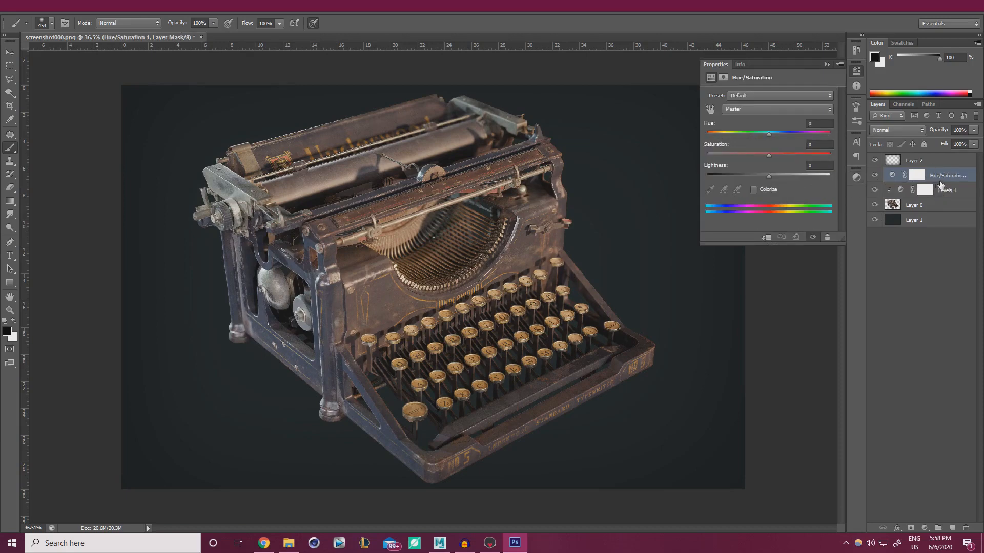
{"action": "left_click", "coordinate": [938, 292]}
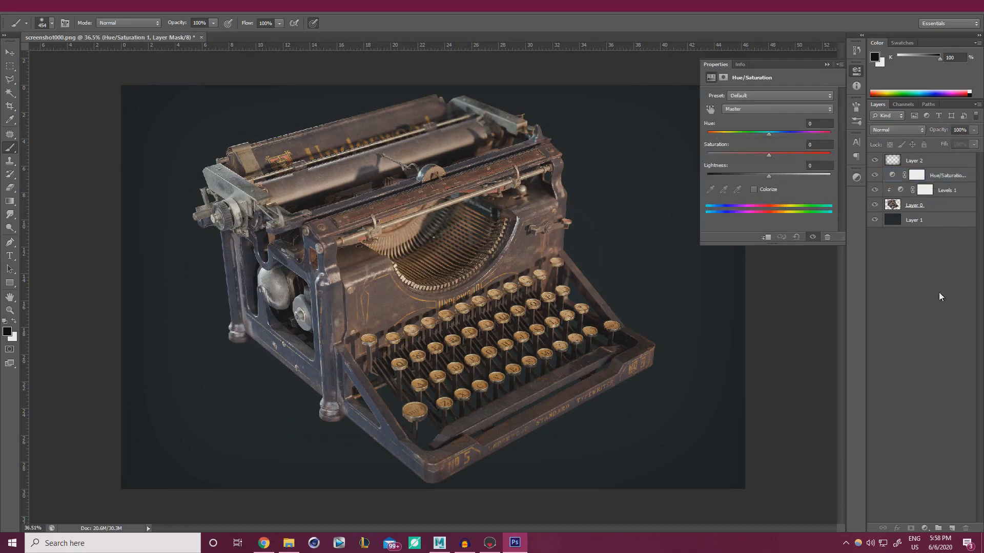
{"action": "left_click", "coordinate": [934, 180]}
{"action": "left_click", "coordinate": [908, 185], "text": "alt"}
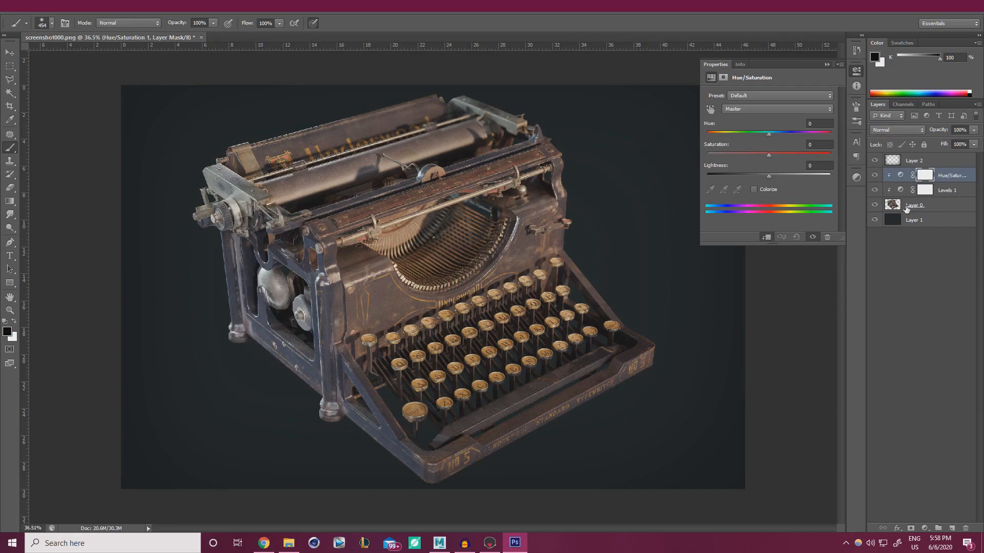
Set the Hue/Saturation values to Hue -2, Saturation -6 and Lightness +2
{"action": "left_click_drag", "start_coordinate": [769, 154], "coordinate": [763, 154]}
{"action": "left_click_drag", "start_coordinate": [771, 134], "coordinate": [770, 135]}
{"action": "left_click_drag", "start_coordinate": [767, 135], "coordinate": [768, 136]}
{"action": "scroll", "coordinate": [454, 296], "scroll_direction": "down", "scroll_amount": 8, "text": "alt"}
{"action": "scroll", "coordinate": [454, 296], "scroll_direction": "up", "scroll_amount": 5, "text": "alt"}
{"action": "scroll", "coordinate": [458, 292], "scroll_direction": "up", "scroll_amount": 2, "text": "alt"}
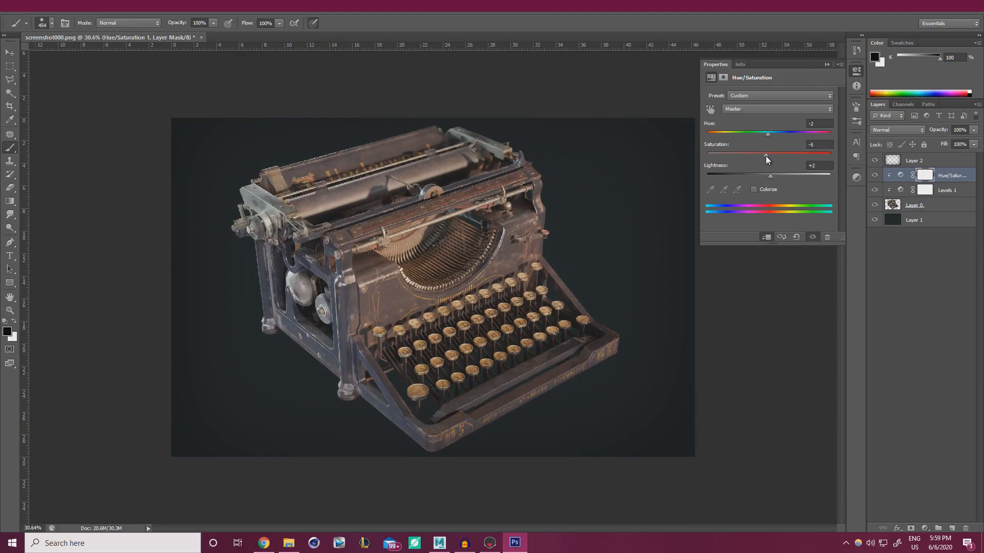
Hide and restore the Hue/Saturation and Levels adjustments to compare the typewriter
{"action": "left_click", "coordinate": [826, 65]}
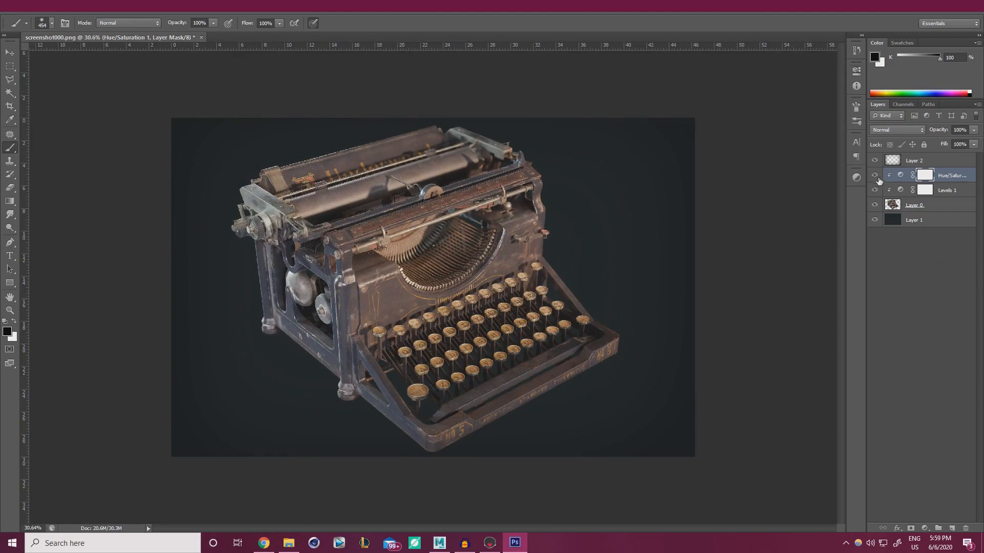
{"action": "left_click", "coordinate": [874, 175]}
{"action": "left_click", "coordinate": [875, 175]}
{"action": "left_click", "coordinate": [875, 190]}
{"action": "left_click", "coordinate": [875, 190]}
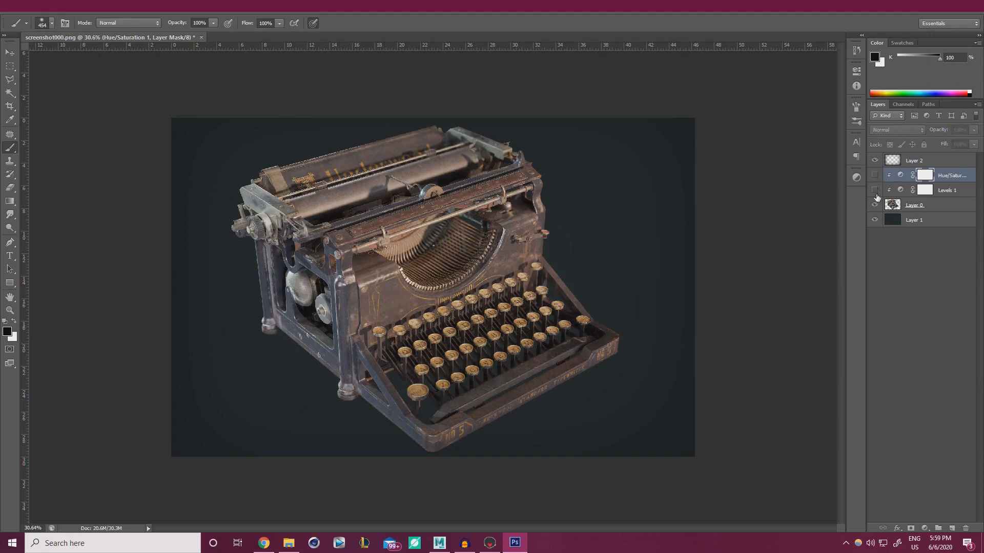
{"action": "left_click", "coordinate": [875, 175]}
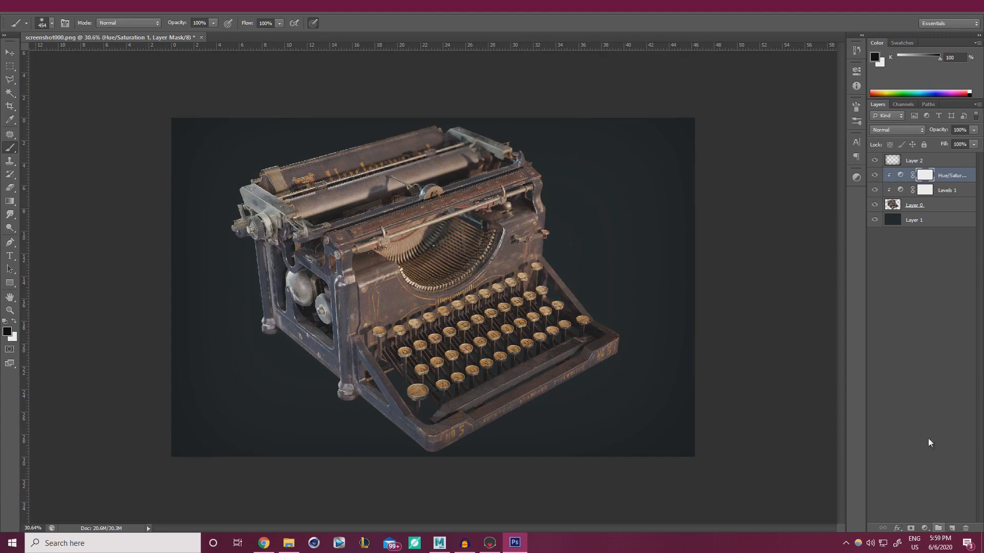
{"action": "left_click", "coordinate": [927, 528]}
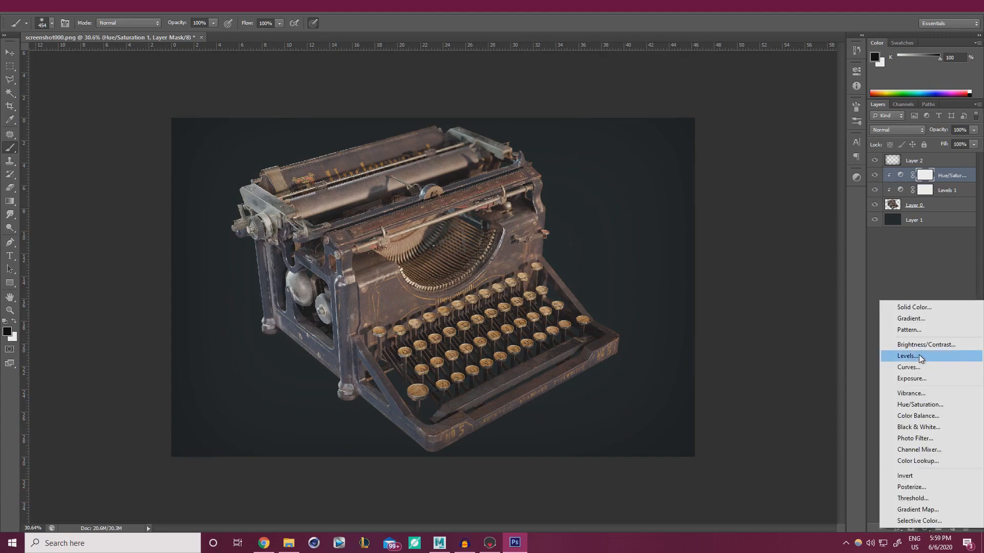
Delete an unwanted Levels 2 layer and add a Curves 1 adjustment clipped to the typewriter
{"action": "left_click", "coordinate": [917, 356]}
{"action": "left_click", "coordinate": [936, 180]}
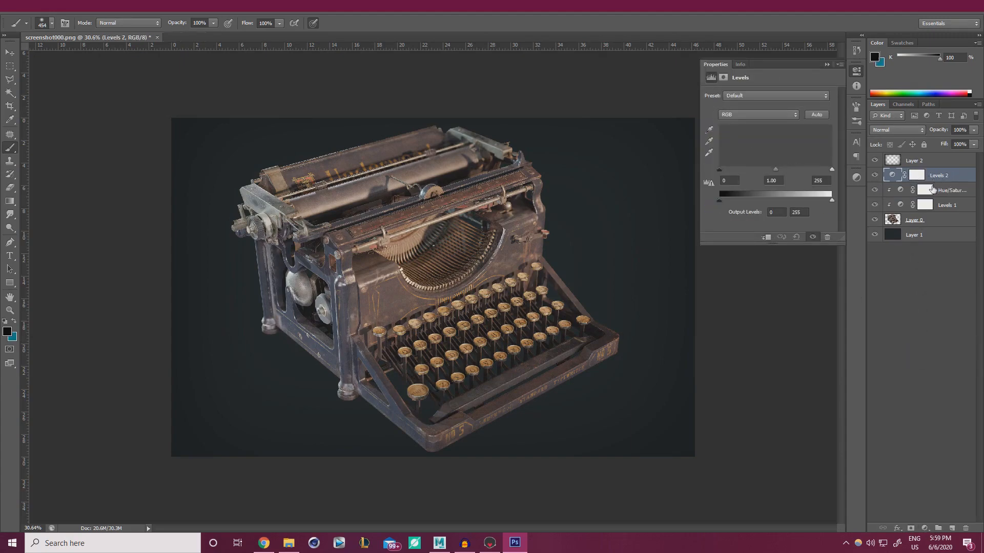
{"action": "key", "text": "Delete"}
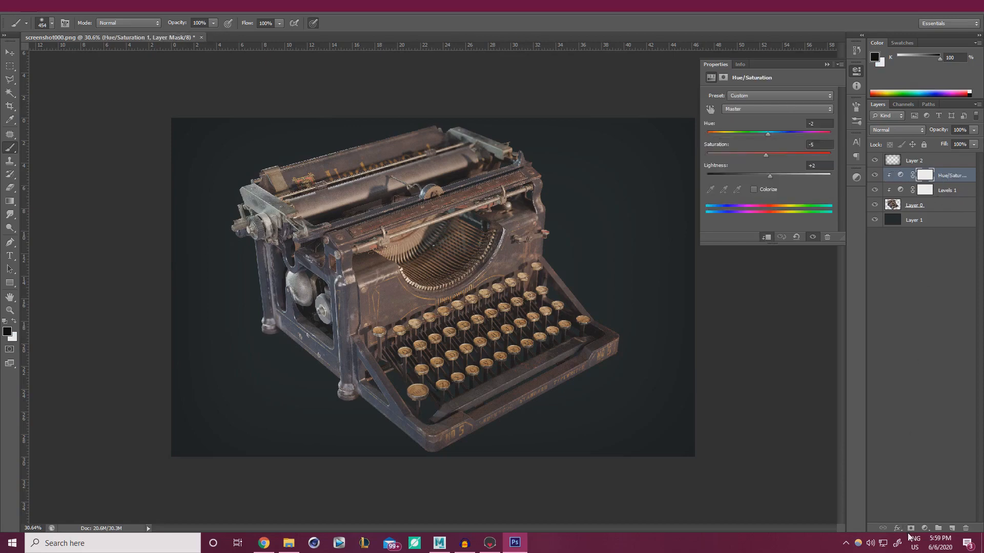
{"action": "left_click", "coordinate": [925, 528]}
{"action": "left_click", "coordinate": [909, 368]}
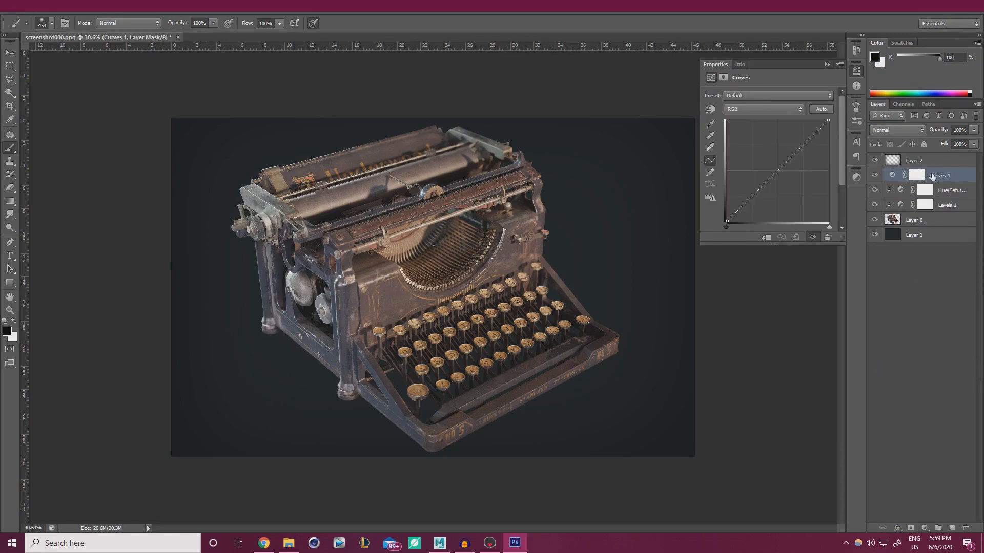
{"action": "left_click", "coordinate": [941, 178], "text": "alt"}
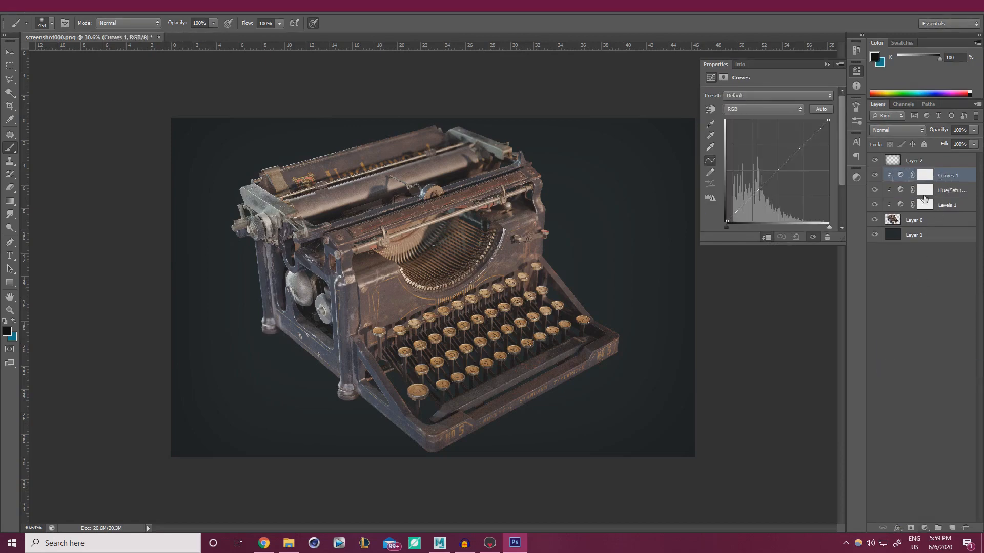
Shape the RGB curve with a lowered shadow point and an upper control point
{"action": "left_click_drag", "start_coordinate": [758, 196], "coordinate": [757, 200]}
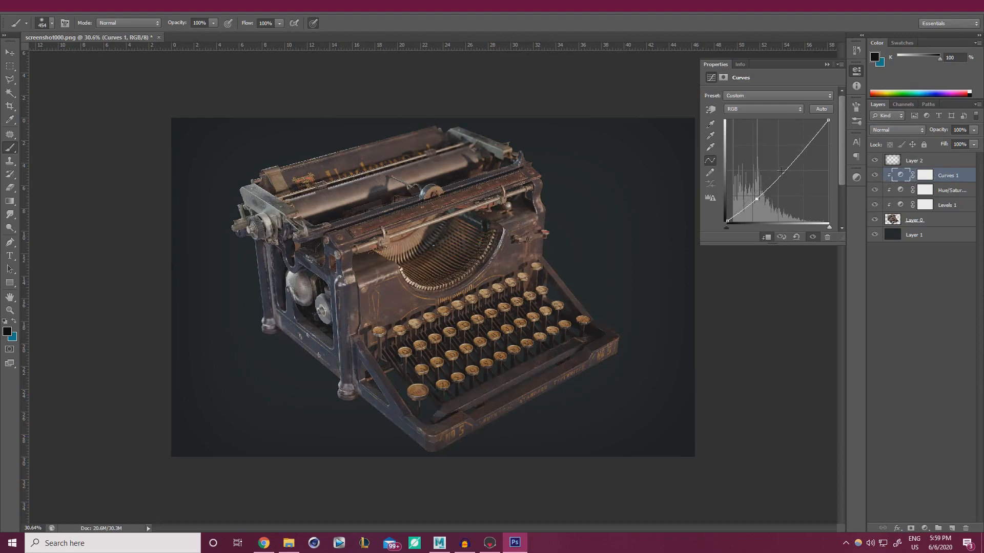
{"action": "left_click_drag", "start_coordinate": [785, 168], "coordinate": [783, 162]}
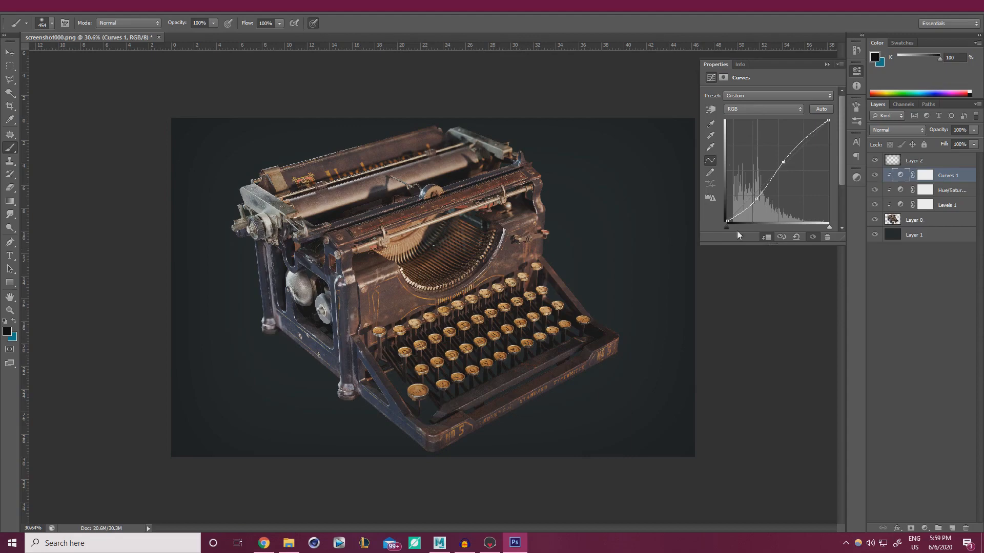
{"action": "key", "text": "ctrl+z"}
{"action": "key", "text": "ctrl+z"}
{"action": "key", "text": "ctrl+z"}
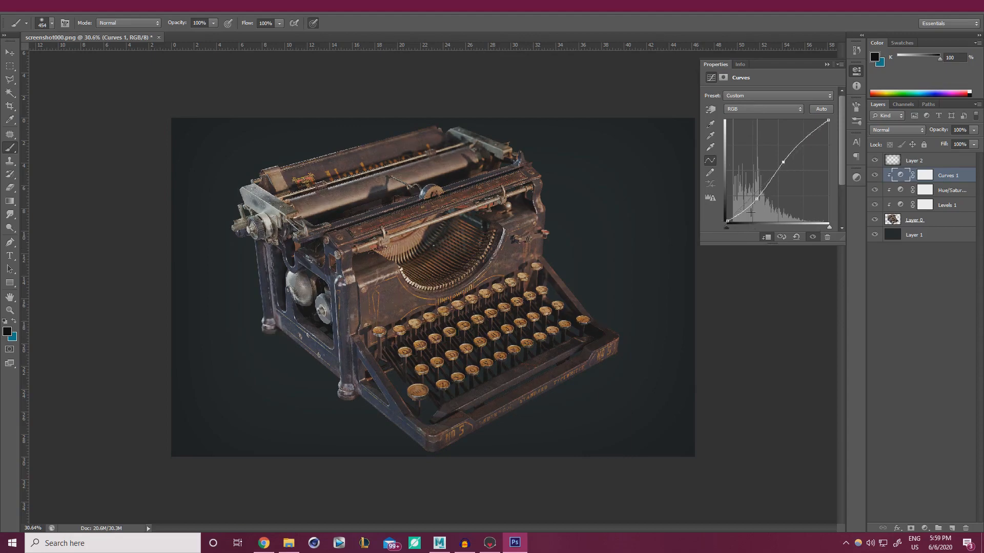
{"action": "key", "text": "ctrl+alt+z"}
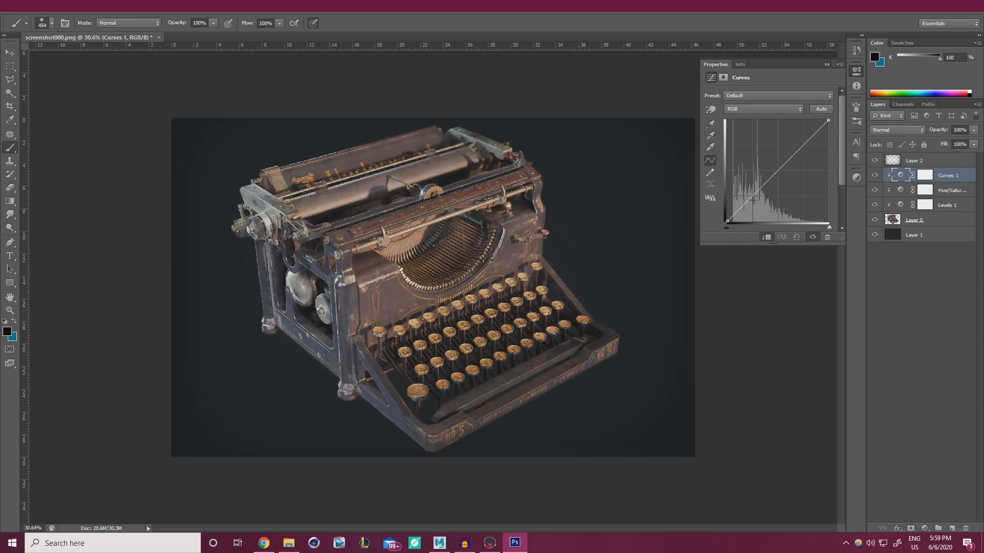
{"action": "left_click_drag", "start_coordinate": [744, 202], "coordinate": [747, 204]}
{"action": "left_click", "coordinate": [804, 145]}
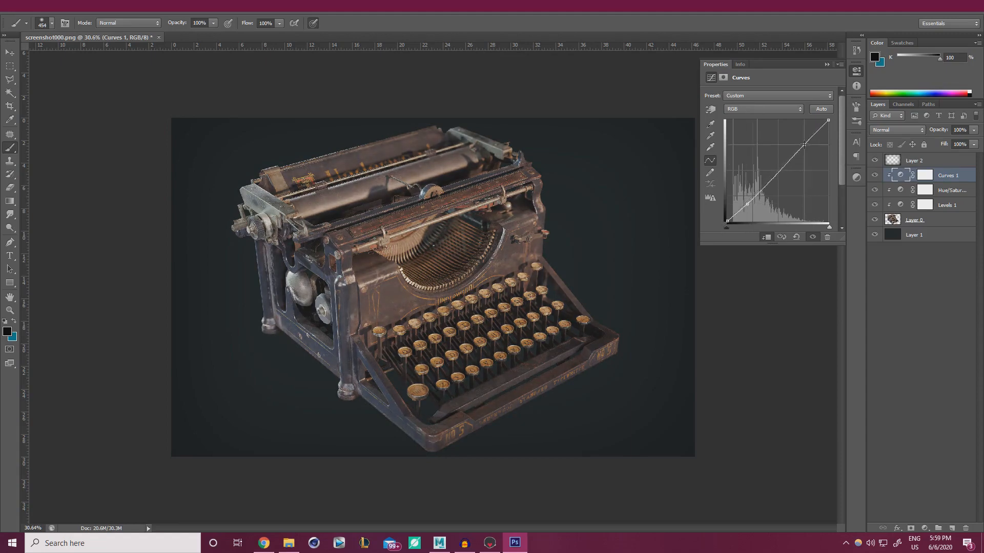
Adjust the Red channel curve with shadow and upper points
{"action": "left_click", "coordinate": [751, 111]}
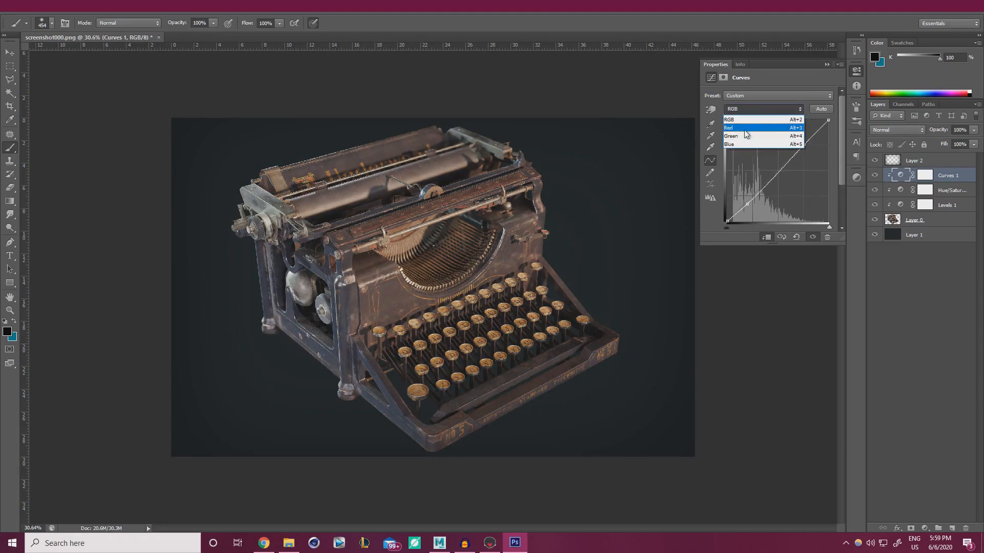
{"action": "left_click", "coordinate": [746, 134]}
{"action": "mouse_move", "coordinate": [748, 201]}
{"action": "left_mouse_down"}
{"action": "mouse_move", "coordinate": [752, 190]}
{"action": "mouse_move", "coordinate": [741, 231]}
{"action": "mouse_move", "coordinate": [744, 206]}
{"action": "left_mouse_up"}
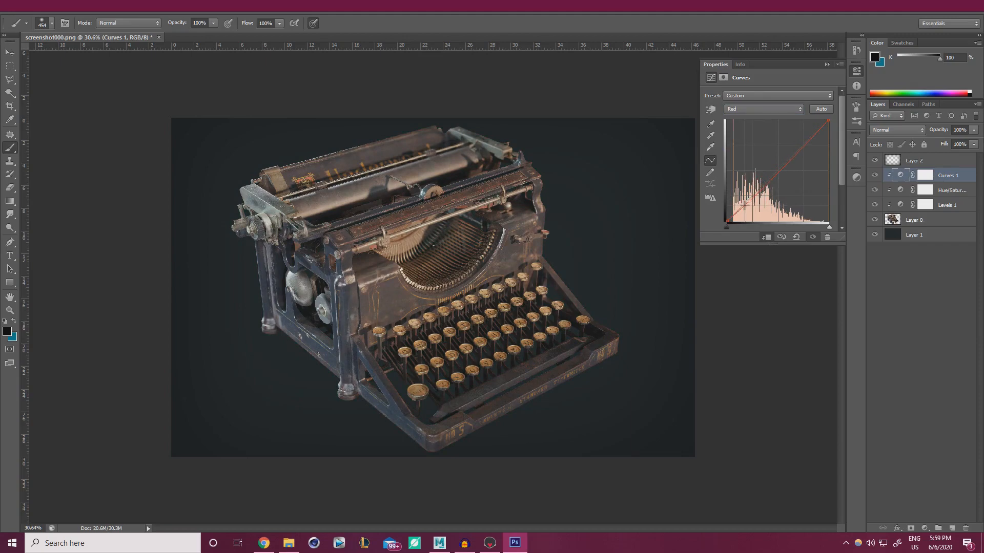
{"action": "left_click_drag", "start_coordinate": [744, 206], "coordinate": [745, 206]}
{"action": "left_click_drag", "start_coordinate": [798, 147], "coordinate": [812, 134]}
Lift the Blue channel curve with two points to cool the shadows
{"action": "left_click", "coordinate": [753, 109]}
{"action": "left_click", "coordinate": [738, 144]}
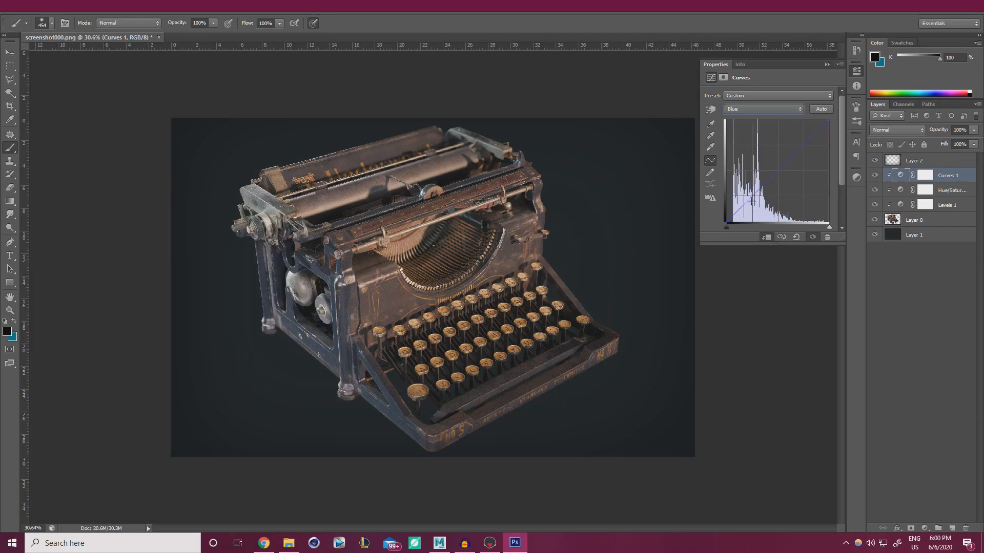
{"action": "left_click_drag", "start_coordinate": [746, 202], "coordinate": [742, 204]}
{"action": "left_click_drag", "start_coordinate": [793, 158], "coordinate": [801, 149]}
Nudge the Green channel curve toward magenta
{"action": "left_click", "coordinate": [727, 110]}
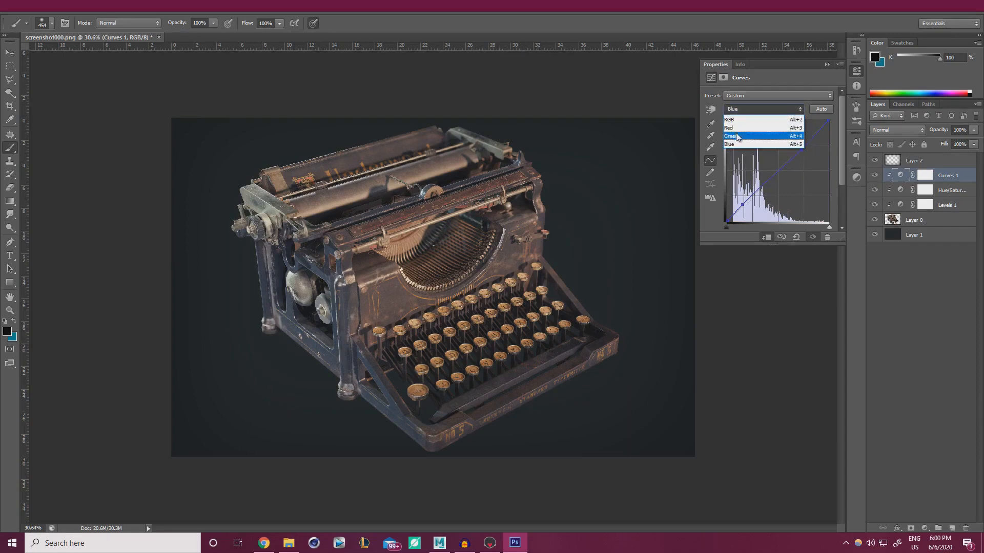
{"action": "left_click", "coordinate": [741, 135]}
{"action": "left_click_drag", "start_coordinate": [764, 182], "coordinate": [767, 180]}
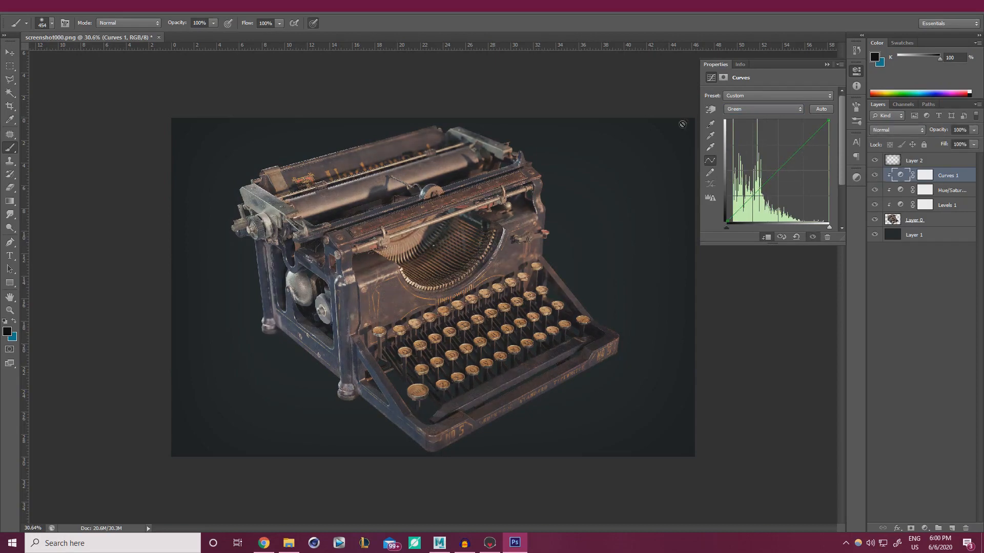
{"action": "left_click", "coordinate": [826, 65]}
{"action": "scroll", "coordinate": [509, 232], "scroll_direction": "down", "scroll_amount": 4, "text": "alt"}
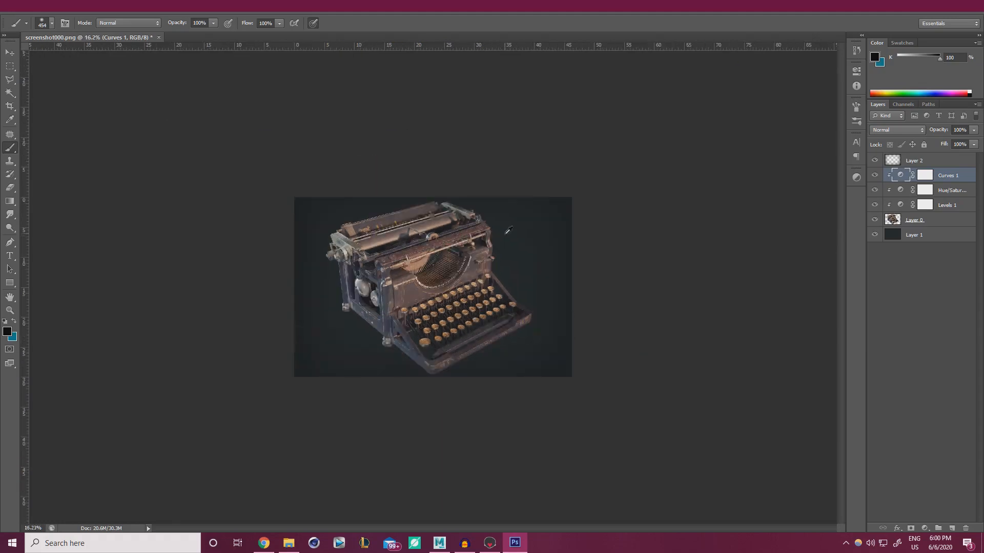
{"action": "scroll", "coordinate": [504, 235], "scroll_direction": "up", "scroll_amount": 3, "text": "alt"}
{"action": "scroll", "coordinate": [474, 273], "scroll_direction": "up", "scroll_amount": 2, "text": "alt"}
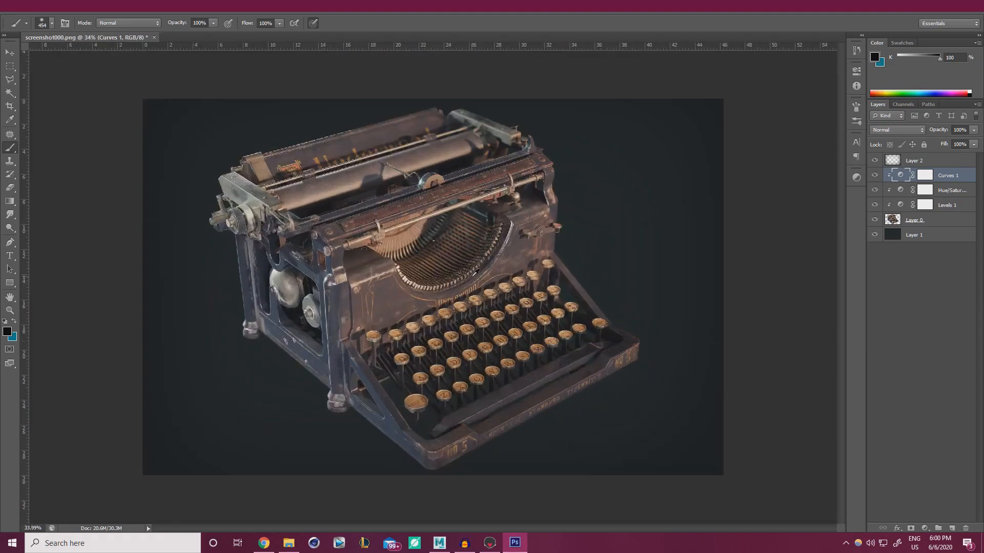
Hide and restore all three typewriter adjustments, then Curves alone, to compare
{"action": "left_click_drag", "start_coordinate": [874, 206], "coordinate": [876, 182]}
{"action": "left_click", "coordinate": [895, 283]}
{"action": "left_click", "coordinate": [875, 177]}
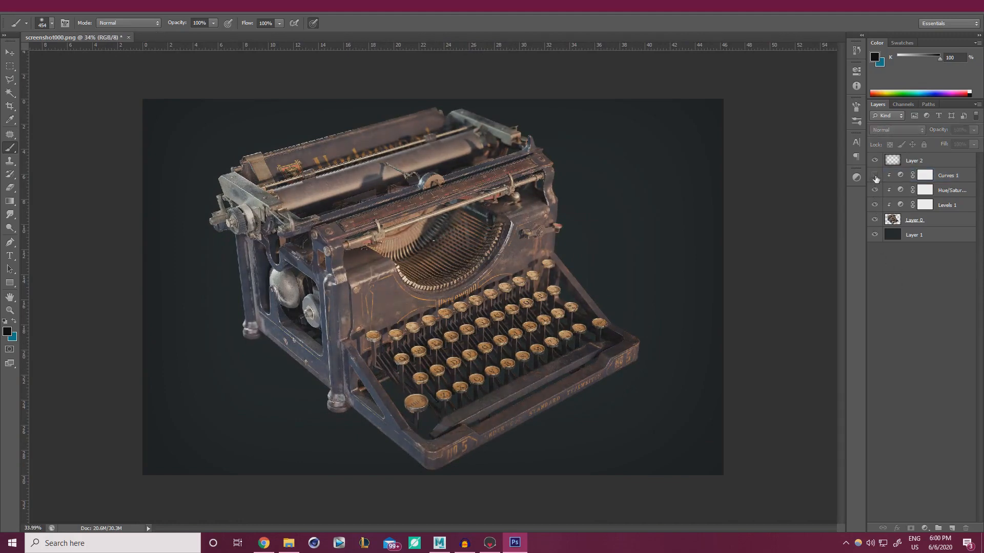
{"action": "left_click", "coordinate": [875, 178]}
Lower Curves 1 opacity to 51% and check it on and off
{"action": "left_click", "coordinate": [945, 175]}
{"action": "left_click", "coordinate": [974, 130]}
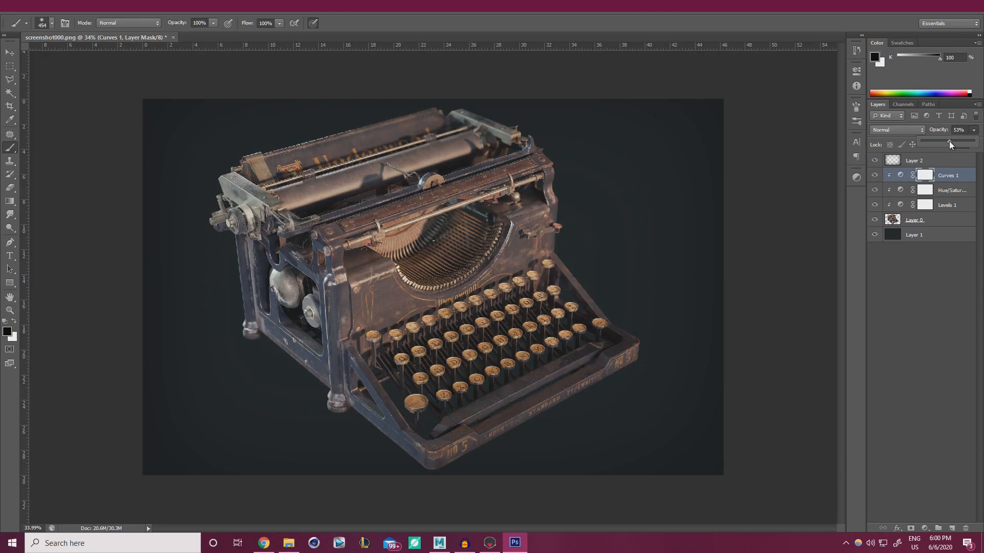
{"action": "left_click_drag", "start_coordinate": [949, 142], "coordinate": [948, 141]}
{"action": "left_click", "coordinate": [875, 176]}
{"action": "left_click", "coordinate": [875, 176]}
Toggle the Hue/Saturation and Levels adjustments to compare, then select backdrop Layer 1
{"action": "left_click", "coordinate": [875, 191]}
{"action": "left_click", "coordinate": [875, 191]}
{"action": "left_click", "coordinate": [875, 205]}
{"action": "left_click", "coordinate": [875, 205]}
{"action": "left_click", "coordinate": [926, 235]}
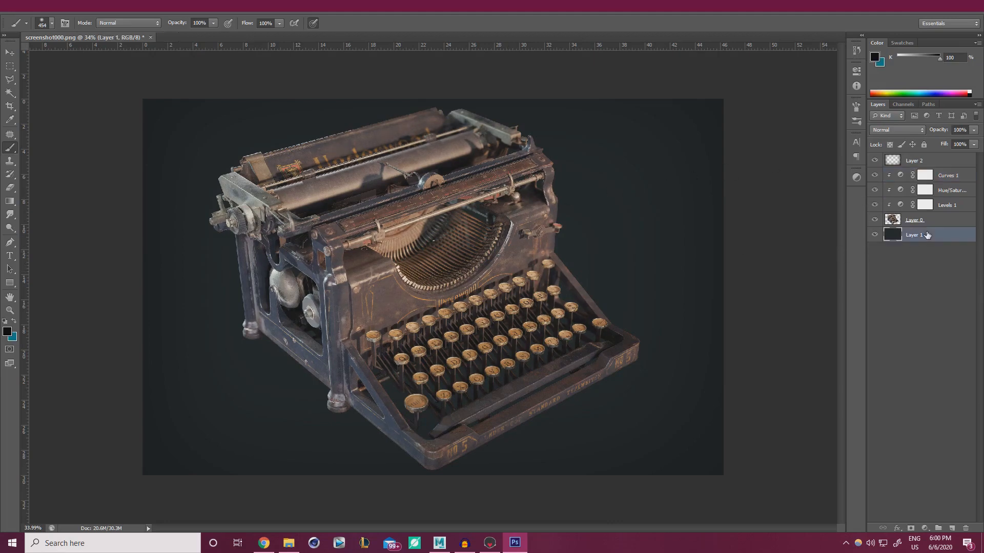
Apply Hue/Saturation directly to backdrop Layer 1 with Hue +7 and Lightness -3
{"action": "key", "text": "ctrl+u"}
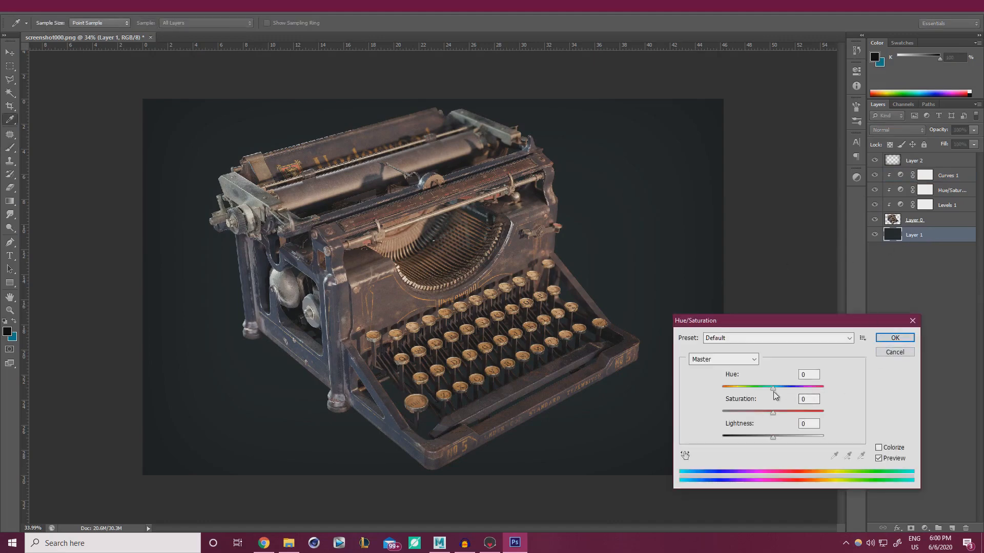
{"action": "mouse_move", "coordinate": [773, 388]}
{"action": "left_mouse_down"}
{"action": "mouse_move", "coordinate": [726, 390]}
{"action": "mouse_move", "coordinate": [784, 391]}
{"action": "mouse_move", "coordinate": [776, 390]}
{"action": "left_mouse_up"}
{"action": "left_click_drag", "start_coordinate": [773, 438], "coordinate": [771, 437]}
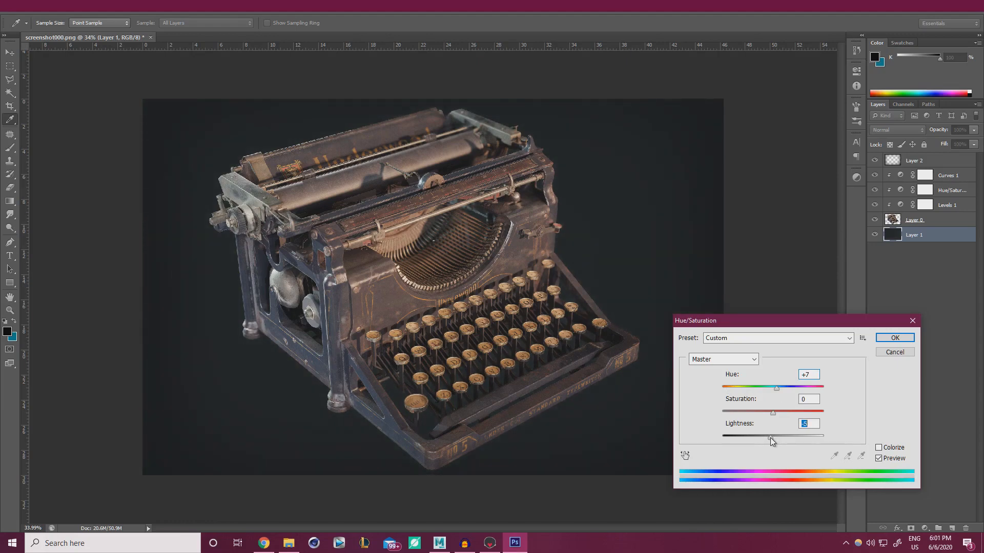
{"action": "left_click", "coordinate": [894, 337]}
{"action": "left_click", "coordinate": [921, 162]}
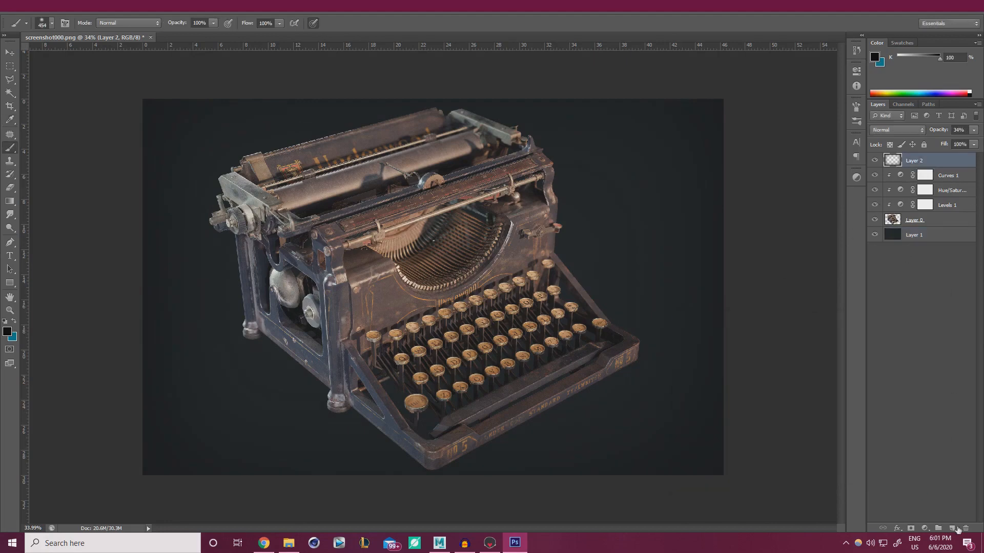
Create Layer 3, enlarge the brush to about 2221 px and pick a pale peach colour
{"action": "left_click", "coordinate": [956, 528]}
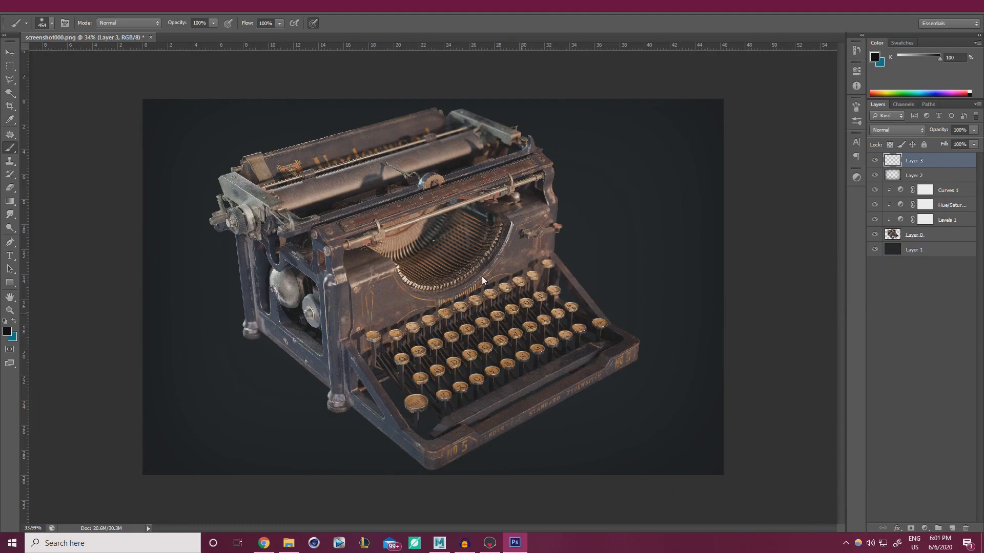
{"action": "scroll", "coordinate": [393, 239], "scroll_direction": "down", "scroll_amount": 2, "text": "alt"}
{"action": "right_click_drag", "start_coordinate": [424, 268], "coordinate": [524, 252], "text": "alt"}
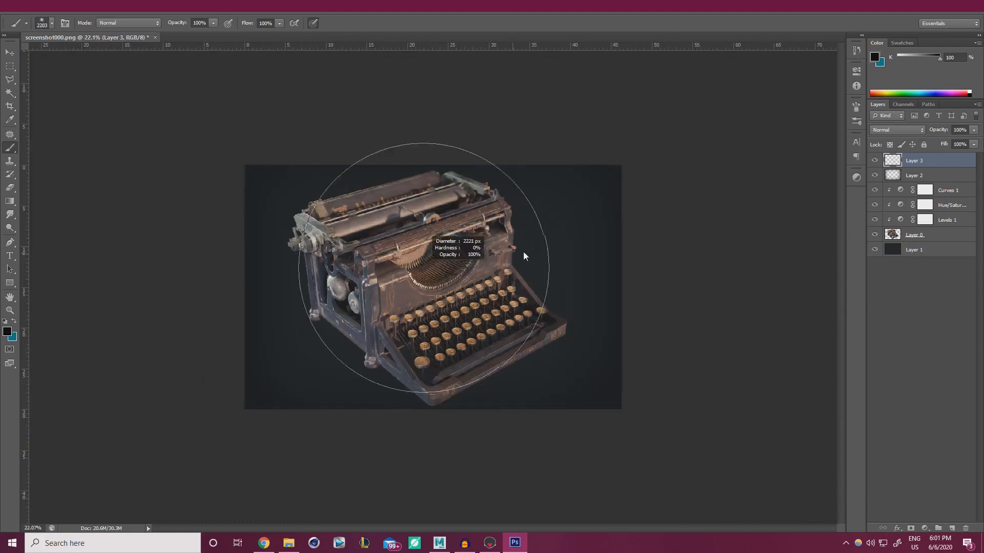
{"action": "left_click", "coordinate": [7, 331]}
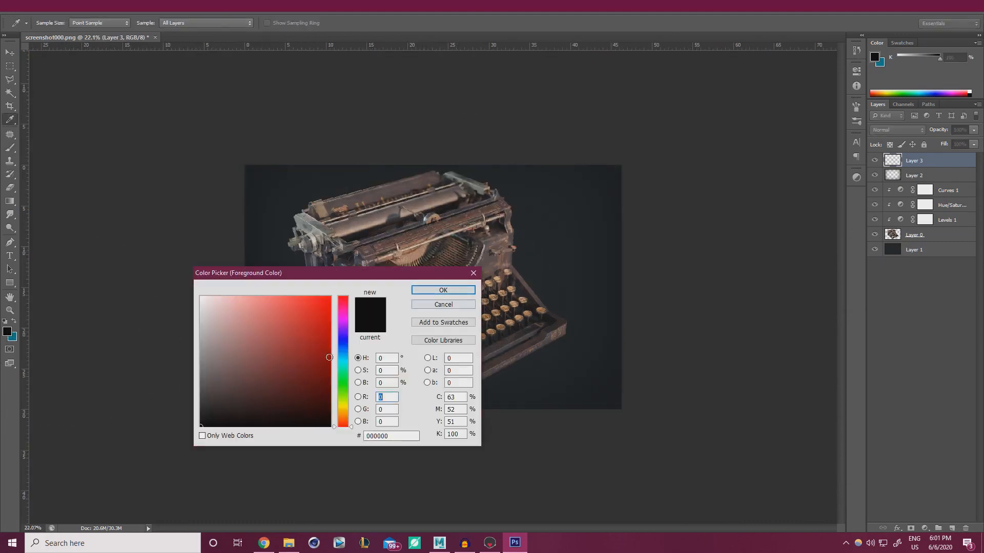
{"action": "left_click_drag", "start_coordinate": [342, 426], "coordinate": [342, 418]}
{"action": "left_click_drag", "start_coordinate": [297, 308], "coordinate": [235, 305]}
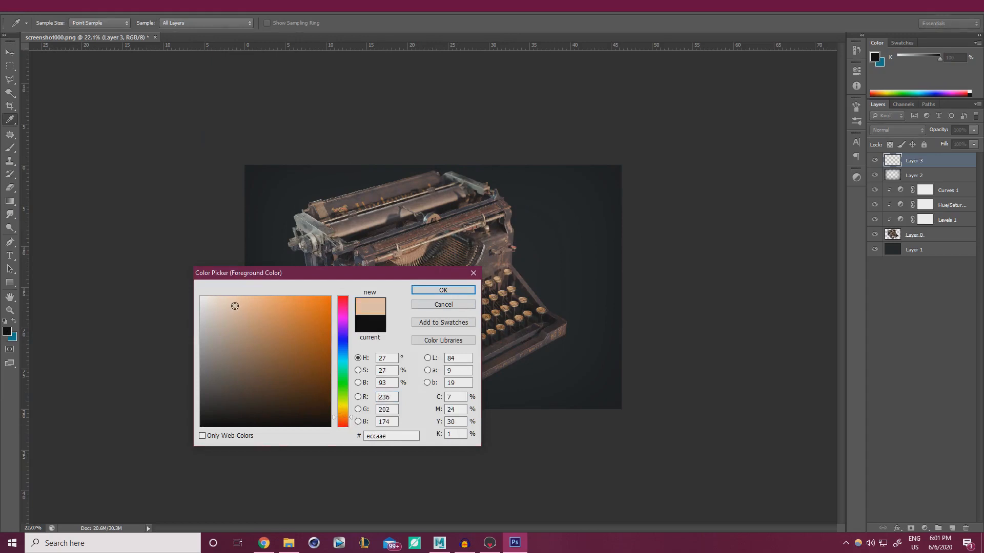
{"action": "key", "text": "Return"}
{"action": "key", "text": "b"}
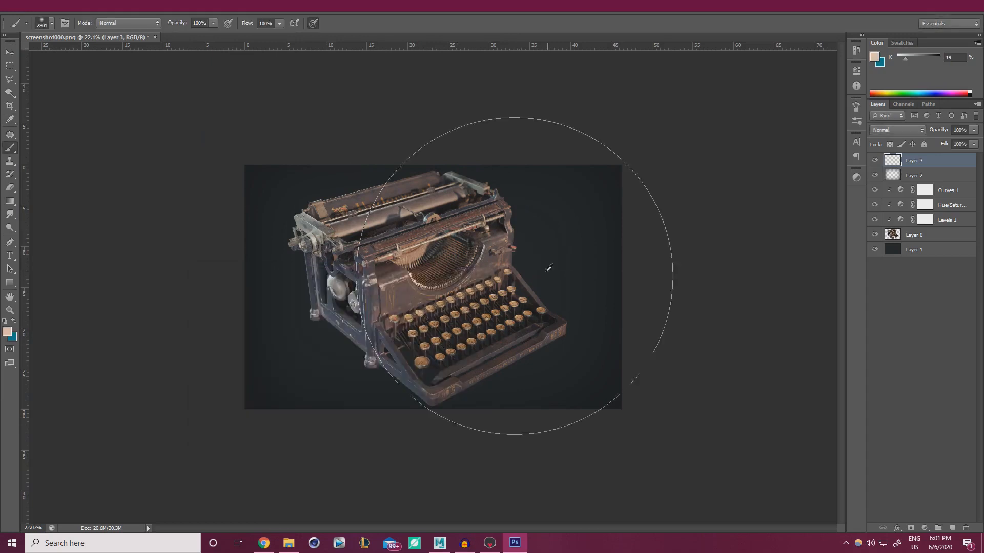
Paint a large soft peach glow over the typewriter on Layer 3
{"action": "left_click", "coordinate": [532, 272]}
{"action": "key", "text": "ctrl+z"}
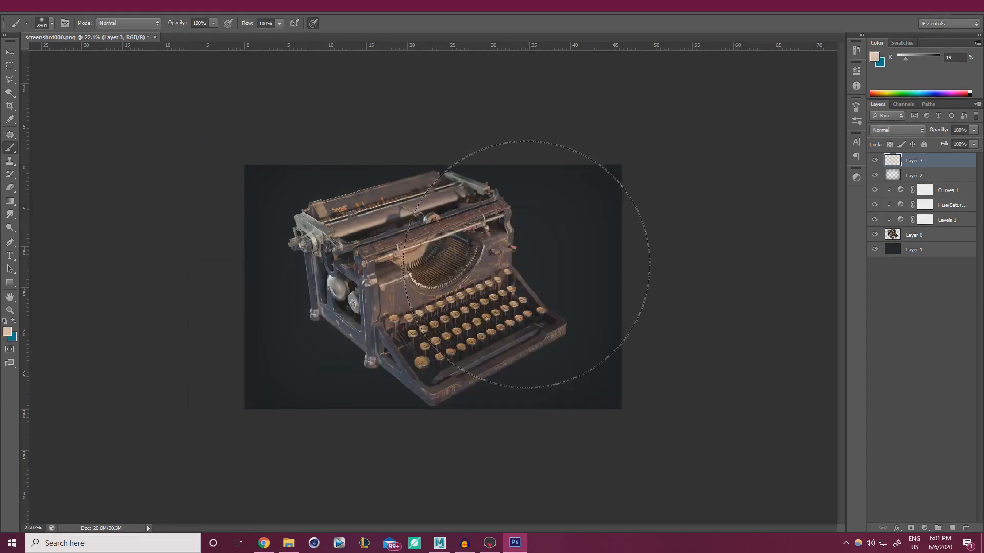
{"action": "left_click", "coordinate": [526, 264]}
{"action": "key", "text": "ctrl+z"}
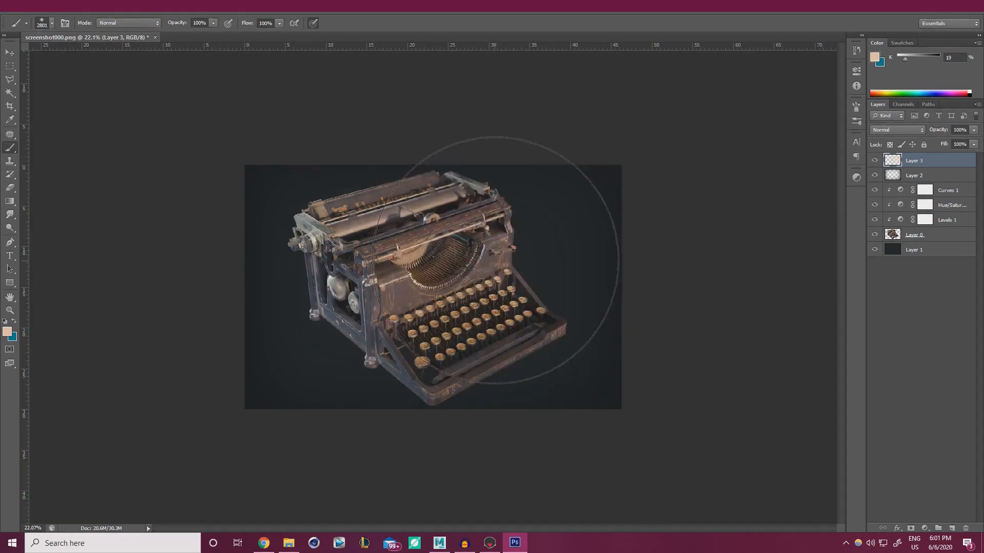
{"action": "left_click", "coordinate": [495, 261]}
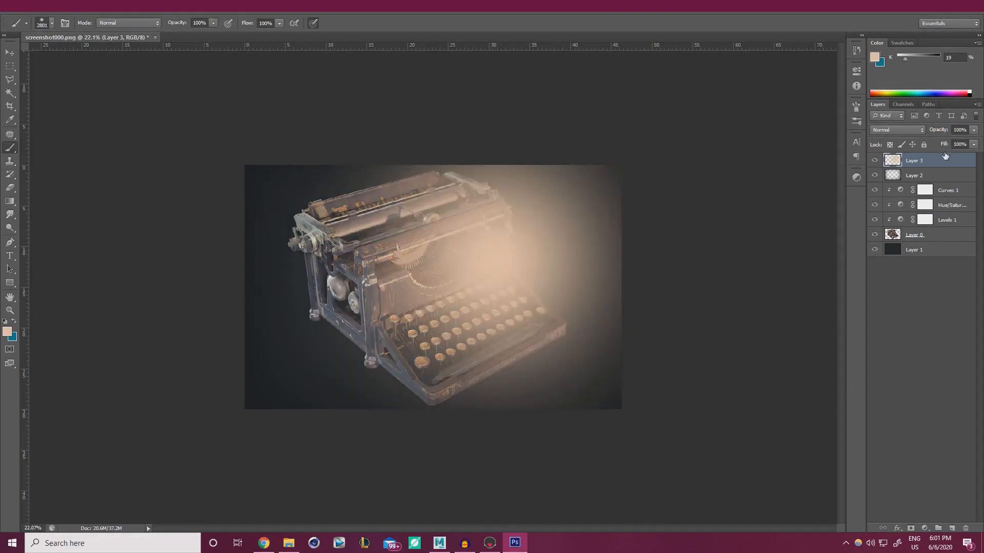
Set Layer 3 to Soft Light blending and lower its opacity to about 16%
{"action": "left_click", "coordinate": [906, 130]}
{"action": "left_click", "coordinate": [898, 263]}
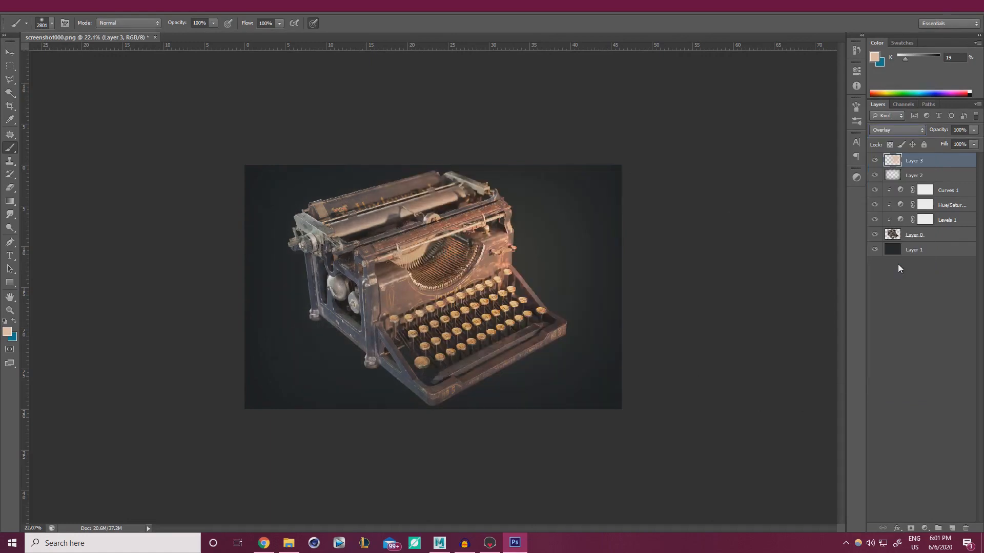
{"action": "key", "text": "Down"}
{"action": "key", "text": "Down"}
{"action": "key", "text": "Up"}
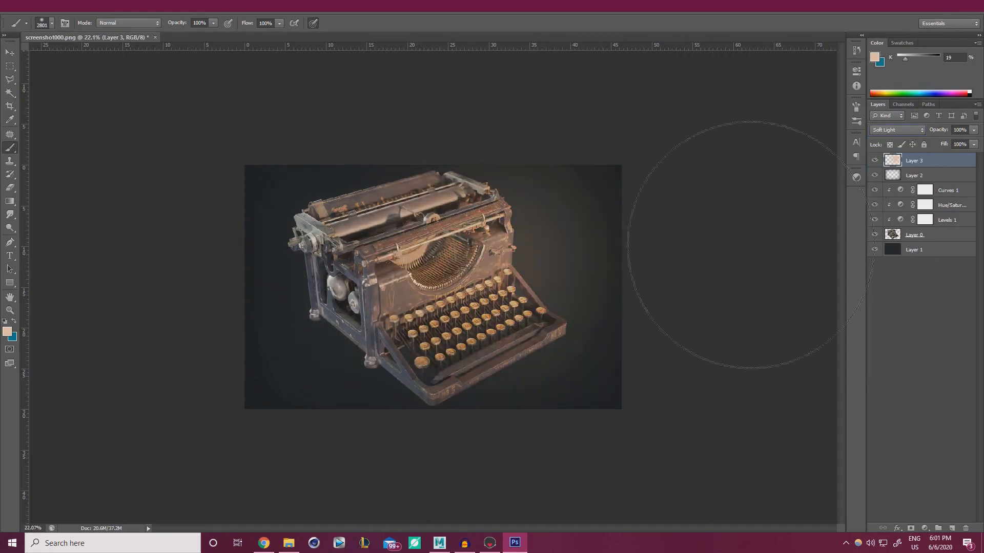
{"action": "left_click", "coordinate": [975, 131]}
{"action": "left_click_drag", "start_coordinate": [937, 143], "coordinate": [929, 141]}
{"action": "left_click", "coordinate": [874, 161]}
{"action": "left_click", "coordinate": [874, 161]}
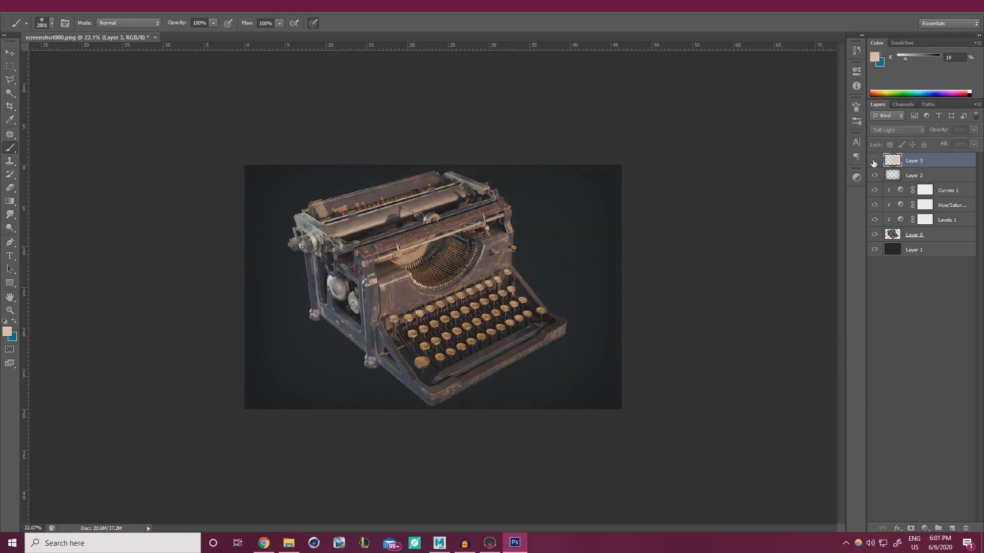
{"action": "left_click", "coordinate": [874, 160]}
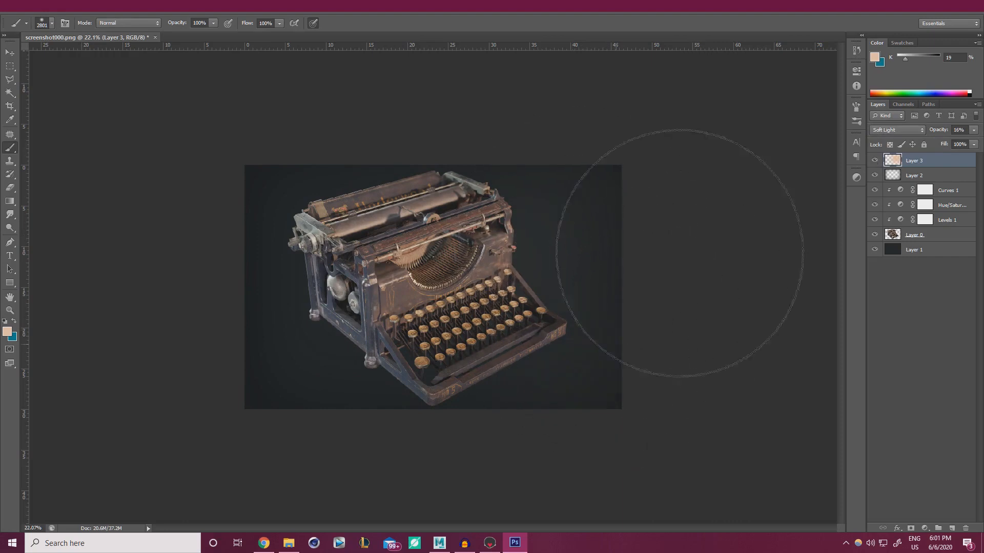
Pick a medium blue (hue 219) and paint it over the left side of the image
{"action": "key", "text": "x"}
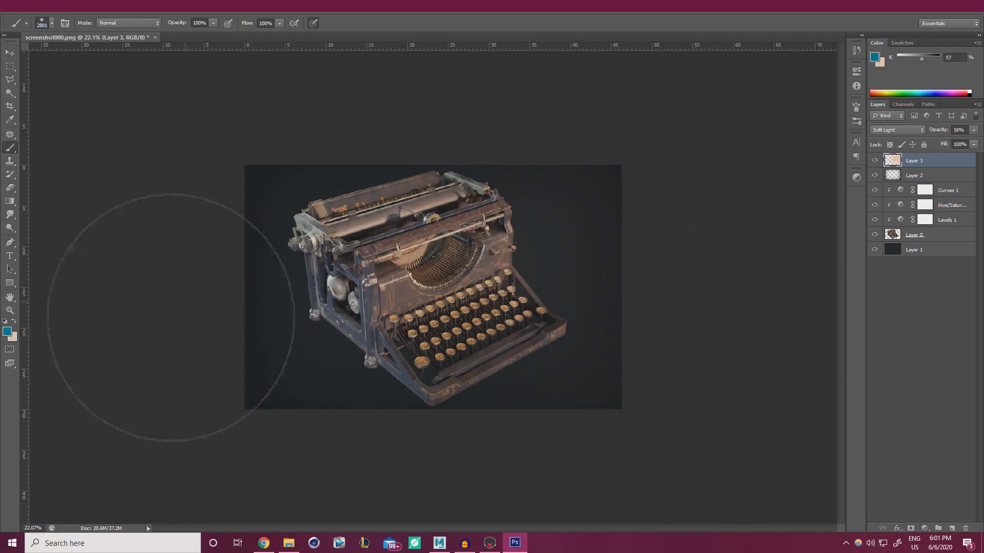
{"action": "left_click", "coordinate": [7, 332]}
{"action": "left_click", "coordinate": [342, 340]}
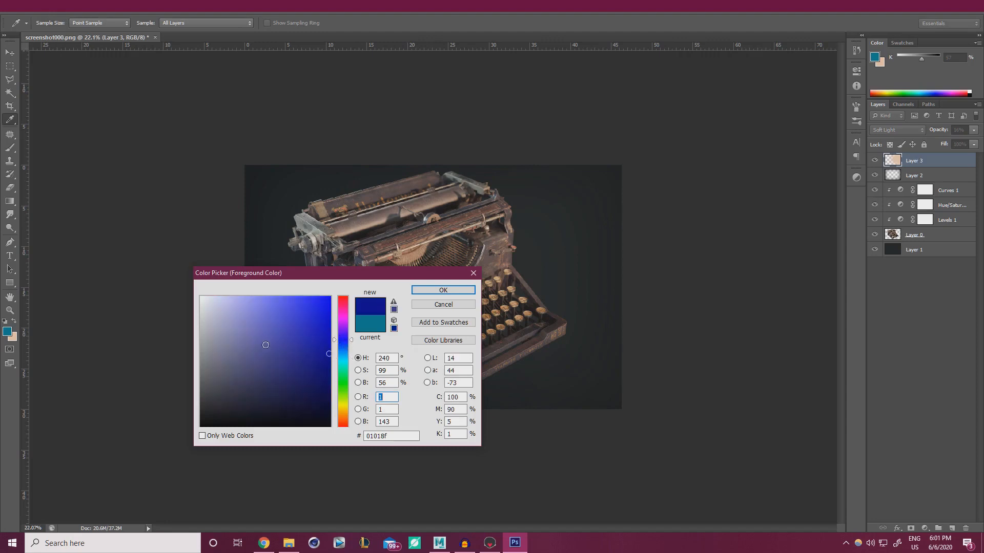
{"action": "left_click", "coordinate": [343, 347]}
{"action": "mouse_move", "coordinate": [279, 355]}
{"action": "left_mouse_down"}
{"action": "mouse_move", "coordinate": [258, 352]}
{"action": "mouse_move", "coordinate": [293, 327]}
{"action": "left_mouse_up"}
{"action": "left_click", "coordinate": [434, 289]}
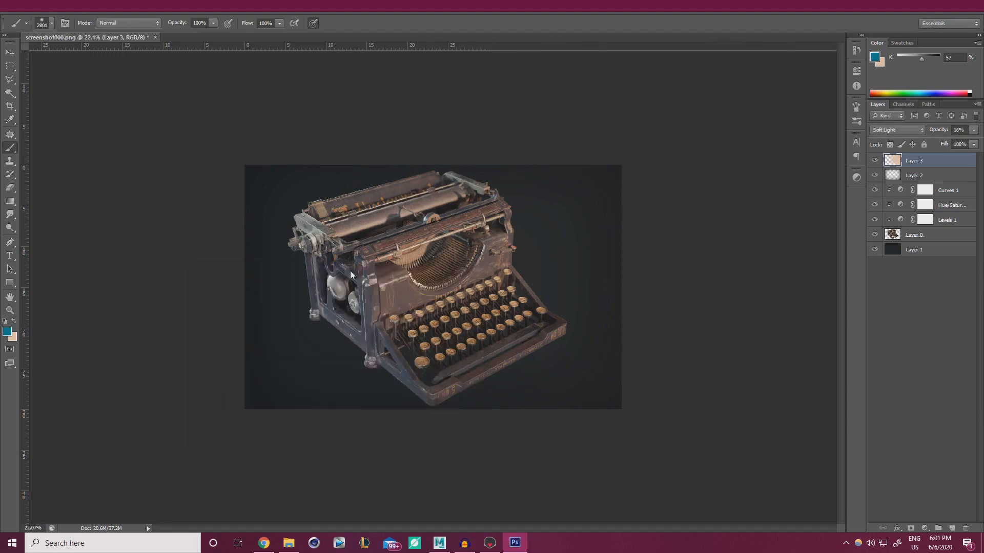
{"action": "mouse_move", "coordinate": [297, 235]}
{"action": "left_mouse_down"}
{"action": "mouse_move", "coordinate": [307, 228]}
{"action": "mouse_move", "coordinate": [295, 276]}
{"action": "mouse_move", "coordinate": [308, 360]}
{"action": "mouse_move", "coordinate": [143, 395]}
{"action": "left_mouse_up"}
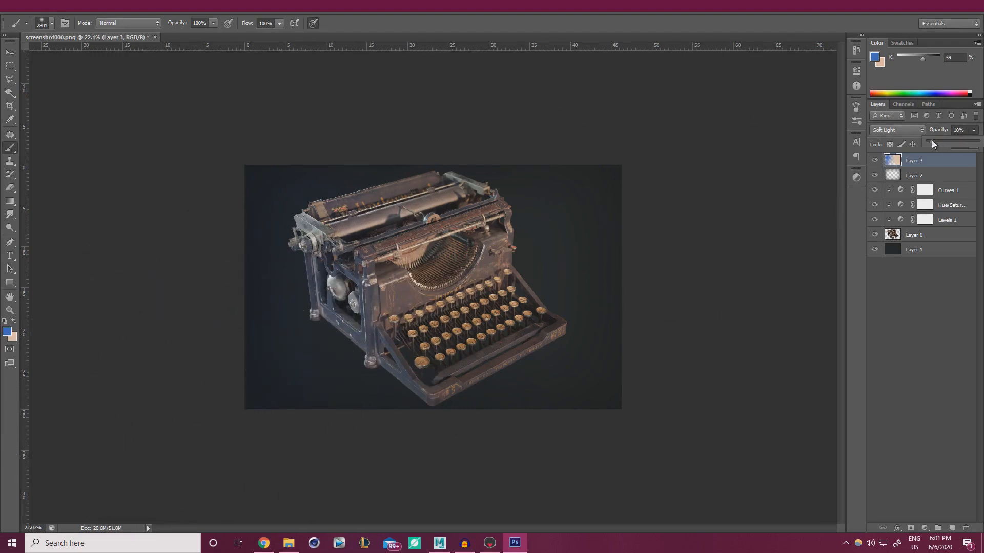
Set Layer 3 to 10% opacity and paint a lighter cyan blue over the typewriter's left side
{"action": "left_click", "coordinate": [879, 162]}
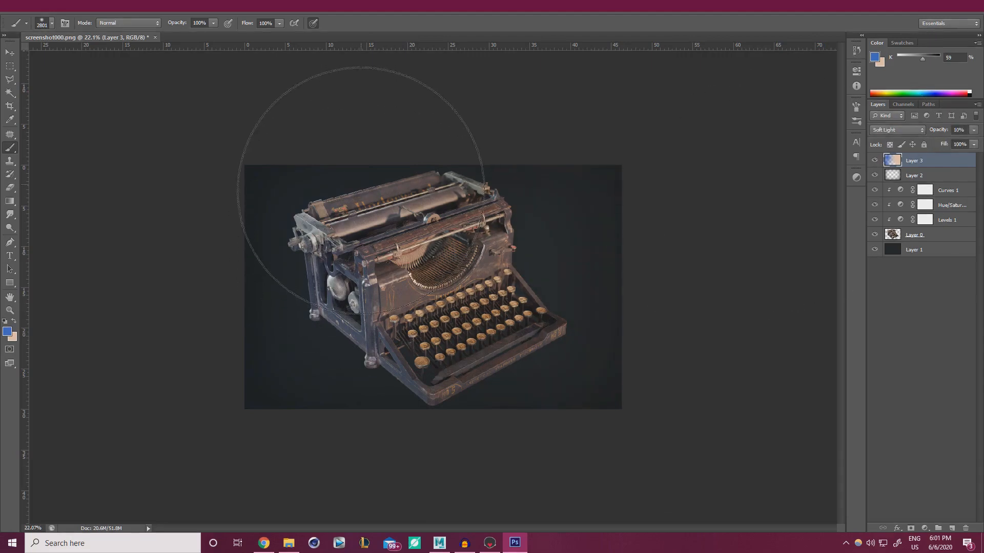
{"action": "left_click", "coordinate": [7, 331]}
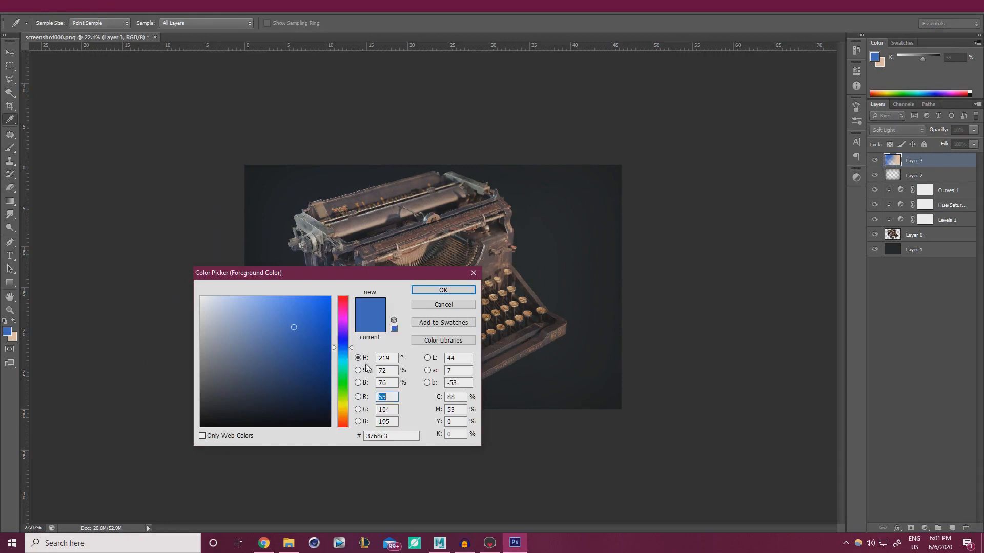
{"action": "left_click", "coordinate": [346, 362]}
{"action": "left_click", "coordinate": [443, 290]}
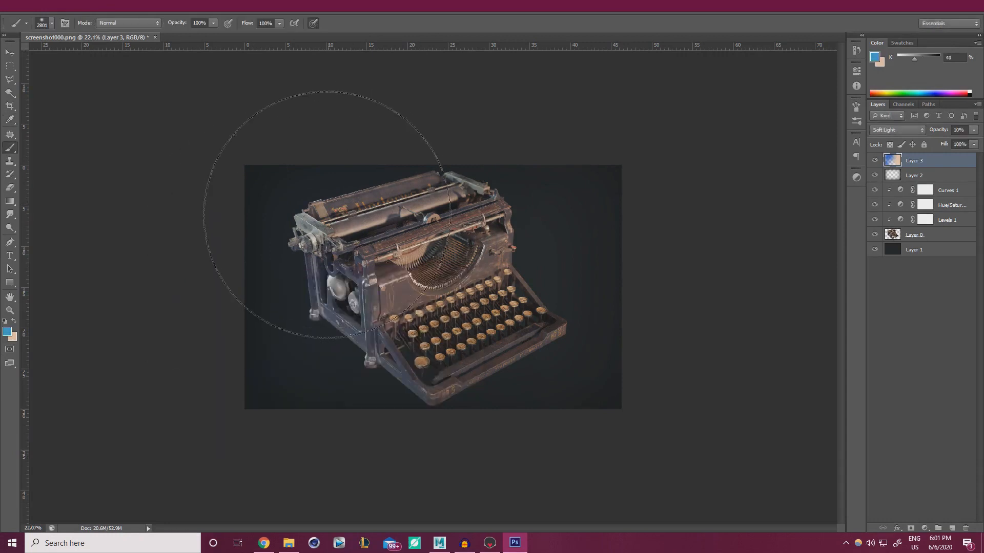
{"action": "mouse_move", "coordinate": [334, 333]}
{"action": "left_mouse_down"}
{"action": "mouse_move", "coordinate": [204, 349]}
{"action": "mouse_move", "coordinate": [224, 384]}
{"action": "mouse_move", "coordinate": [356, 386]}
{"action": "mouse_move", "coordinate": [156, 423]}
{"action": "left_mouse_up"}
Compare Layer 3 on and off, set its opacity to 7%, and shrink the brush to about 1068 px
{"action": "scroll", "coordinate": [433, 287], "scroll_direction": "up", "scroll_amount": 3, "text": "alt"}
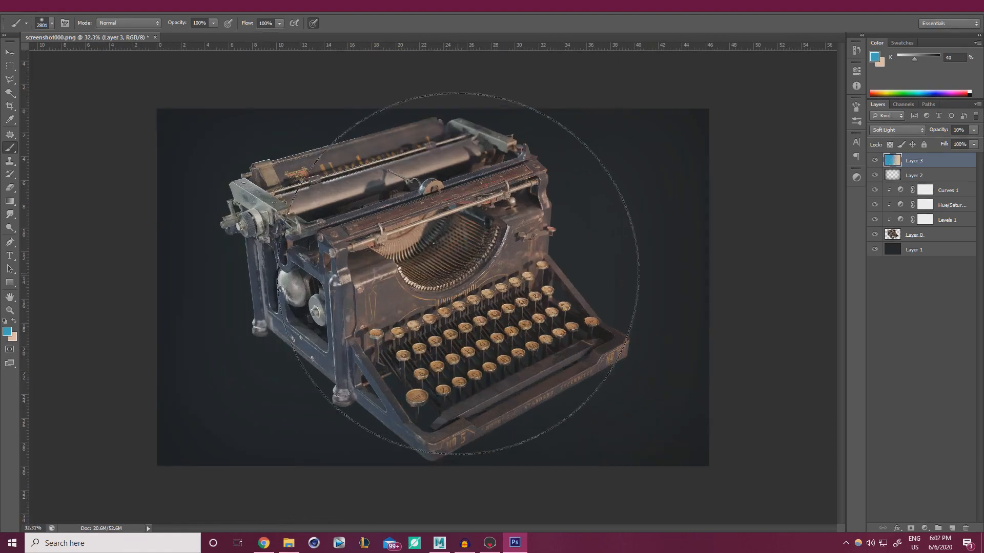
{"action": "left_click", "coordinate": [875, 161]}
{"action": "left_click", "coordinate": [876, 161]}
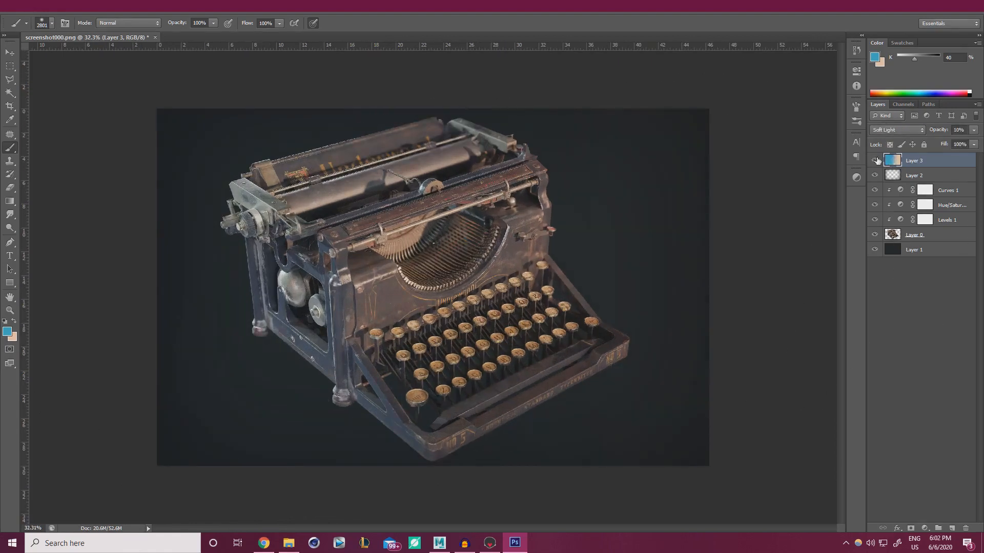
{"action": "left_click", "coordinate": [876, 161]}
{"action": "left_click", "coordinate": [876, 160]}
{"action": "left_click", "coordinate": [972, 131]}
{"action": "right_click_drag", "start_coordinate": [474, 254], "coordinate": [236, 255], "text": "alt"}
{"action": "right_click_drag", "start_coordinate": [425, 247], "coordinate": [388, 263], "text": "alt"}
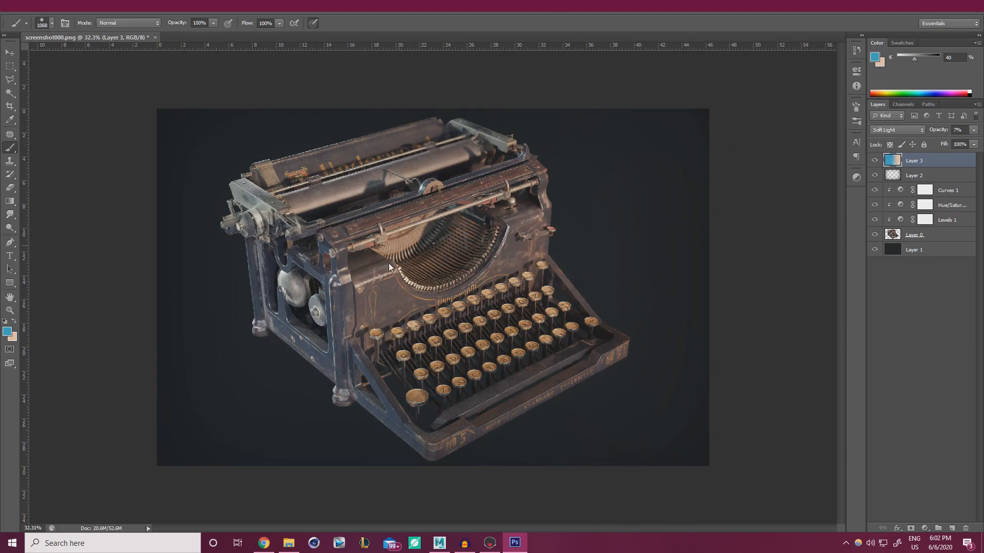
Add a new empty layer above Layer 3 and set the foreground colour to white
{"action": "left_click", "coordinate": [951, 528]}
{"action": "right_click_drag", "start_coordinate": [338, 304], "coordinate": [266, 303], "text": "alt"}
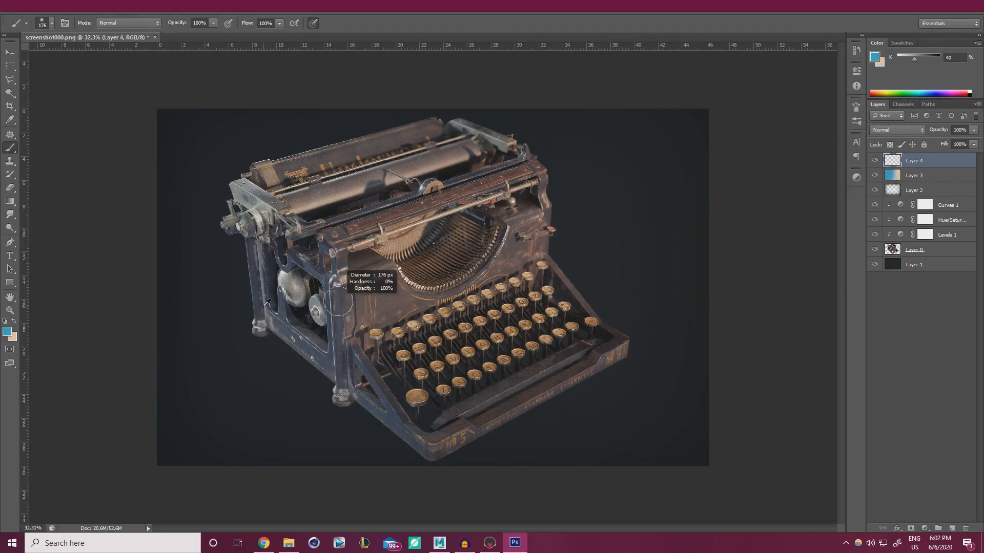
{"action": "key", "text": "x"}
{"action": "left_click", "coordinate": [7, 332]}
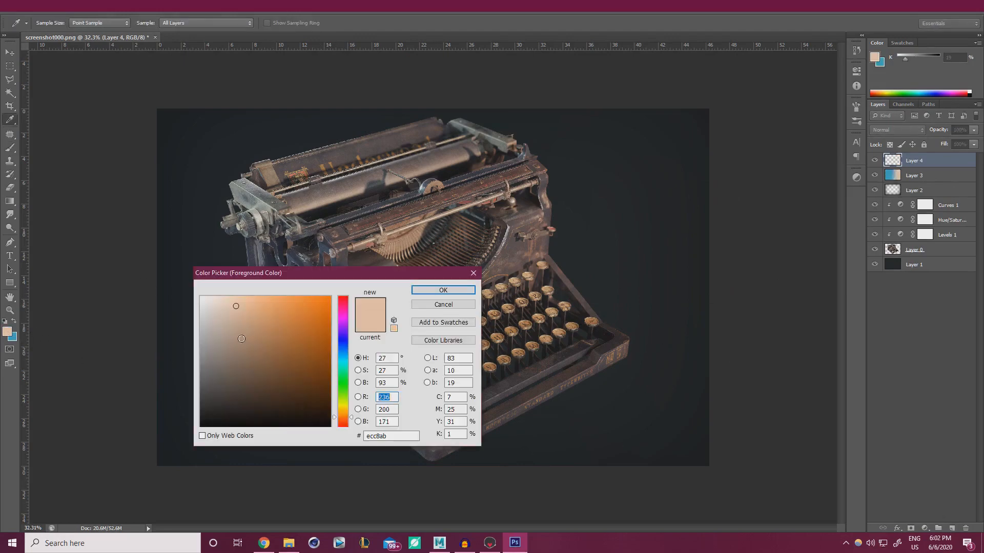
{"action": "left_click", "coordinate": [202, 291]}
{"action": "left_click", "coordinate": [444, 288]}
With a 120 px white brush, paint glints on the carriage, top-left edge and right corner
{"action": "scroll", "coordinate": [310, 187], "scroll_direction": "up", "scroll_amount": 2, "text": "alt"}
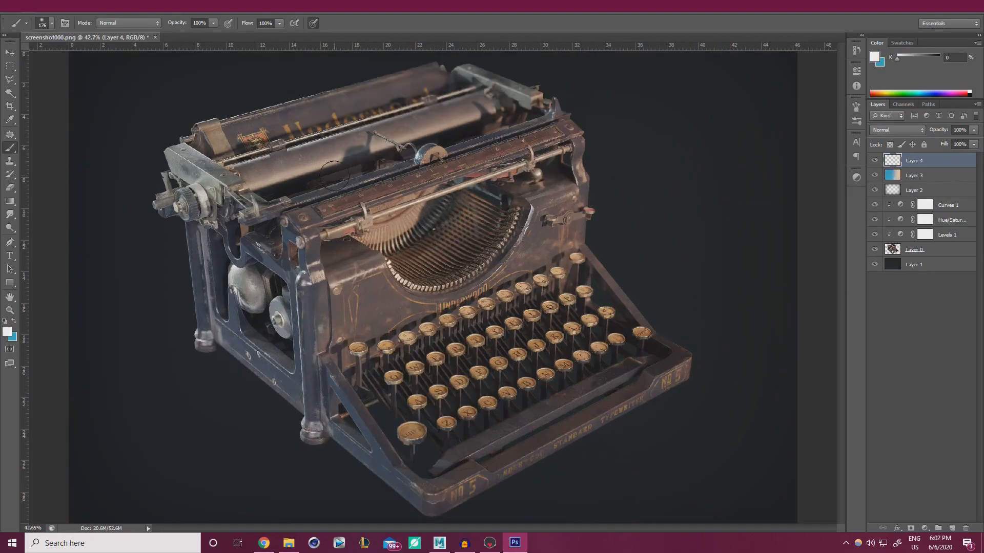
{"action": "right_click_drag", "start_coordinate": [335, 179], "coordinate": [329, 179], "text": "alt"}
{"action": "left_click", "coordinate": [417, 157]}
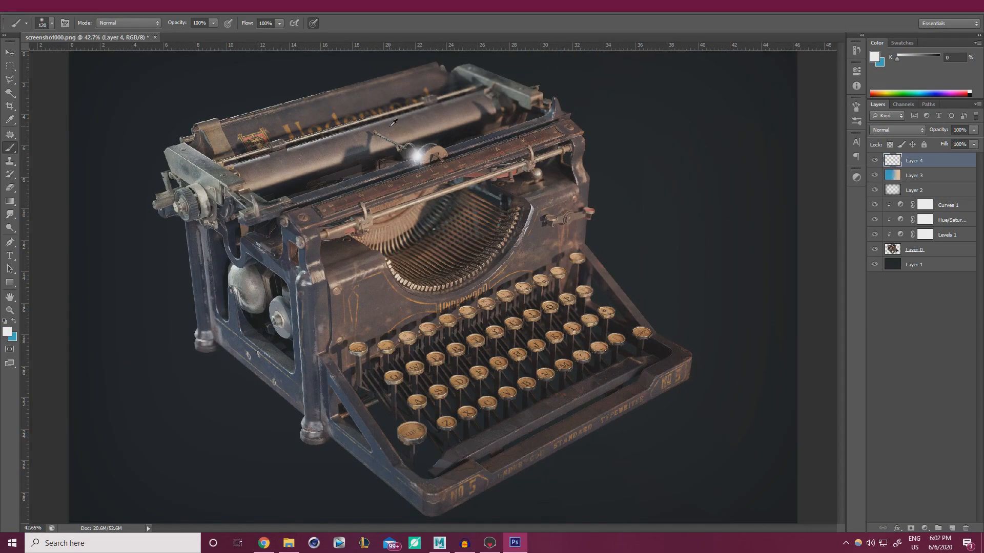
{"action": "scroll", "coordinate": [417, 157], "scroll_direction": "up", "scroll_amount": 3, "text": "alt"}
{"action": "right_click_drag", "start_coordinate": [197, 165], "coordinate": [191, 163], "text": "alt"}
{"action": "scroll", "coordinate": [193, 160], "scroll_direction": "up", "scroll_amount": 2}
{"action": "scroll", "coordinate": [193, 165], "scroll_direction": "up", "scroll_amount": 1}
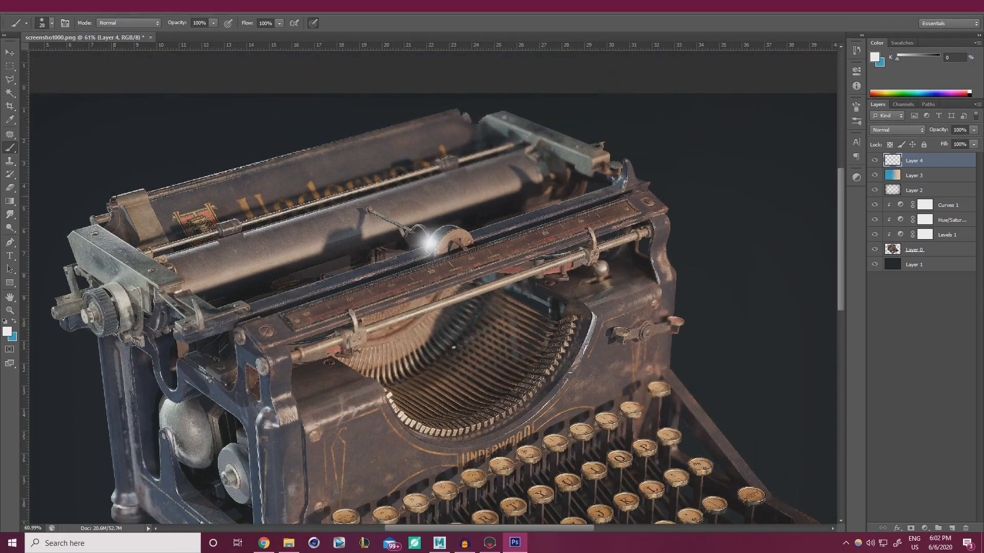
{"action": "left_click_drag", "start_coordinate": [112, 195], "coordinate": [146, 188]}
{"action": "left_click", "coordinate": [453, 109], "text": "shift"}
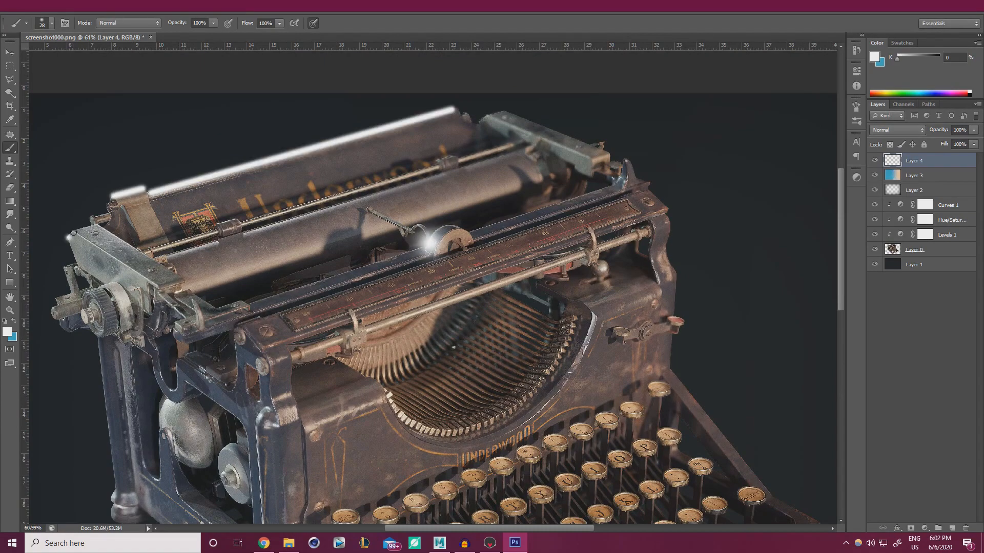
{"action": "left_click", "coordinate": [74, 233]}
{"action": "left_click", "coordinate": [157, 286], "text": "shift"}
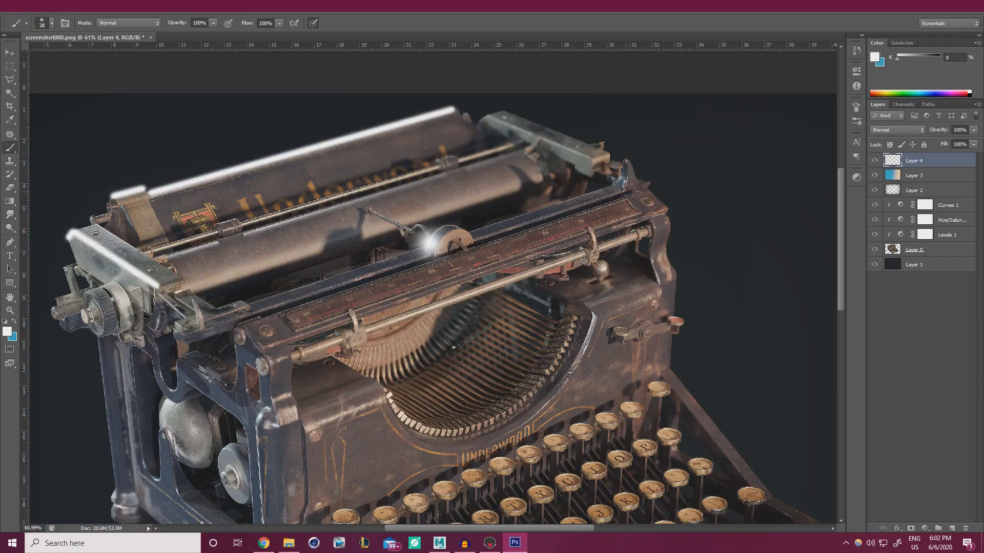
{"action": "left_click_drag", "start_coordinate": [624, 185], "coordinate": [620, 181]}
{"action": "scroll", "coordinate": [382, 224], "scroll_direction": "down", "scroll_amount": 5}
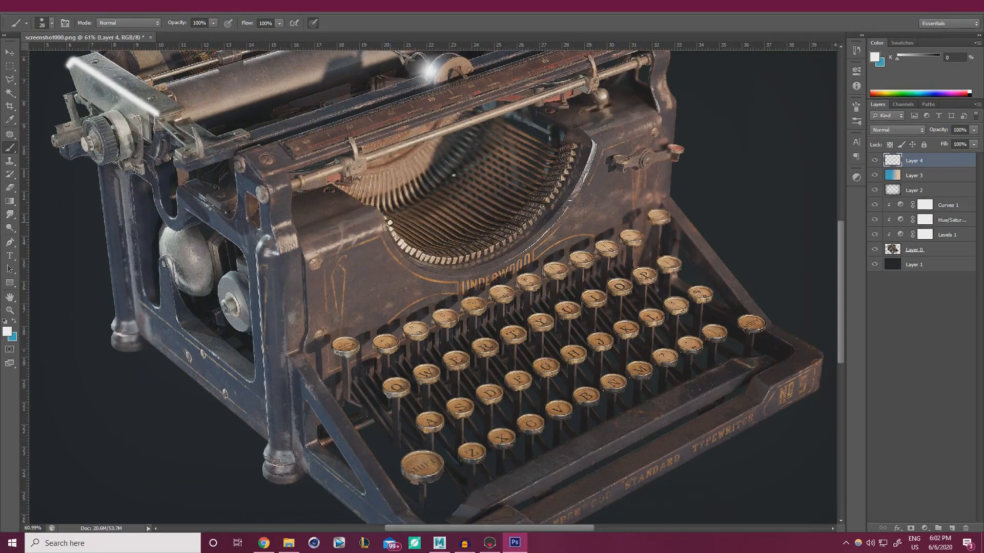
Dab a 45 px glint near the type basket, then try and undo a 15 px edge highlight
{"action": "mouse_move", "coordinate": [390, 222]}
{"action": "right_mouse_down", "text": "alt"}
{"action": "mouse_move", "coordinate": [398, 223]}
{"action": "mouse_move", "coordinate": [390, 225]}
{"action": "right_mouse_up", "text": "alt"}
{"action": "left_click", "coordinate": [390, 224]}
{"action": "right_click_drag", "start_coordinate": [549, 208], "coordinate": [541, 208], "text": "alt"}
{"action": "left_click_drag", "start_coordinate": [594, 142], "coordinate": [592, 162]}
{"action": "key", "text": "ctrl+z"}
{"action": "scroll", "coordinate": [168, 276], "scroll_direction": "up", "scroll_amount": 3}
{"action": "scroll", "coordinate": [165, 246], "scroll_direction": "up", "scroll_amount": 6, "text": "ctrl"}
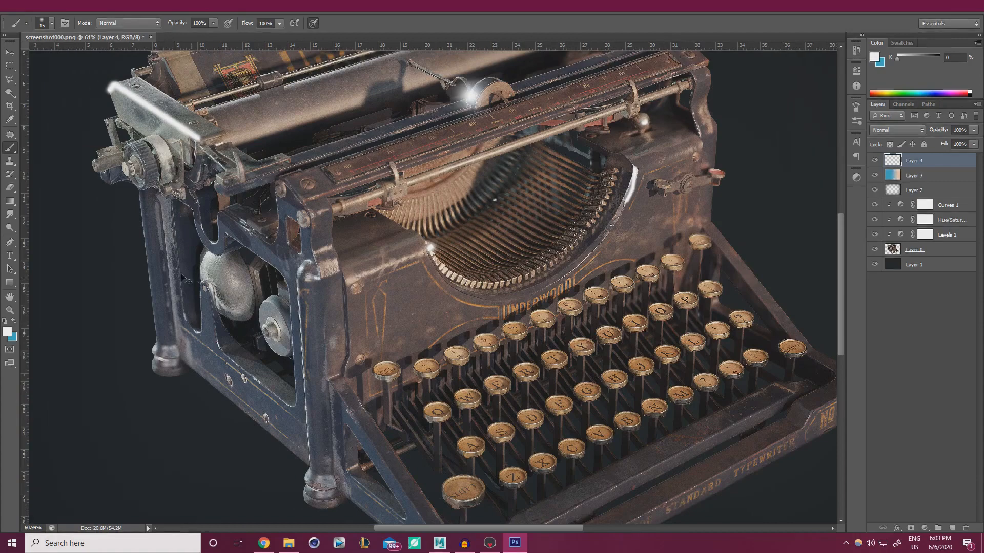
{"action": "scroll", "coordinate": [160, 195], "scroll_direction": "up", "scroll_amount": 2}
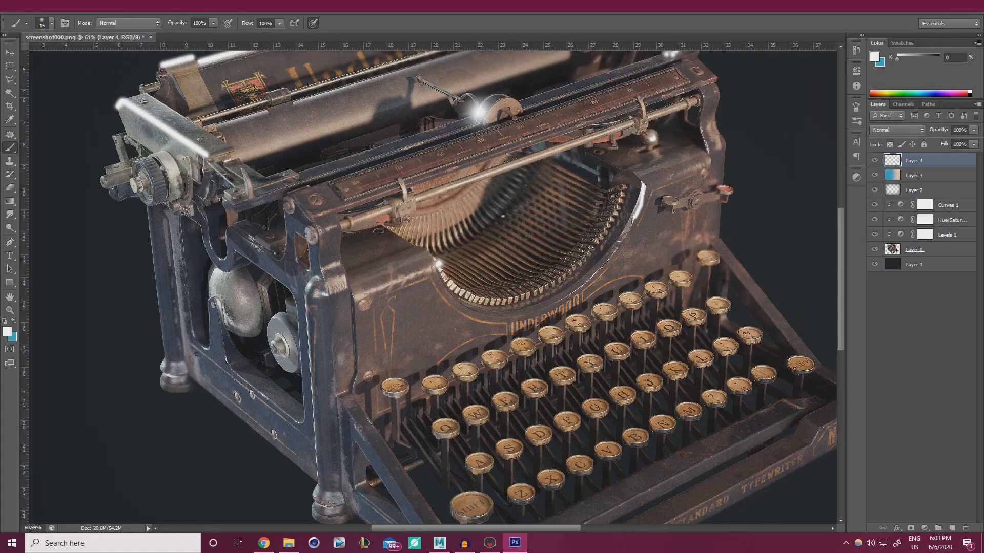
Build up a soft white glint on the bell with a 100 px brush, then fit the image
{"action": "right_click", "coordinate": [215, 280], "text": "ctrl"}
{"action": "right_click_drag", "start_coordinate": [216, 280], "coordinate": [229, 280], "text": "alt"}
{"action": "left_click", "coordinate": [215, 279]}
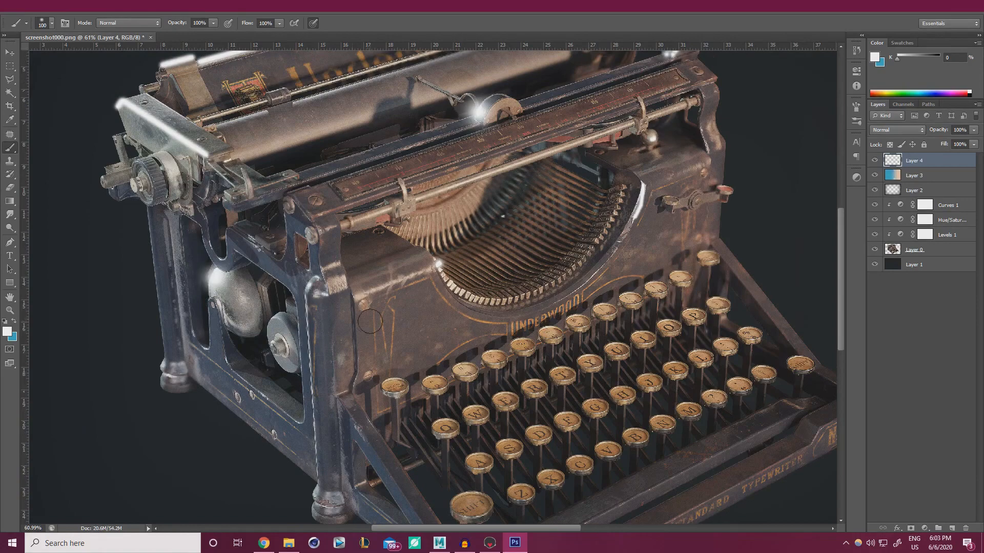
{"action": "key", "text": "ctrl+z"}
{"action": "left_click", "coordinate": [215, 279]}
{"action": "left_click", "coordinate": [215, 279]}
{"action": "left_click", "coordinate": [216, 280]}
{"action": "key", "text": "ctrl+0"}
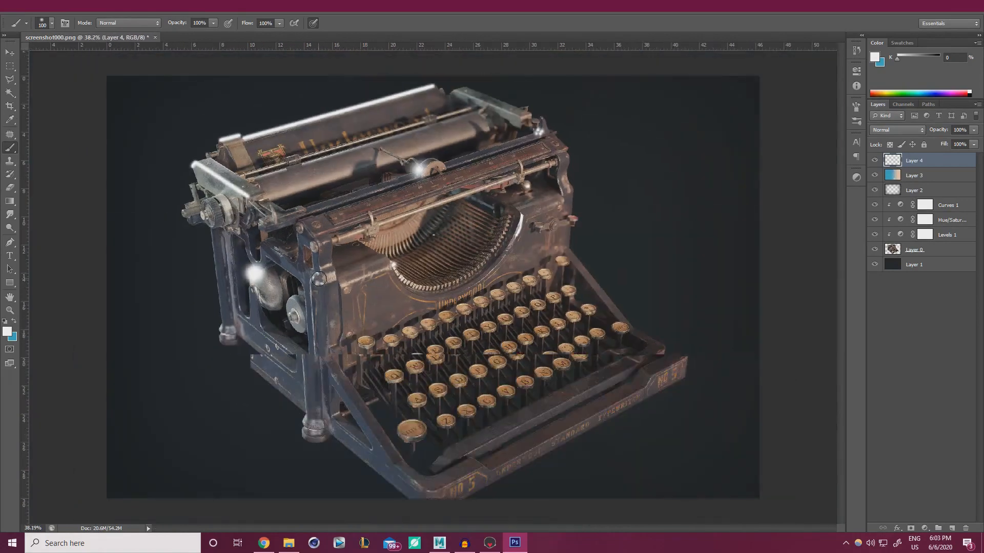
{"action": "scroll", "coordinate": [318, 283], "scroll_direction": "up", "scroll_amount": 1, "text": "alt"}
{"action": "scroll", "coordinate": [315, 288], "scroll_direction": "up", "scroll_amount": 1}
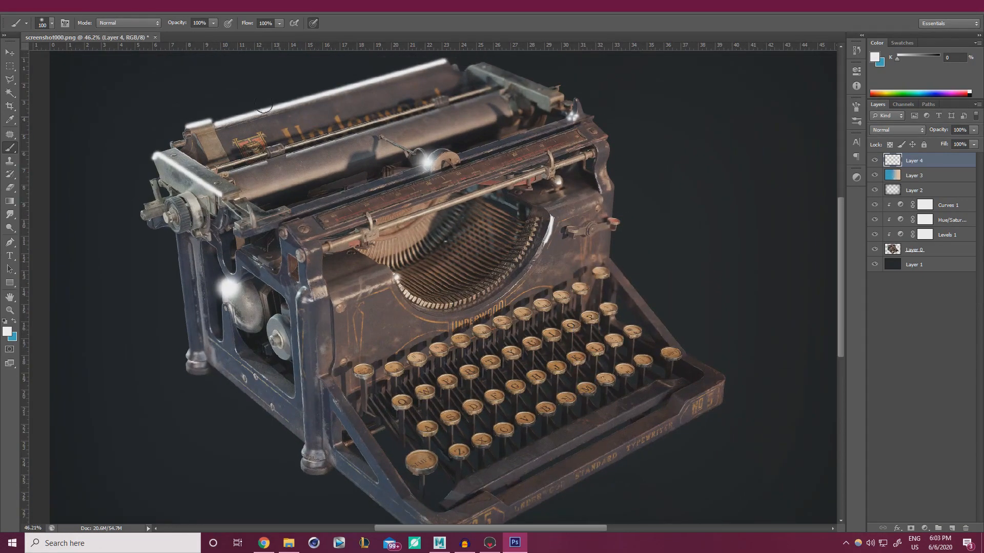
Apply a Gaussian Blur to Layer 4 with a slightly reduced radius
{"action": "left_click", "coordinate": [155, 13]}
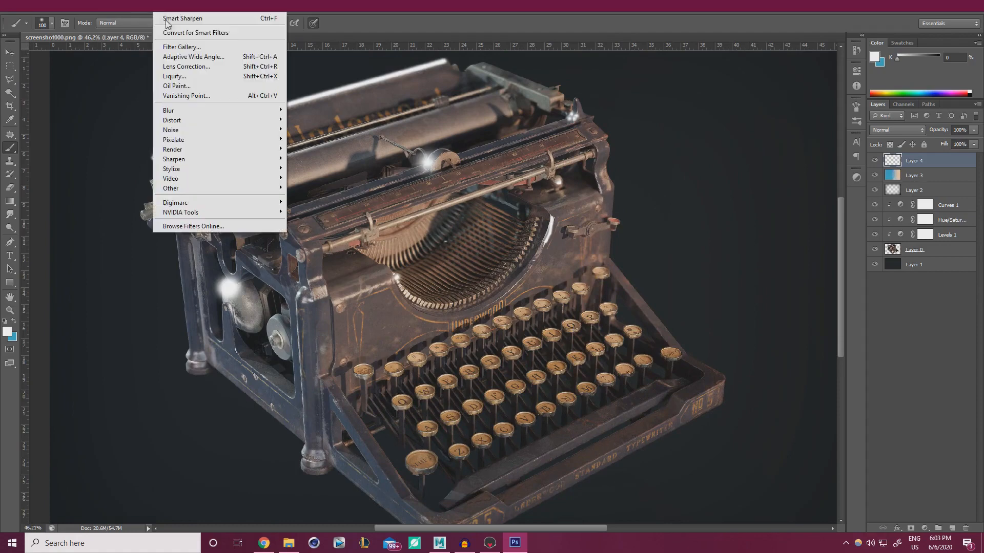
{"action": "mouse_move", "coordinate": [201, 111]}
{"action": "left_click", "coordinate": [314, 182]}
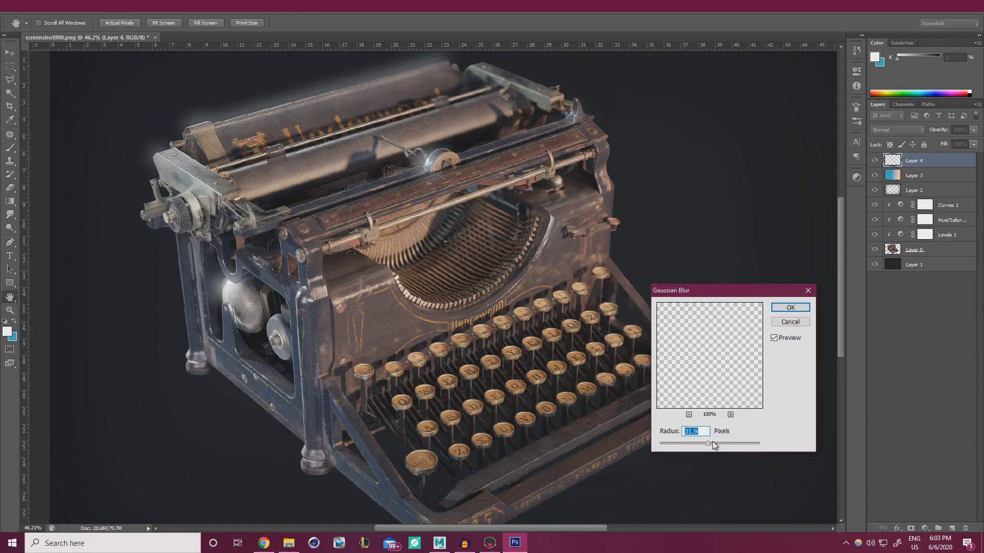
{"action": "mouse_move", "coordinate": [701, 441]}
{"action": "left_mouse_down"}
{"action": "mouse_move", "coordinate": [693, 444]}
{"action": "mouse_move", "coordinate": [703, 442]}
{"action": "left_mouse_up"}
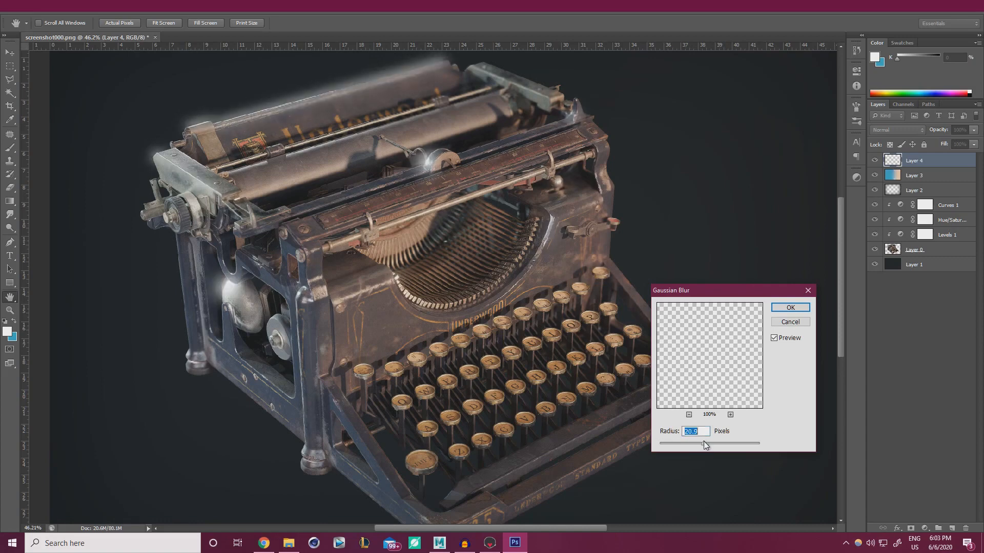
{"action": "left_click", "coordinate": [804, 308]}
Lower Layer 4's opacity to 18% and toggle its visibility to compare the glow
{"action": "left_click", "coordinate": [973, 129]}
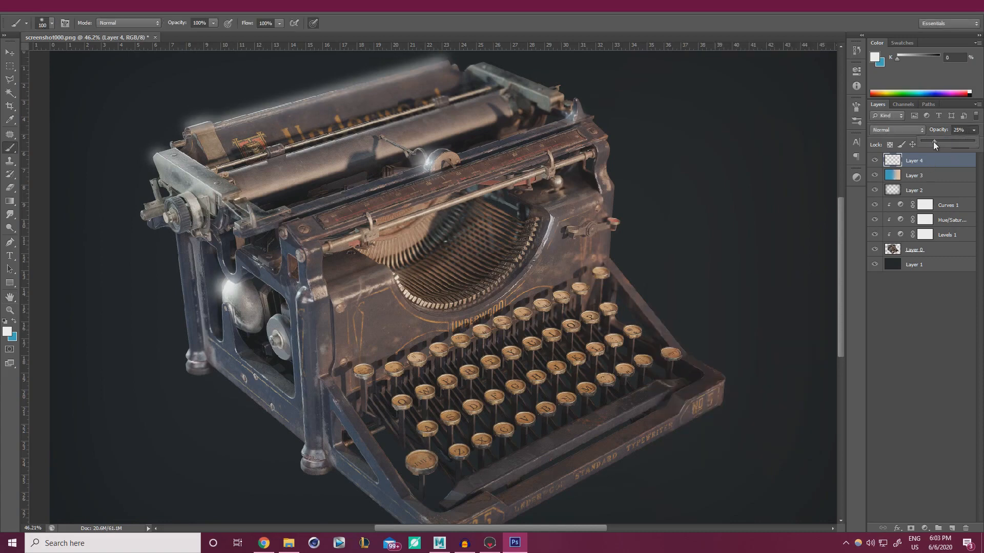
{"action": "left_click_drag", "start_coordinate": [933, 141], "coordinate": [932, 142]}
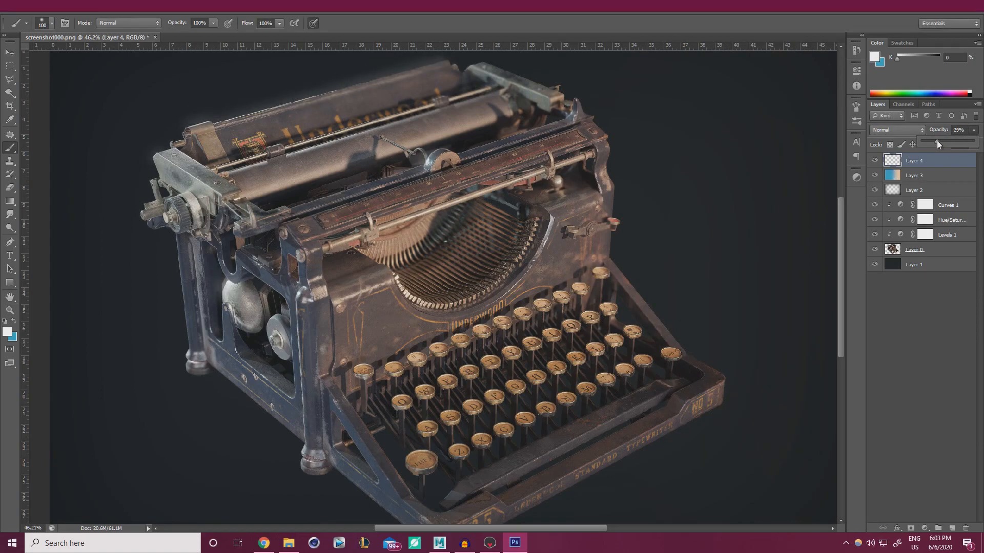
{"action": "left_click", "coordinate": [877, 160]}
{"action": "left_click", "coordinate": [877, 160]}
{"action": "left_click", "coordinate": [876, 160]}
{"action": "left_click", "coordinate": [876, 159]}
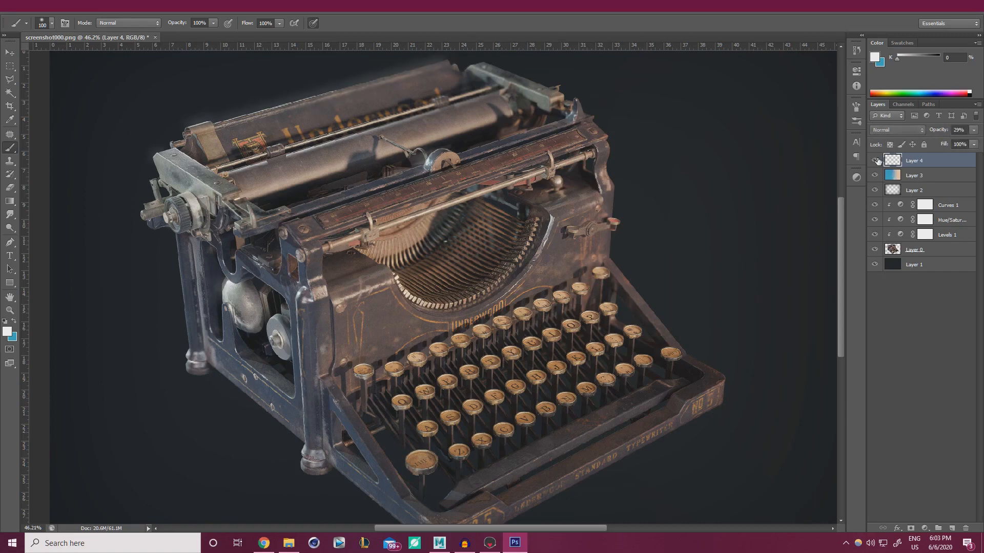
{"action": "left_click", "coordinate": [973, 129]}
{"action": "left_click", "coordinate": [876, 160]}
{"action": "left_click", "coordinate": [875, 160]}
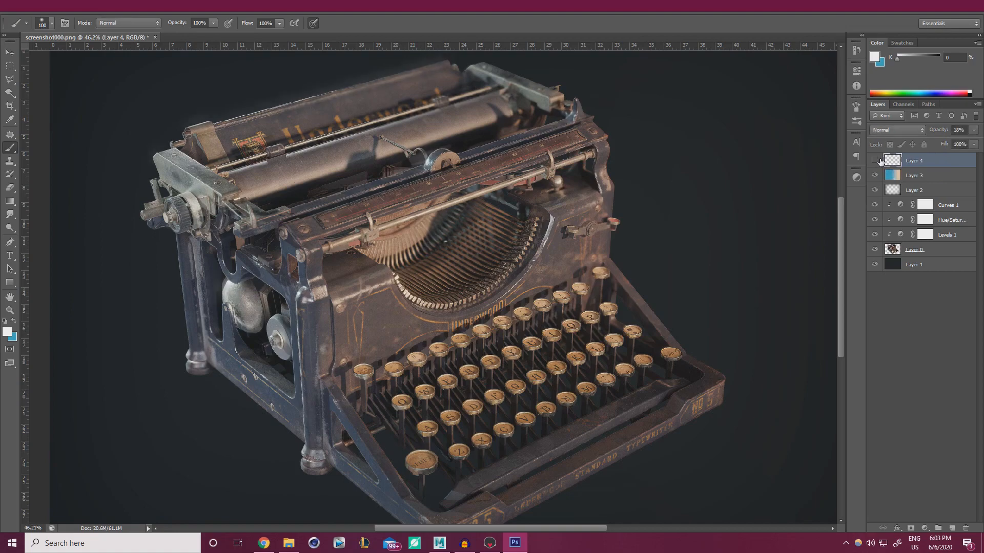
{"action": "left_click", "coordinate": [876, 160]}
{"action": "left_click", "coordinate": [876, 160]}
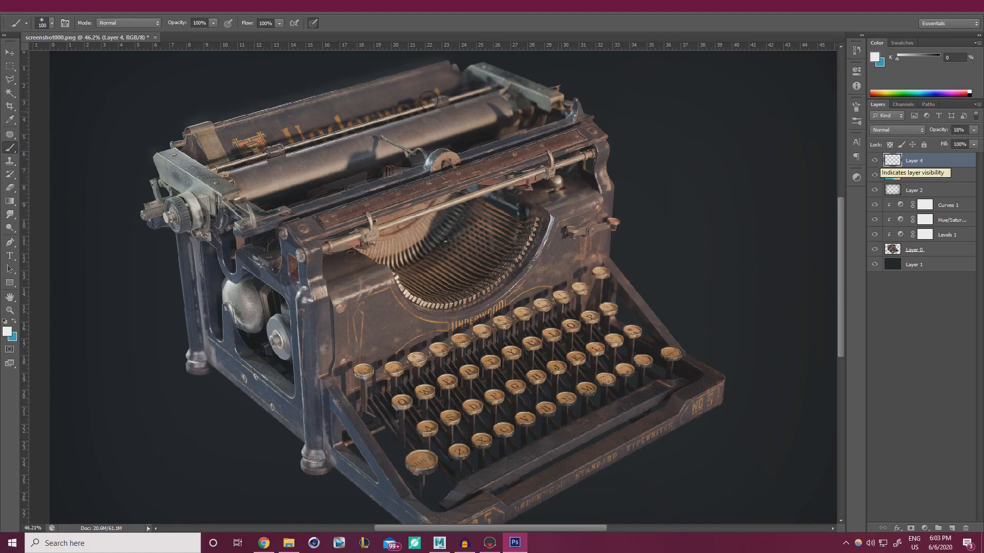
{"action": "scroll", "coordinate": [369, 277], "scroll_direction": "down", "scroll_amount": 3, "text": "alt"}
{"action": "scroll", "coordinate": [367, 279], "scroll_direction": "up", "scroll_amount": 2, "text": "alt"}
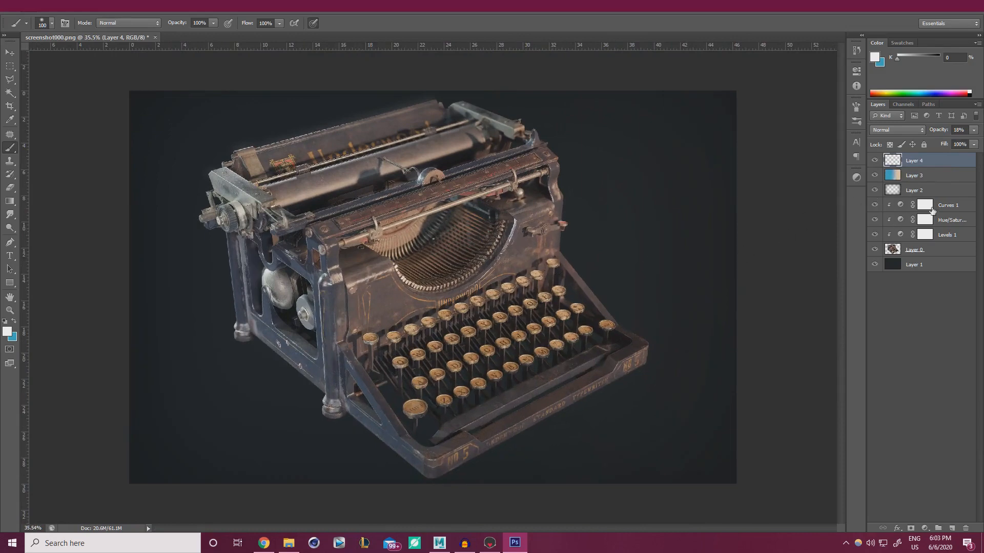
Add a Levels adjustment above Curves 1 and clip it to the layers below
{"action": "left_click", "coordinate": [948, 207]}
{"action": "left_click", "coordinate": [925, 528]}
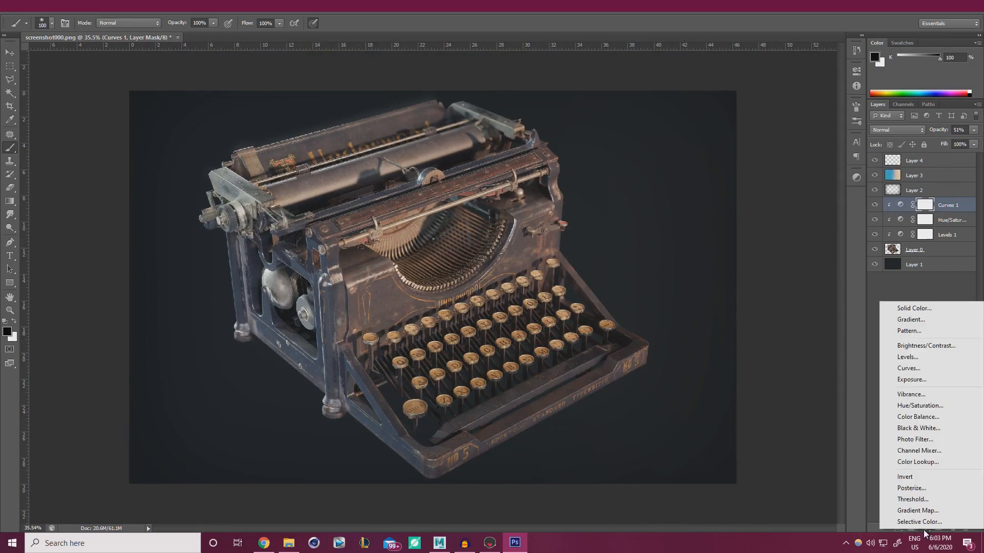
{"action": "left_click", "coordinate": [921, 358]}
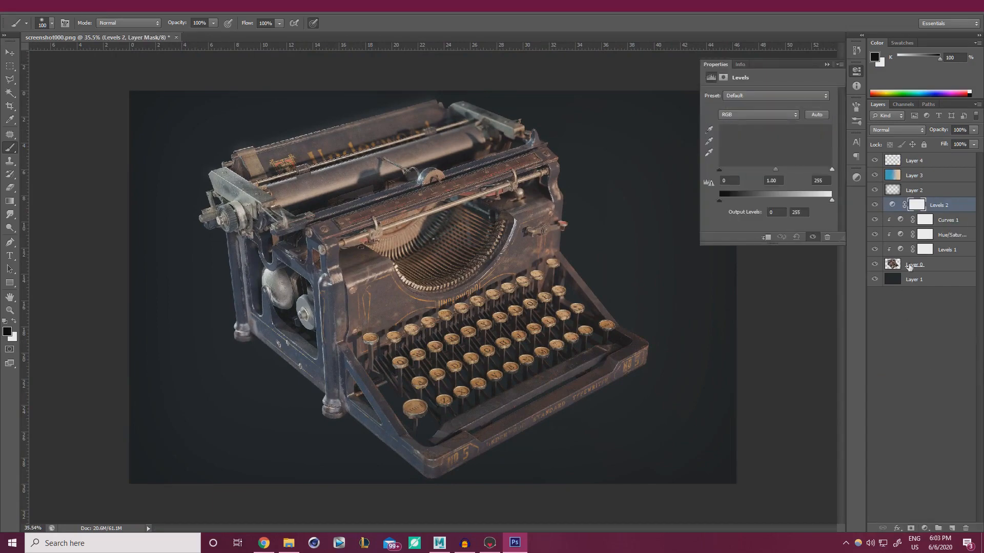
{"action": "left_click", "coordinate": [936, 208], "text": "alt"}
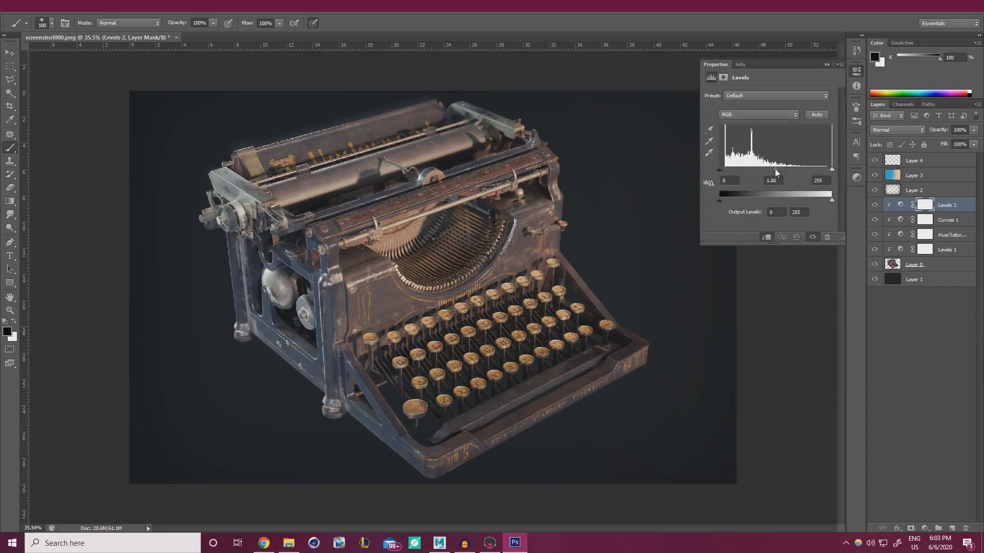
Set the Levels inputs to 6 / 0.90 / 248 and the output black to 3, then compare before and after
{"action": "left_click_drag", "start_coordinate": [775, 169], "coordinate": [777, 169]}
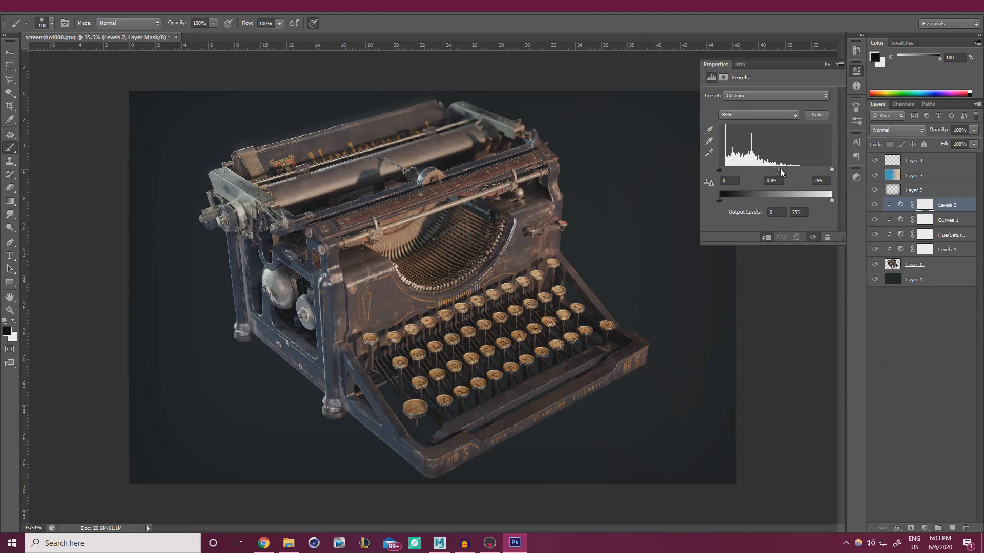
{"action": "left_click_drag", "start_coordinate": [830, 171], "coordinate": [828, 171]}
{"action": "left_click_drag", "start_coordinate": [718, 170], "coordinate": [724, 204]}
{"action": "left_click", "coordinate": [878, 206]}
{"action": "left_click", "coordinate": [878, 206]}
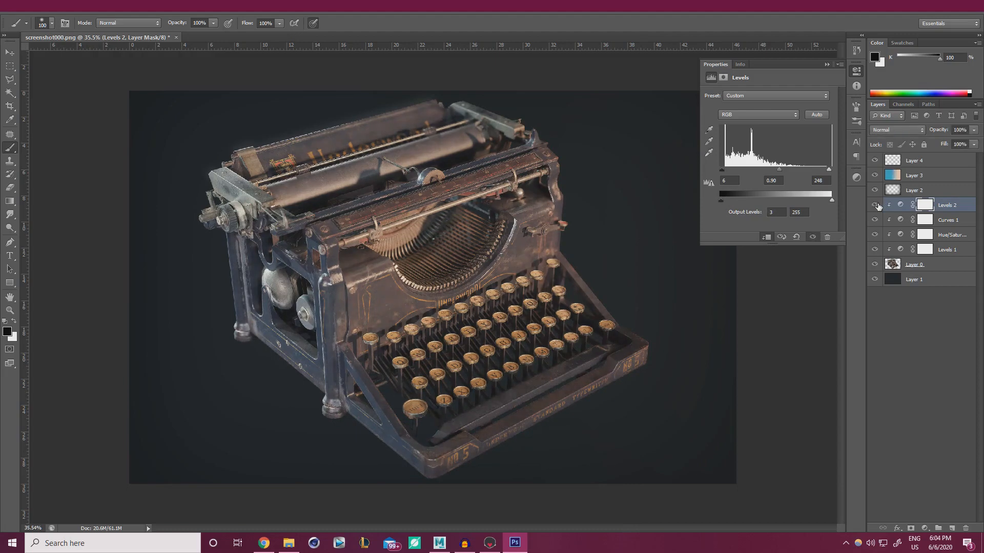
{"action": "left_click", "coordinate": [825, 65]}
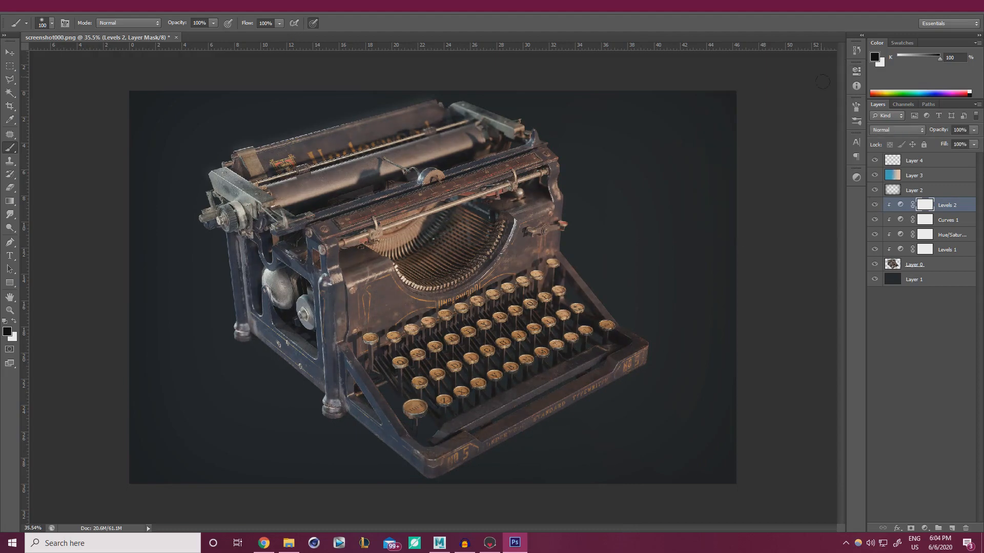
{"action": "left_click", "coordinate": [950, 162]}
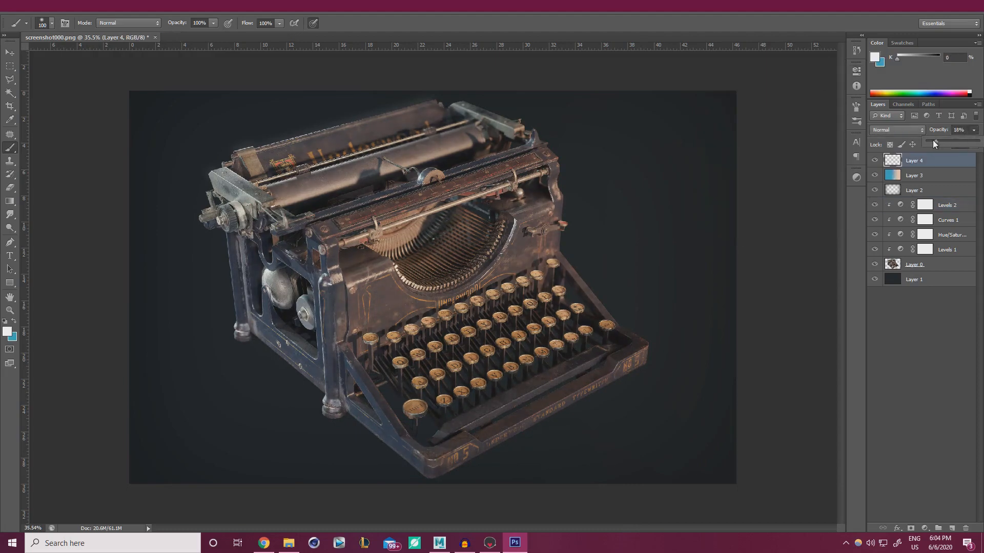
{"action": "left_click", "coordinate": [907, 329]}
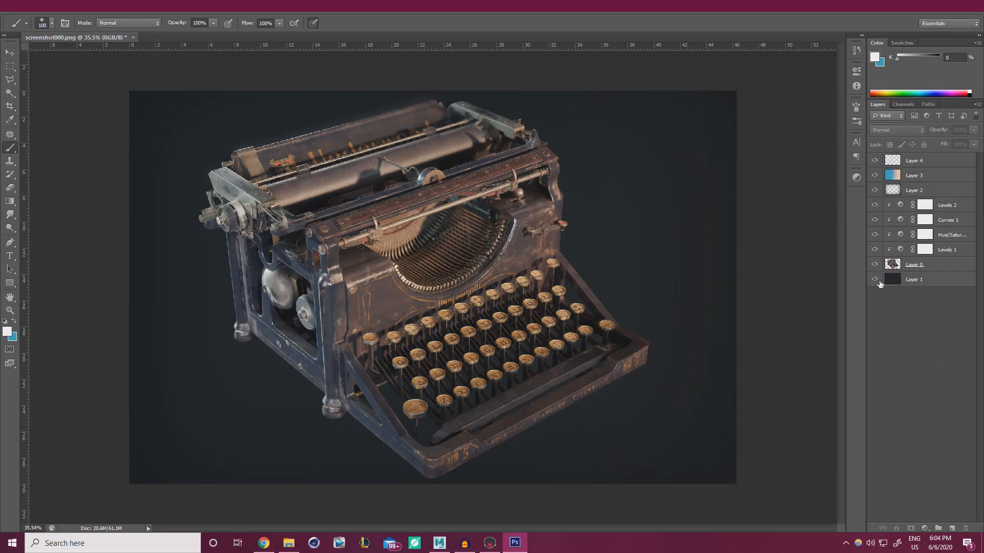
Slightly lower backdrop Layer 1's lightness with Hue/Saturation
{"action": "left_click", "coordinate": [915, 281]}
{"action": "key", "text": "ctrl+u"}
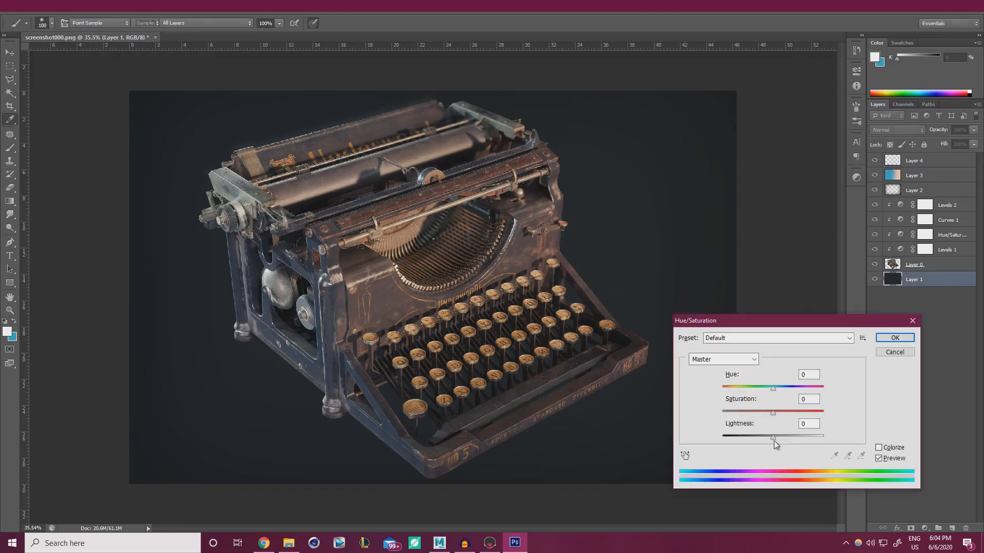
{"action": "left_click_drag", "start_coordinate": [773, 435], "coordinate": [774, 436]}
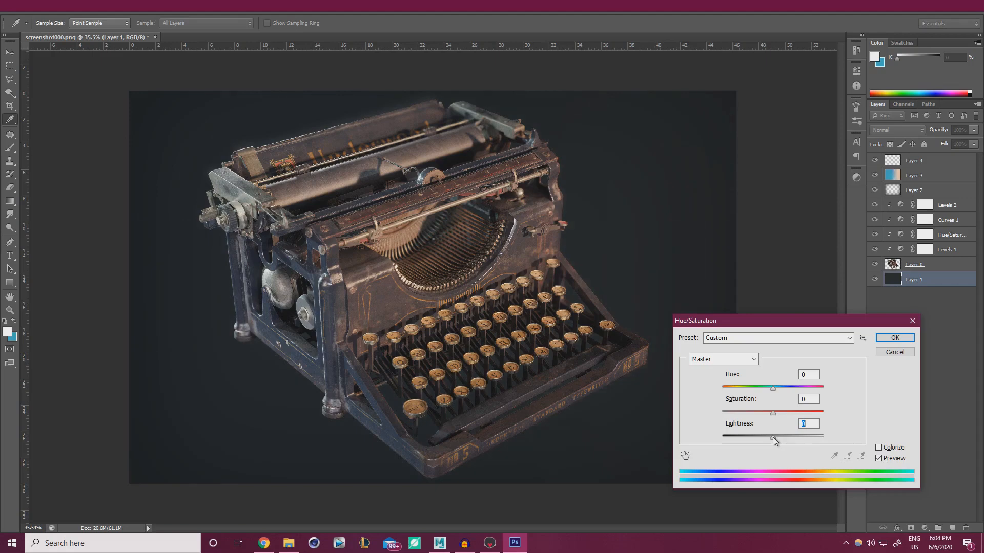
{"action": "left_click", "coordinate": [896, 338]}
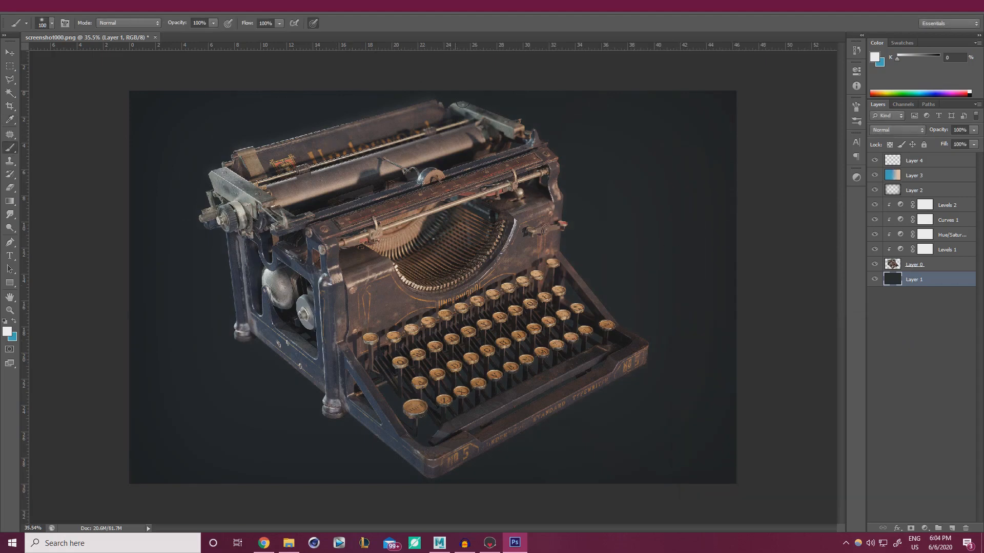
Zoom out to view the whole composite and switch to Marmoset Toolbag
{"action": "key", "text": "ctrl+minus"}
{"action": "key", "text": "ctrl+minus"}
{"action": "key", "text": "ctrl+minus"}
{"action": "key", "text": "ctrl+minus"}
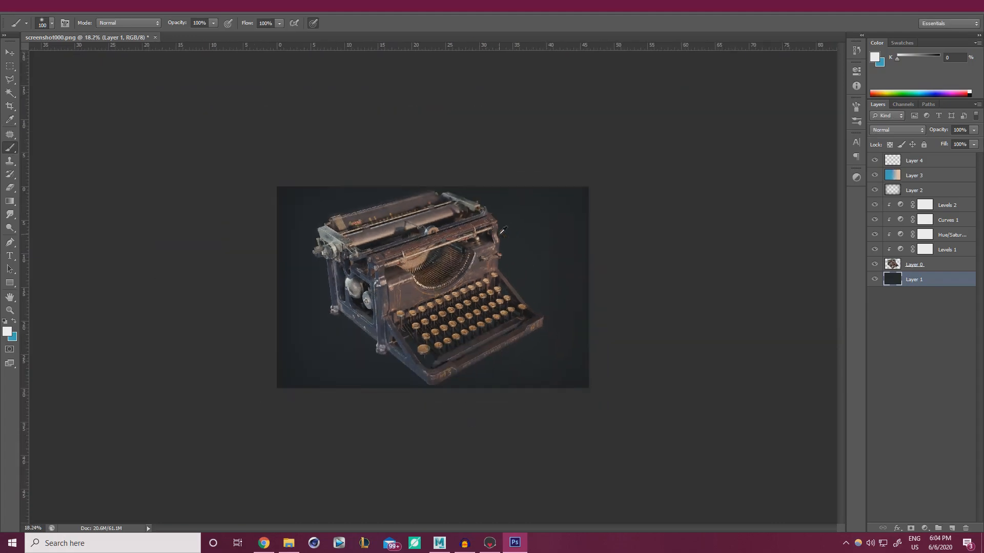
{"action": "scroll", "coordinate": [487, 255], "scroll_direction": "up", "scroll_amount": 10, "text": "alt"}
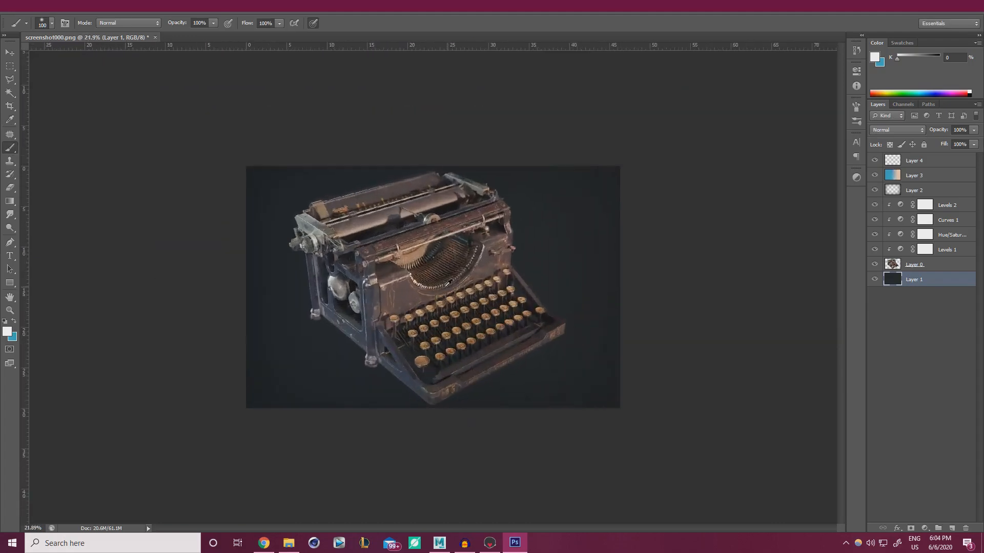
{"action": "left_click", "coordinate": [490, 543]}
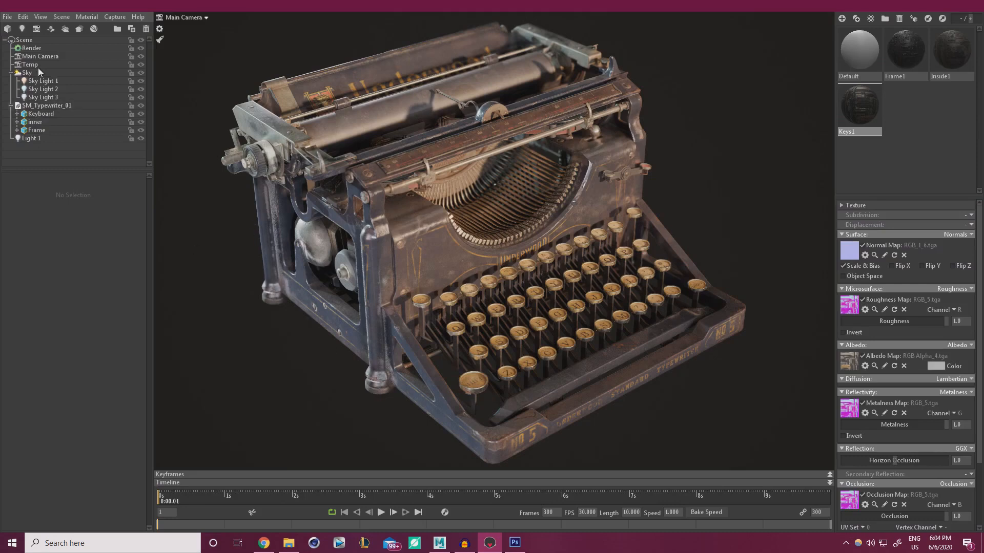
Uncheck Depth of Field on the Main Camera, nudge the view, and render via Capture > Image
{"action": "left_click", "coordinate": [33, 57]}
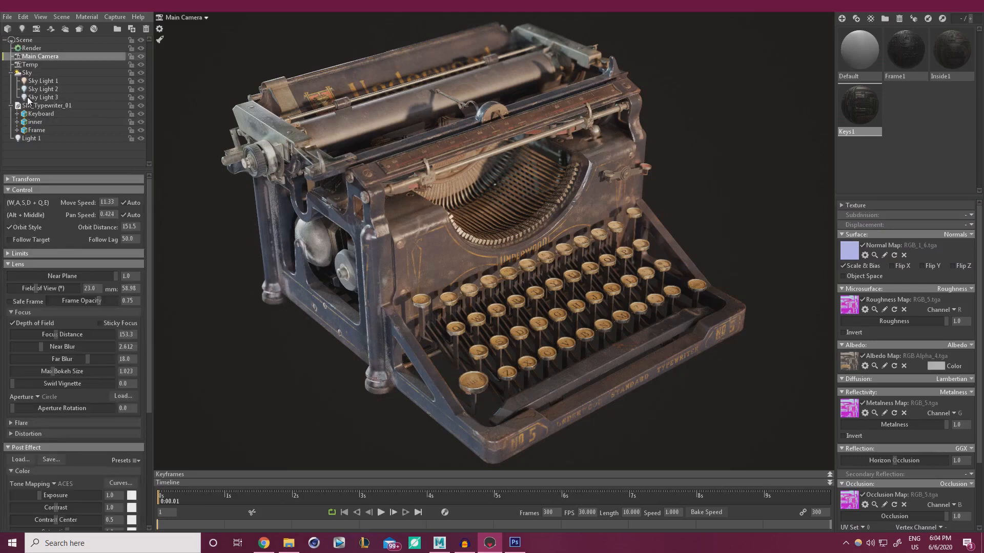
{"action": "left_click", "coordinate": [12, 323]}
{"action": "mouse_move", "coordinate": [561, 284]}
{"action": "left_mouse_down"}
{"action": "mouse_move", "coordinate": [582, 269]}
{"action": "mouse_move", "coordinate": [568, 267]}
{"action": "left_mouse_up"}
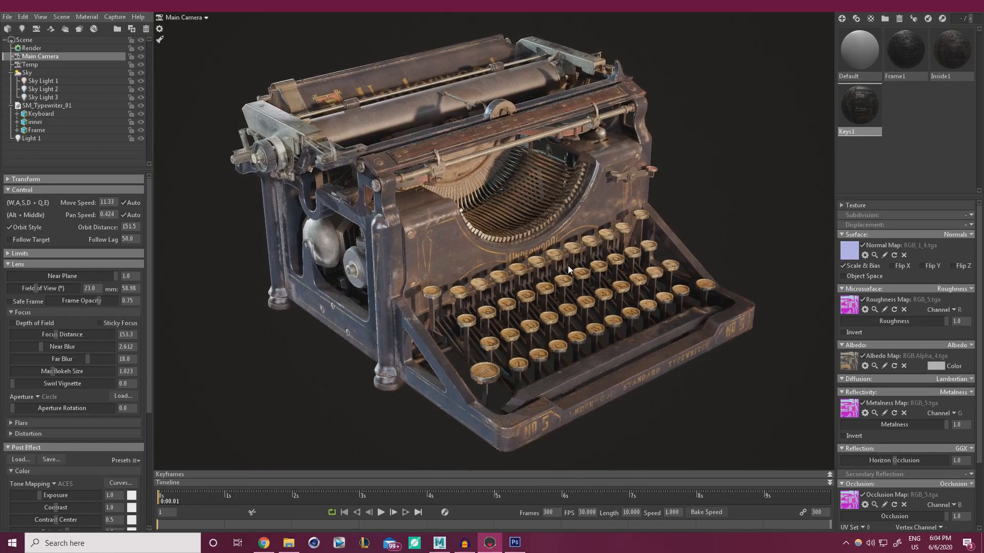
{"action": "left_click", "coordinate": [115, 17]}
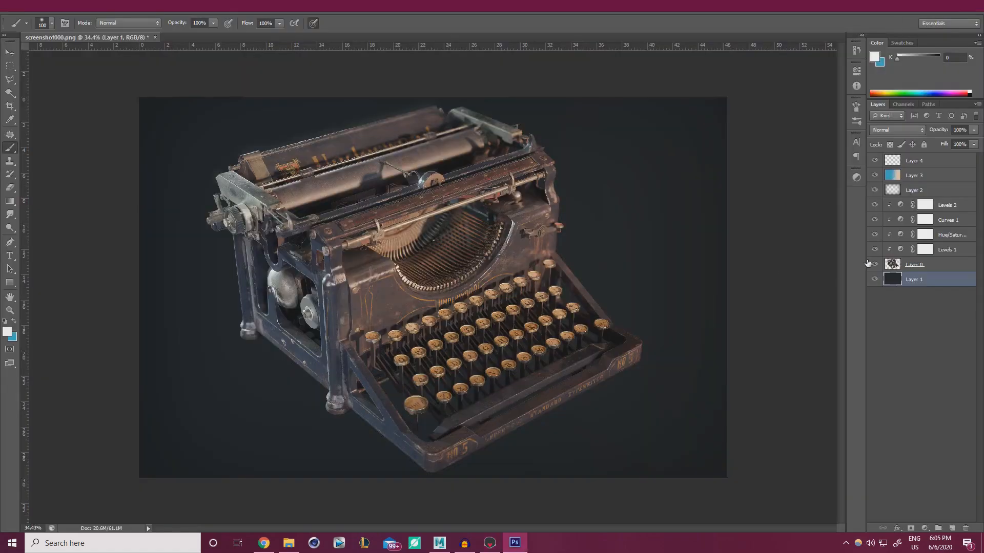
Place screenshot001 from the desktop as a new layer, shift it right and commit it
{"action": "left_click_drag", "start_coordinate": [381, 6], "coordinate": [398, 26]}
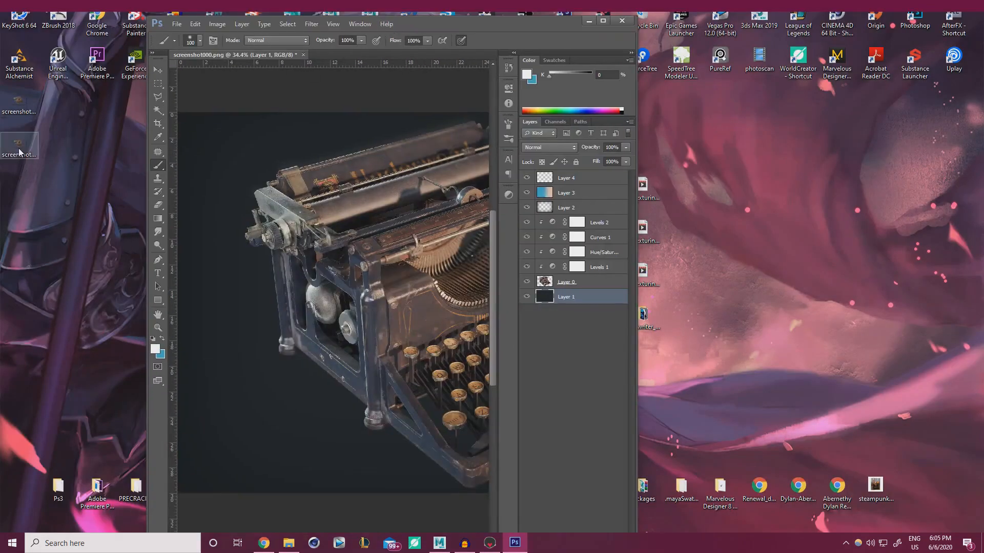
{"action": "left_click_drag", "start_coordinate": [19, 148], "coordinate": [335, 236]}
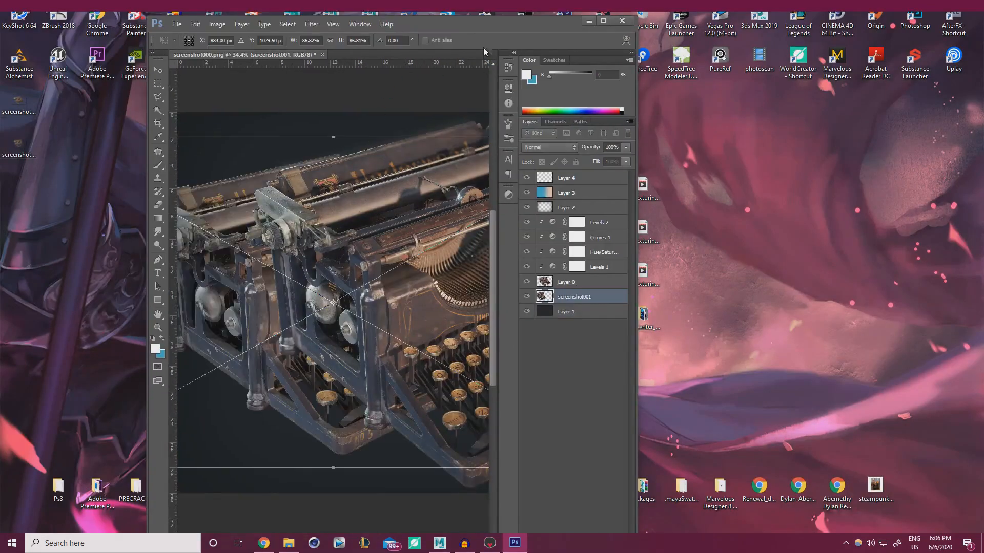
{"action": "double_click", "coordinate": [451, 7]}
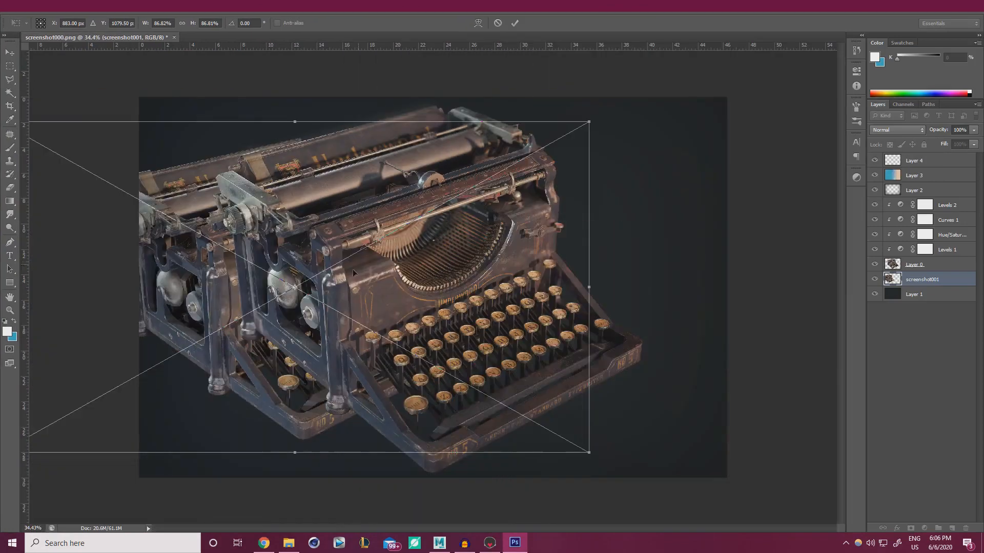
{"action": "left_click_drag", "start_coordinate": [324, 290], "coordinate": [444, 277]}
{"action": "left_click", "coordinate": [514, 23]}
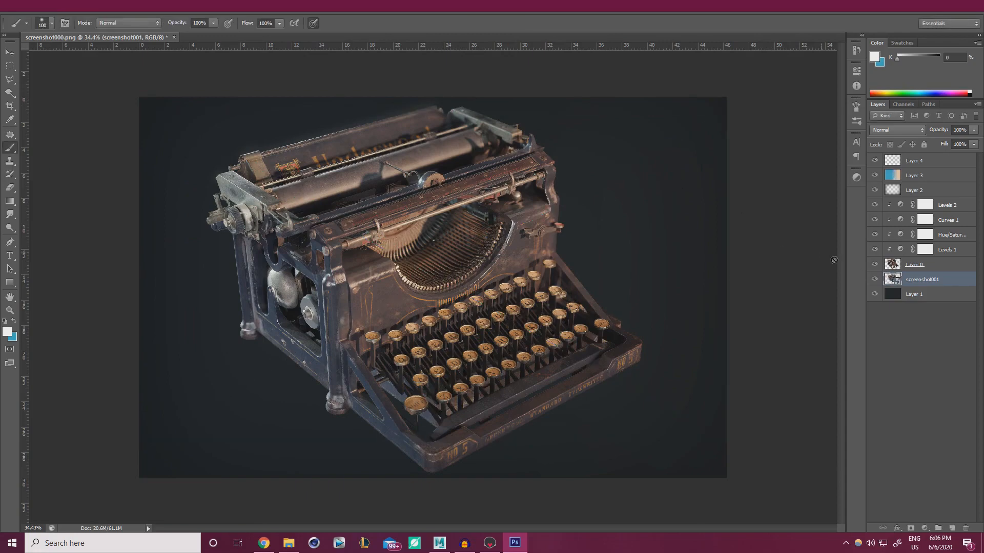
Compare the old and new renders, delete Layer 0, and show screenshot001
{"action": "left_click", "coordinate": [875, 264]}
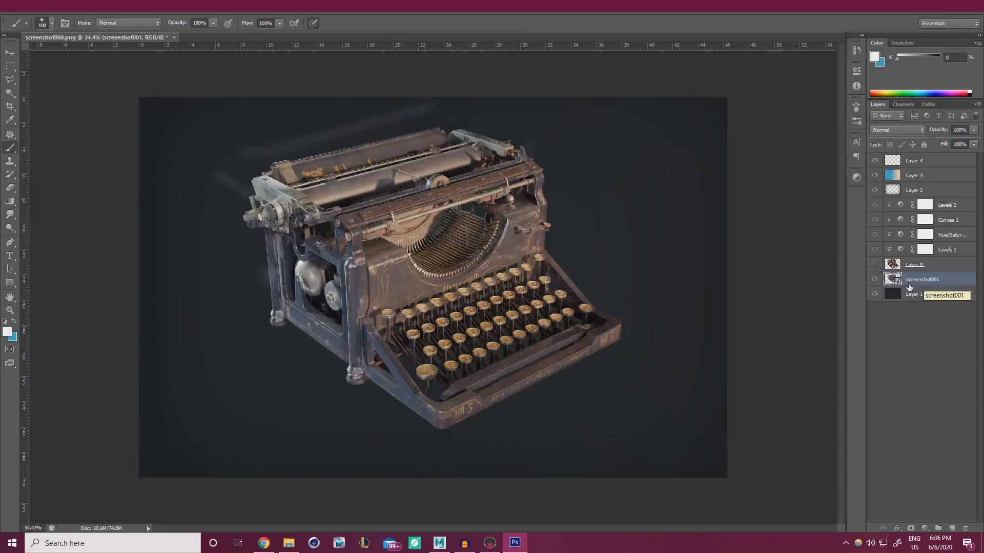
{"action": "left_click", "coordinate": [874, 279]}
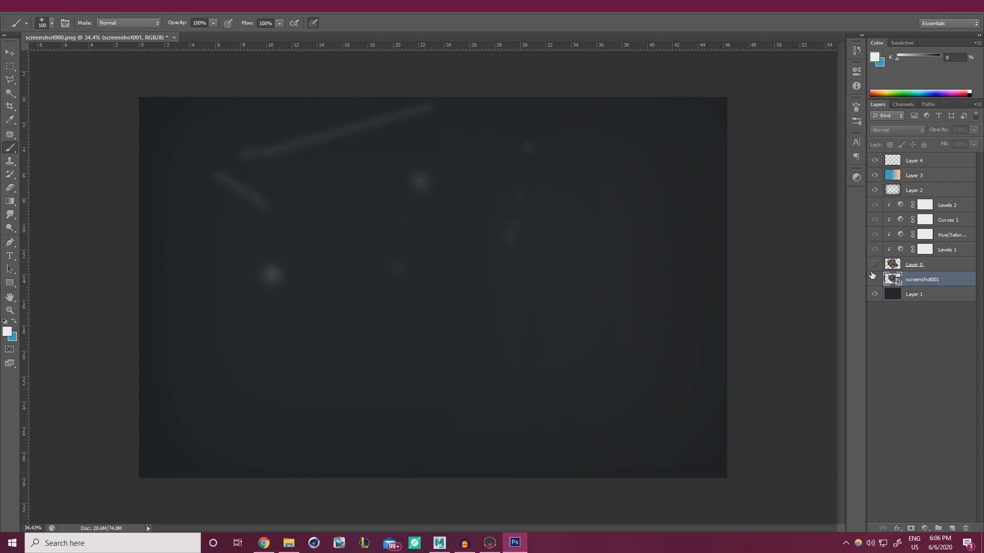
{"action": "left_click", "coordinate": [874, 265]}
{"action": "left_click", "coordinate": [919, 270]}
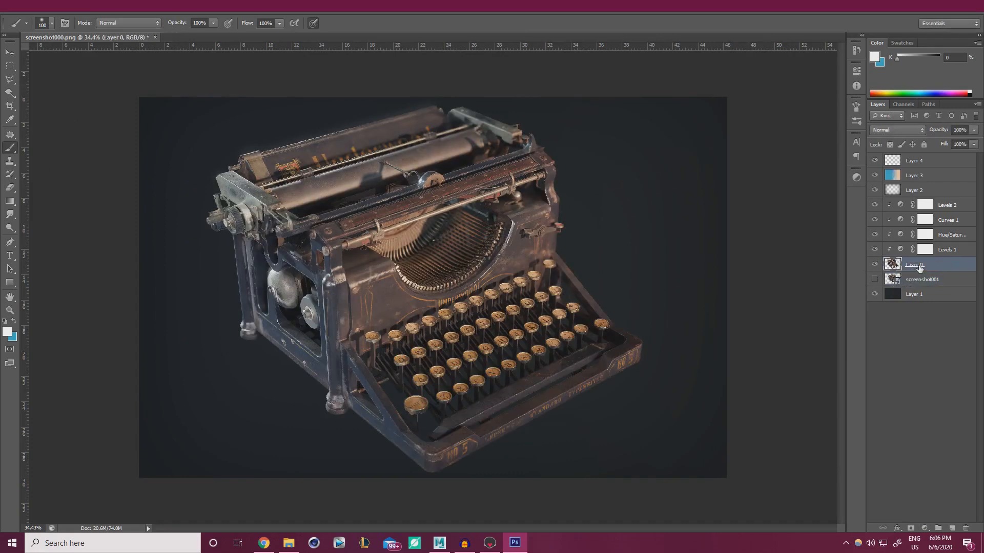
{"action": "key", "text": "Delete"}
{"action": "left_click", "coordinate": [874, 265]}
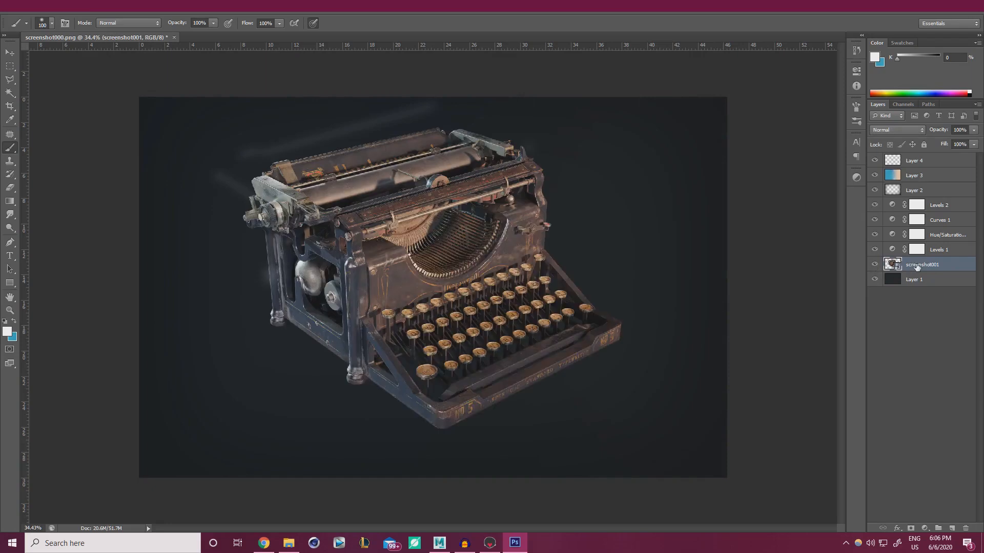
Free-transform screenshot001 to about 103% and reposition it to fill the frame
{"action": "key", "text": "ctrl+t"}
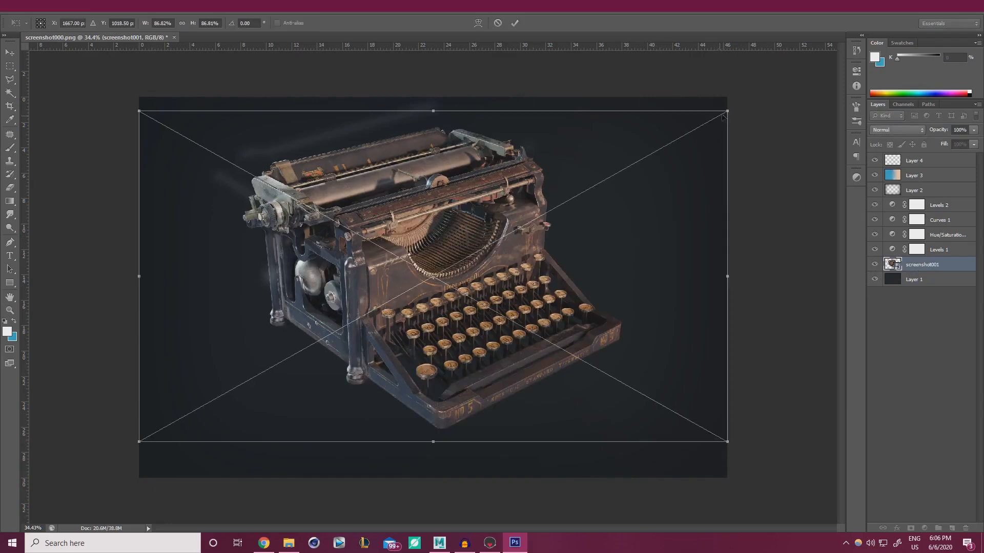
{"action": "left_click_drag", "start_coordinate": [723, 97], "coordinate": [768, 88]}
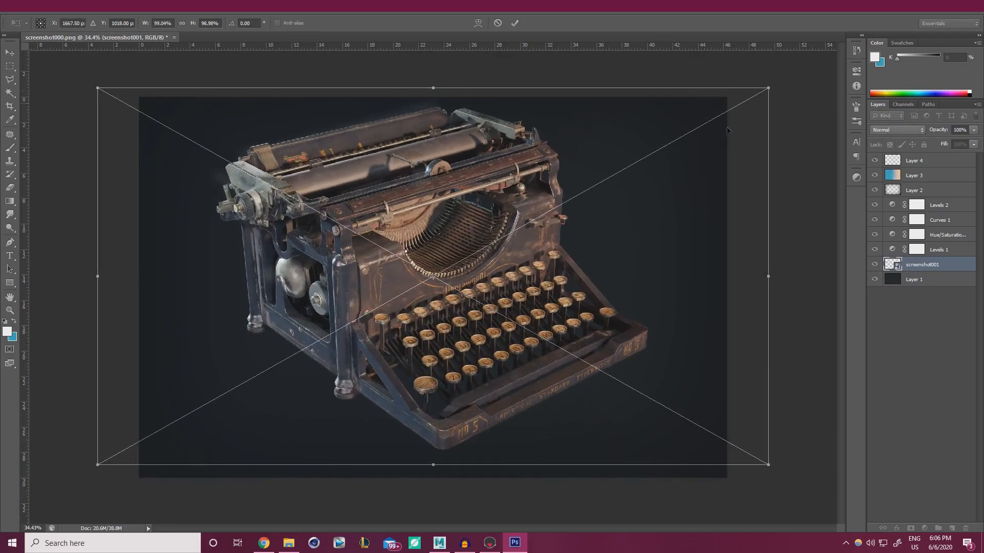
{"action": "mouse_move", "coordinate": [480, 229]}
{"action": "left_mouse_down"}
{"action": "mouse_move", "coordinate": [484, 238]}
{"action": "mouse_move", "coordinate": [493, 232]}
{"action": "left_mouse_up"}
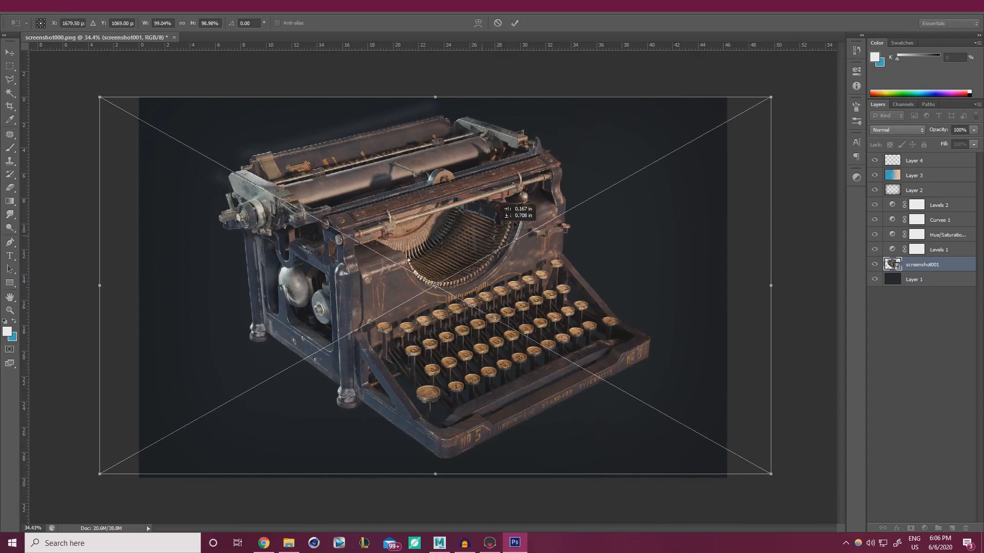
{"action": "left_click_drag", "start_coordinate": [773, 97], "coordinate": [786, 88], "text": "alt+shift"}
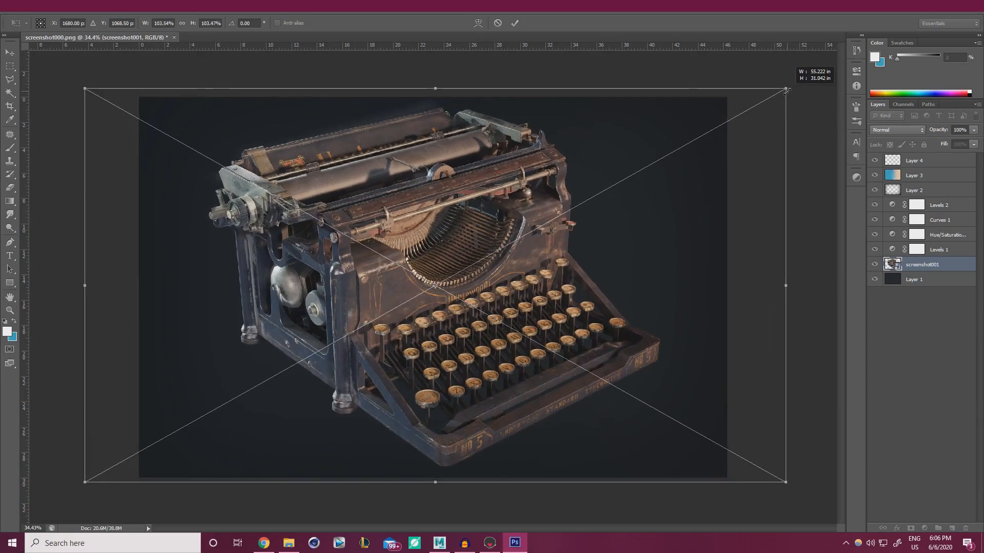
{"action": "left_click_drag", "start_coordinate": [436, 274], "coordinate": [435, 276]}
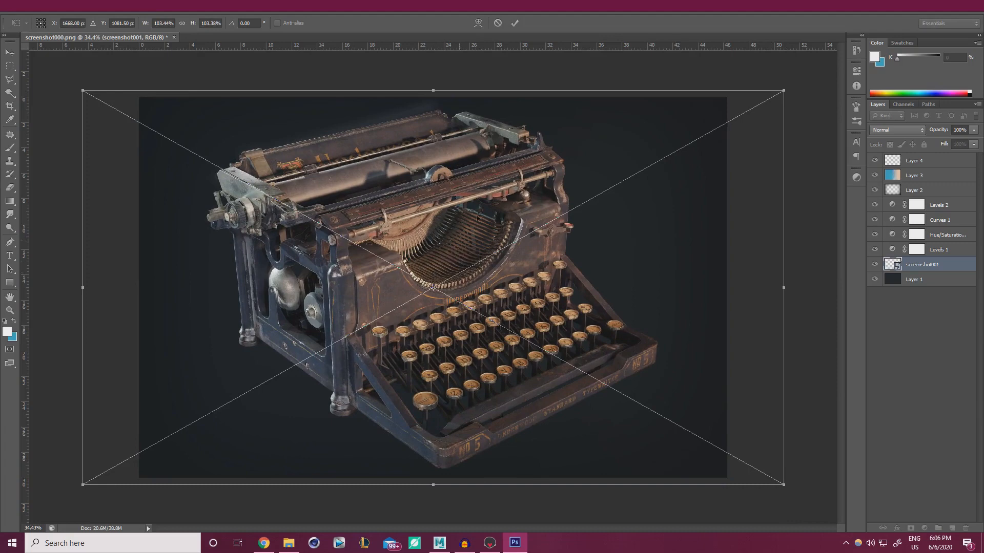
{"action": "left_click", "coordinate": [514, 23]}
Rasterize the screenshot001 layer
{"action": "key", "text": "b"}
{"action": "right_click", "coordinate": [917, 264]}
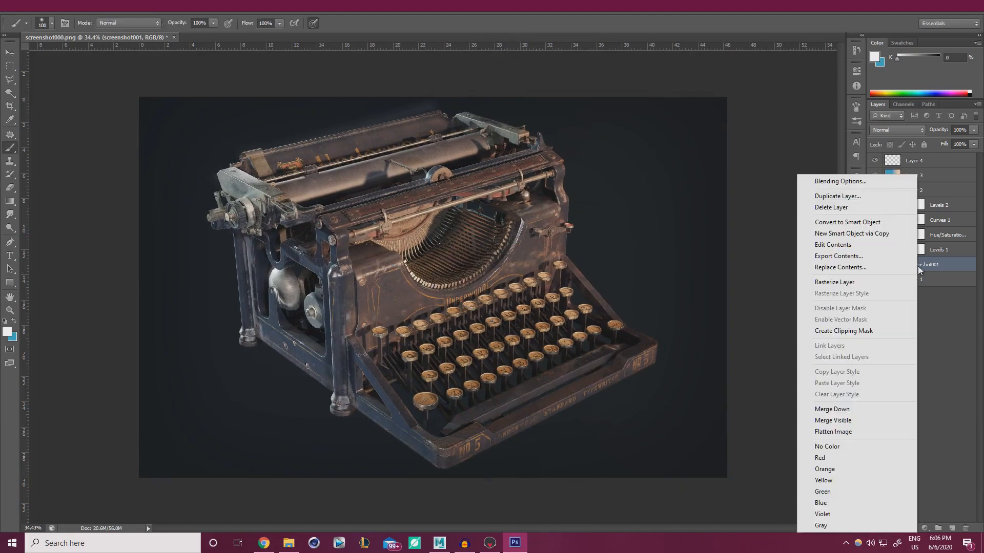
{"action": "left_click", "coordinate": [838, 285]}
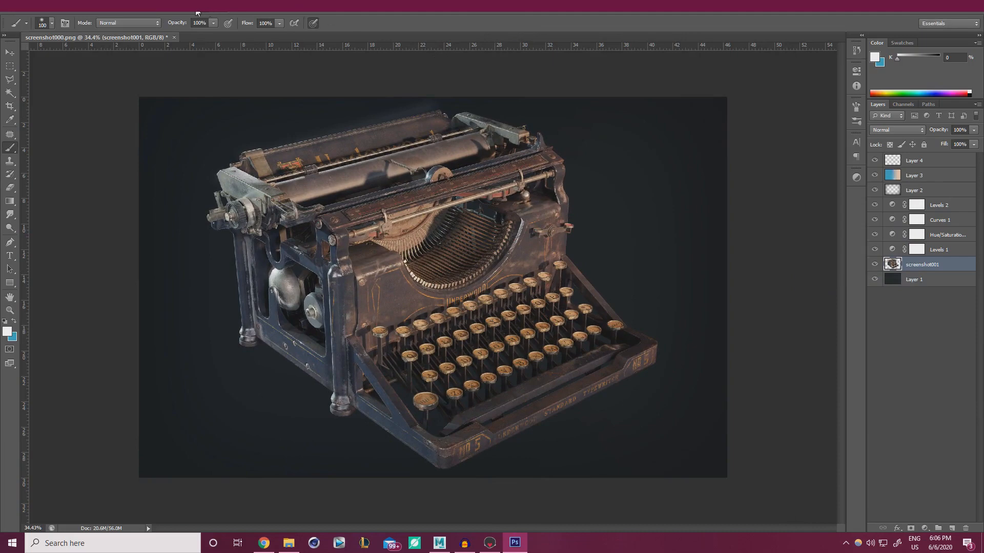
Apply a Smart Sharpen filter to screenshot001 with its default settings
{"action": "left_click", "coordinate": [170, 11]}
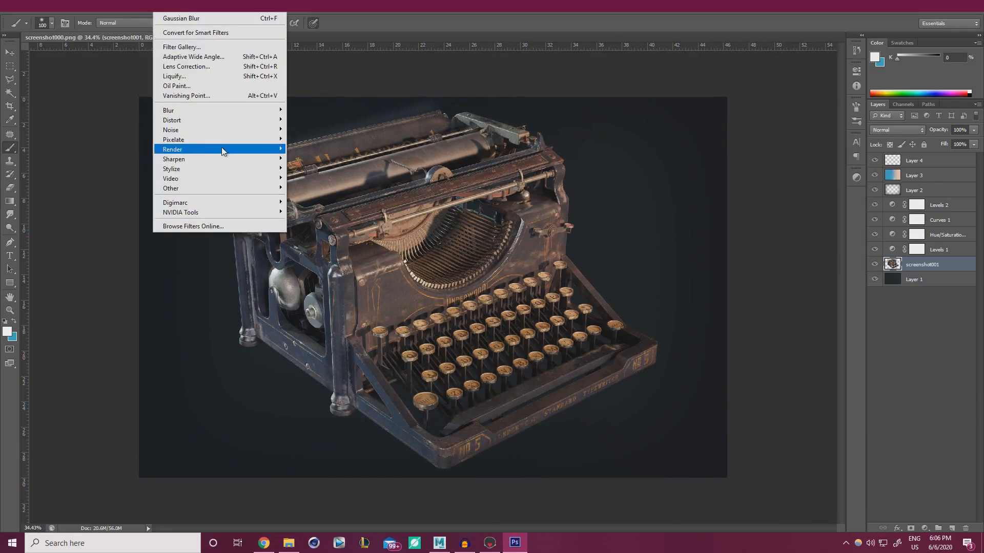
{"action": "mouse_move", "coordinate": [280, 160]}
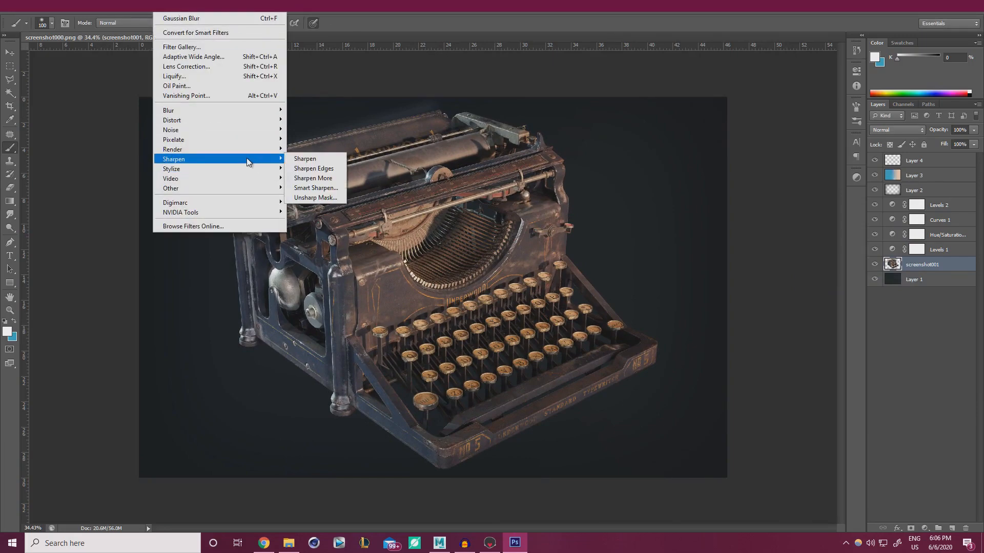
{"action": "left_click", "coordinate": [308, 188]}
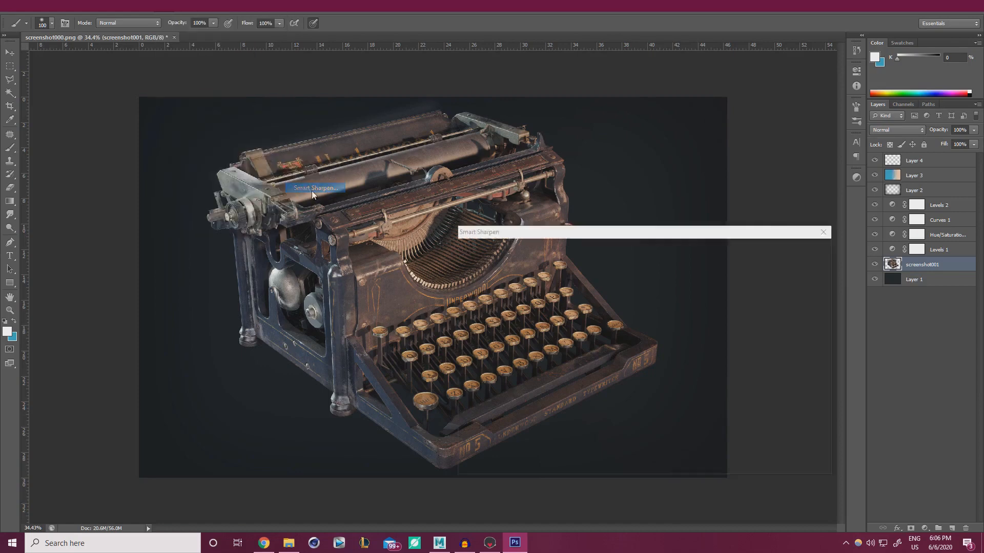
{"action": "left_click", "coordinate": [750, 249]}
{"action": "key", "text": "b"}
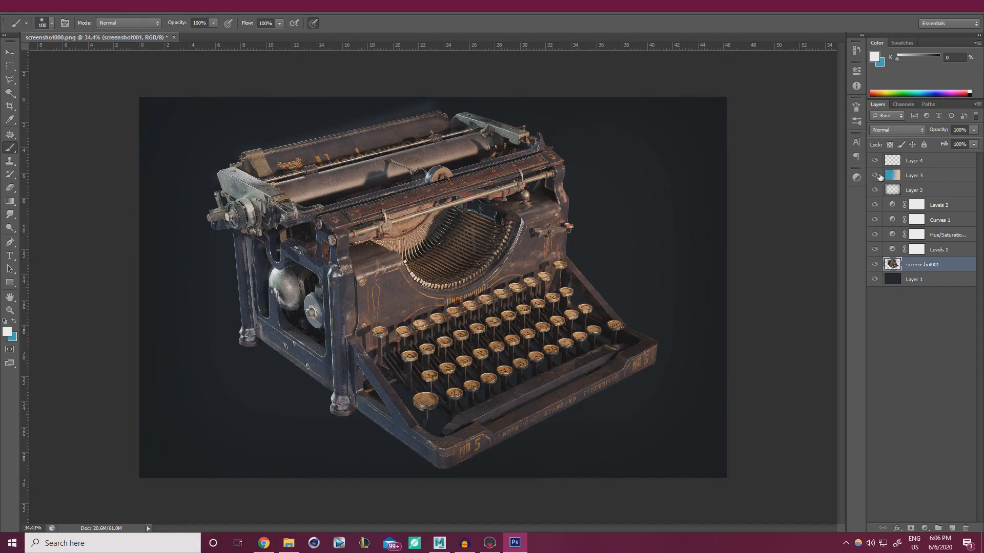
Delete the old Layer 4 and add a new empty layer above Layer 3
{"action": "left_click", "coordinate": [928, 162]}
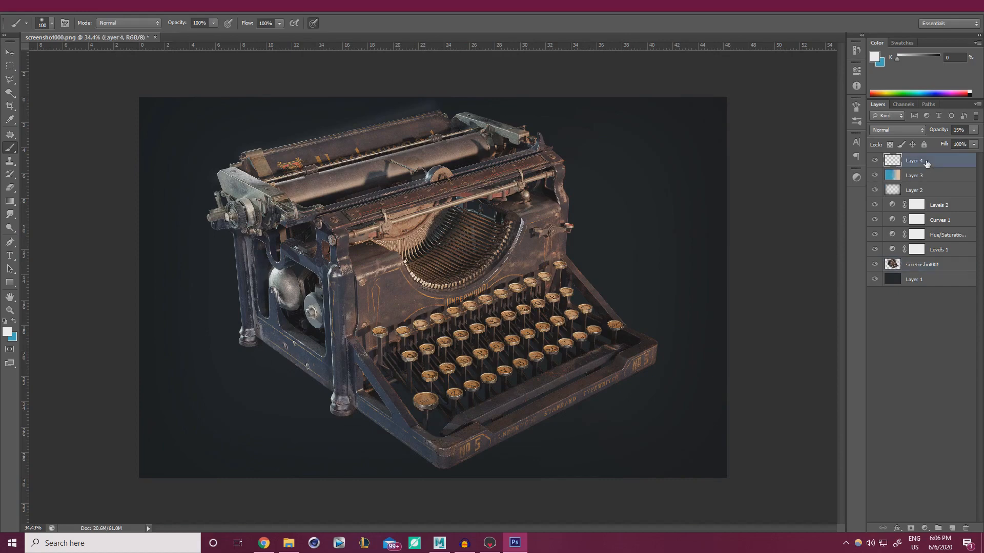
{"action": "key", "text": "Delete"}
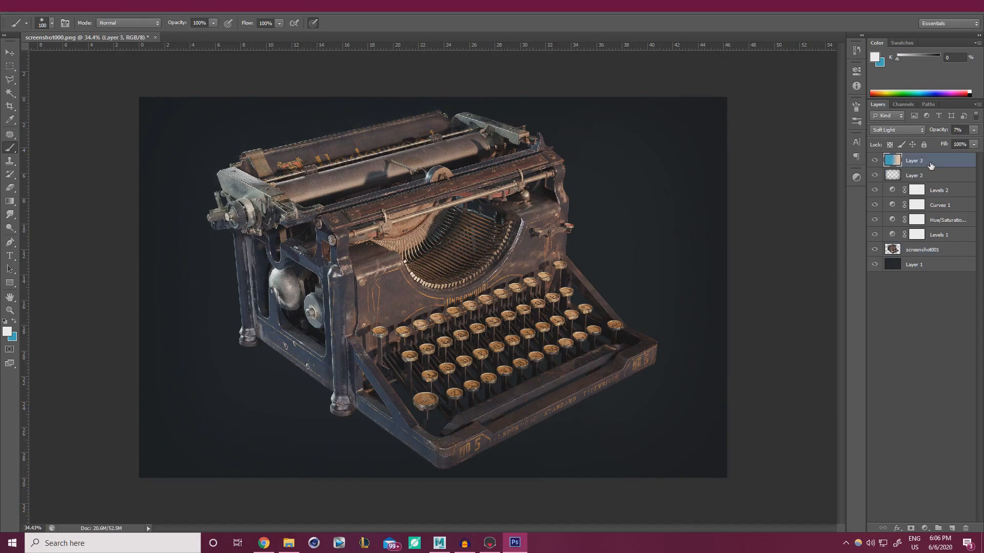
{"action": "left_click", "coordinate": [950, 528]}
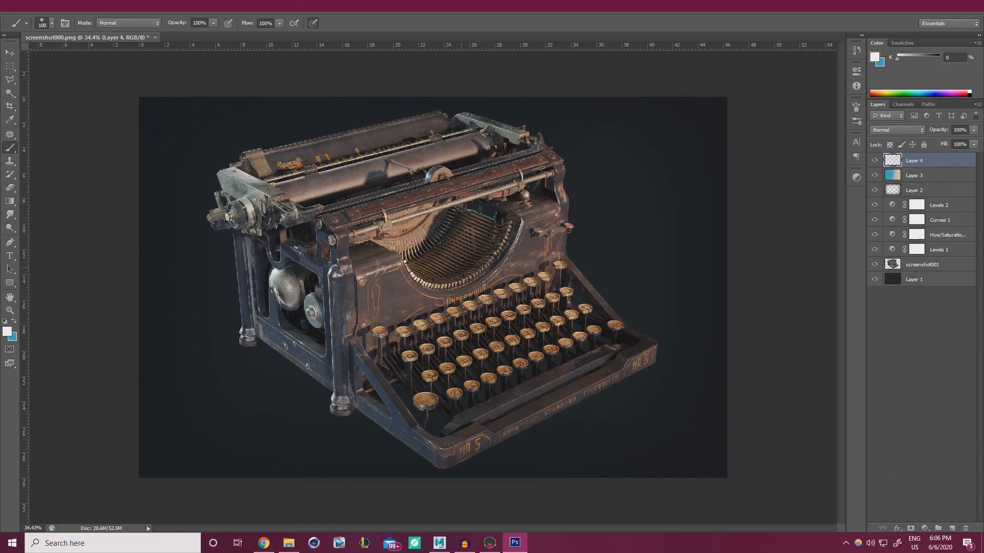
Paint soft white glints on the type-bars and the type-bar arc
{"action": "right_click_drag", "start_coordinate": [332, 248], "coordinate": [348, 246], "text": "alt"}
{"action": "left_click_drag", "start_coordinate": [400, 259], "coordinate": [422, 279]}
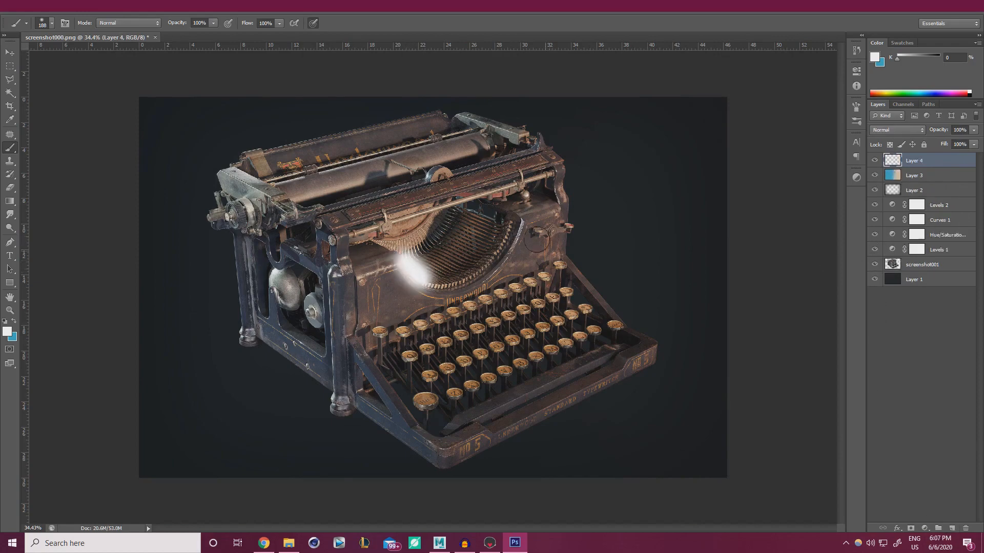
{"action": "right_click_drag", "start_coordinate": [536, 239], "coordinate": [526, 226], "text": "alt"}
{"action": "left_click", "coordinate": [524, 223]}
{"action": "mouse_move", "coordinate": [524, 223]}
{"action": "left_mouse_down"}
{"action": "mouse_move", "coordinate": [505, 256]}
{"action": "mouse_move", "coordinate": [509, 250]}
{"action": "left_mouse_up"}
{"action": "key", "text": "ctrl+z"}
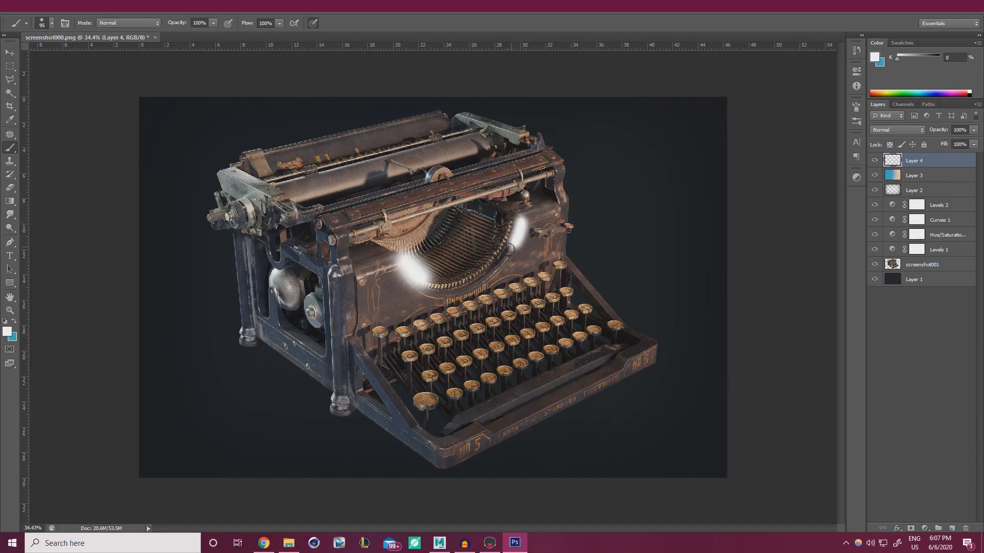
Dab a large glow on the left-side mechanism and streak highlights along the carriage's top edge
{"action": "right_click_drag", "start_coordinate": [256, 280], "coordinate": [277, 280], "text": "alt"}
{"action": "left_click", "coordinate": [274, 276]}
{"action": "left_click", "coordinate": [274, 275]}
{"action": "right_click_drag", "start_coordinate": [209, 179], "coordinate": [189, 180], "text": "alt"}
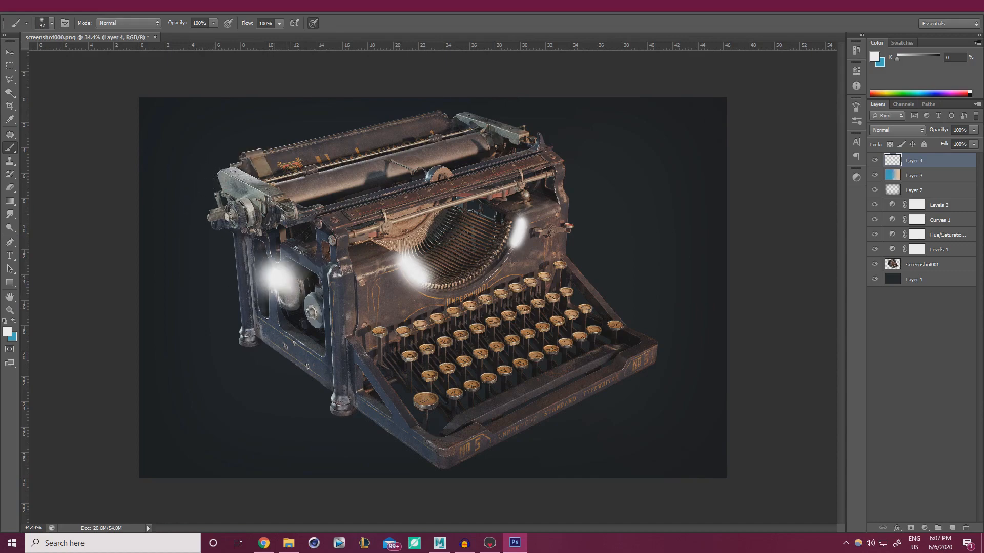
{"action": "left_click", "coordinate": [220, 172]}
{"action": "left_click_drag", "start_coordinate": [219, 171], "coordinate": [267, 193]}
{"action": "mouse_move", "coordinate": [222, 171]}
{"action": "left_mouse_down"}
{"action": "mouse_move", "coordinate": [253, 150]}
{"action": "mouse_move", "coordinate": [436, 109]}
{"action": "mouse_move", "coordinate": [522, 135]}
{"action": "left_mouse_up"}
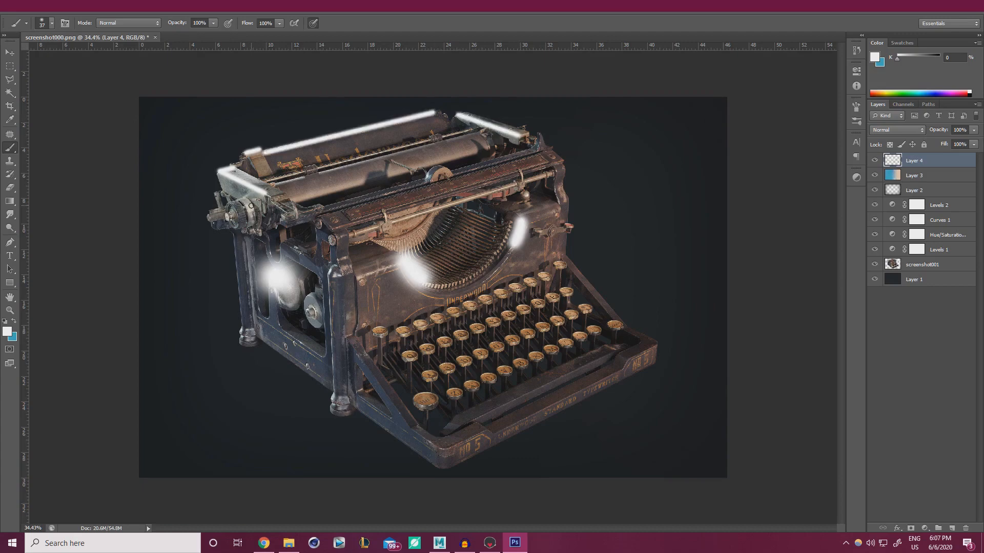
Add medium glints on the left knob, both front feet, the platen knob and the frame bolt
{"action": "right_click_drag", "start_coordinate": [251, 206], "coordinate": [256, 207], "text": "alt"}
{"action": "left_click_drag", "start_coordinate": [247, 202], "coordinate": [250, 209]}
{"action": "left_click_drag", "start_coordinate": [241, 329], "coordinate": [240, 332]}
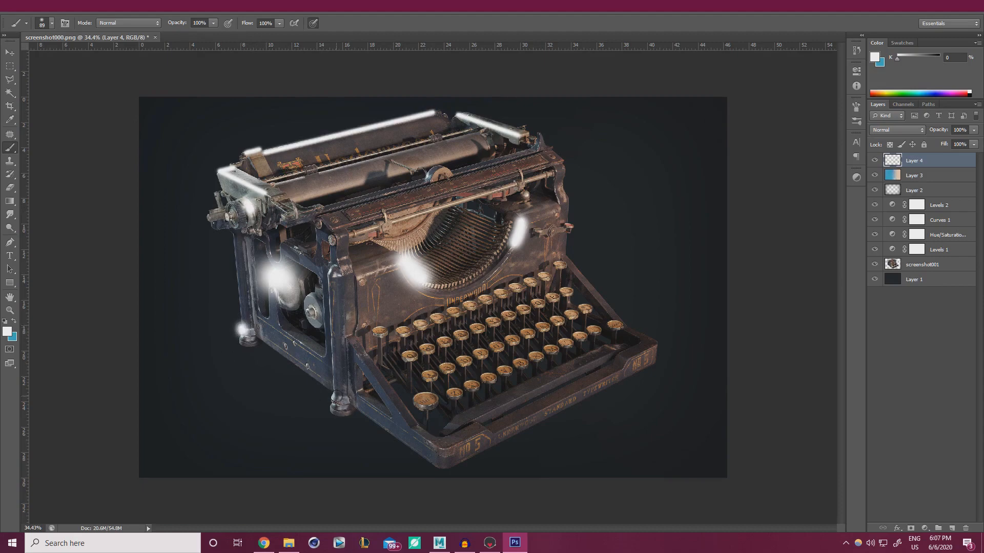
{"action": "left_click_drag", "start_coordinate": [339, 400], "coordinate": [340, 393]}
{"action": "left_click_drag", "start_coordinate": [429, 176], "coordinate": [430, 176]}
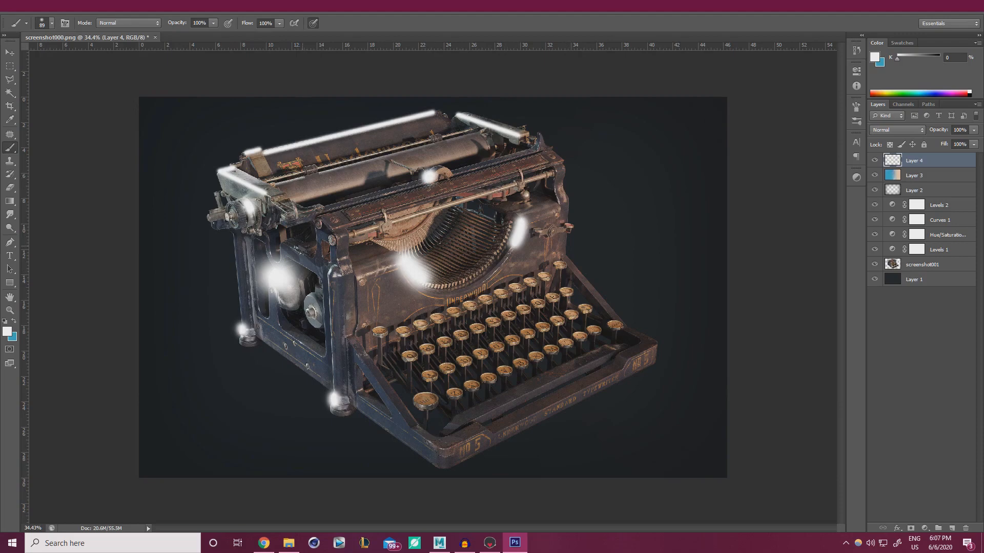
{"action": "left_click_drag", "start_coordinate": [337, 276], "coordinate": [336, 273]}
{"action": "left_click", "coordinate": [169, 14]}
Apply a Gaussian Blur to Layer 4's glints, adjusting the radius between 37.4 and 26.4
{"action": "mouse_move", "coordinate": [188, 111]}
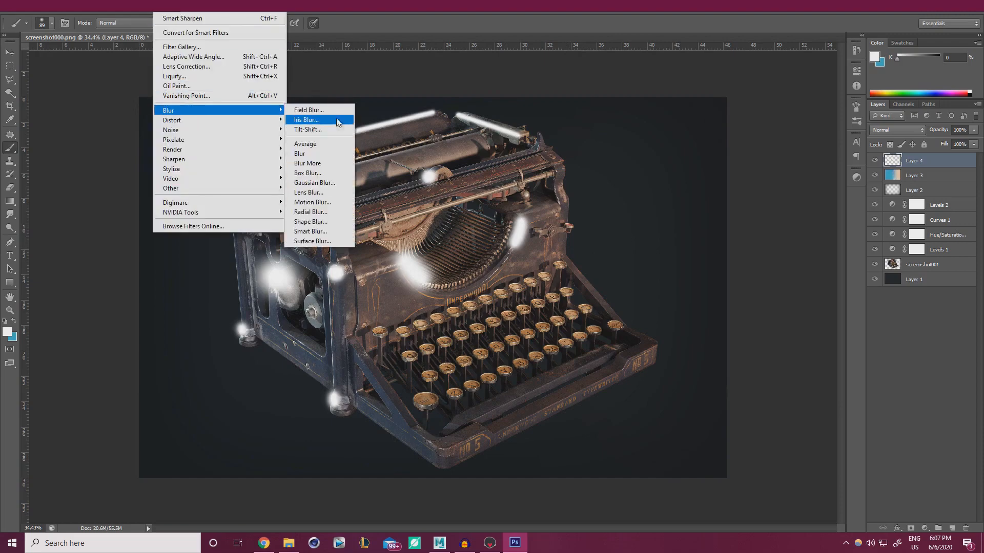
{"action": "left_click", "coordinate": [314, 183]}
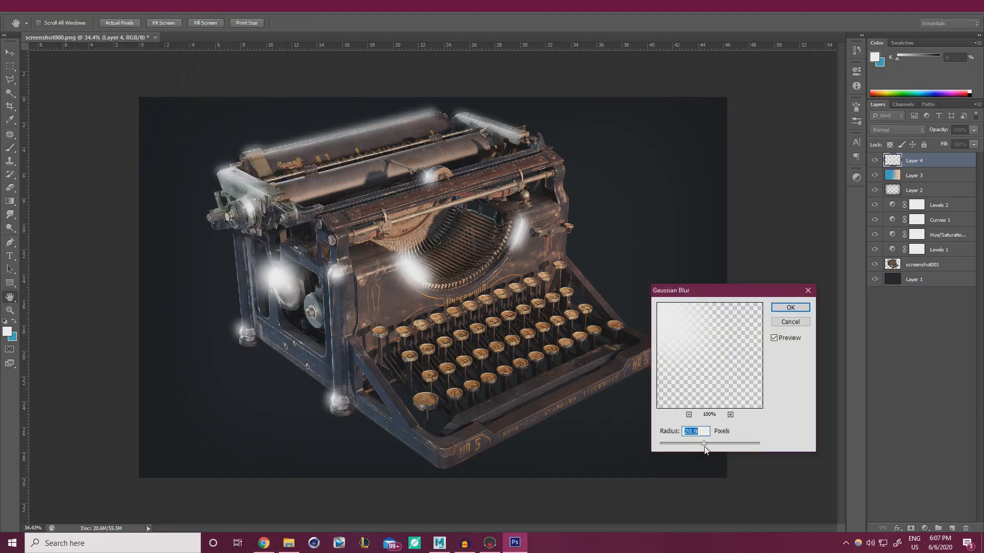
{"action": "left_click_drag", "start_coordinate": [705, 449], "coordinate": [711, 449]}
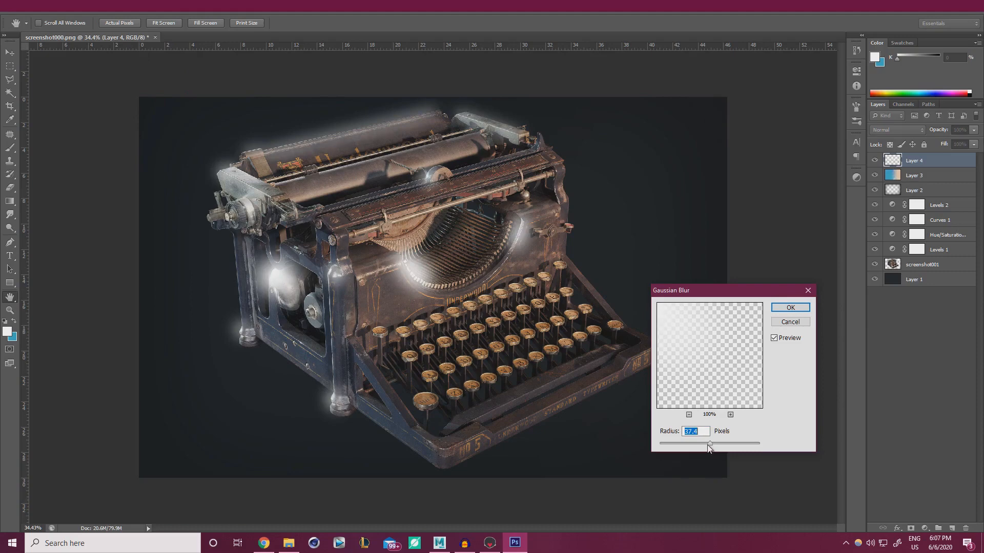
{"action": "left_click_drag", "start_coordinate": [707, 444], "coordinate": [703, 444]}
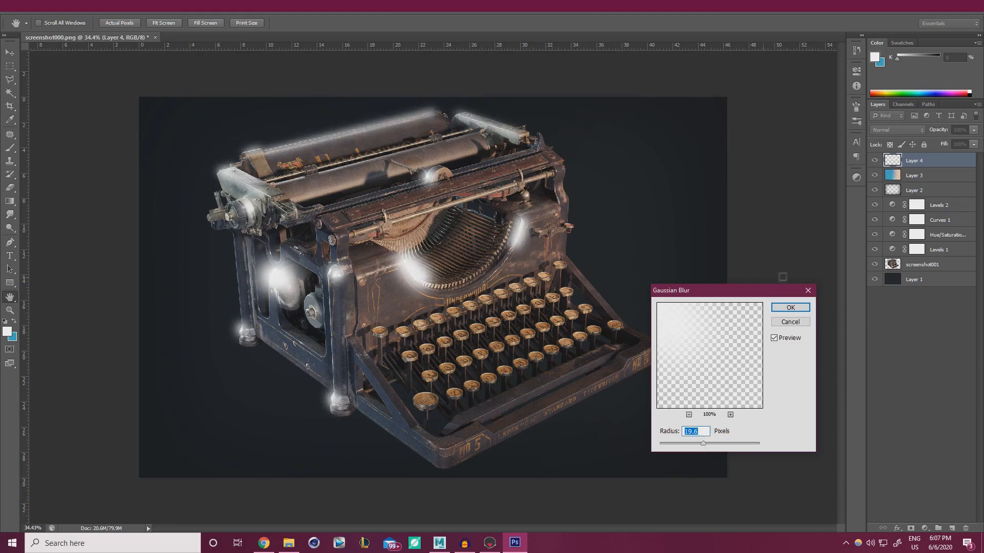
{"action": "left_click", "coordinate": [790, 307]}
{"action": "left_click", "coordinate": [896, 129]}
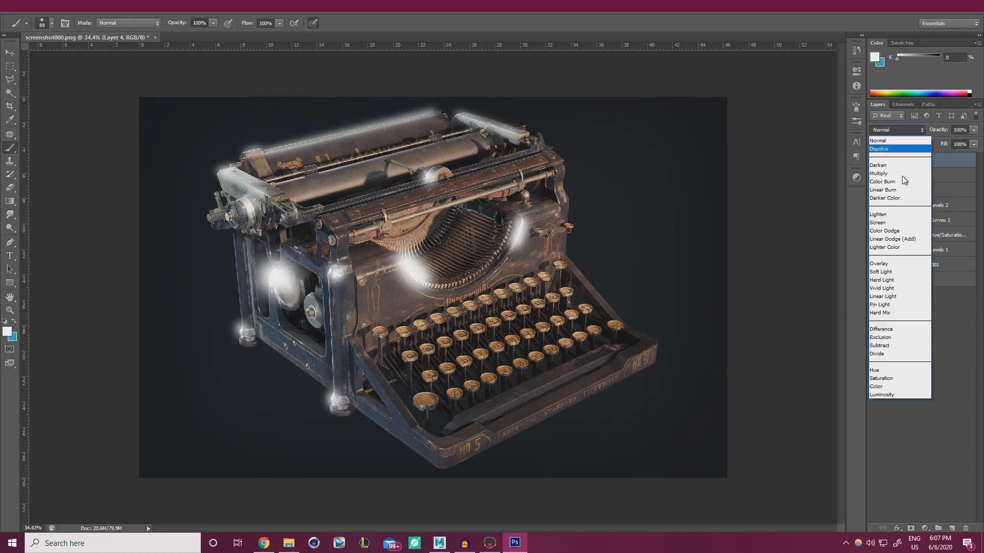
{"action": "left_click", "coordinate": [884, 265]}
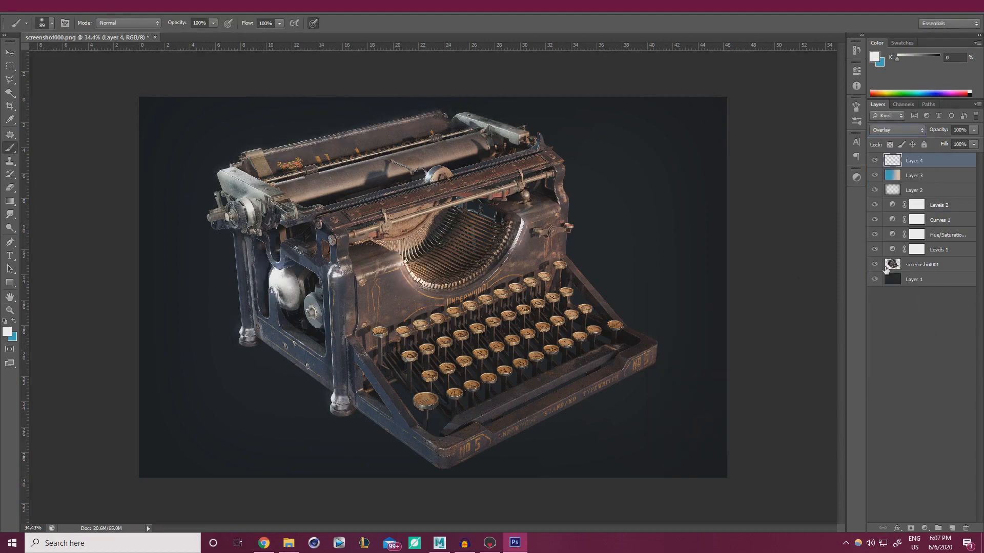
{"action": "left_click", "coordinate": [874, 161]}
{"action": "left_click", "coordinate": [875, 161]}
{"action": "left_click_drag", "start_coordinate": [945, 143], "coordinate": [935, 143]}
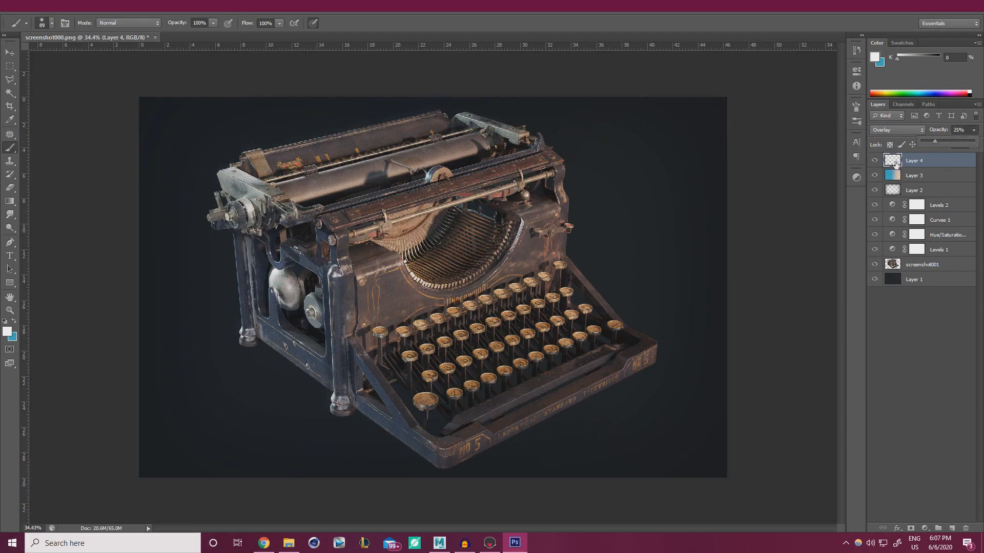
{"action": "left_click", "coordinate": [875, 160]}
{"action": "left_click", "coordinate": [874, 161]}
{"action": "left_click", "coordinate": [875, 161]}
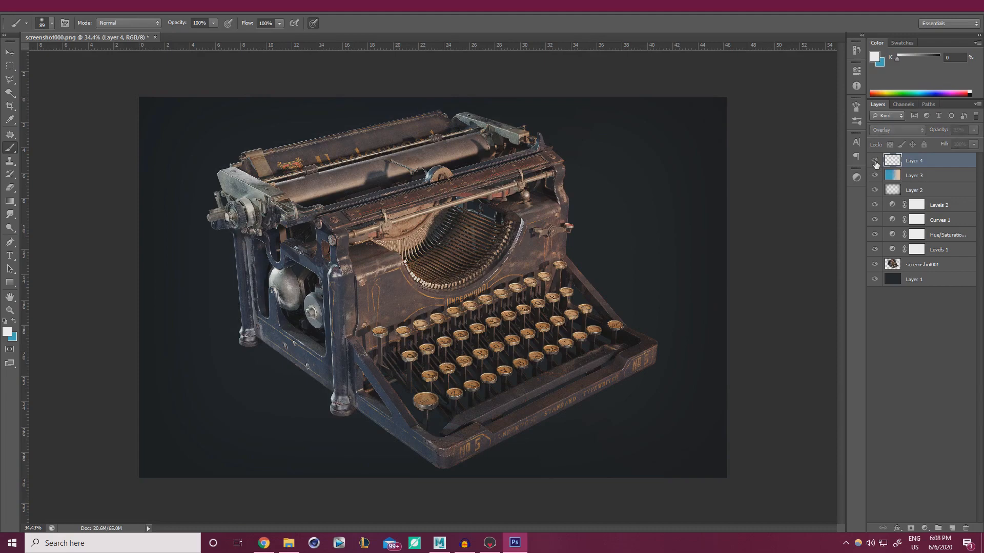
{"action": "left_click", "coordinate": [875, 161]}
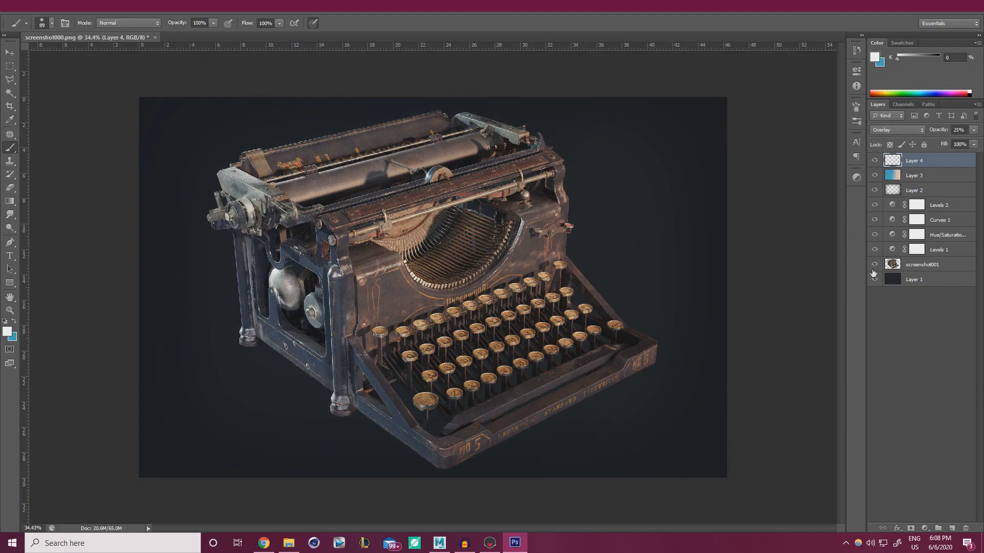
{"action": "left_click", "coordinate": [874, 190]}
{"action": "left_click", "coordinate": [874, 191]}
{"action": "left_click", "coordinate": [940, 191]}
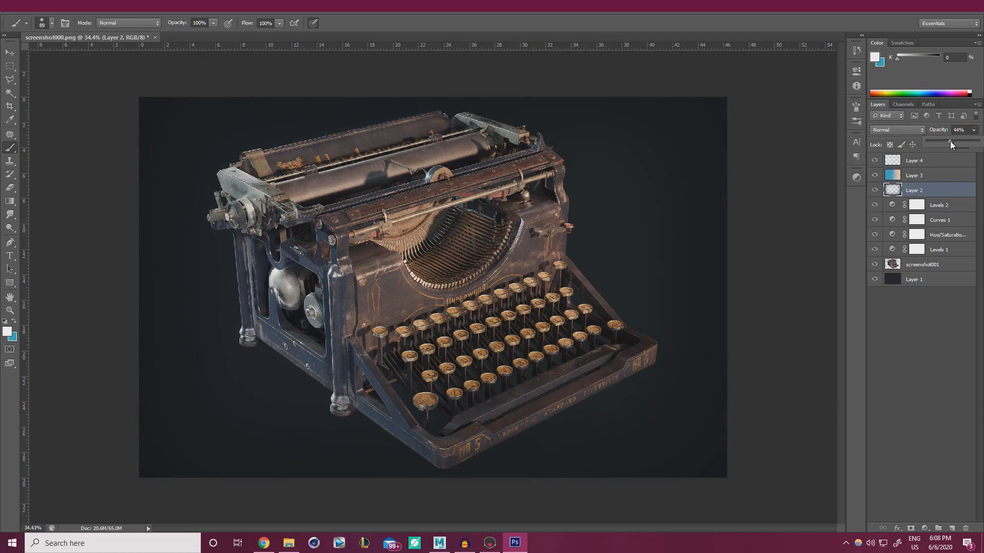
{"action": "left_click", "coordinate": [875, 161]}
{"action": "left_click", "coordinate": [875, 161]}
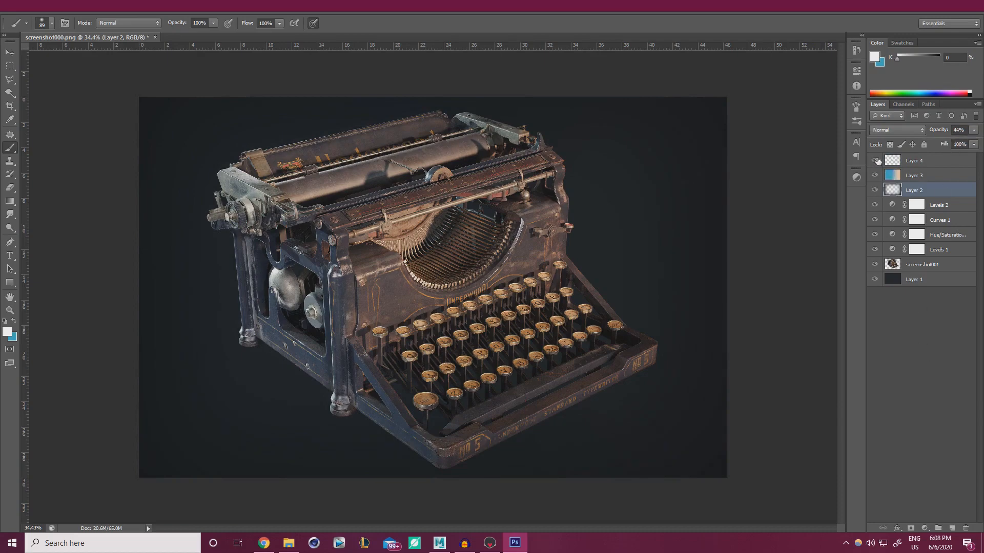
{"action": "left_click", "coordinate": [875, 160]}
{"action": "left_click", "coordinate": [914, 162]}
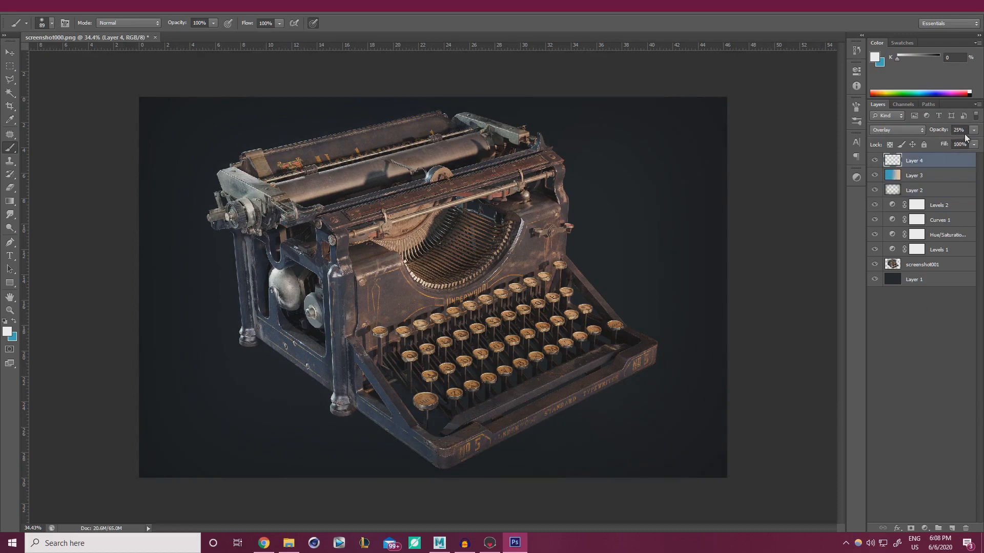
{"action": "left_click", "coordinate": [974, 130]}
{"action": "left_click", "coordinate": [932, 339]}
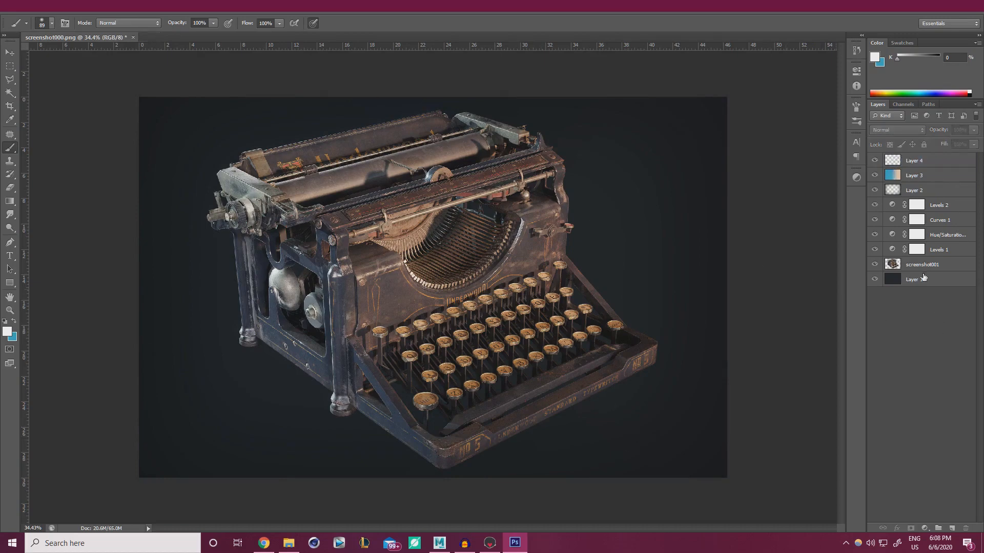
{"action": "left_click", "coordinate": [925, 192]}
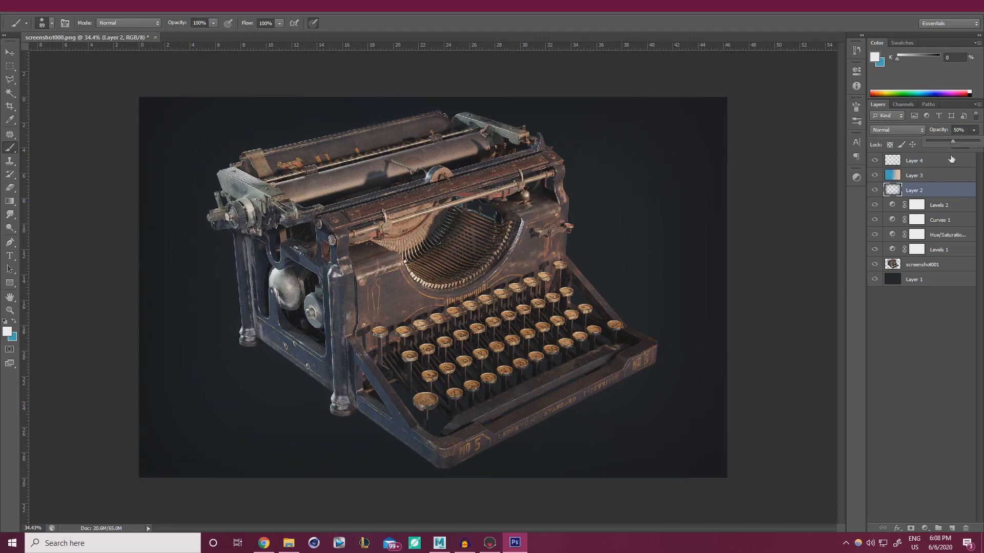
{"action": "left_click", "coordinate": [922, 307]}
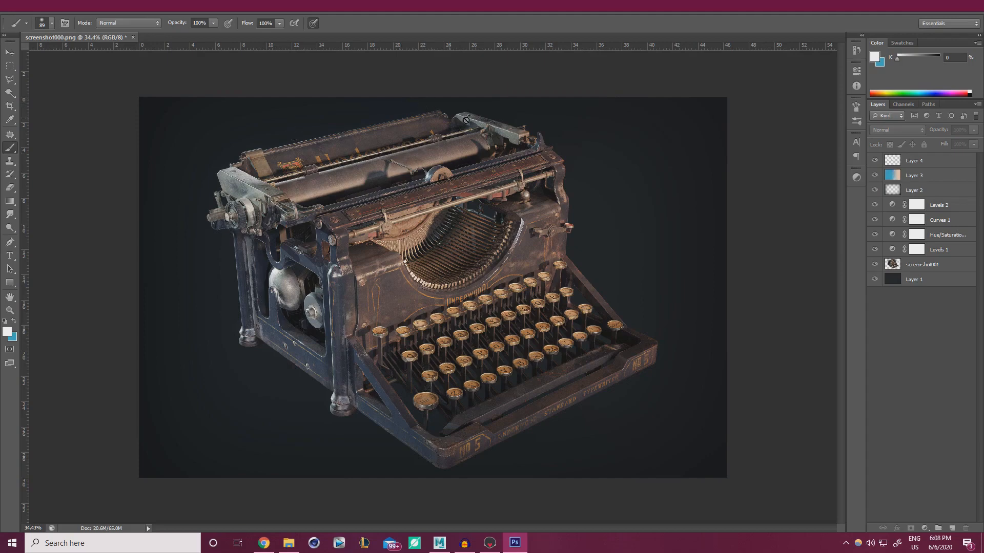
Set backdrop Layer 1's Hue/Saturation Lightness to +4
{"action": "left_click", "coordinate": [926, 282]}
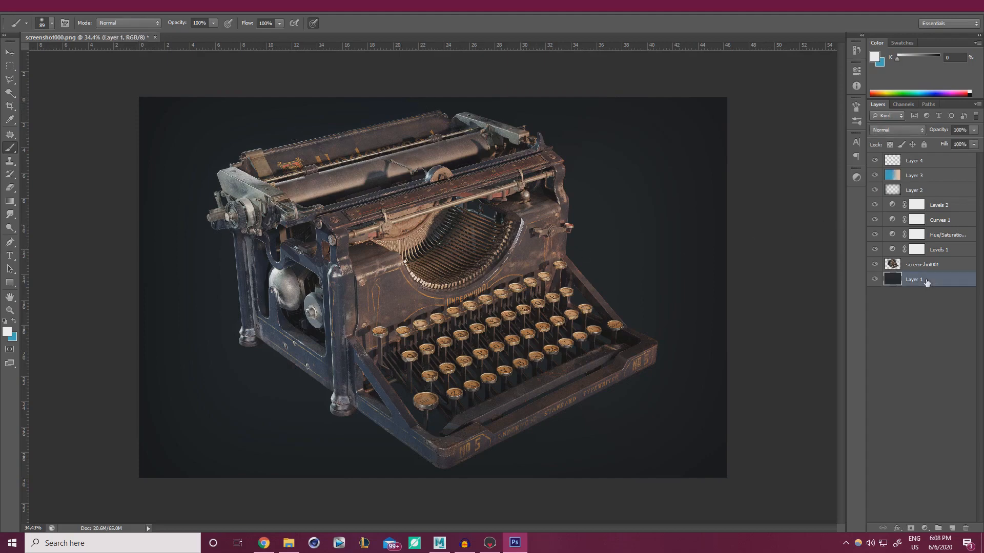
{"action": "key", "text": "ctrl+u"}
{"action": "left_click", "coordinate": [771, 436]}
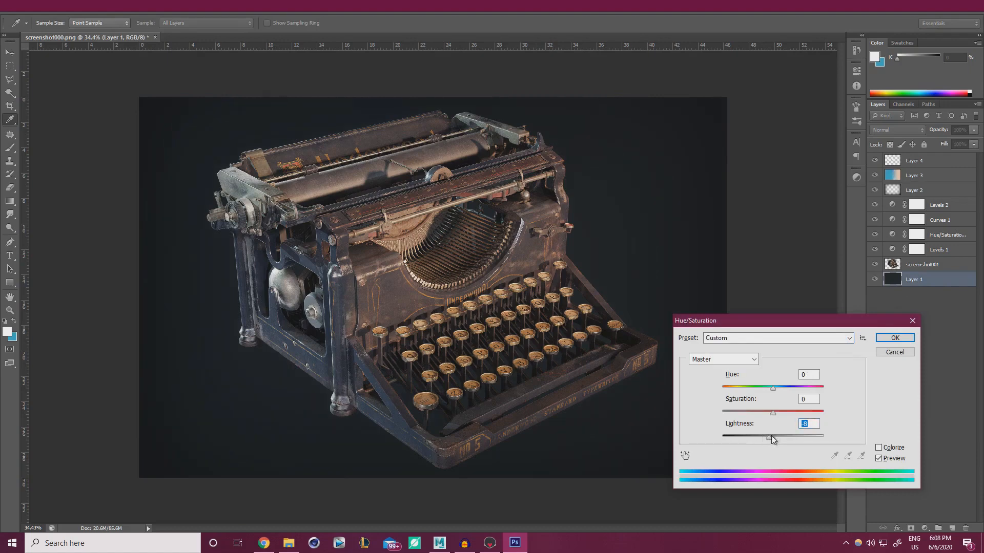
{"action": "left_click_drag", "start_coordinate": [771, 436], "coordinate": [771, 436]}
{"action": "left_click_drag", "start_coordinate": [773, 437], "coordinate": [775, 438]}
{"action": "left_click", "coordinate": [912, 338]}
{"action": "key", "text": "b"}
{"action": "left_click", "coordinate": [935, 266]}
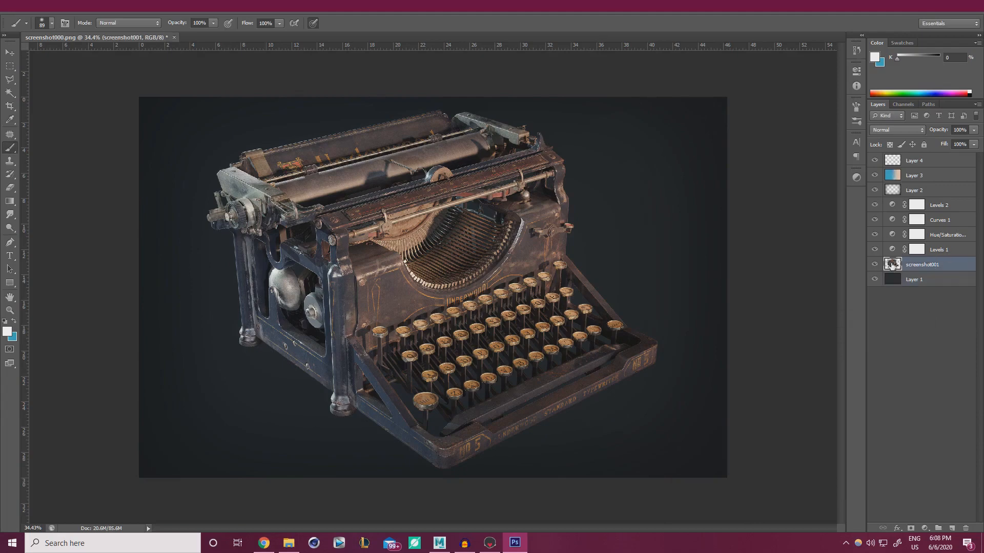
Add a Drop Shadow to the screenshot001 layer with 37 px distance and 166 px size
{"action": "left_click", "coordinate": [897, 529]}
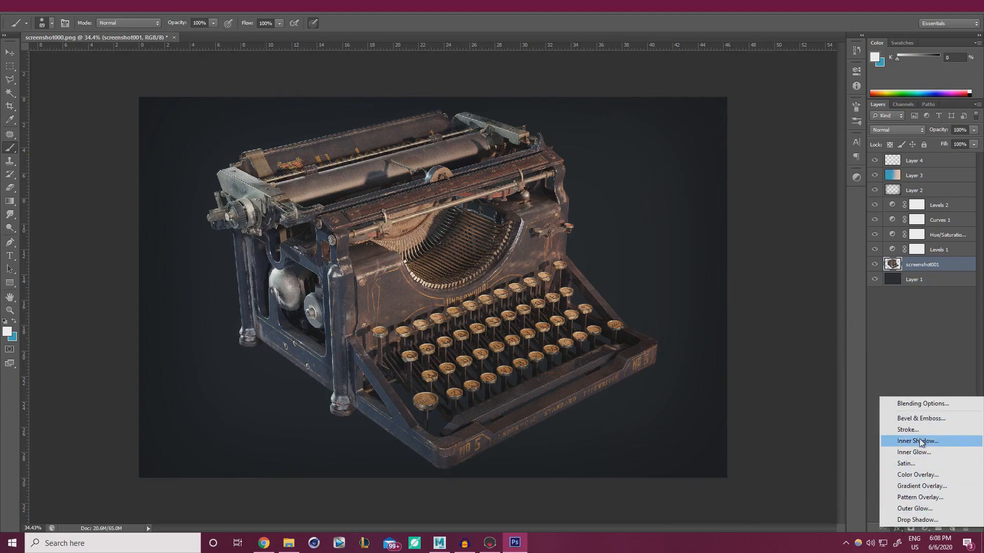
{"action": "left_click", "coordinate": [930, 519]}
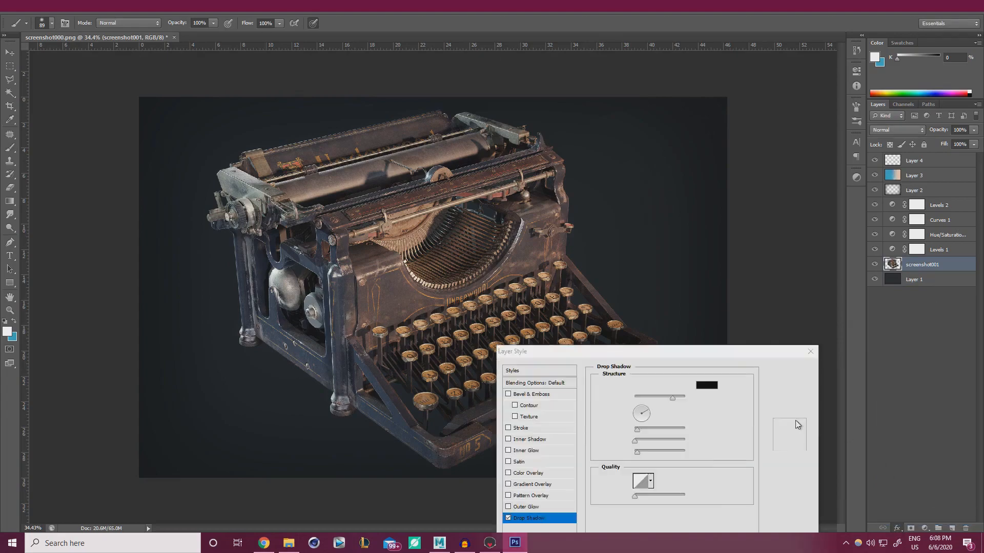
{"action": "left_click_drag", "start_coordinate": [636, 351], "coordinate": [707, 272]}
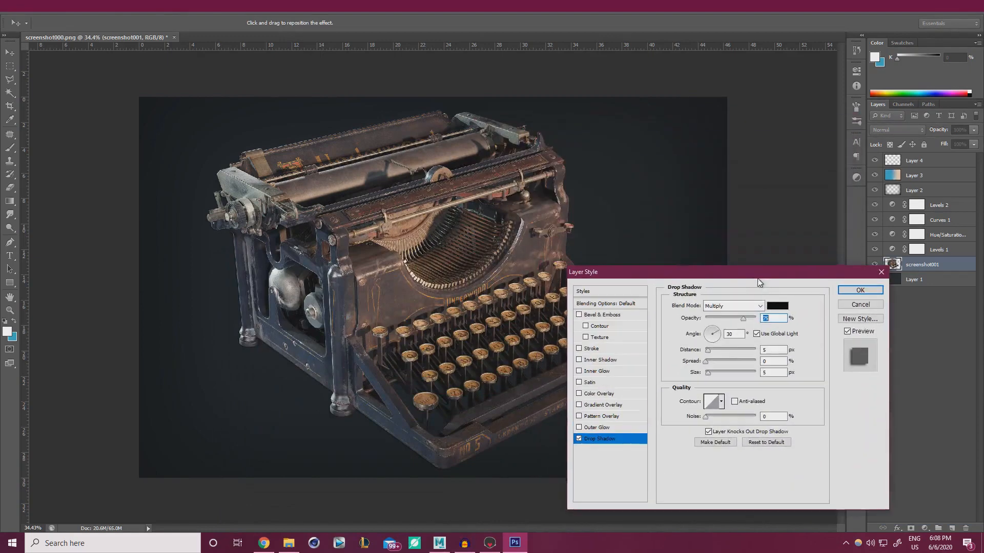
{"action": "left_click_drag", "start_coordinate": [709, 349], "coordinate": [724, 351]}
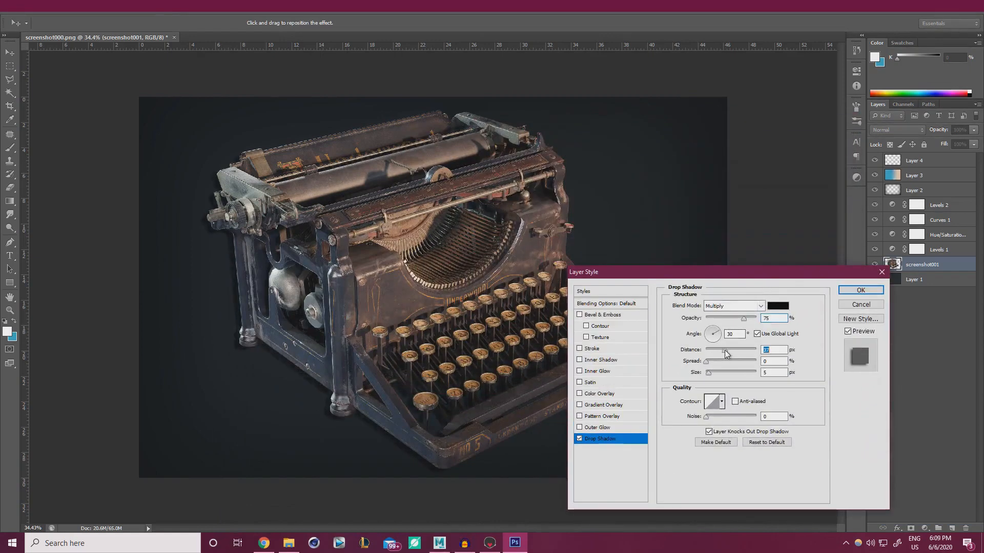
{"action": "left_click_drag", "start_coordinate": [772, 281], "coordinate": [821, 190]}
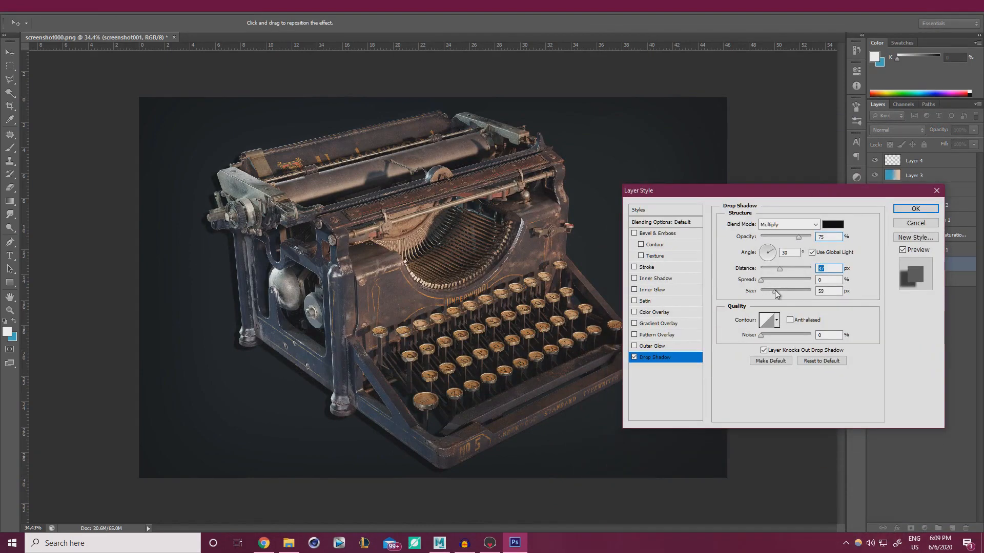
{"action": "left_click_drag", "start_coordinate": [775, 289], "coordinate": [798, 290]}
{"action": "mouse_move", "coordinate": [798, 237]}
{"action": "left_mouse_down"}
{"action": "mouse_move", "coordinate": [778, 236]}
{"action": "mouse_move", "coordinate": [809, 237]}
{"action": "left_mouse_up"}
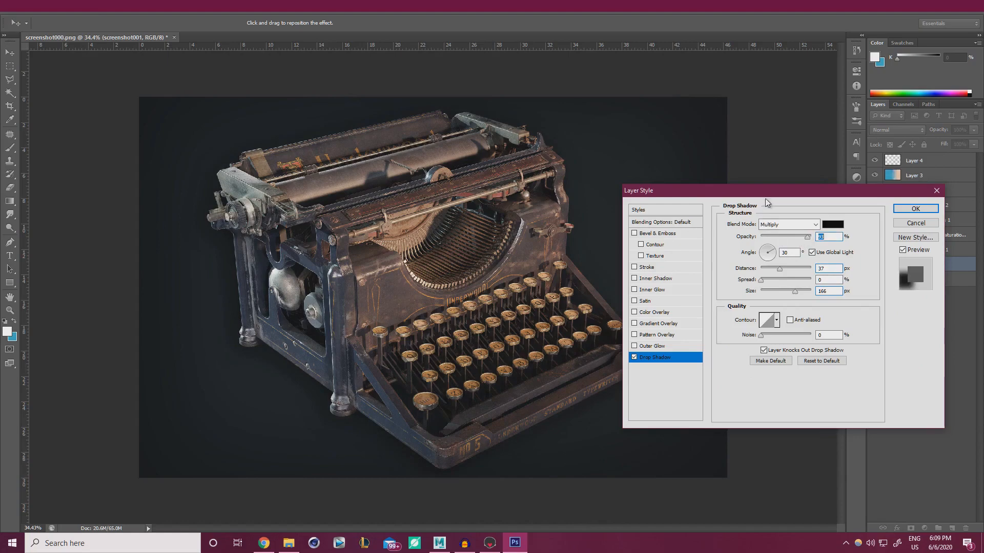
Make the shadow dark grey #3d3b3b at 76% opacity and apply the effect
{"action": "left_click_drag", "start_coordinate": [769, 192], "coordinate": [805, 359]}
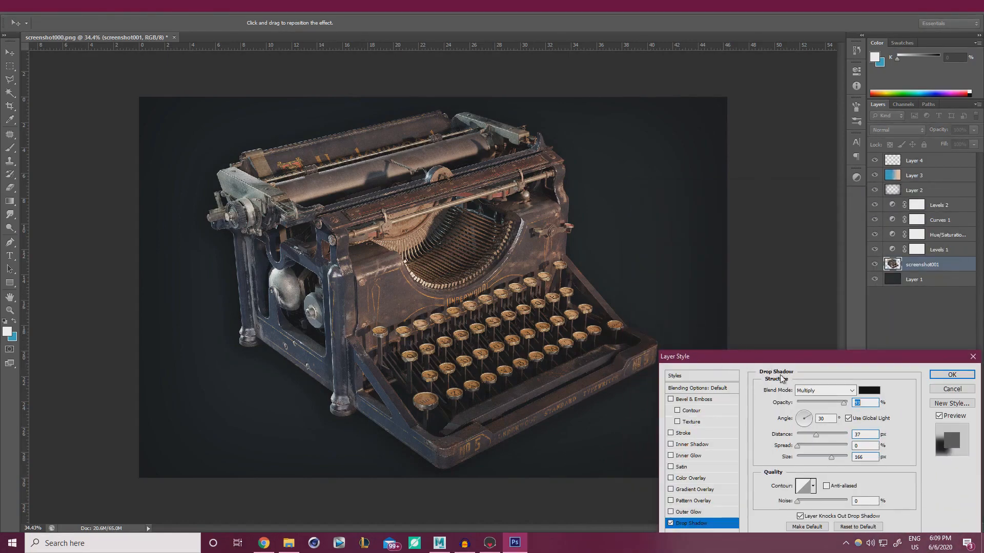
{"action": "left_click", "coordinate": [671, 523]}
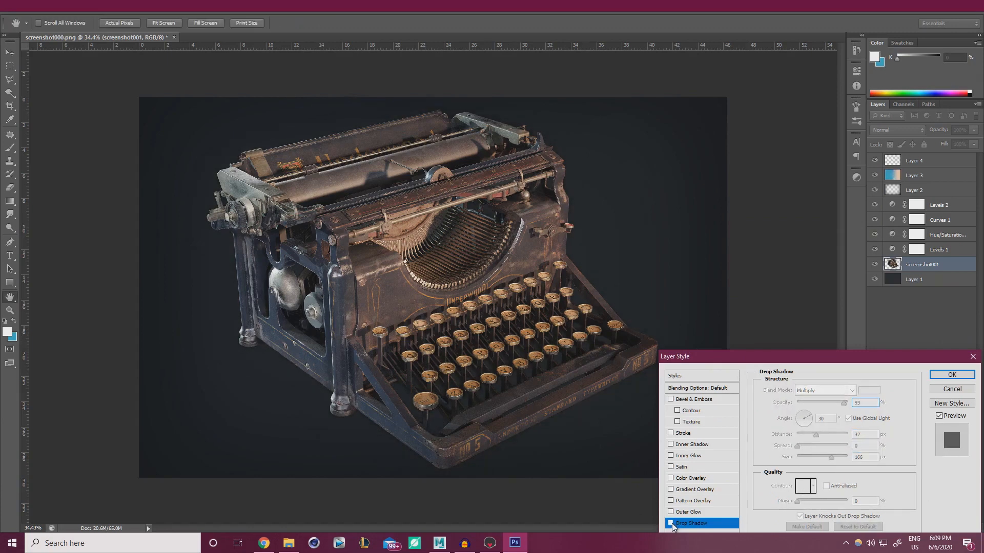
{"action": "left_click", "coordinate": [670, 523]}
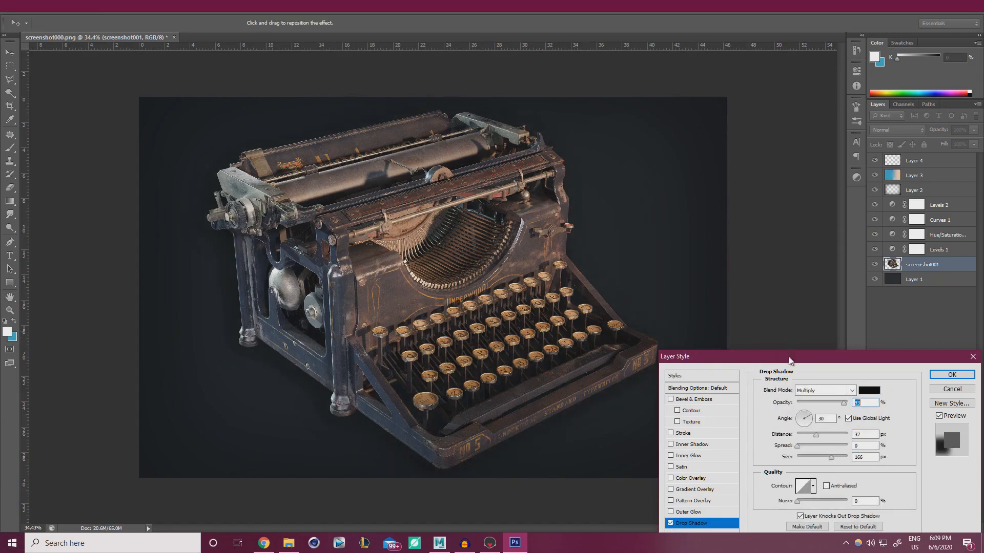
{"action": "left_click_drag", "start_coordinate": [789, 361], "coordinate": [795, 228]}
{"action": "left_click", "coordinate": [873, 258]}
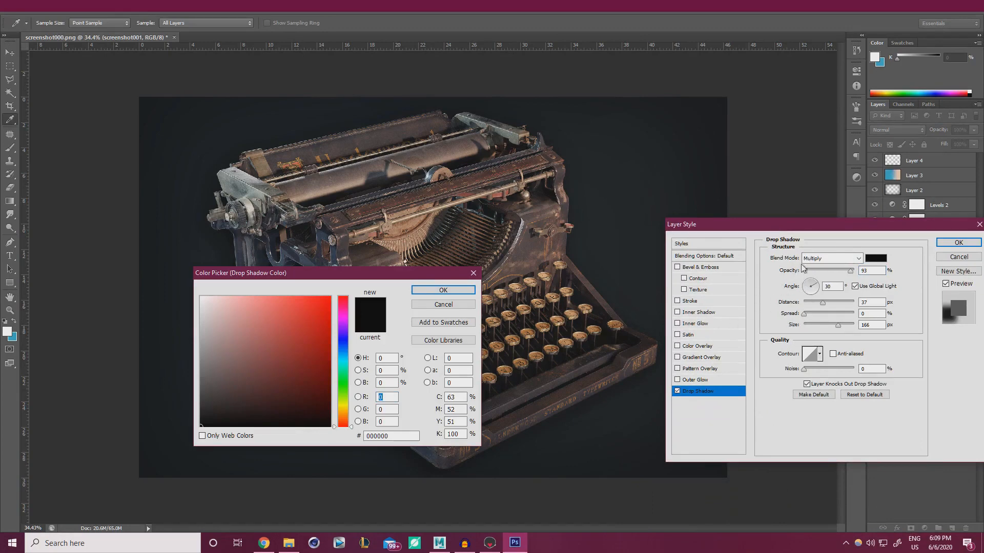
{"action": "left_click_drag", "start_coordinate": [335, 273], "coordinate": [750, 319]}
{"action": "left_click_drag", "start_coordinate": [616, 471], "coordinate": [618, 420]}
{"action": "left_click", "coordinate": [858, 336]}
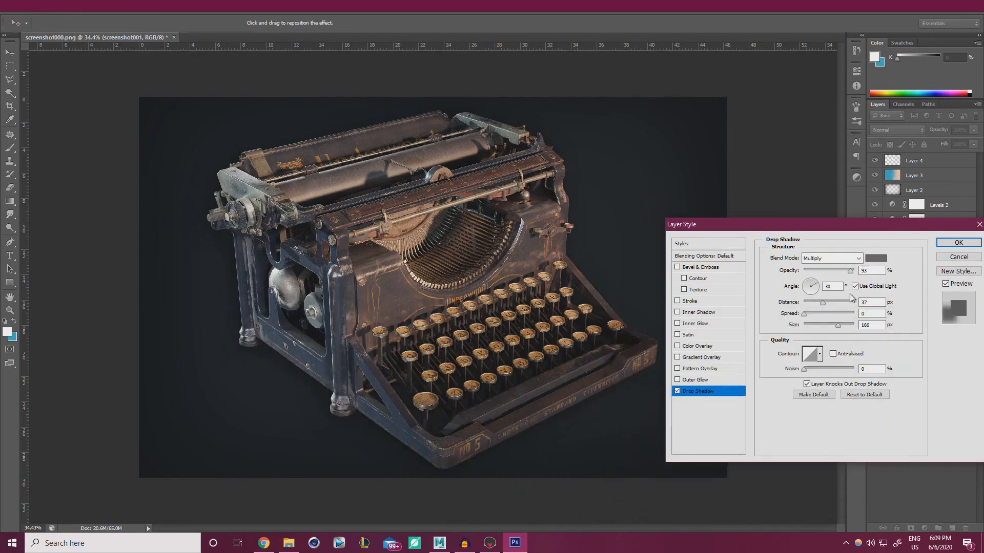
{"action": "left_click_drag", "start_coordinate": [850, 271], "coordinate": [843, 275]}
{"action": "left_click_drag", "start_coordinate": [892, 227], "coordinate": [749, 235]}
{"action": "left_click", "coordinate": [819, 251]}
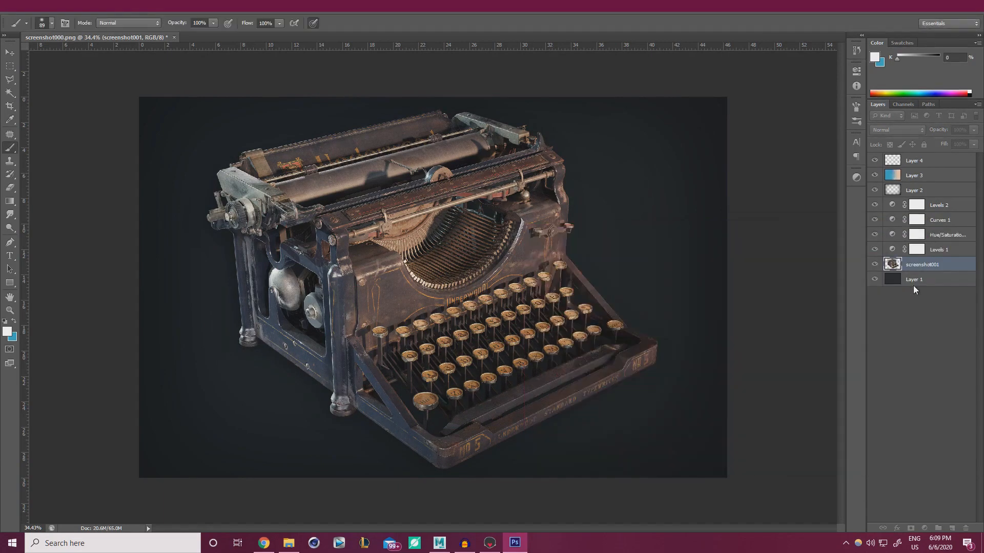
Lower the backdrop Layer 1's Hue/Saturation Lightness to -8
{"action": "left_click", "coordinate": [918, 302]}
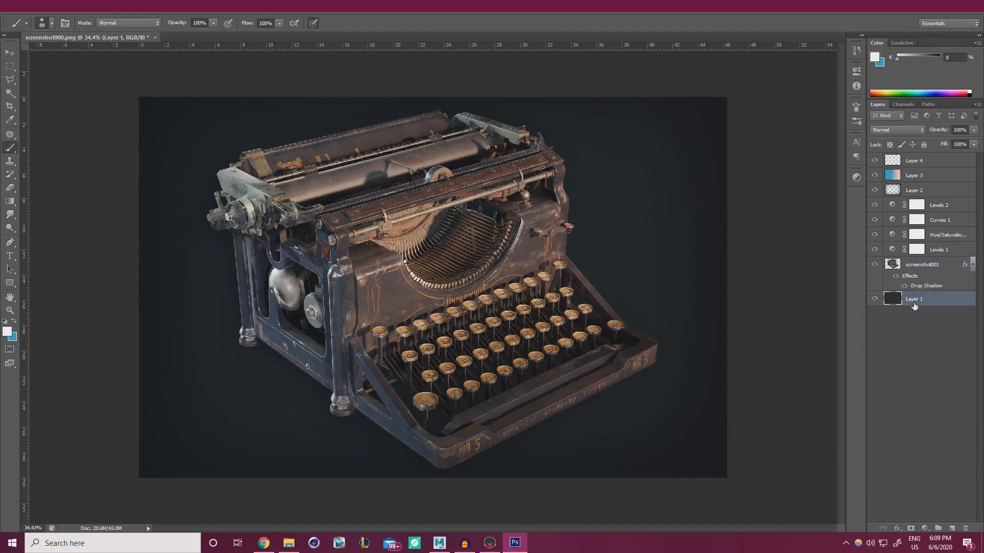
{"action": "key", "text": "ctrl+u"}
{"action": "left_click", "coordinate": [773, 436]}
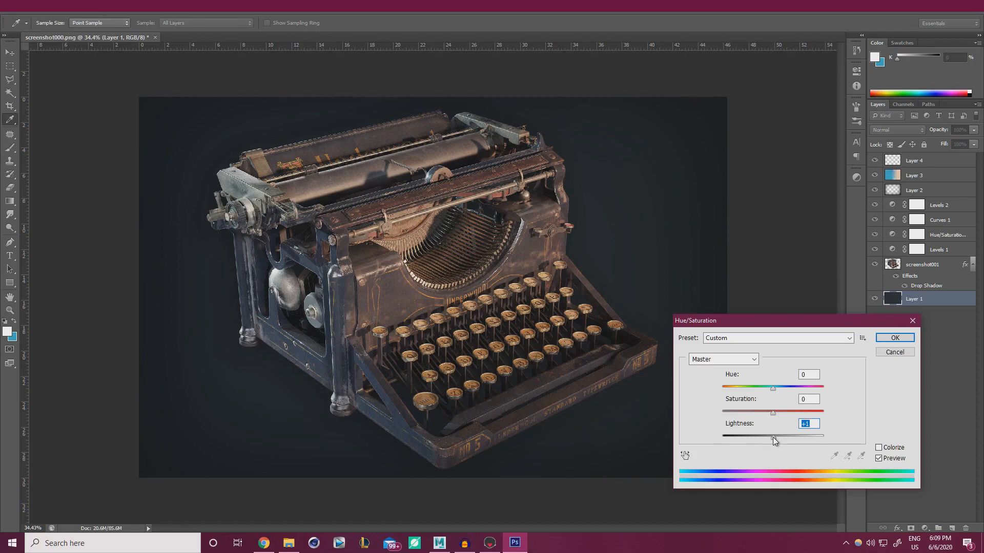
{"action": "left_click", "coordinate": [772, 437]}
{"action": "mouse_move", "coordinate": [773, 437]}
{"action": "left_mouse_down"}
{"action": "mouse_move", "coordinate": [761, 435]}
{"action": "mouse_move", "coordinate": [772, 436]}
{"action": "left_mouse_up"}
{"action": "left_click", "coordinate": [894, 338]}
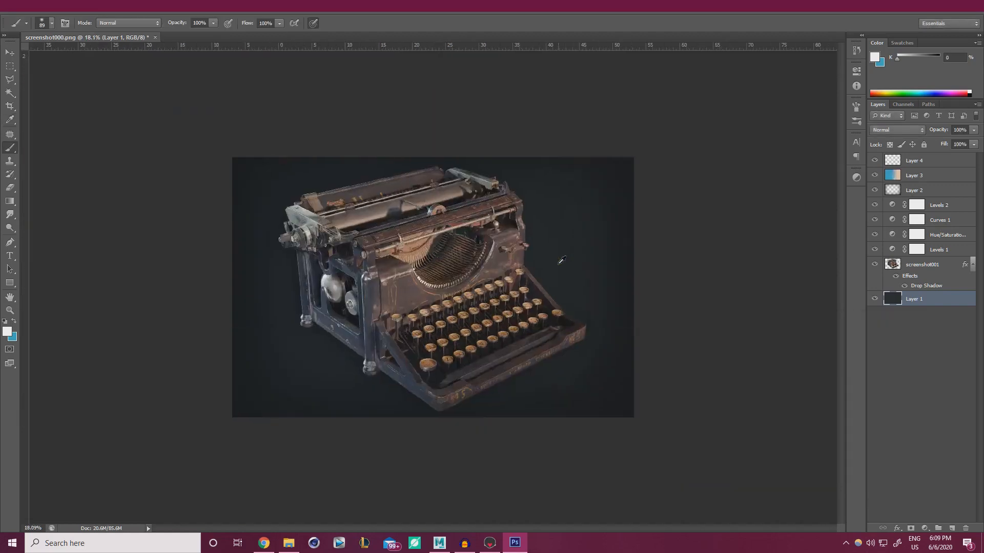
Glance at the ArtStation reference in Chrome, then return to Photoshop
{"action": "scroll", "coordinate": [524, 314], "scroll_direction": "up", "scroll_amount": 7, "text": "alt"}
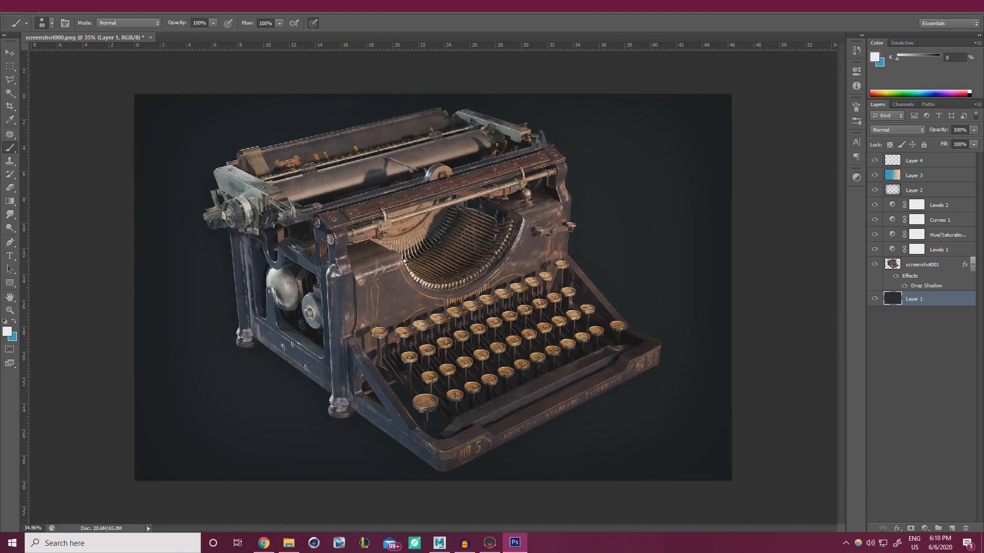
{"action": "left_click_drag", "start_coordinate": [983, 158], "coordinate": [524, 2]}
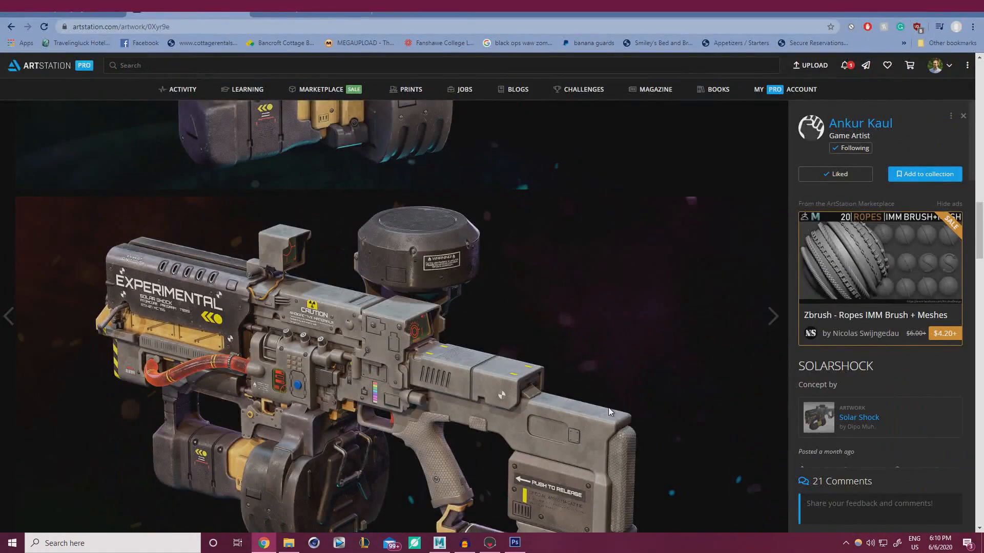
{"action": "left_click_drag", "start_coordinate": [426, 7], "coordinate": [983, 294]}
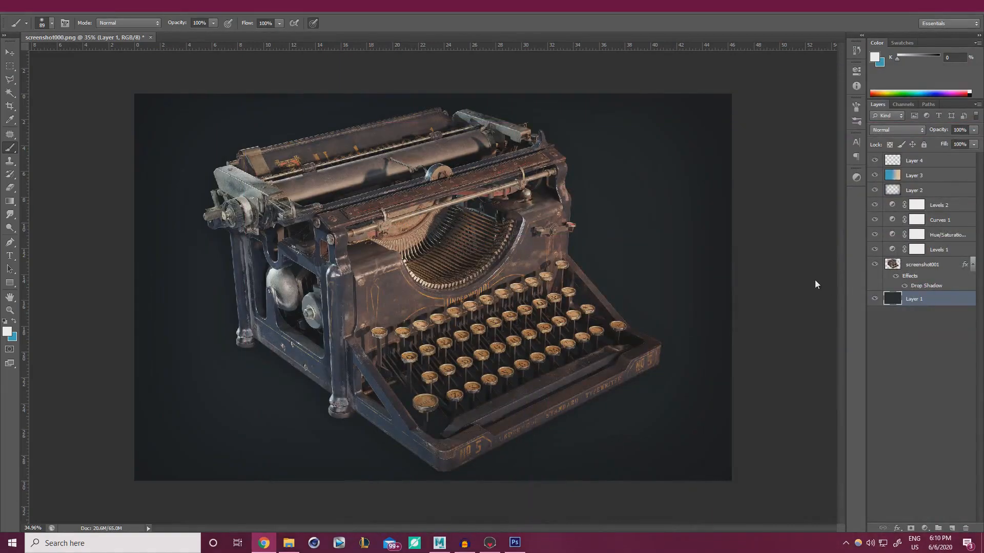
{"action": "left_click", "coordinate": [925, 163]}
Create a filled Layer 5 above Layer 4 and add Uniform monochromatic noise (amount 400)
{"action": "left_click", "coordinate": [925, 162]}
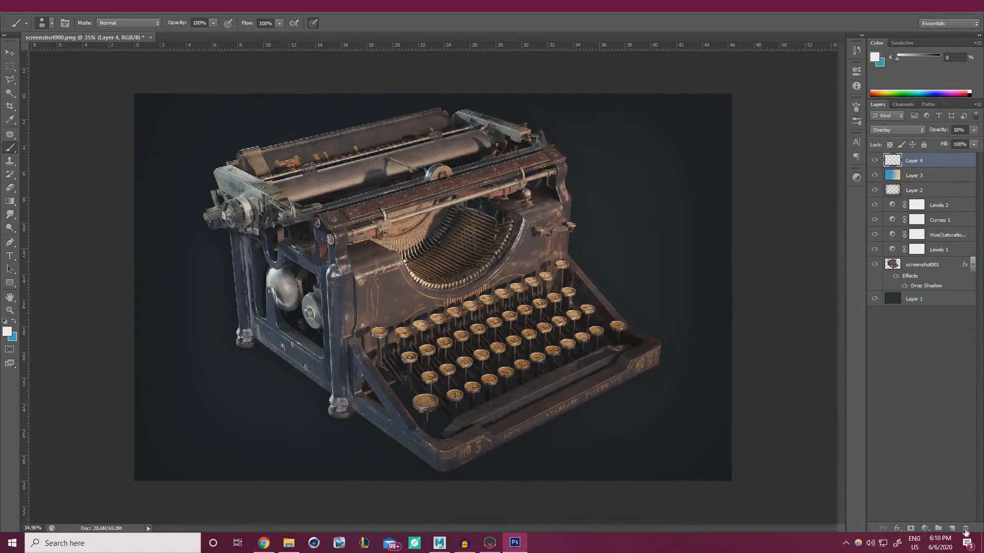
{"action": "left_click", "coordinate": [951, 528]}
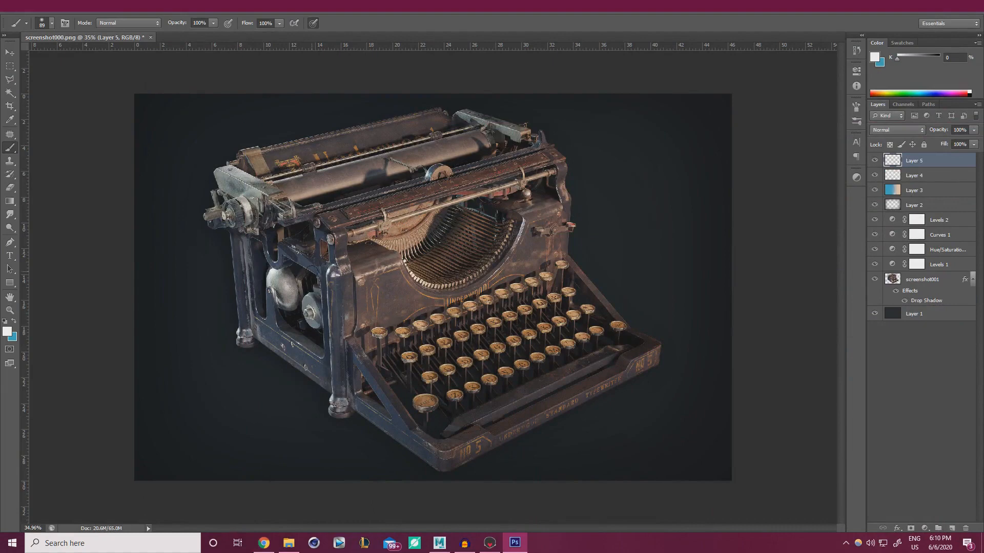
{"action": "key", "text": "alt+BackSpace"}
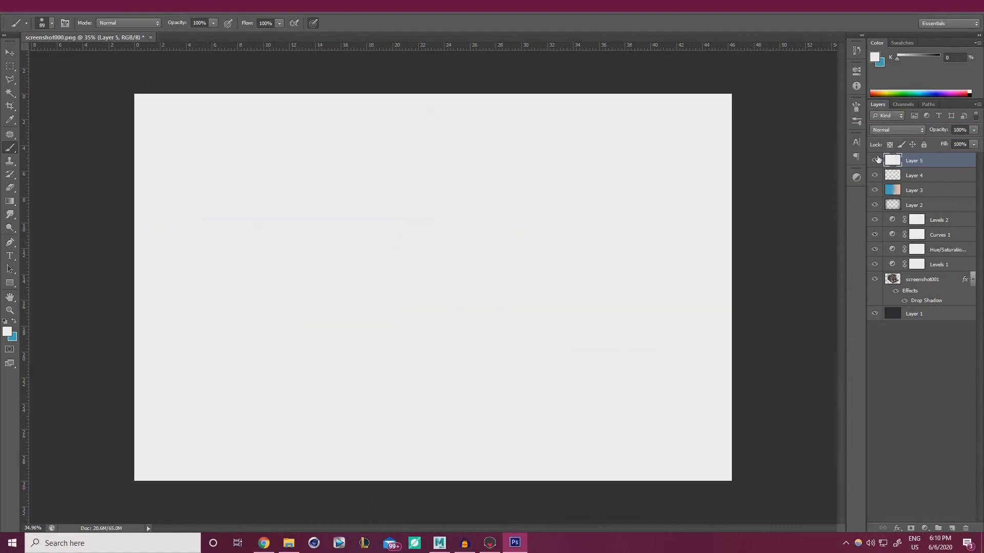
{"action": "left_click", "coordinate": [161, 11]}
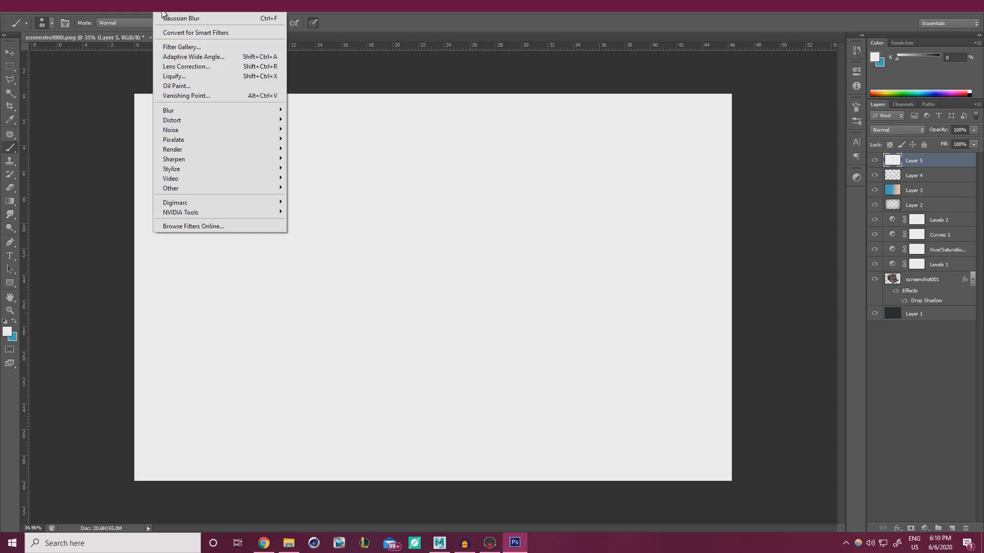
{"action": "mouse_move", "coordinate": [198, 131]}
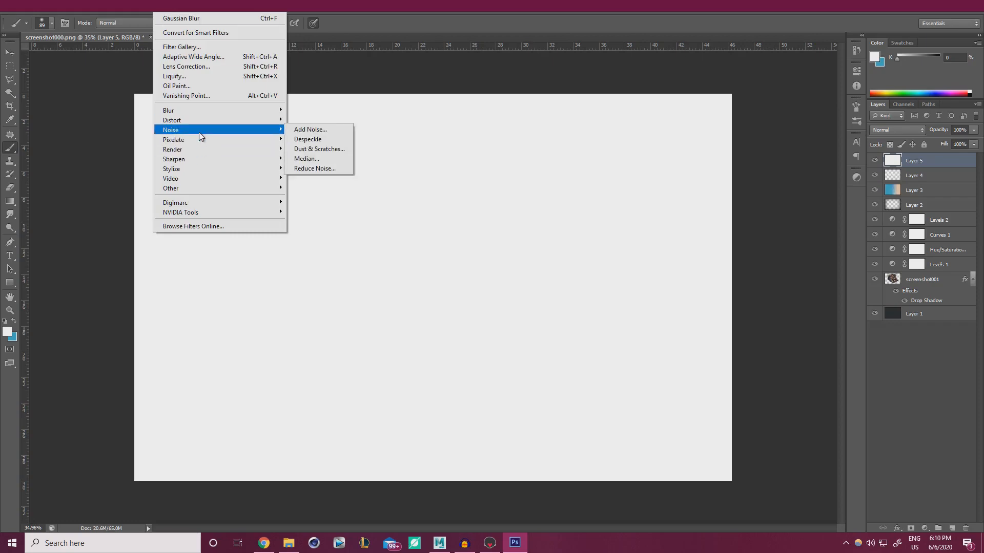
{"action": "left_click", "coordinate": [323, 131]}
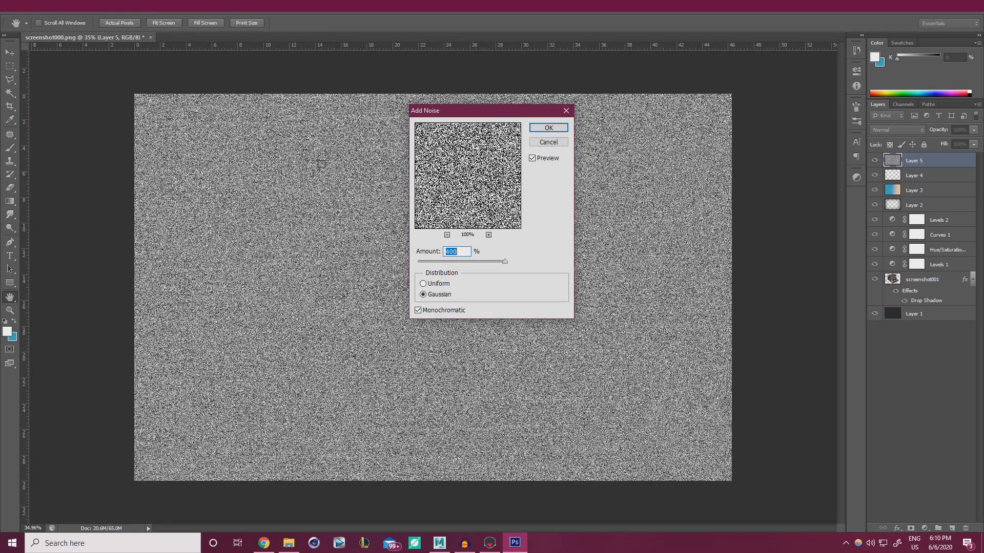
{"action": "left_click", "coordinate": [438, 284]}
{"action": "left_click", "coordinate": [548, 127]}
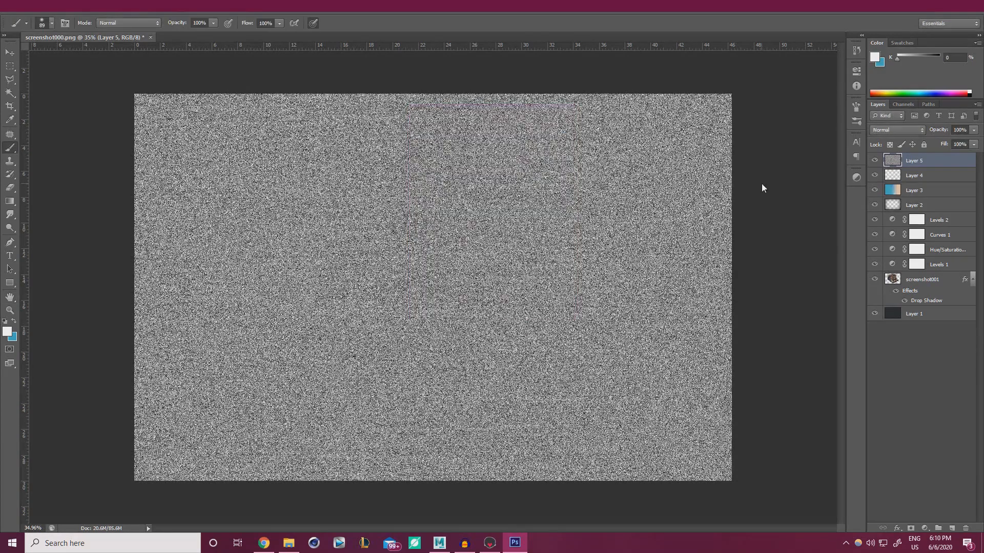
Blend Layer 5 as Overlay at 9% opacity for subtle grain
{"action": "left_click", "coordinate": [884, 133]}
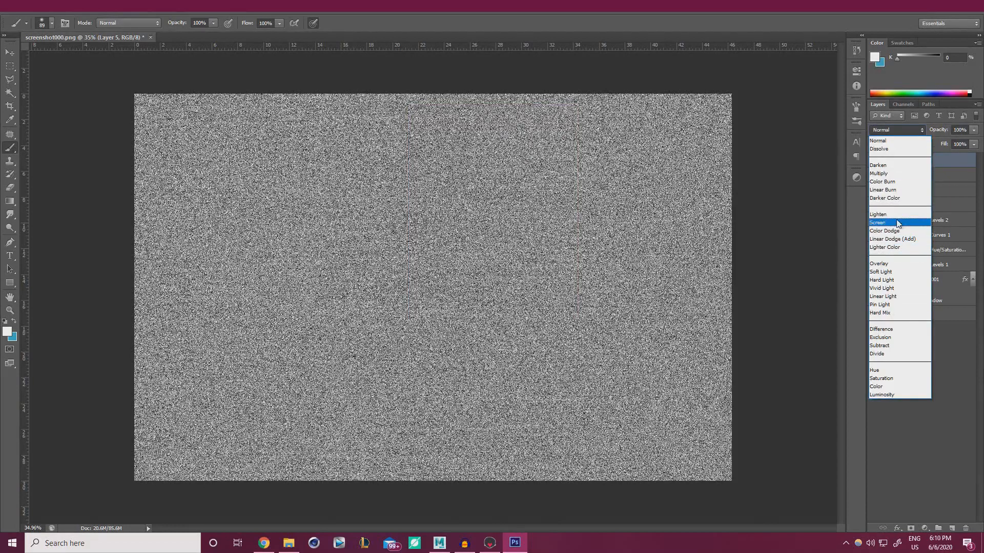
{"action": "left_click", "coordinate": [881, 173]}
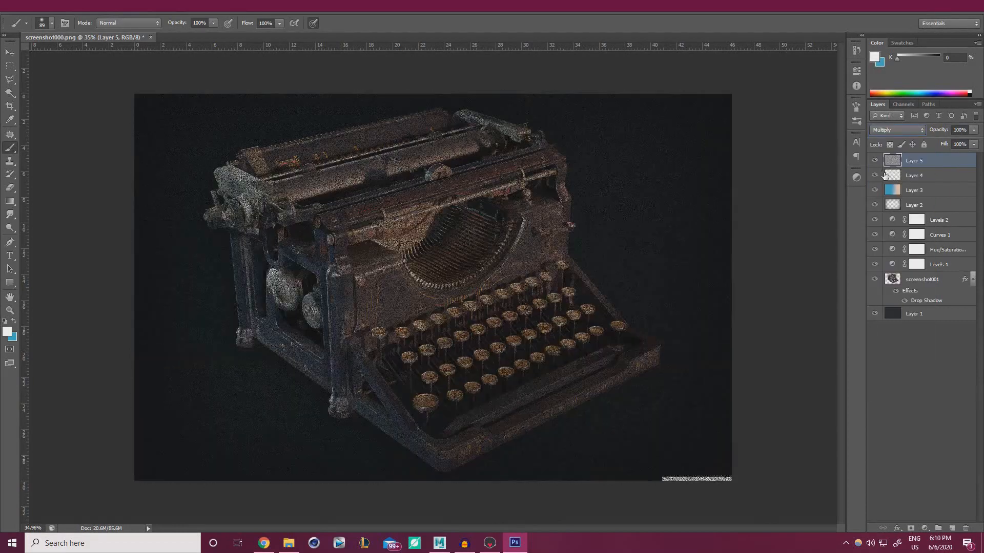
{"action": "left_click", "coordinate": [899, 130]}
{"action": "left_click", "coordinate": [905, 263]}
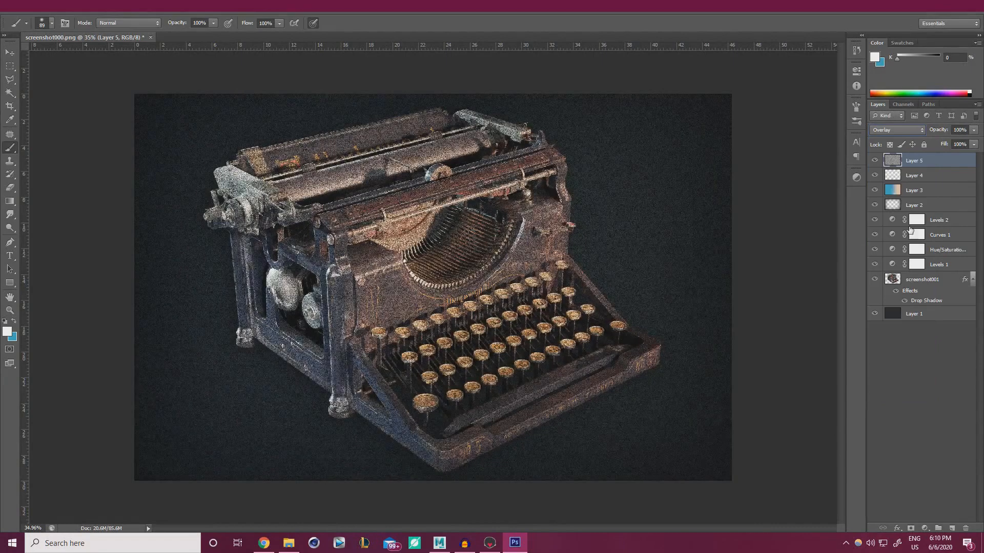
{"action": "left_click_drag", "start_coordinate": [972, 134], "coordinate": [925, 145]}
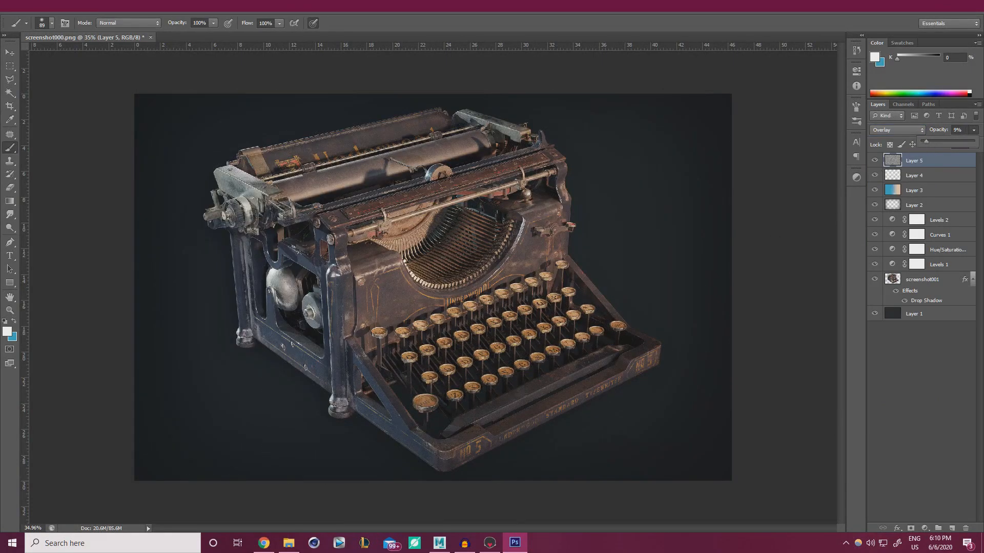
{"action": "scroll", "coordinate": [705, 297], "scroll_direction": "up", "scroll_amount": 8, "text": "alt"}
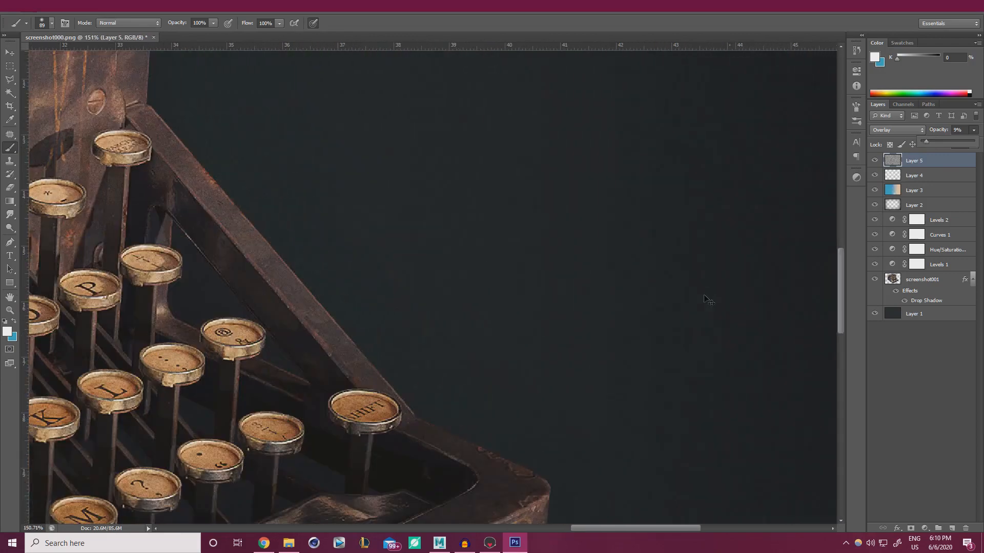
{"action": "scroll", "coordinate": [705, 297], "scroll_direction": "up", "scroll_amount": 2, "text": "alt"}
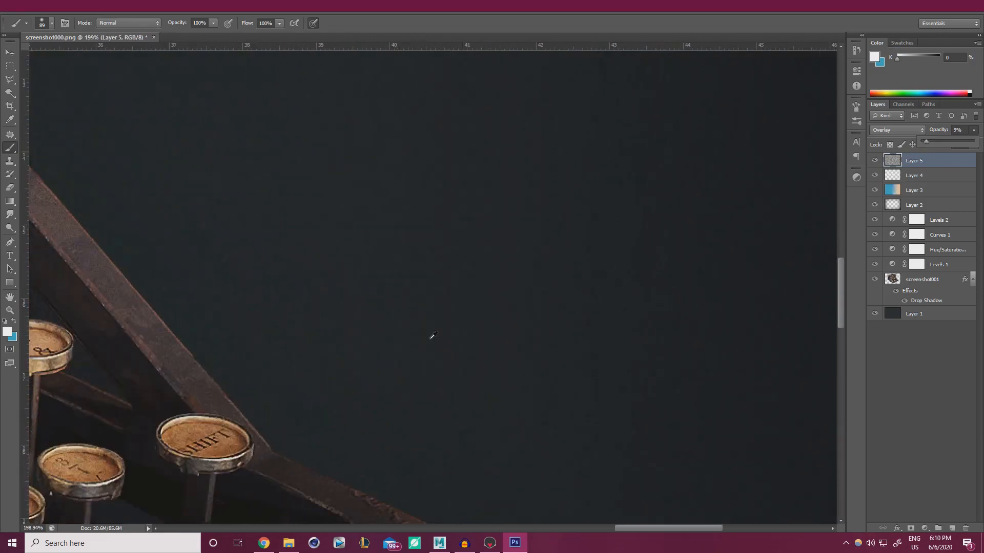
{"action": "scroll", "coordinate": [428, 269], "scroll_direction": "down", "scroll_amount": 10, "text": "alt"}
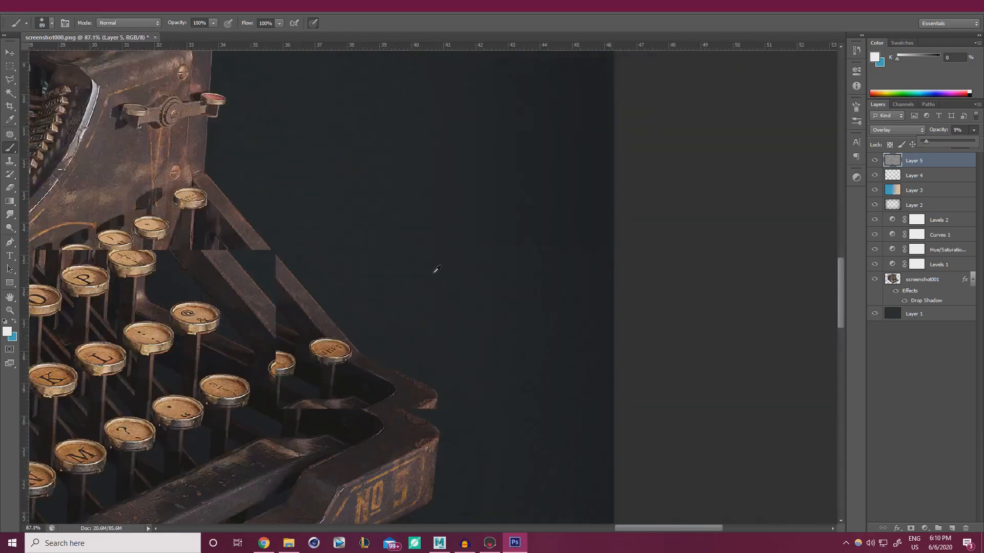
{"action": "scroll", "coordinate": [432, 262], "scroll_direction": "up", "scroll_amount": 1, "text": "alt"}
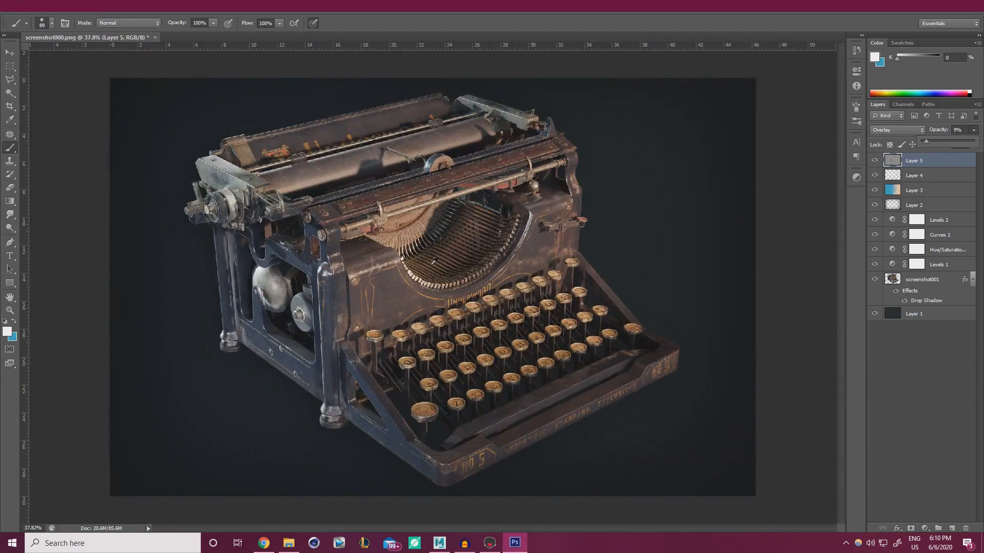
{"action": "key", "text": "alt+Tab"}
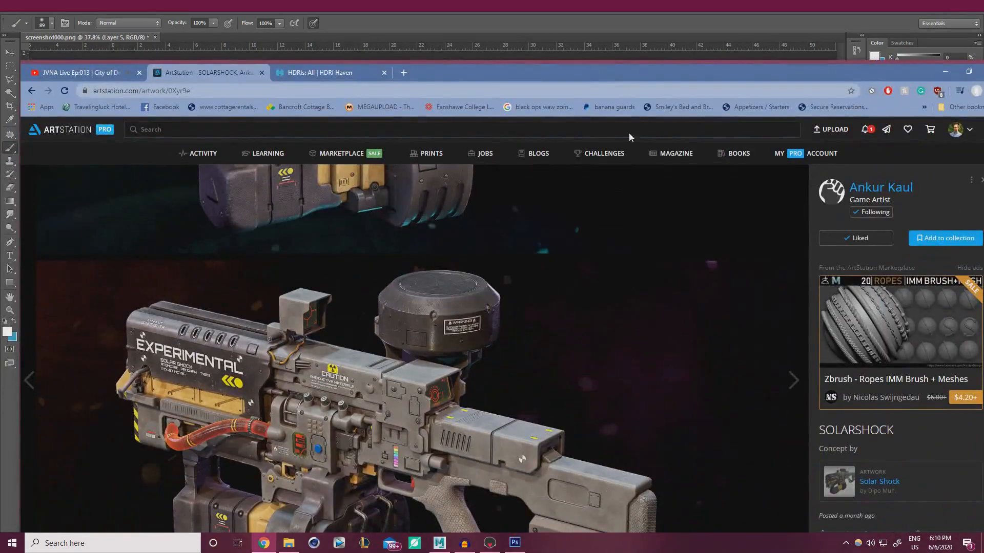
Maximise Chrome and search Google Images for 'dust overlay'
{"action": "double_click", "coordinate": [634, 78]}
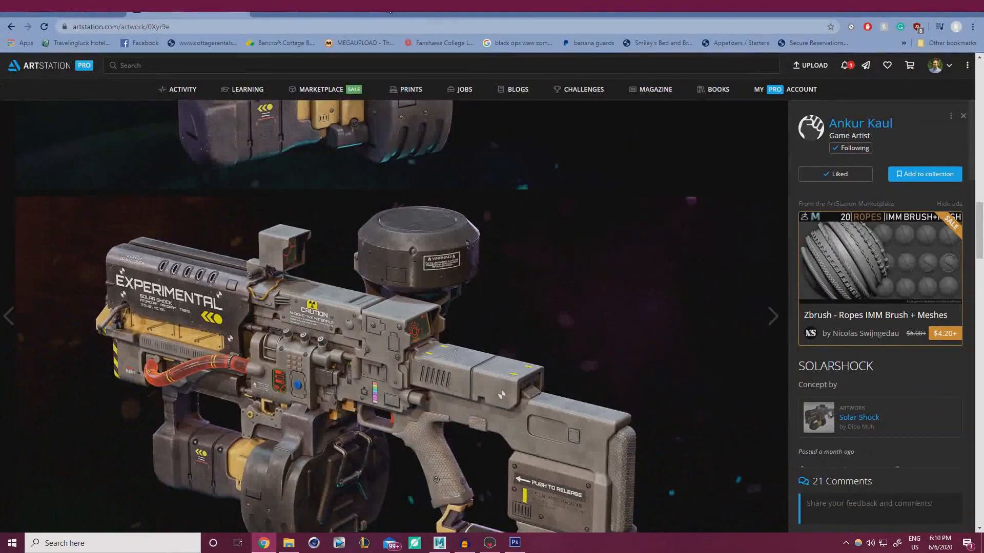
{"action": "left_click", "coordinate": [389, 9]}
{"action": "type", "text": "google "}
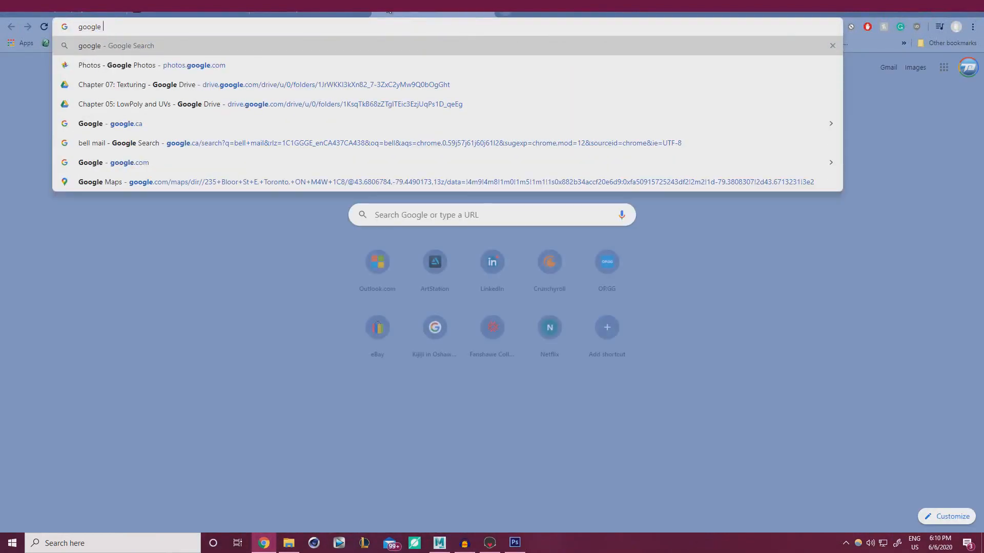
{"action": "type", "text": "images"}
{"action": "key", "text": "Return"}
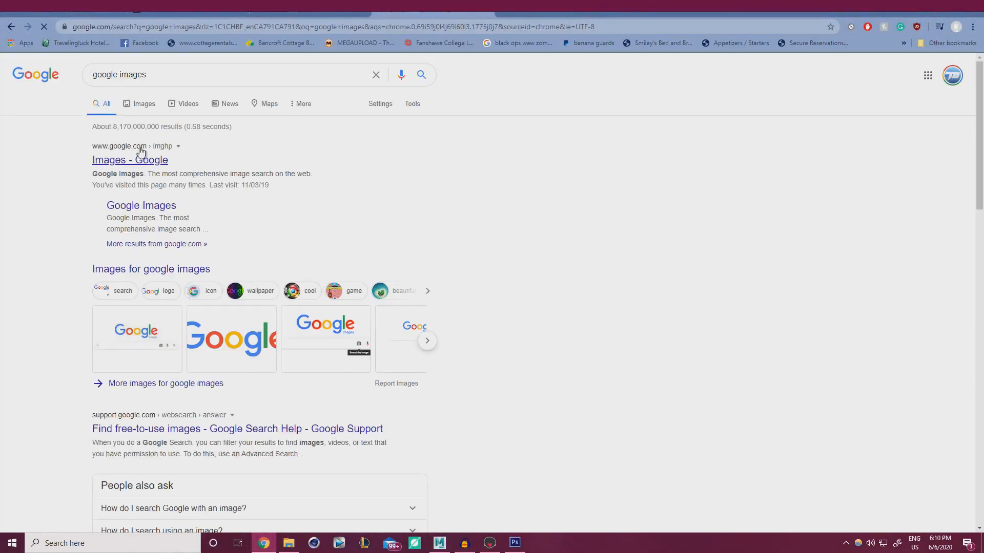
{"action": "left_click", "coordinate": [139, 105]}
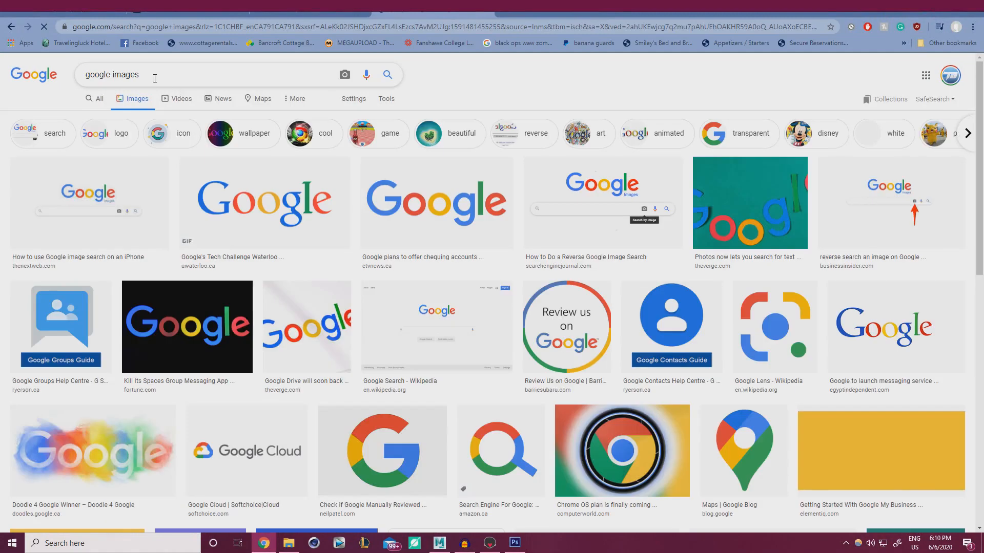
{"action": "left_click_drag", "start_coordinate": [154, 77], "coordinate": [73, 74]}
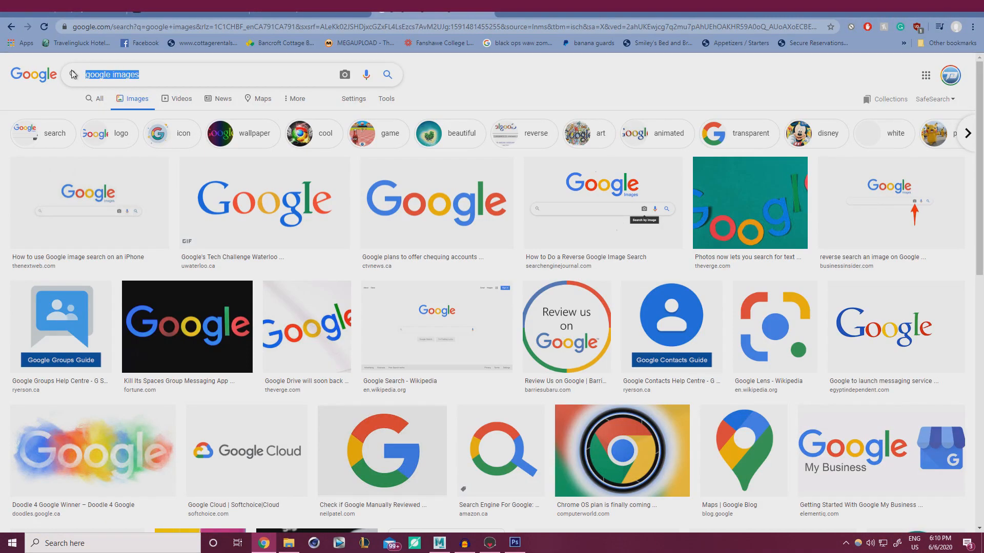
{"action": "type", "text": "dust overla"}
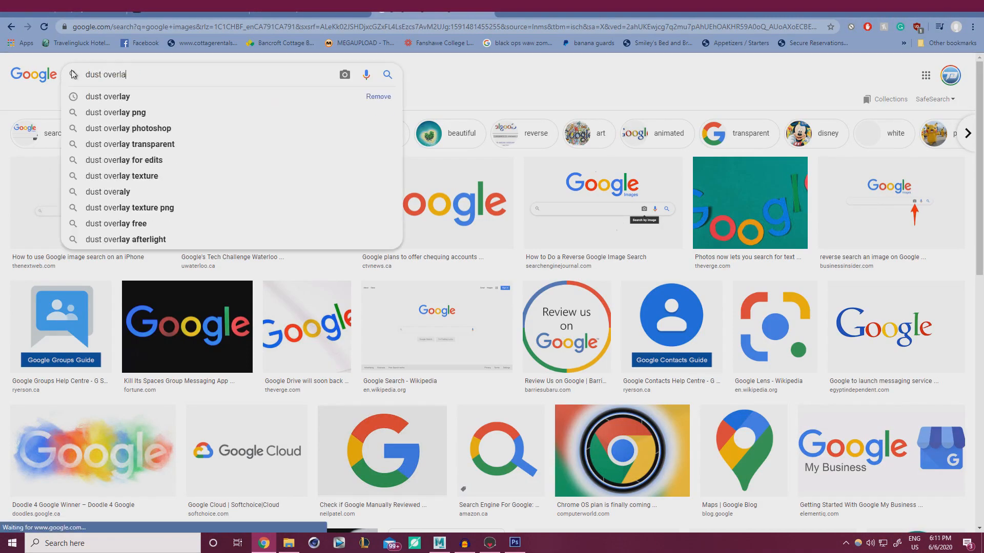
{"action": "type", "text": "y"}
{"action": "key", "text": "Return"}
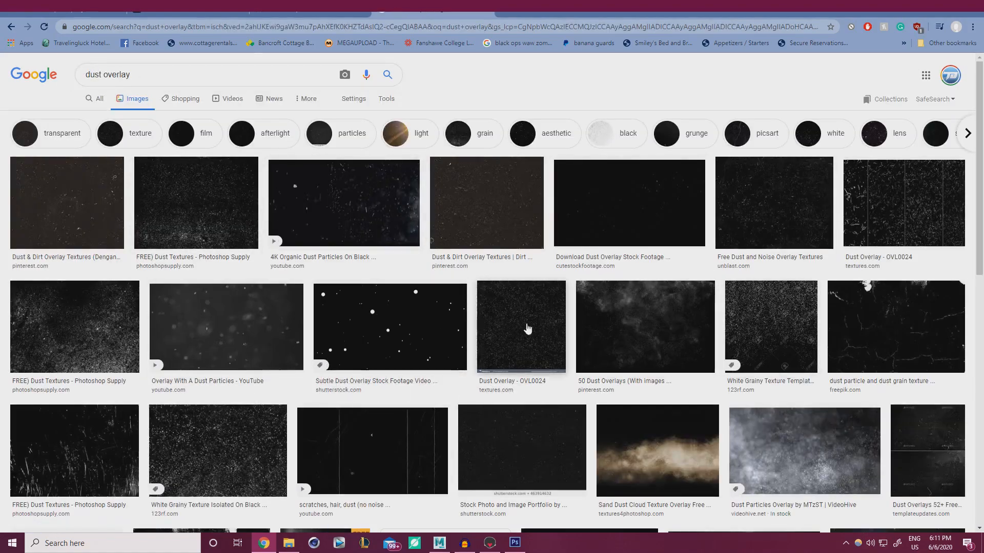
Preview dust textures such as Photoshop Supply's Dust Textures and the dust-on-black images
{"action": "scroll", "coordinate": [185, 338], "scroll_direction": "down", "scroll_amount": 2}
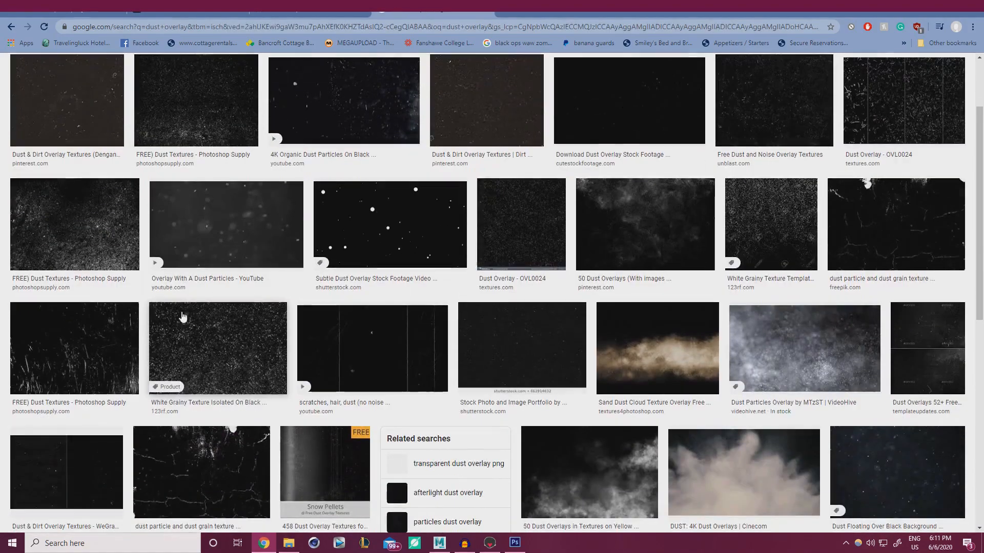
{"action": "left_click", "coordinate": [98, 219]}
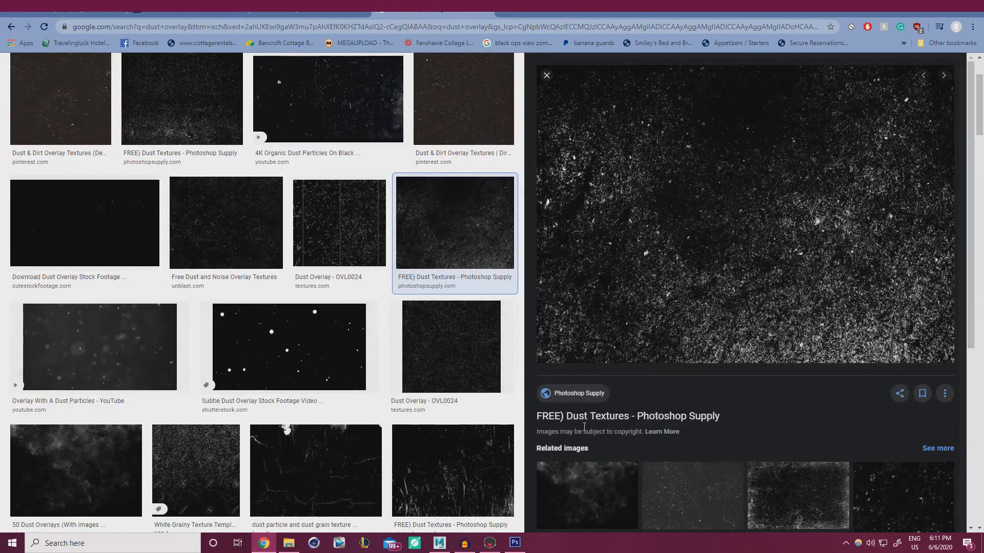
{"action": "scroll", "coordinate": [584, 426], "scroll_direction": "down", "scroll_amount": 4}
{"action": "scroll", "coordinate": [670, 425], "scroll_direction": "down", "scroll_amount": 5}
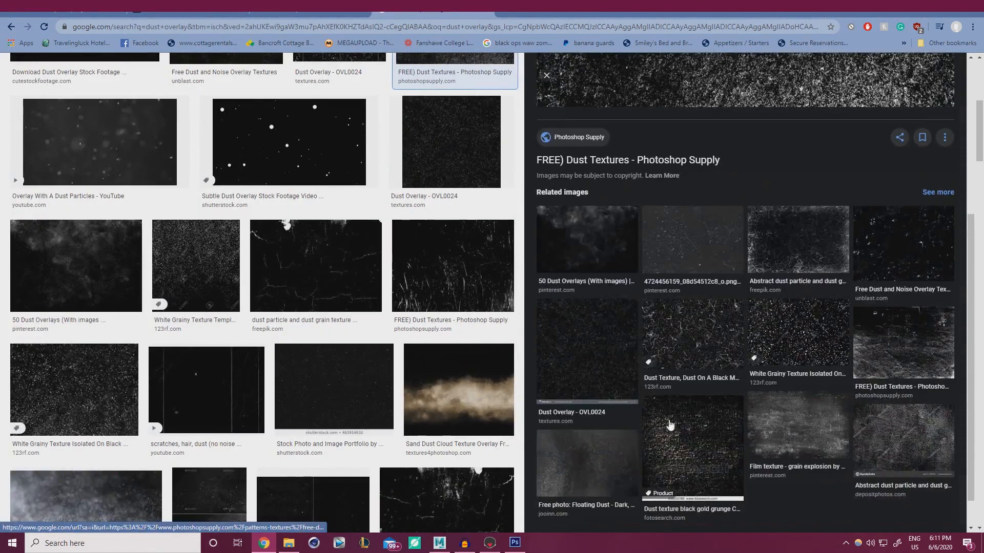
{"action": "left_click", "coordinate": [889, 238]}
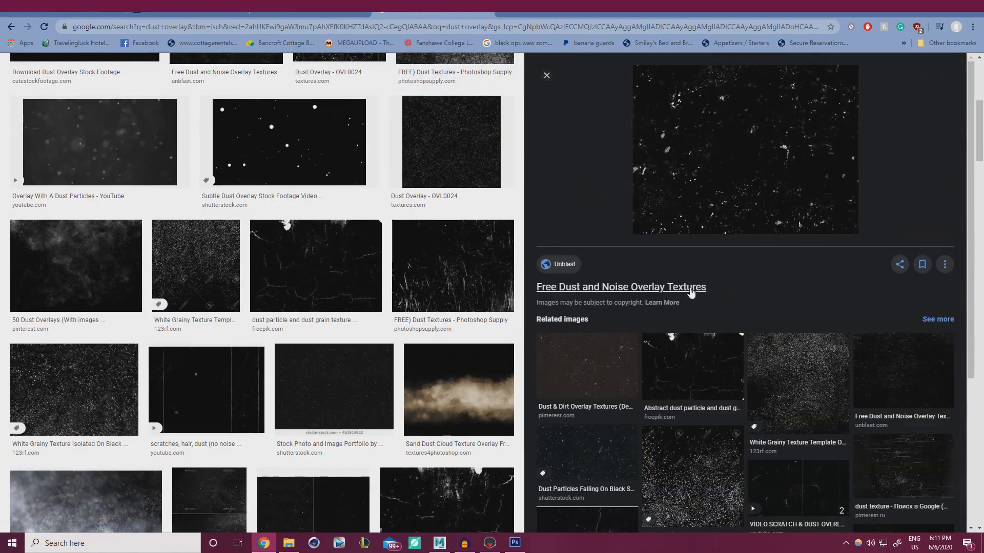
{"action": "scroll", "coordinate": [691, 292], "scroll_direction": "down", "scroll_amount": 3}
{"action": "left_click", "coordinate": [547, 77]}
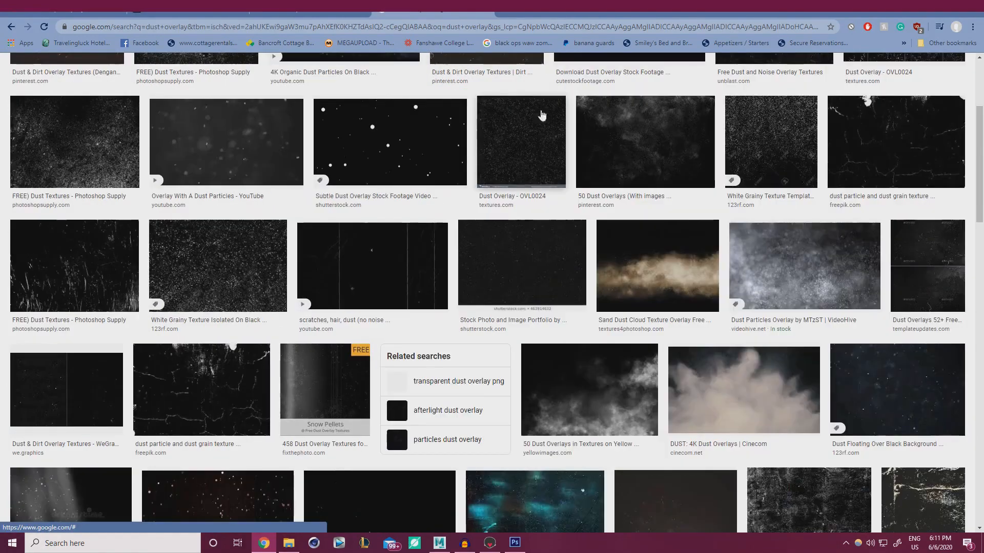
{"action": "scroll", "coordinate": [542, 115], "scroll_direction": "down", "scroll_amount": 5}
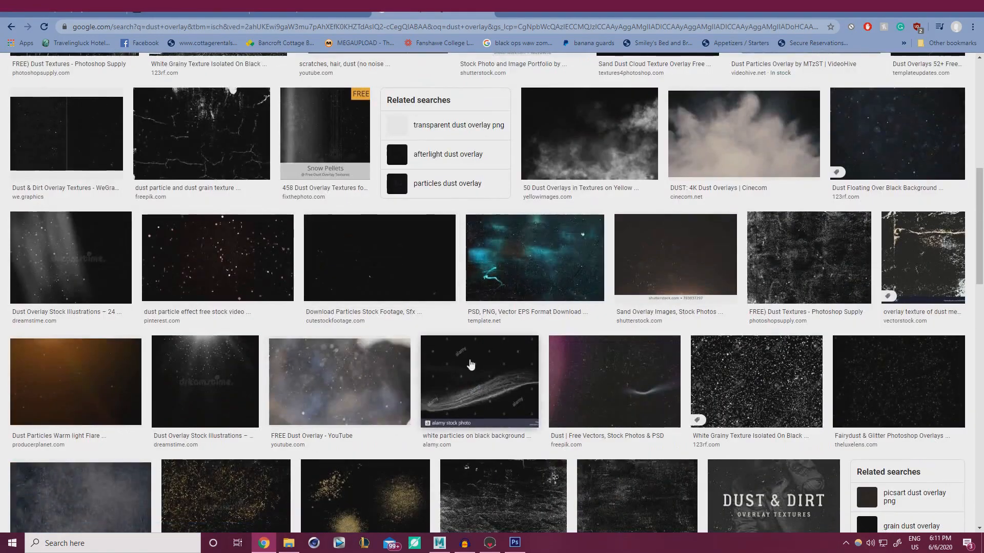
{"action": "left_click", "coordinate": [911, 132]}
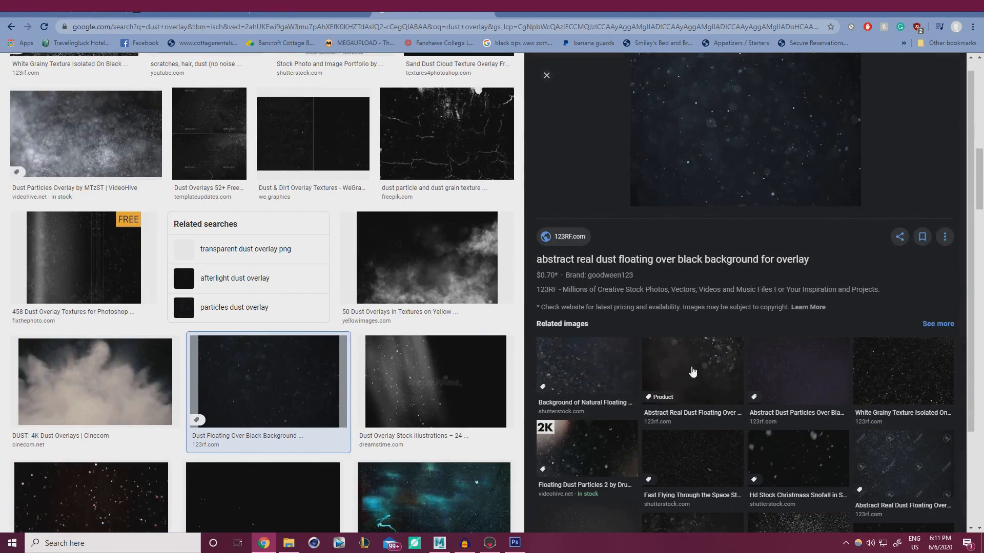
{"action": "left_click", "coordinate": [905, 373]}
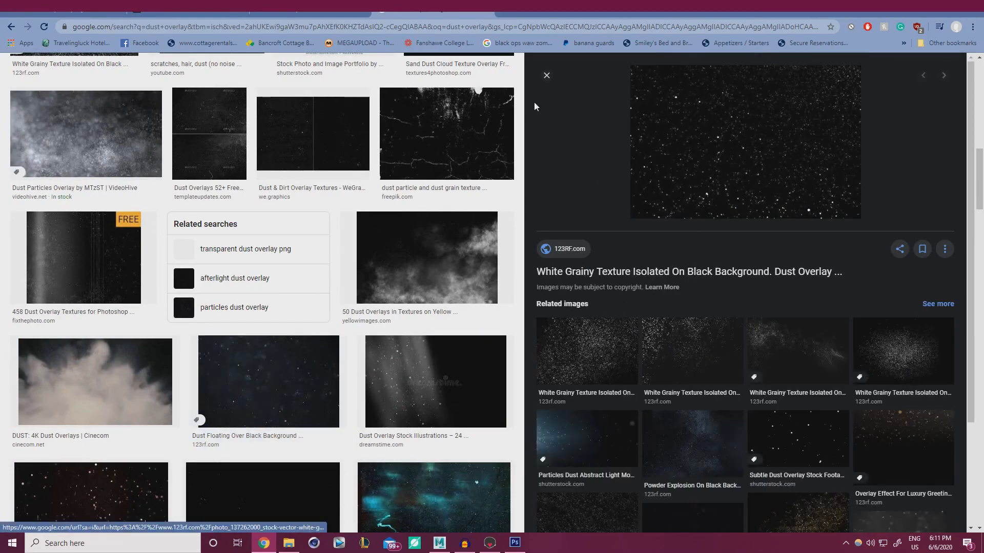
{"action": "left_click", "coordinate": [545, 75]}
Scroll further through the dust overlay results and back toward the top
{"action": "scroll", "coordinate": [476, 248], "scroll_direction": "down", "scroll_amount": 3}
{"action": "scroll", "coordinate": [476, 252], "scroll_direction": "down", "scroll_amount": 12}
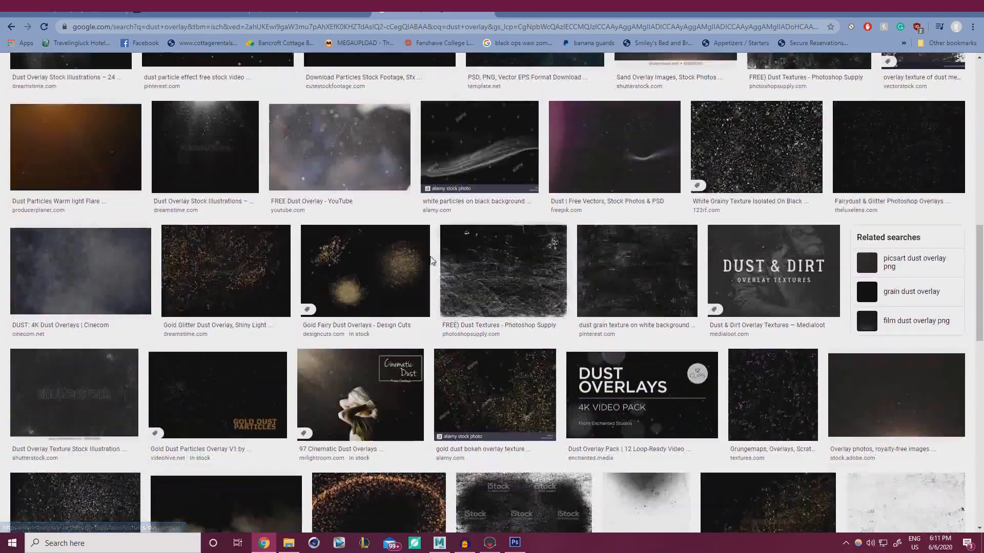
{"action": "scroll", "coordinate": [426, 262], "scroll_direction": "down", "scroll_amount": 7}
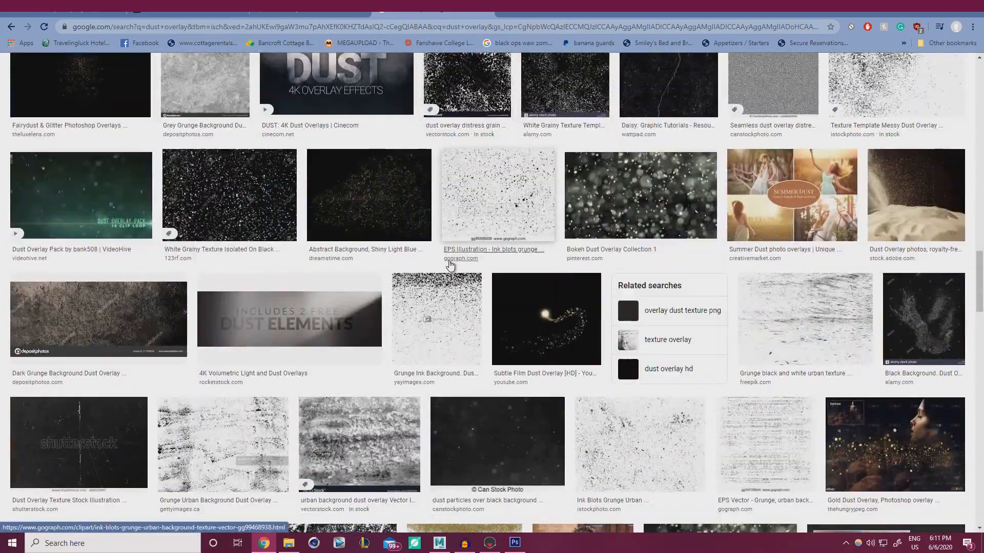
{"action": "scroll", "coordinate": [451, 267], "scroll_direction": "down", "scroll_amount": 7}
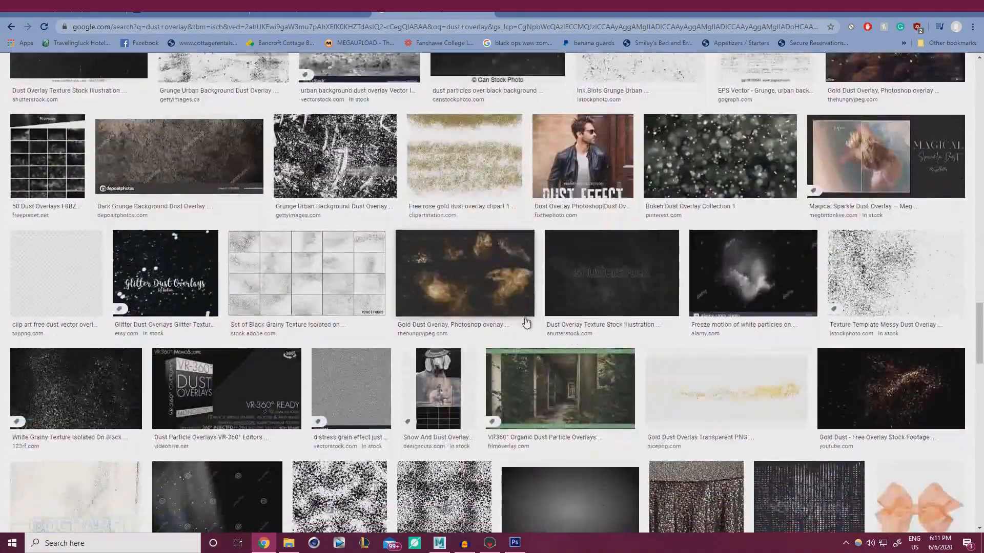
{"action": "scroll", "coordinate": [527, 323], "scroll_direction": "down", "scroll_amount": 15}
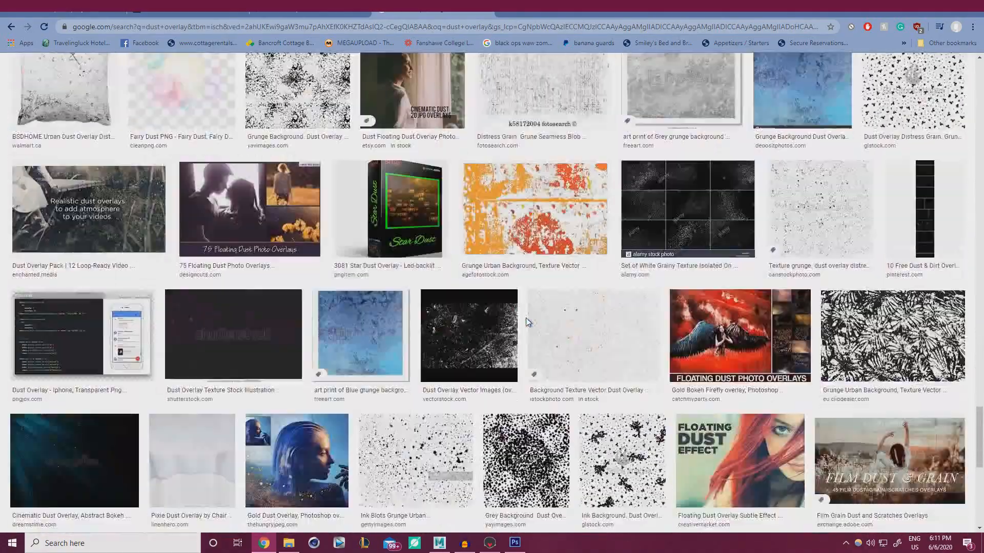
{"action": "scroll", "coordinate": [835, 379], "scroll_direction": "up", "scroll_amount": 2}
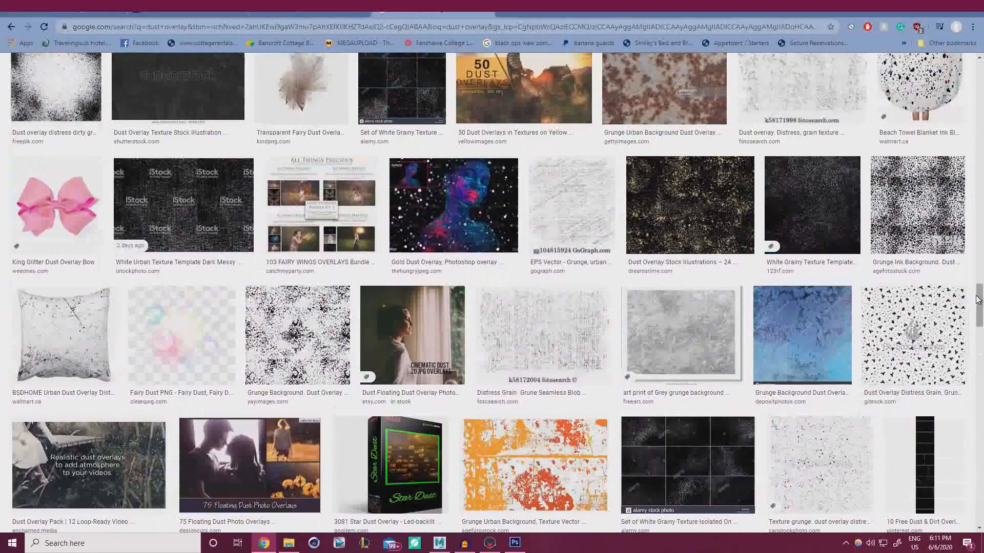
{"action": "left_click_drag", "start_coordinate": [979, 305], "coordinate": [978, 82]}
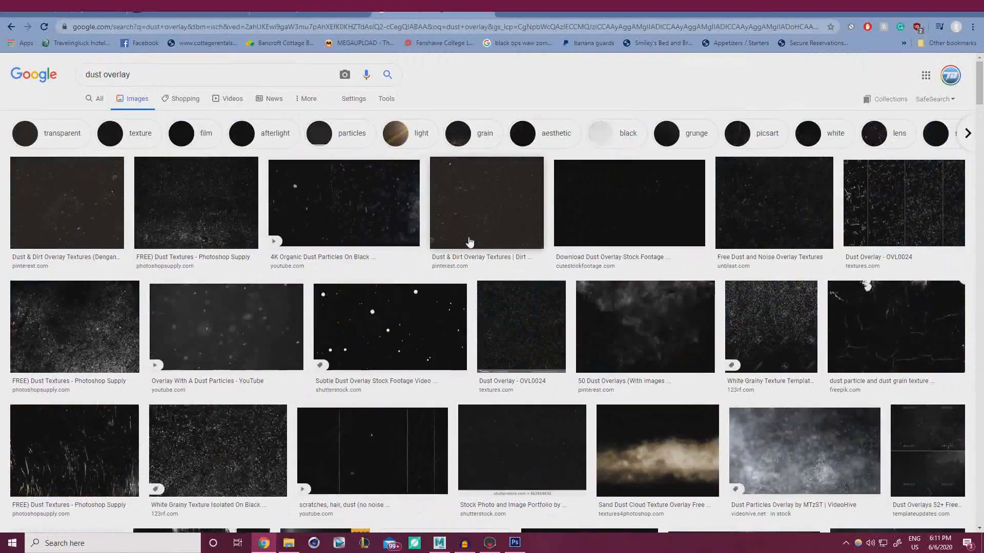
Preview the stock footage, floating dust, VideoHive Dust and Dust and scratches results
{"action": "left_click", "coordinate": [643, 209]}
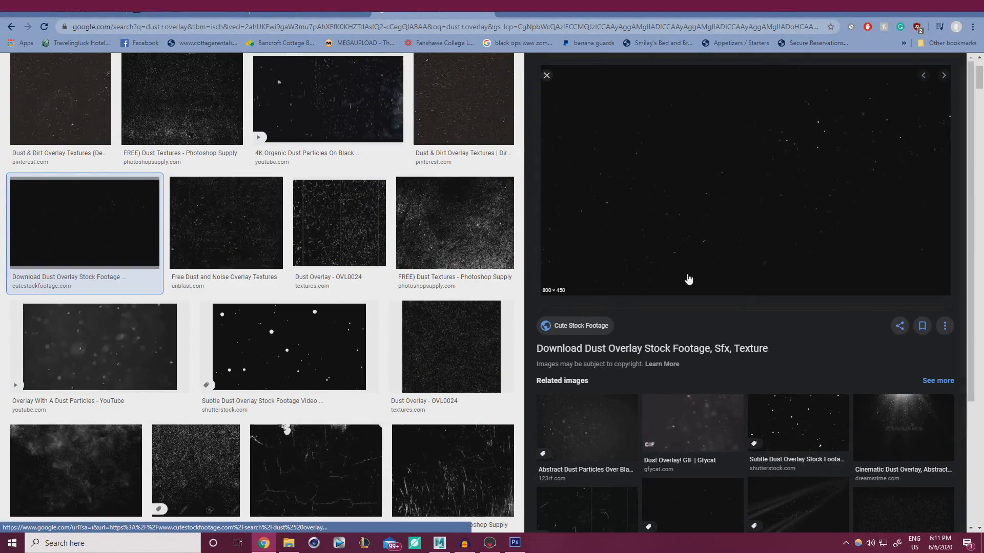
{"action": "scroll", "coordinate": [646, 332], "scroll_direction": "down", "scroll_amount": 2}
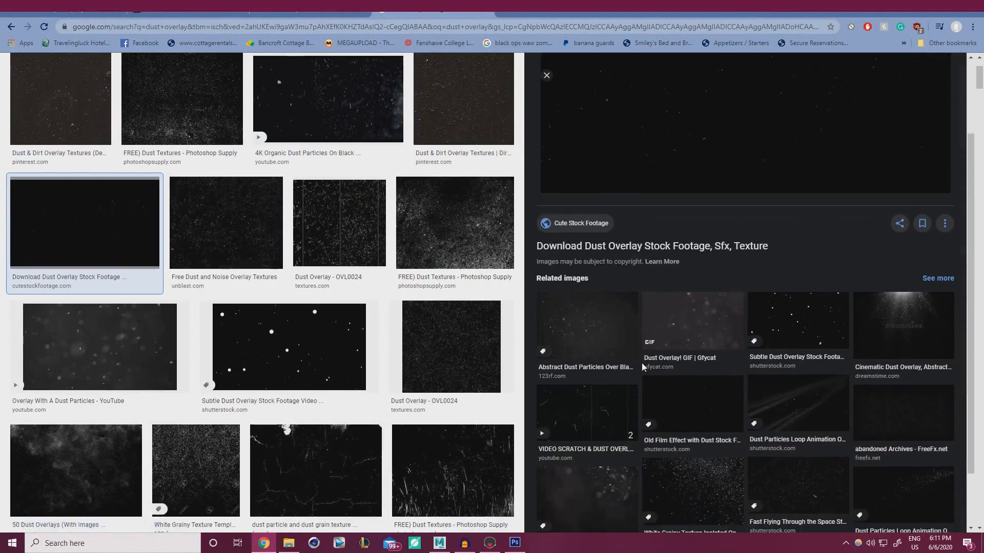
{"action": "scroll", "coordinate": [641, 363], "scroll_direction": "down", "scroll_amount": 2}
{"action": "left_click", "coordinate": [618, 413]}
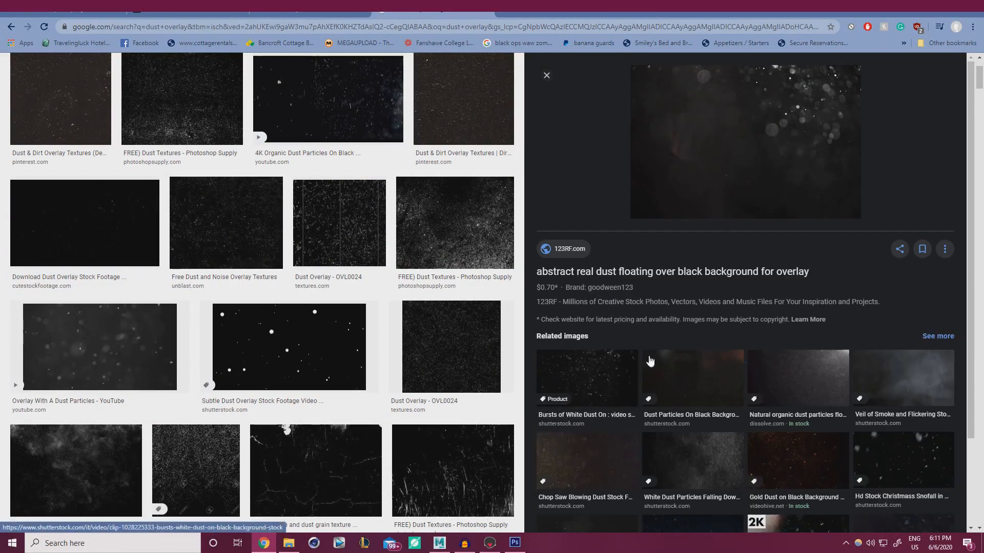
{"action": "scroll", "coordinate": [799, 395], "scroll_direction": "down", "scroll_amount": 2}
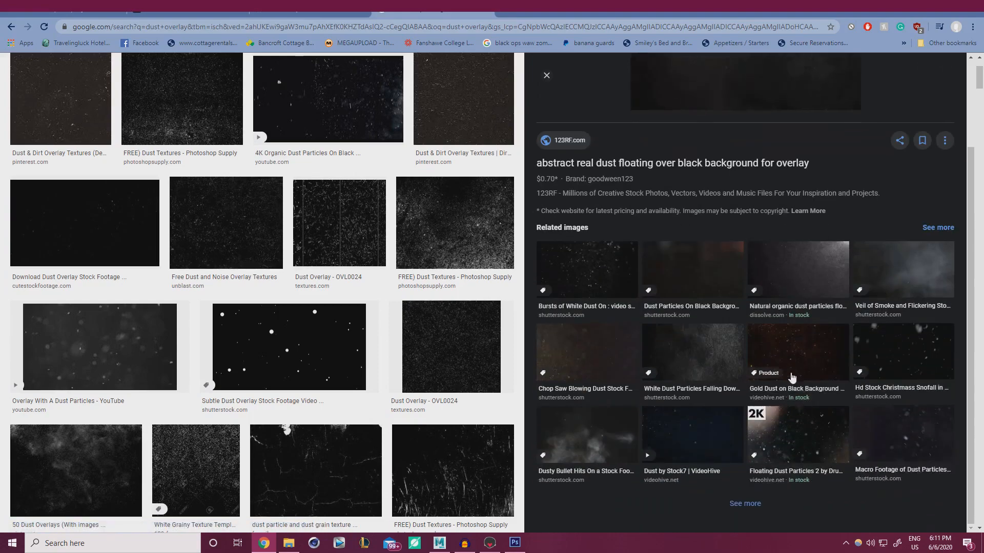
{"action": "left_click", "coordinate": [687, 440]}
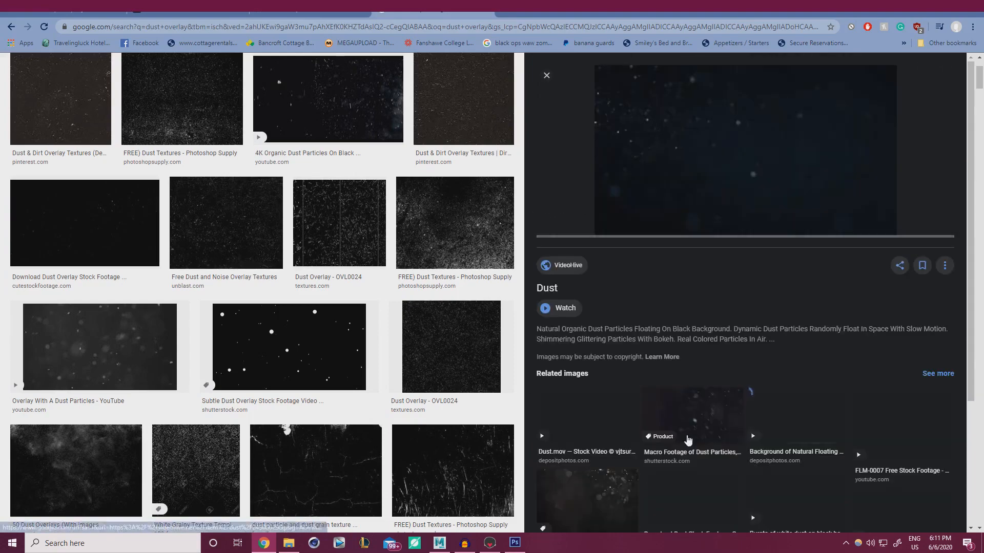
{"action": "scroll", "coordinate": [735, 169], "scroll_direction": "down", "scroll_amount": 2}
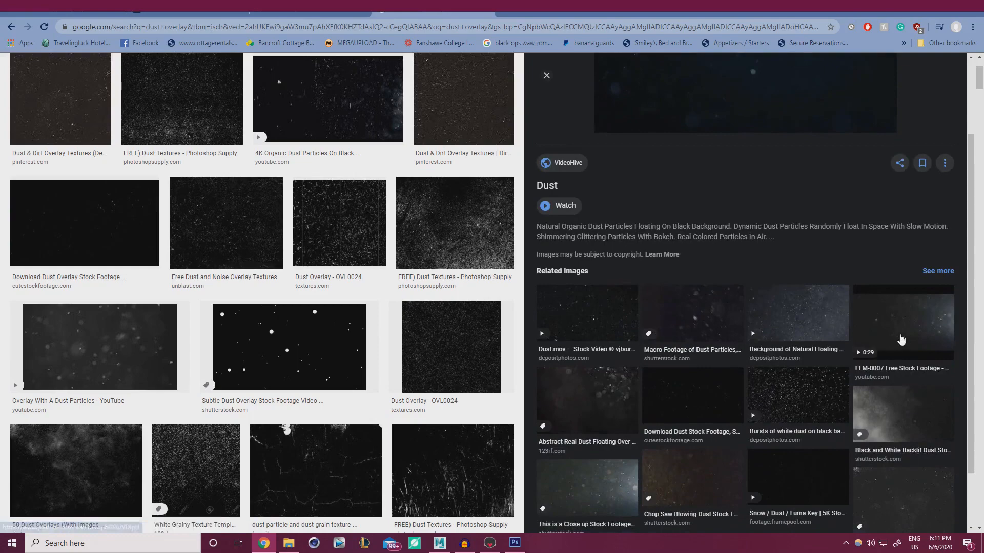
{"action": "scroll", "coordinate": [901, 340], "scroll_direction": "down", "scroll_amount": 2}
{"action": "left_click", "coordinate": [896, 413]}
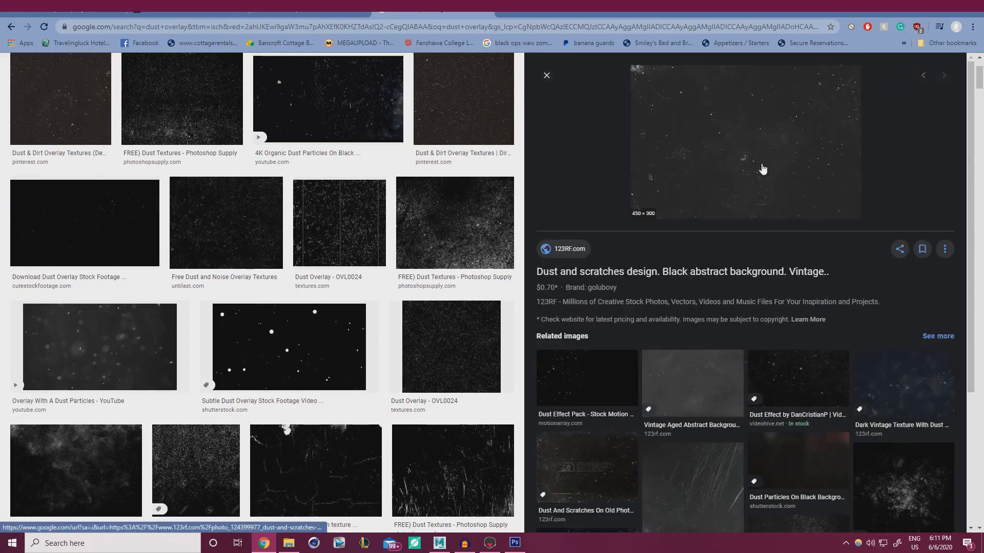
{"action": "scroll", "coordinate": [132, 280], "scroll_direction": "up", "scroll_amount": 2}
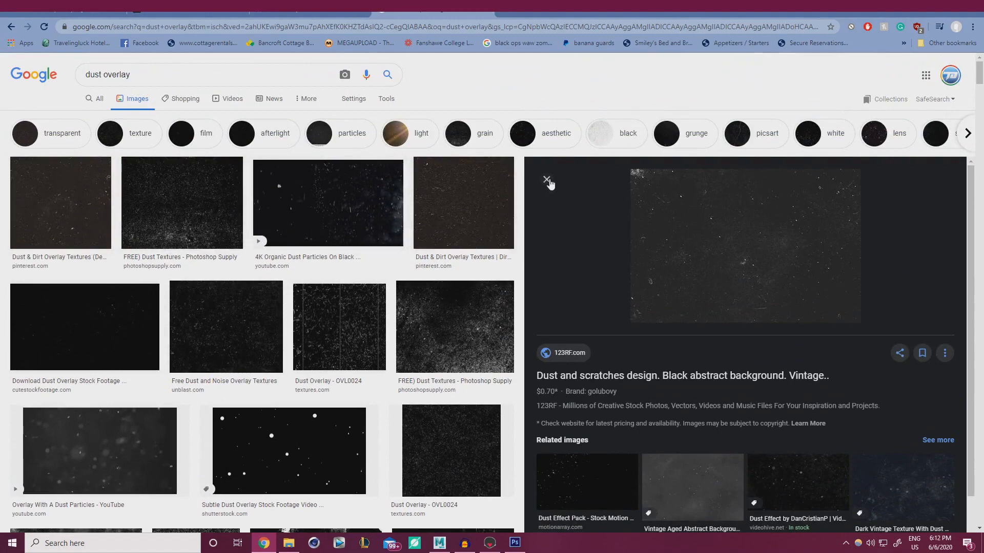
{"action": "left_click", "coordinate": [546, 179]}
Scroll further down and preview the Dust And Overlay Texture #110 image
{"action": "scroll", "coordinate": [426, 248], "scroll_direction": "down", "scroll_amount": 4}
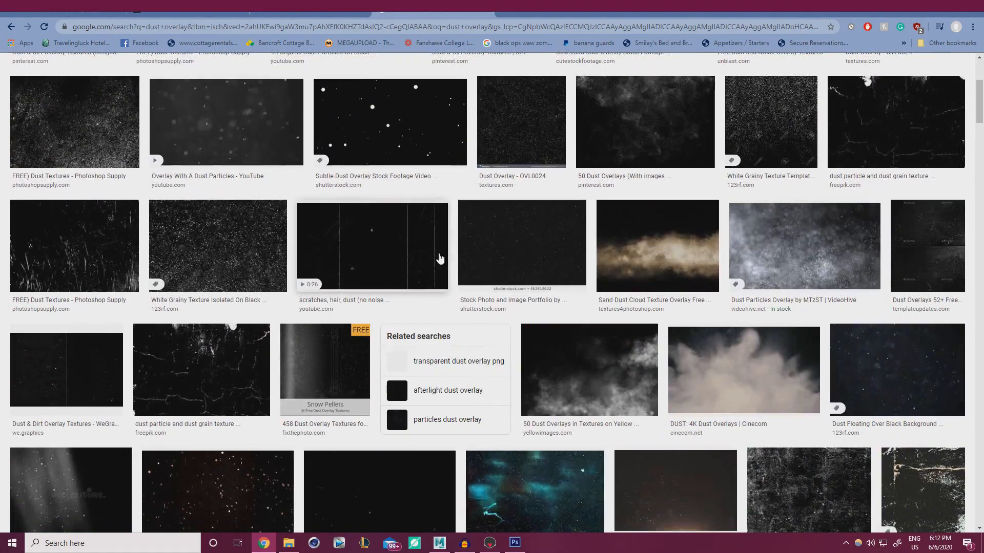
{"action": "scroll", "coordinate": [940, 363], "scroll_direction": "down", "scroll_amount": 3}
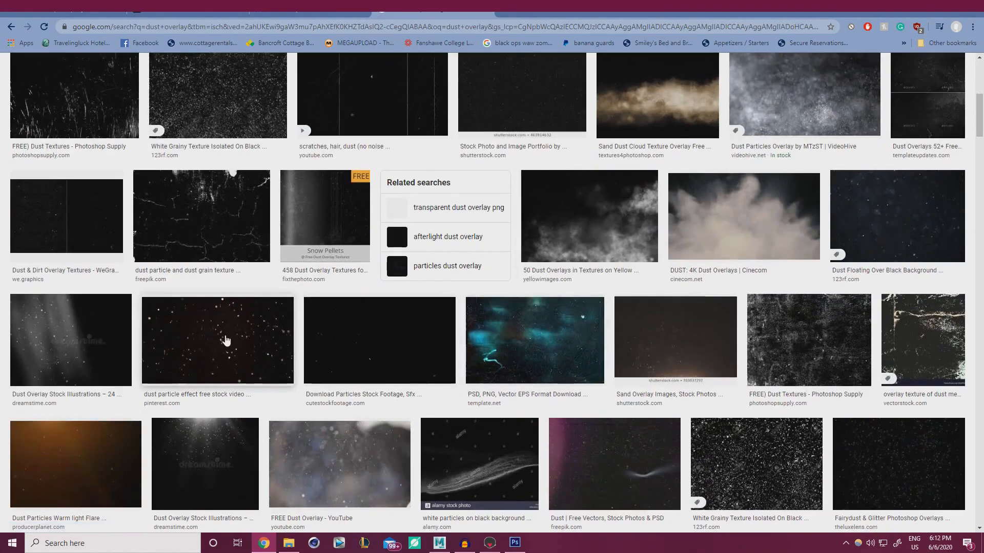
{"action": "scroll", "coordinate": [623, 340], "scroll_direction": "down", "scroll_amount": 4}
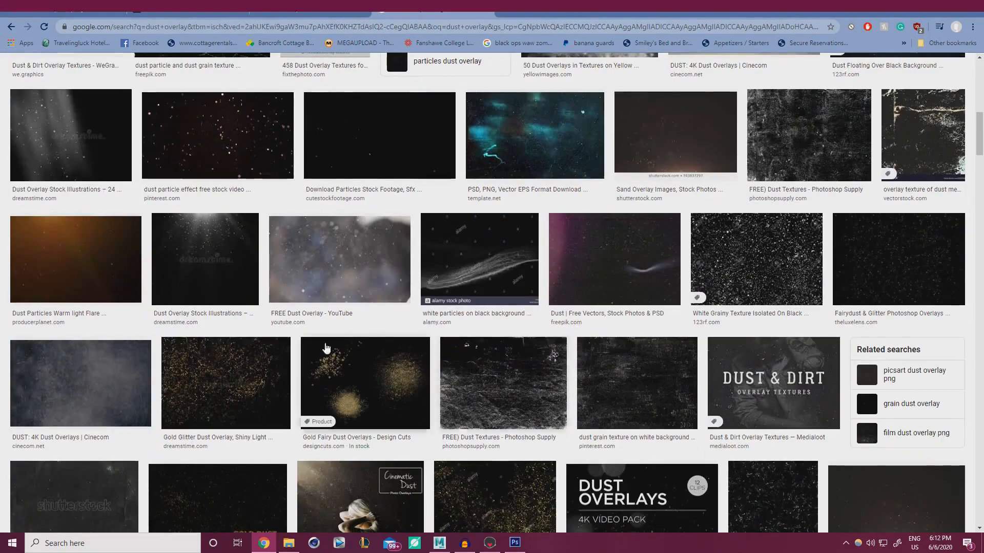
{"action": "scroll", "coordinate": [393, 391], "scroll_direction": "down", "scroll_amount": 3}
{"action": "scroll", "coordinate": [415, 368], "scroll_direction": "down", "scroll_amount": 5}
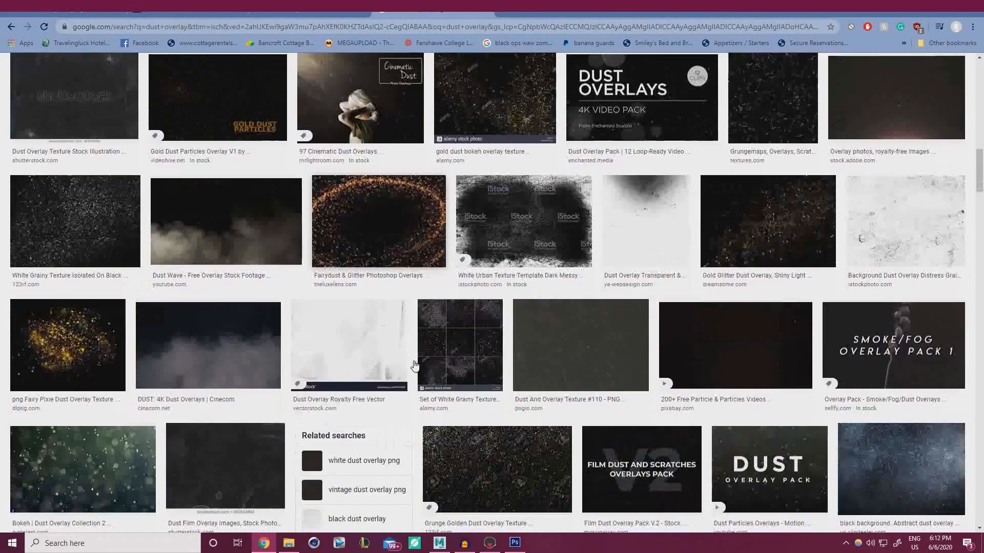
{"action": "left_click", "coordinate": [597, 359]}
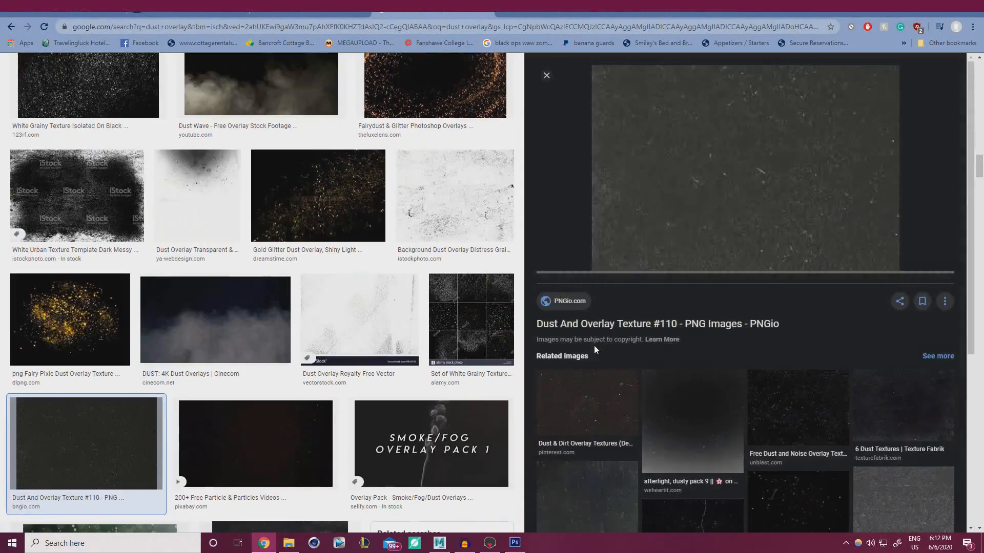
{"action": "scroll", "coordinate": [676, 389], "scroll_direction": "down", "scroll_amount": 2}
{"action": "scroll", "coordinate": [678, 396], "scroll_direction": "up", "scroll_amount": 2}
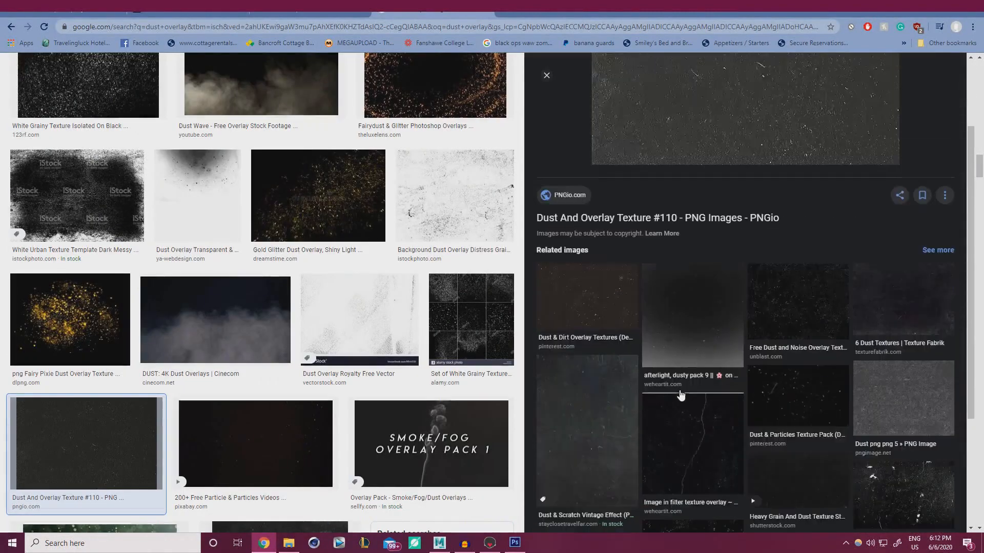
{"action": "scroll", "coordinate": [616, 336], "scroll_direction": "down", "scroll_amount": 5}
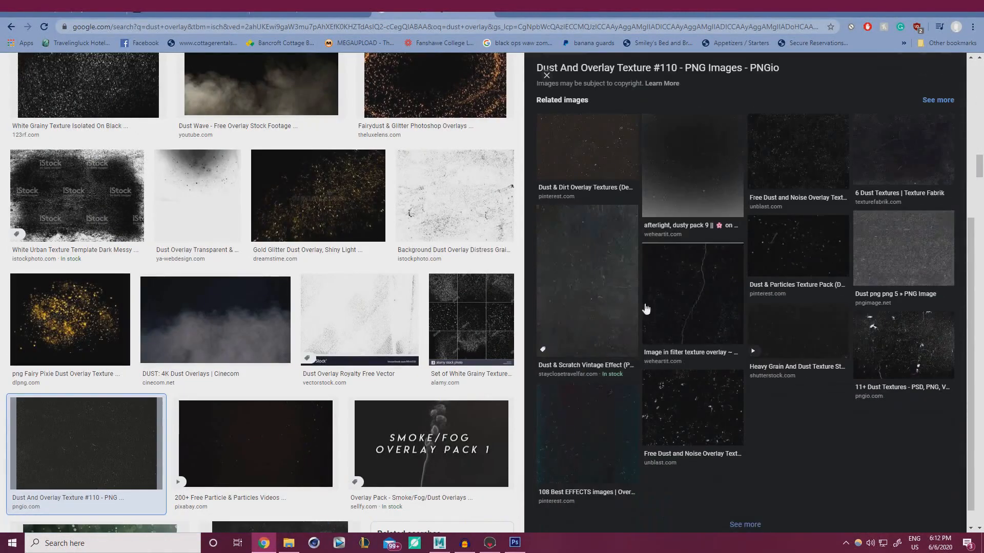
Copy the Dust & Scratch Vintage Effect image to the clipboard
{"action": "left_click", "coordinate": [585, 290]}
{"action": "scroll", "coordinate": [674, 310], "scroll_direction": "down", "scroll_amount": 4}
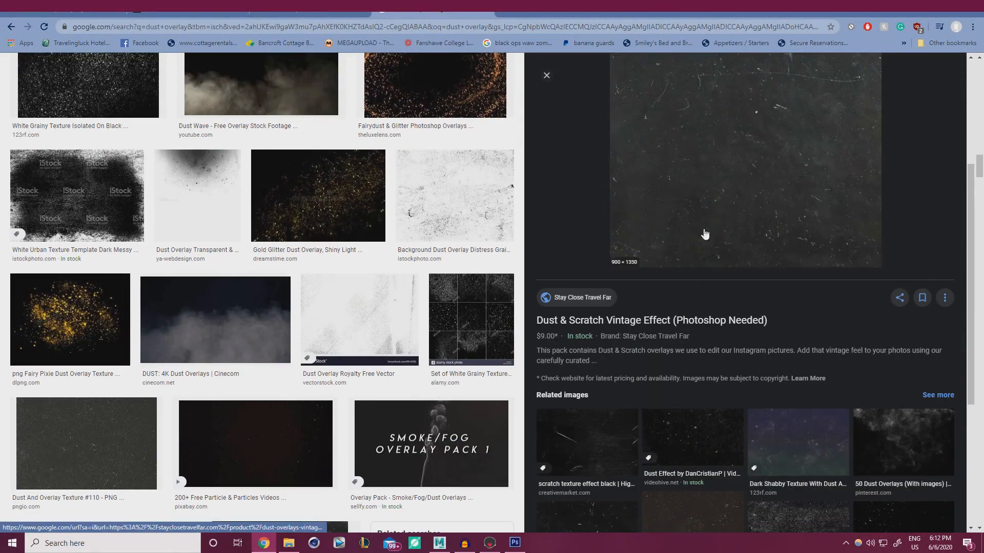
{"action": "scroll", "coordinate": [687, 246], "scroll_direction": "up", "scroll_amount": 5}
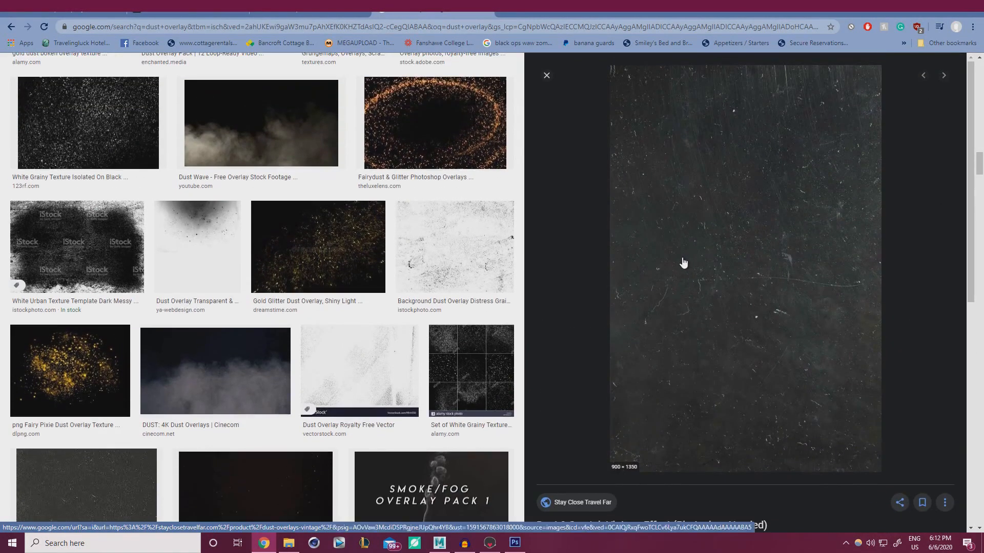
{"action": "right_click", "coordinate": [696, 231]}
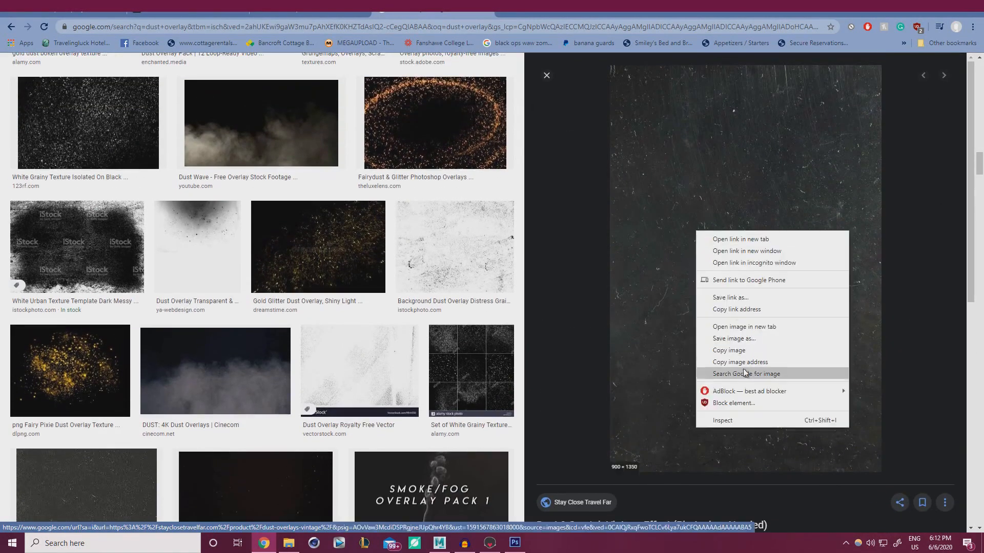
{"action": "left_click", "coordinate": [729, 350]}
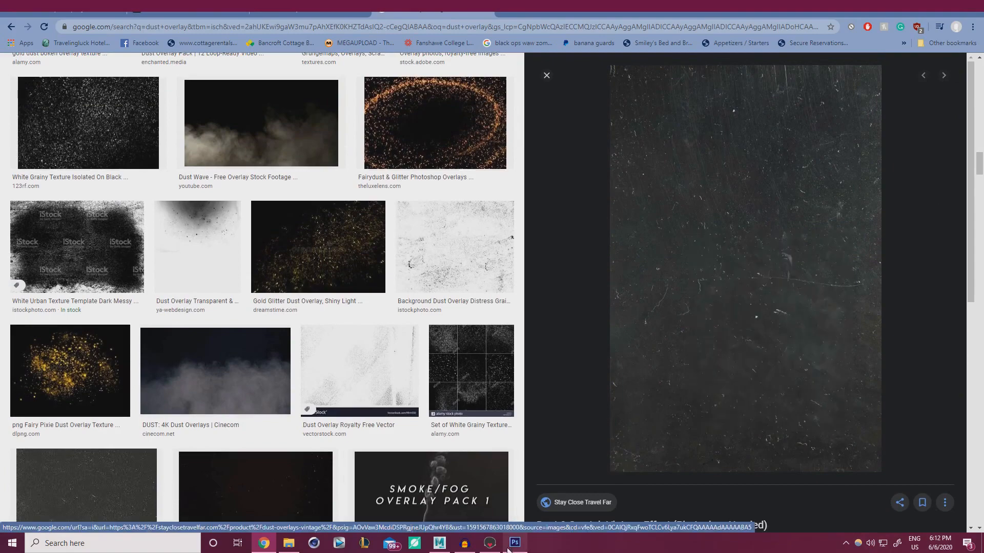
{"action": "left_click", "coordinate": [514, 543]}
Paste the dust texture above Layer 1, rotated onto its side and scaled to cover the canvas
{"action": "left_click", "coordinate": [902, 319]}
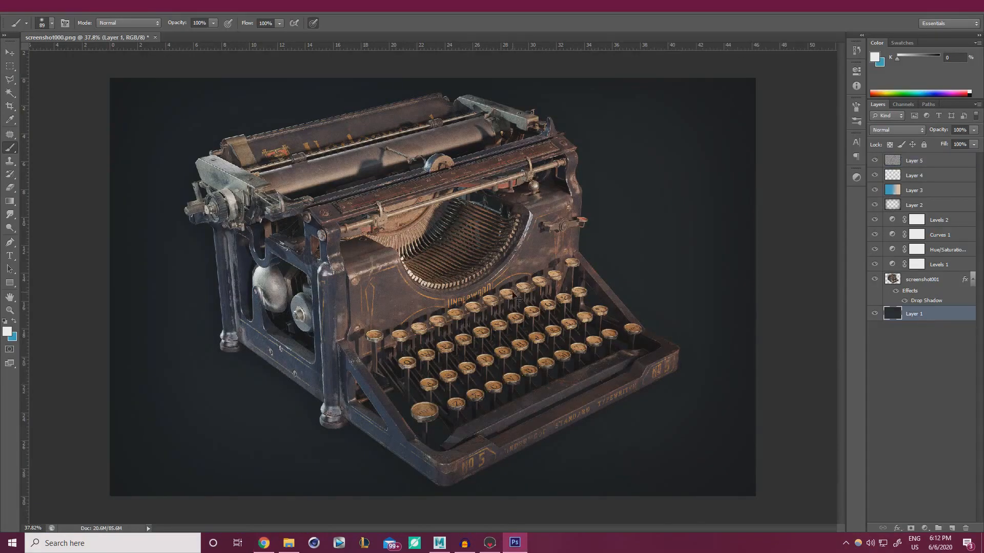
{"action": "key", "text": "ctrl+v"}
{"action": "key", "text": "ctrl+t"}
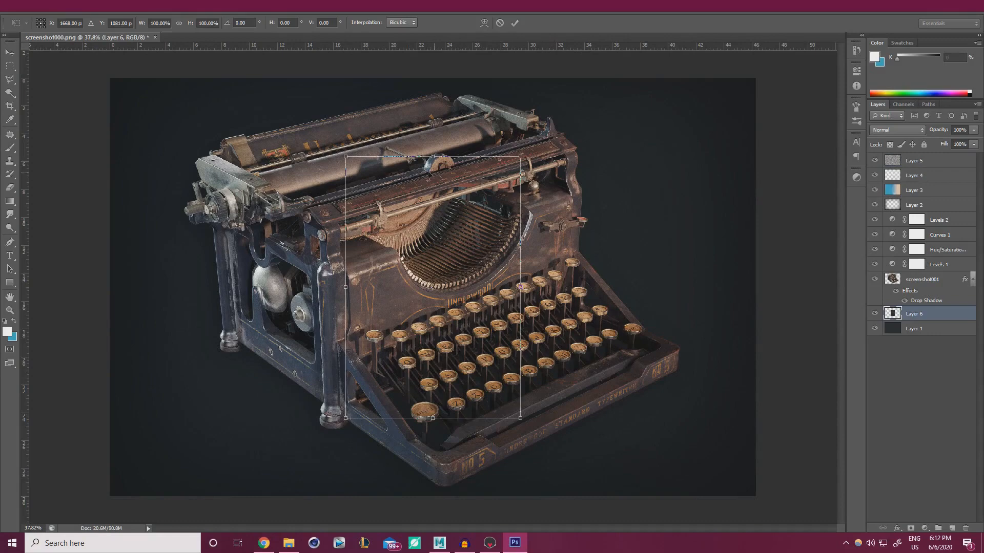
{"action": "left_click_drag", "start_coordinate": [387, 137], "coordinate": [248, 328]}
{"action": "scroll", "coordinate": [419, 300], "scroll_direction": "down", "scroll_amount": 1, "text": "alt"}
{"action": "left_click_drag", "start_coordinate": [417, 299], "coordinate": [289, 381]}
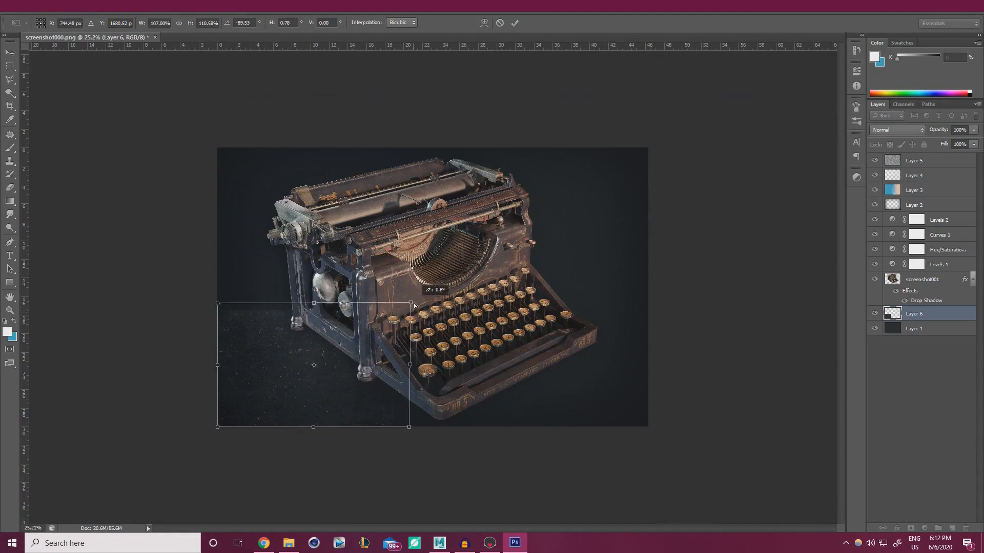
{"action": "left_click_drag", "start_coordinate": [393, 310], "coordinate": [688, 179]}
{"action": "left_click_drag", "start_coordinate": [552, 249], "coordinate": [546, 259]}
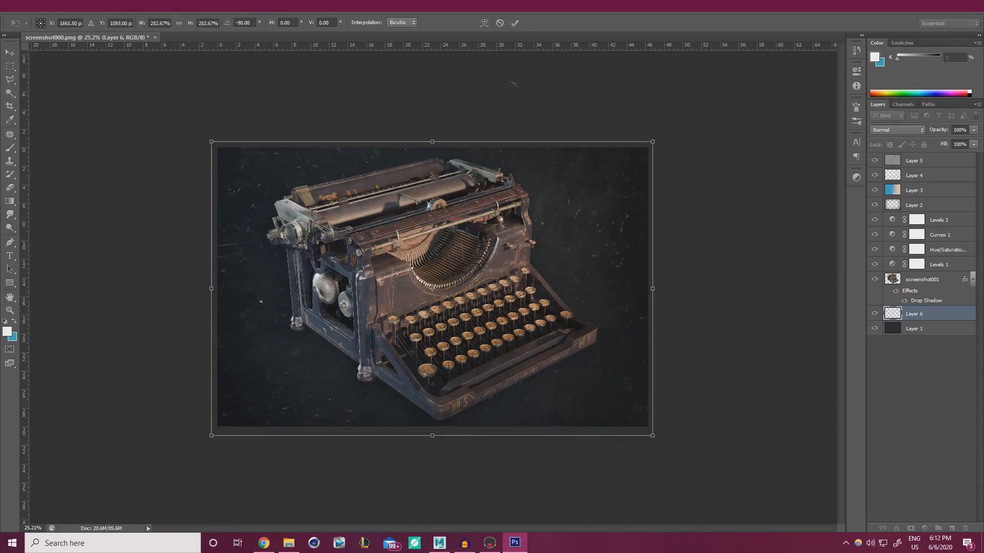
{"action": "left_click", "coordinate": [514, 22]}
Blend the dust layer in Screen mode and lower its opacity to around 34%
{"action": "scroll", "coordinate": [486, 256], "scroll_direction": "up", "scroll_amount": 7, "text": "alt"}
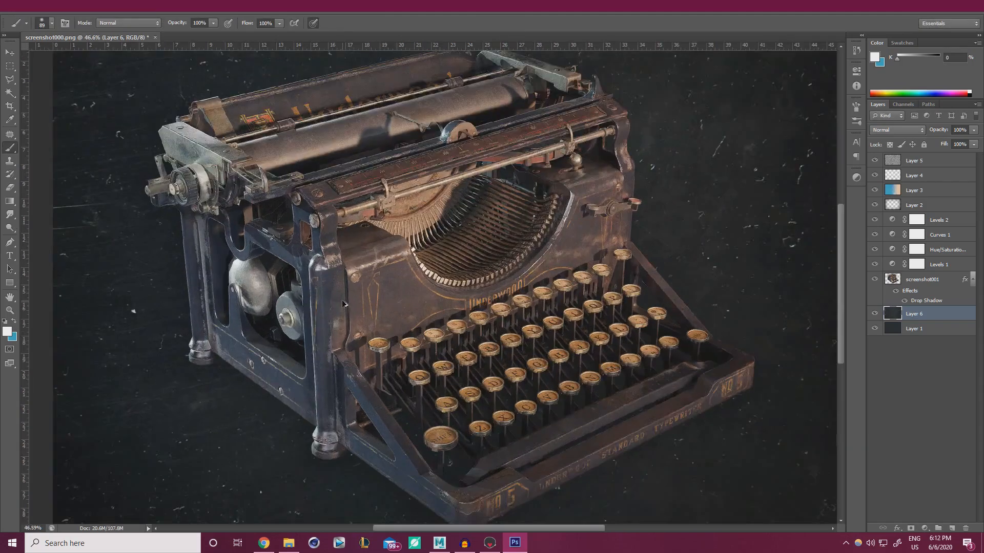
{"action": "scroll", "coordinate": [487, 257], "scroll_direction": "down", "scroll_amount": 2, "text": "alt"}
{"action": "left_click", "coordinate": [890, 131]}
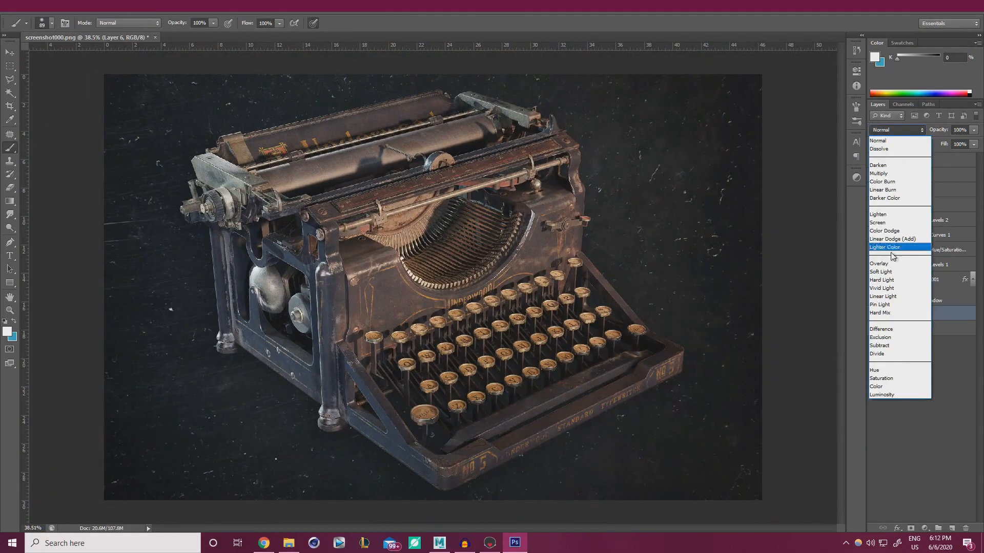
{"action": "left_click", "coordinate": [885, 173]}
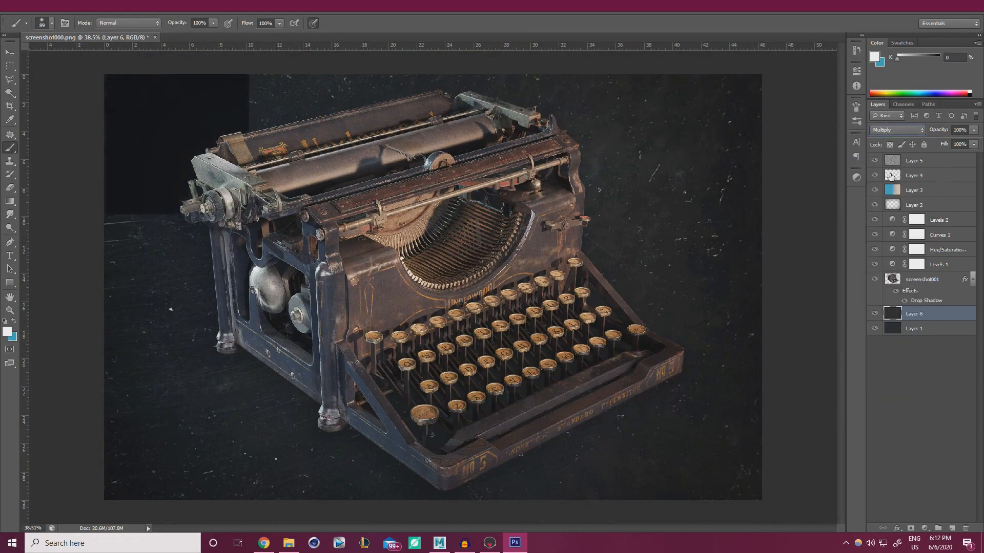
{"action": "left_click", "coordinate": [892, 131]}
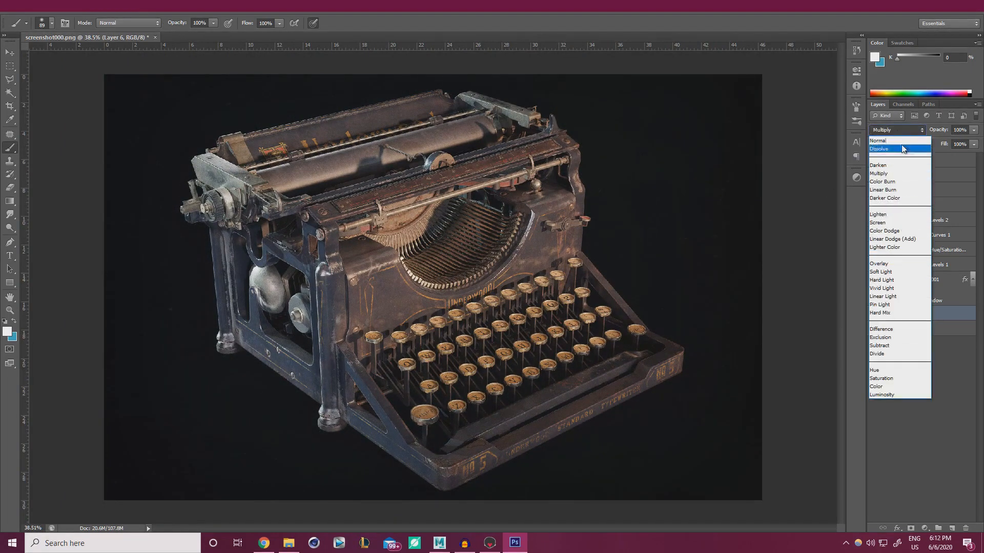
{"action": "left_click", "coordinate": [896, 223]}
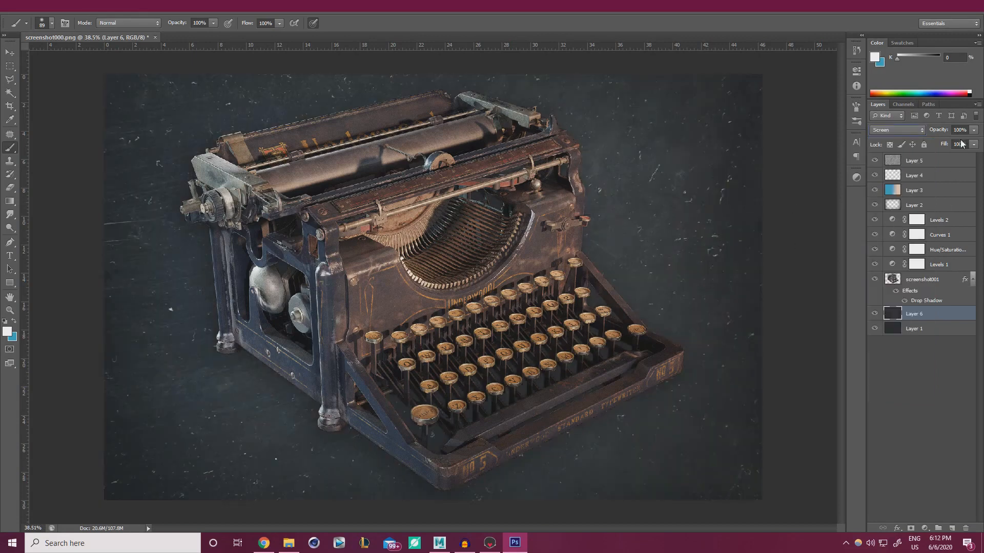
{"action": "left_click", "coordinate": [972, 132]}
{"action": "left_click_drag", "start_coordinate": [948, 140], "coordinate": [932, 146]}
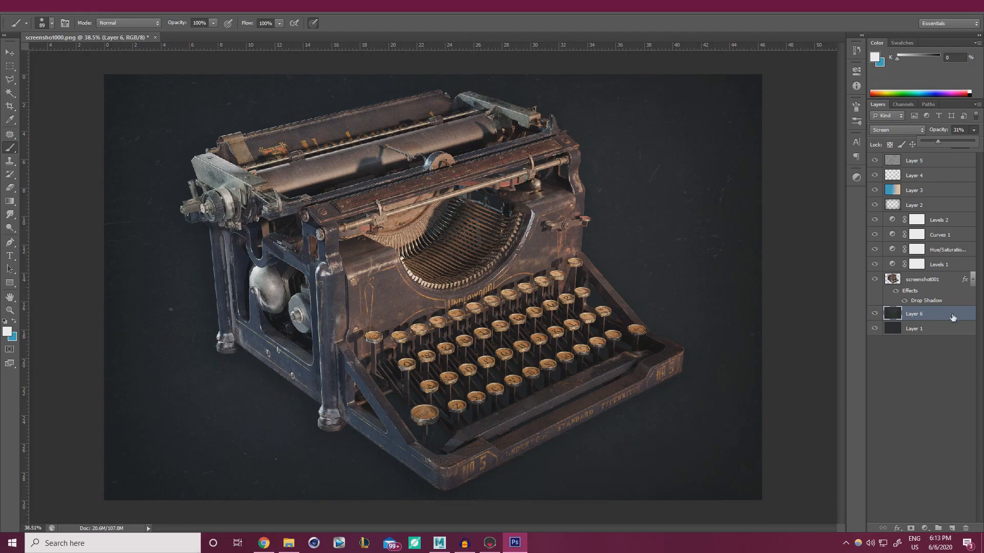
Duplicate Layer 6, rotate the copy to about 174° and scale it to 122%, then fade it
{"action": "key", "text": "ctrl+j"}
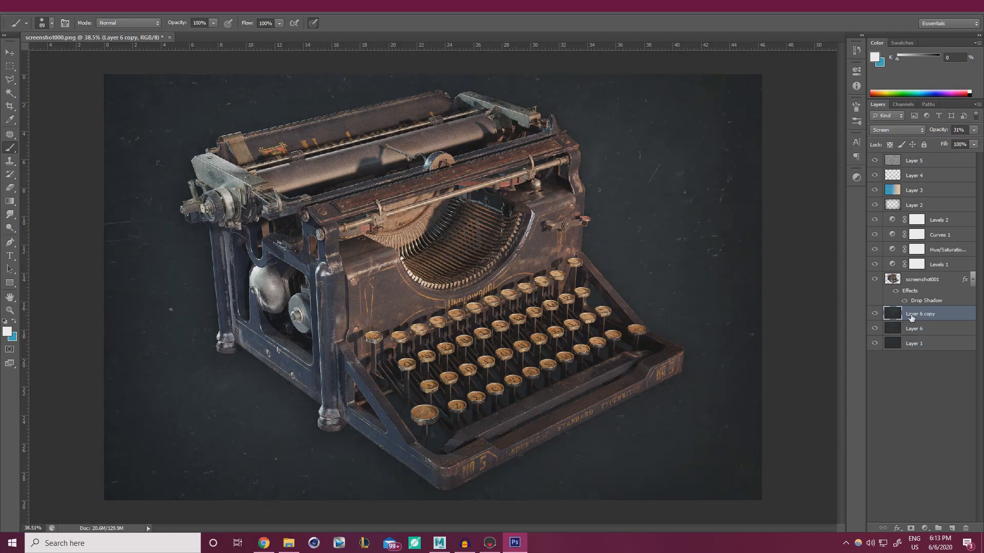
{"action": "key", "text": "ctrl+t"}
{"action": "left_click_drag", "start_coordinate": [801, 144], "coordinate": [205, 368]}
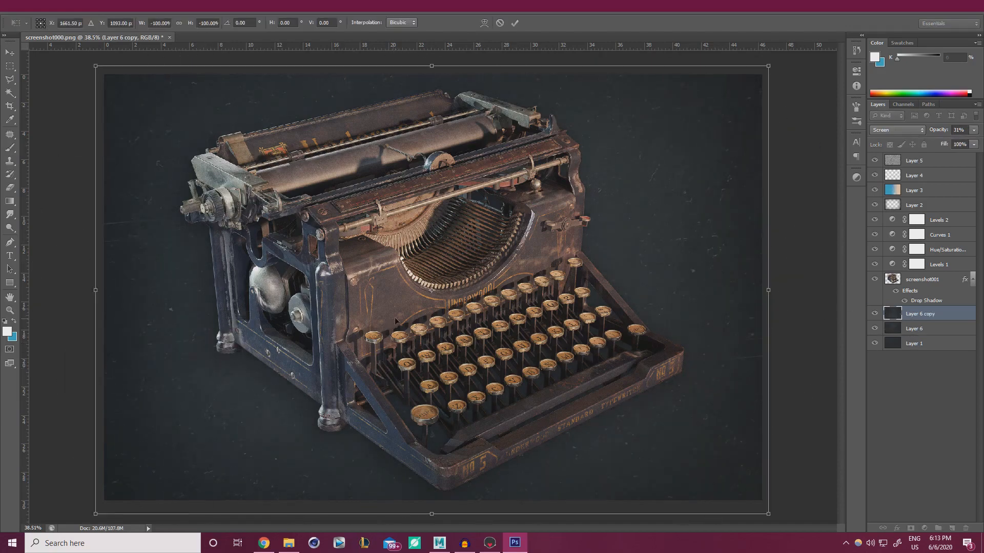
{"action": "left_click_drag", "start_coordinate": [819, 302], "coordinate": [801, 284]}
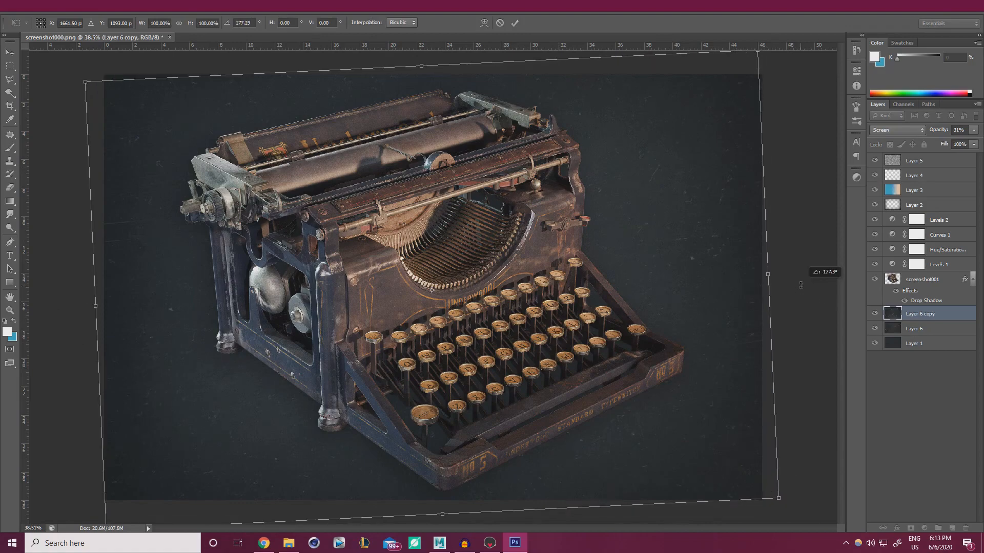
{"action": "scroll", "coordinate": [725, 228], "scroll_direction": "down", "scroll_amount": 3, "text": "alt"}
{"action": "left_click_drag", "start_coordinate": [682, 108], "coordinate": [735, 68], "text": "alt+shift"}
{"action": "left_click_drag", "start_coordinate": [762, 202], "coordinate": [764, 178]}
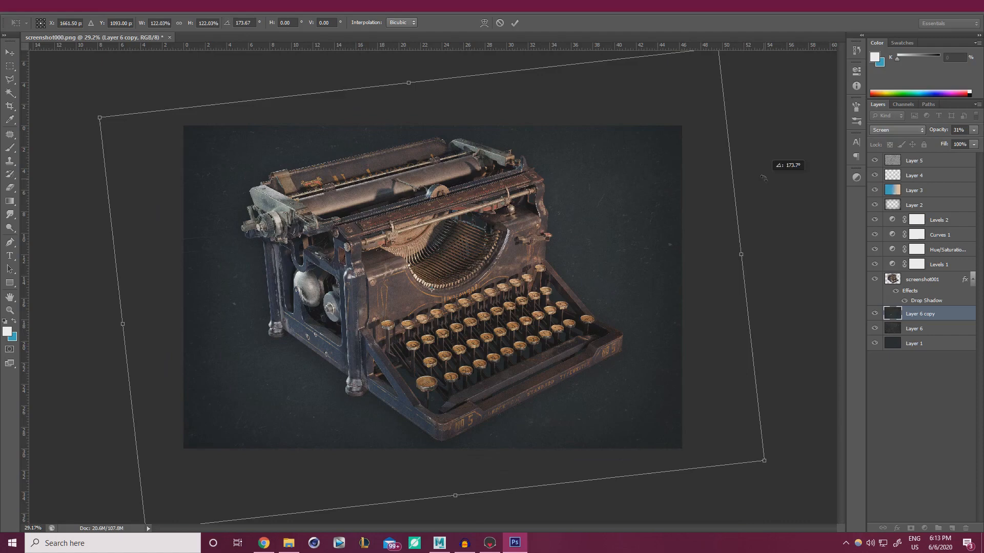
{"action": "left_click", "coordinate": [515, 23]}
{"action": "scroll", "coordinate": [532, 231], "scroll_direction": "up", "scroll_amount": 1, "text": "alt"}
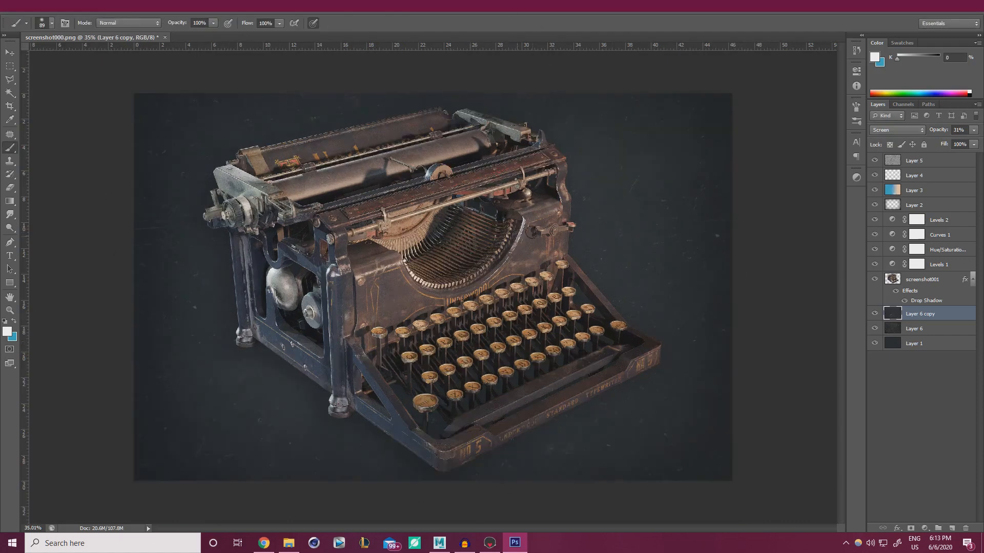
{"action": "left_click", "coordinate": [973, 129]}
Finish the copy at 19% opacity and recolour Layer 1 to Hue +30, Saturation +24, Lightness -31
{"action": "left_click", "coordinate": [928, 332]}
{"action": "left_click", "coordinate": [917, 346]}
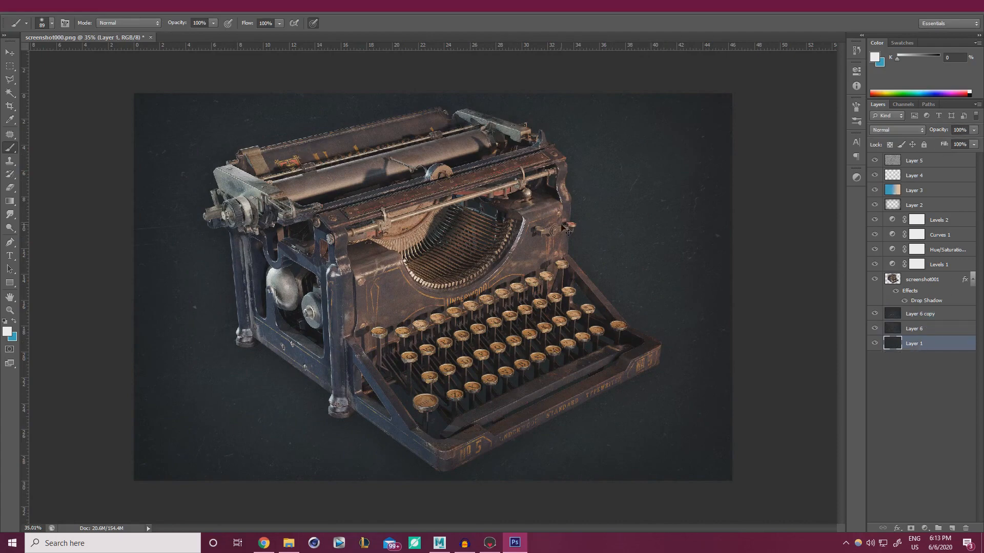
{"action": "key", "text": "ctrl+u"}
{"action": "left_click_drag", "start_coordinate": [771, 439], "coordinate": [793, 415]}
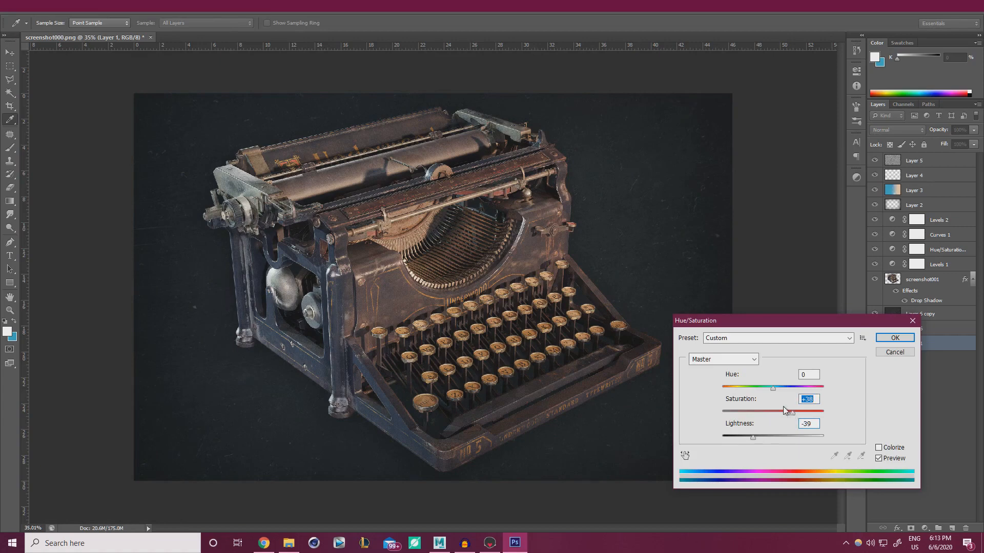
{"action": "left_click_drag", "start_coordinate": [757, 389], "coordinate": [716, 386]}
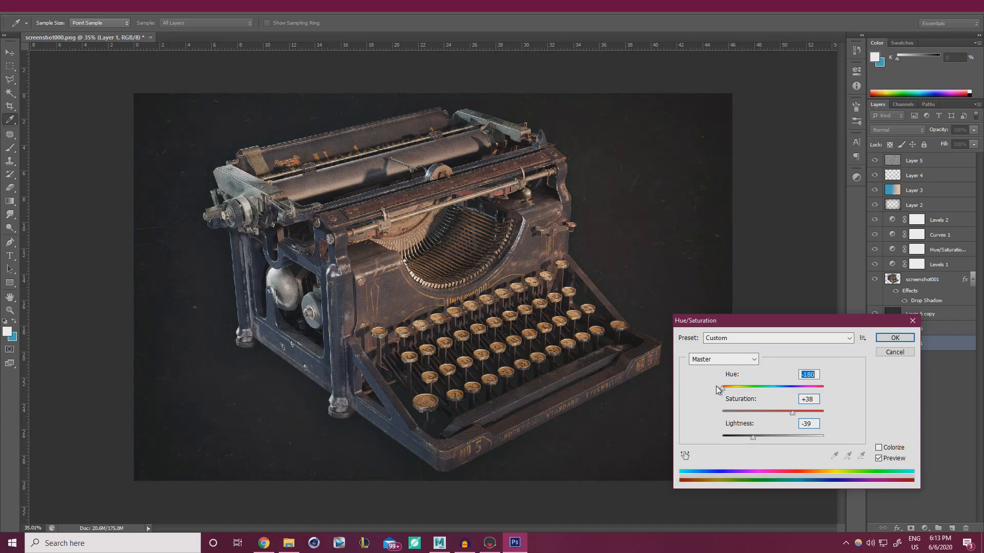
{"action": "left_click", "coordinate": [812, 412]}
{"action": "left_click", "coordinate": [788, 389]}
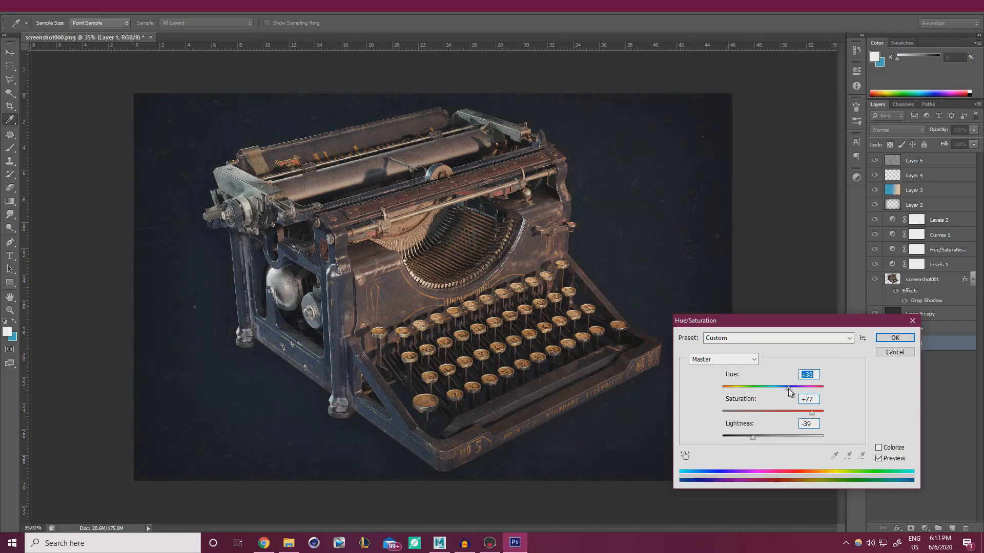
{"action": "left_click", "coordinate": [786, 413]}
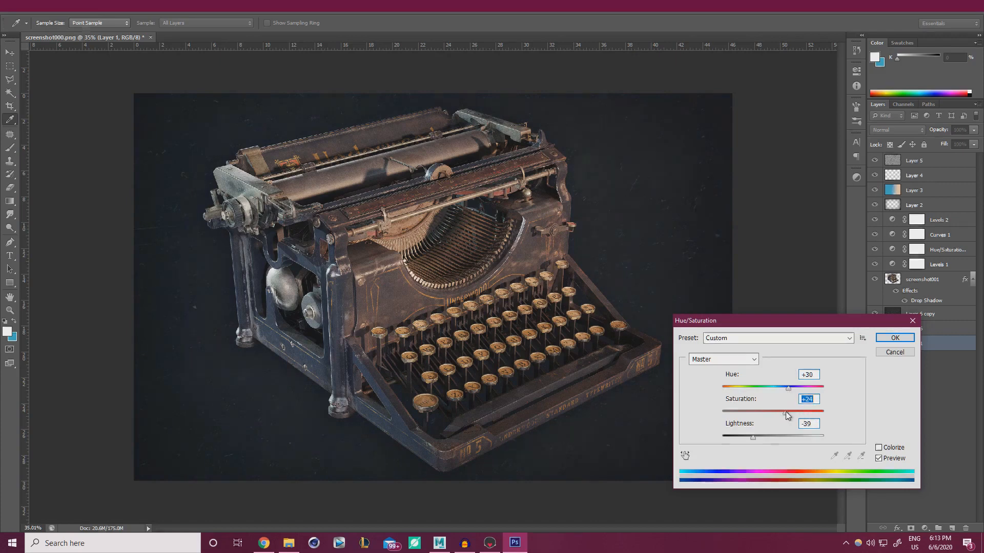
{"action": "left_click", "coordinate": [756, 438]}
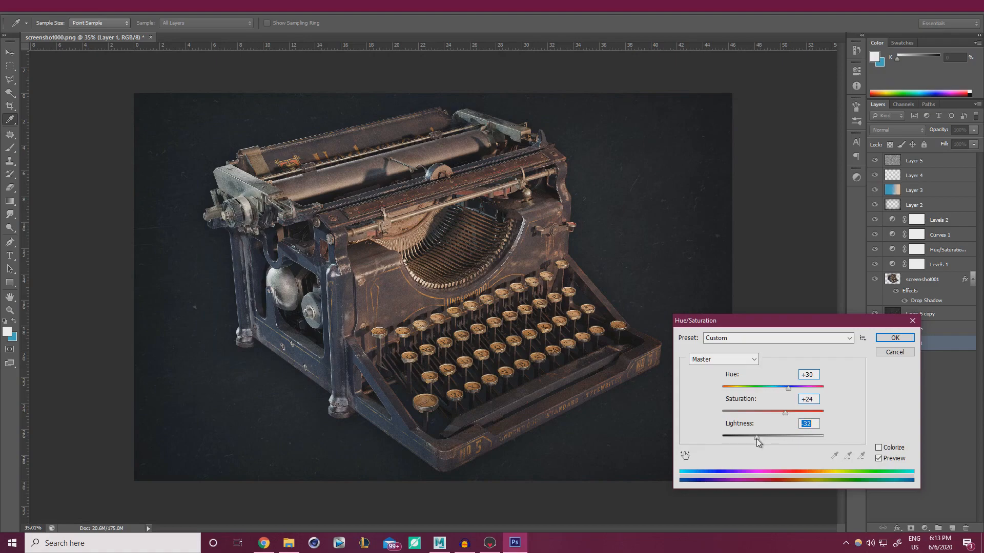
{"action": "left_click", "coordinate": [894, 337]}
Set Layer 2 to 42% opacity and add a new empty layer above Layer 5
{"action": "scroll", "coordinate": [533, 311], "scroll_direction": "down", "scroll_amount": 5, "text": "alt"}
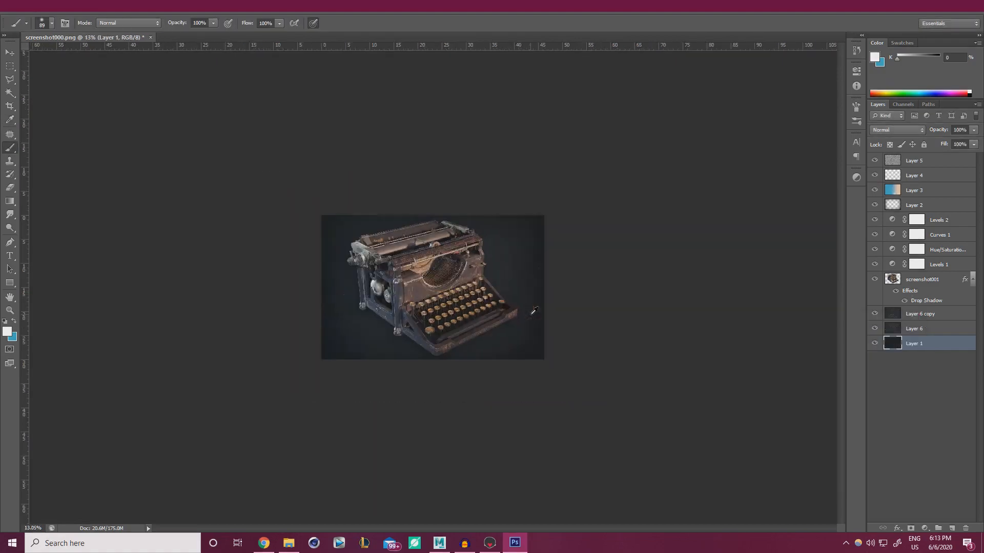
{"action": "scroll", "coordinate": [532, 311], "scroll_direction": "up", "scroll_amount": 5, "text": "alt"}
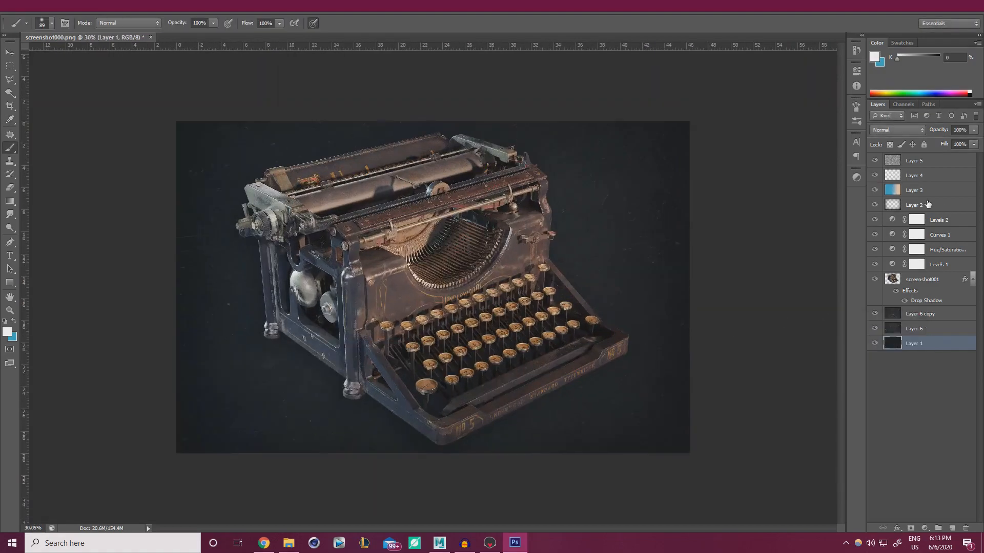
{"action": "left_click", "coordinate": [914, 205]}
{"action": "left_click", "coordinate": [973, 131]}
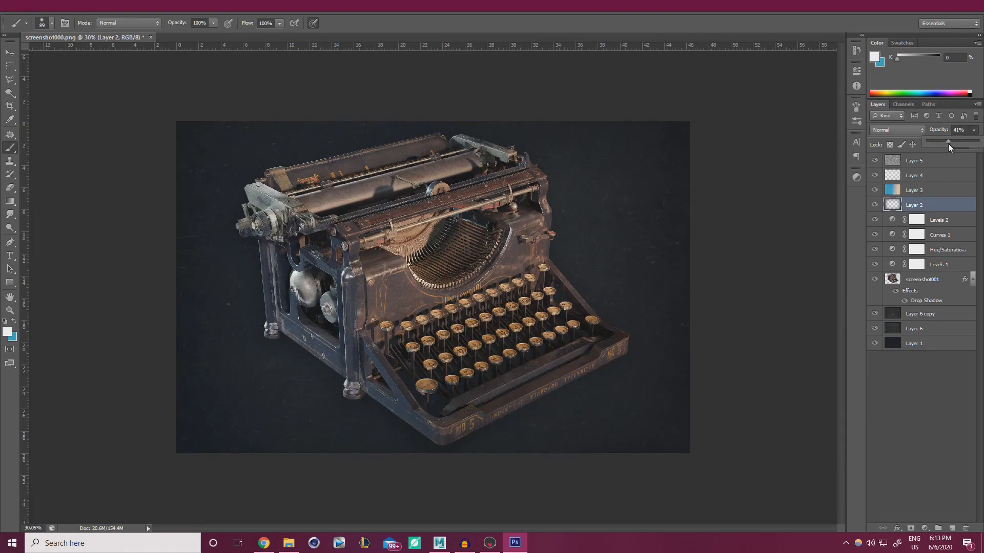
{"action": "left_click", "coordinate": [972, 133]}
{"action": "left_click", "coordinate": [943, 162]}
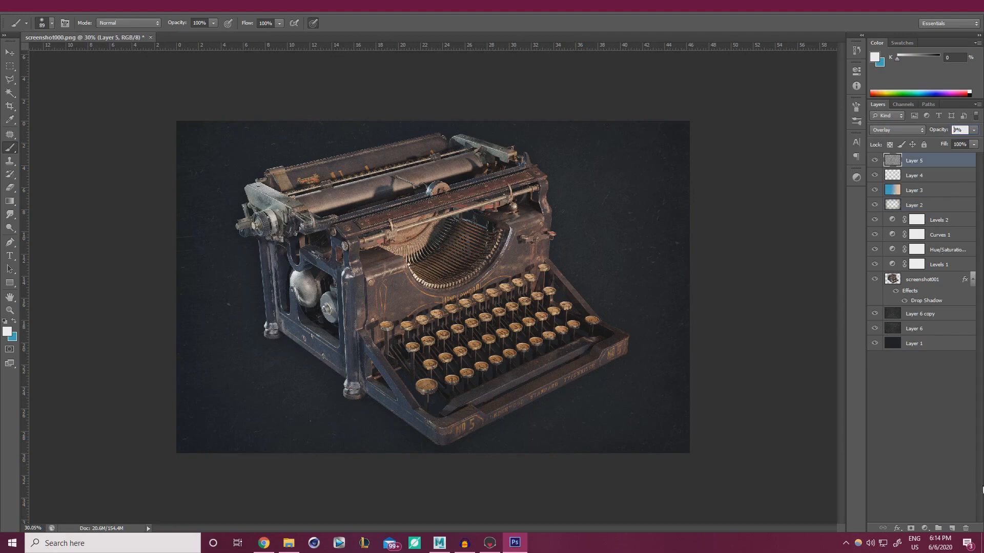
{"action": "left_click", "coordinate": [953, 530]}
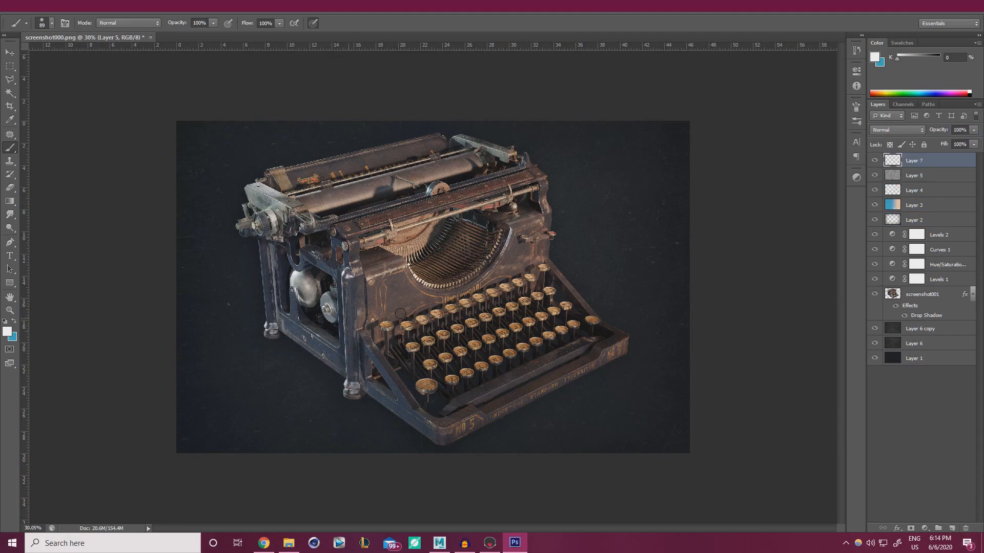
Type the contact e-mail address as a text line just below the typewriter's front edge
{"action": "left_click", "coordinate": [10, 255]}
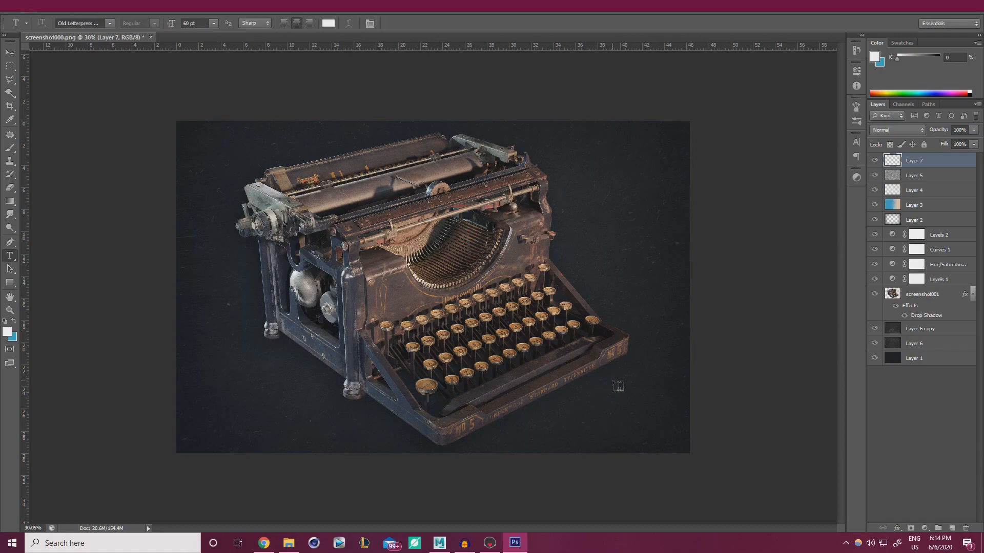
{"action": "scroll", "coordinate": [618, 385], "scroll_direction": "up", "scroll_amount": 5, "text": "alt"}
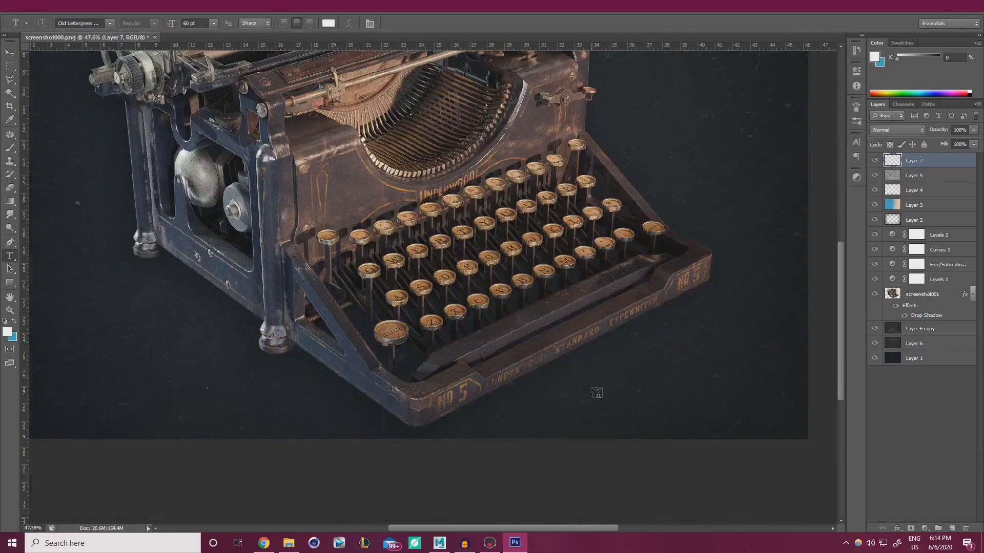
{"action": "scroll", "coordinate": [593, 388], "scroll_direction": "up", "scroll_amount": 6, "text": "alt"}
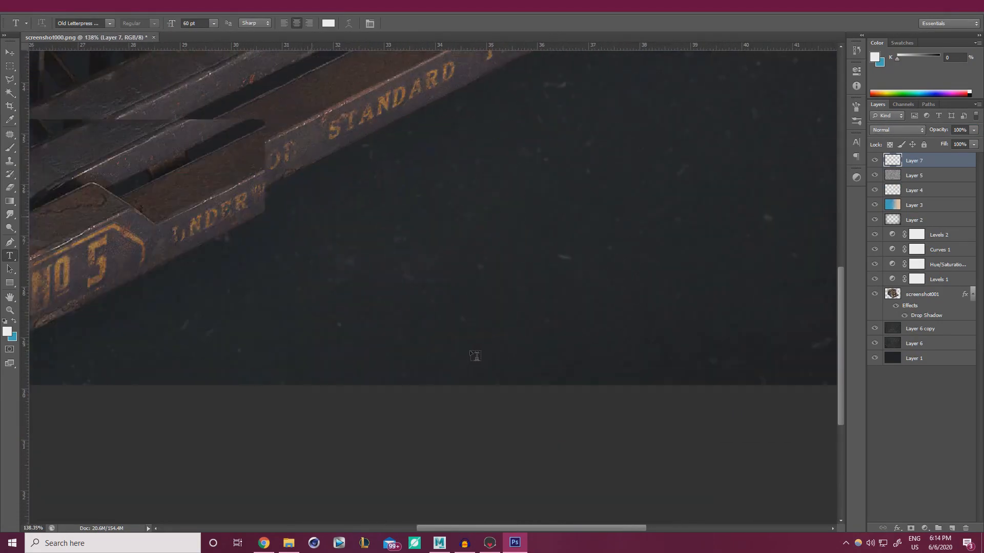
{"action": "left_click", "coordinate": [312, 317]}
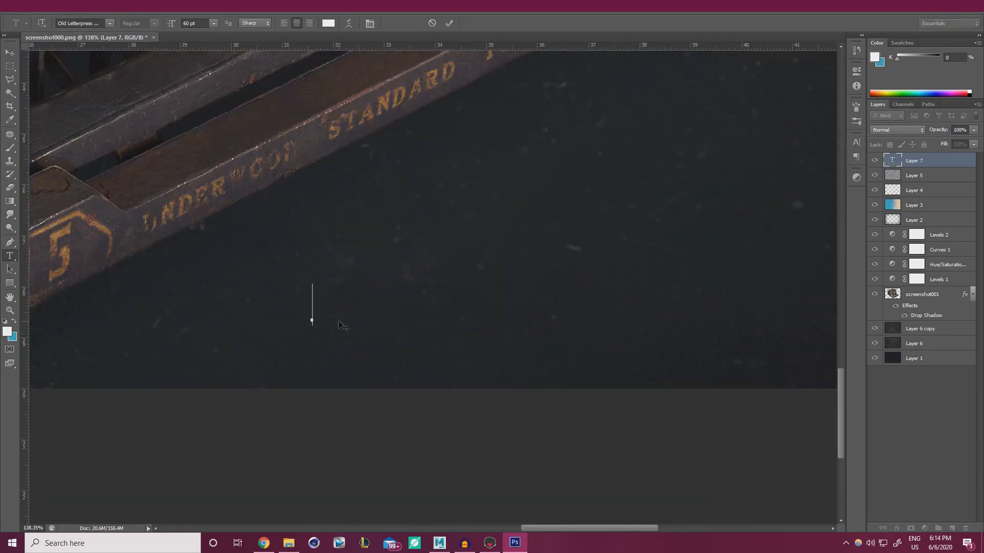
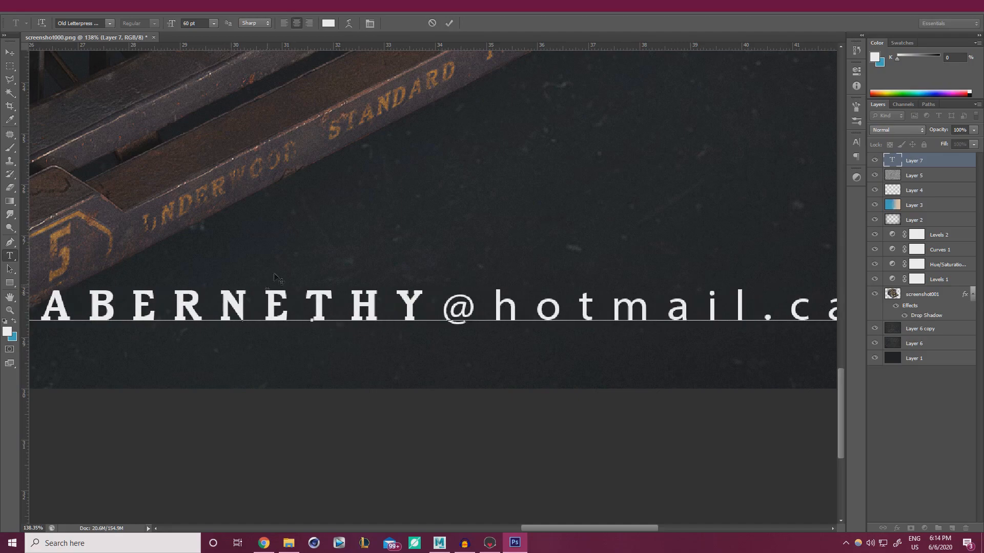
{"action": "scroll", "coordinate": [277, 279], "scroll_direction": "down", "scroll_amount": 4, "text": "alt"}
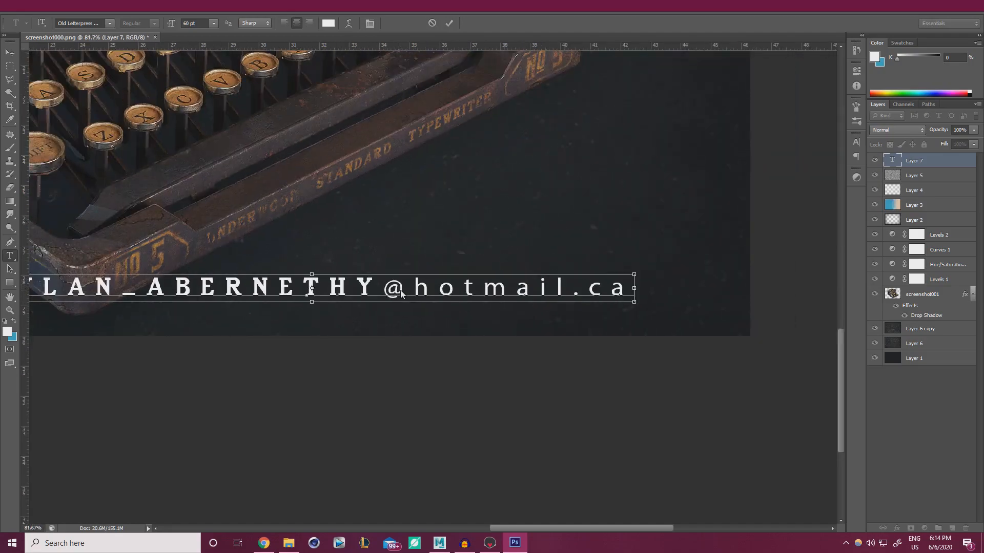
{"action": "scroll", "coordinate": [359, 291], "scroll_direction": "down", "scroll_amount": 1, "text": "alt"}
{"action": "scroll", "coordinate": [384, 291], "scroll_direction": "down", "scroll_amount": 5, "text": "alt"}
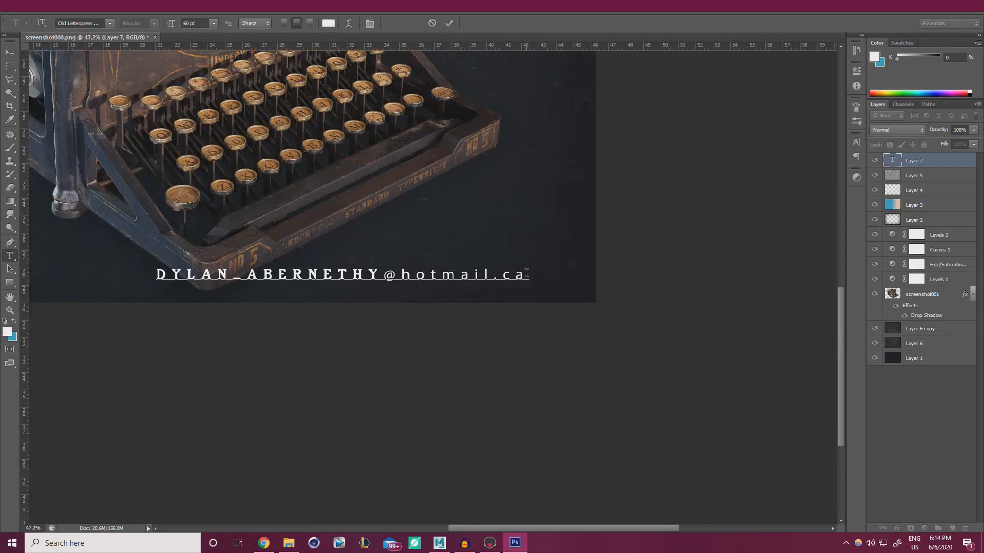
Set the whole e-mail line in the Type Keys font and commit it
{"action": "left_click_drag", "start_coordinate": [526, 273], "coordinate": [154, 275]}
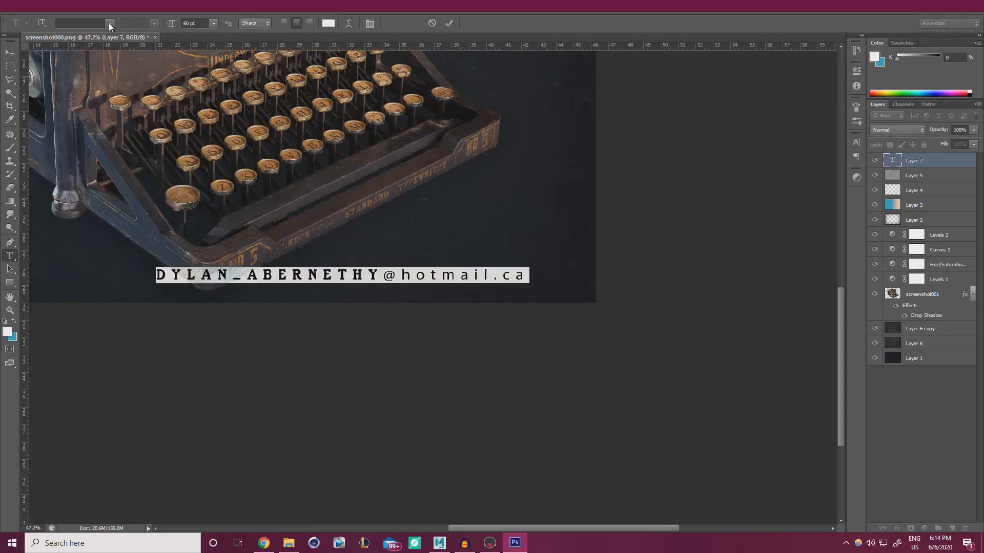
{"action": "left_click", "coordinate": [110, 23]}
{"action": "scroll", "coordinate": [229, 289], "scroll_direction": "down", "scroll_amount": 1}
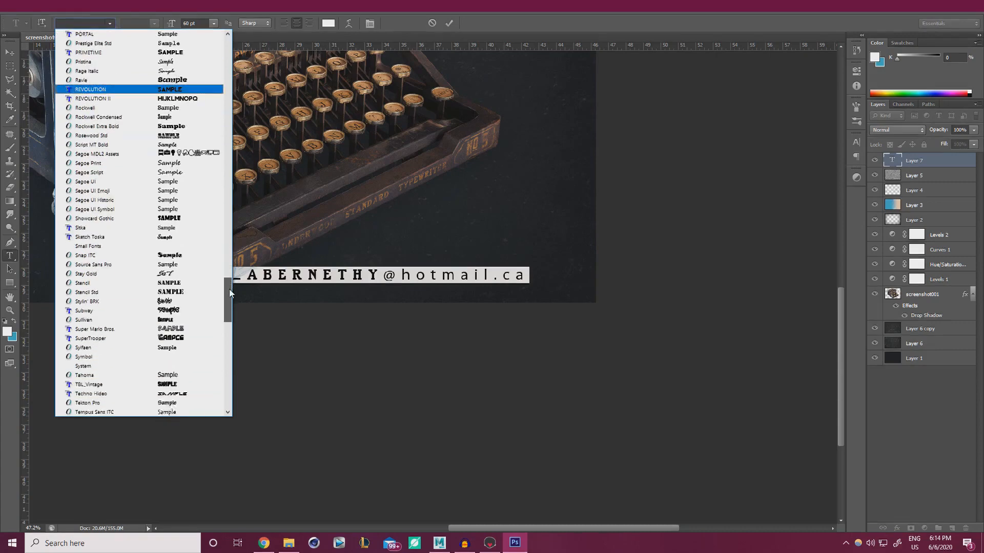
{"action": "left_click_drag", "start_coordinate": [229, 289], "coordinate": [229, 315]}
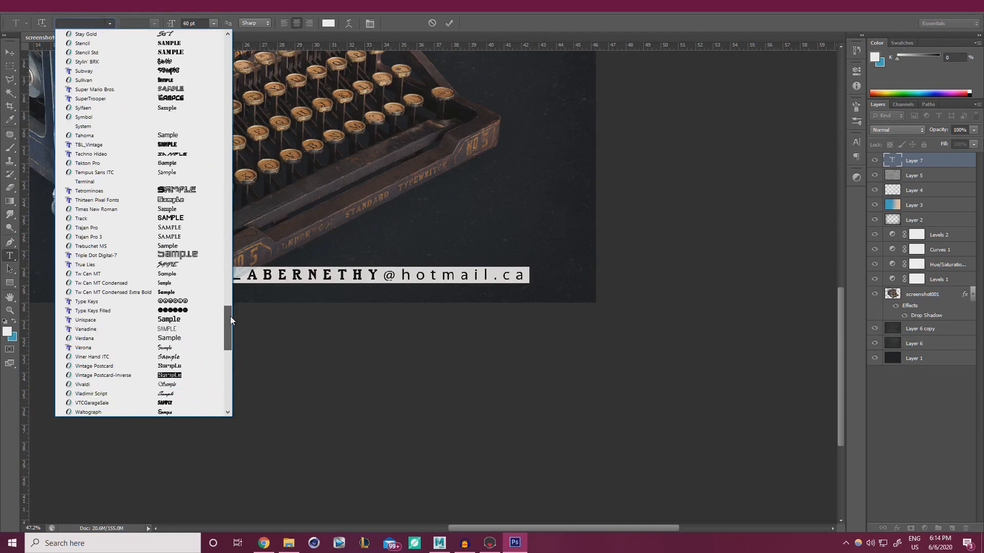
{"action": "left_click", "coordinate": [184, 302]}
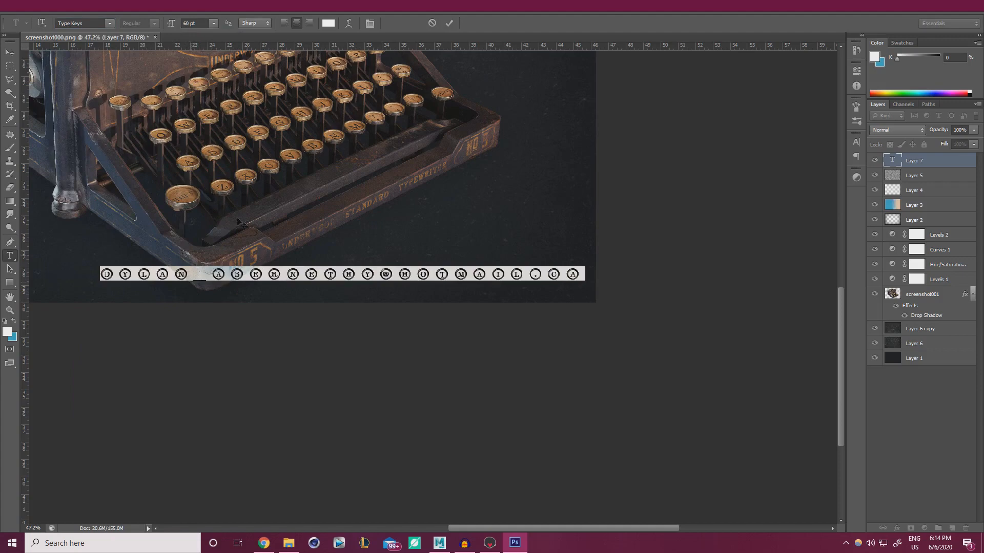
{"action": "left_click", "coordinate": [449, 24]}
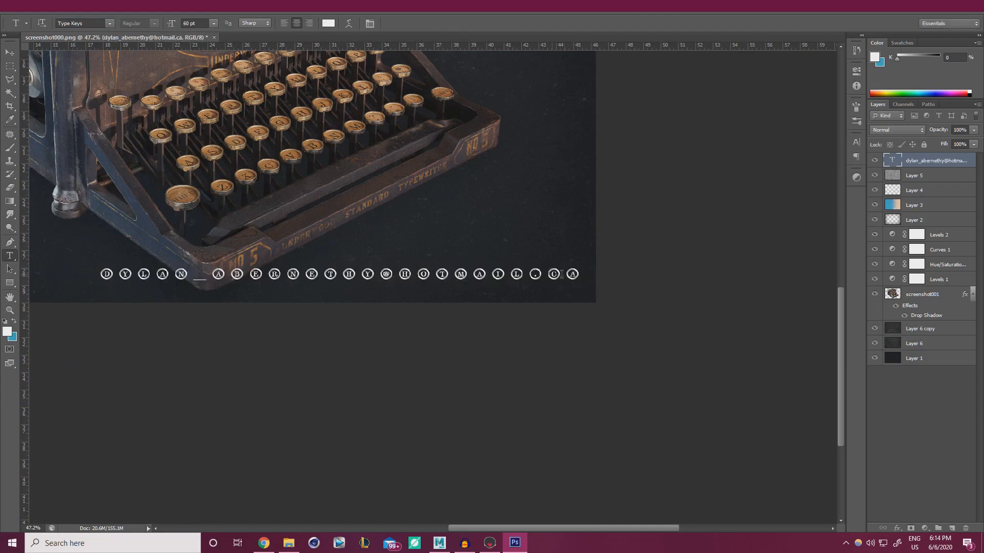
Change the e-mail text's font to Vintage Postcard, then browse the font list without changing it
{"action": "left_click_drag", "start_coordinate": [574, 275], "coordinate": [84, 261]}
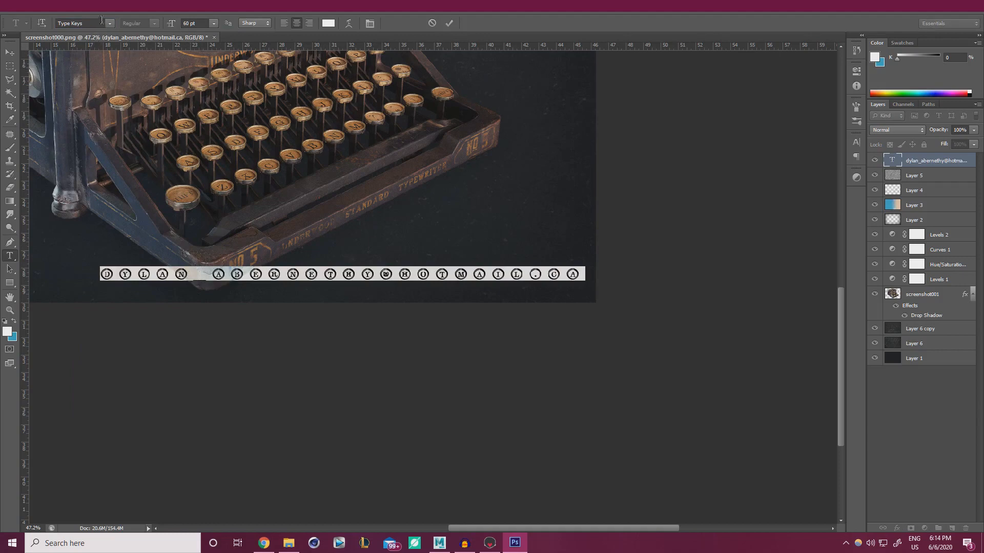
{"action": "left_click", "coordinate": [109, 23]}
{"action": "left_click_drag", "start_coordinate": [232, 362], "coordinate": [231, 350]}
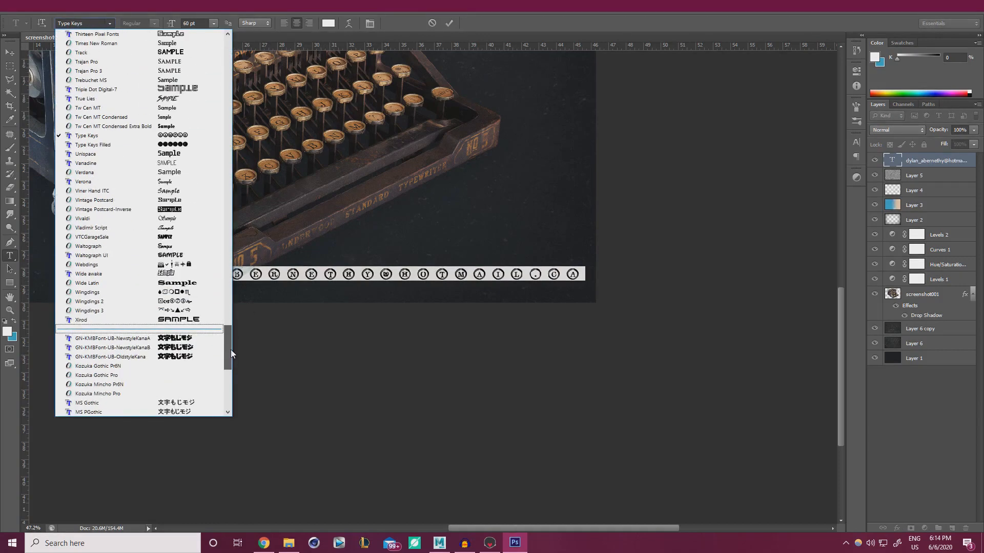
{"action": "left_click", "coordinate": [127, 218]}
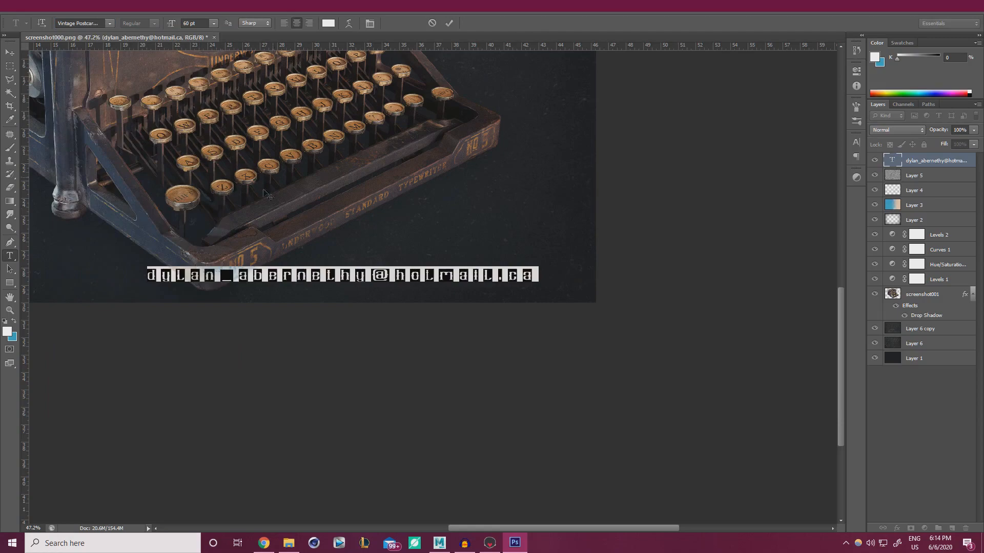
{"action": "left_click", "coordinate": [110, 24]}
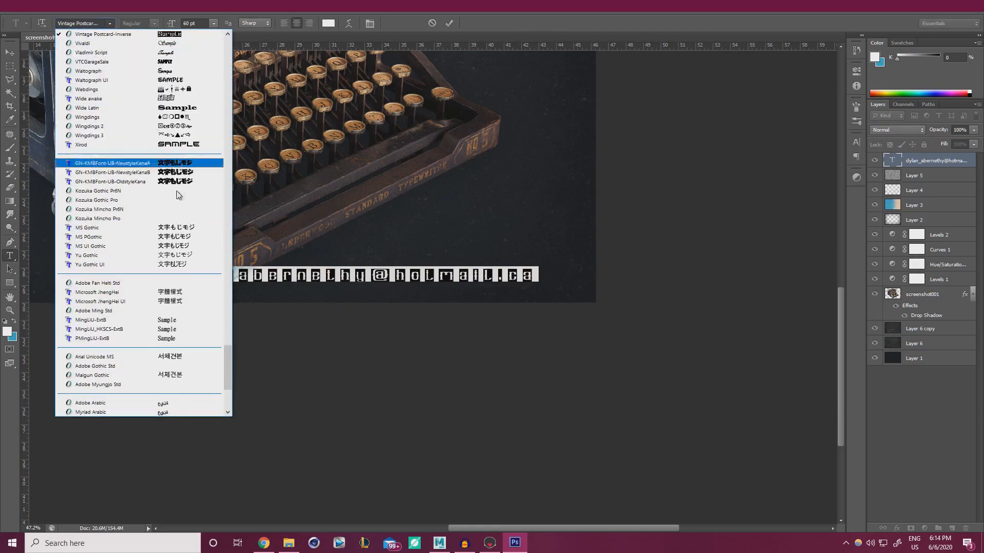
{"action": "left_click_drag", "start_coordinate": [228, 354], "coordinate": [233, 170]}
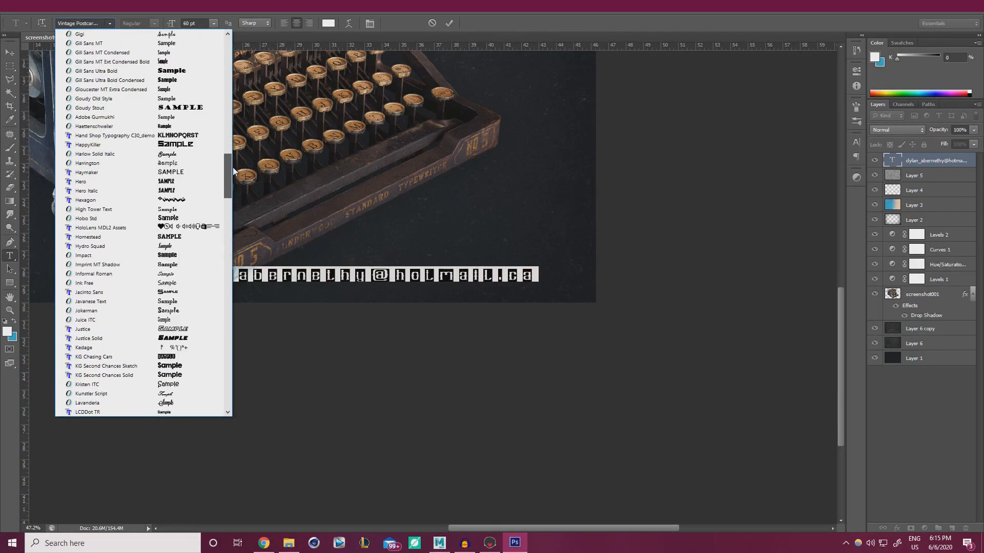
{"action": "left_click_drag", "start_coordinate": [233, 170], "coordinate": [233, 148]}
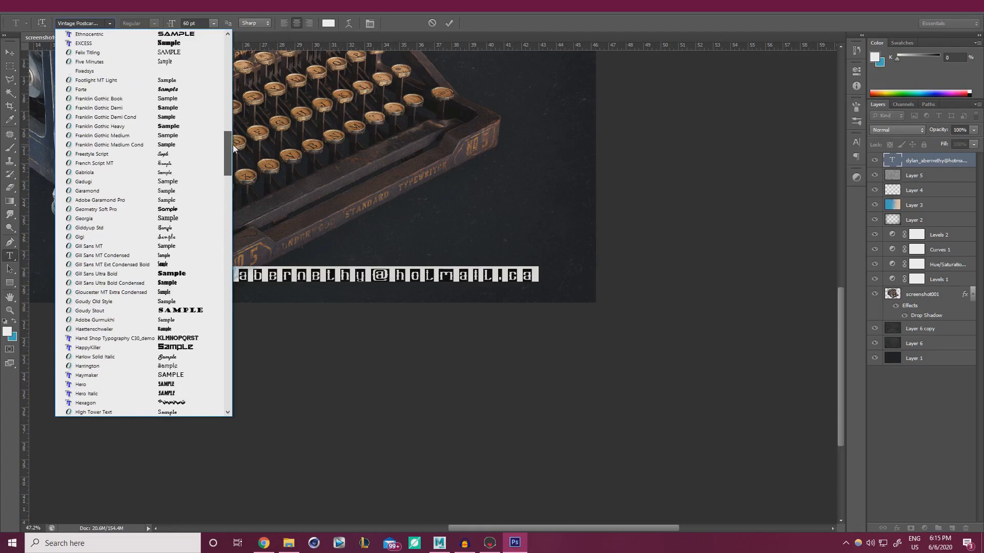
{"action": "left_click_drag", "start_coordinate": [233, 145], "coordinate": [227, 81]}
{"action": "left_click", "coordinate": [111, 24]}
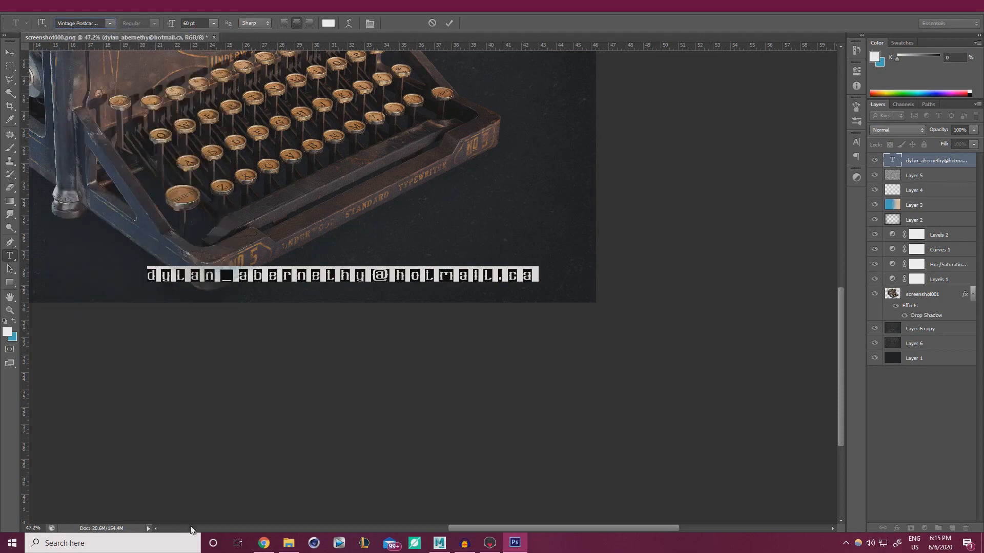
{"action": "left_click", "coordinate": [263, 543]}
Search dafont.com for 'typewriter' fonts in a new tab
{"action": "left_click", "coordinate": [502, 13]}
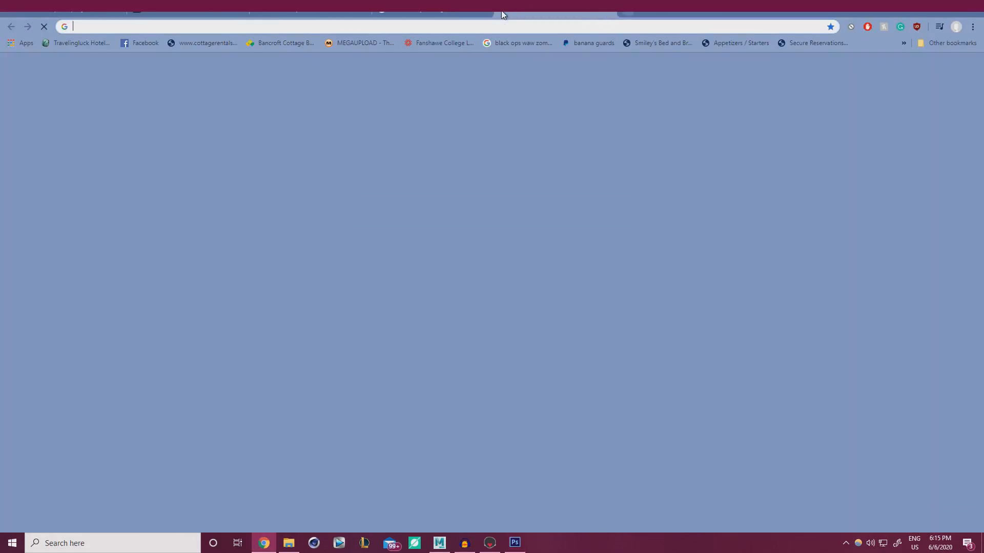
{"action": "type", "text": "dafont"}
{"action": "key", "text": "Return"}
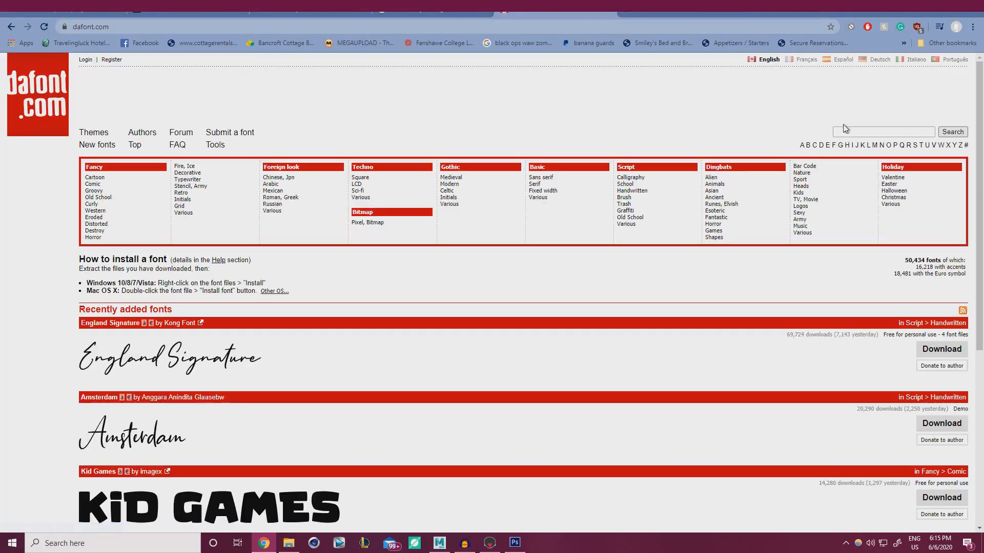
{"action": "left_click", "coordinate": [847, 132]}
{"action": "type", "text": "typew"}
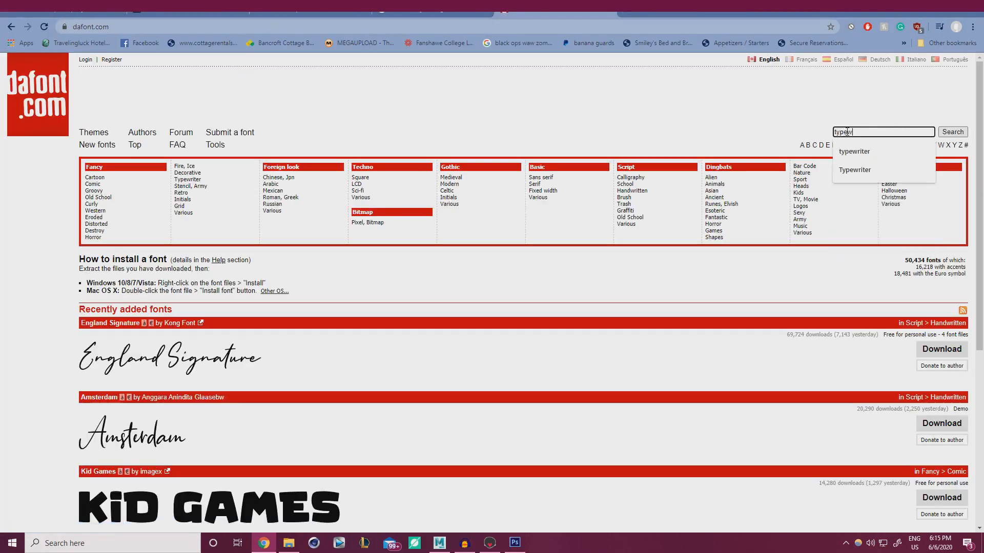
{"action": "type", "text": "riter"}
{"action": "key", "text": "Return"}
Download the JMH Typewriter font zip from the search results and open it
{"action": "scroll", "coordinate": [358, 317], "scroll_direction": "down", "scroll_amount": 3}
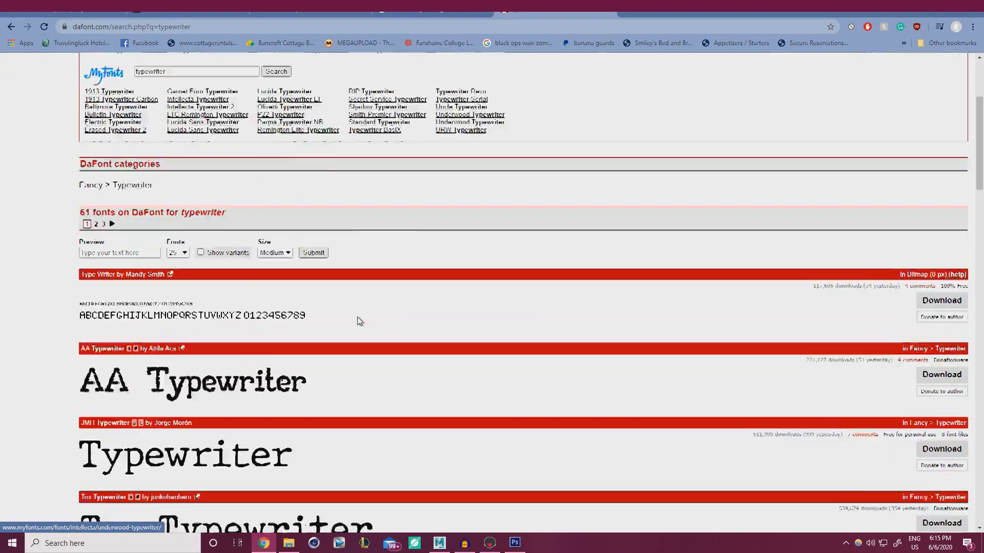
{"action": "scroll", "coordinate": [130, 310], "scroll_direction": "down", "scroll_amount": 7}
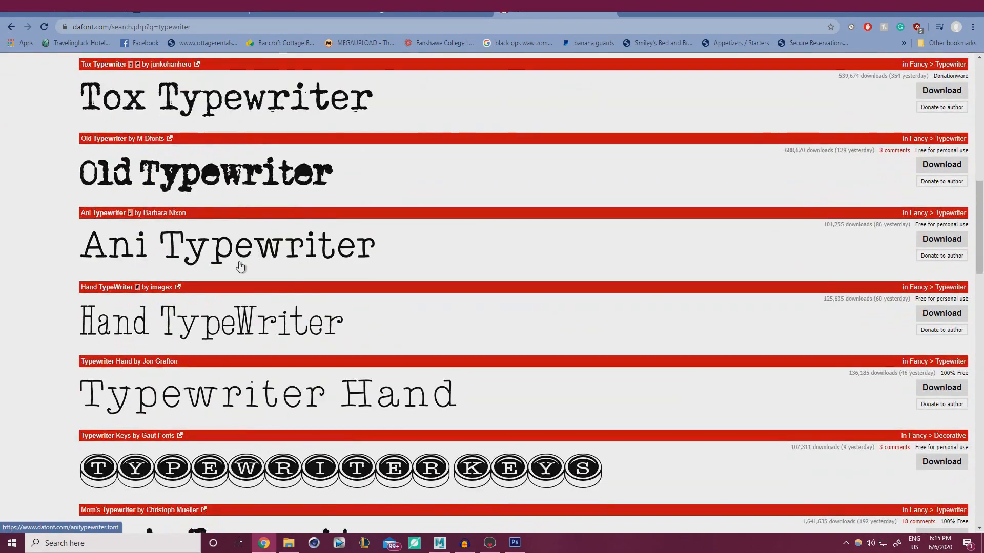
{"action": "scroll", "coordinate": [238, 264], "scroll_direction": "down", "scroll_amount": 6}
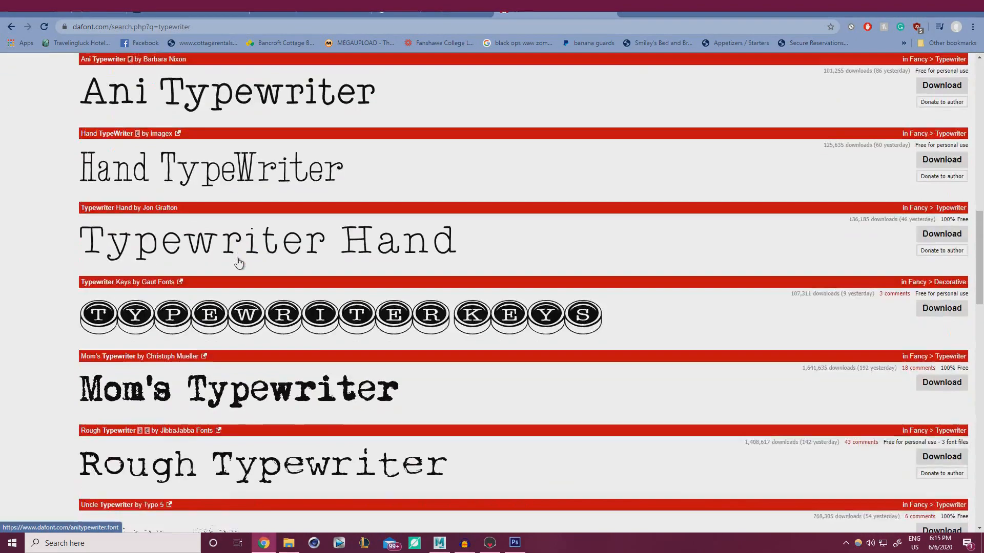
{"action": "scroll", "coordinate": [189, 284], "scroll_direction": "down", "scroll_amount": 1}
{"action": "scroll", "coordinate": [190, 285], "scroll_direction": "down", "scroll_amount": 1}
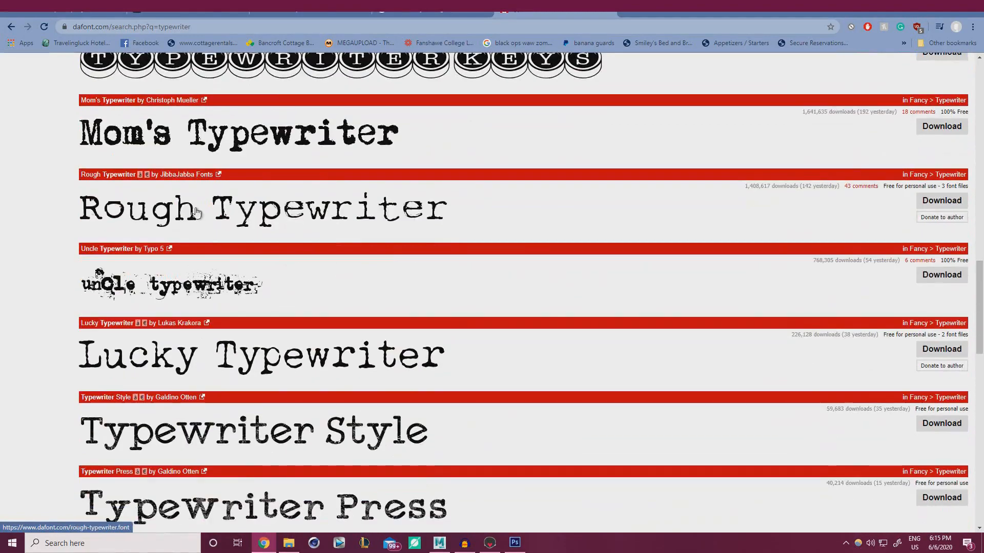
{"action": "scroll", "coordinate": [115, 218], "scroll_direction": "down", "scroll_amount": 2}
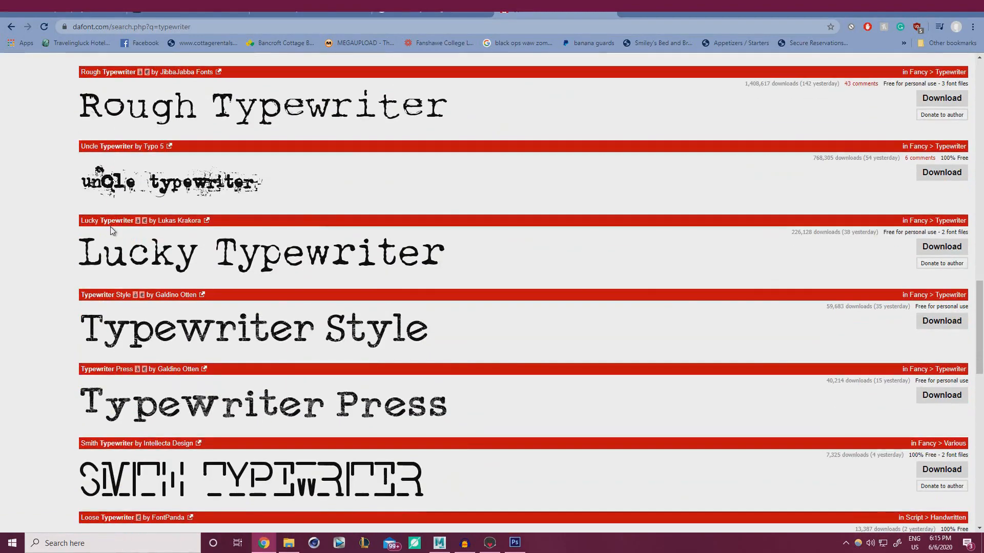
{"action": "scroll", "coordinate": [153, 271], "scroll_direction": "up", "scroll_amount": 12}
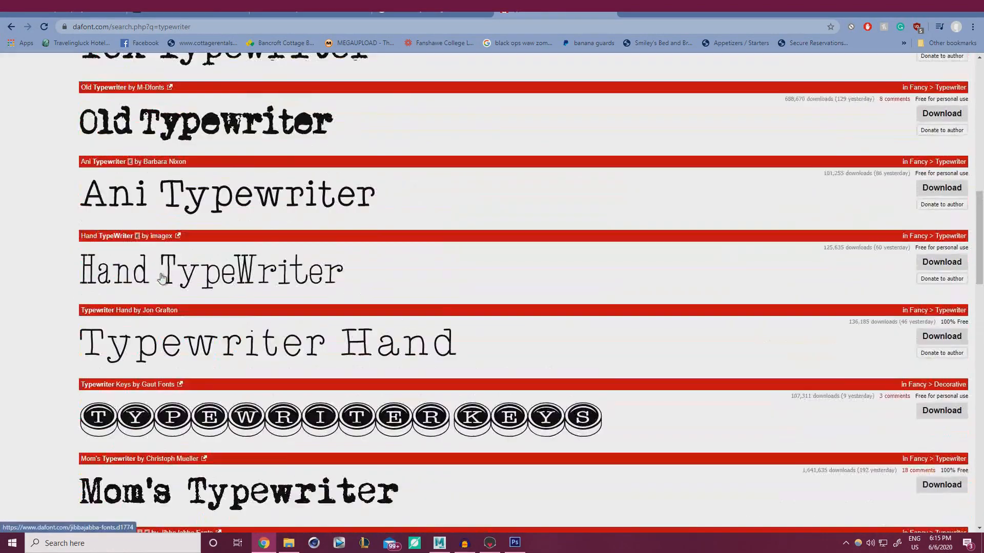
{"action": "scroll", "coordinate": [161, 277], "scroll_direction": "up", "scroll_amount": 2}
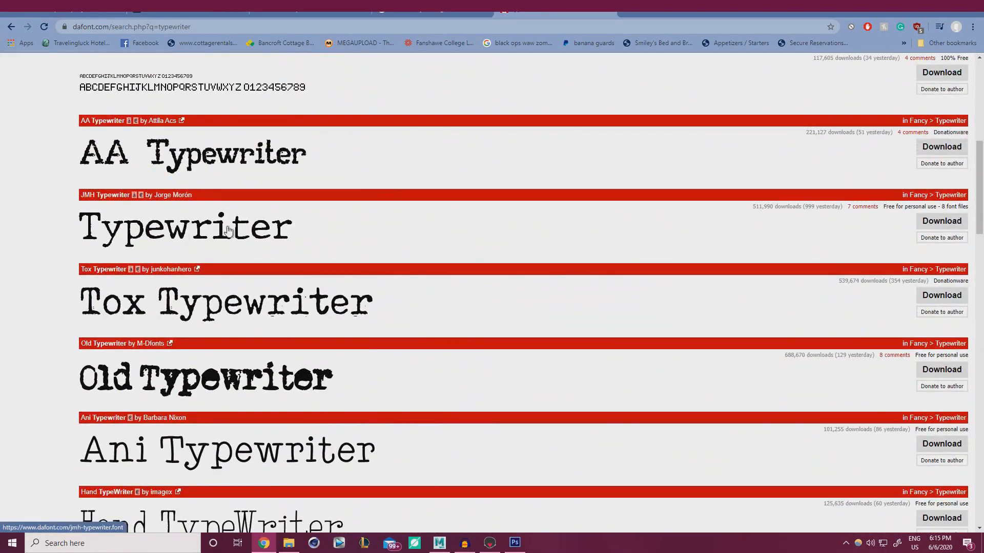
{"action": "left_click", "coordinate": [941, 221]}
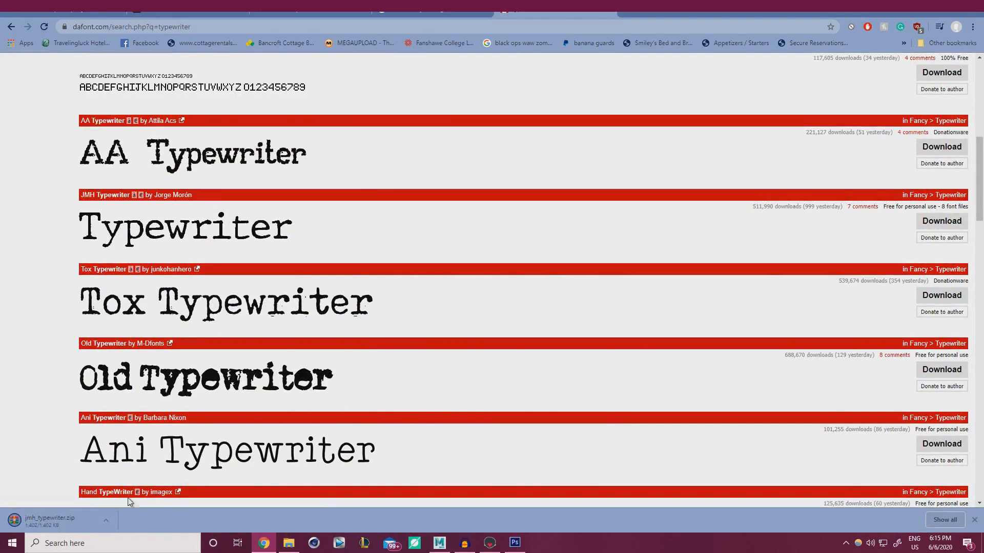
{"action": "left_click", "coordinate": [53, 522]}
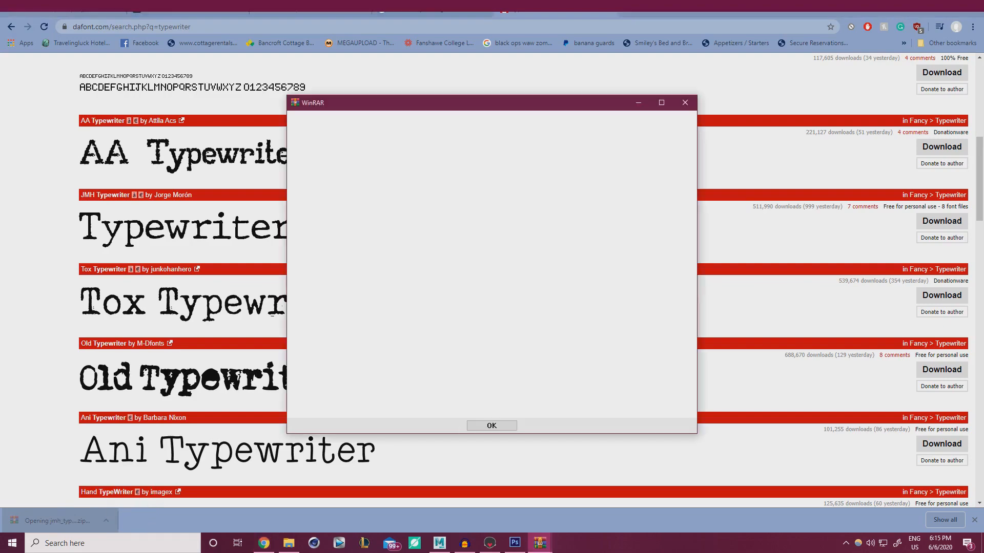
Install the regular JMH Typewriter.otf font from the WinRAR archive and move the archive aside
{"action": "left_click", "coordinate": [685, 102]}
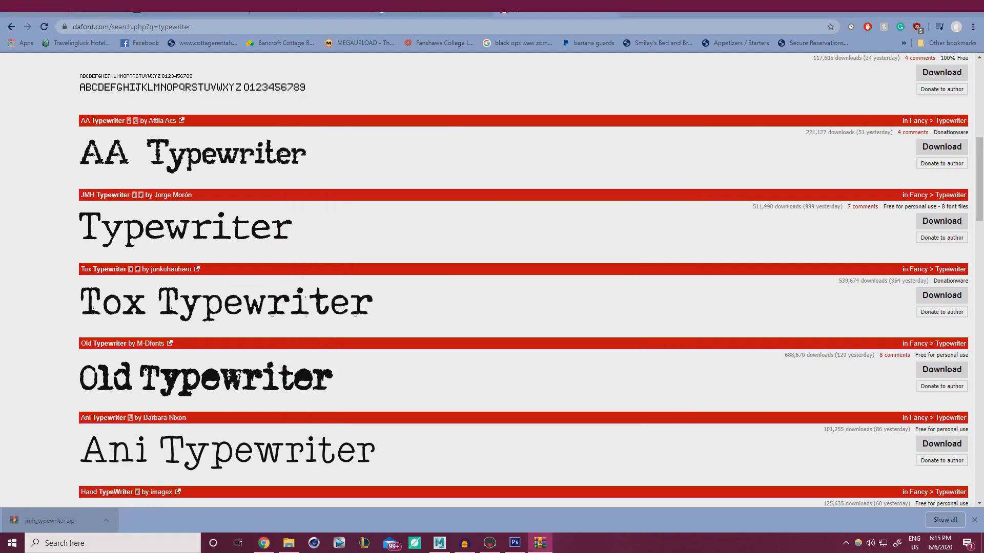
{"action": "left_click_drag", "start_coordinate": [983, 87], "coordinate": [378, 81]}
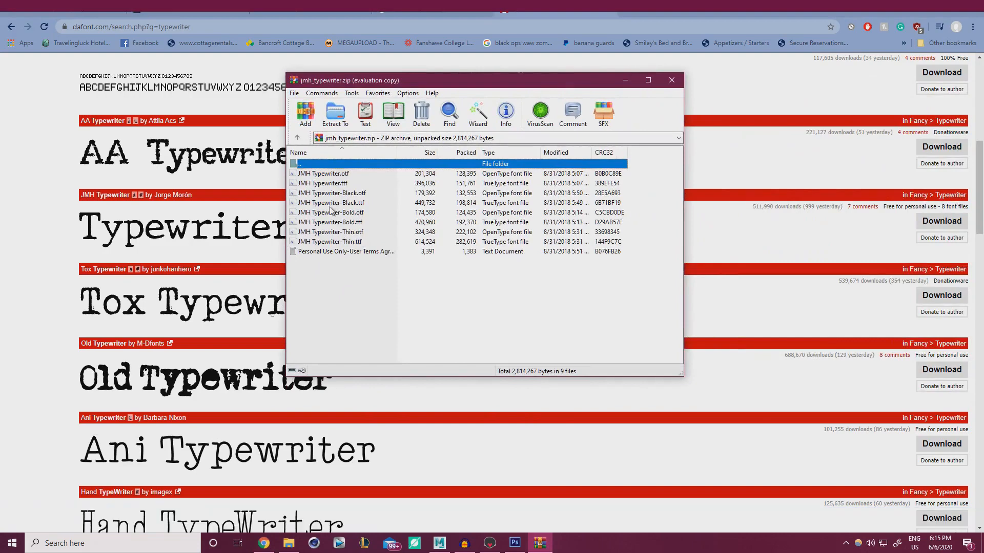
{"action": "double_click", "coordinate": [328, 173]}
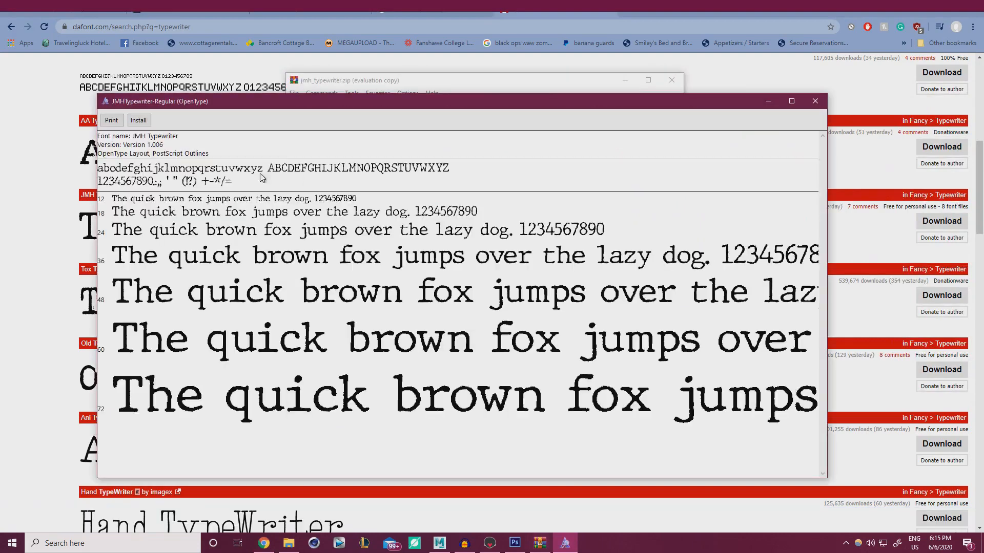
{"action": "left_click", "coordinate": [137, 122]}
{"action": "left_click", "coordinate": [816, 101]}
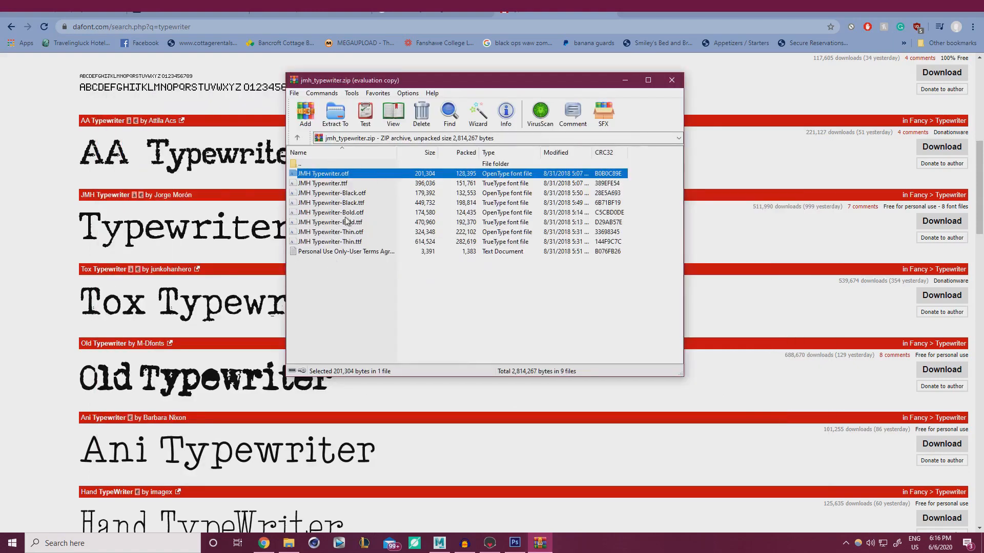
{"action": "left_click_drag", "start_coordinate": [442, 80], "coordinate": [983, 174]}
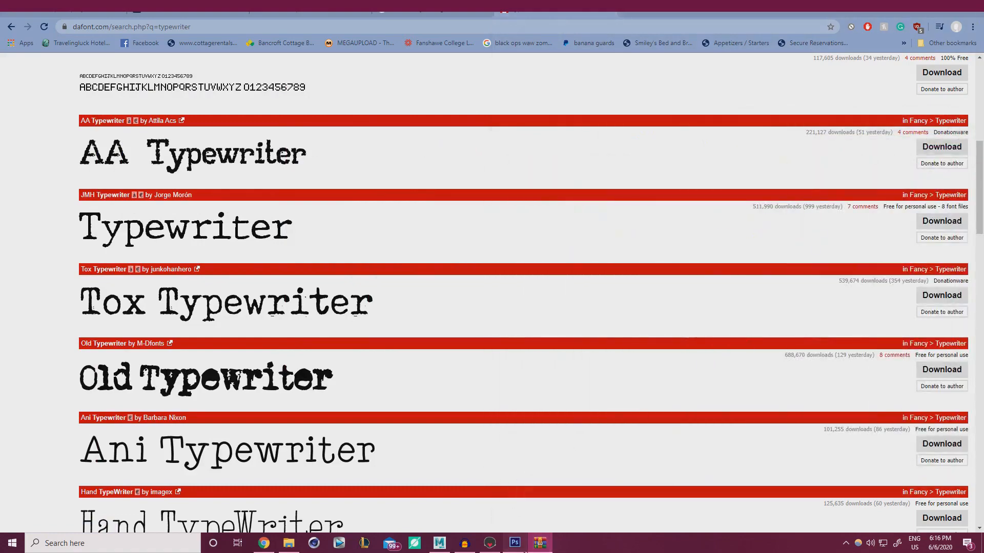
{"action": "left_click", "coordinate": [514, 543]}
Apply the JMH Typewriter font to the e-mail text and shrink it to about 46%
{"action": "left_click", "coordinate": [108, 24]}
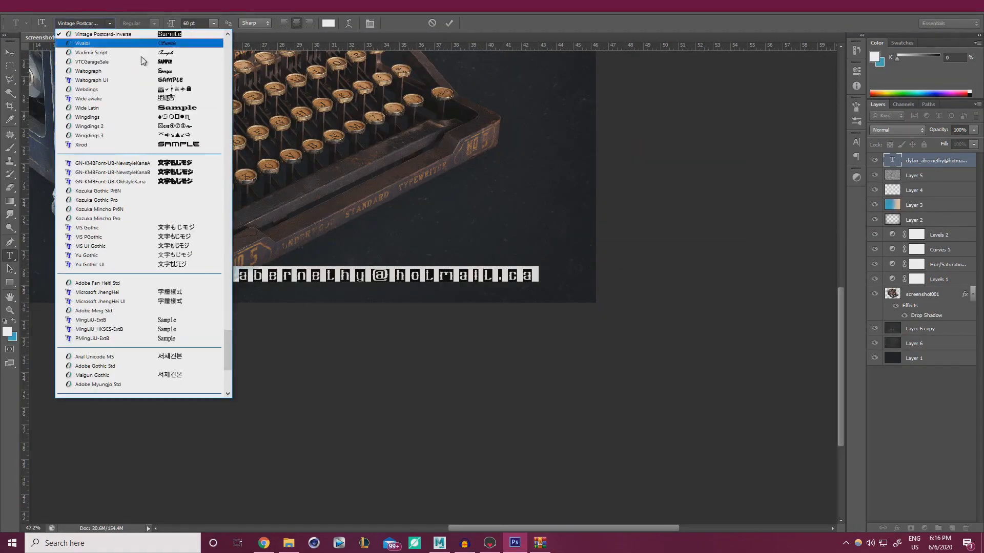
{"action": "left_click_drag", "start_coordinate": [224, 312], "coordinate": [217, 147]}
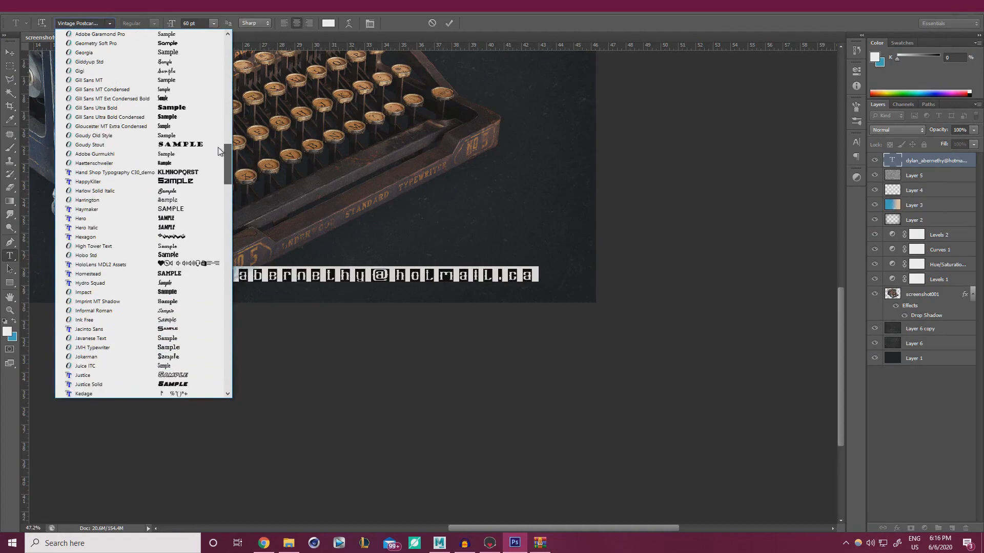
{"action": "left_click", "coordinate": [123, 348]}
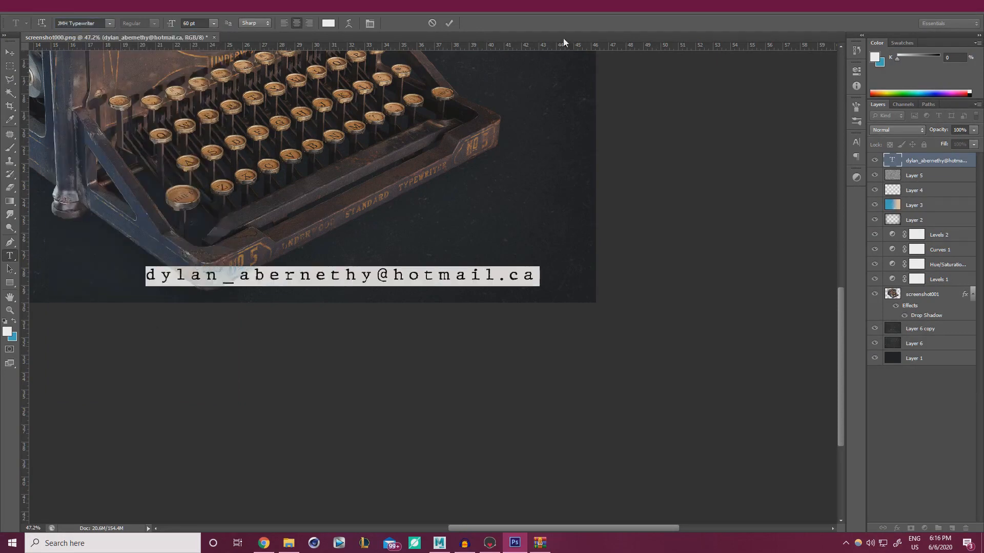
{"action": "left_click", "coordinate": [450, 23]}
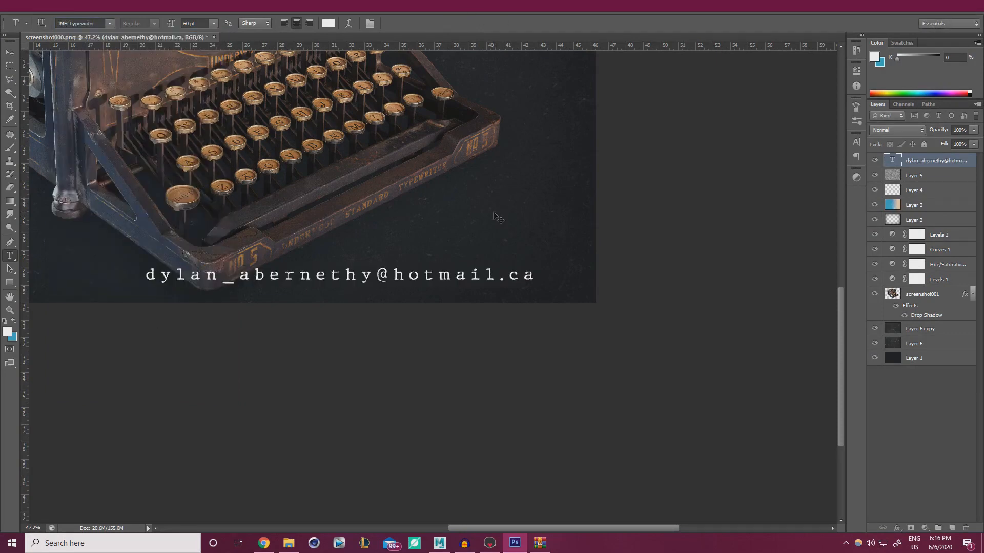
{"action": "key", "text": "ctrl+t"}
{"action": "left_click_drag", "start_coordinate": [146, 267], "coordinate": [356, 277], "text": "shift"}
{"action": "scroll", "coordinate": [509, 289], "scroll_direction": "up", "scroll_amount": 6, "text": "alt"}
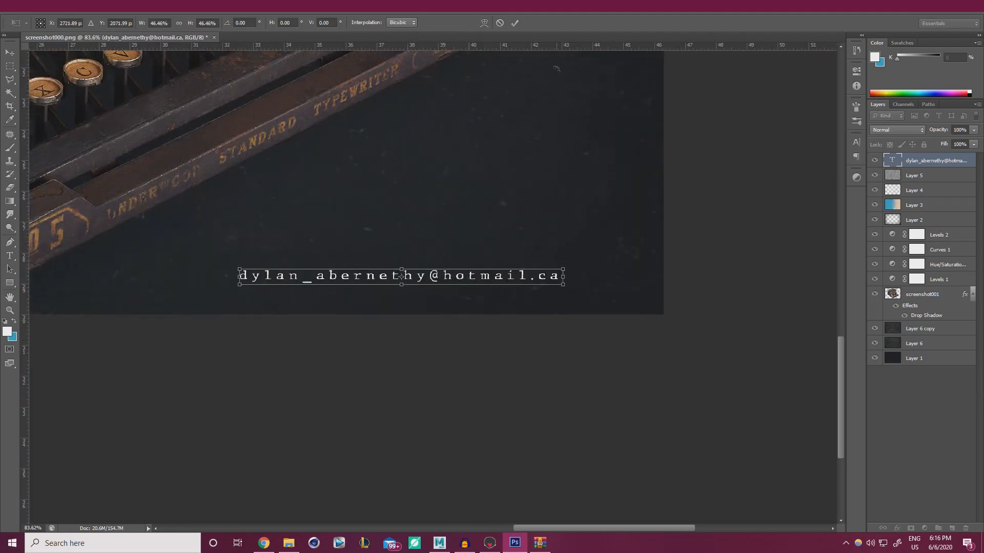
{"action": "left_click", "coordinate": [518, 22]}
Tighten the e-mail text's tracking to 140 and shift it slightly right and down
{"action": "left_click_drag", "start_coordinate": [239, 277], "coordinate": [616, 260]}
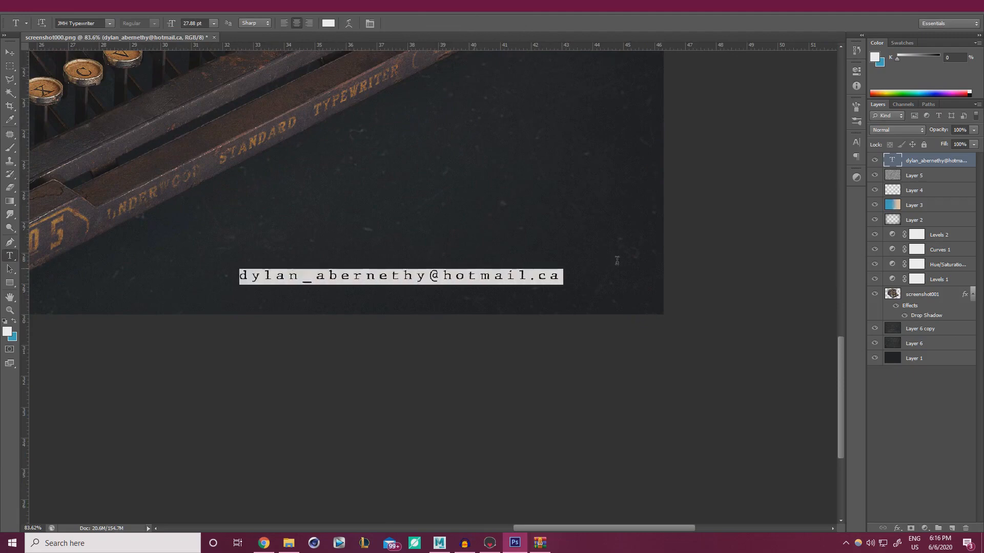
{"action": "left_click", "coordinate": [856, 142]}
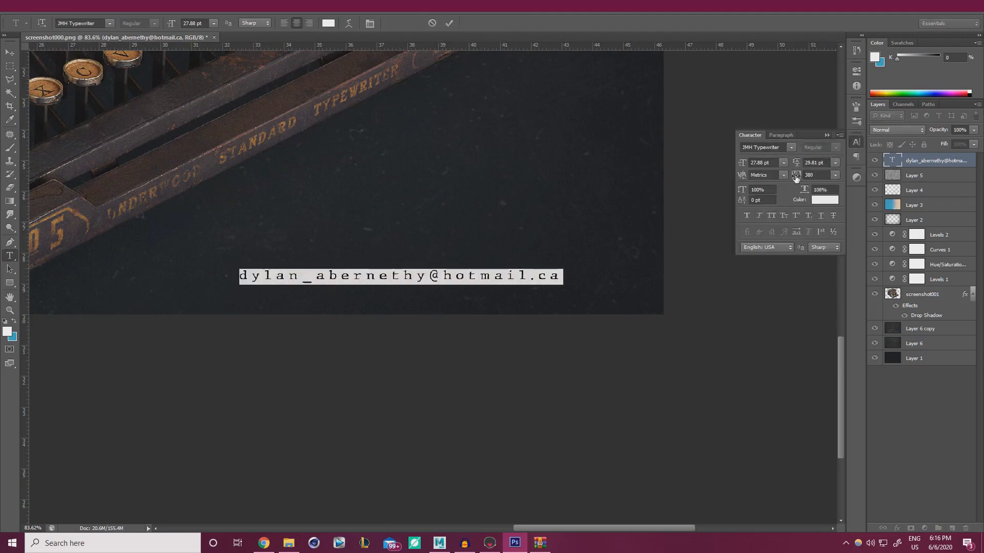
{"action": "left_click_drag", "start_coordinate": [797, 176], "coordinate": [790, 178]}
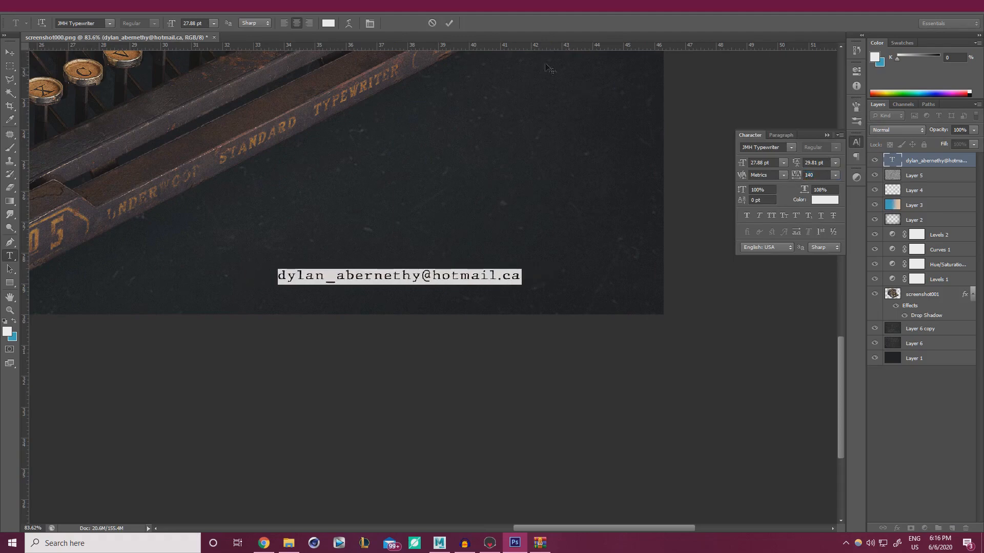
{"action": "left_click", "coordinate": [450, 22]}
{"action": "scroll", "coordinate": [552, 243], "scroll_direction": "up", "scroll_amount": 2, "text": "alt"}
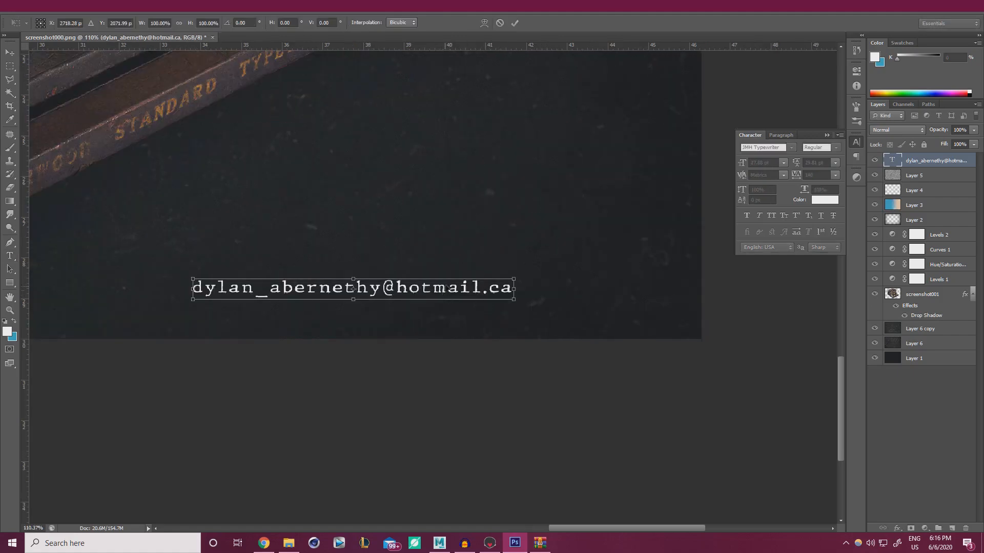
{"action": "left_click_drag", "start_coordinate": [507, 289], "coordinate": [697, 333], "text": "ctrl"}
{"action": "scroll", "coordinate": [692, 323], "scroll_direction": "up", "scroll_amount": 3, "text": "alt"}
{"action": "scroll", "coordinate": [692, 322], "scroll_direction": "up", "scroll_amount": 3, "text": "alt"}
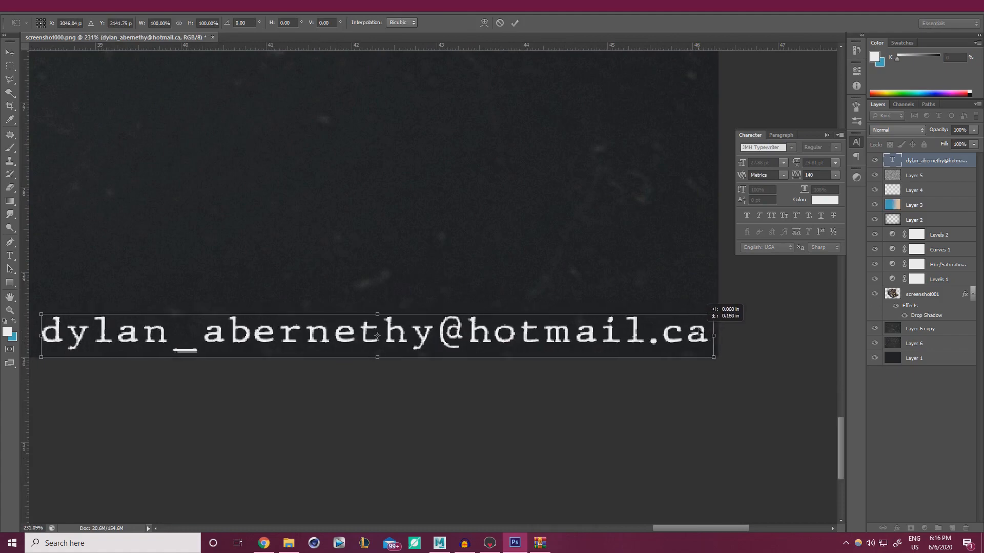
{"action": "left_click", "coordinate": [514, 23]}
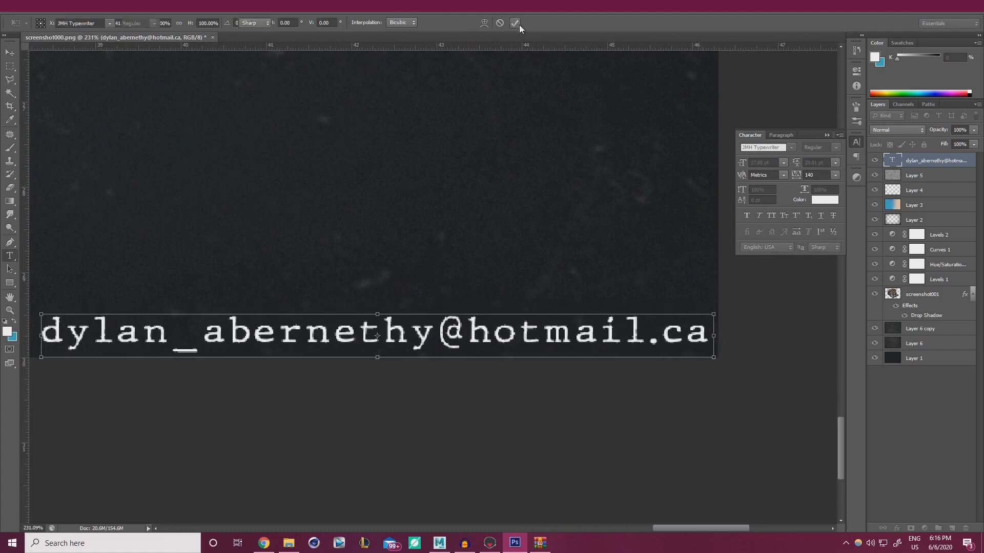
Lower the e-mail text layer to 13% opacity and collapse the Character panel
{"action": "scroll", "coordinate": [443, 189], "scroll_direction": "down", "scroll_amount": 4, "text": "alt"}
{"action": "scroll", "coordinate": [444, 189], "scroll_direction": "down", "scroll_amount": 6, "text": "alt"}
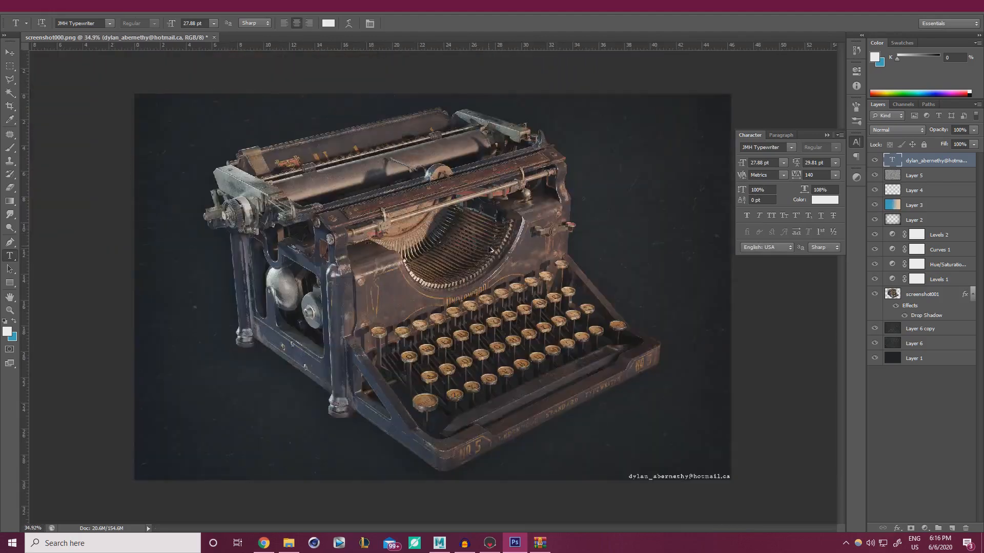
{"action": "scroll", "coordinate": [622, 396], "scroll_direction": "up", "scroll_amount": 2, "text": "alt"}
{"action": "scroll", "coordinate": [727, 425], "scroll_direction": "up", "scroll_amount": 2, "text": "alt"}
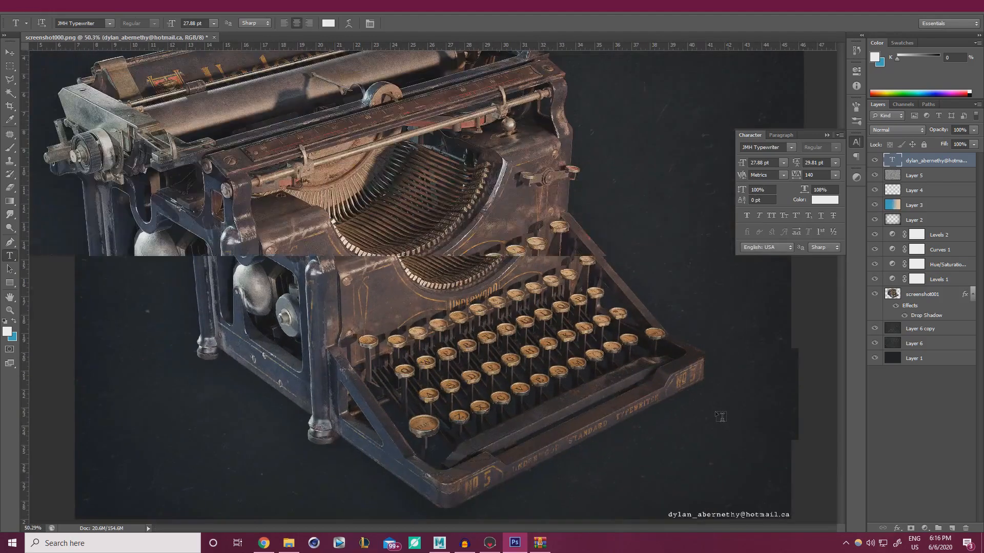
{"action": "scroll", "coordinate": [661, 413], "scroll_direction": "up", "scroll_amount": 8, "text": "alt"}
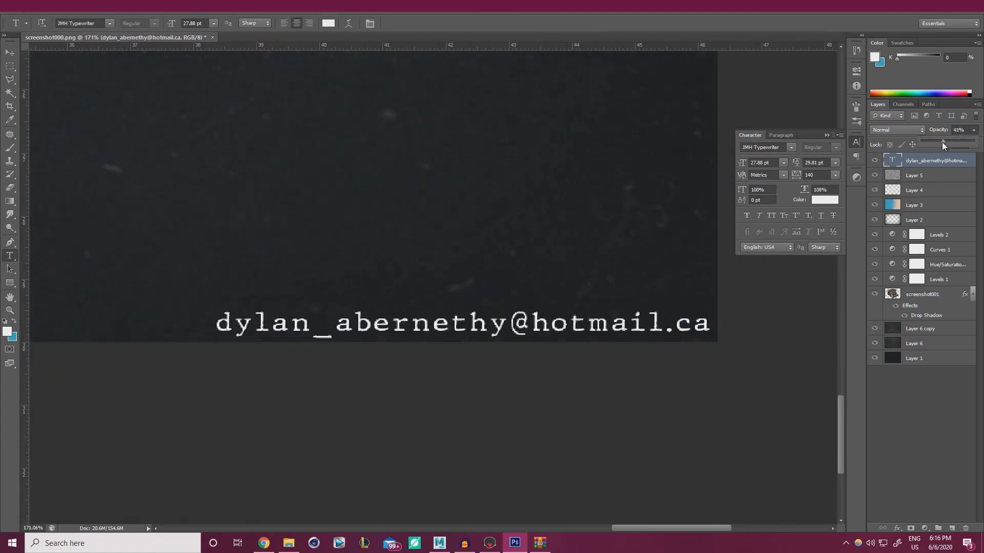
{"action": "left_click_drag", "start_coordinate": [942, 142], "coordinate": [927, 145]}
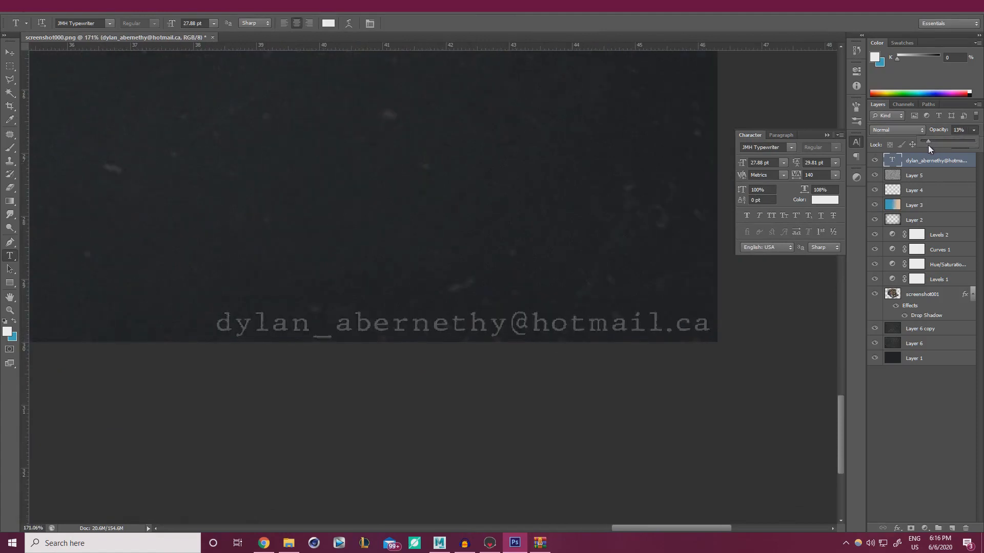
{"action": "scroll", "coordinate": [511, 255], "scroll_direction": "down", "scroll_amount": 10, "text": "alt"}
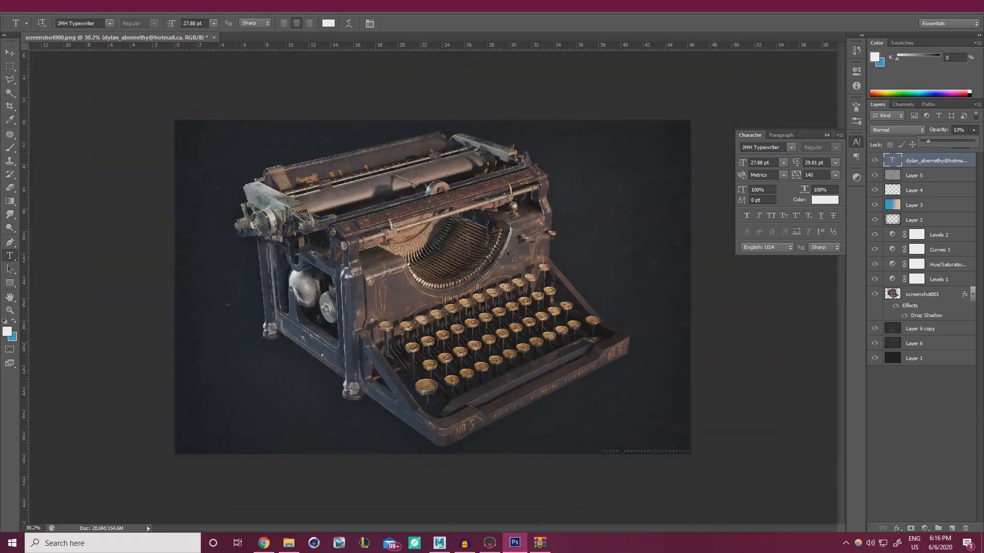
{"action": "scroll", "coordinate": [575, 293], "scroll_direction": "up", "scroll_amount": 1, "text": "alt"}
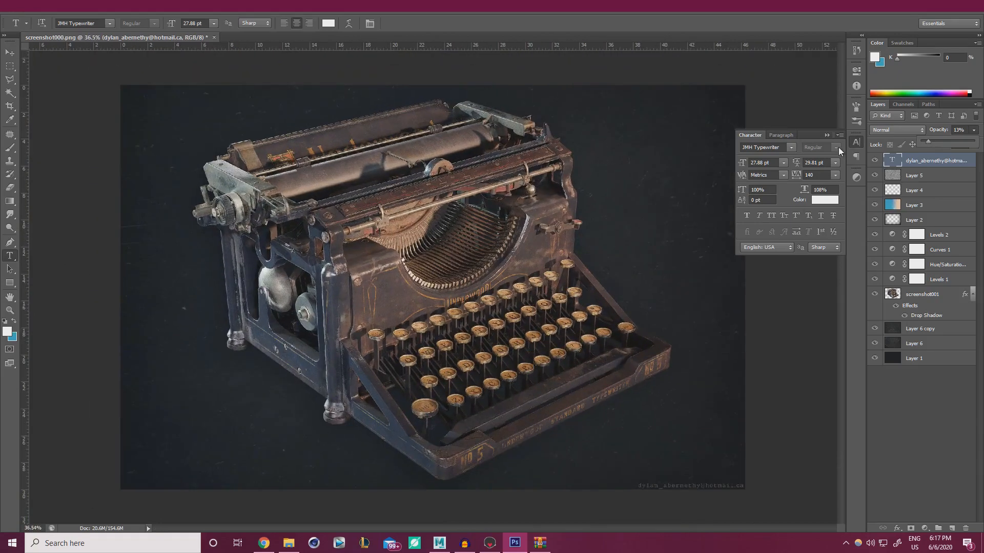
{"action": "left_click", "coordinate": [826, 135]}
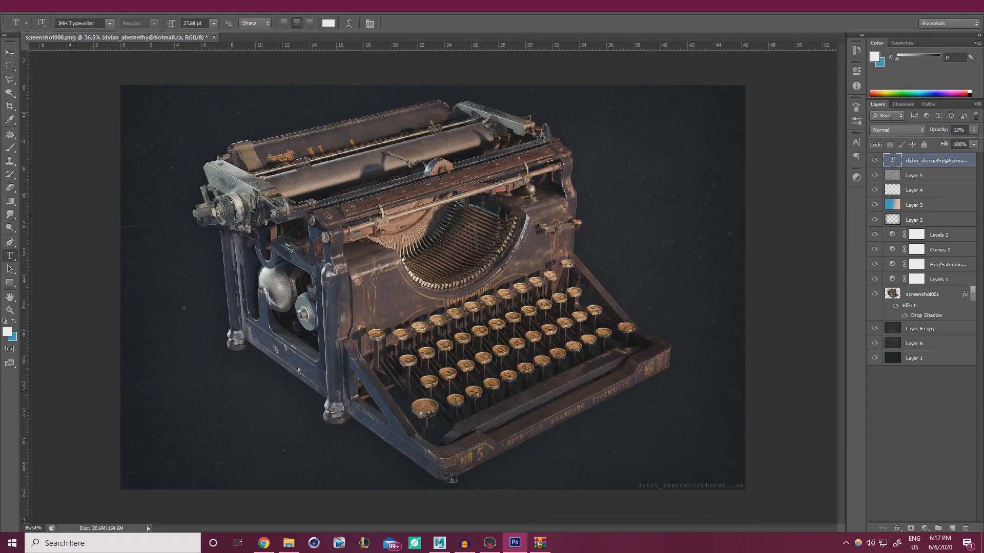
{"action": "mouse_move", "coordinate": [497, 545]}
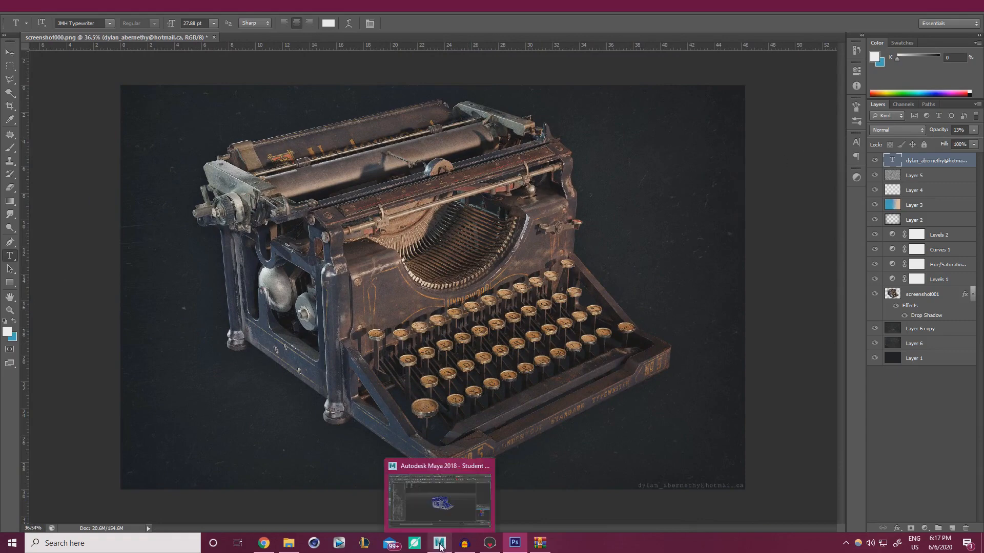
{"action": "left_click", "coordinate": [491, 543]}
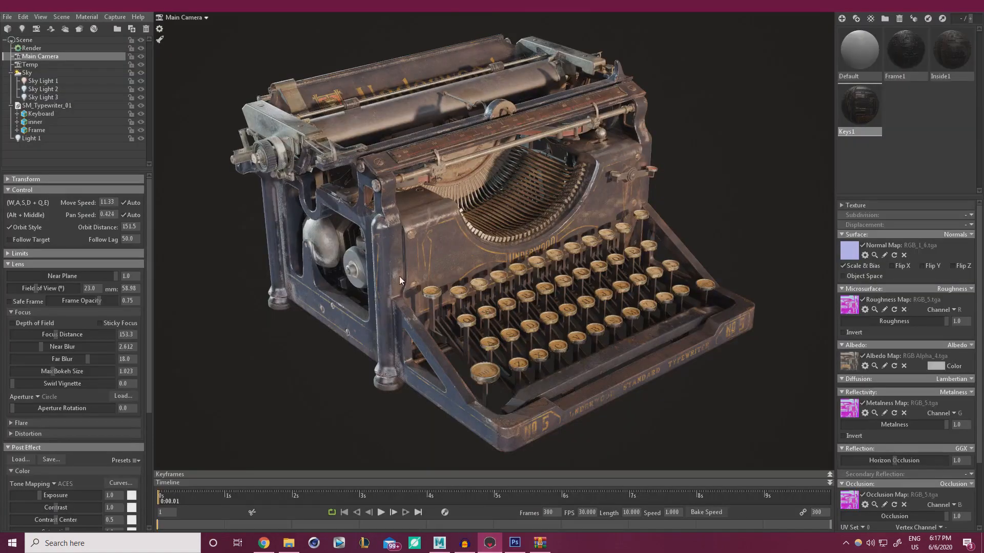
Enable Wireframe in the Render settings to overlay it on the typewriter model
{"action": "left_click", "coordinate": [31, 48]}
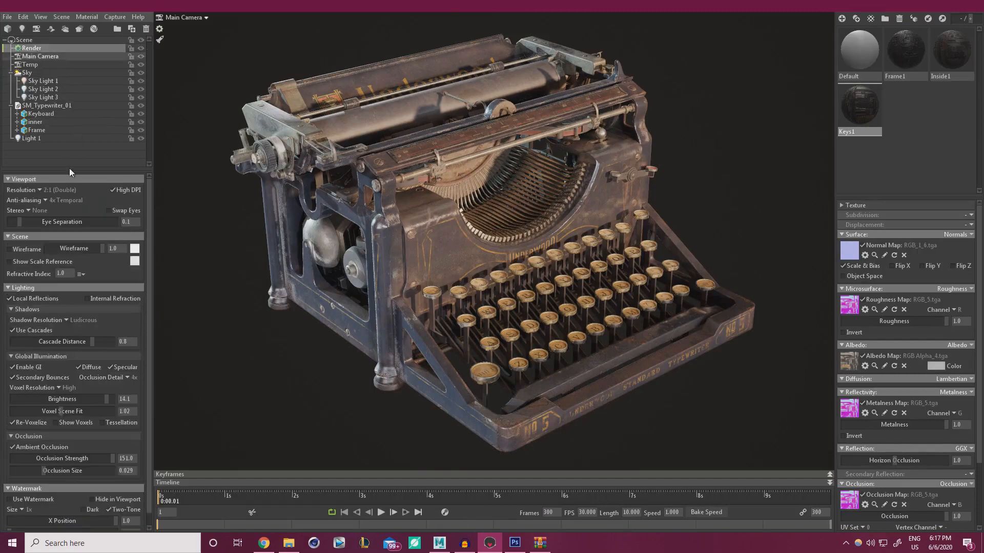
{"action": "left_click", "coordinate": [10, 250]}
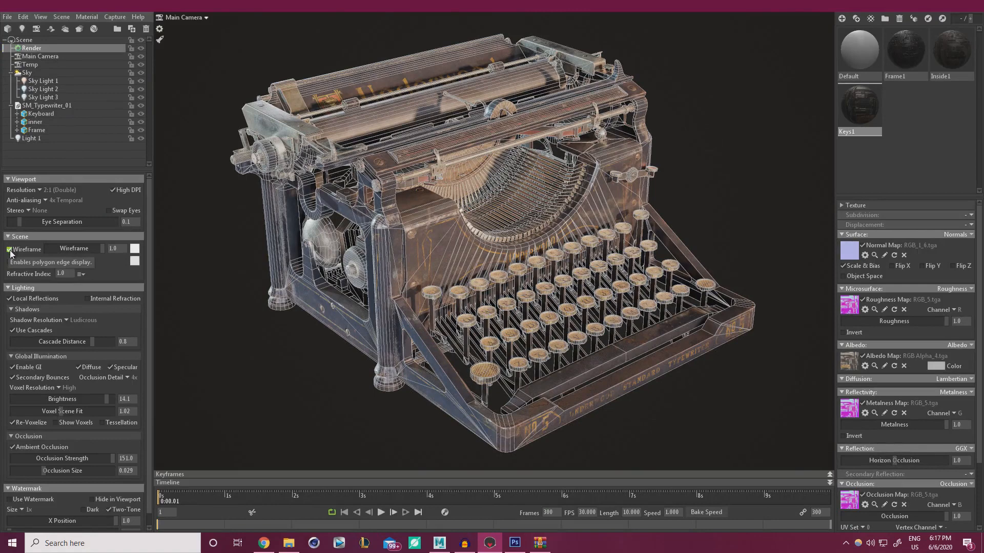
{"action": "left_click", "coordinate": [440, 543]}
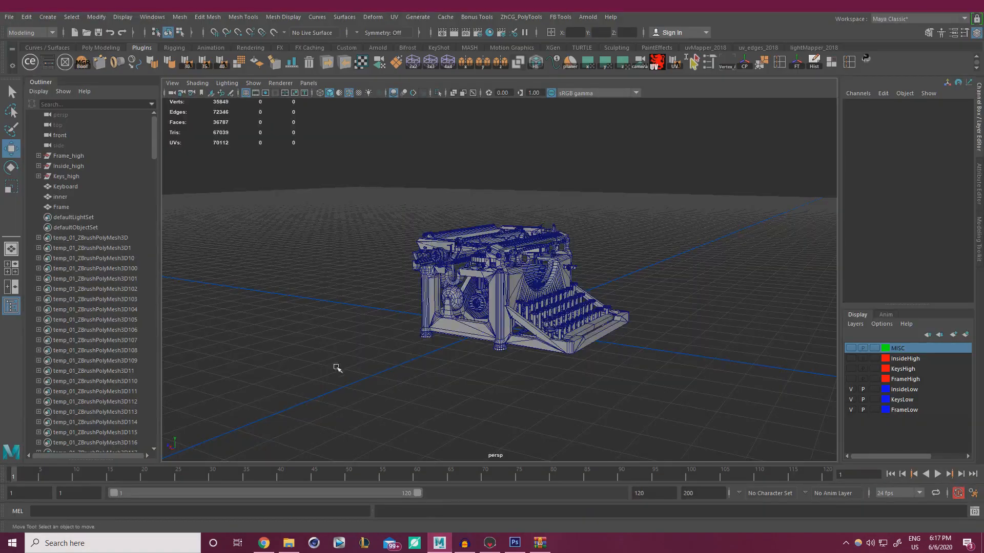
Marquee-select the Keyboard, inner and Frame meshes to read the 67039-triangle count, then return to Photoshop
{"action": "left_click_drag", "start_coordinate": [337, 367], "coordinate": [656, 196]}
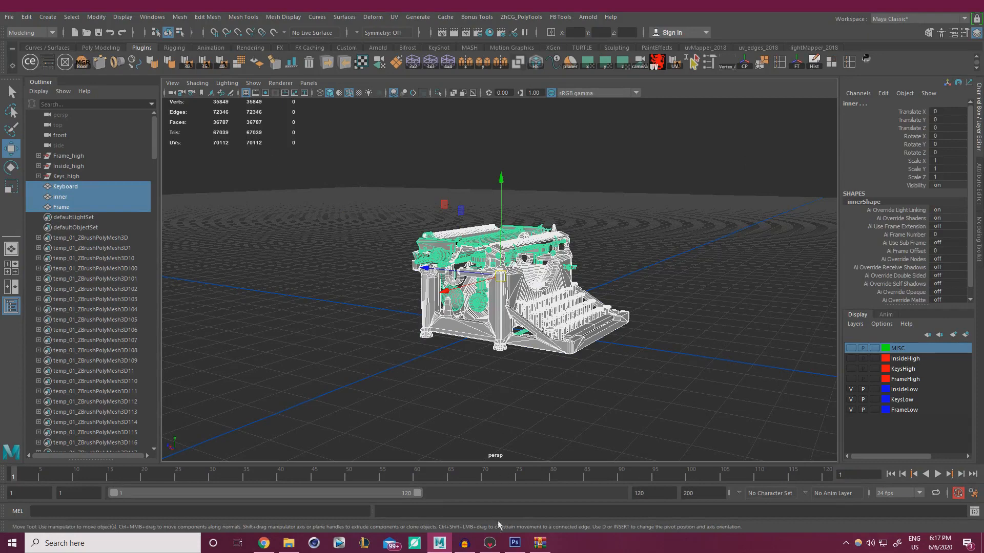
{"action": "left_click", "coordinate": [515, 543]}
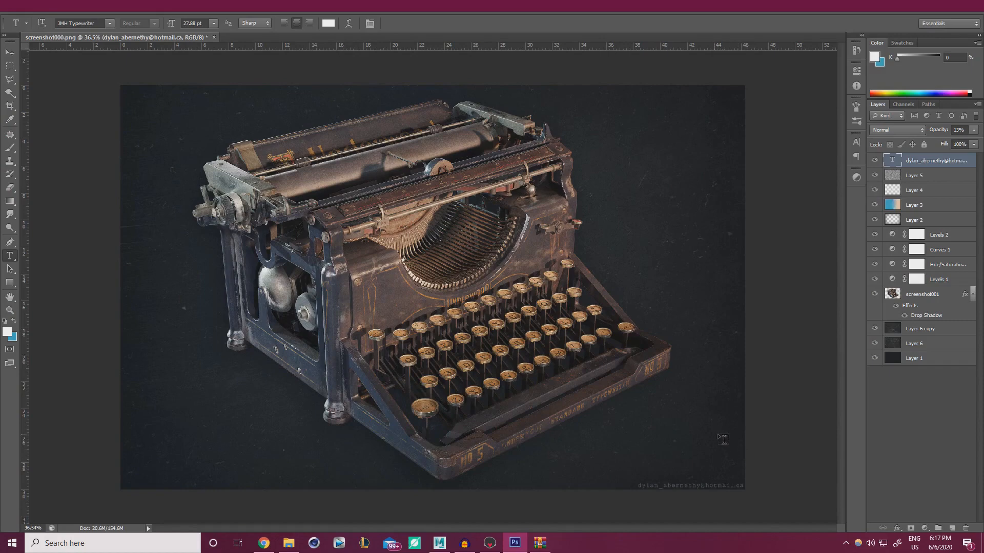
Lower the Layer 6 background texture's opacity to 23%, then bring Chrome to the front
{"action": "left_click", "coordinate": [939, 344]}
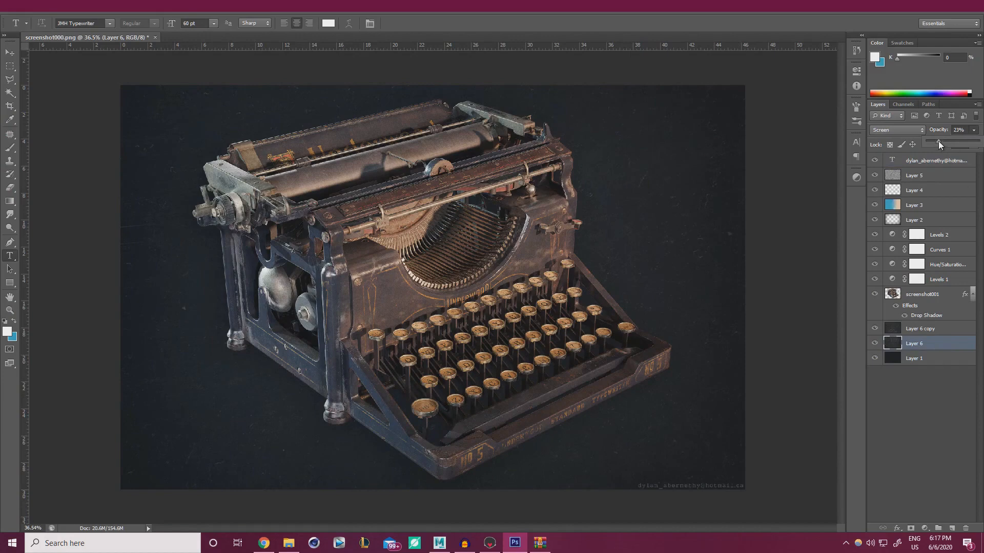
{"action": "left_click", "coordinate": [624, 111]}
{"action": "left_click", "coordinate": [265, 539]}
Open the Military Radio Action Diorama artwork from the ArtStation portfolio
{"action": "left_click", "coordinate": [213, 13]}
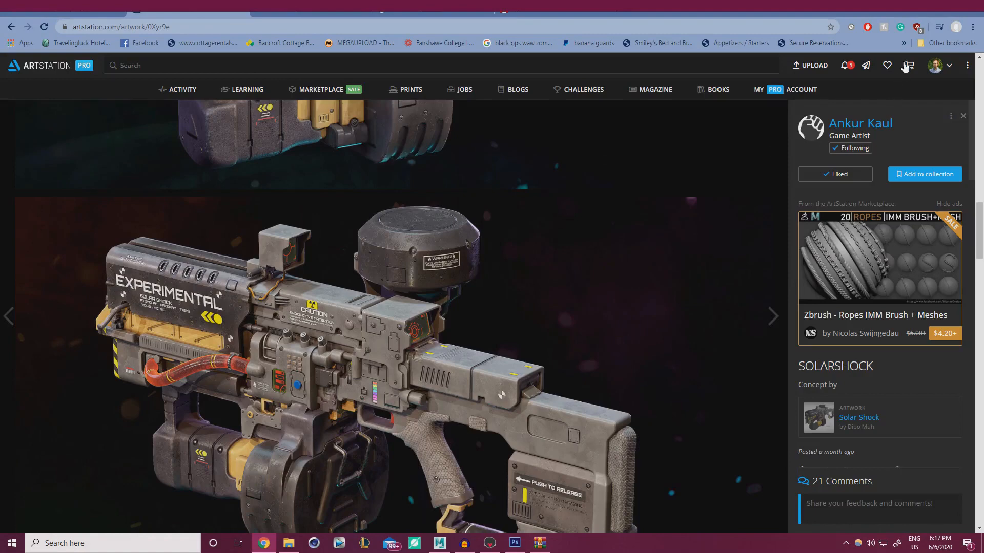
{"action": "mouse_move", "coordinate": [935, 66]}
{"action": "left_click", "coordinate": [896, 98]}
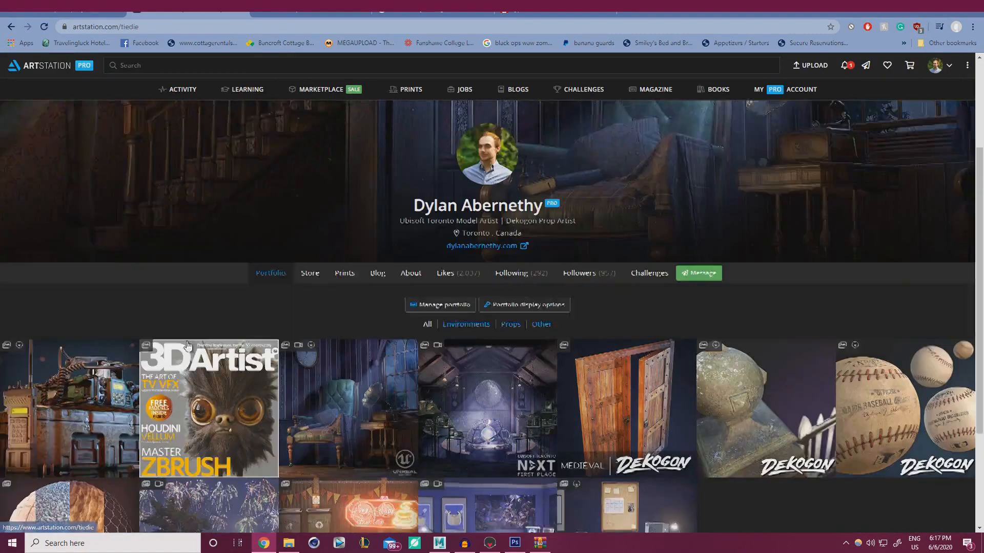
{"action": "left_click", "coordinate": [97, 354]}
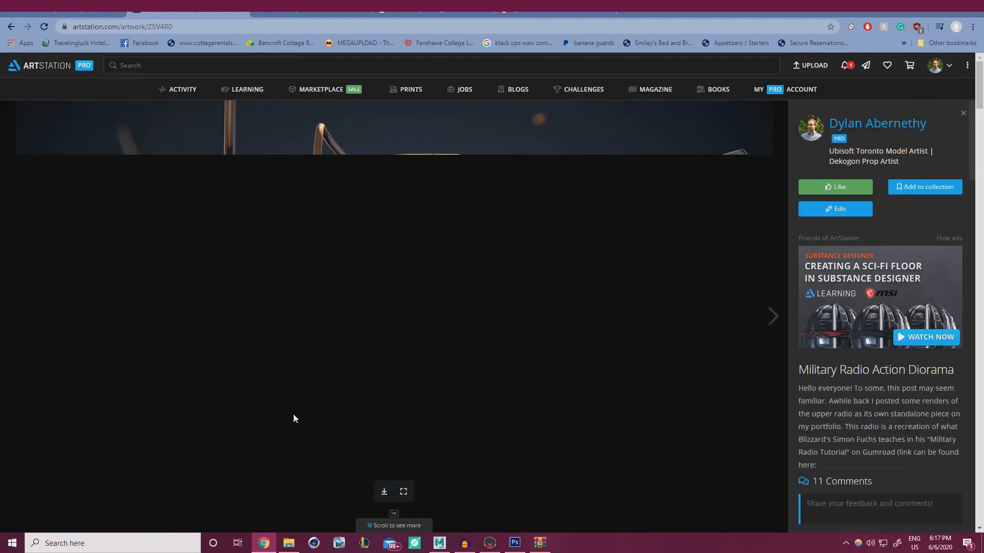
Scroll past the wireframe renders and UV maps down to the 3D View Port viewer
{"action": "scroll", "coordinate": [321, 397], "scroll_direction": "down", "scroll_amount": 10}
{"action": "scroll", "coordinate": [88, 356], "scroll_direction": "up", "scroll_amount": 4}
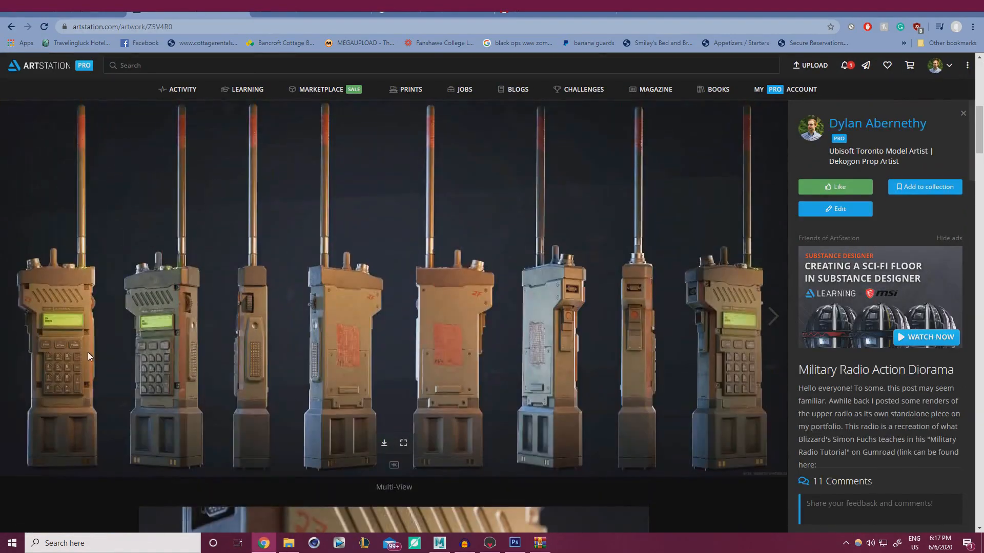
{"action": "scroll", "coordinate": [617, 377], "scroll_direction": "down", "scroll_amount": 9}
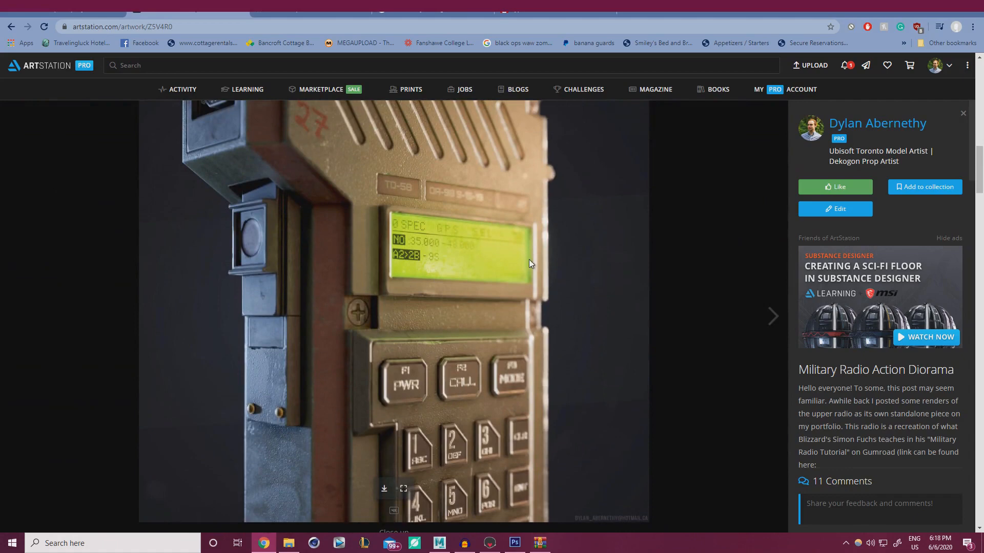
{"action": "scroll", "coordinate": [469, 305], "scroll_direction": "down", "scroll_amount": 12}
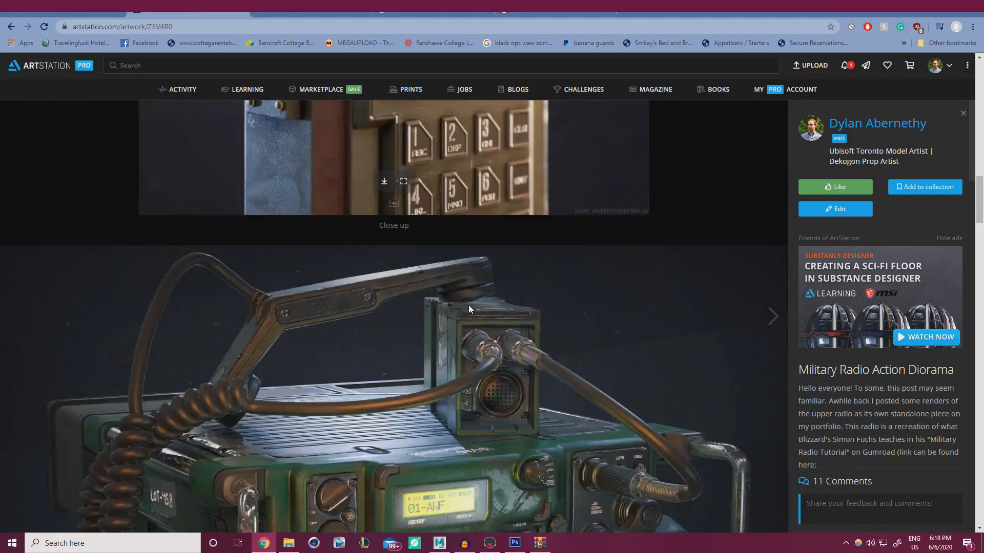
{"action": "scroll", "coordinate": [462, 312], "scroll_direction": "down", "scroll_amount": 15}
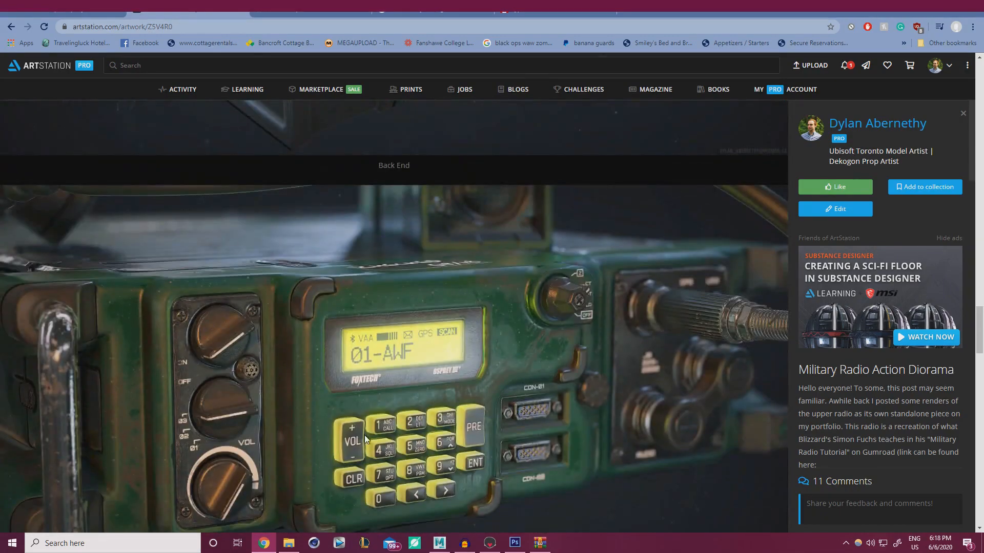
{"action": "scroll", "coordinate": [366, 437], "scroll_direction": "down", "scroll_amount": 3}
{"action": "scroll", "coordinate": [395, 297], "scroll_direction": "up", "scroll_amount": 1}
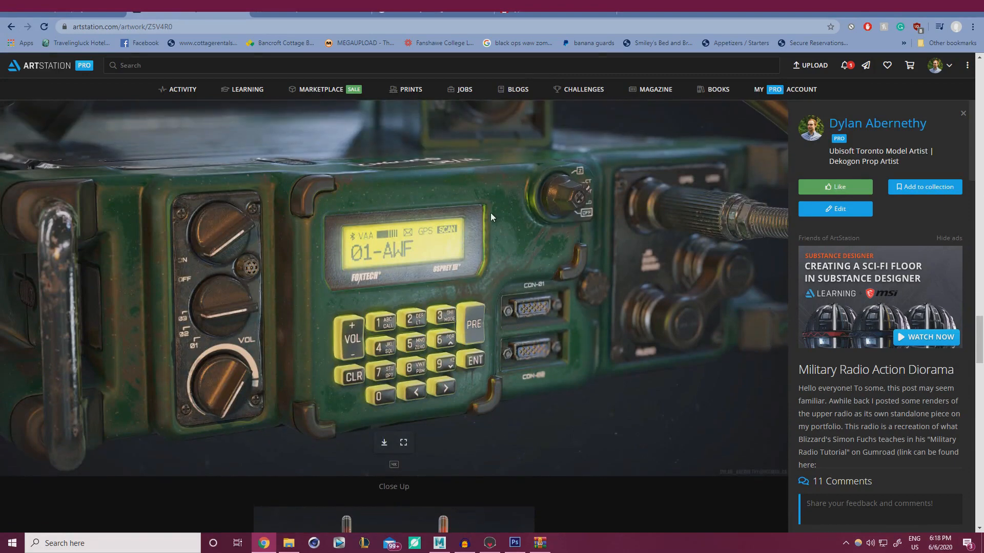
{"action": "scroll", "coordinate": [491, 213], "scroll_direction": "down", "scroll_amount": 8}
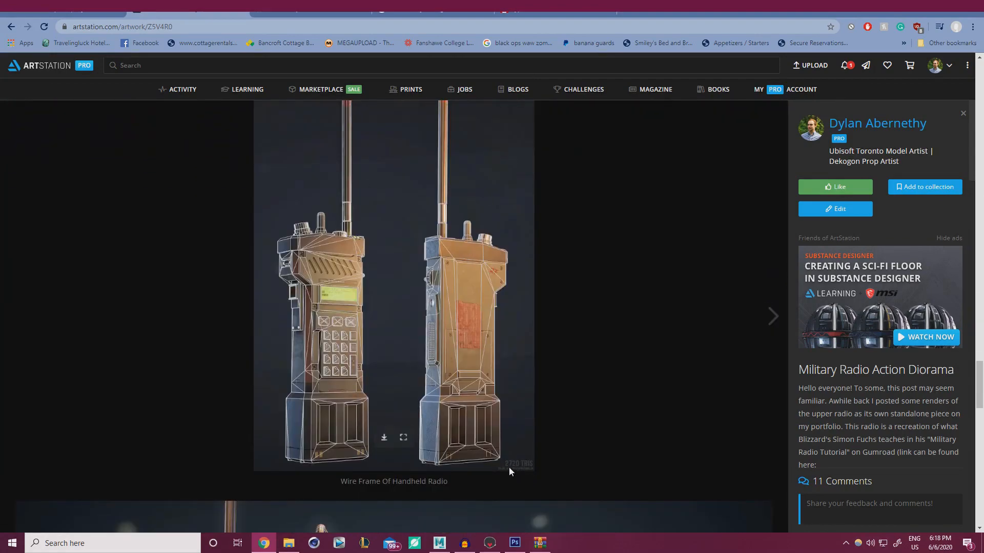
{"action": "scroll", "coordinate": [517, 314], "scroll_direction": "down", "scroll_amount": 2}
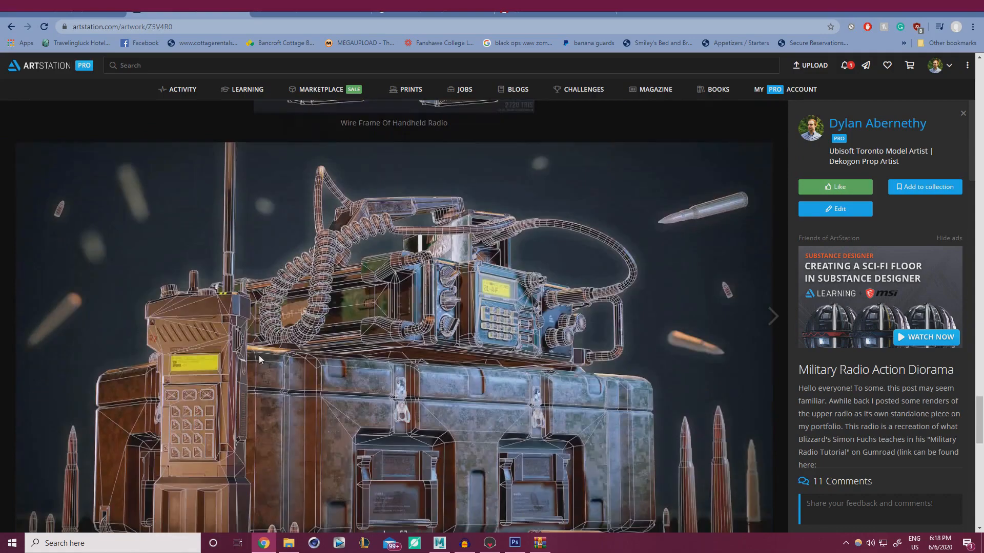
{"action": "scroll", "coordinate": [471, 344], "scroll_direction": "down", "scroll_amount": 5}
{"action": "scroll", "coordinate": [450, 343], "scroll_direction": "down", "scroll_amount": 4}
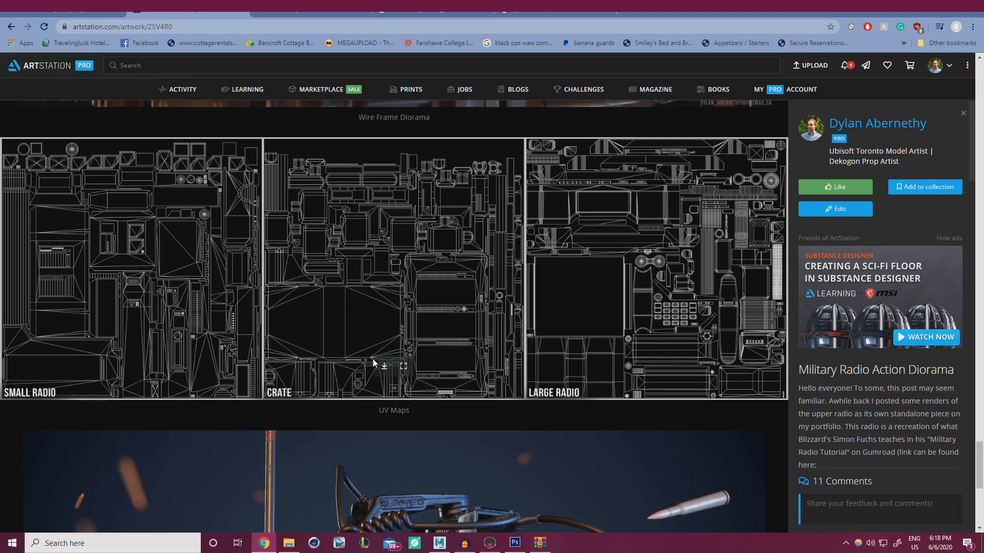
{"action": "scroll", "coordinate": [543, 358], "scroll_direction": "down", "scroll_amount": 5}
{"action": "scroll", "coordinate": [533, 362], "scroll_direction": "down", "scroll_amount": 2}
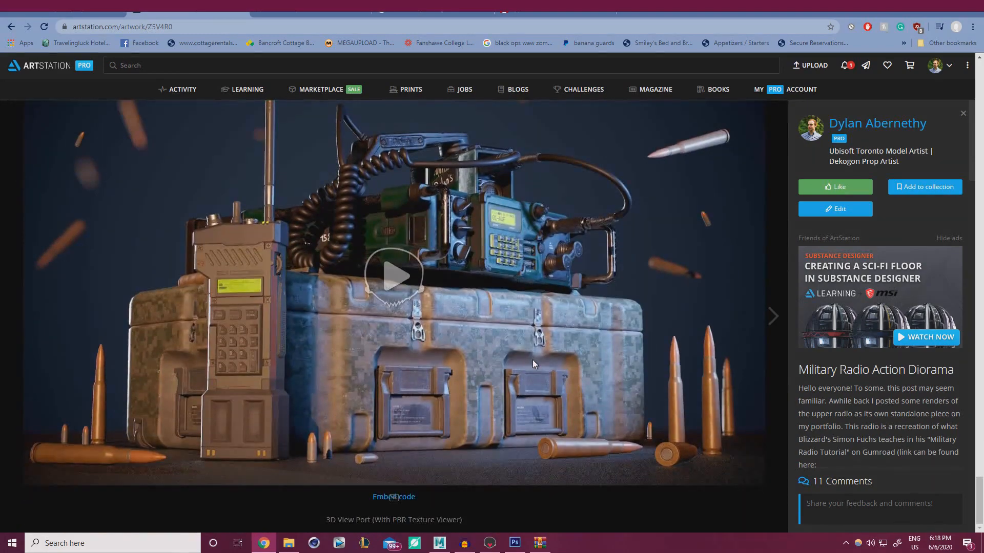
Load the diorama's 3D viewer, orbit it to a steep top-down view, then return to Marmoset Toolbag
{"action": "left_click", "coordinate": [384, 272]}
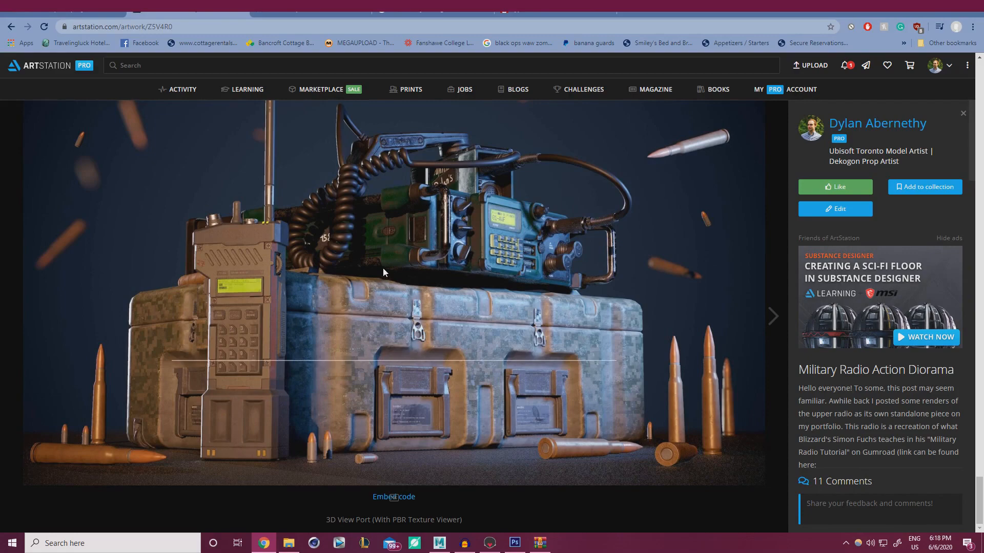
{"action": "left_click_drag", "start_coordinate": [383, 269], "coordinate": [493, 228]}
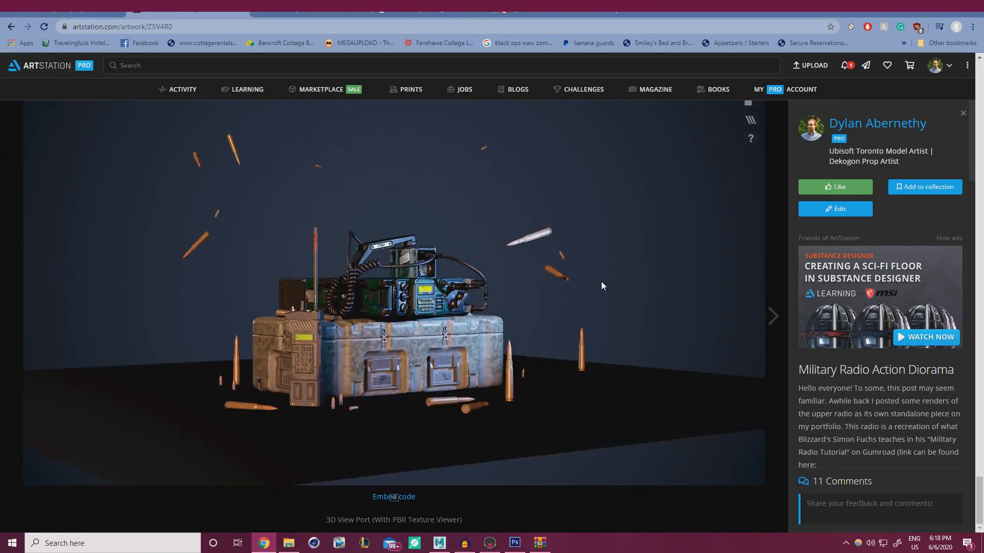
{"action": "left_click", "coordinate": [489, 543]}
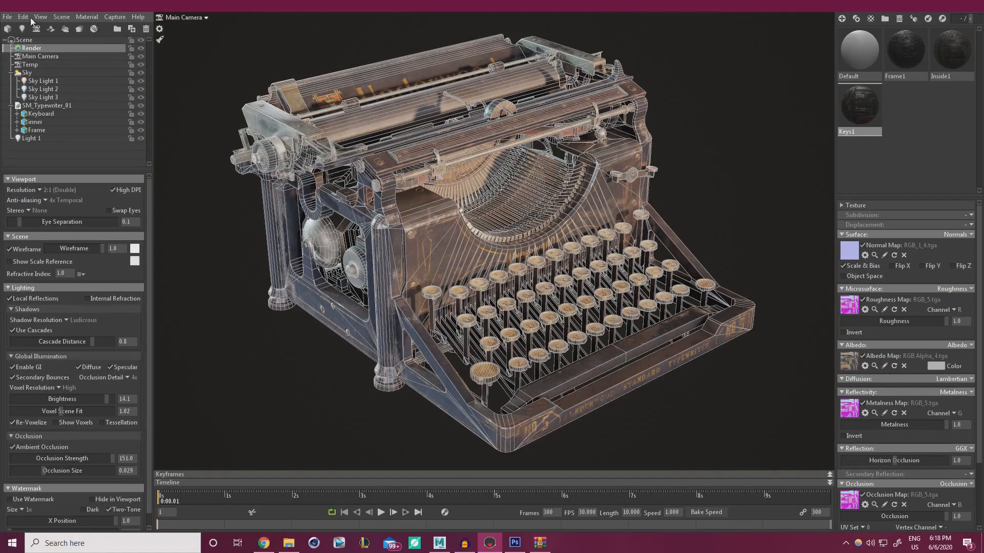
Open the File > Export > Marmoset Viewer dialog (800×600, Auto-Play, Show Controls), then return to Chrome
{"action": "left_click", "coordinate": [9, 18]}
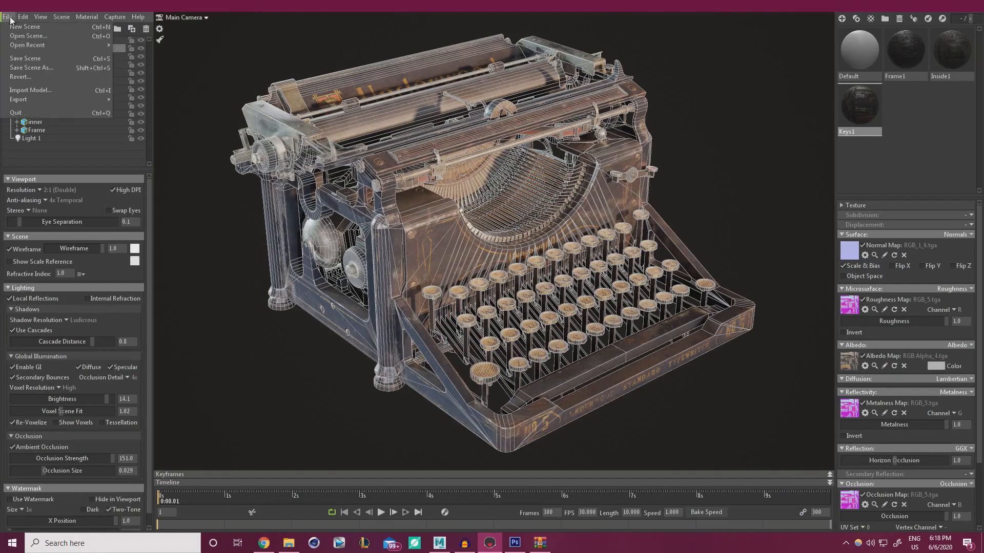
{"action": "mouse_move", "coordinate": [85, 98]}
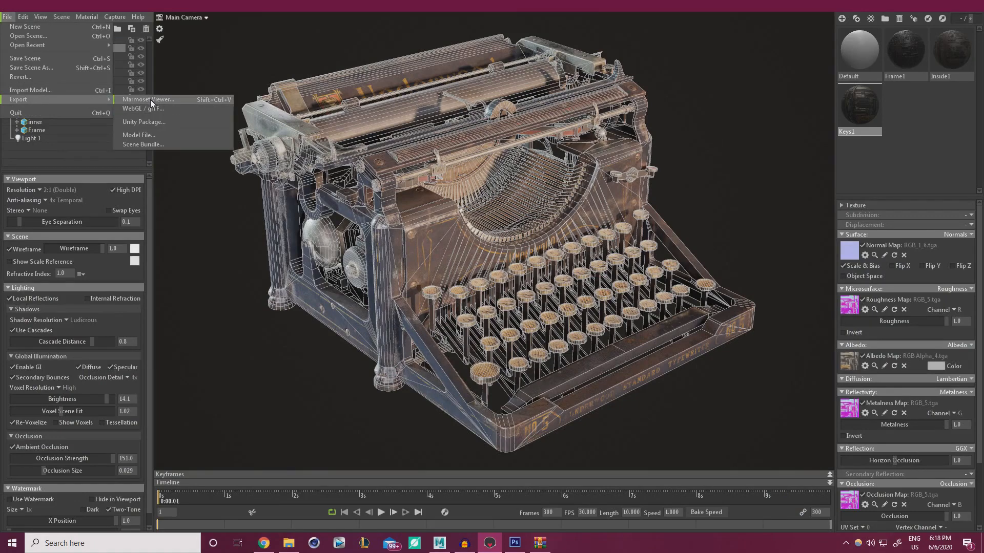
{"action": "left_click", "coordinate": [150, 99]}
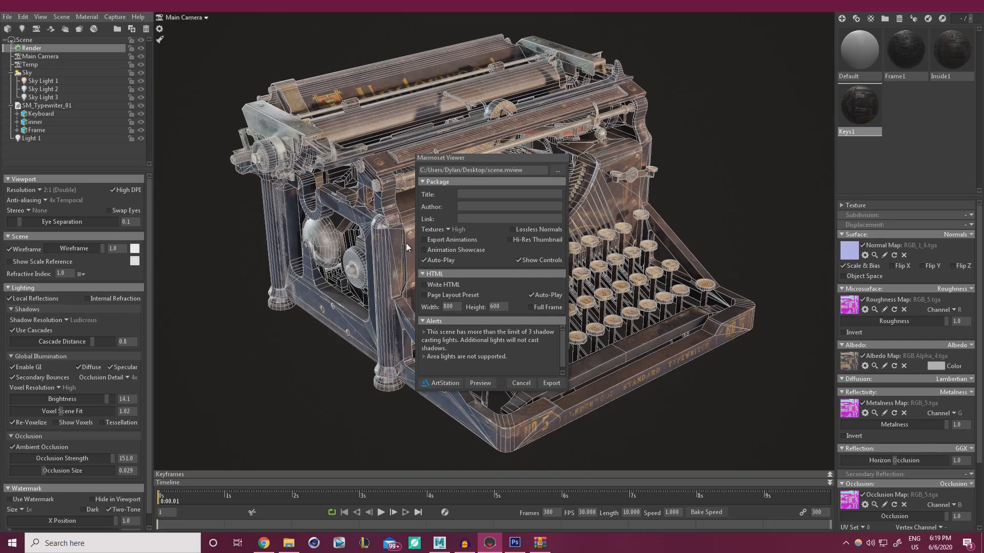
{"action": "left_click", "coordinate": [263, 543]}
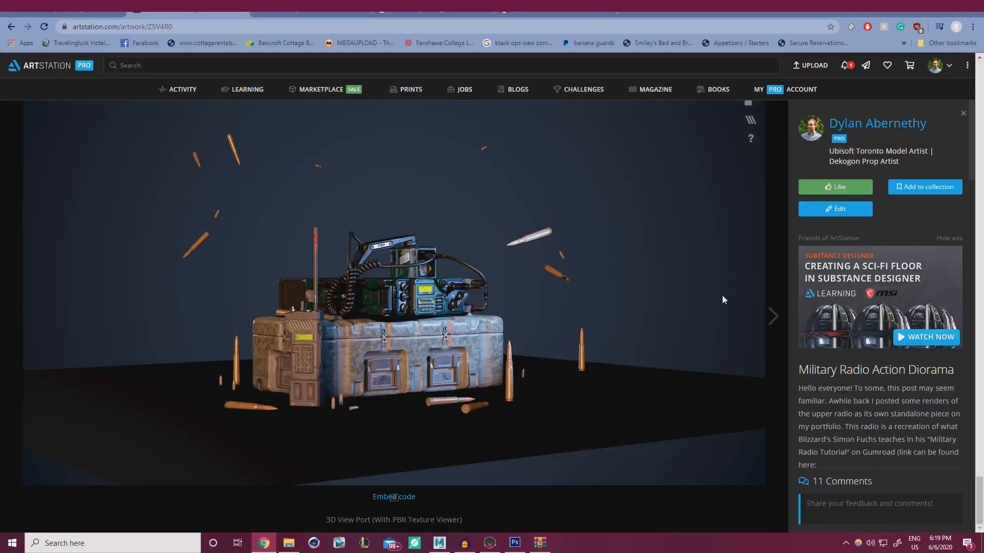
Scroll back up to the main Military Radio Action Diorama render
{"action": "scroll", "coordinate": [778, 248], "scroll_direction": "up", "scroll_amount": 10}
{"action": "scroll", "coordinate": [650, 322], "scroll_direction": "up", "scroll_amount": 15}
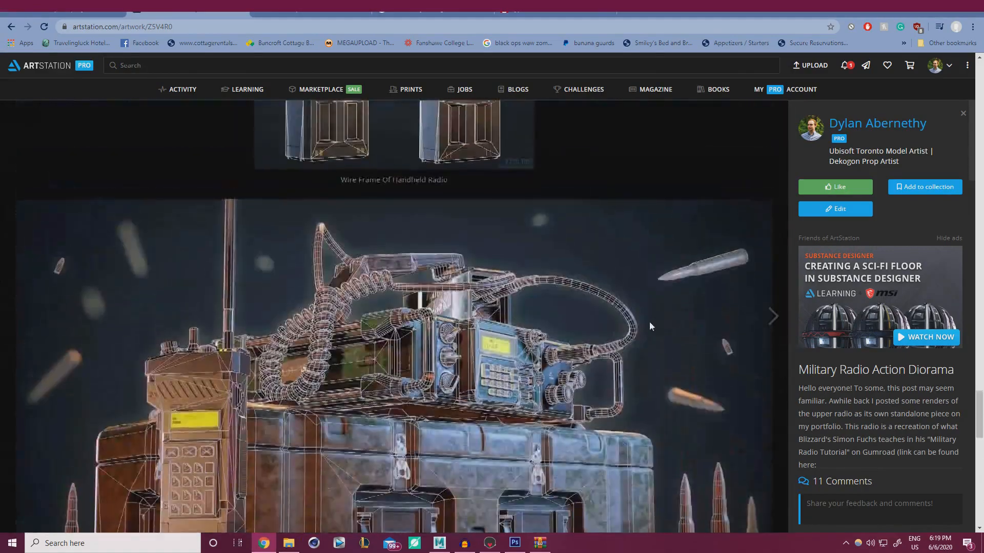
{"action": "scroll", "coordinate": [578, 366], "scroll_direction": "up", "scroll_amount": 15}
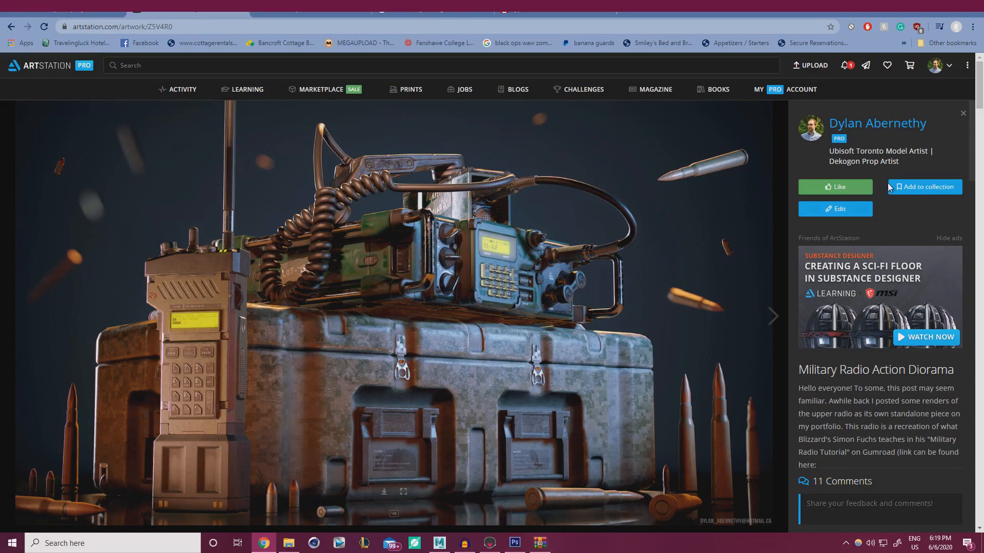
{"action": "left_click_drag", "start_coordinate": [975, 95], "coordinate": [951, 500]}
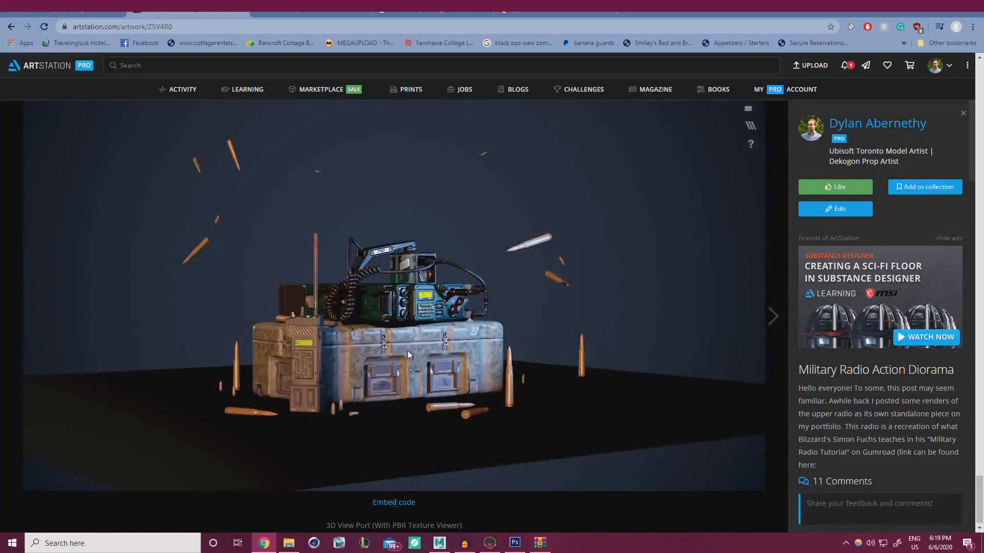
{"action": "left_click_drag", "start_coordinate": [407, 351], "coordinate": [601, 165]}
{"action": "scroll", "coordinate": [421, 338], "scroll_direction": "up", "scroll_amount": 4}
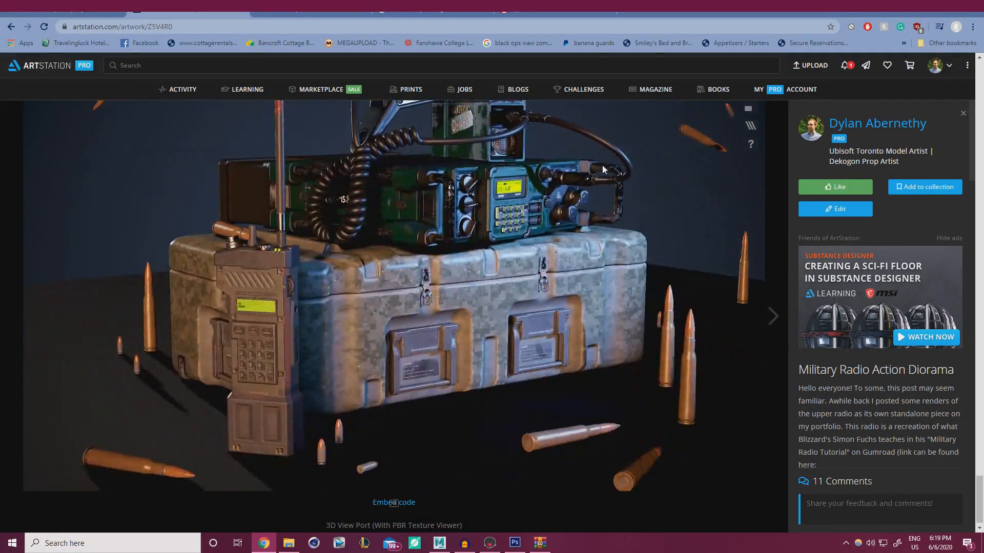
{"action": "left_click", "coordinate": [751, 125]}
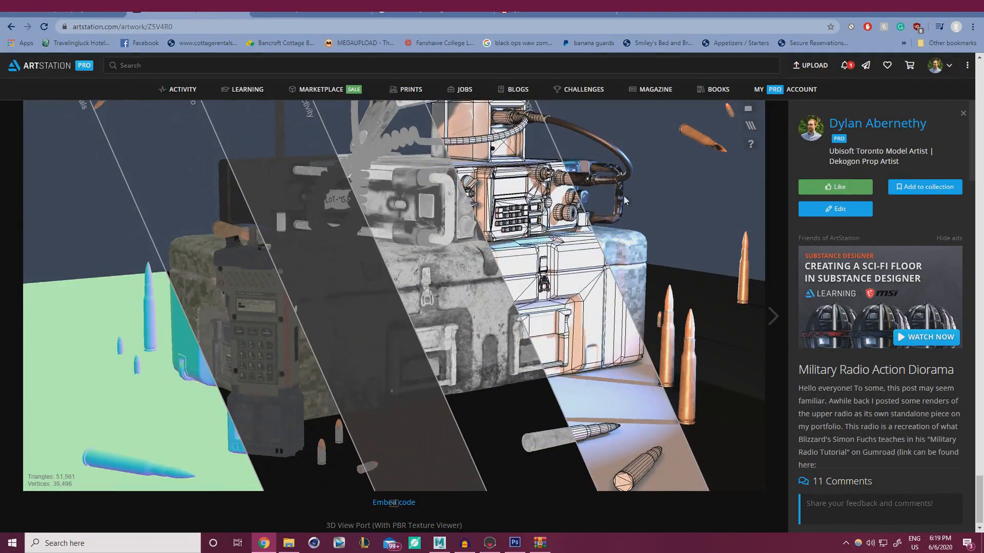
{"action": "left_click", "coordinate": [530, 251]}
{"action": "left_click_drag", "start_coordinate": [497, 290], "coordinate": [456, 338]}
{"action": "scroll", "coordinate": [702, 302], "scroll_direction": "down", "scroll_amount": 4}
{"action": "scroll", "coordinate": [516, 344], "scroll_direction": "up", "scroll_amount": 3}
{"action": "left_click", "coordinate": [752, 127]}
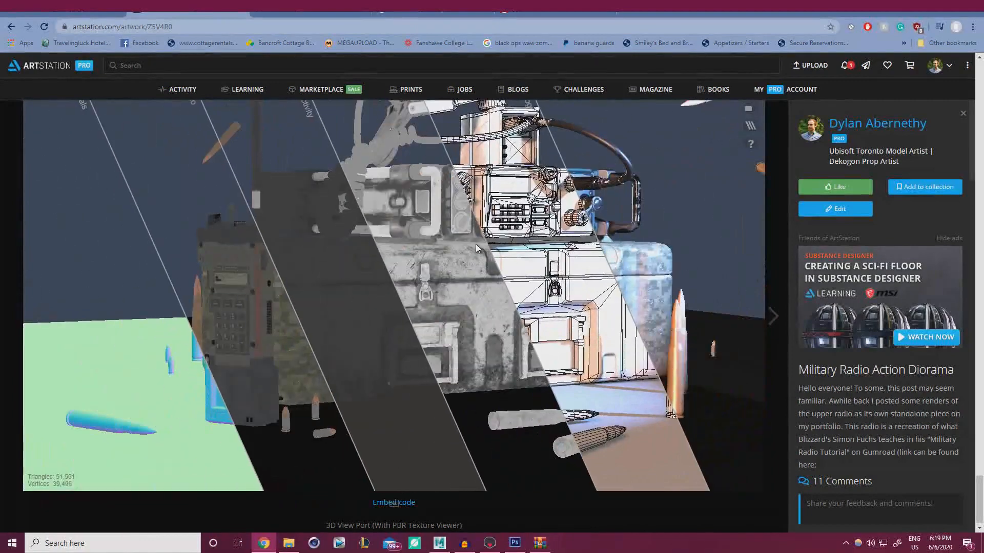
{"action": "left_click", "coordinate": [420, 253]}
{"action": "left_click_drag", "start_coordinate": [447, 247], "coordinate": [597, 306]}
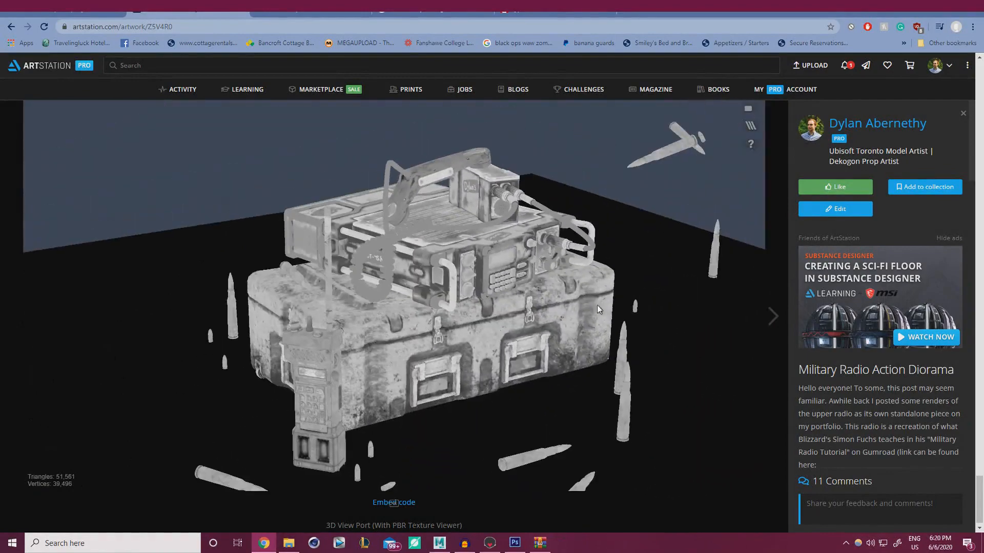
{"action": "left_click", "coordinate": [751, 125]}
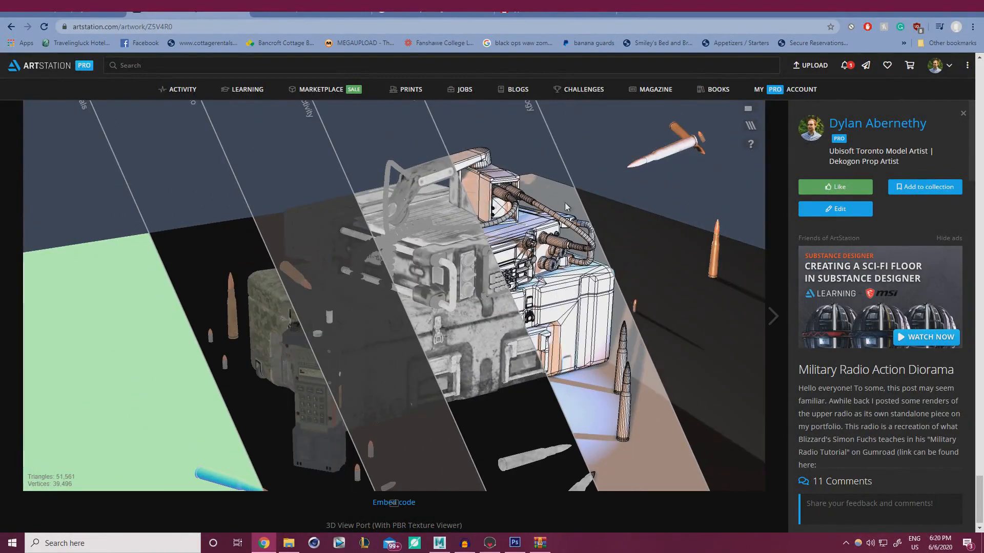
{"action": "left_click", "coordinate": [636, 195]}
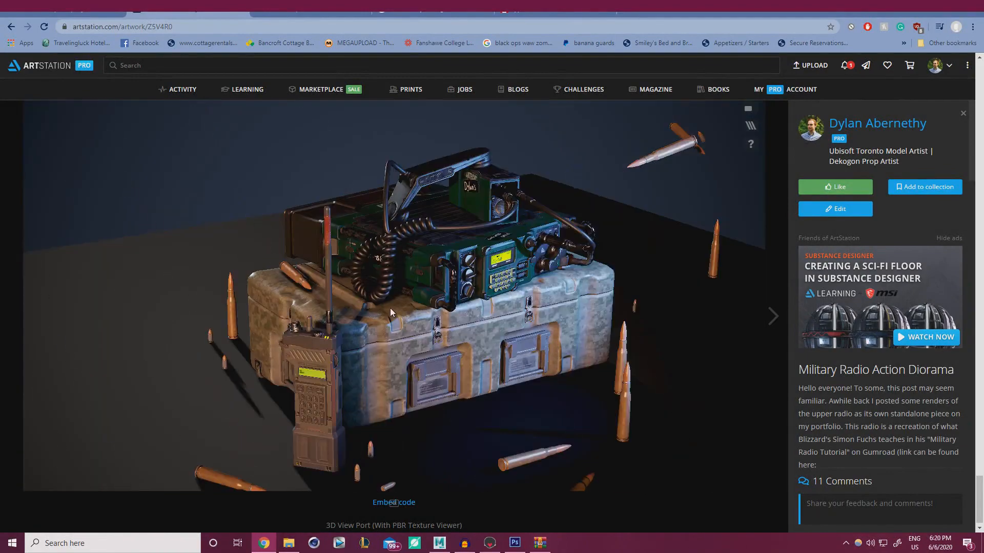
{"action": "scroll", "coordinate": [390, 308], "scroll_direction": "down", "scroll_amount": 5}
{"action": "left_click_drag", "start_coordinate": [388, 313], "coordinate": [413, 285]}
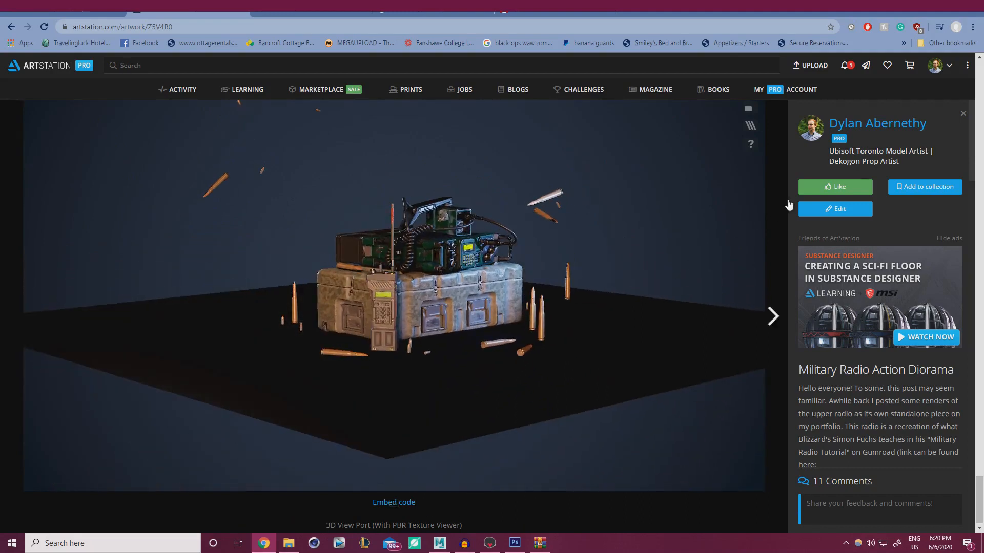
{"action": "scroll", "coordinate": [781, 190], "scroll_direction": "up", "scroll_amount": 3}
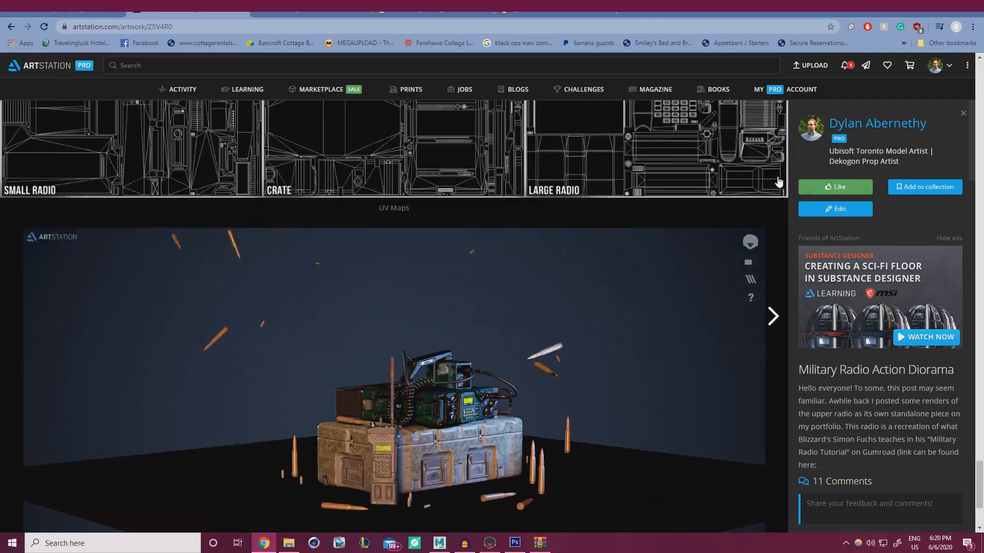
{"action": "scroll", "coordinate": [778, 182], "scroll_direction": "up", "scroll_amount": 8}
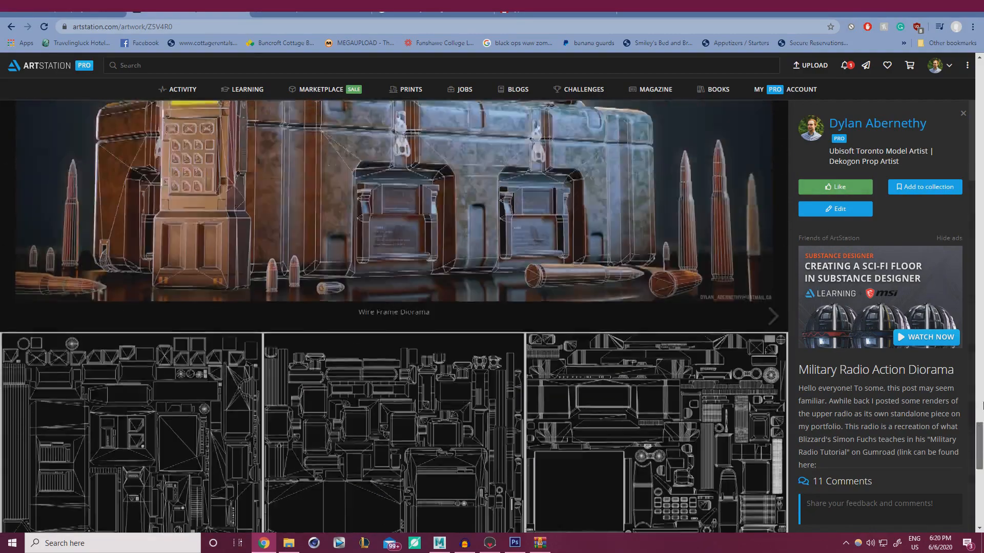
{"action": "left_click_drag", "start_coordinate": [982, 406], "coordinate": [930, 74]}
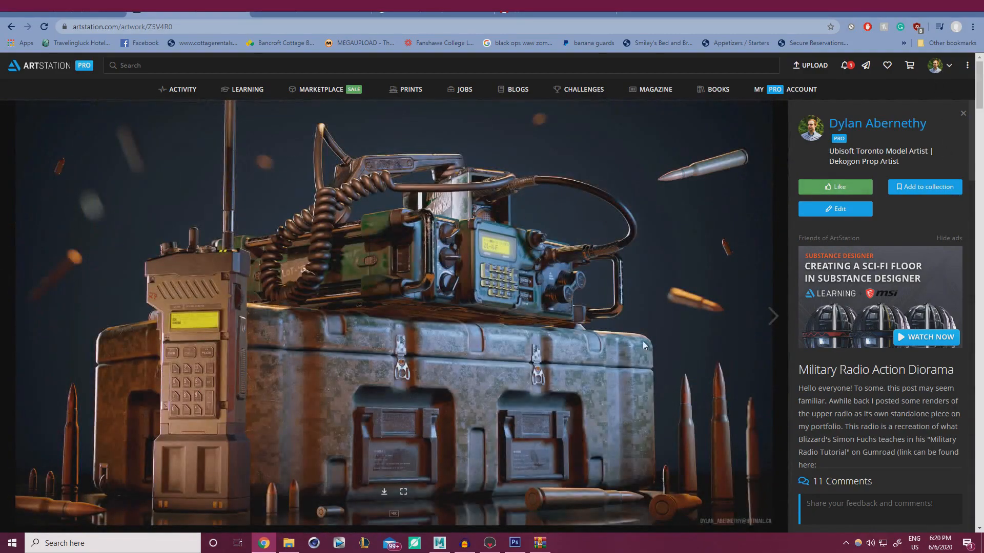
Back in Photoshop, lower Layer 6 copy's texture opacity from 19% to about 16%
{"action": "left_click", "coordinate": [515, 543]}
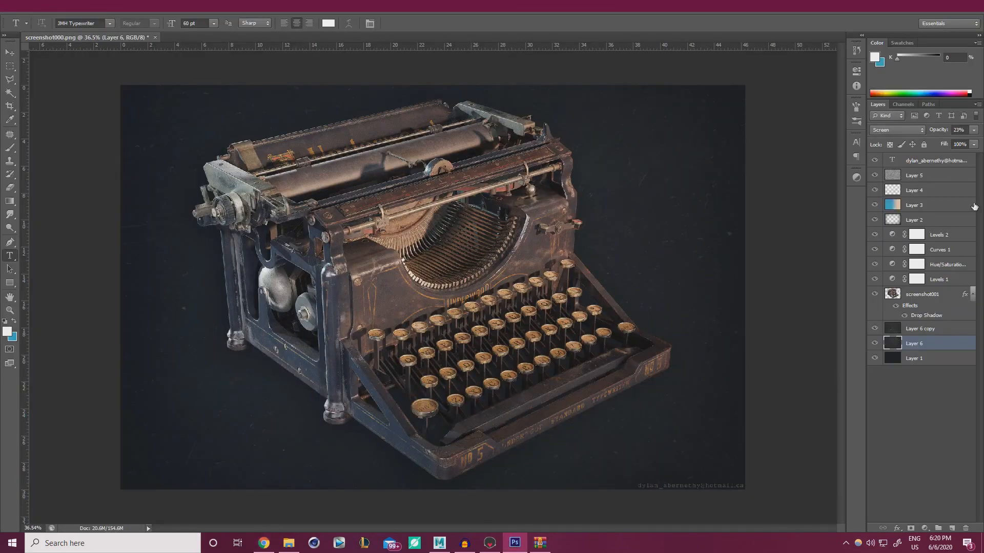
{"action": "left_click", "coordinate": [973, 130]}
{"action": "left_click", "coordinate": [928, 359]}
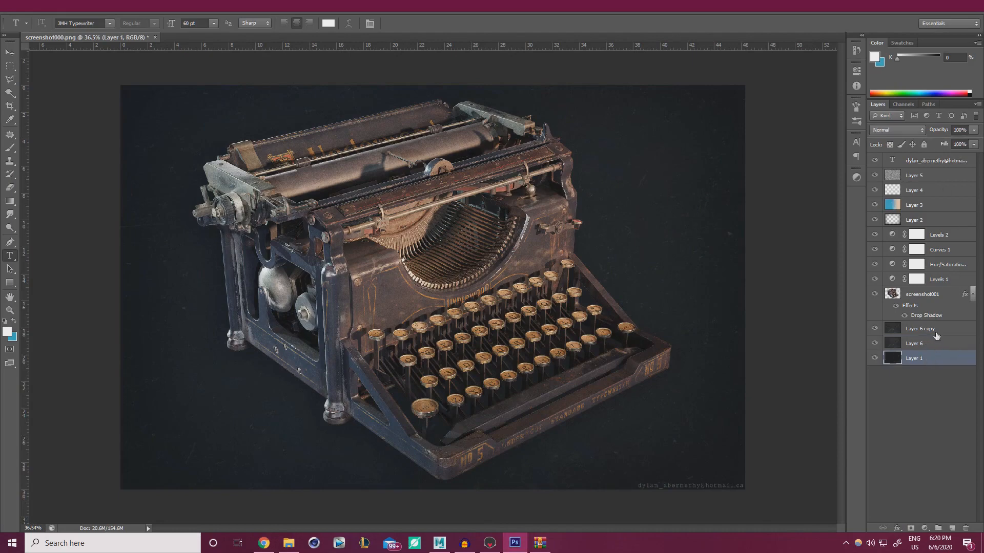
{"action": "left_click", "coordinate": [937, 331]}
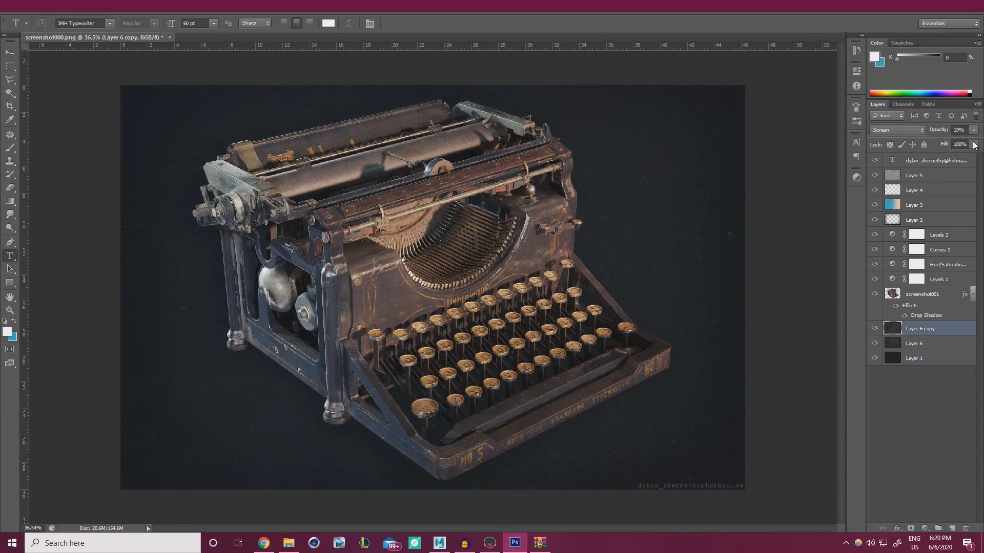
{"action": "left_click", "coordinate": [973, 130]}
{"action": "left_click_drag", "start_coordinate": [937, 143], "coordinate": [932, 144]}
{"action": "left_click", "coordinate": [942, 432]}
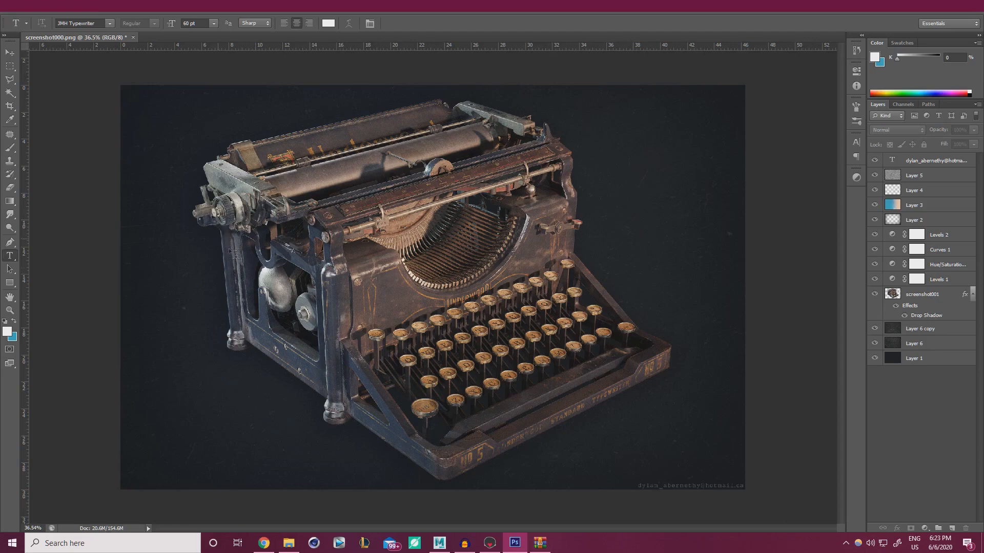
Select Layer 6 copy and raise its texture opacity to 29%
{"action": "left_click", "coordinate": [928, 330]}
{"action": "left_click", "coordinate": [974, 130]}
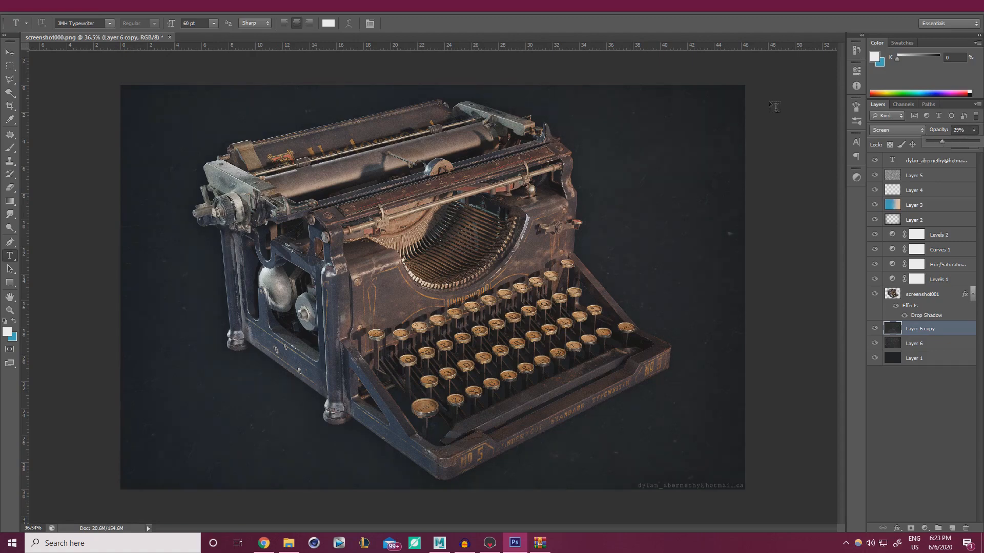
{"action": "left_click", "coordinate": [594, 11]}
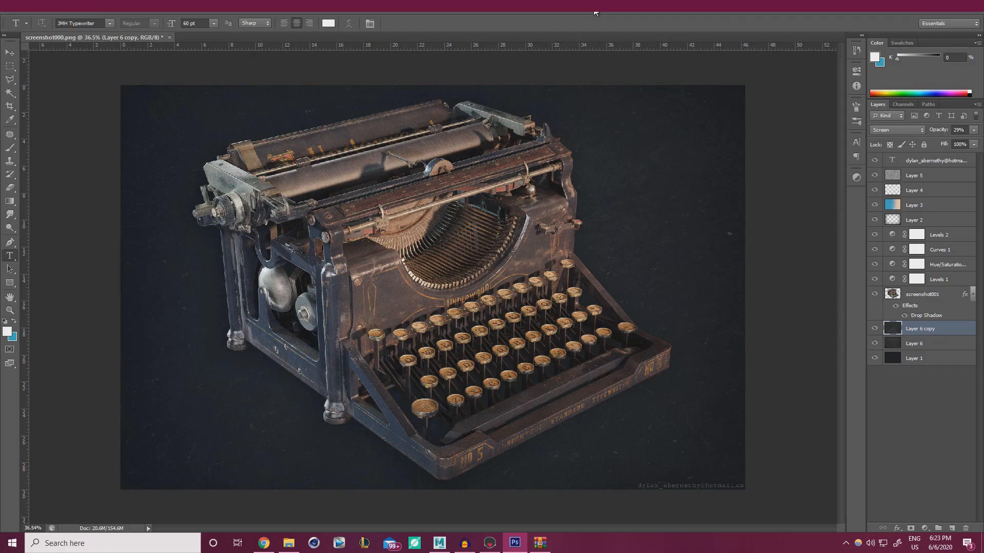